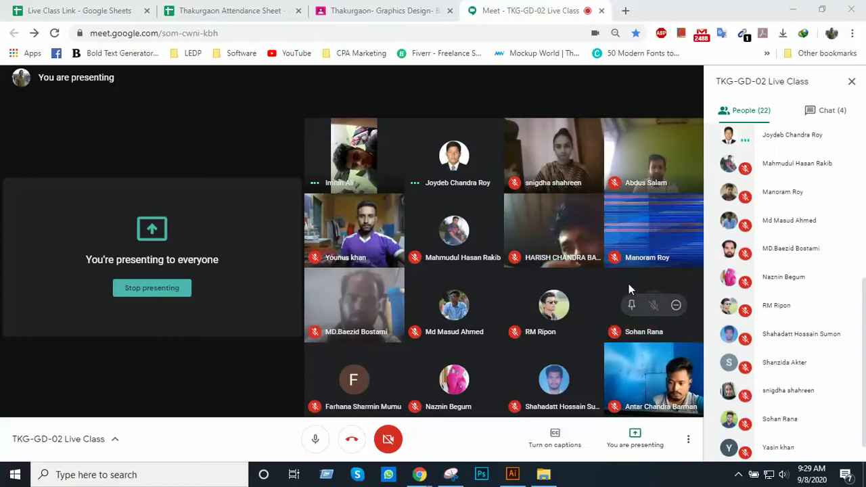
Minimize Meet and Illustrator, then open This PC in a maximized File Explorer window
{"action": "left_click", "coordinate": [797, 9]}
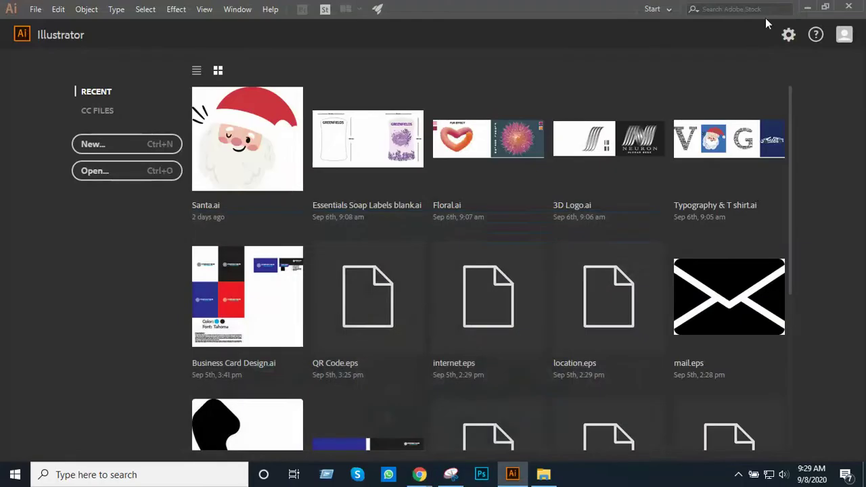
{"action": "left_click", "coordinate": [807, 7]}
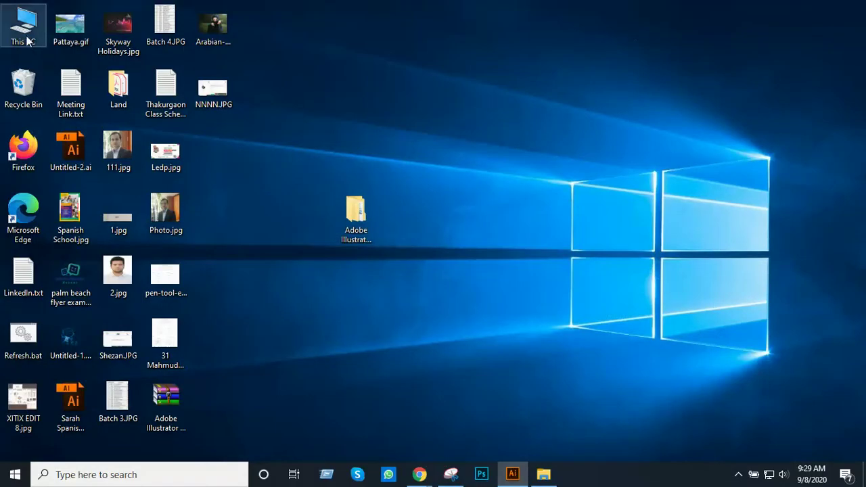
{"action": "left_click", "coordinate": [29, 34]}
{"action": "double_click", "coordinate": [29, 34]}
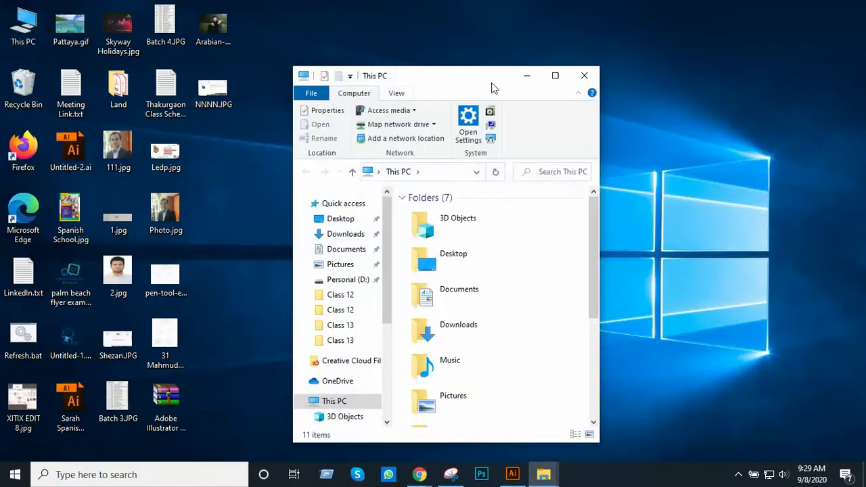
{"action": "left_click", "coordinate": [555, 75]}
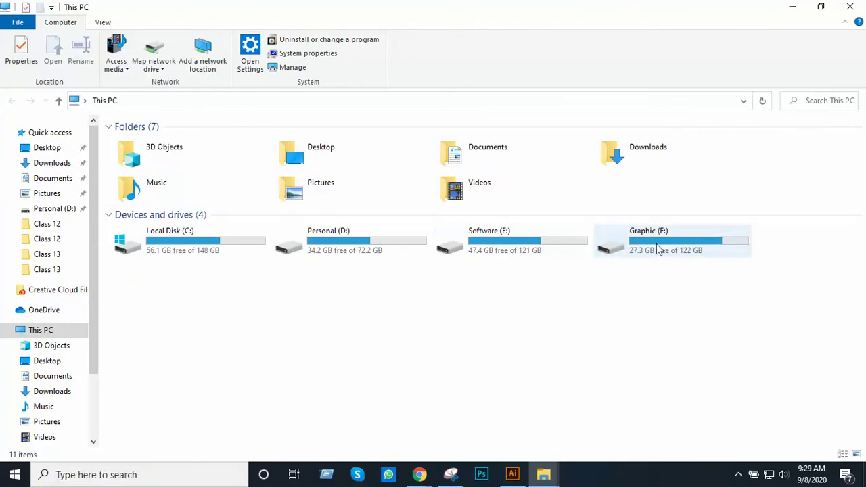
Open the Graphic (F:) drive from This PC
{"action": "double_click", "coordinate": [633, 252]}
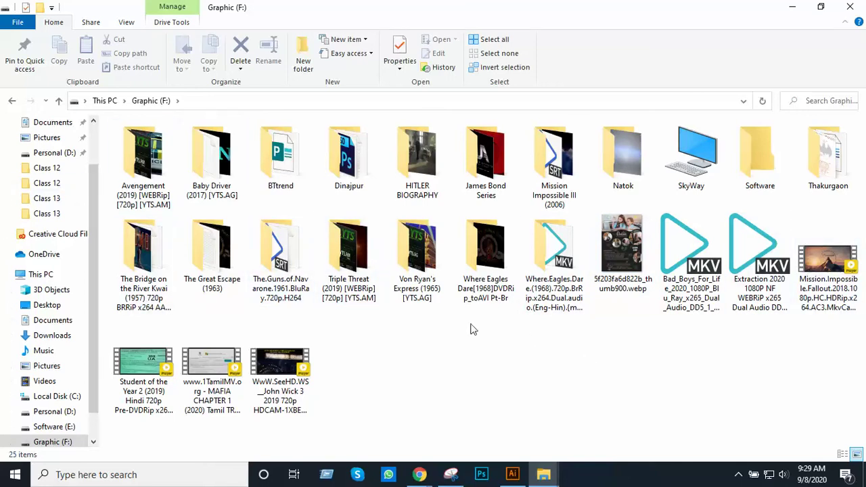
{"action": "left_click", "coordinate": [109, 100]}
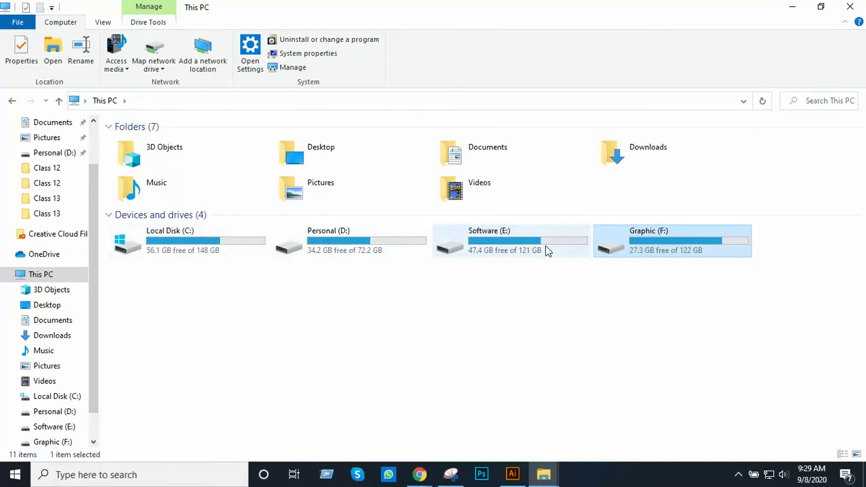
{"action": "double_click", "coordinate": [626, 253]}
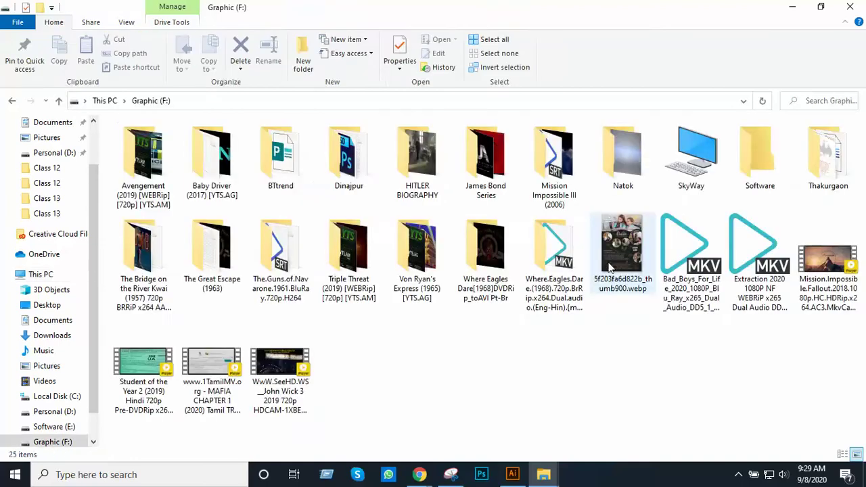
Create a new folder named 'Adobe Illustrator' on the Graphic (F:) drive
{"action": "right_click", "coordinate": [437, 375]}
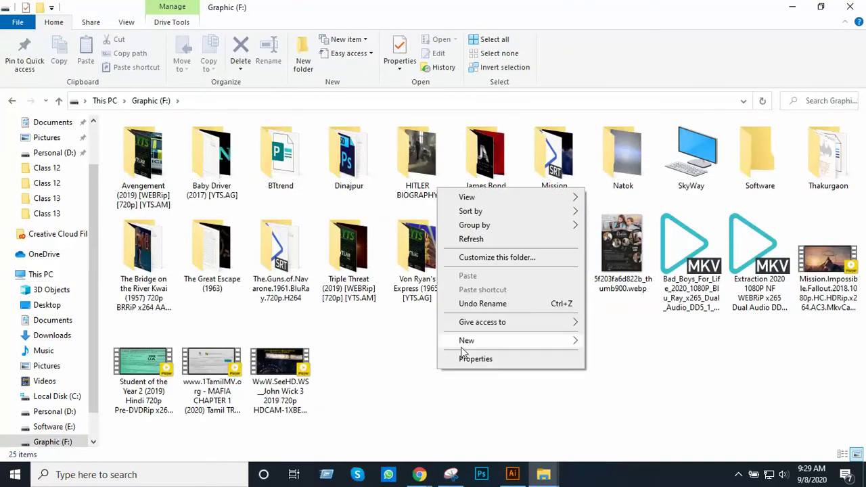
{"action": "left_click", "coordinate": [450, 387]}
{"action": "right_click", "coordinate": [417, 358]}
{"action": "mouse_move", "coordinate": [466, 327]}
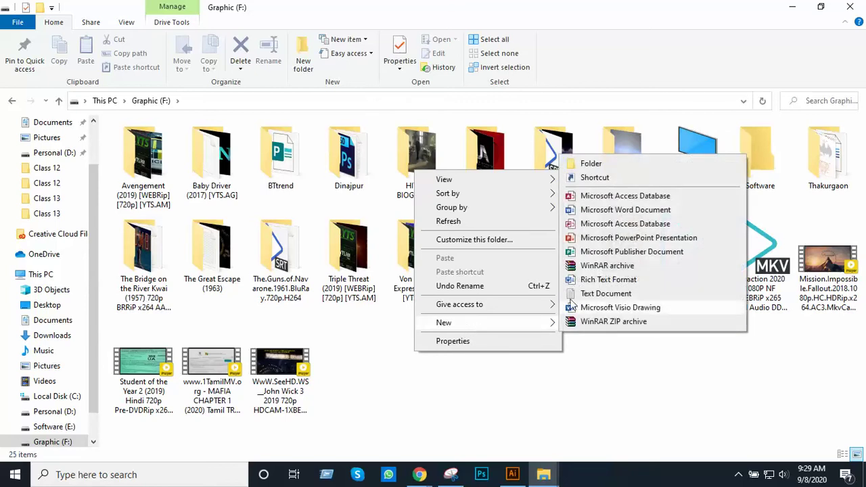
{"action": "left_click", "coordinate": [592, 164]}
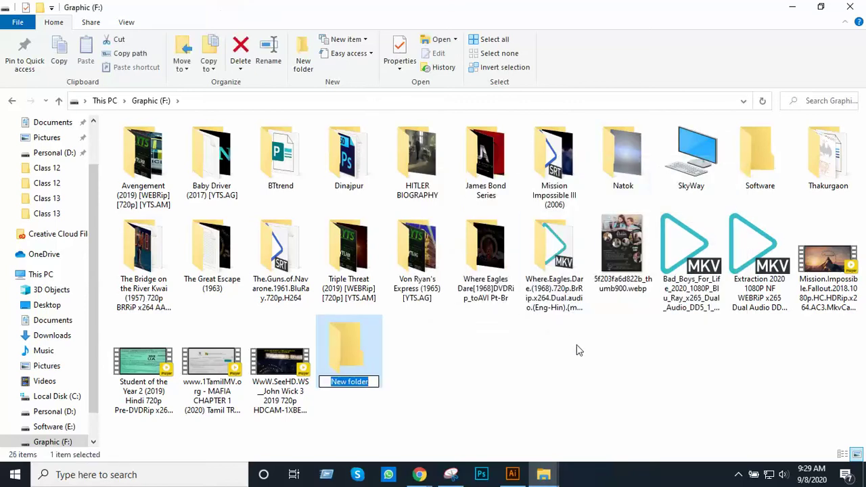
{"action": "type", "text": "Adobe"}
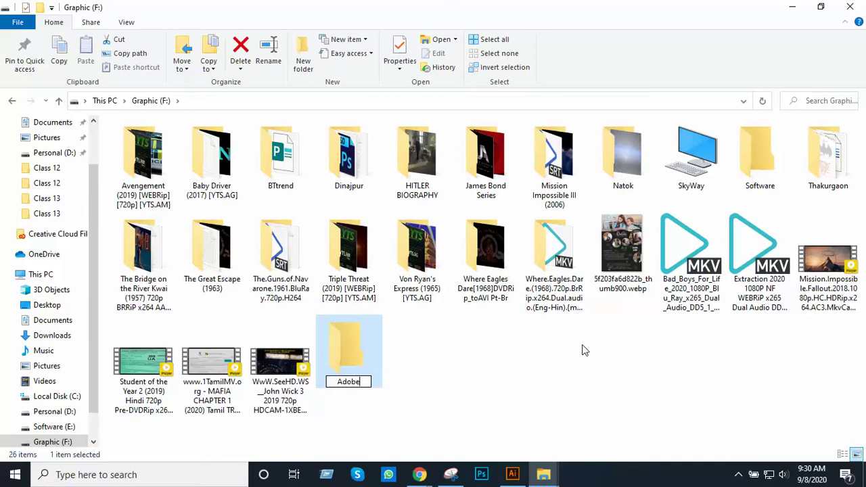
{"action": "type", "text": " Illustrator"}
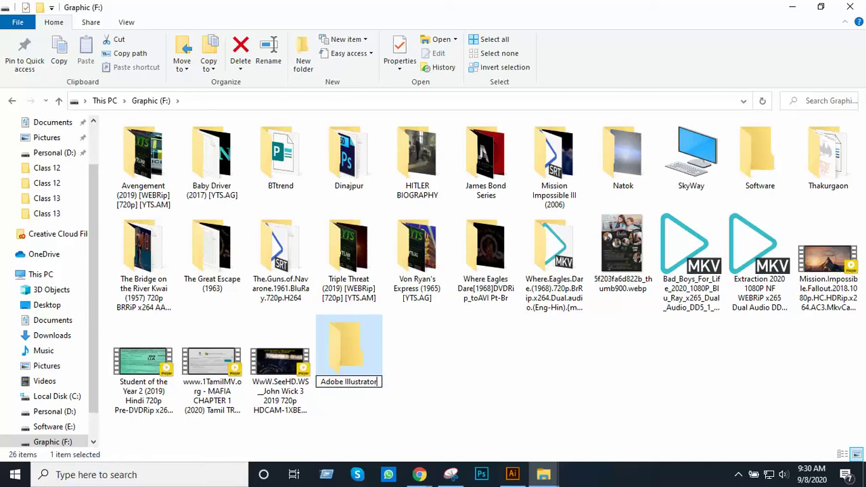
{"action": "key", "text": "Return"}
{"action": "key", "text": "alt+Tab"}
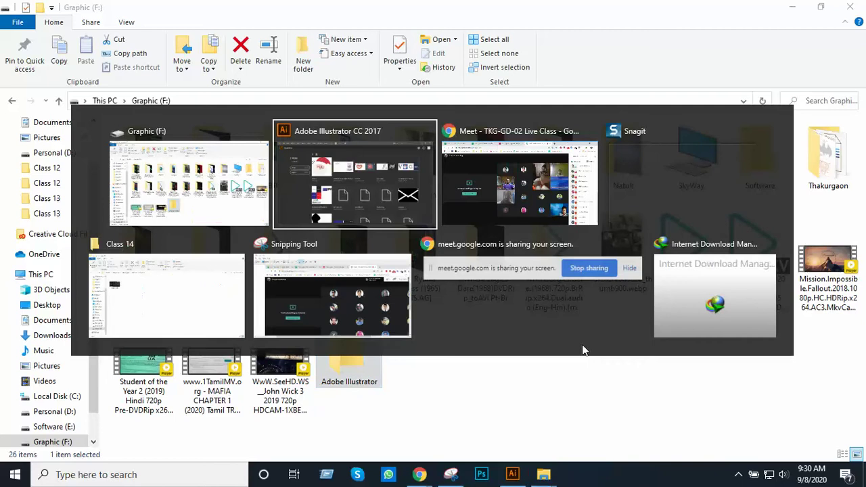
Admit the waiting participant into the Meet class, then return to File Explorer
{"action": "key", "text": "alt+Tab"}
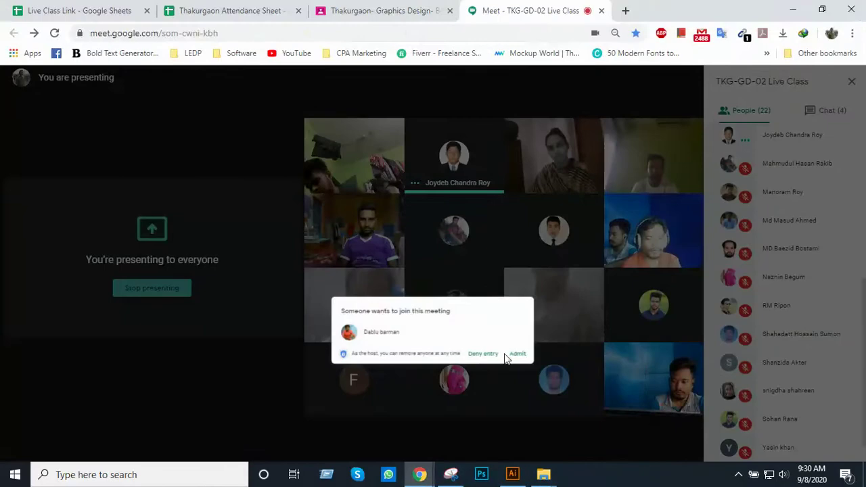
{"action": "left_click", "coordinate": [539, 296]}
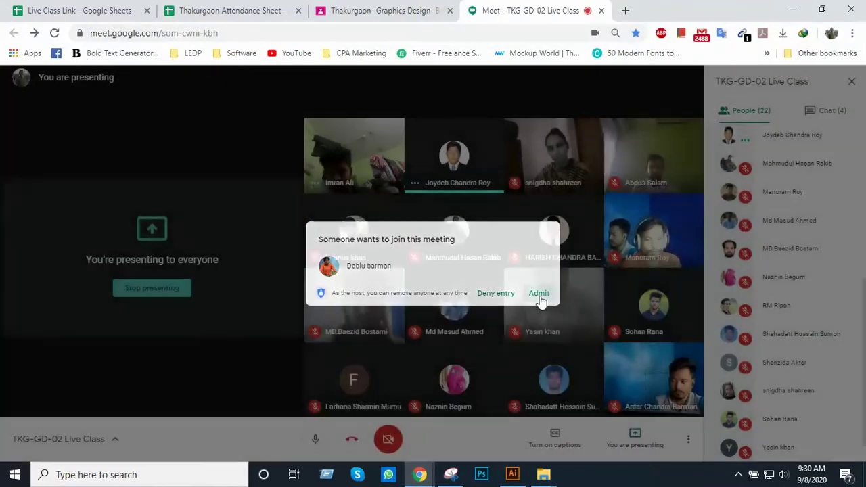
{"action": "key", "text": "alt+Tab"}
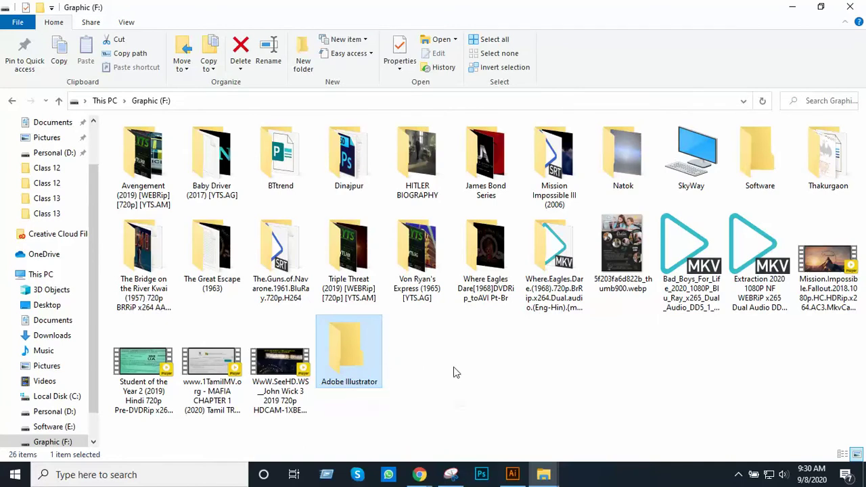
Open the Adobe Illustrator folder and briefly check Illustrator's start screen
{"action": "double_click", "coordinate": [347, 342]}
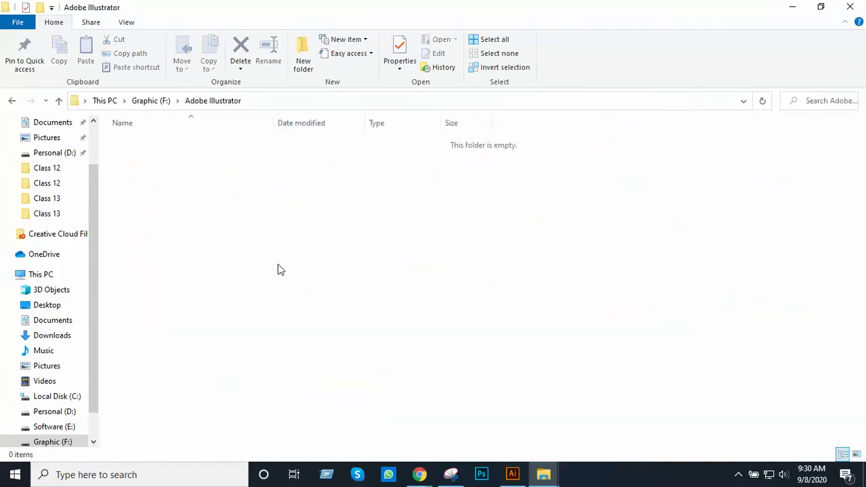
{"action": "left_click", "coordinate": [517, 474]}
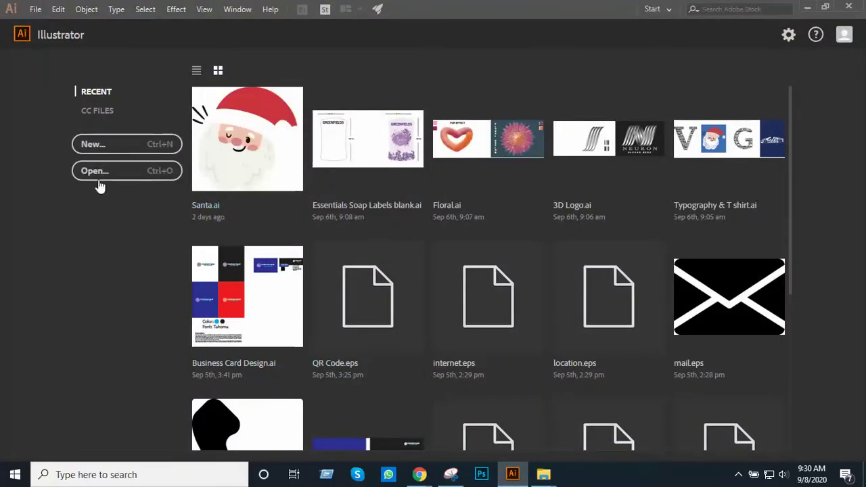
{"action": "scroll", "coordinate": [396, 358], "scroll_direction": "down", "scroll_amount": 4}
{"action": "scroll", "coordinate": [409, 351], "scroll_direction": "up", "scroll_amount": 4}
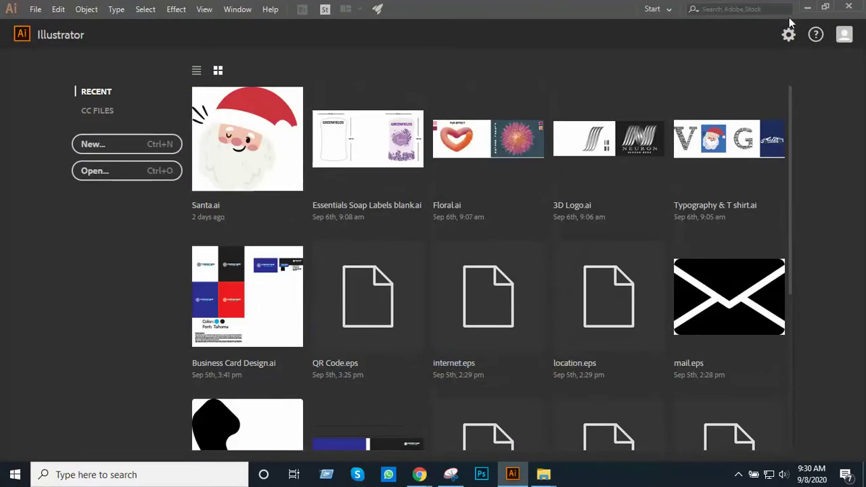
{"action": "left_click", "coordinate": [807, 7]}
Create and open a 'Class 14' folder inside Adobe Illustrator, then return to Illustrator
{"action": "right_click", "coordinate": [184, 243]}
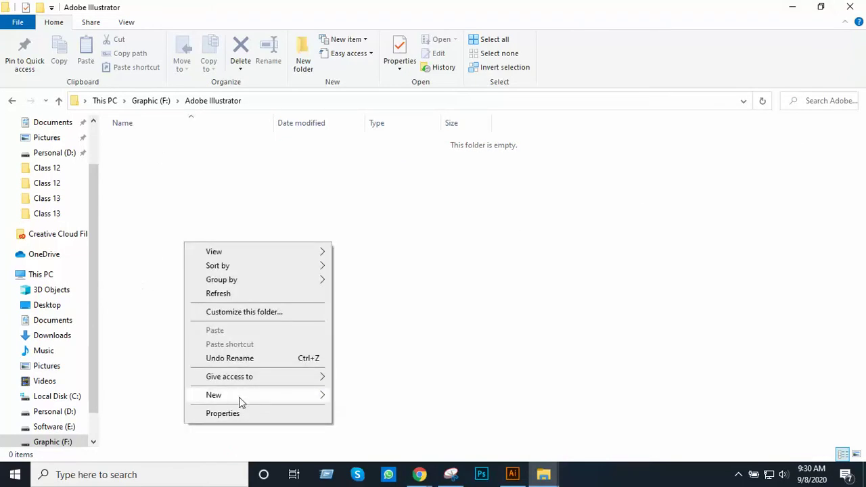
{"action": "mouse_move", "coordinate": [239, 399]}
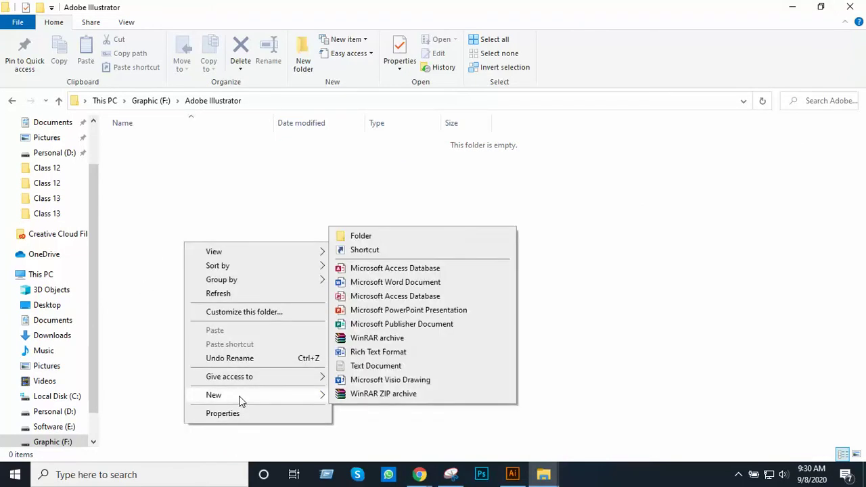
{"action": "left_click", "coordinate": [389, 238]}
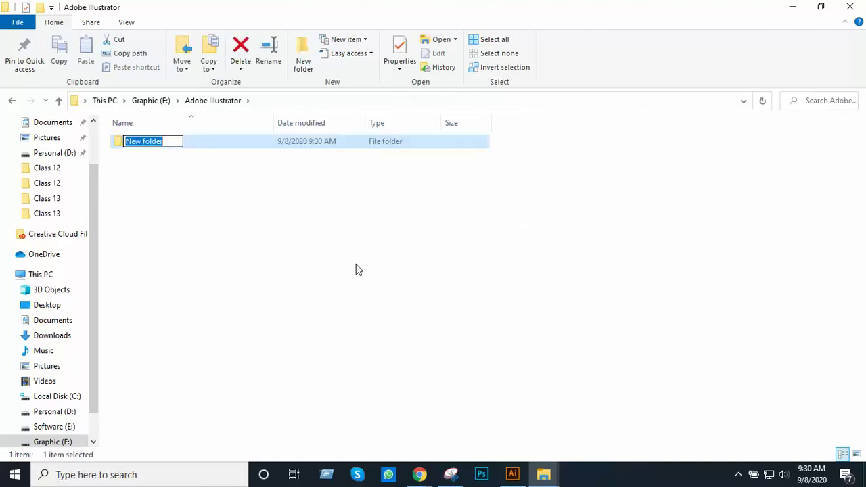
{"action": "type", "text": "Class 14"}
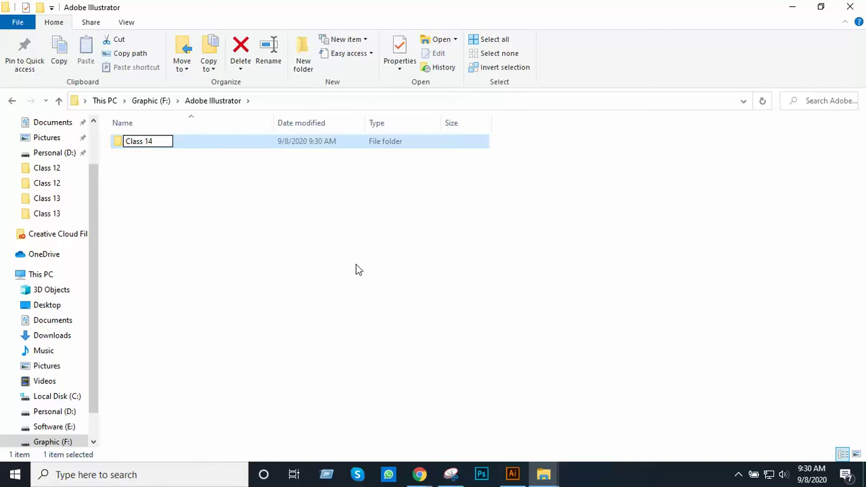
{"action": "key", "text": "Return"}
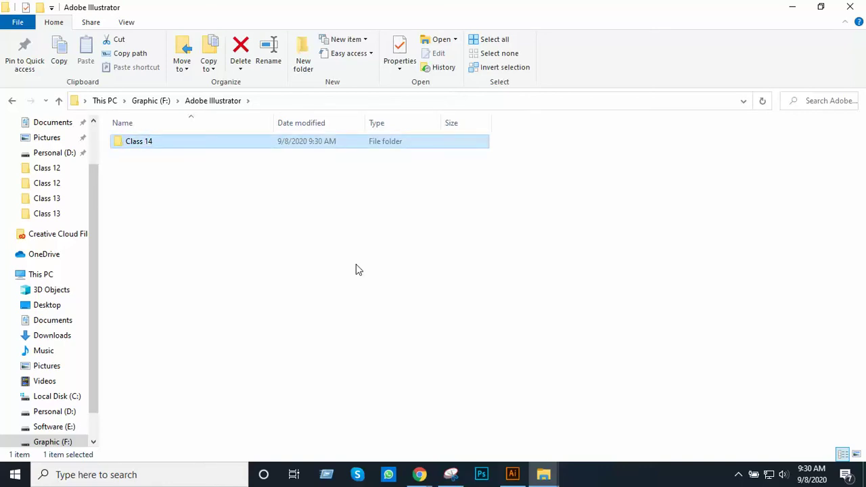
{"action": "key", "text": "Return"}
{"action": "left_click", "coordinate": [513, 474]}
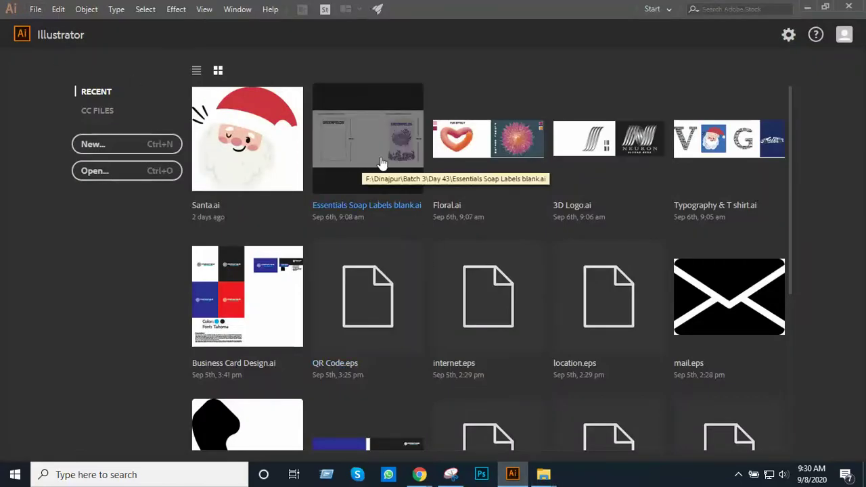
Go up from Class 14 to the Graphic (F:) drive, then minimize Explorer to reveal Meet
{"action": "left_click", "coordinate": [807, 7]}
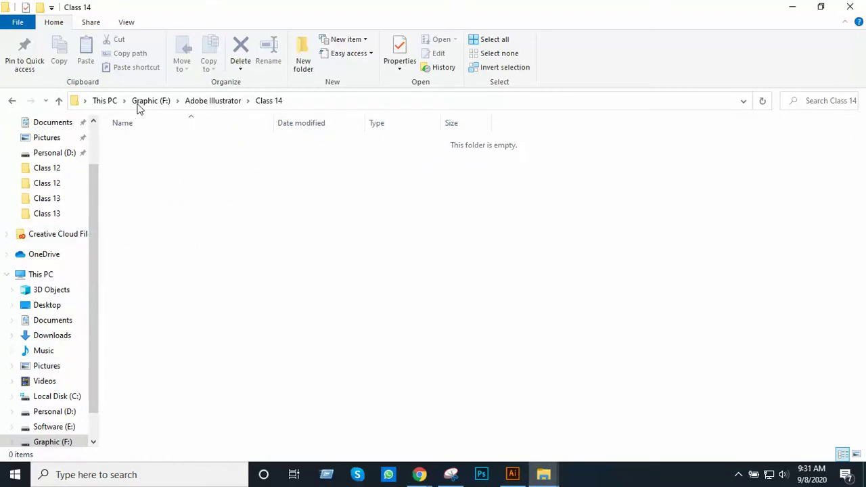
{"action": "left_click", "coordinate": [62, 106]}
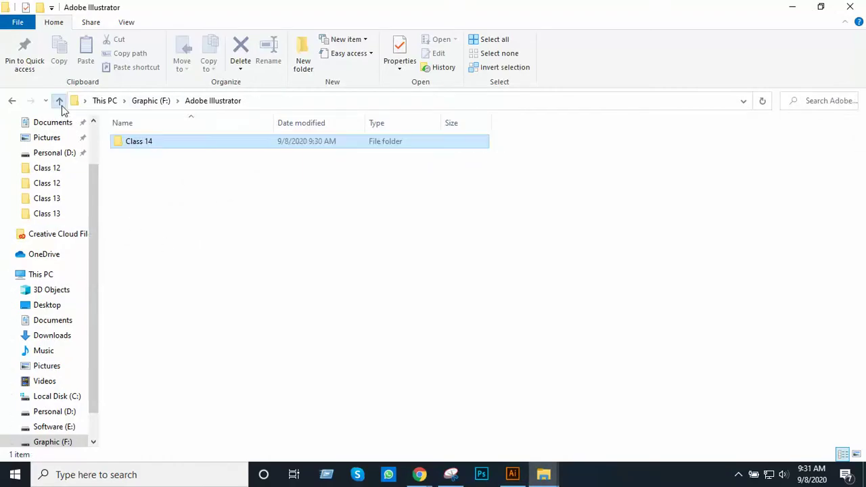
{"action": "left_click", "coordinate": [62, 105]}
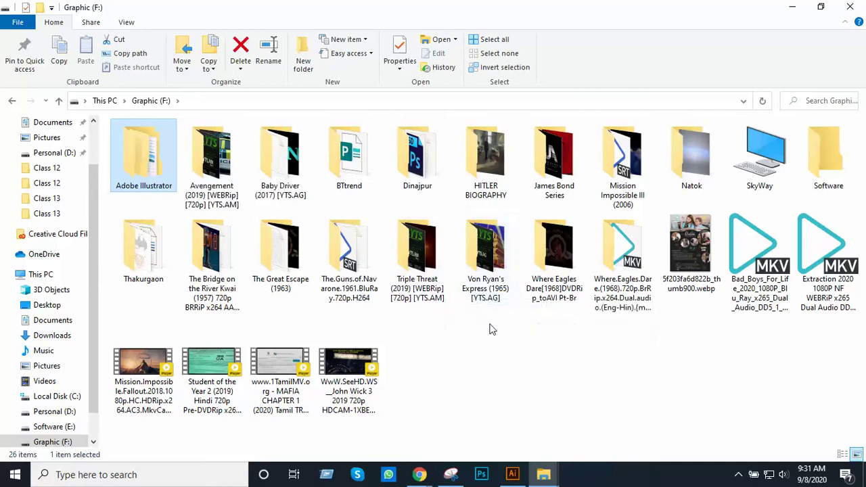
{"action": "mouse_move", "coordinate": [513, 472]}
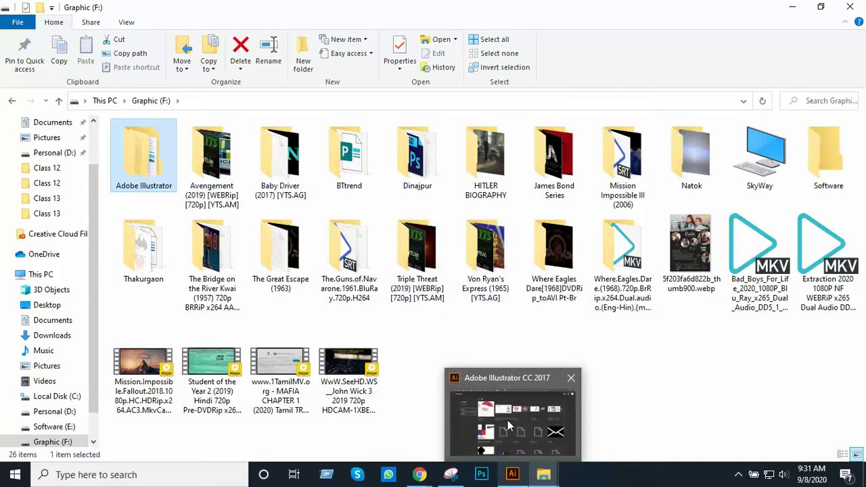
{"action": "mouse_move", "coordinate": [533, 411]}
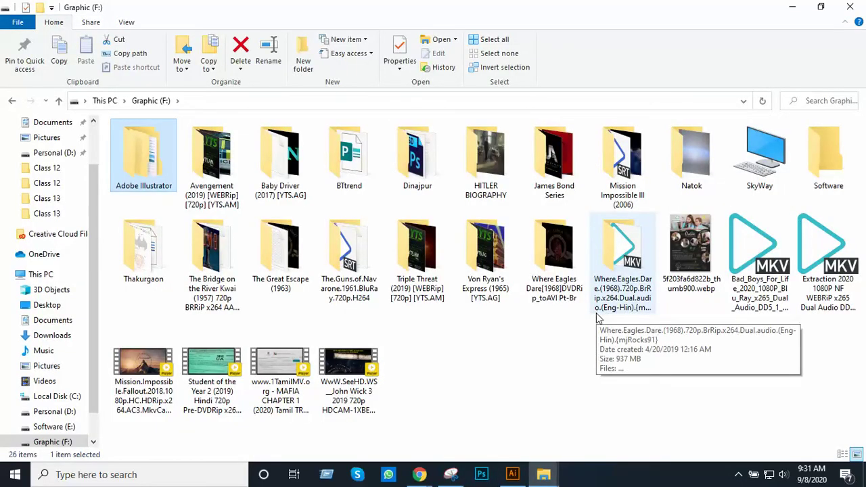
{"action": "left_click", "coordinate": [793, 7]}
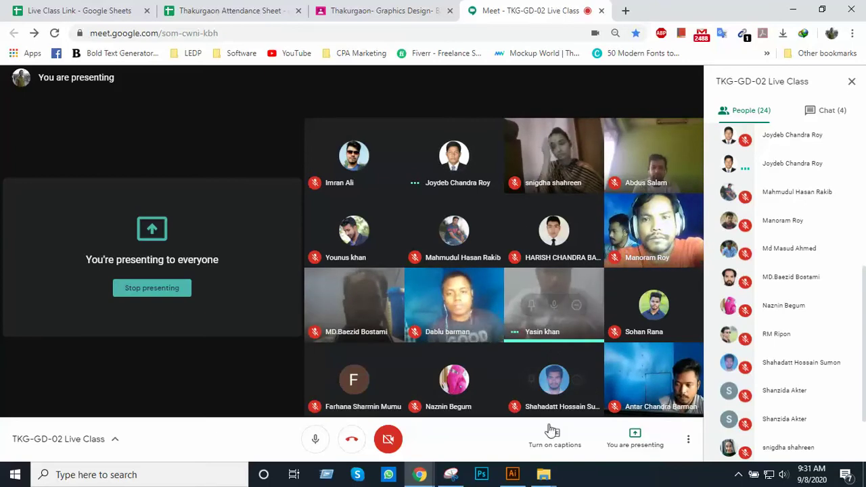
Bring the Class 14 Explorer window forward and jump back to the Graphic (F:) drive
{"action": "mouse_move", "coordinate": [550, 472]}
{"action": "mouse_move", "coordinate": [537, 433]}
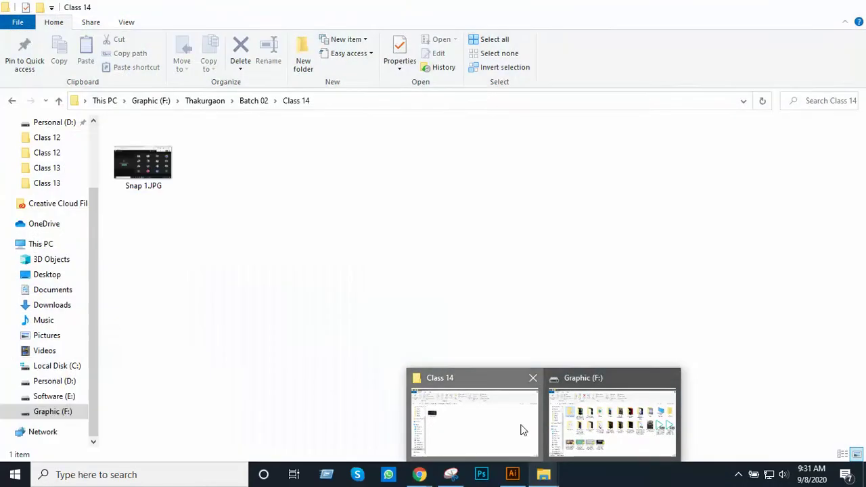
{"action": "left_click", "coordinate": [519, 429]}
{"action": "left_click", "coordinate": [152, 102]}
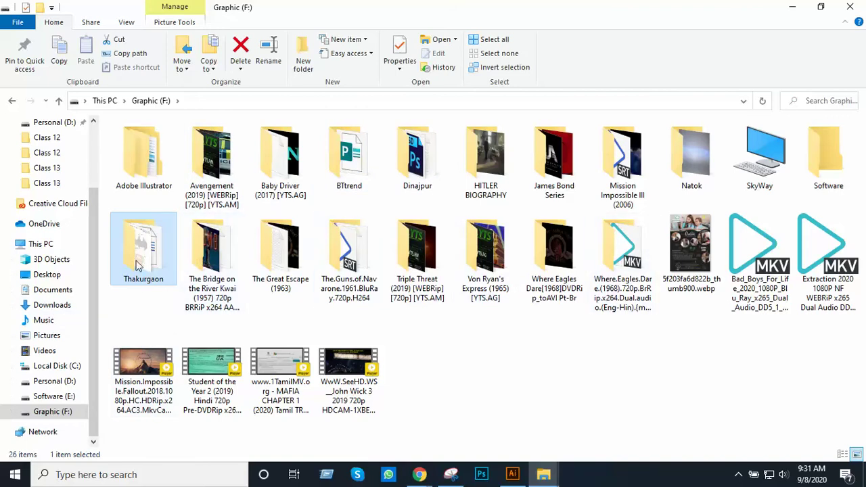
In Thakurgaon › Batch 02 › Class 5, select the practice images, recording, Pen Tool Practice.ai and Snap screenshots
{"action": "mouse_move", "coordinate": [135, 261]}
{"action": "double_click", "coordinate": [142, 255]}
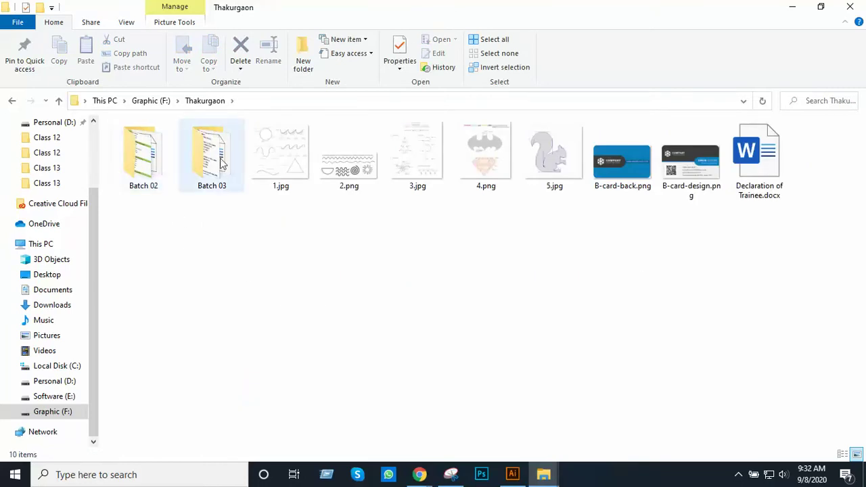
{"action": "double_click", "coordinate": [151, 174]}
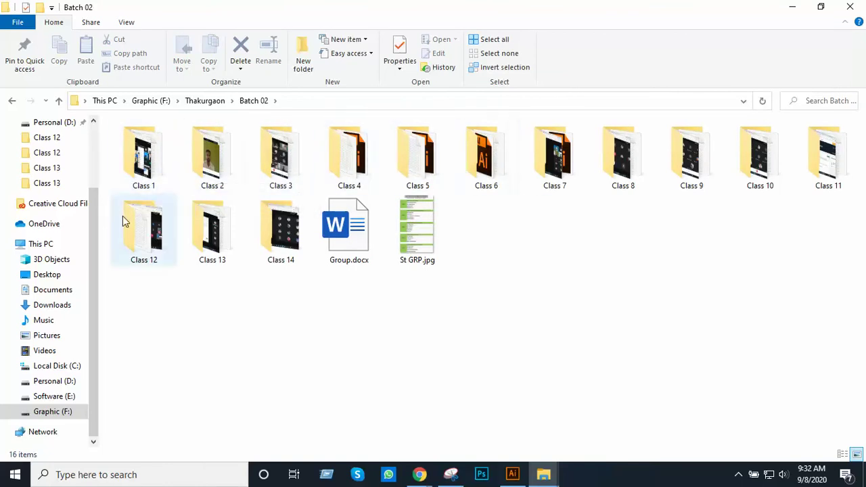
{"action": "double_click", "coordinate": [412, 169]}
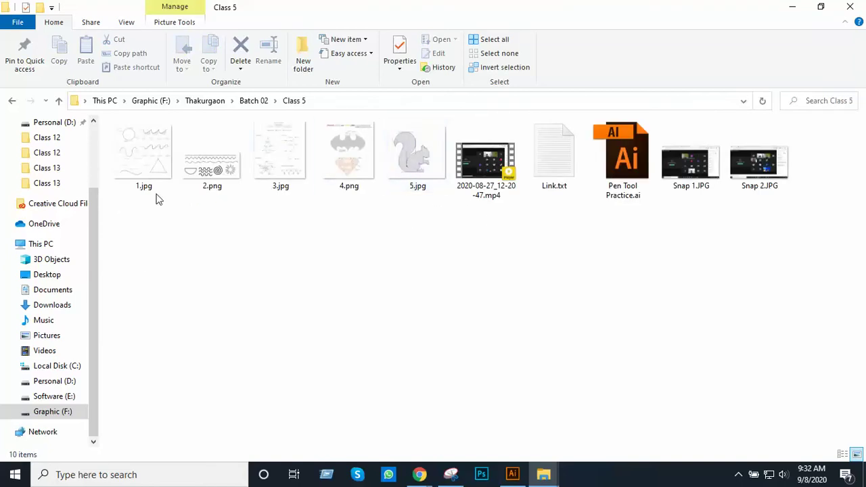
{"action": "left_click_drag", "start_coordinate": [135, 203], "coordinate": [406, 165]}
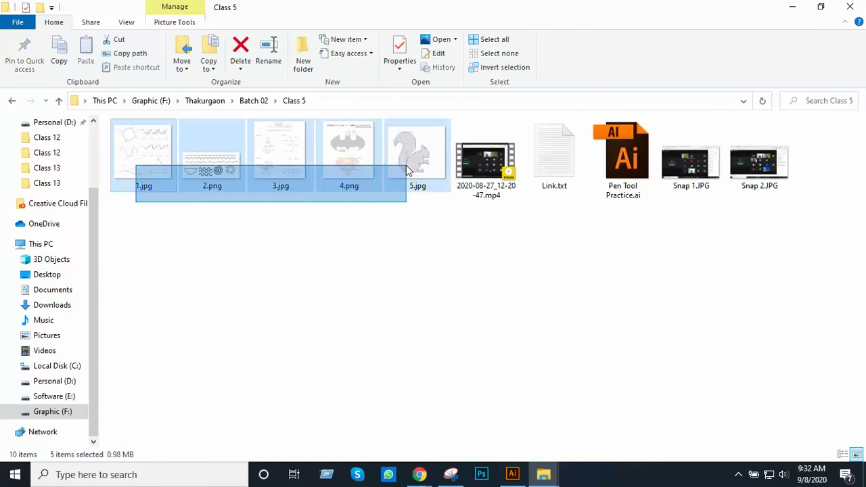
{"action": "left_click", "coordinate": [476, 178]}
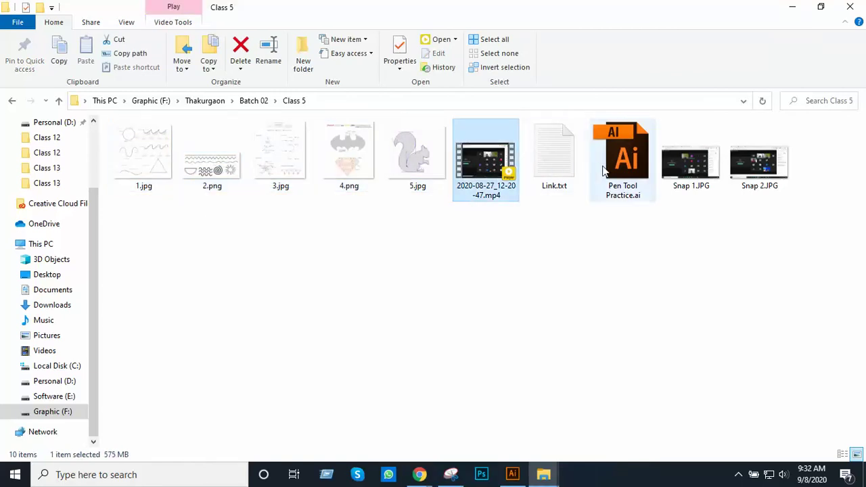
{"action": "left_click", "coordinate": [624, 170]}
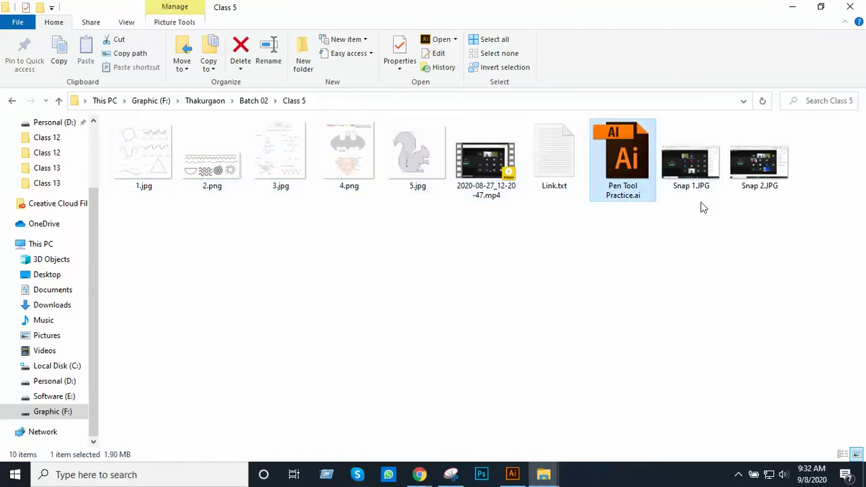
{"action": "left_click_drag", "start_coordinate": [695, 217], "coordinate": [786, 161]}
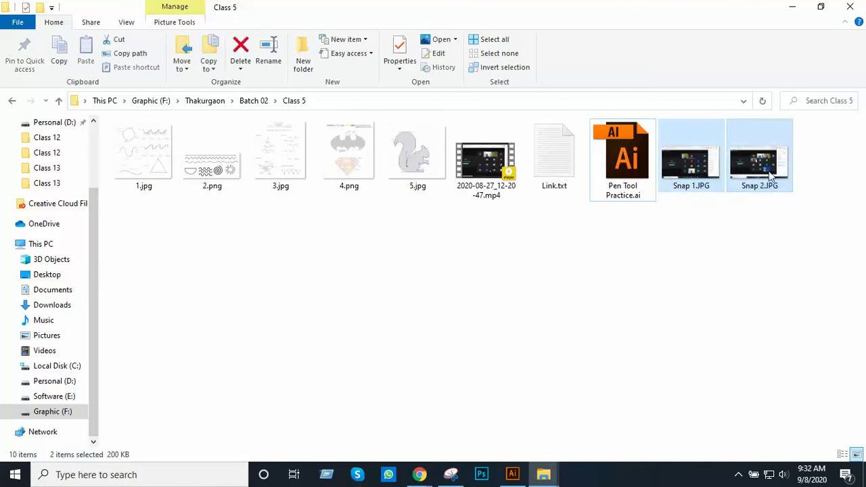
{"action": "left_click_drag", "start_coordinate": [683, 216], "coordinate": [779, 169]}
{"action": "left_click_drag", "start_coordinate": [695, 205], "coordinate": [746, 183]}
Open and close Link.txt twice to show the saved link, then go up to Thakurgaon
{"action": "double_click", "coordinate": [553, 169]}
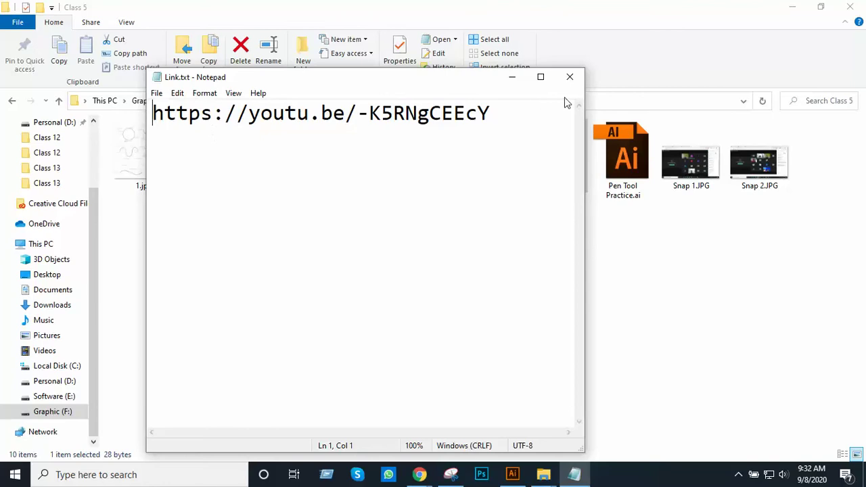
{"action": "left_click", "coordinate": [570, 77]}
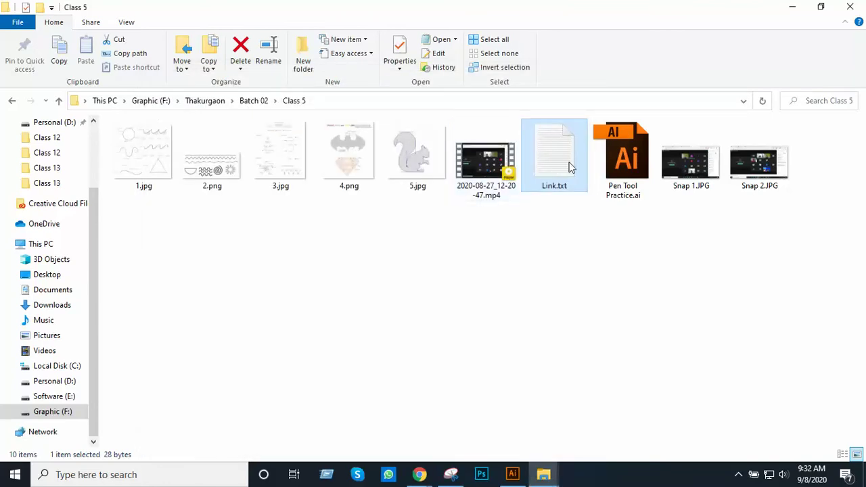
{"action": "double_click", "coordinate": [549, 167]}
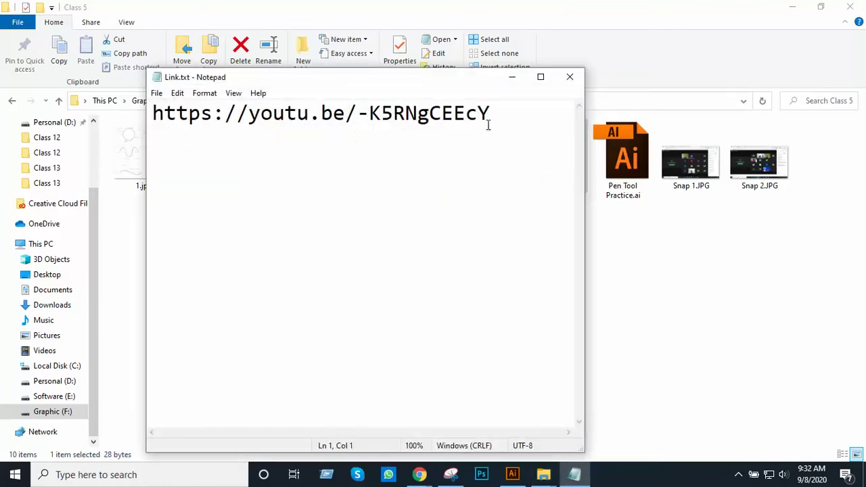
{"action": "left_click", "coordinate": [570, 76]}
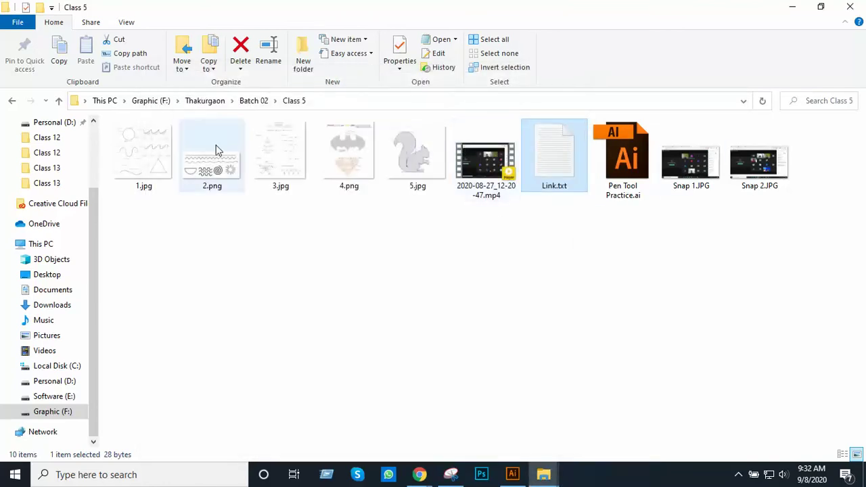
{"action": "left_click", "coordinate": [58, 100]}
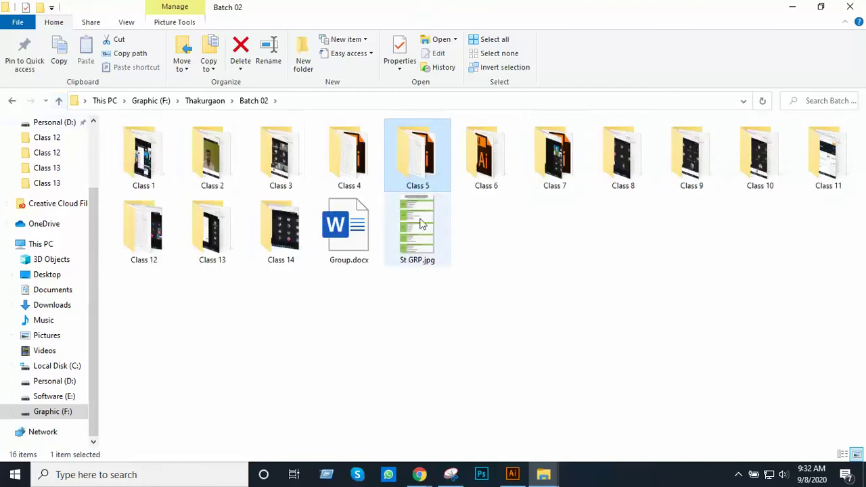
{"action": "left_click", "coordinate": [60, 102]}
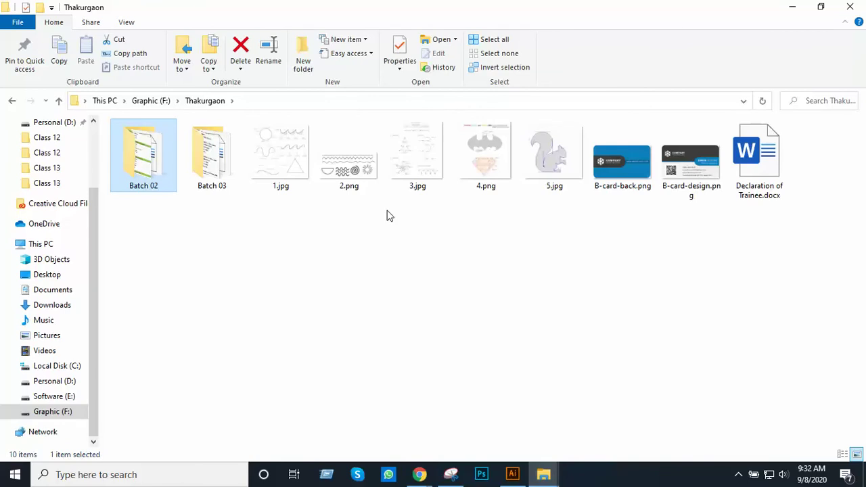
Switch to the Meet class and back, then minimize the Thakurgaon folder window
{"action": "mouse_move", "coordinate": [420, 474]}
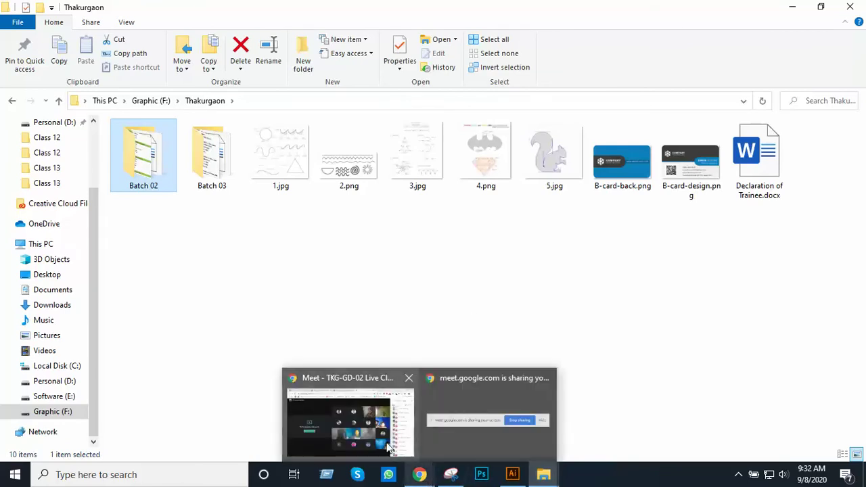
{"action": "left_click", "coordinate": [414, 420]}
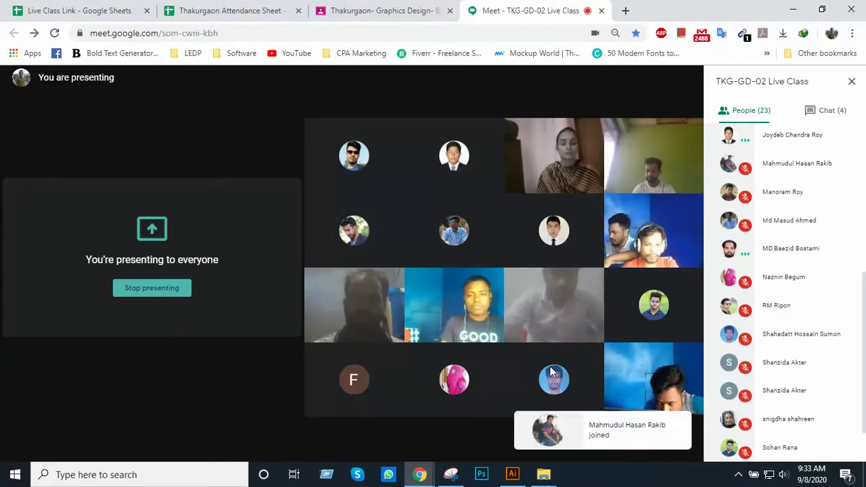
{"action": "key", "text": "alt+Tab"}
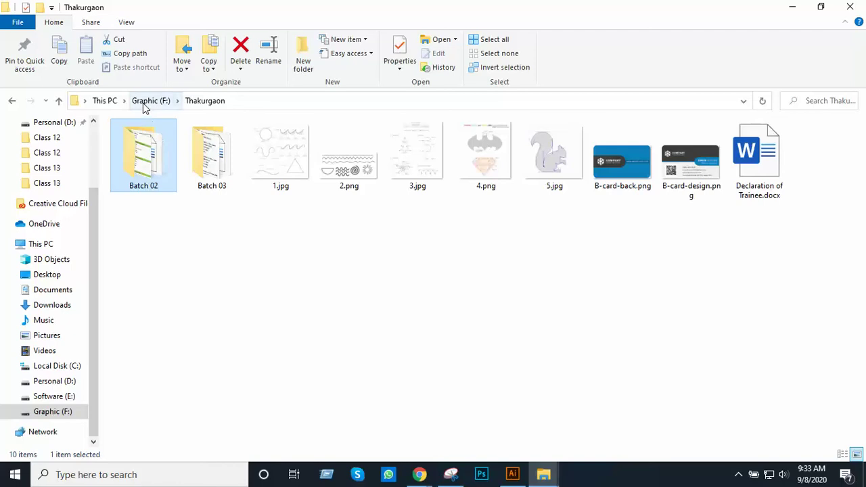
{"action": "mouse_move", "coordinate": [512, 476]}
{"action": "left_click", "coordinate": [793, 6]}
Open Essentials Soap Labels blank.ai from Illustrator's recent files
{"action": "left_click", "coordinate": [793, 10]}
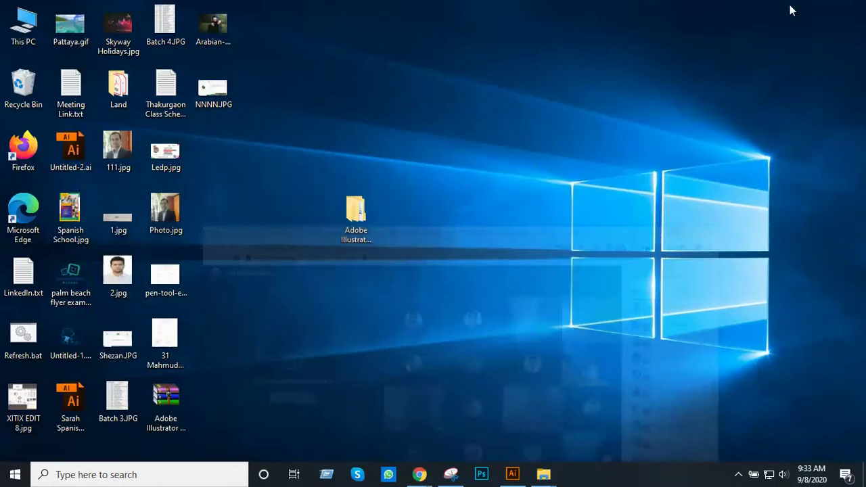
{"action": "left_click", "coordinate": [512, 474]}
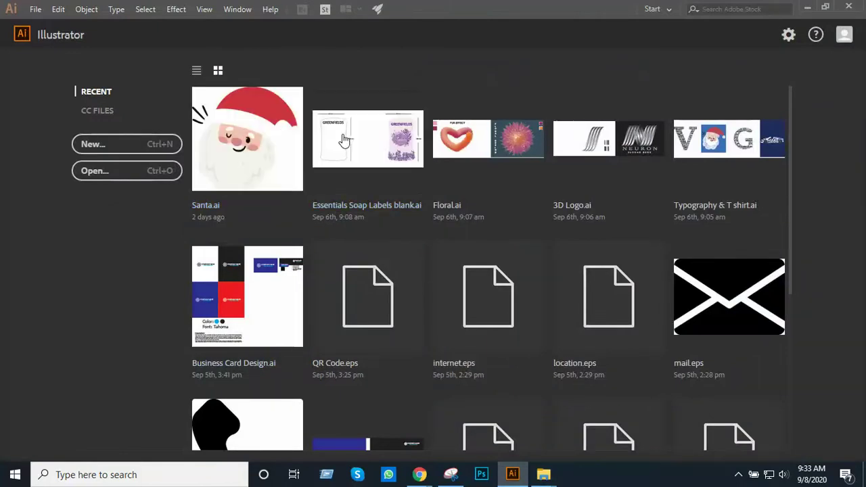
{"action": "left_click", "coordinate": [411, 193]}
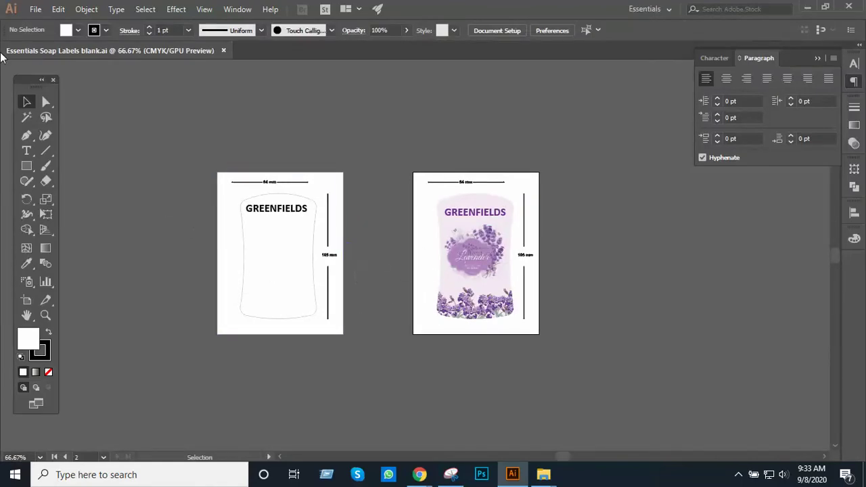
{"action": "left_click", "coordinate": [35, 9]}
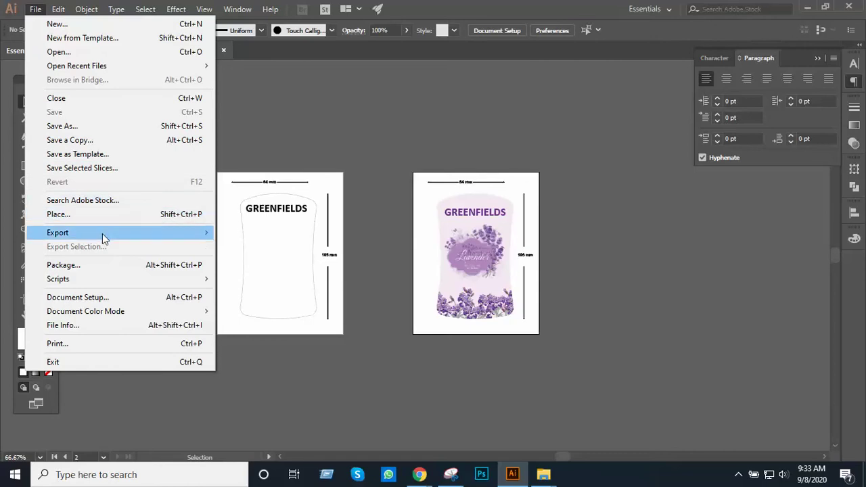
Save the label as 'Level Design.ai' in F: › Adobe Illustrator › Class 14 with default options
{"action": "left_click", "coordinate": [111, 127]}
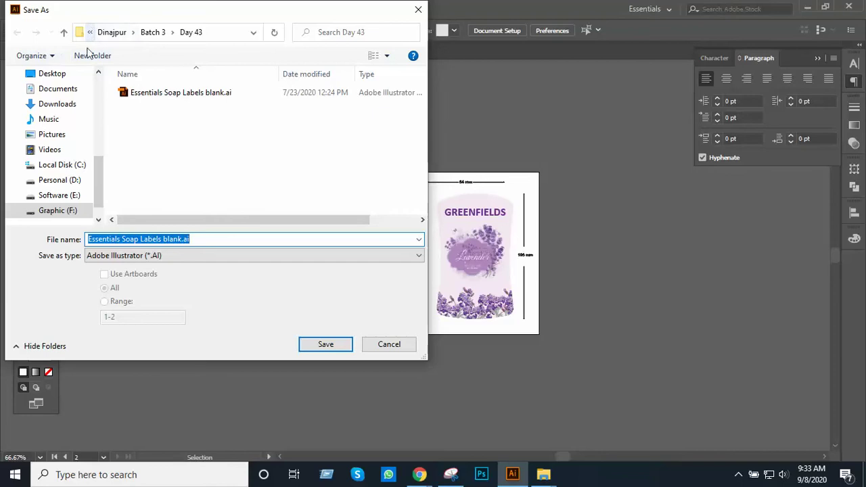
{"action": "scroll", "coordinate": [61, 149], "scroll_direction": "down", "scroll_amount": 1}
{"action": "left_click", "coordinate": [67, 182]}
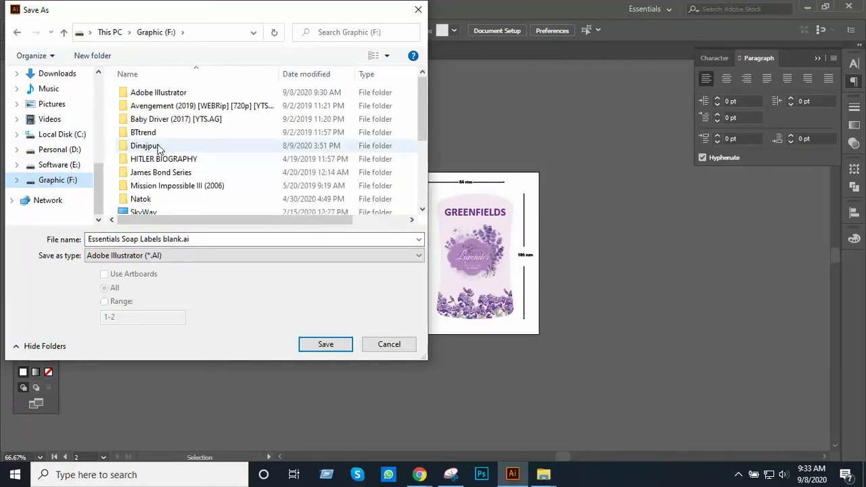
{"action": "double_click", "coordinate": [169, 93]}
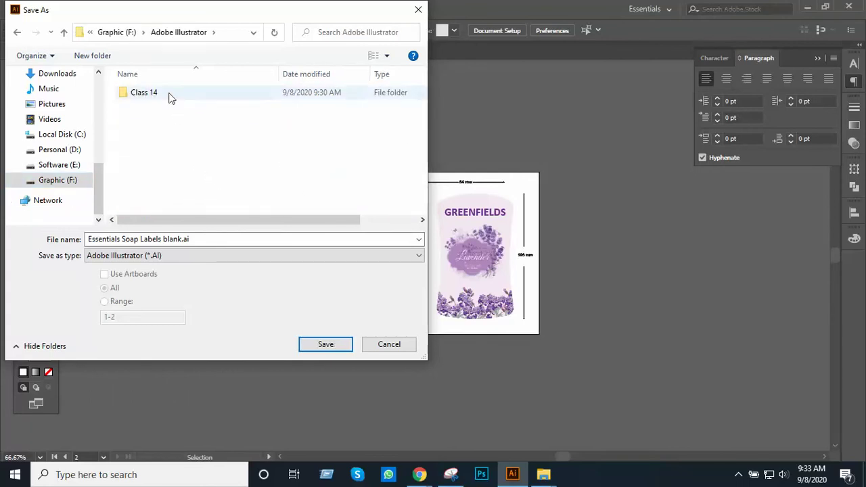
{"action": "double_click", "coordinate": [140, 95]}
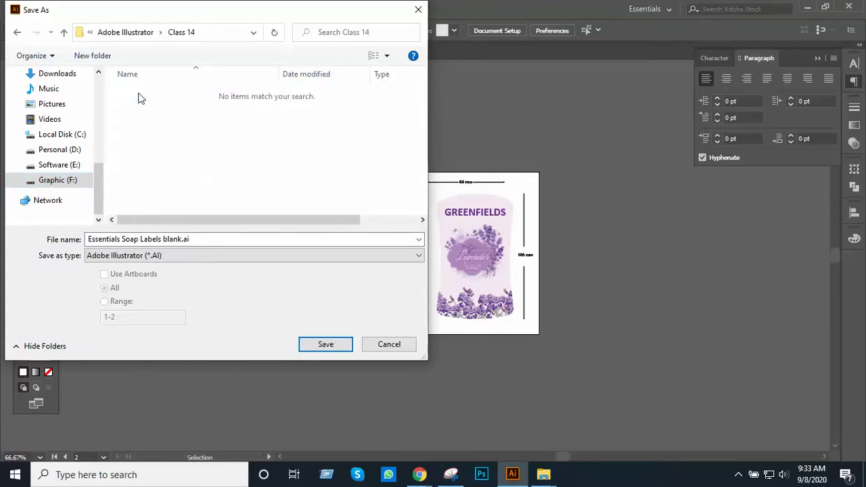
{"action": "left_click", "coordinate": [199, 238]}
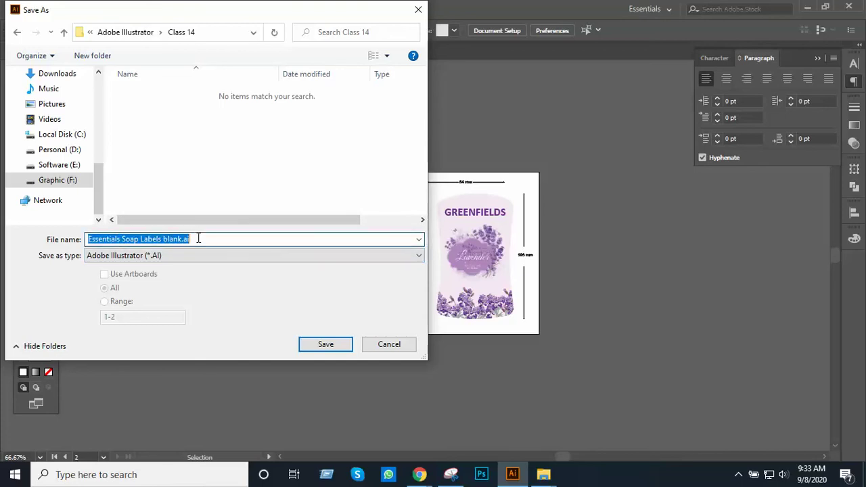
{"action": "type", "text": "Level Design"}
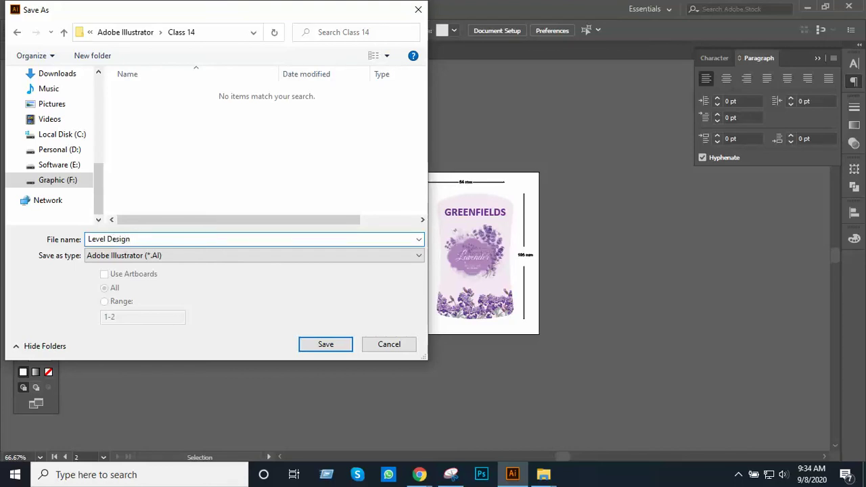
{"action": "left_click", "coordinate": [340, 345]}
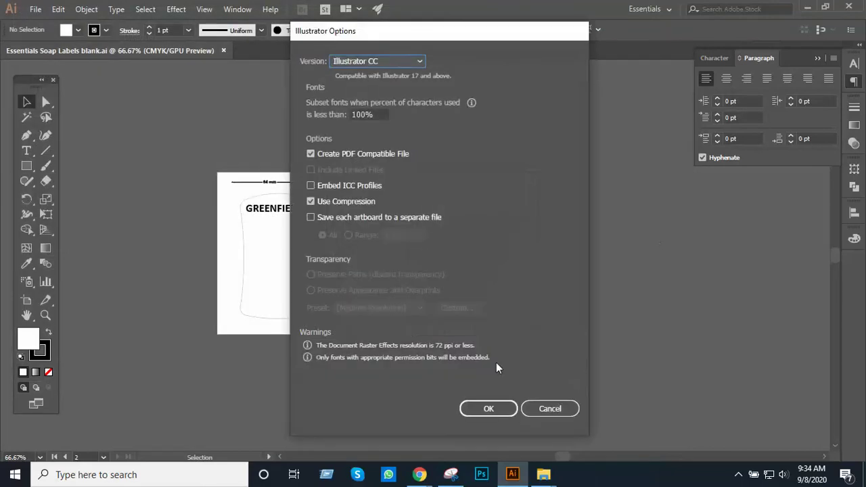
{"action": "left_click", "coordinate": [487, 406]}
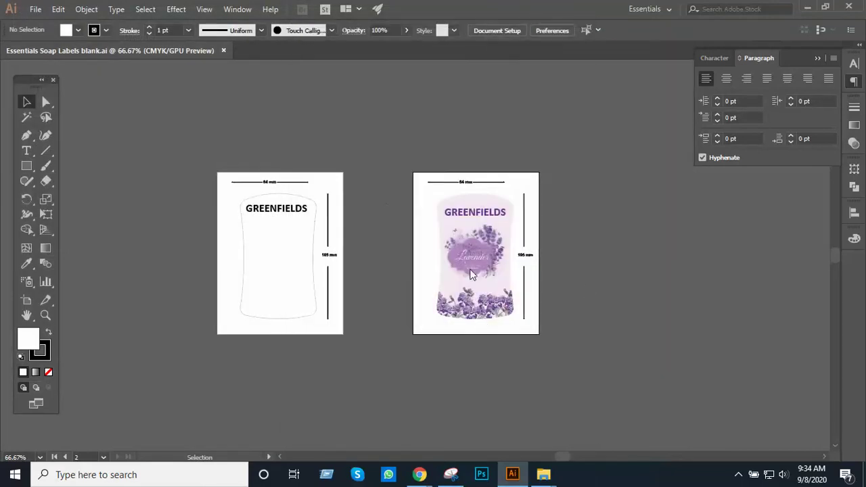
{"action": "key", "text": "w"}
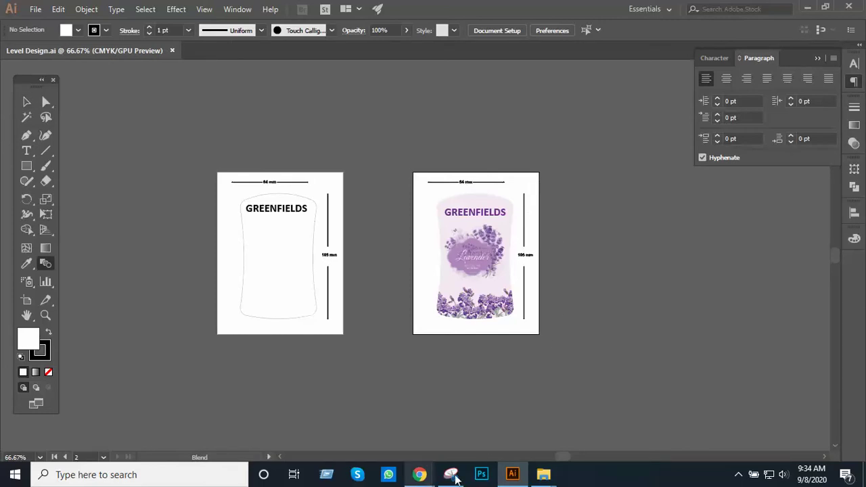
Bring the Graphic (F:) drive window forward, then switch back to the Meet class in the browser
{"action": "mouse_move", "coordinate": [543, 475]}
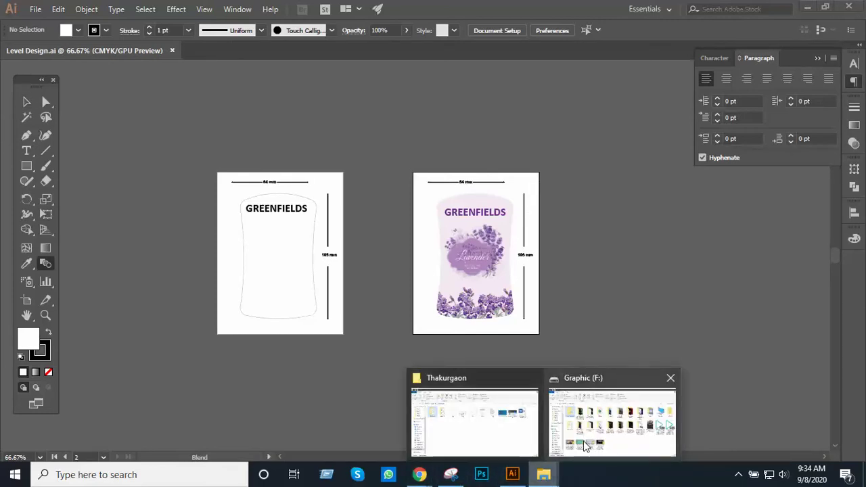
{"action": "mouse_move", "coordinate": [547, 408]}
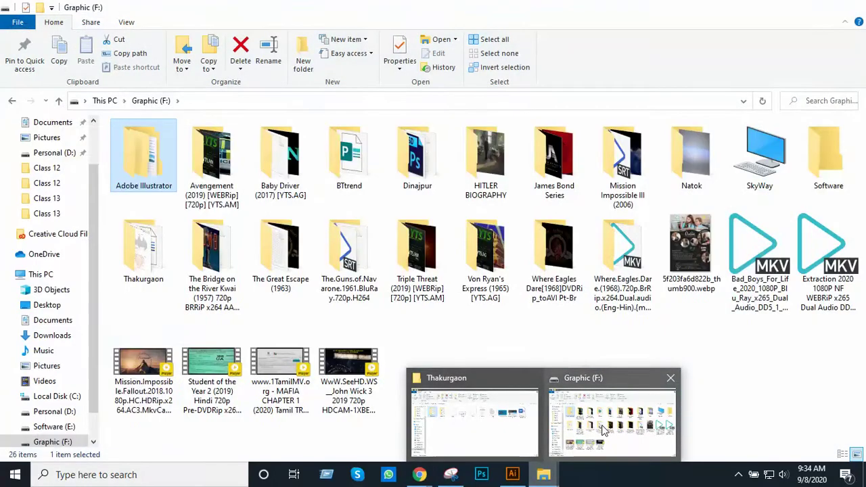
{"action": "left_click", "coordinate": [604, 430]}
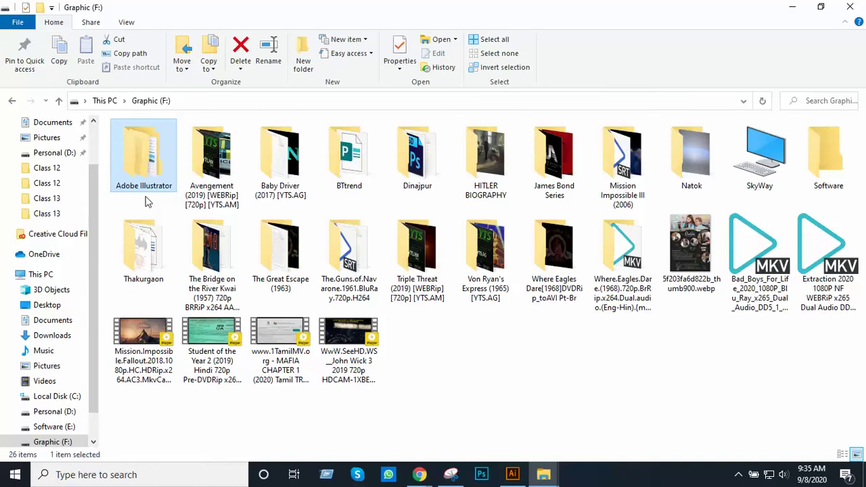
{"action": "left_click", "coordinate": [420, 474]}
In the Meet class window, mute one participant's tile for everyone and confirm the mute
{"action": "left_click", "coordinate": [336, 379]}
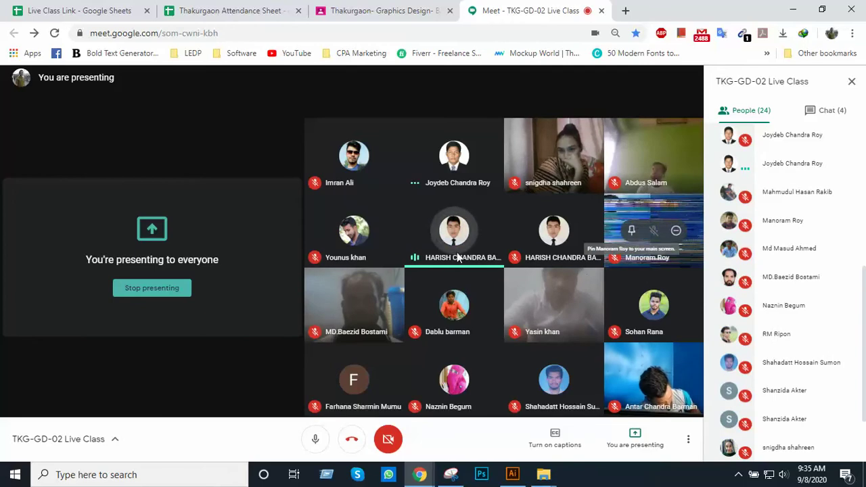
{"action": "left_click", "coordinate": [455, 229]}
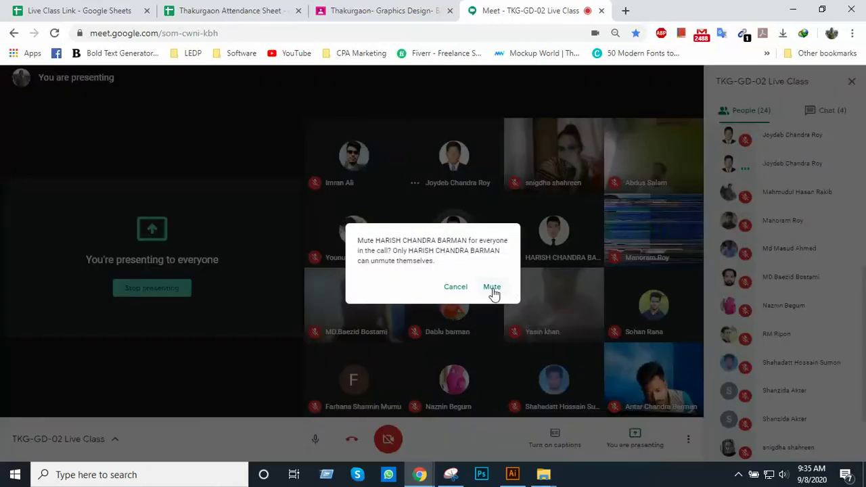
{"action": "left_click", "coordinate": [492, 288]}
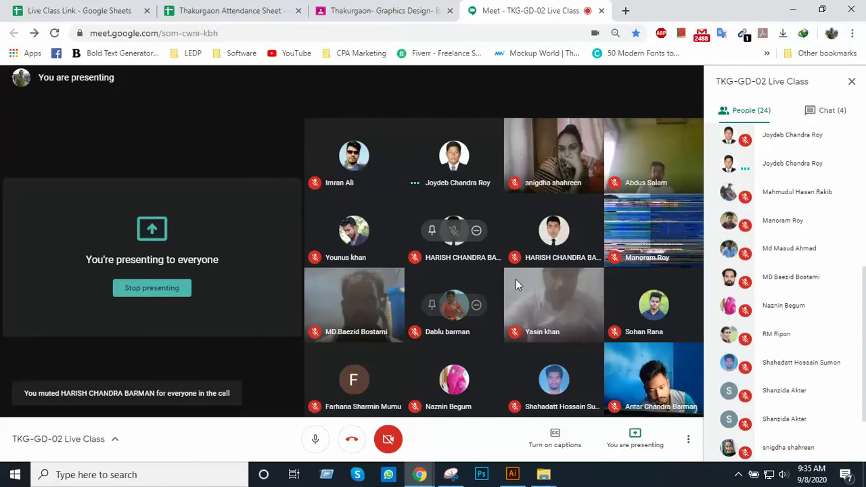
{"action": "scroll", "coordinate": [731, 284], "scroll_direction": "down", "scroll_amount": 3}
{"action": "scroll", "coordinate": [758, 291], "scroll_direction": "up", "scroll_amount": 5}
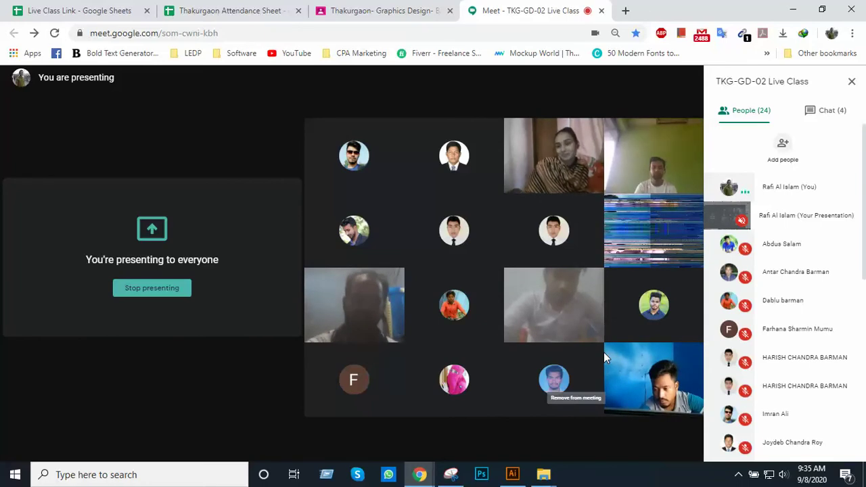
Open freelancer.com, fiverr.com and flaticon.com, each in its own new tab
{"action": "left_click", "coordinate": [625, 13]}
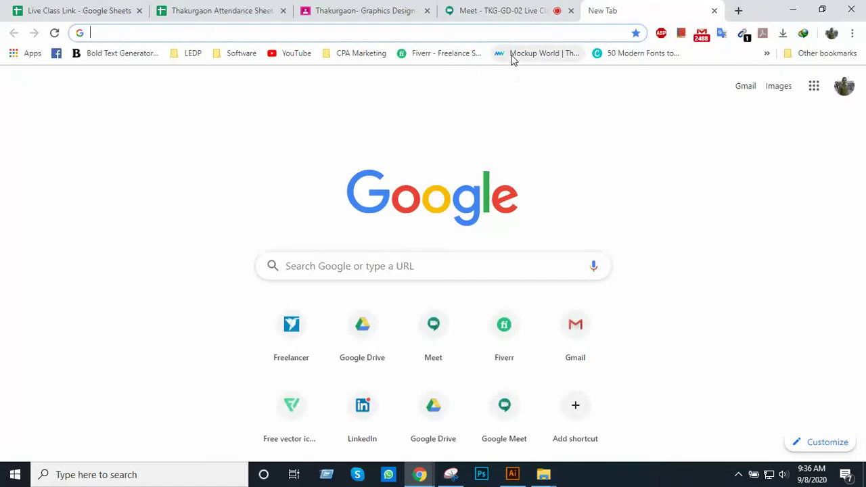
{"action": "type", "text": "fre"}
{"action": "key", "text": "Return"}
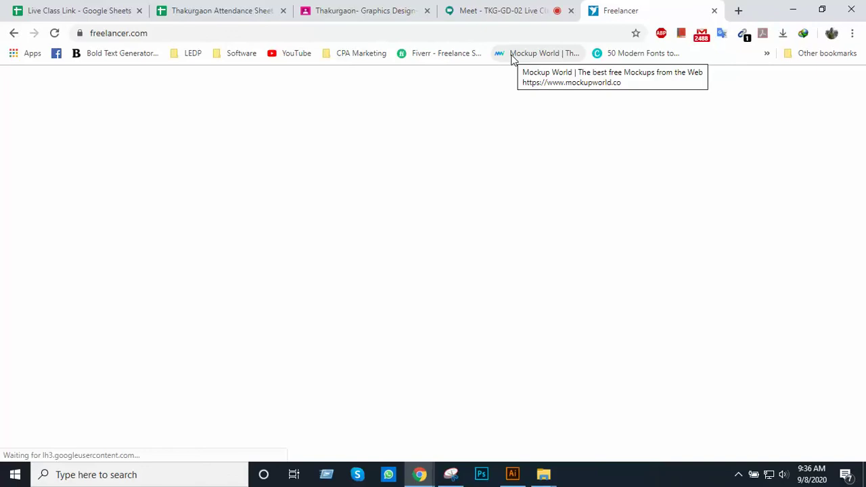
{"action": "left_click", "coordinate": [738, 11]}
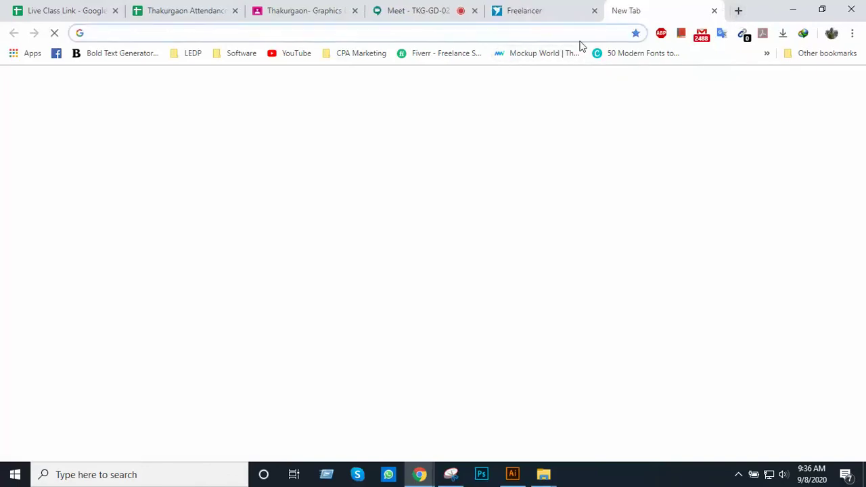
{"action": "type", "text": "fiv"}
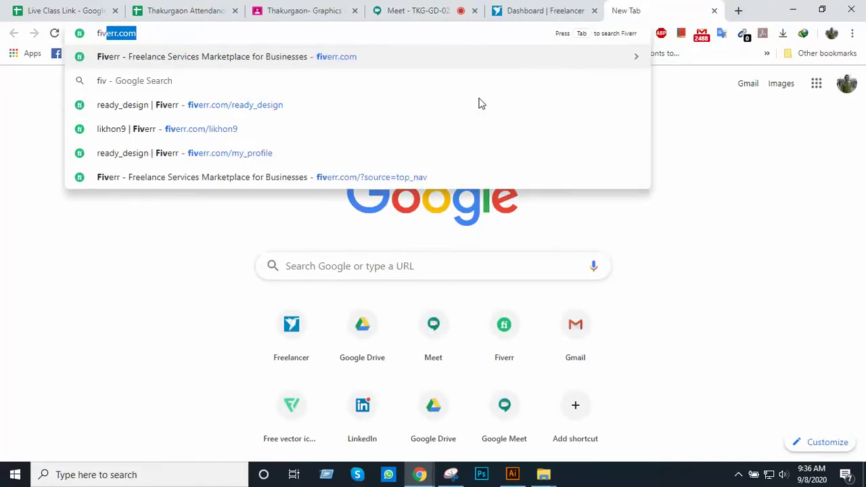
{"action": "key", "text": "Return"}
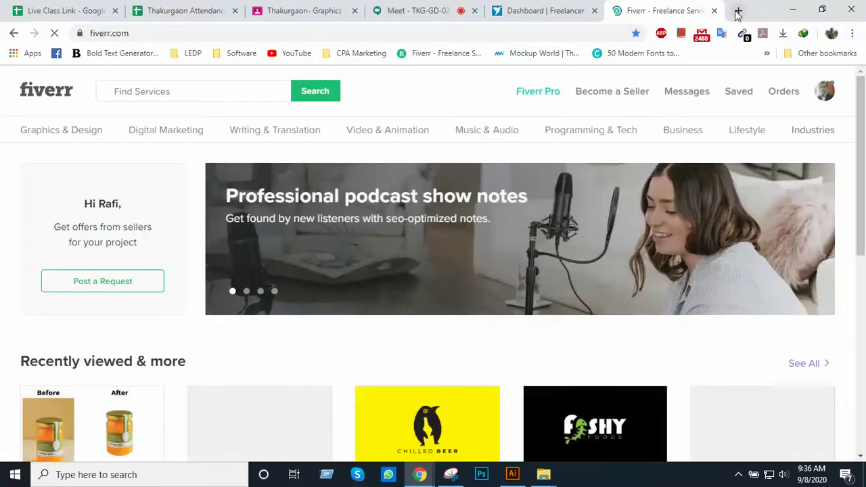
{"action": "left_click", "coordinate": [736, 10]}
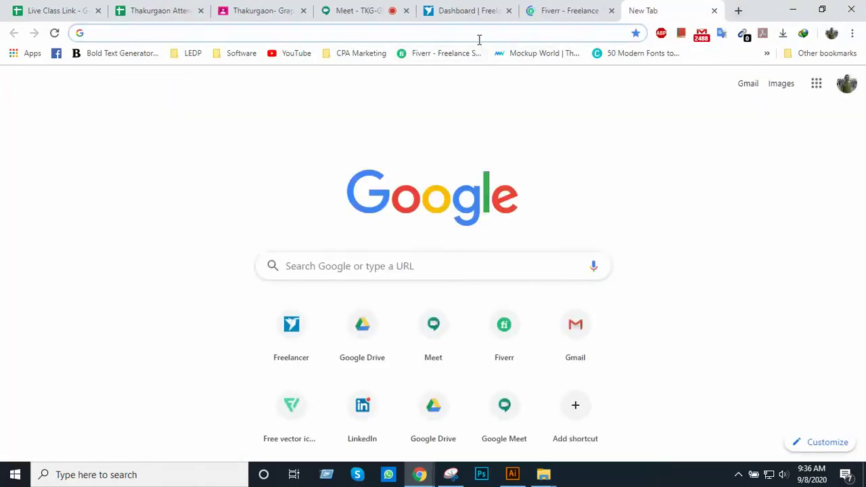
{"action": "type", "text": "flat"}
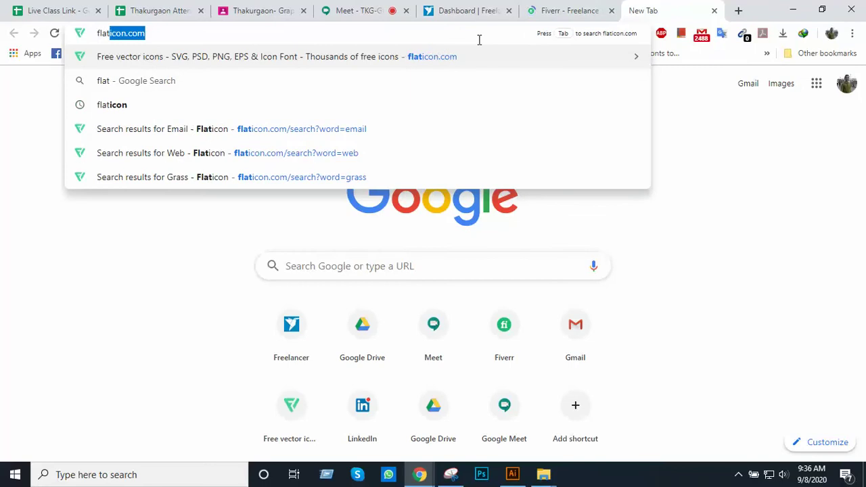
{"action": "key", "text": "Return"}
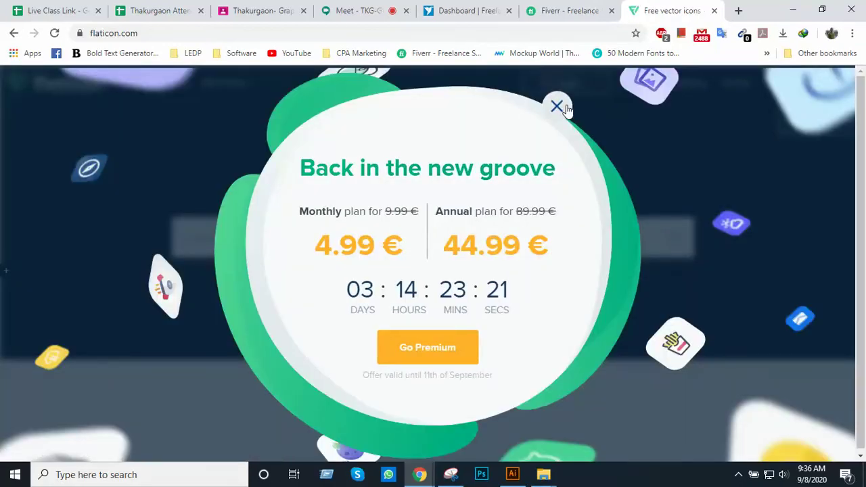
Dismiss Flaticon's premium offer popup, browse the page, then return to the Graphics Design Classroom tab
{"action": "left_click", "coordinate": [566, 108]}
{"action": "scroll", "coordinate": [636, 144], "scroll_direction": "down", "scroll_amount": 8}
{"action": "scroll", "coordinate": [634, 146], "scroll_direction": "up", "scroll_amount": 5}
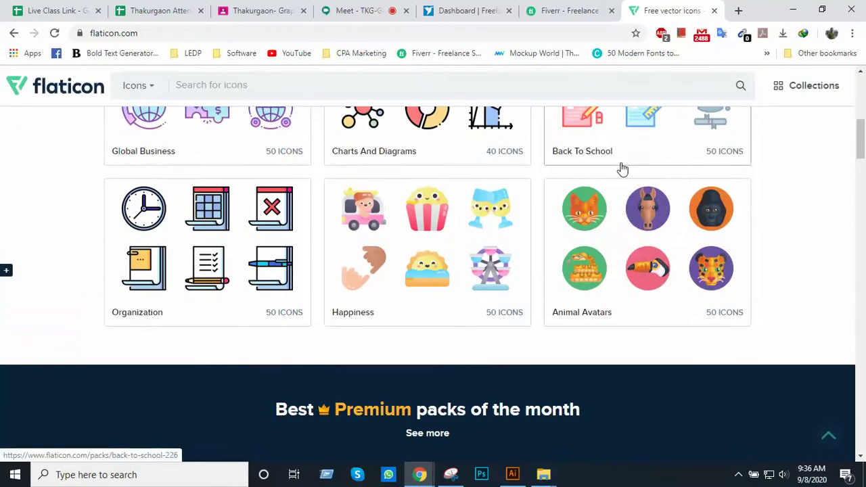
{"action": "scroll", "coordinate": [419, 244], "scroll_direction": "up", "scroll_amount": 3}
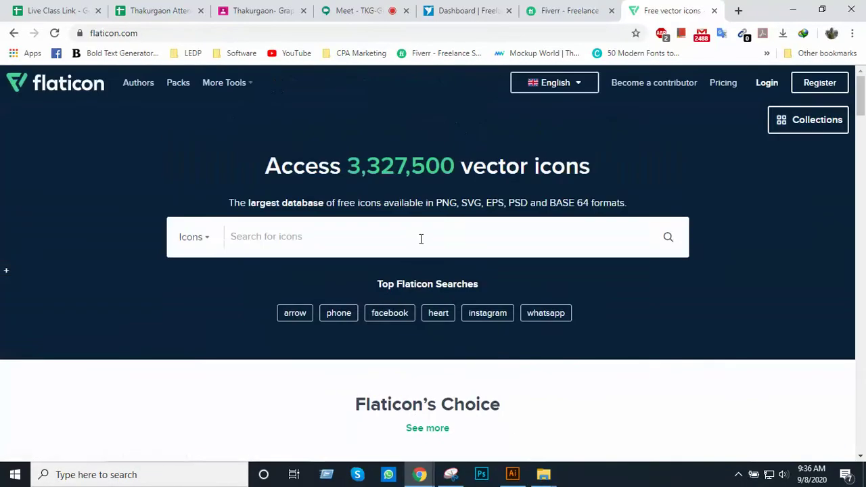
{"action": "scroll", "coordinate": [491, 250], "scroll_direction": "down", "scroll_amount": 1}
{"action": "scroll", "coordinate": [491, 252], "scroll_direction": "down", "scroll_amount": 5}
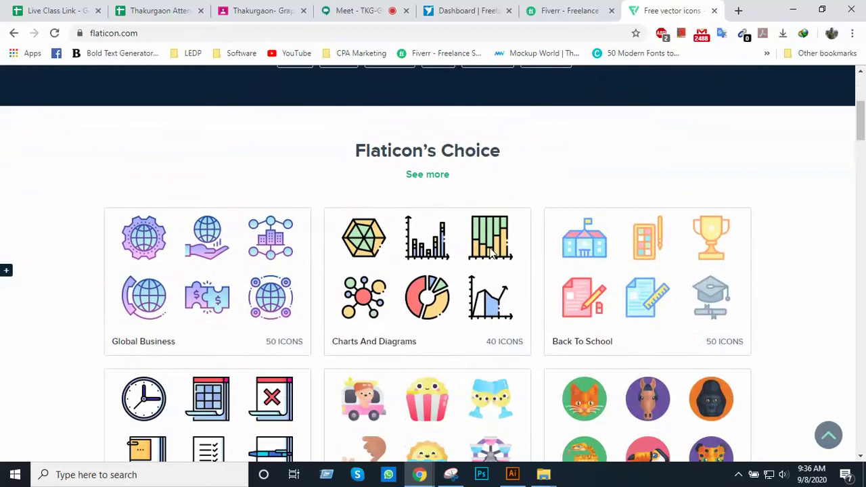
{"action": "scroll", "coordinate": [402, 266], "scroll_direction": "up", "scroll_amount": 4}
{"action": "scroll", "coordinate": [402, 266], "scroll_direction": "up", "scroll_amount": 2}
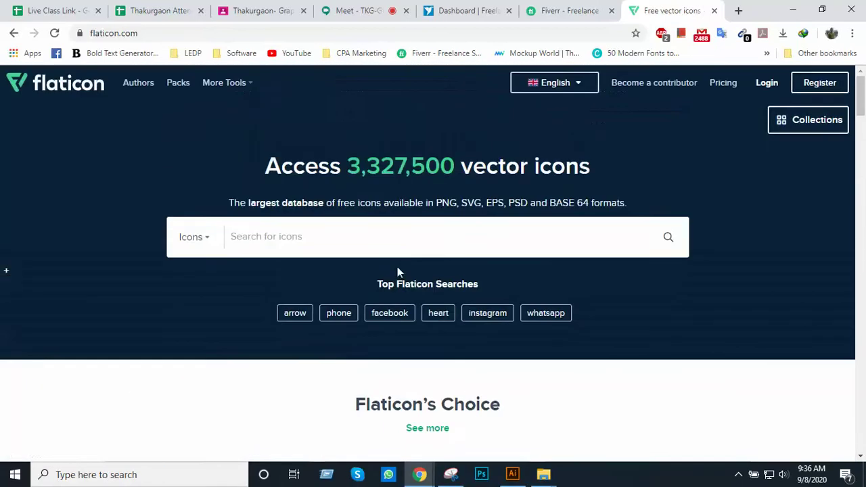
{"action": "key", "text": "Return"}
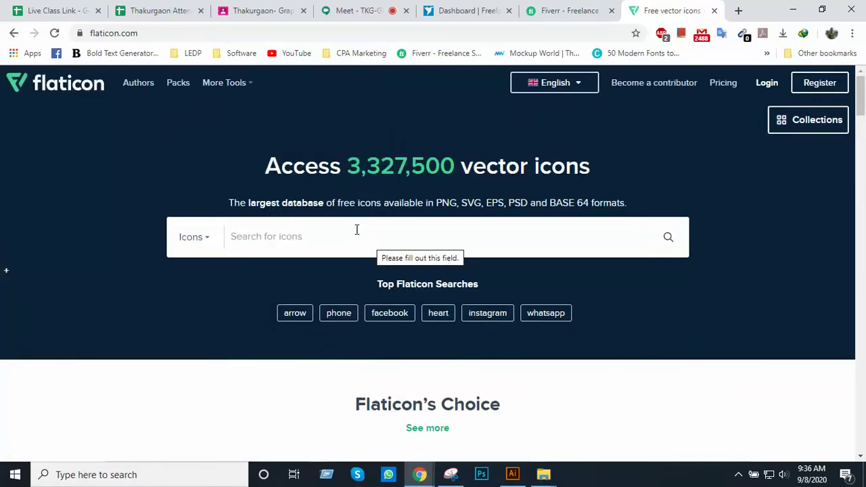
{"action": "scroll", "coordinate": [516, 227], "scroll_direction": "down", "scroll_amount": 1}
{"action": "scroll", "coordinate": [271, 236], "scroll_direction": "up", "scroll_amount": 1}
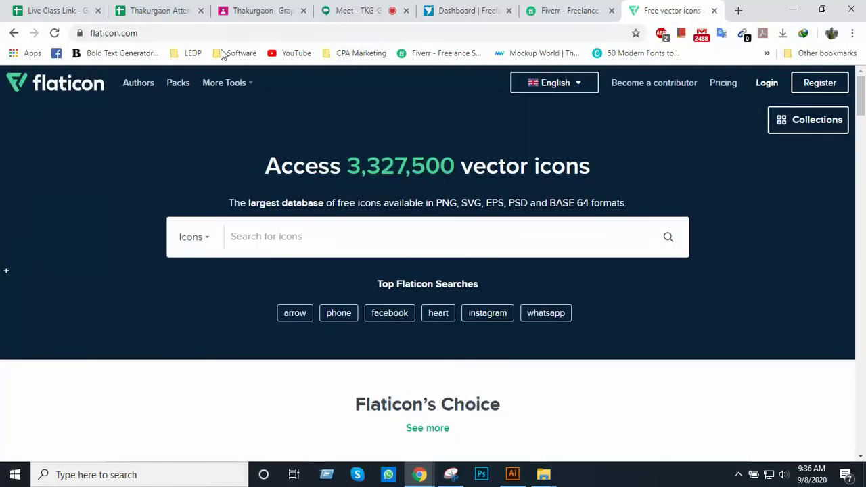
{"action": "left_click", "coordinate": [251, 18]}
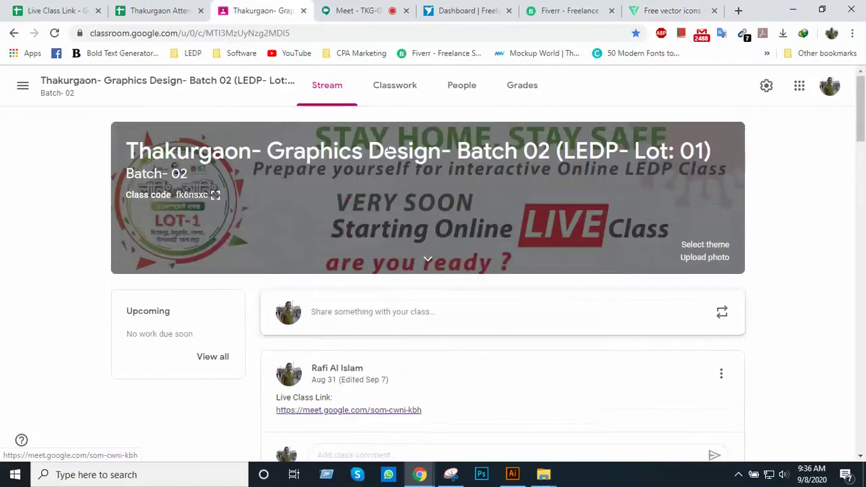
Show the class's Classwork page and scroll through its Class Video (Adobe Illustrator) lessons
{"action": "left_click", "coordinate": [409, 93]}
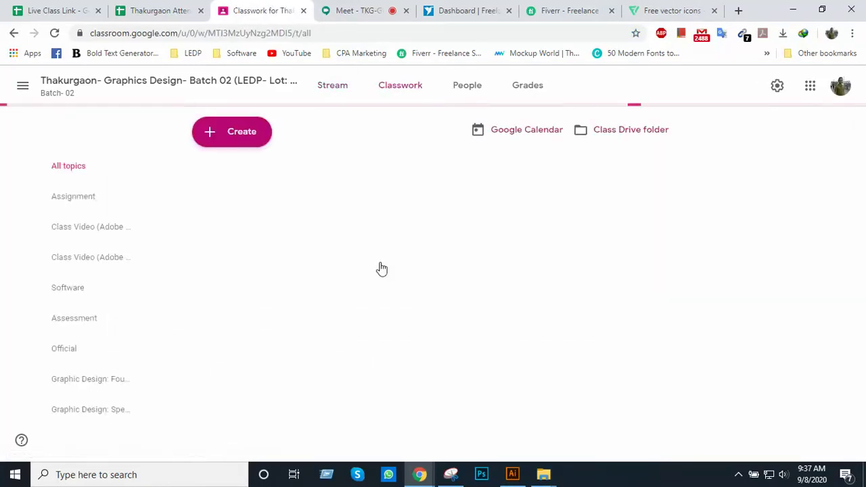
{"action": "scroll", "coordinate": [368, 266], "scroll_direction": "down", "scroll_amount": 2}
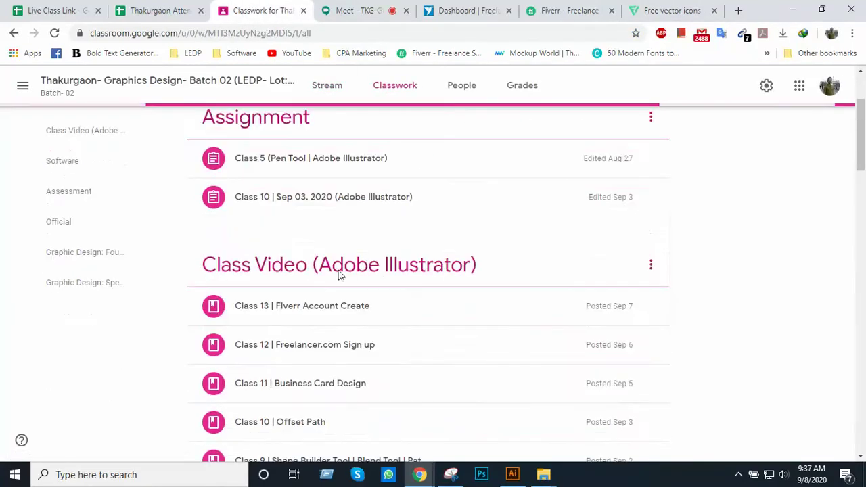
{"action": "scroll", "coordinate": [306, 325], "scroll_direction": "down", "scroll_amount": 3}
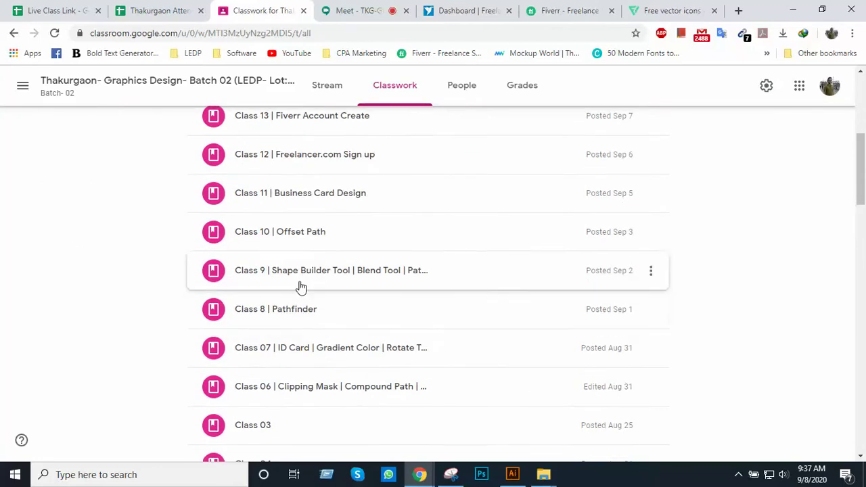
{"action": "scroll", "coordinate": [297, 297], "scroll_direction": "down", "scroll_amount": 1}
{"action": "scroll", "coordinate": [293, 309], "scroll_direction": "up", "scroll_amount": 4}
{"action": "scroll", "coordinate": [293, 342], "scroll_direction": "down", "scroll_amount": 3}
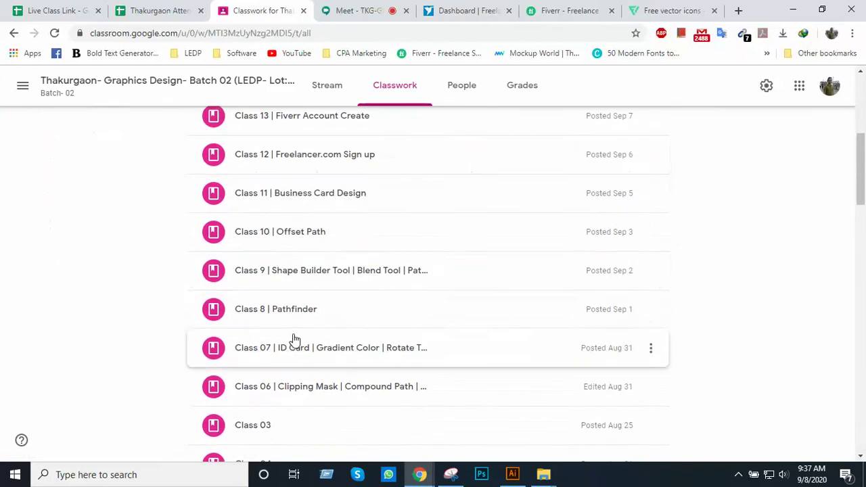
{"action": "scroll", "coordinate": [335, 261], "scroll_direction": "up", "scroll_amount": 2}
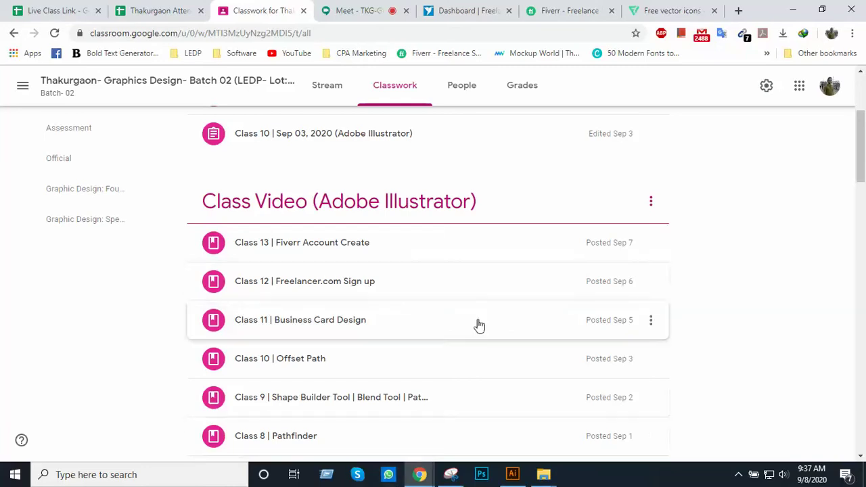
Glance at the Fiverr, Freelancer and Flaticon tabs, then go back to the Classwork page
{"action": "left_click", "coordinate": [573, 16]}
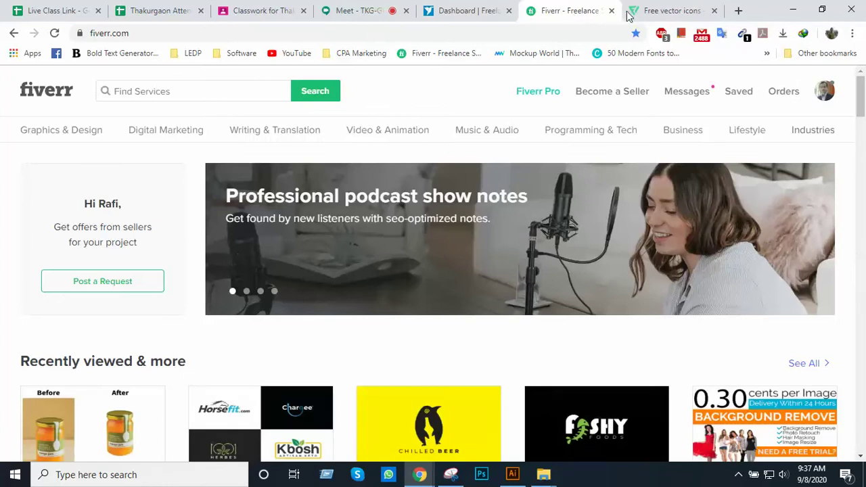
{"action": "left_click", "coordinate": [469, 10]}
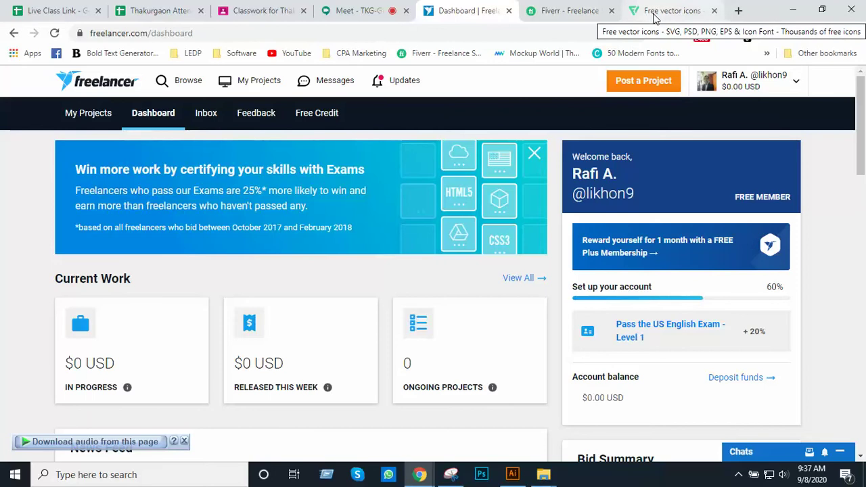
{"action": "left_click", "coordinate": [653, 15]}
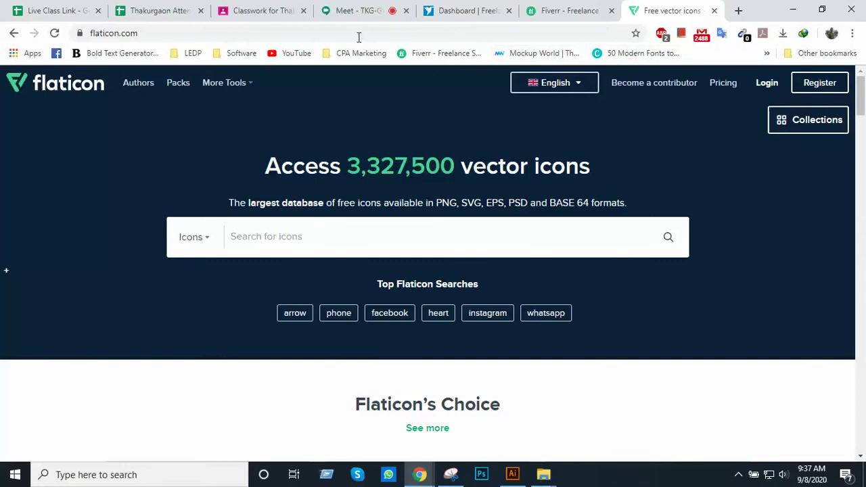
{"action": "left_click", "coordinate": [257, 14]}
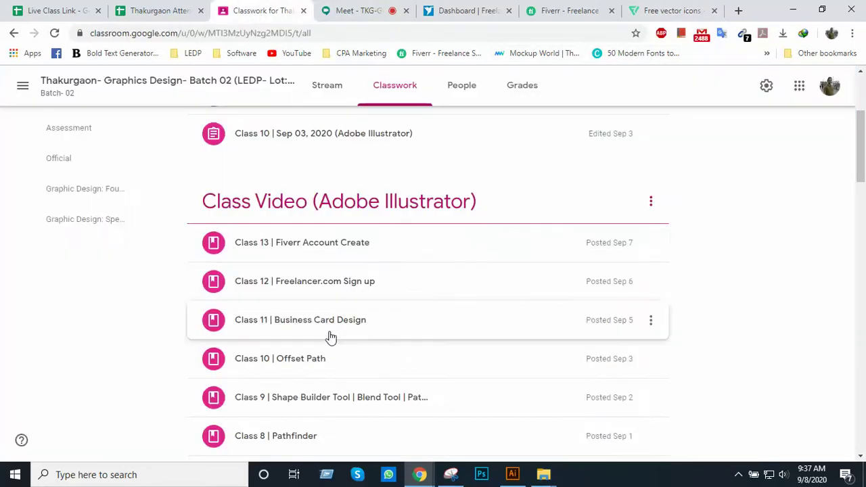
{"action": "scroll", "coordinate": [345, 302], "scroll_direction": "down", "scroll_amount": 1}
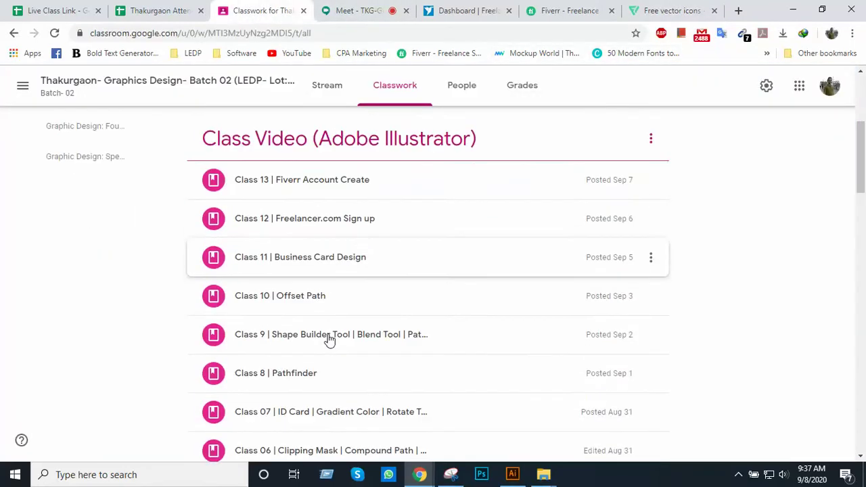
{"action": "left_click", "coordinate": [331, 264]}
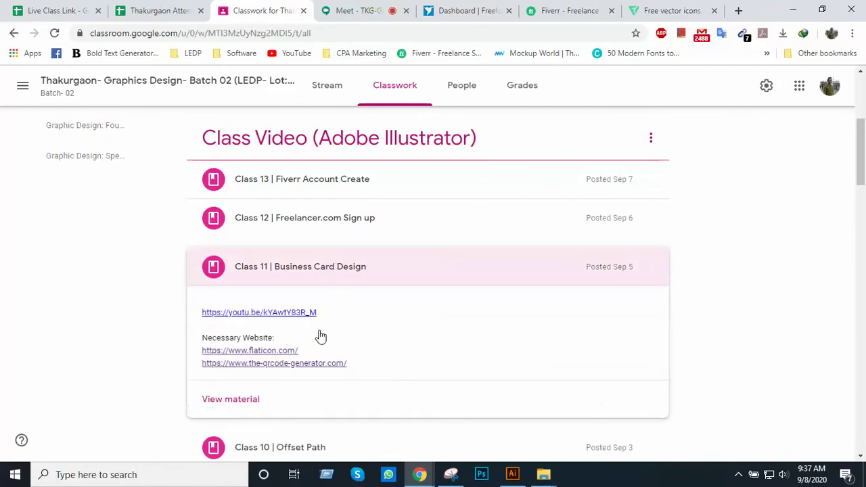
{"action": "left_click", "coordinate": [383, 281]}
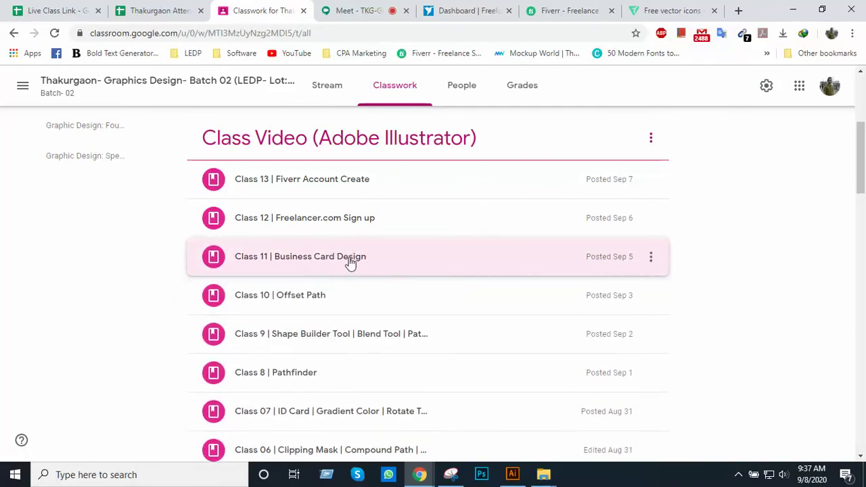
{"action": "left_click", "coordinate": [393, 266]}
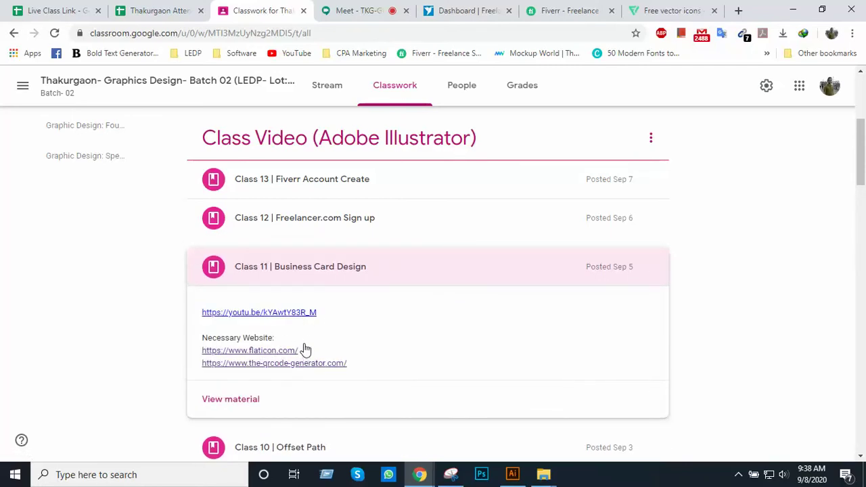
{"action": "left_click", "coordinate": [390, 279]}
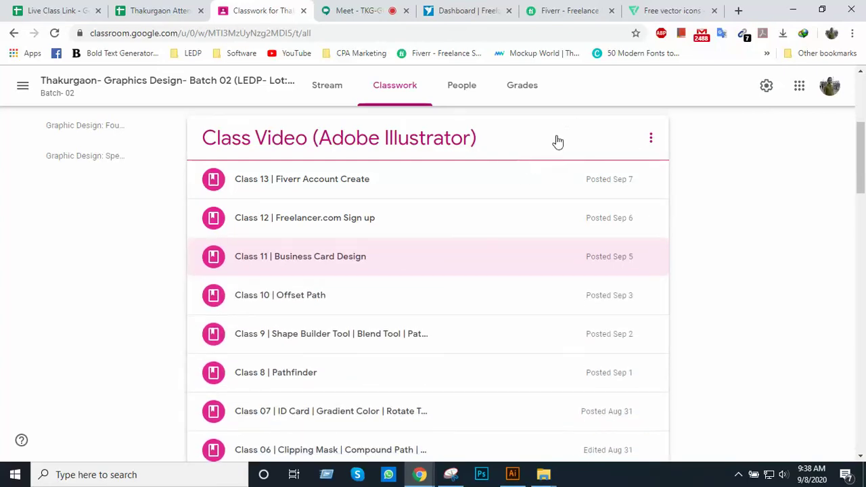
{"action": "scroll", "coordinate": [481, 203], "scroll_direction": "up", "scroll_amount": 3}
{"action": "scroll", "coordinate": [467, 223], "scroll_direction": "down", "scroll_amount": 3}
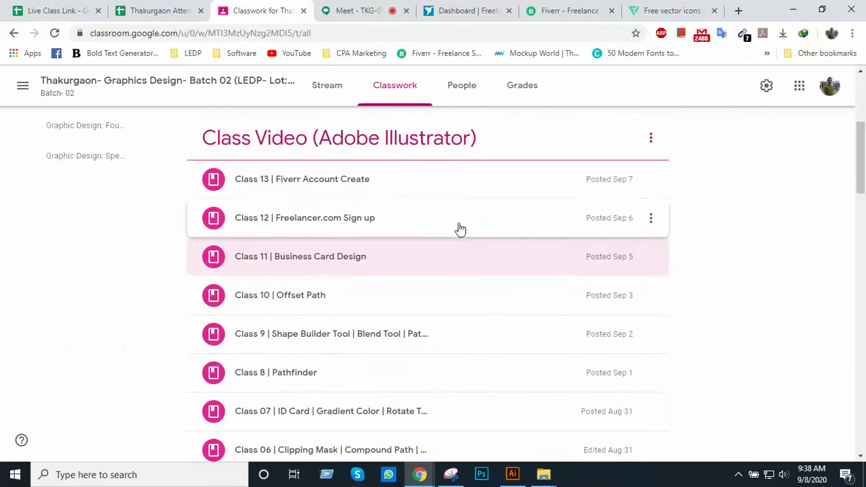
{"action": "scroll", "coordinate": [373, 261], "scroll_direction": "up", "scroll_amount": 1}
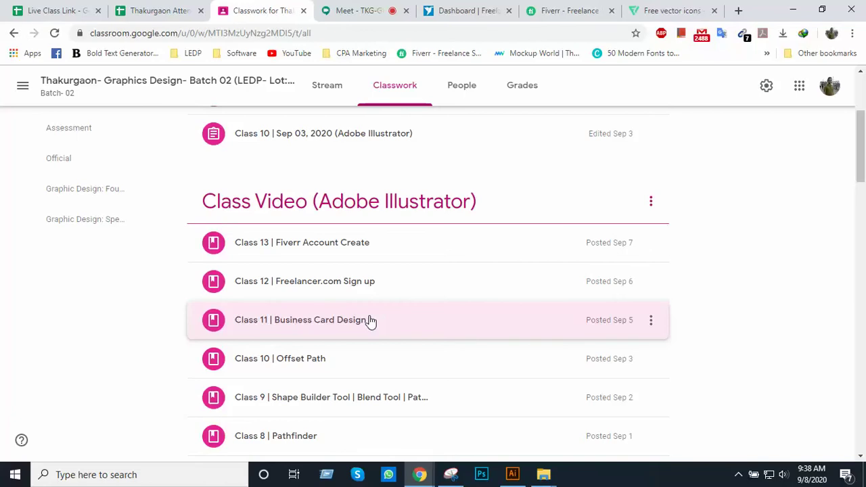
{"action": "scroll", "coordinate": [431, 282], "scroll_direction": "down", "scroll_amount": 2}
{"action": "scroll", "coordinate": [433, 283], "scroll_direction": "up", "scroll_amount": 1}
{"action": "scroll", "coordinate": [433, 282], "scroll_direction": "up", "scroll_amount": 2}
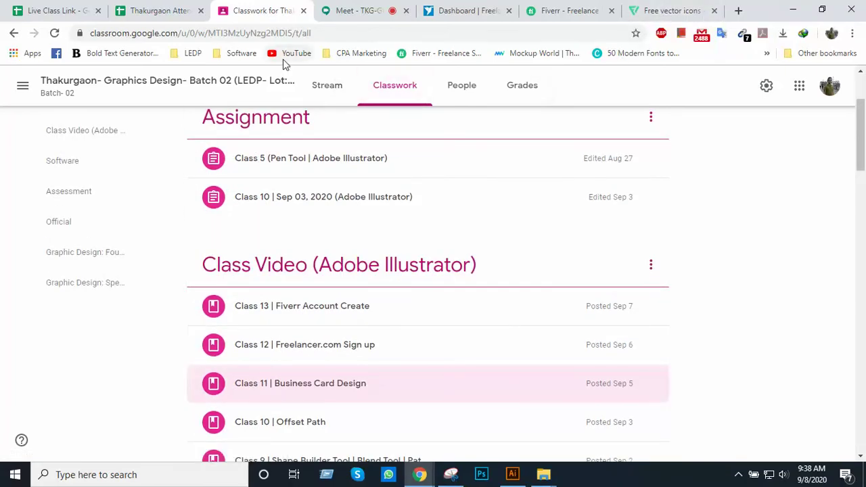
{"action": "scroll", "coordinate": [414, 115], "scroll_direction": "up", "scroll_amount": 1}
{"action": "scroll", "coordinate": [414, 115], "scroll_direction": "up", "scroll_amount": 2}
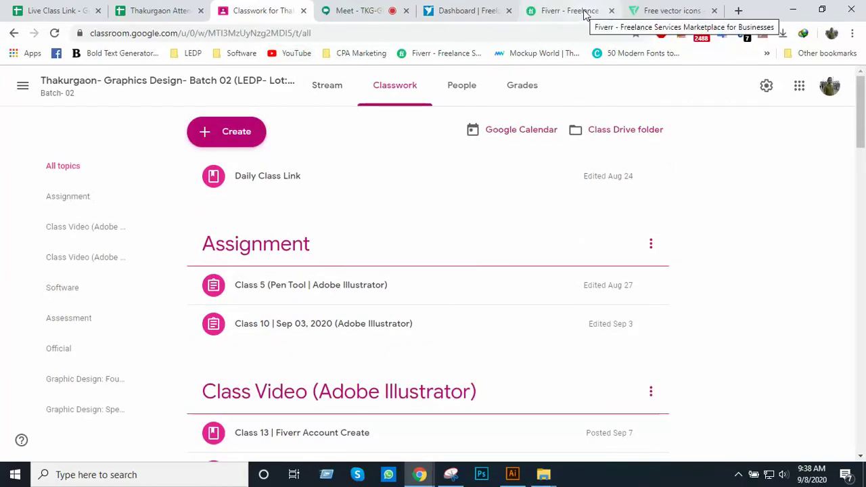
From Flaticon, view the LEDP bookmark folder's contents, then move through the attendance sheet to Fiverr
{"action": "left_click", "coordinate": [647, 10]}
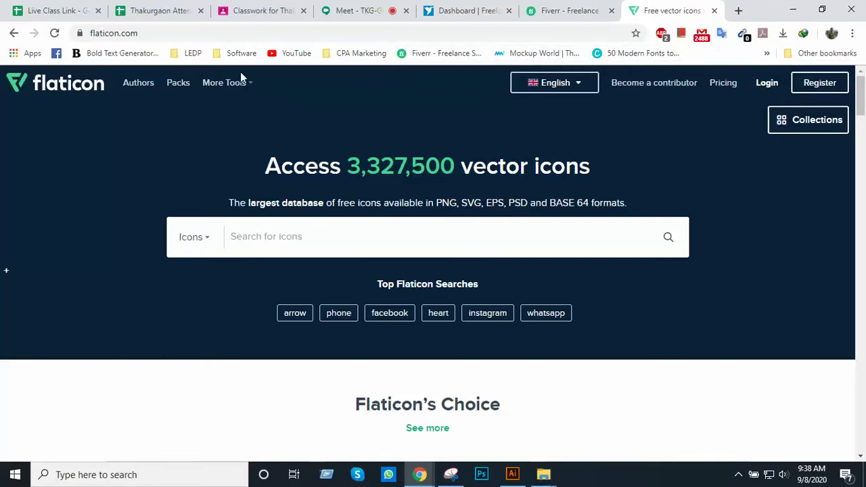
{"action": "left_click", "coordinate": [194, 57]}
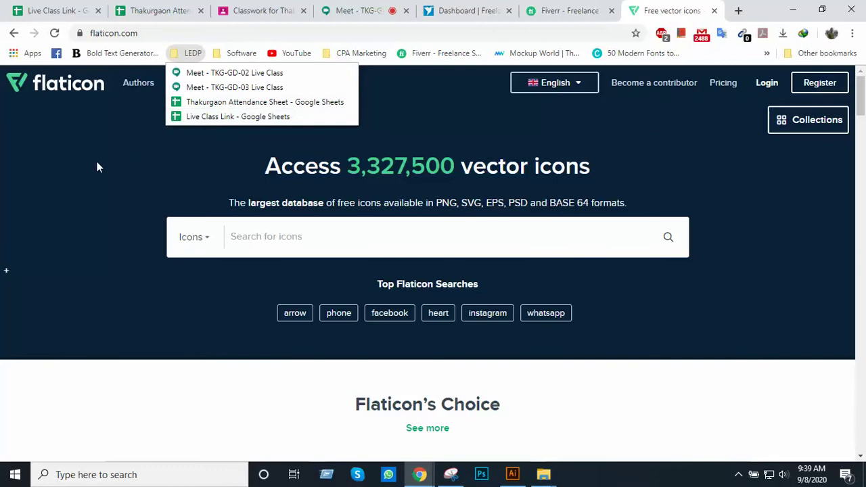
{"action": "left_click", "coordinate": [116, 134]}
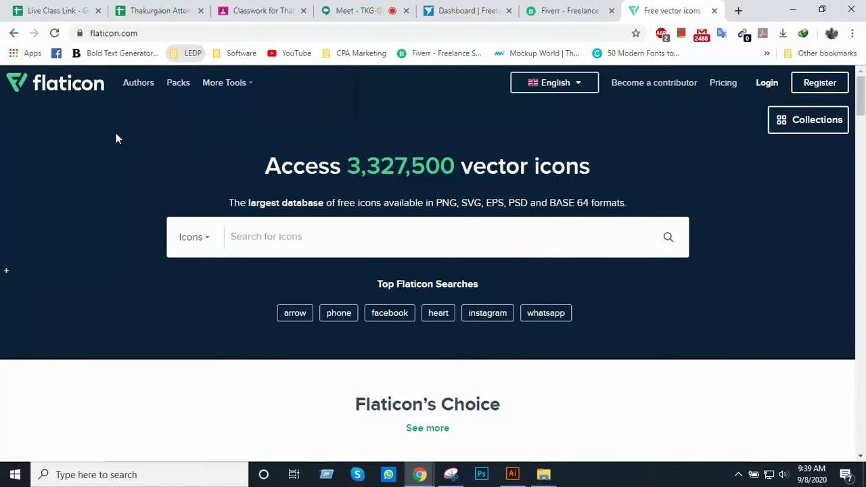
{"action": "left_click", "coordinate": [169, 10]}
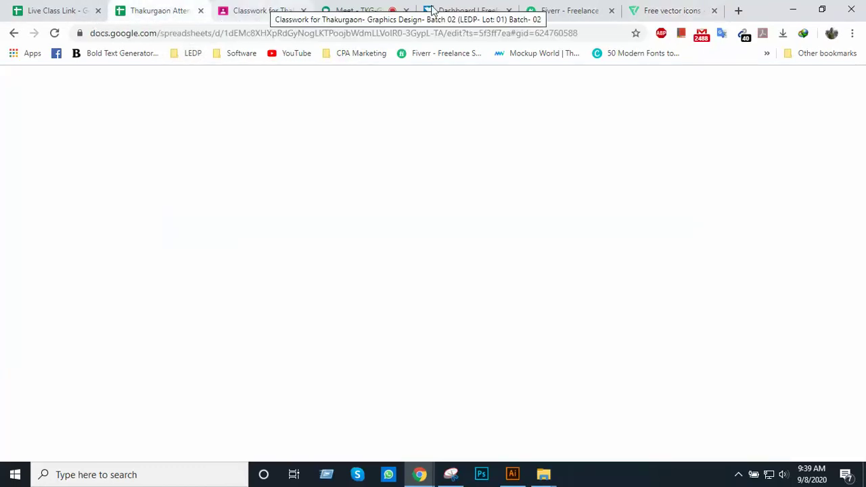
{"action": "left_click", "coordinate": [547, 12]}
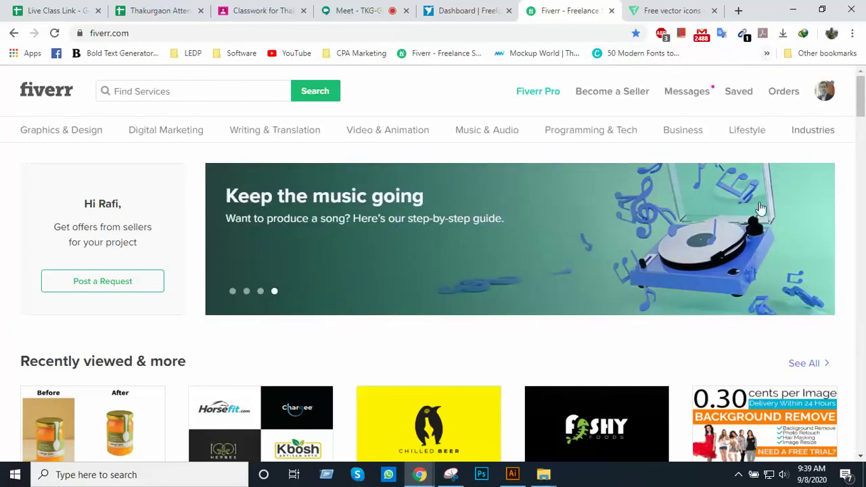
Browse the » overflow bookmarks list from Fiverr, close it, and switch to the Flaticon tab
{"action": "left_click", "coordinate": [765, 56]}
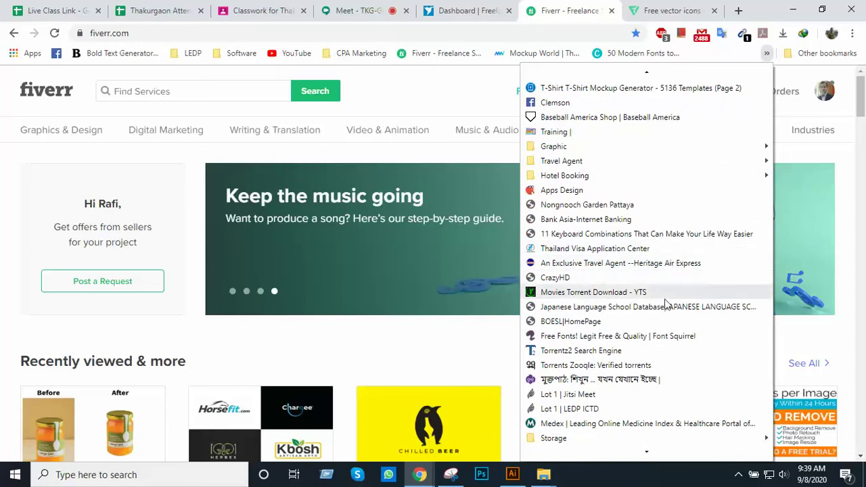
{"action": "mouse_move", "coordinate": [644, 453]}
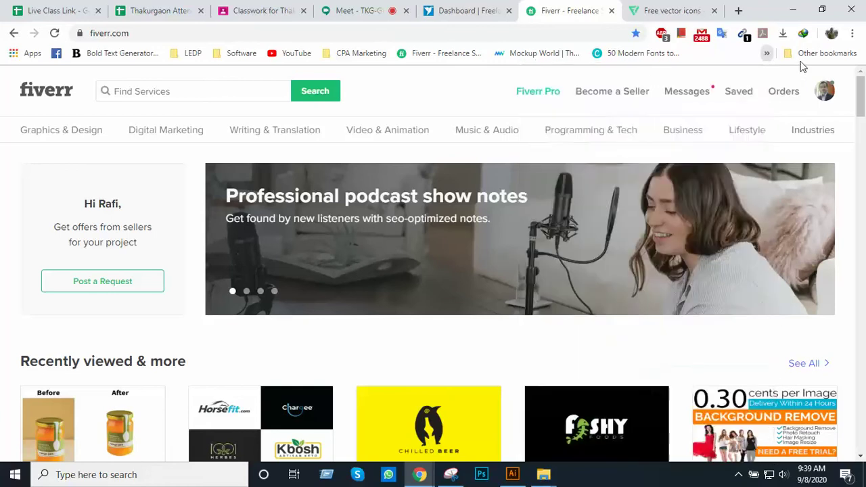
{"action": "left_click", "coordinate": [455, 80]}
{"action": "left_click", "coordinate": [679, 9]}
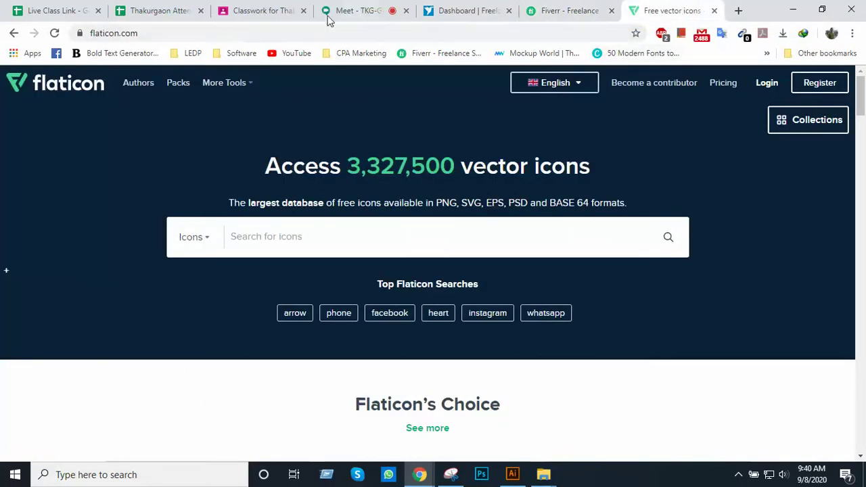
Bookmark the Flaticon homepage and look for it in the » overflow bookmarks list
{"action": "left_click", "coordinate": [636, 34]}
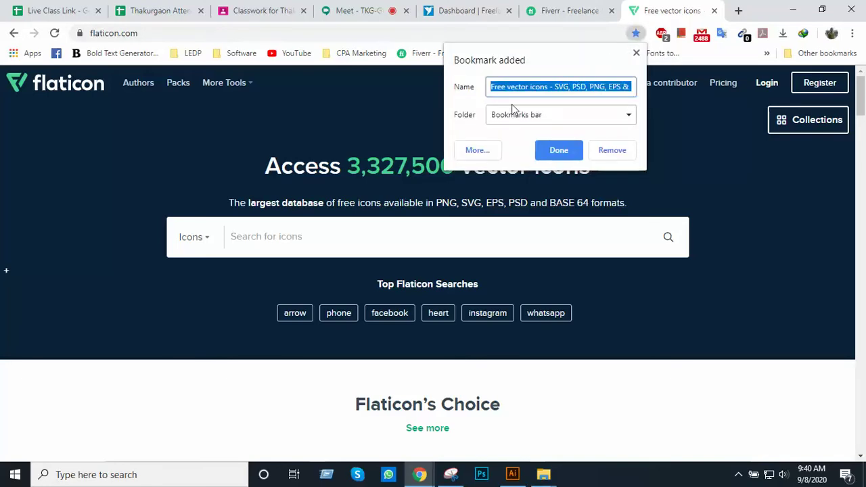
{"action": "left_click", "coordinate": [559, 152]}
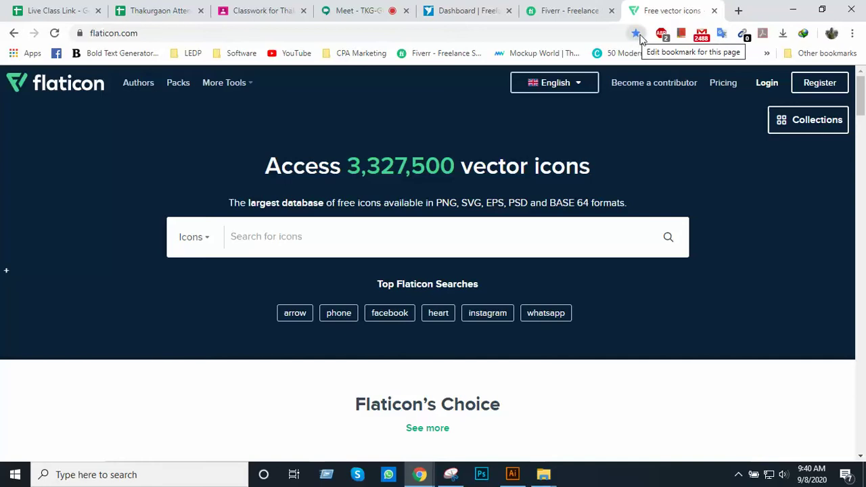
{"action": "left_click", "coordinate": [767, 54]}
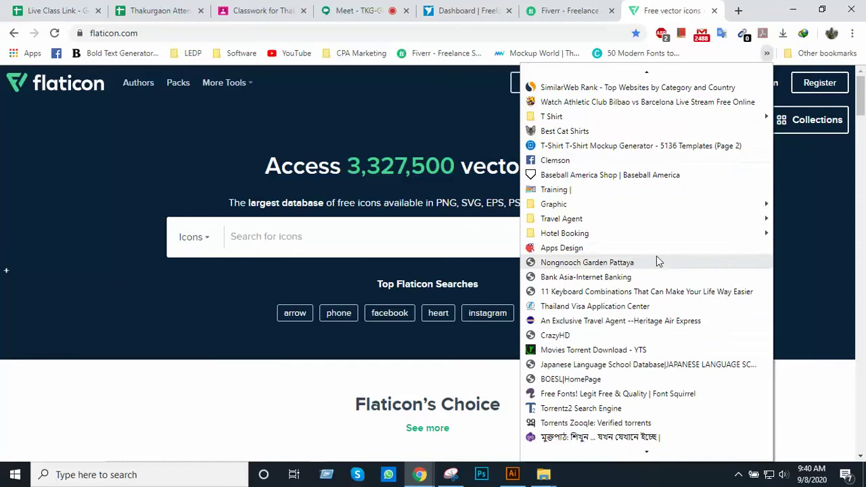
{"action": "scroll", "coordinate": [622, 338], "scroll_direction": "down", "scroll_amount": 5}
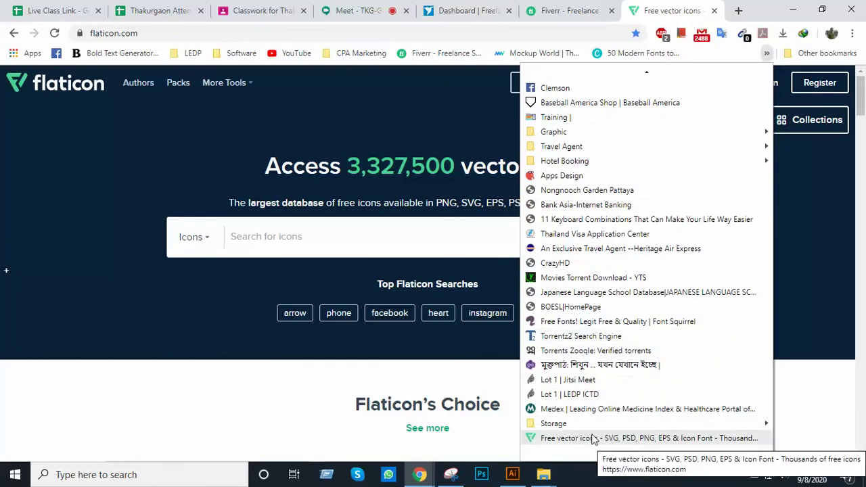
Close the Flaticon and Fiverr tabs and start a fresh blank tab
{"action": "mouse_move", "coordinate": [756, 70]}
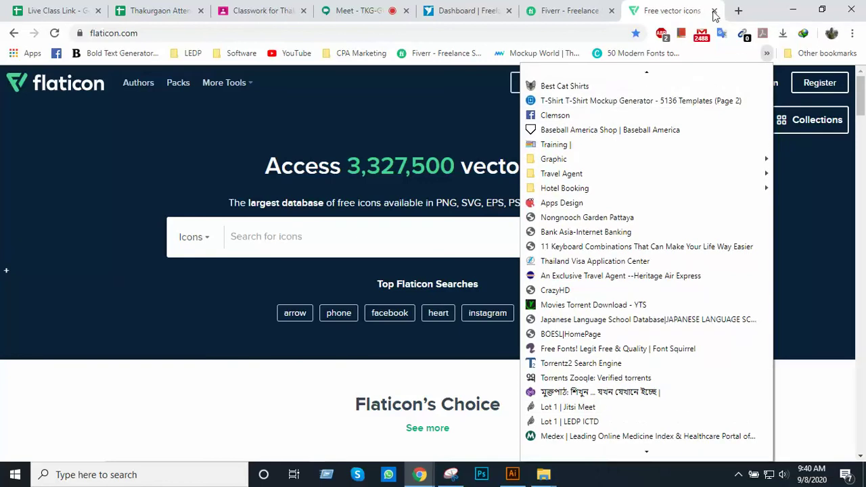
{"action": "left_click", "coordinate": [714, 11]}
{"action": "left_click", "coordinate": [714, 11]}
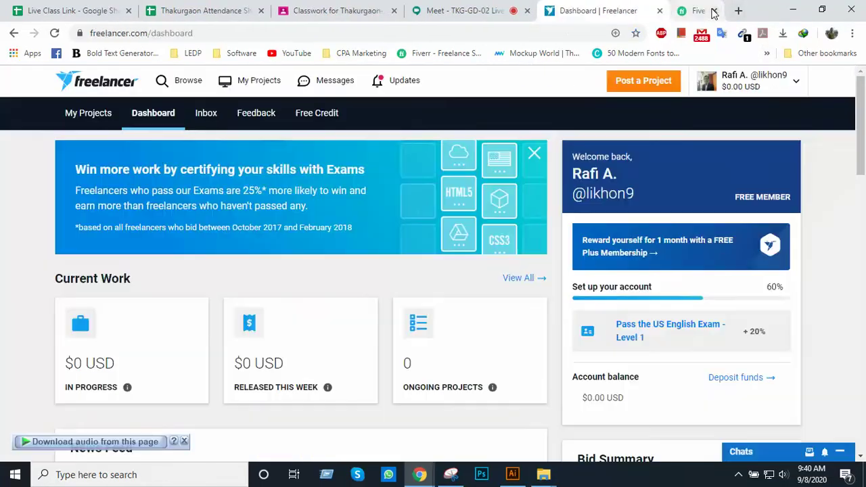
{"action": "left_click", "coordinate": [737, 11]}
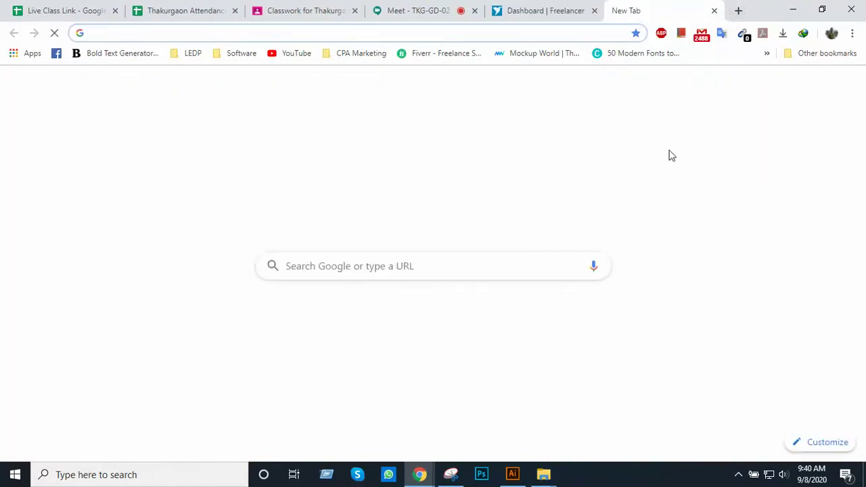
{"action": "left_click", "coordinate": [766, 59]}
{"action": "scroll", "coordinate": [577, 355], "scroll_direction": "down", "scroll_amount": 2}
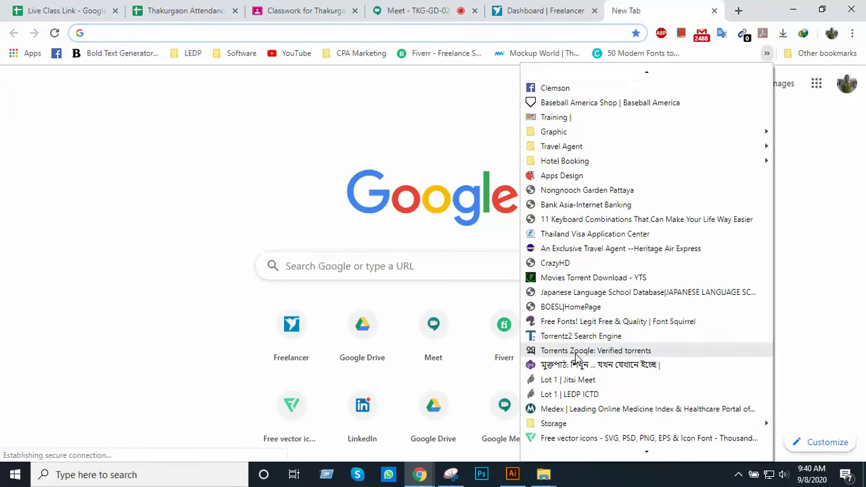
{"action": "left_click", "coordinate": [590, 439]}
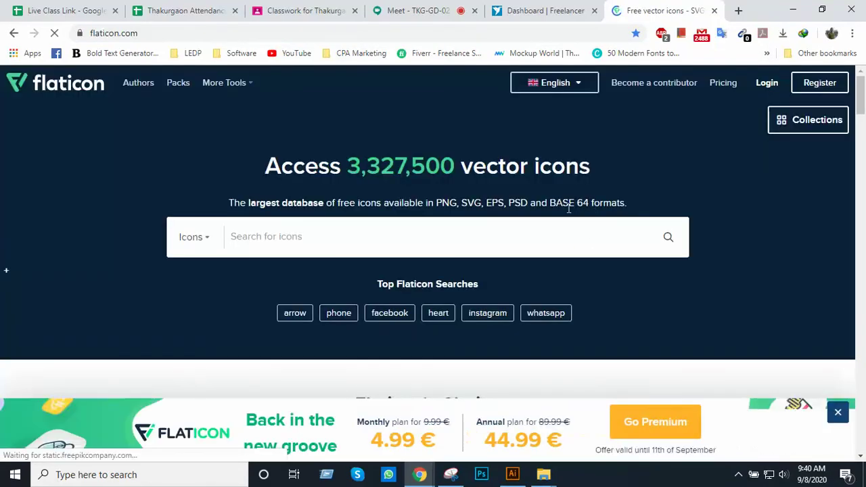
{"action": "scroll", "coordinate": [568, 213], "scroll_direction": "down", "scroll_amount": 2}
{"action": "scroll", "coordinate": [570, 211], "scroll_direction": "up", "scroll_amount": 2}
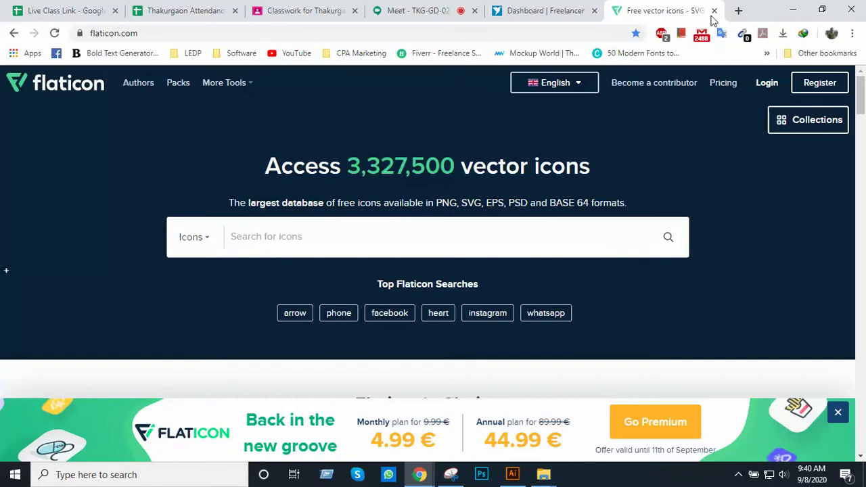
{"action": "left_click", "coordinate": [713, 11]}
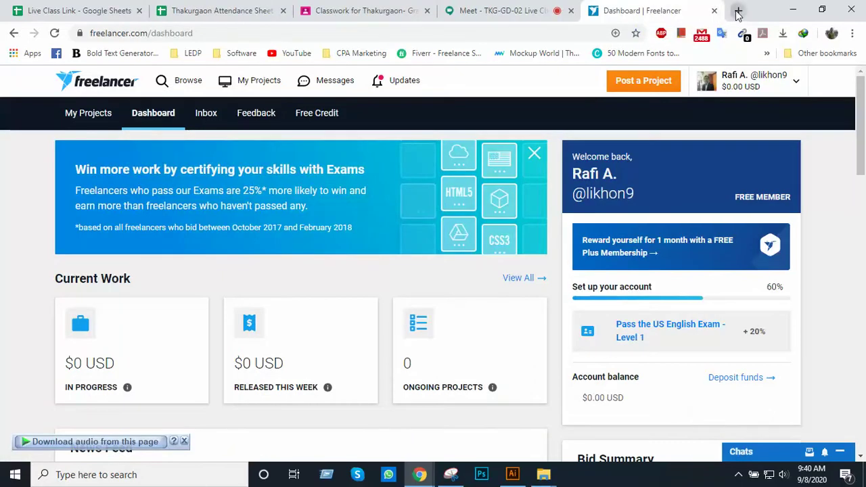
{"action": "left_click", "coordinate": [738, 11]}
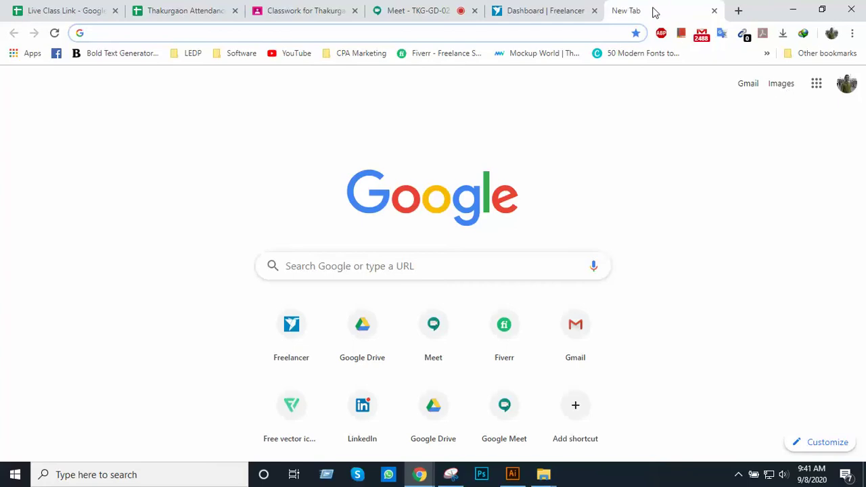
Open Chrome's Bookmark manager through the main menu's Bookmarks submenu
{"action": "left_click", "coordinate": [853, 33]}
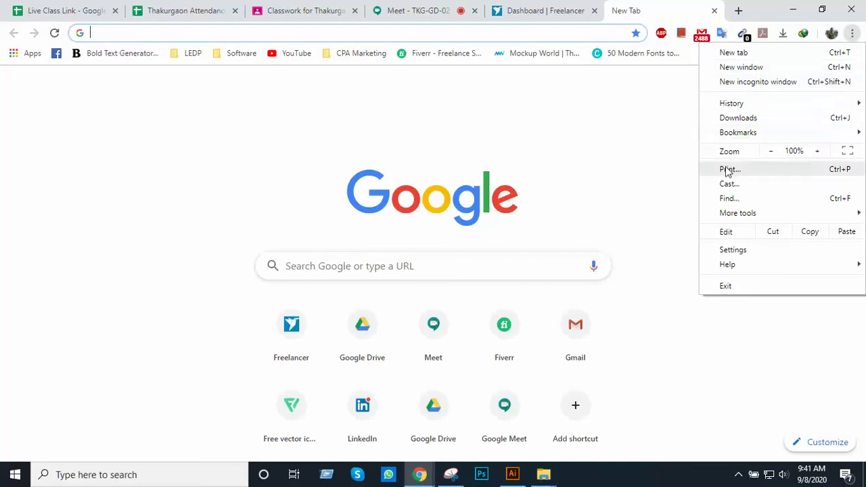
{"action": "mouse_move", "coordinate": [757, 133]}
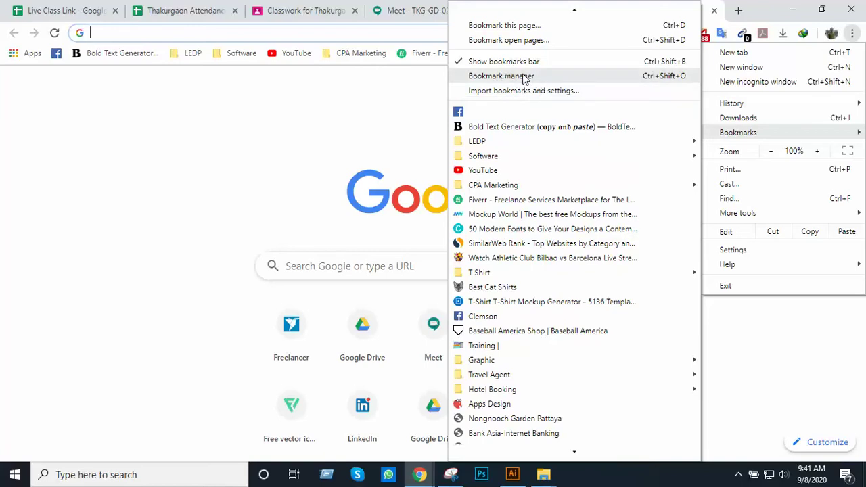
{"action": "left_click", "coordinate": [525, 78]}
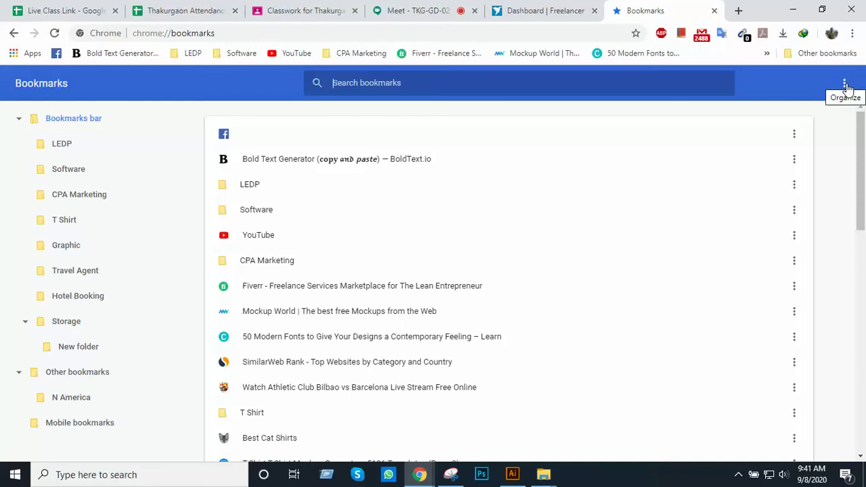
Add a new bookmark folder named Graphics through Organize > Add new folder
{"action": "left_click", "coordinate": [844, 85]}
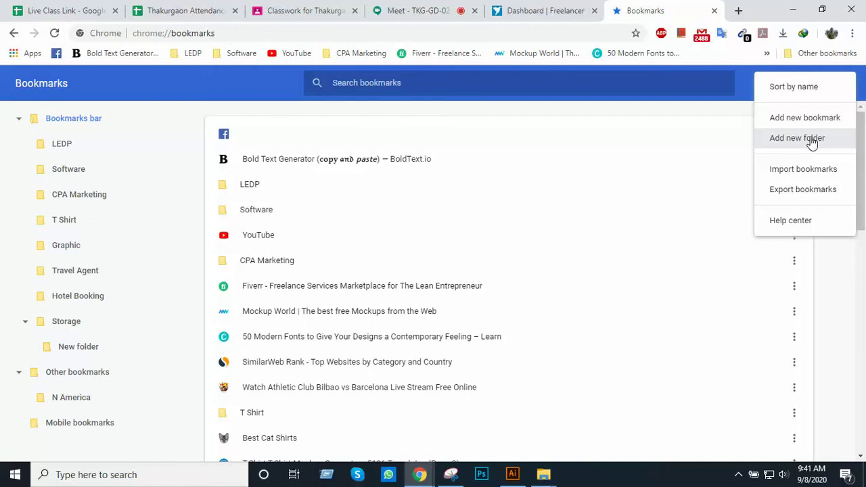
{"action": "left_click", "coordinate": [790, 140]}
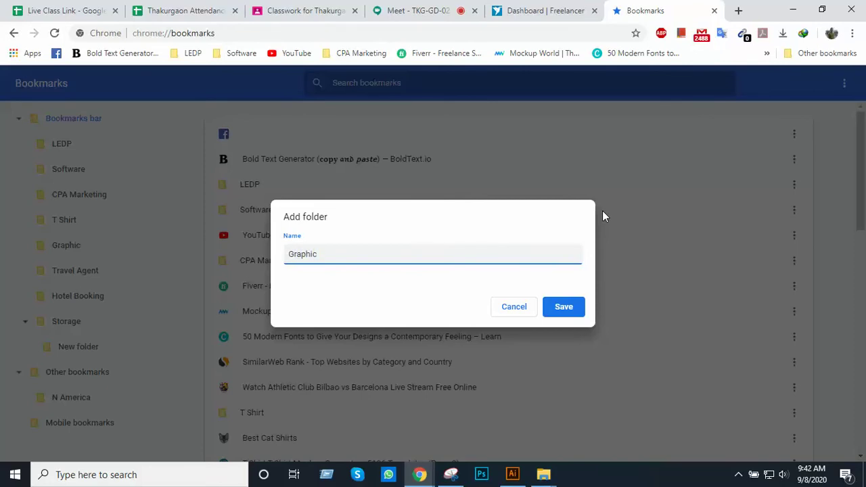
{"action": "left_click", "coordinate": [562, 307]}
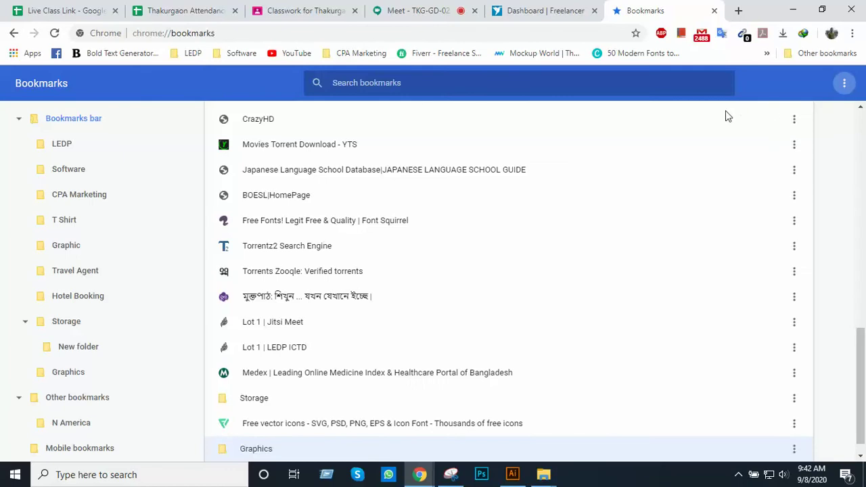
Drag the Graphics folder from the » overflow list to the start of the bookmarks bar
{"action": "left_click", "coordinate": [767, 52]}
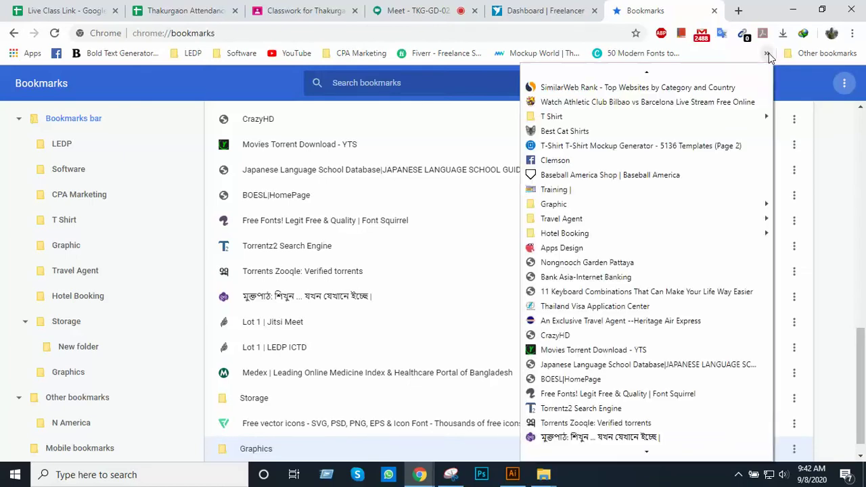
{"action": "scroll", "coordinate": [636, 318], "scroll_direction": "down", "scroll_amount": 3}
{"action": "mouse_move", "coordinate": [585, 438]}
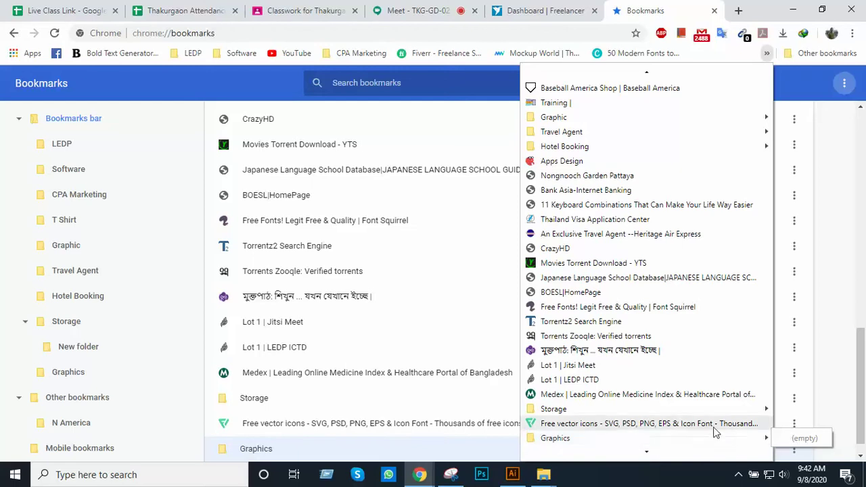
{"action": "mouse_move", "coordinate": [583, 440]}
{"action": "left_mouse_down"}
{"action": "mouse_move", "coordinate": [493, 334]}
{"action": "mouse_move", "coordinate": [374, 144]}
{"action": "mouse_move", "coordinate": [249, 60]}
{"action": "mouse_move", "coordinate": [276, 54]}
{"action": "mouse_move", "coordinate": [224, 42]}
{"action": "mouse_move", "coordinate": [168, 53]}
{"action": "left_mouse_up"}
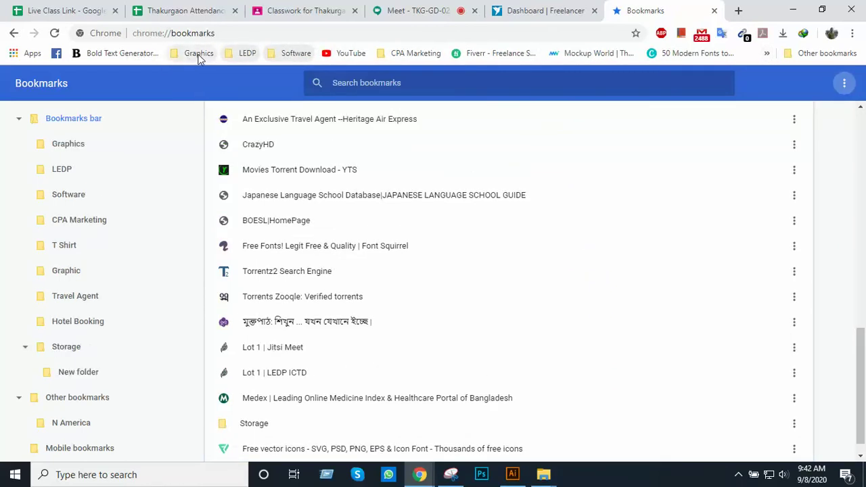
{"action": "left_click", "coordinate": [204, 57]}
Recheck the Graphics folder list, then close the bookmark manager tab
{"action": "left_click", "coordinate": [201, 59]}
{"action": "left_click", "coordinate": [199, 59]}
{"action": "left_click", "coordinate": [714, 11]}
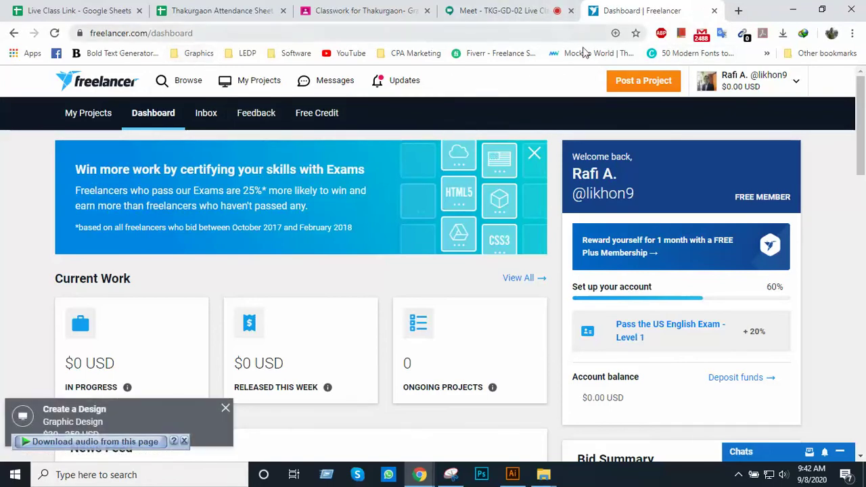
Bookmark the Freelancer dashboard as 'Freelancer.com' in the Graphics folder, then close its tab
{"action": "left_click", "coordinate": [636, 33]}
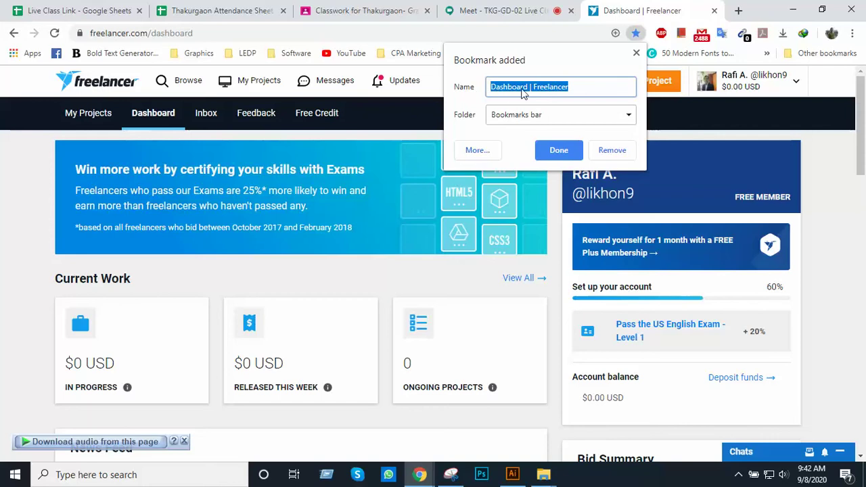
{"action": "left_click", "coordinate": [532, 88]}
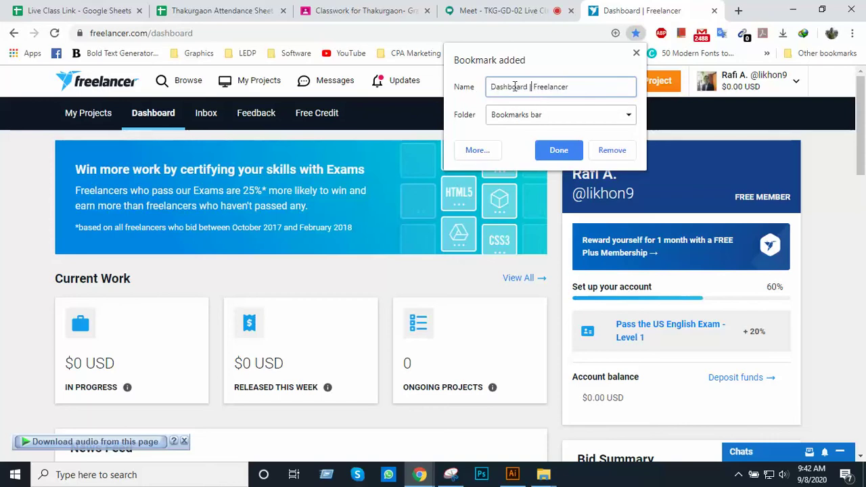
{"action": "left_click_drag", "start_coordinate": [531, 87], "coordinate": [453, 81]}
{"action": "key", "text": "BackSpace"}
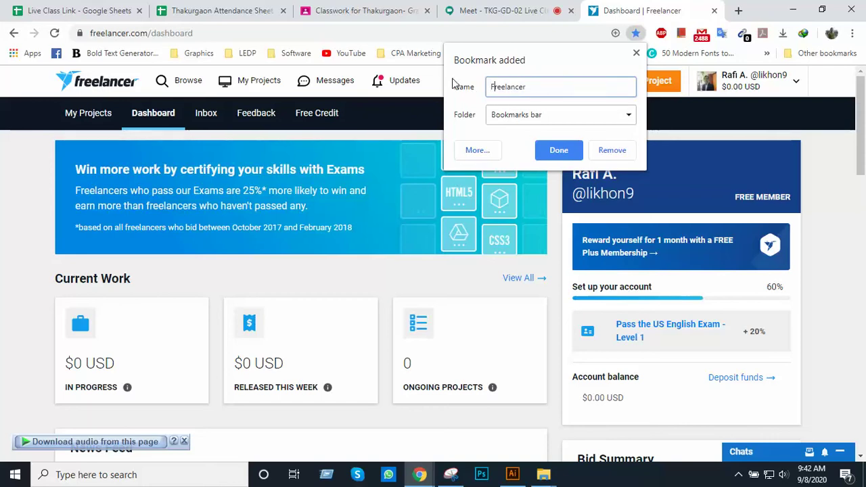
{"action": "key", "text": "End"}
{"action": "type", "text": ".com"}
{"action": "left_click", "coordinate": [522, 116]}
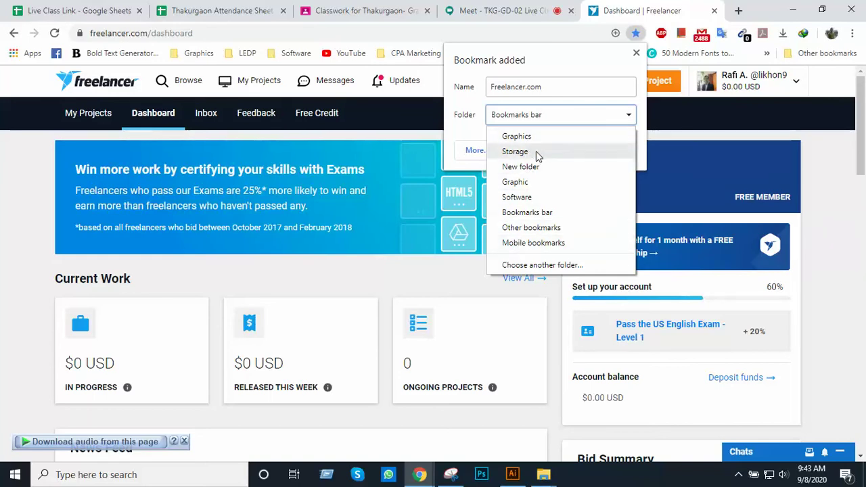
{"action": "left_click", "coordinate": [536, 138]}
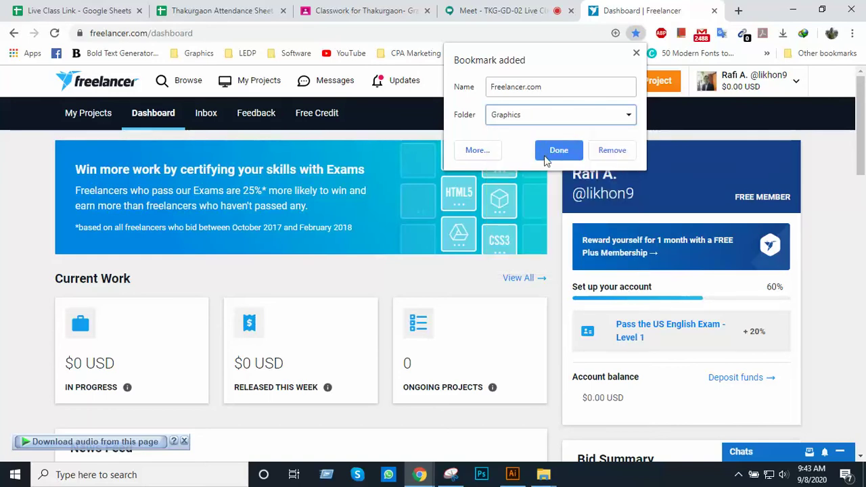
{"action": "left_click", "coordinate": [548, 154]}
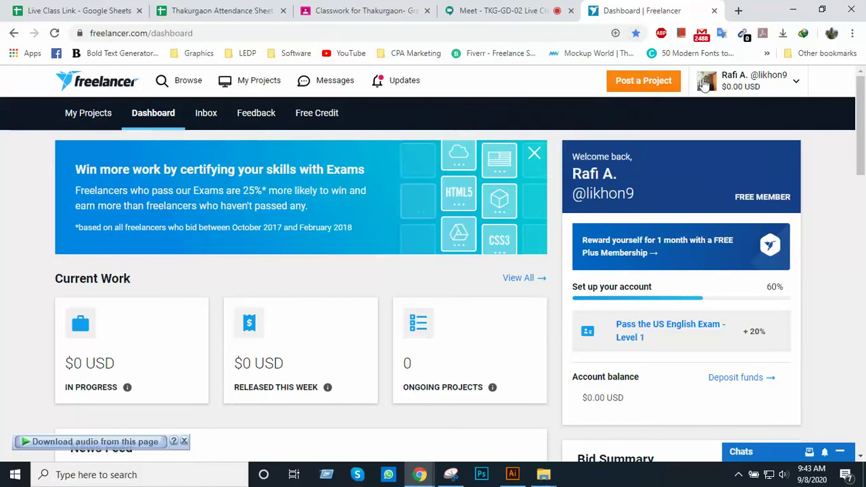
{"action": "left_click", "coordinate": [714, 10]}
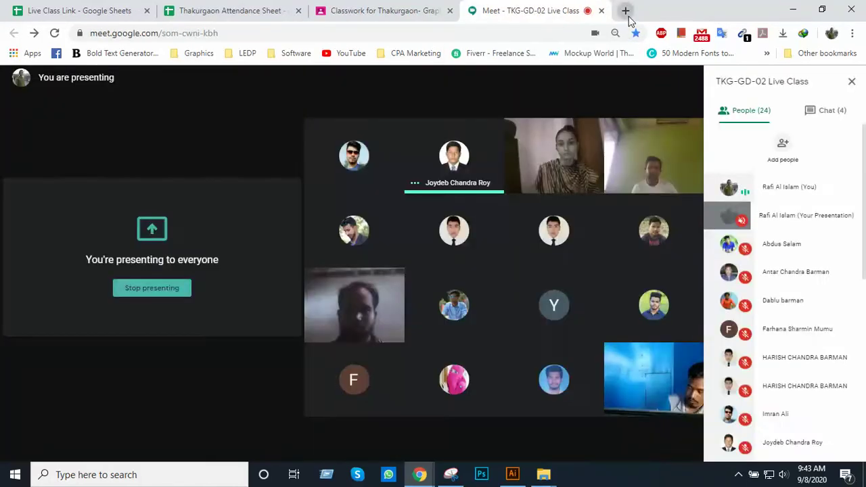
Open the Freelancer.com bookmark from the Graphics folder, then open Fiverr and close it again
{"action": "left_click", "coordinate": [625, 11]}
{"action": "left_click", "coordinate": [188, 57]}
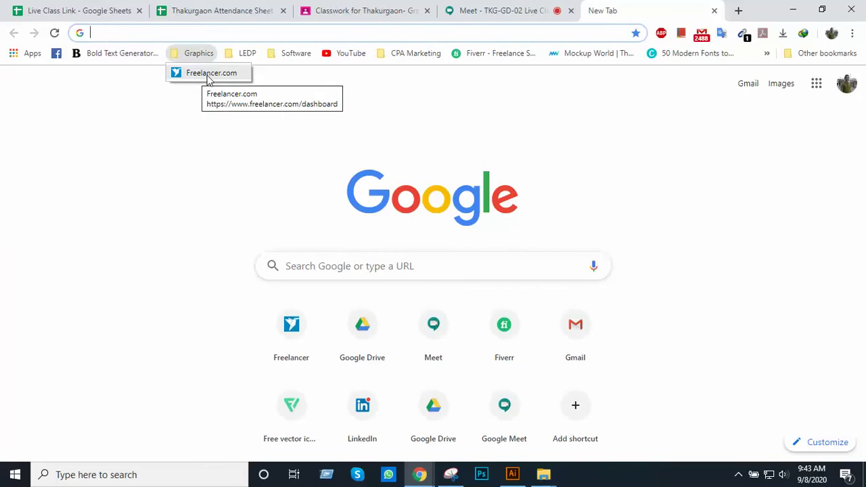
{"action": "left_click", "coordinate": [209, 74]}
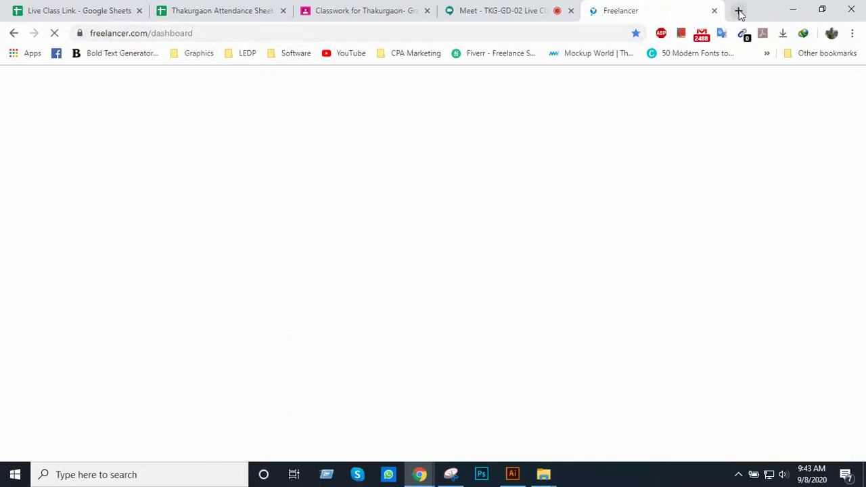
{"action": "left_click", "coordinate": [737, 11]}
{"action": "type", "text": "fiv"}
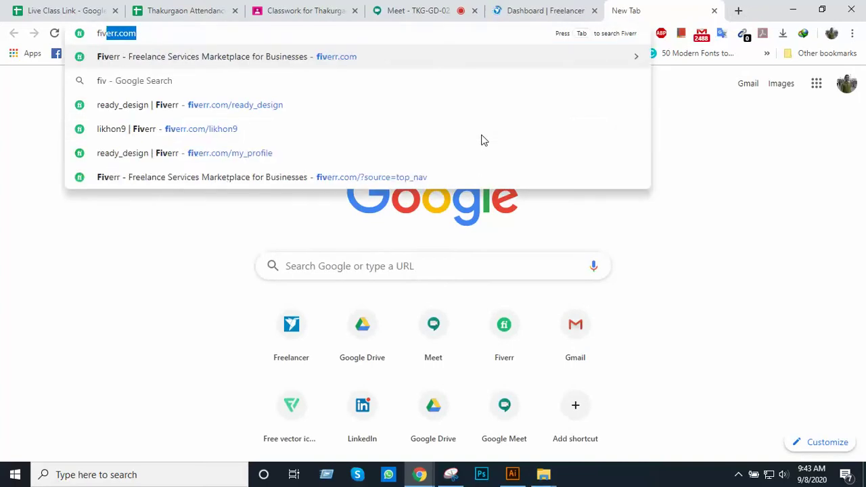
{"action": "key", "text": "Return"}
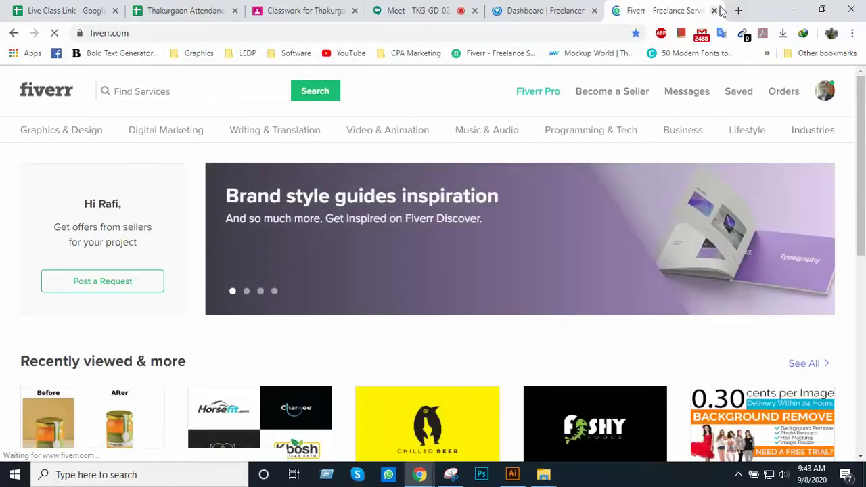
{"action": "left_click", "coordinate": [716, 11]}
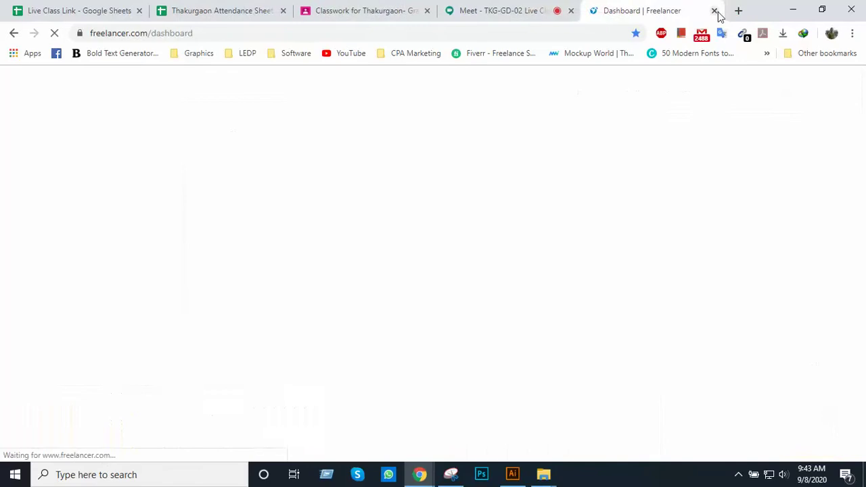
Open flaticon.com in a new tab and bookmark it on the Bookmarks bar
{"action": "left_click", "coordinate": [738, 11]}
{"action": "type", "text": "flaticon.com"}
{"action": "key", "text": "Return"}
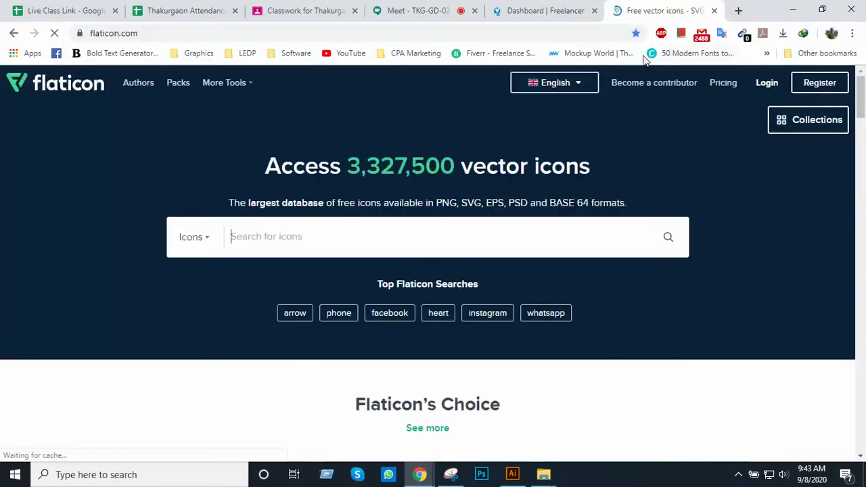
{"action": "left_click", "coordinate": [636, 33]}
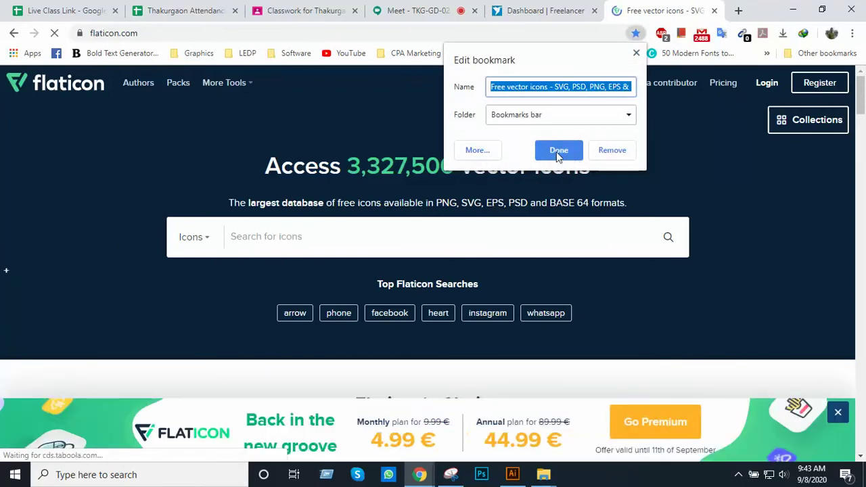
{"action": "left_click", "coordinate": [636, 54]}
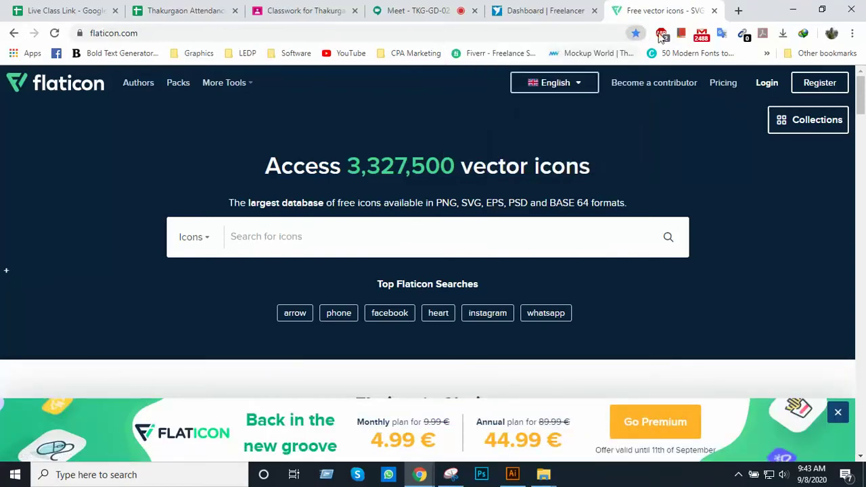
{"action": "left_click", "coordinate": [433, 14]}
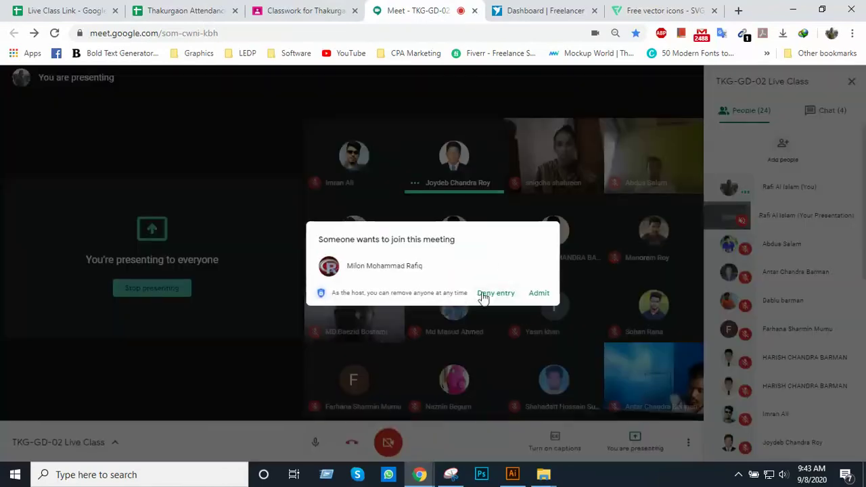
Admit the waiting participant to the Meet class and close the Flaticon tab
{"action": "left_click", "coordinate": [541, 293]}
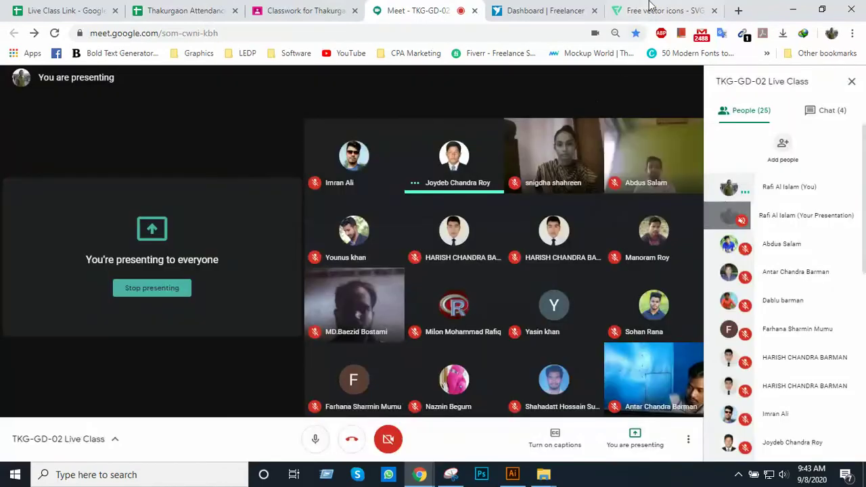
{"action": "left_click", "coordinate": [656, 6]}
{"action": "left_click", "coordinate": [714, 11]}
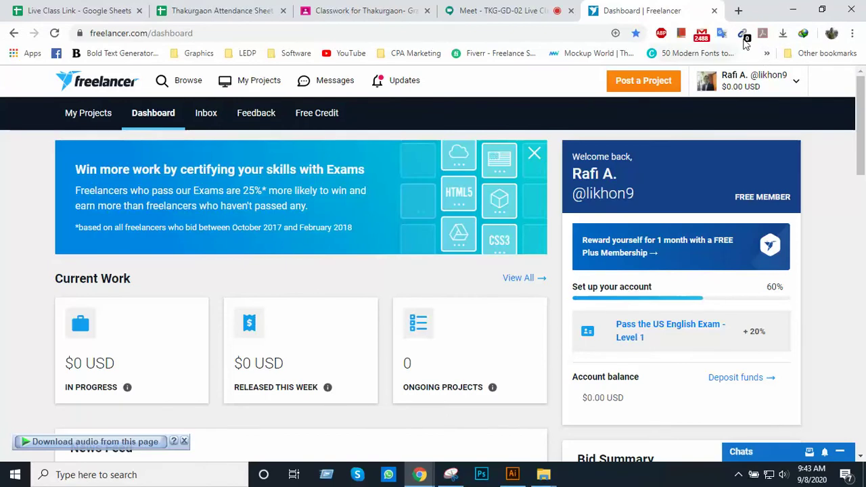
Delete the Free vector icons bookmark from the overflow bookmarks list
{"action": "left_click", "coordinate": [766, 53]}
{"action": "scroll", "coordinate": [601, 355], "scroll_direction": "down", "scroll_amount": 2}
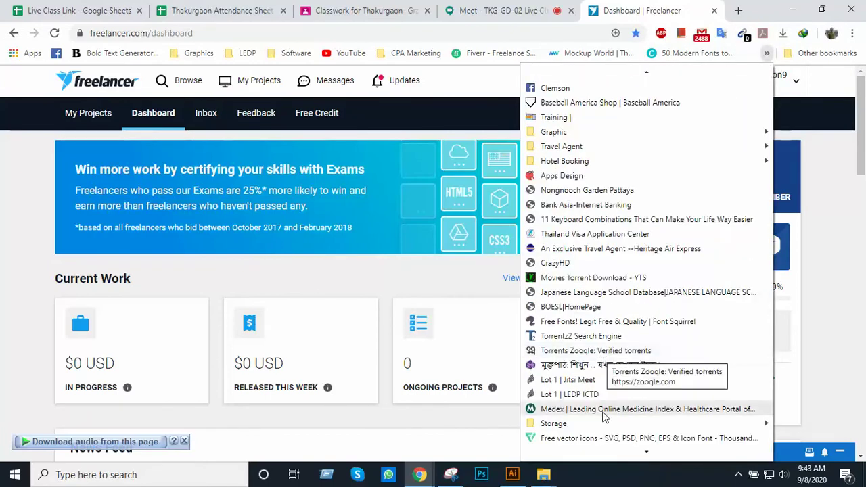
{"action": "right_click", "coordinate": [611, 441]}
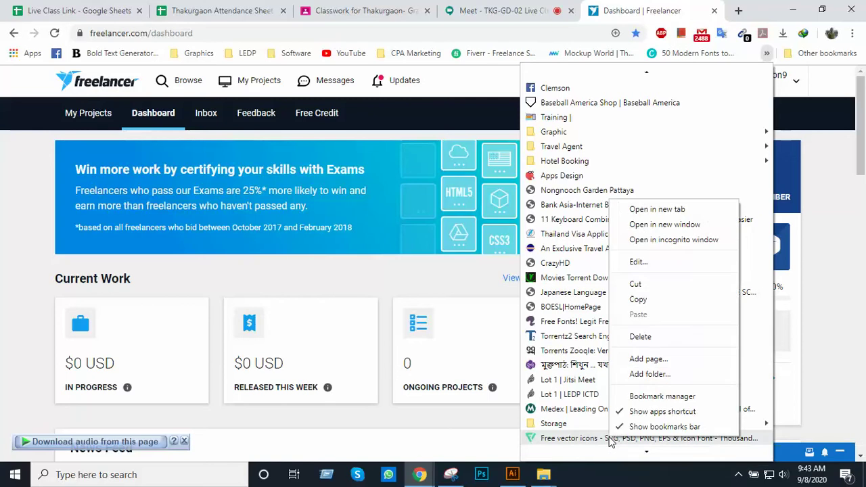
{"action": "left_click", "coordinate": [641, 337]}
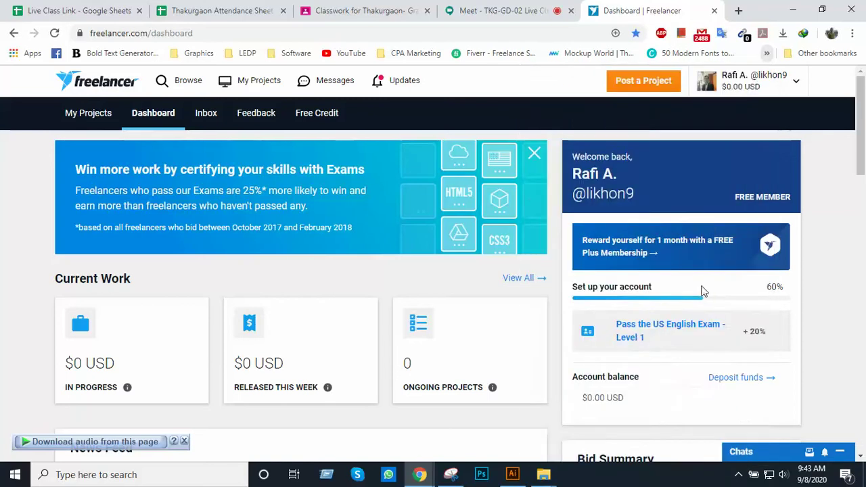
{"action": "scroll", "coordinate": [683, 350], "scroll_direction": "down", "scroll_amount": 5}
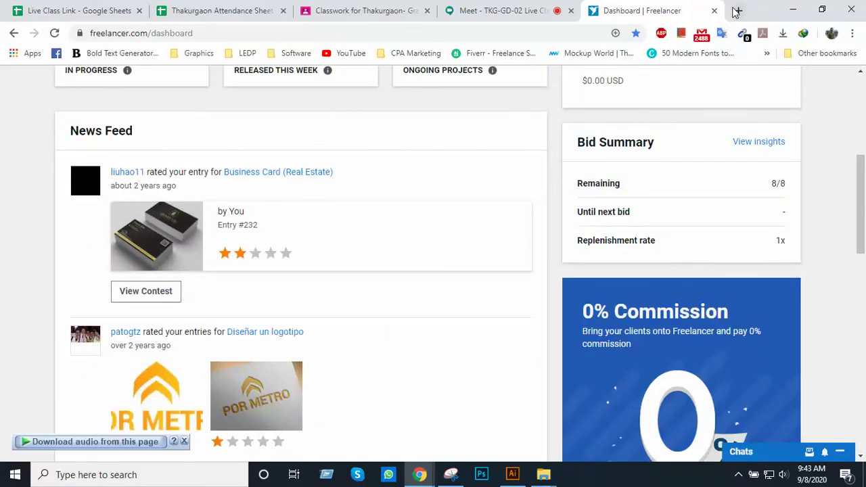
Load flaticon.com in a new tab beside the Freelancer dashboard
{"action": "left_click", "coordinate": [736, 11]}
{"action": "left_click", "coordinate": [534, 11]}
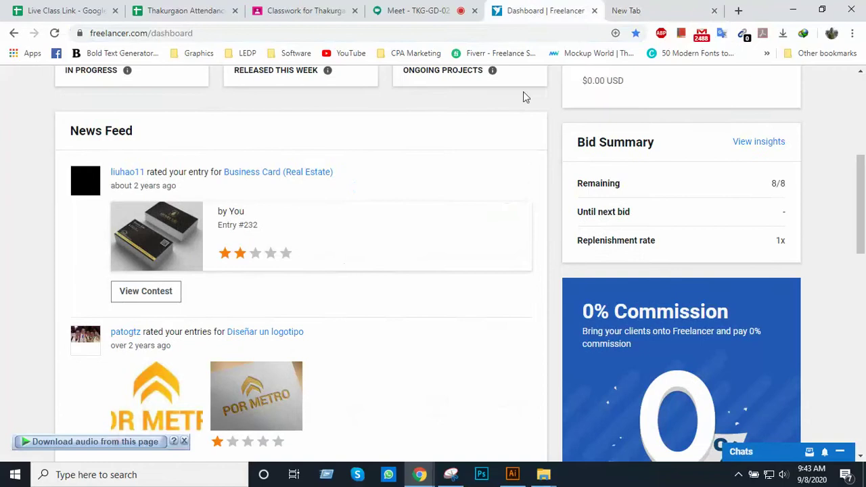
{"action": "scroll", "coordinate": [525, 135], "scroll_direction": "up", "scroll_amount": 5}
{"action": "left_click", "coordinate": [648, 13]}
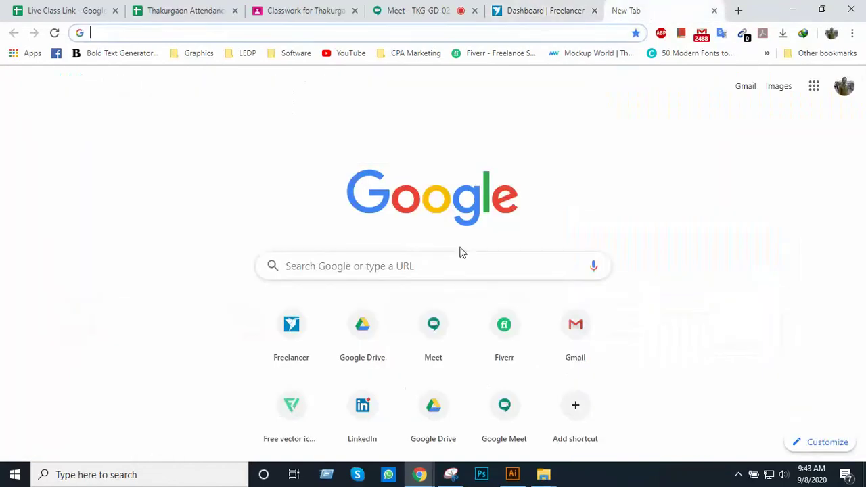
{"action": "type", "text": "flaticon.com"}
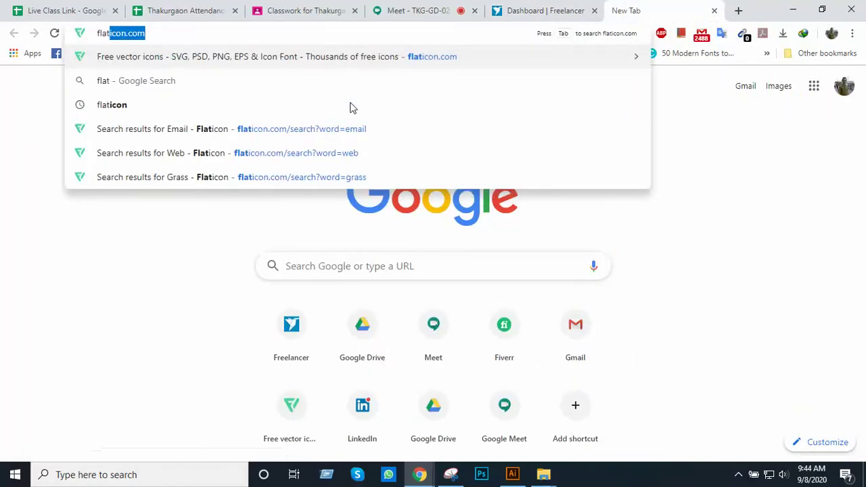
{"action": "key", "text": "Return"}
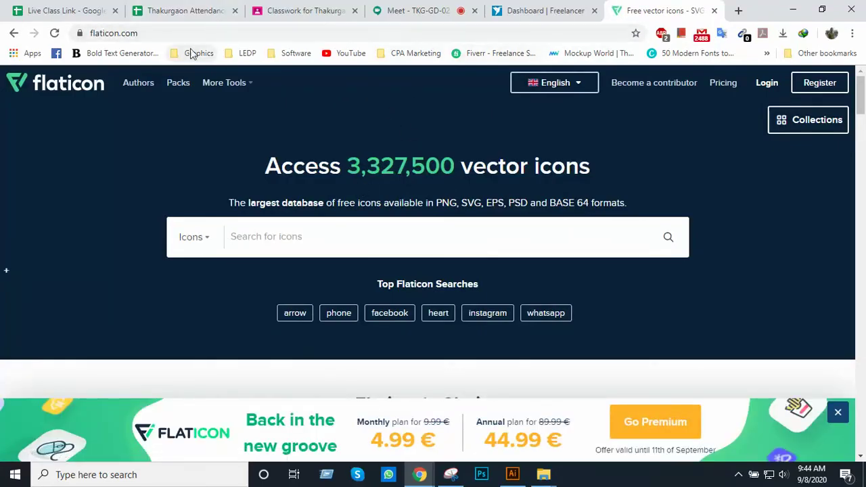
Star the Flaticon homepage, name the bookmark 'Icon Collection', and file it in Graphics
{"action": "left_click", "coordinate": [635, 35]}
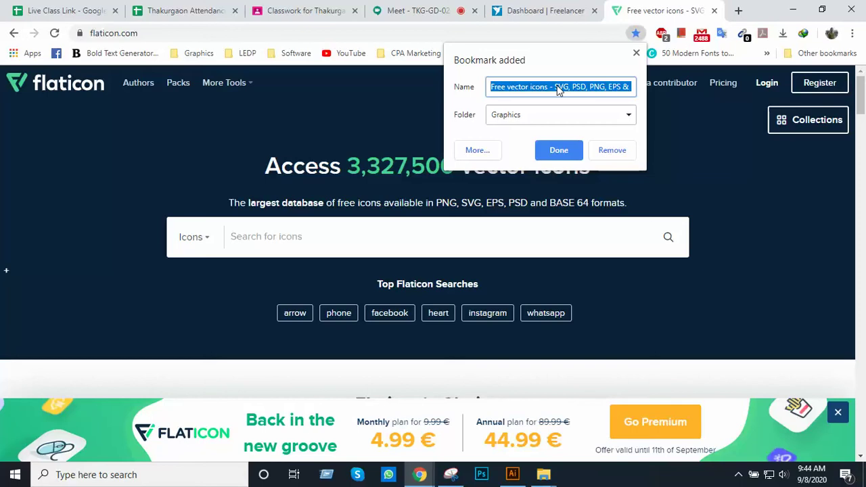
{"action": "key", "text": "BackSpace"}
{"action": "type", "text": "Icon"}
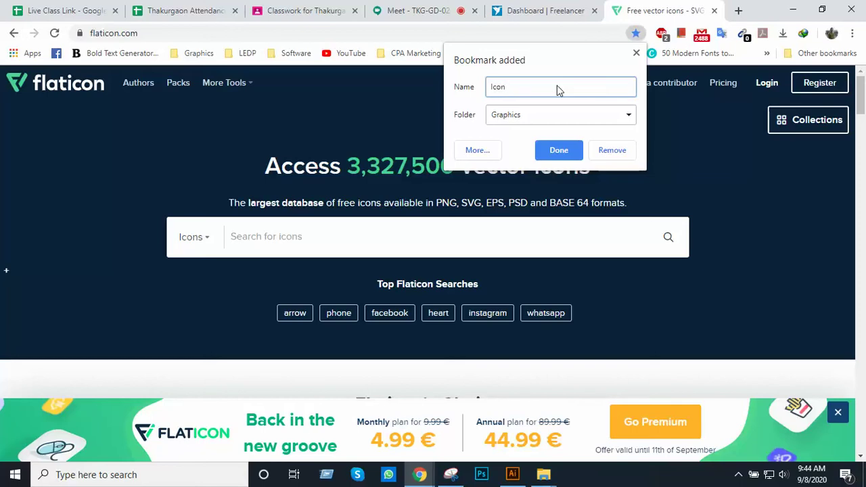
{"action": "type", "text": " Collection"}
{"action": "left_click", "coordinate": [518, 116]}
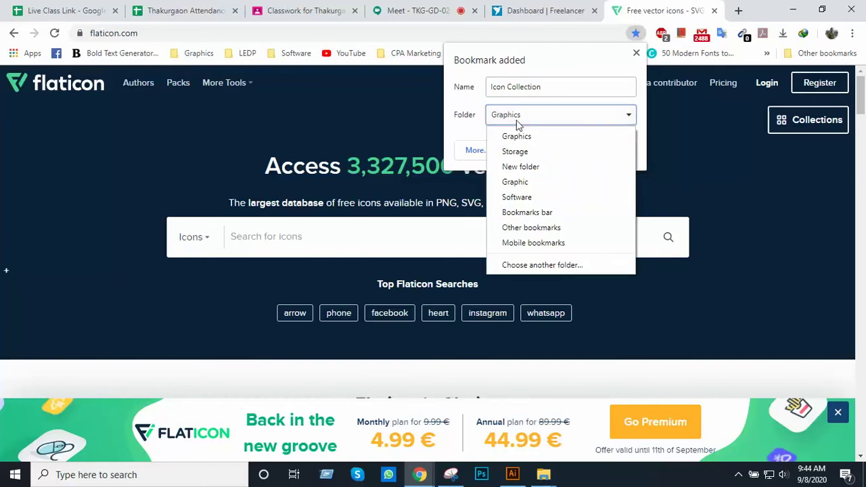
{"action": "left_click", "coordinate": [518, 136]}
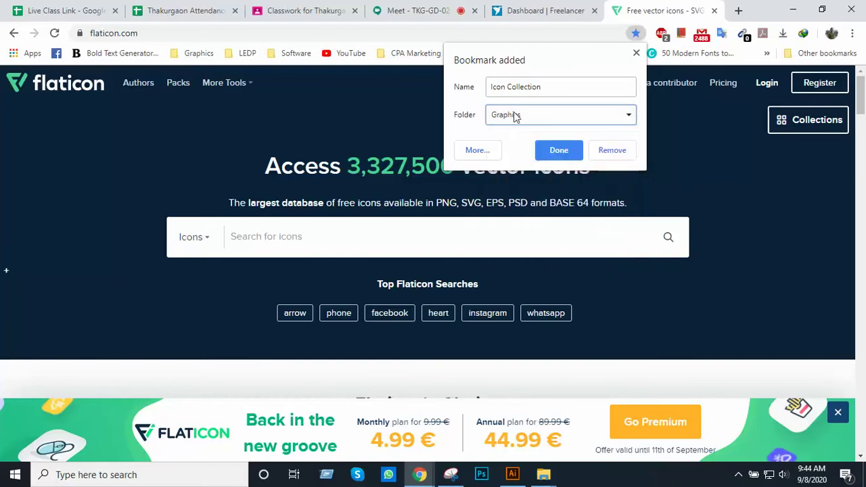
{"action": "left_click", "coordinate": [557, 151]}
Open the Icon Collection bookmark from the Graphics folder in a new tab
{"action": "left_click", "coordinate": [738, 10]}
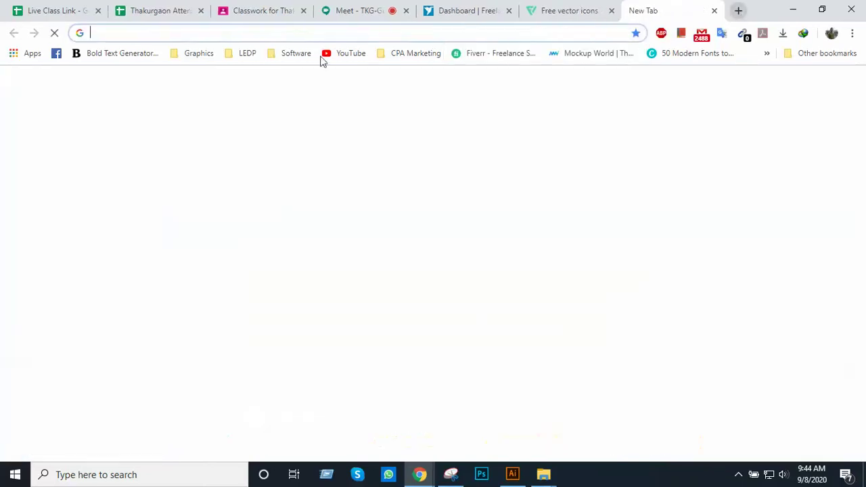
{"action": "left_click", "coordinate": [194, 54]}
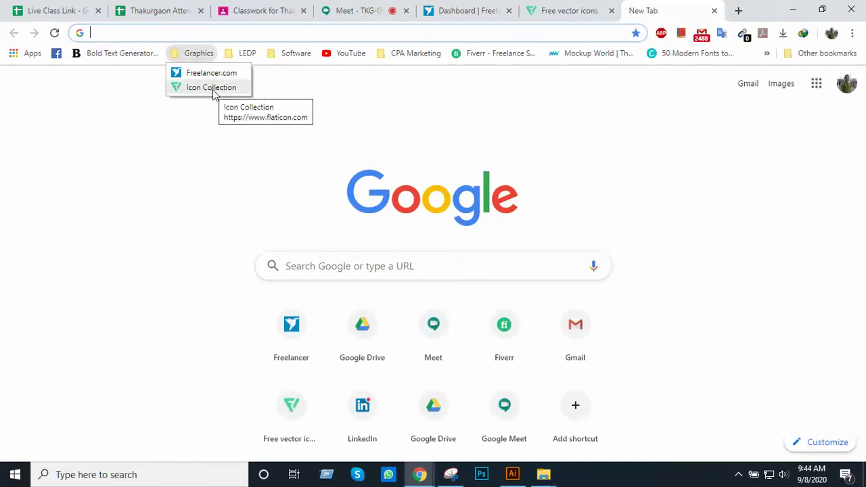
{"action": "left_click", "coordinate": [212, 89]}
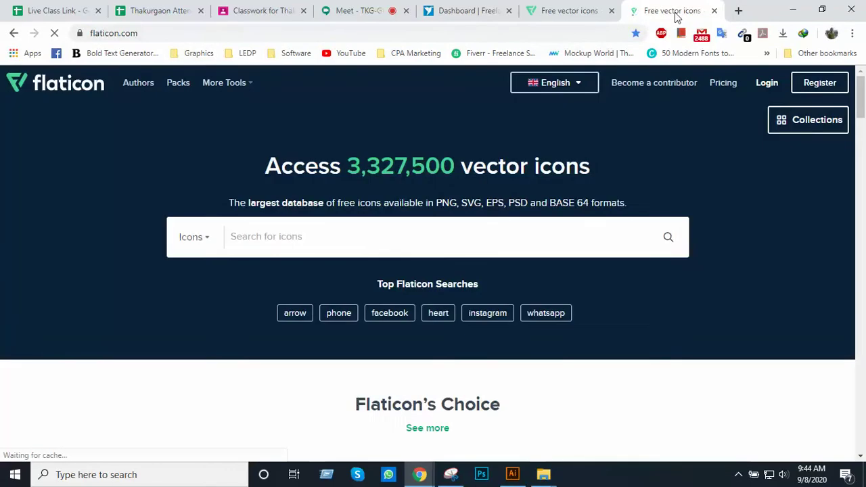
Close both Flaticon tabs and return to the Meet class tab
{"action": "left_click", "coordinate": [714, 11]}
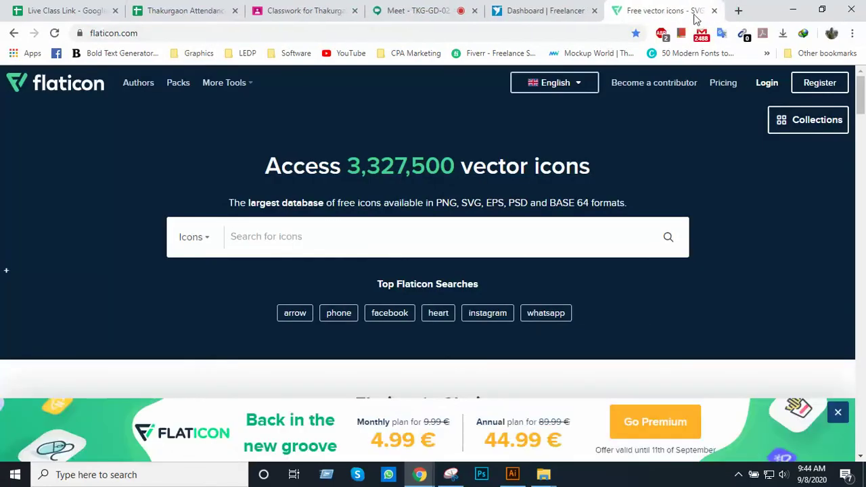
{"action": "left_click", "coordinate": [714, 11]}
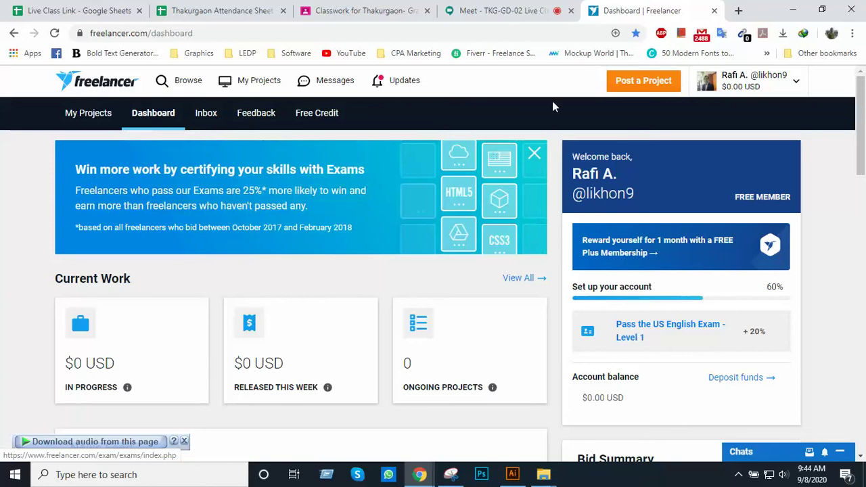
{"action": "left_click", "coordinate": [504, 10]}
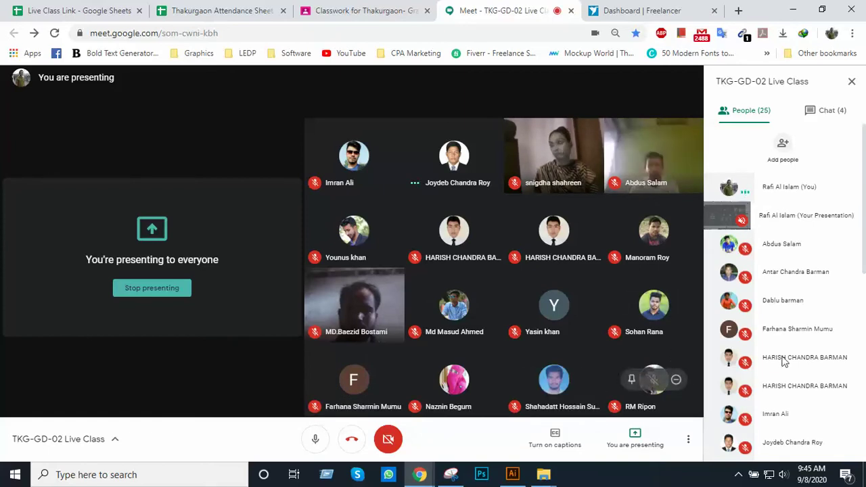
Take a full-screen snip of the Meet class with Snipping Tool
{"action": "left_click", "coordinate": [451, 474]}
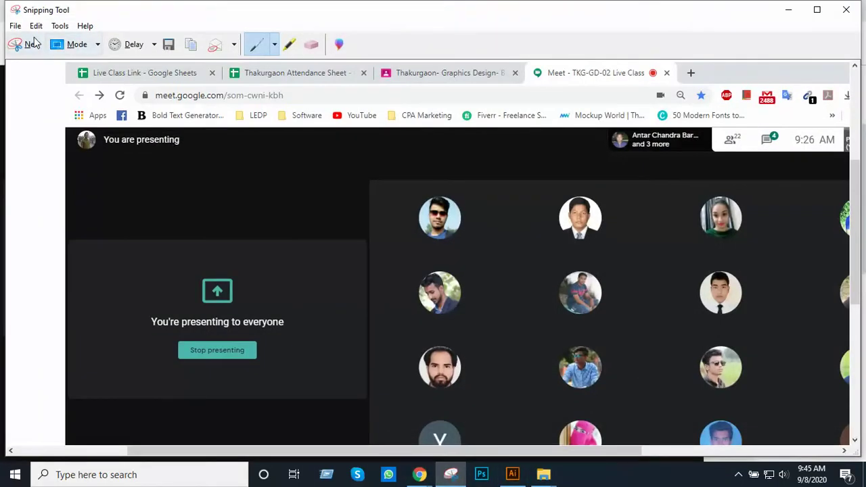
{"action": "left_click", "coordinate": [27, 44]}
{"action": "left_click_drag", "start_coordinate": [1, 1], "coordinate": [865, 486]}
{"action": "scroll", "coordinate": [469, 362], "scroll_direction": "down", "scroll_amount": 1}
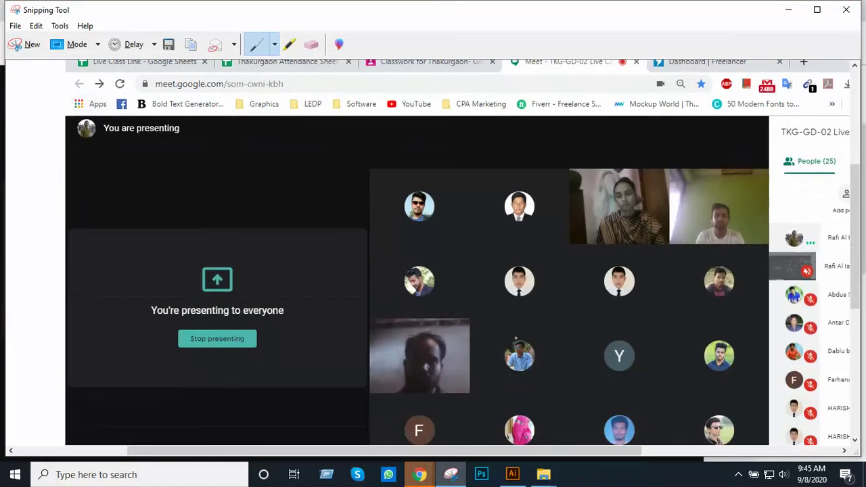
Save the snip as Snap 1.JPG, replacing the existing file, and minimize Snipping Tool
{"action": "left_click", "coordinate": [15, 26]}
{"action": "left_click", "coordinate": [34, 60]}
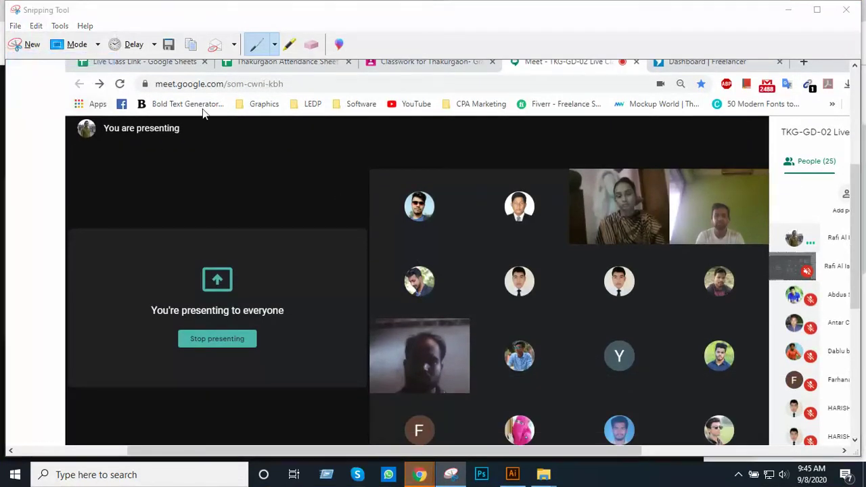
{"action": "left_click", "coordinate": [153, 146]}
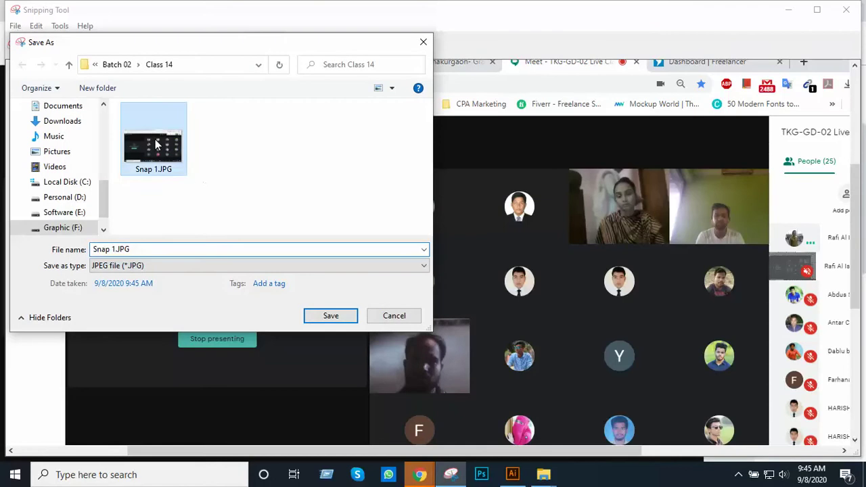
{"action": "left_click", "coordinate": [335, 320]}
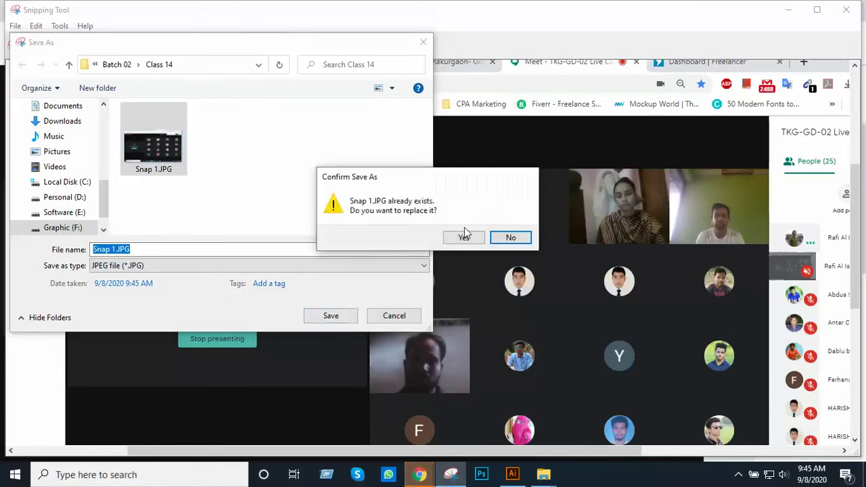
{"action": "left_click", "coordinate": [465, 239]}
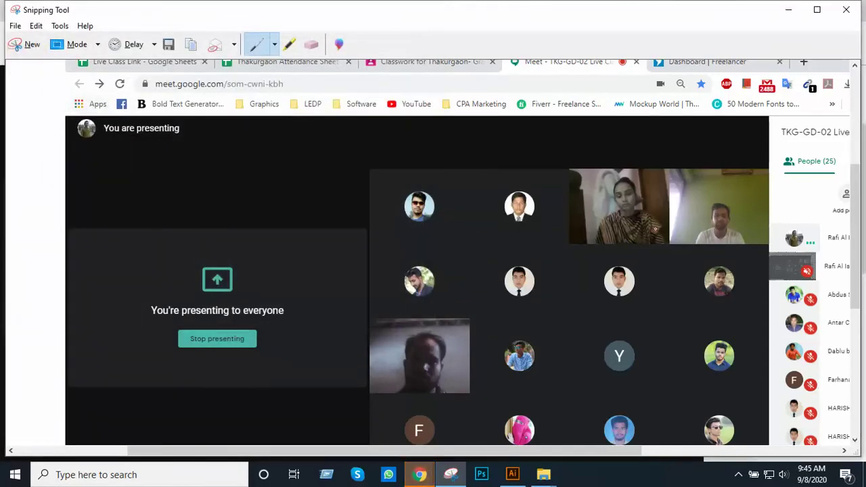
{"action": "left_click", "coordinate": [788, 10]}
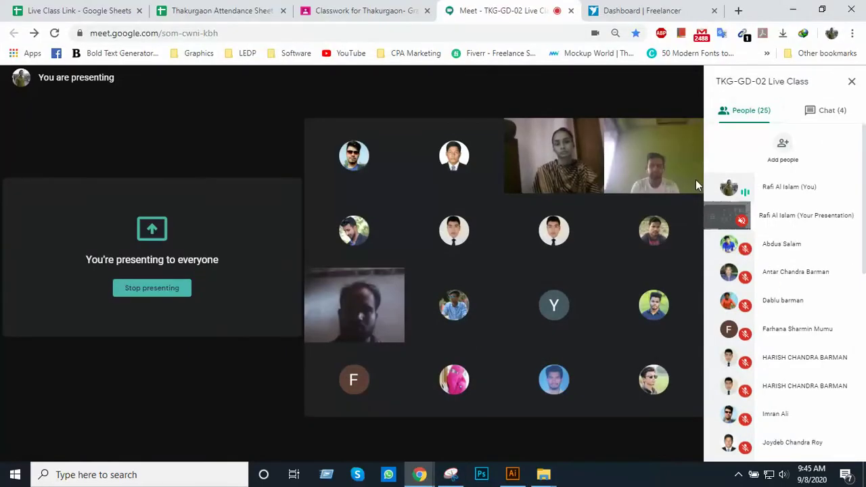
{"action": "mouse_move", "coordinate": [695, 180]}
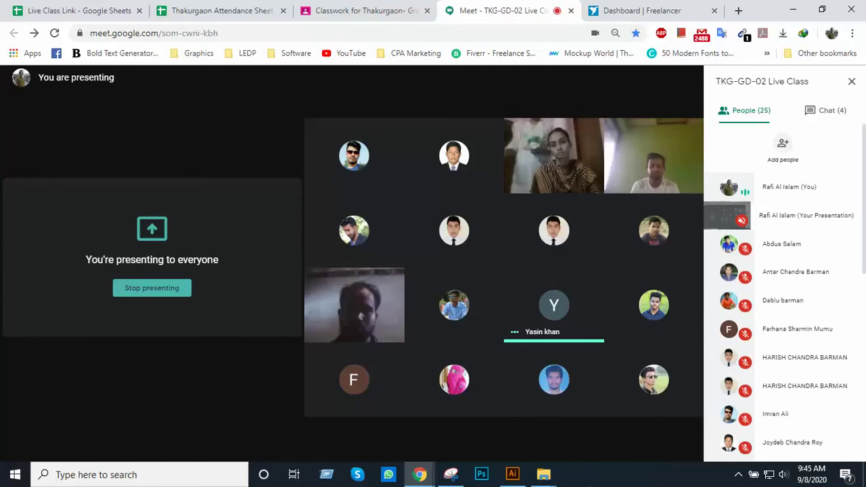
{"action": "mouse_move", "coordinate": [601, 422]}
{"action": "mouse_move", "coordinate": [543, 473]}
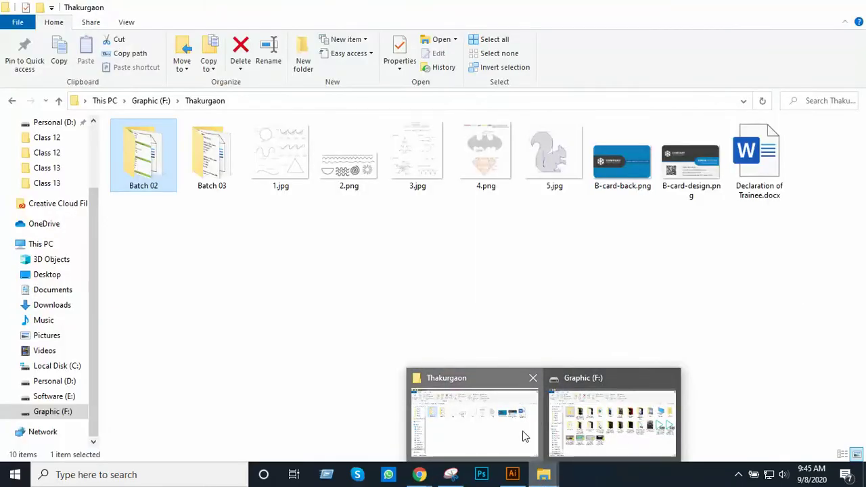
Delete the Adobe Illustrator folder from Graphic (F:) and bring the Google Meet window back
{"action": "left_click", "coordinate": [525, 436]}
{"action": "mouse_move", "coordinate": [543, 474]}
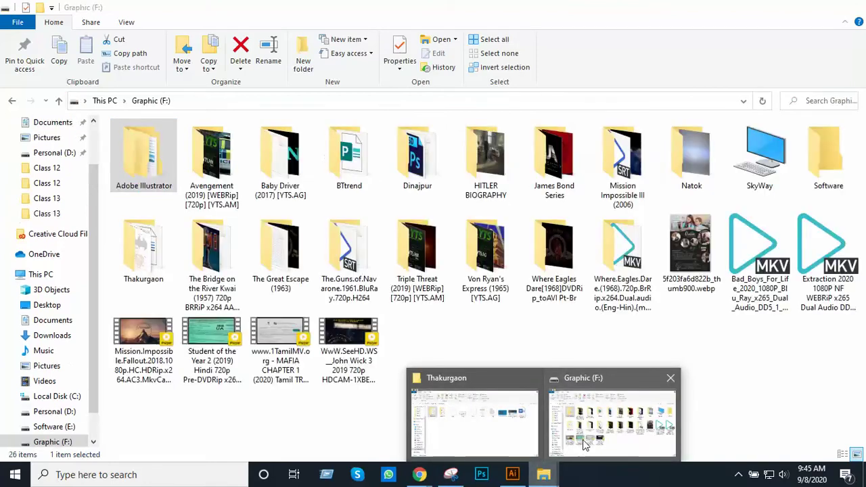
{"action": "left_click", "coordinate": [585, 443]}
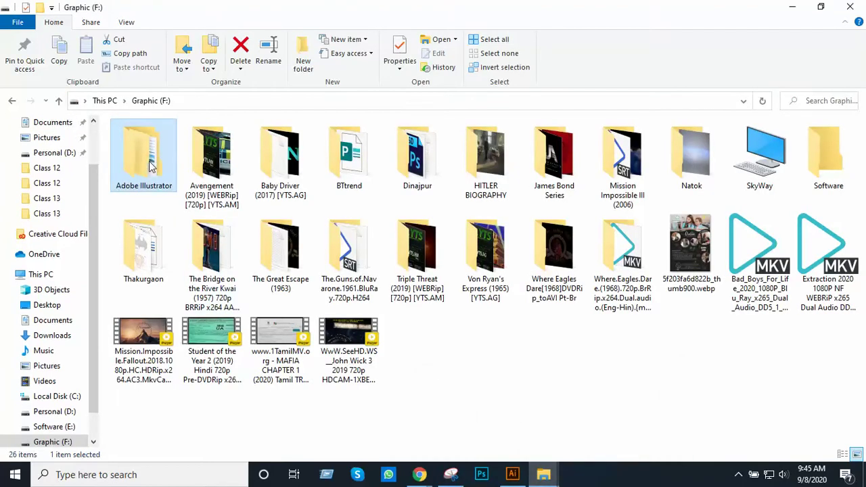
{"action": "key", "text": "Delete"}
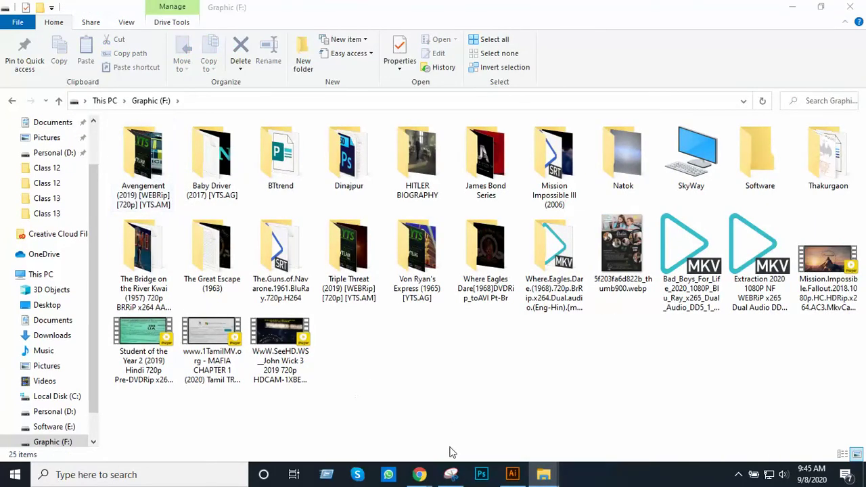
{"action": "mouse_move", "coordinate": [419, 474]}
{"action": "left_click", "coordinate": [344, 427]}
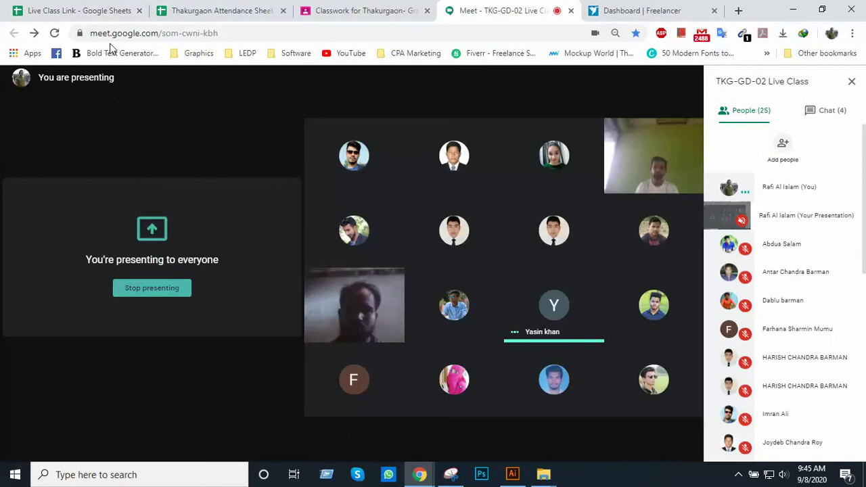
Mark T15, T14 and T6 Present for 8 Sep, then return to Meet
{"action": "left_click", "coordinate": [200, 11]}
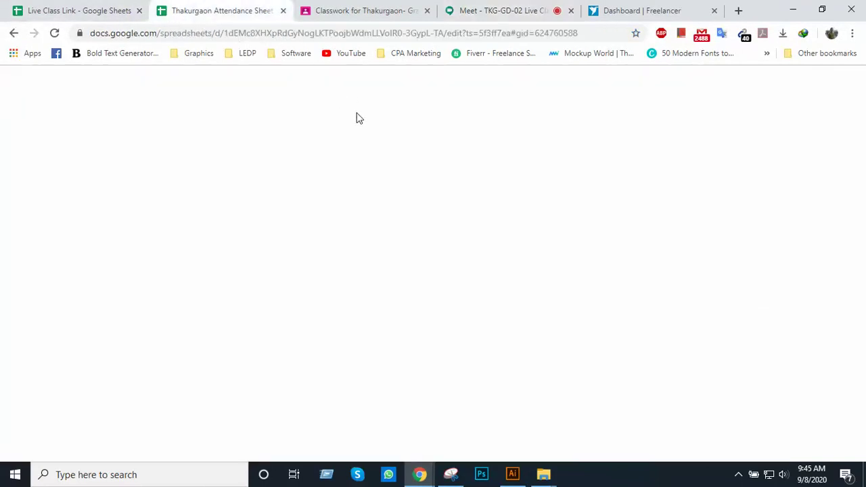
{"action": "scroll", "coordinate": [375, 292], "scroll_direction": "up", "scroll_amount": 6}
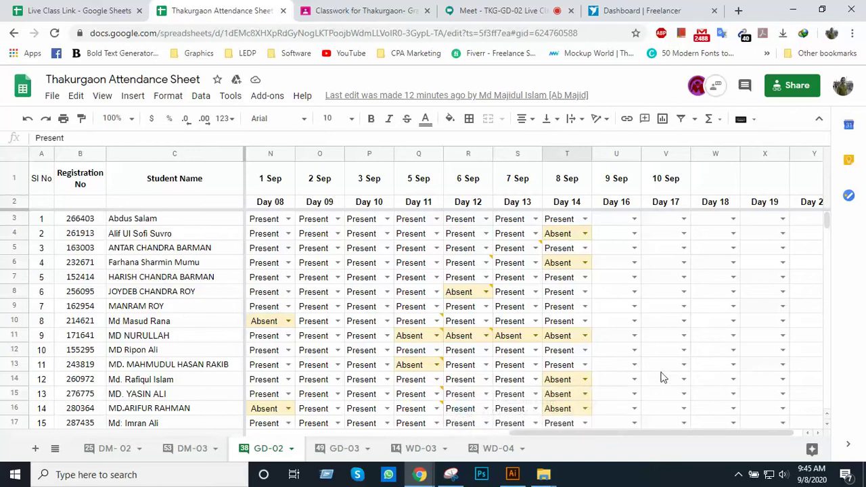
{"action": "left_click", "coordinate": [584, 394]}
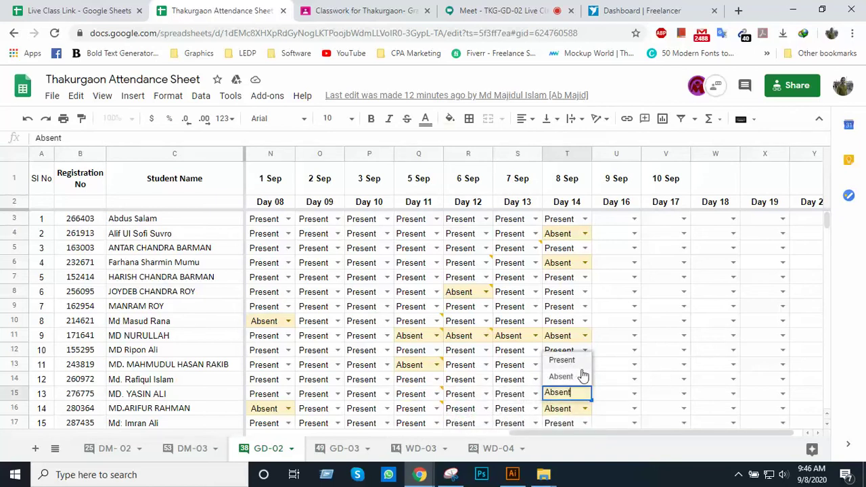
{"action": "left_click", "coordinate": [562, 360]}
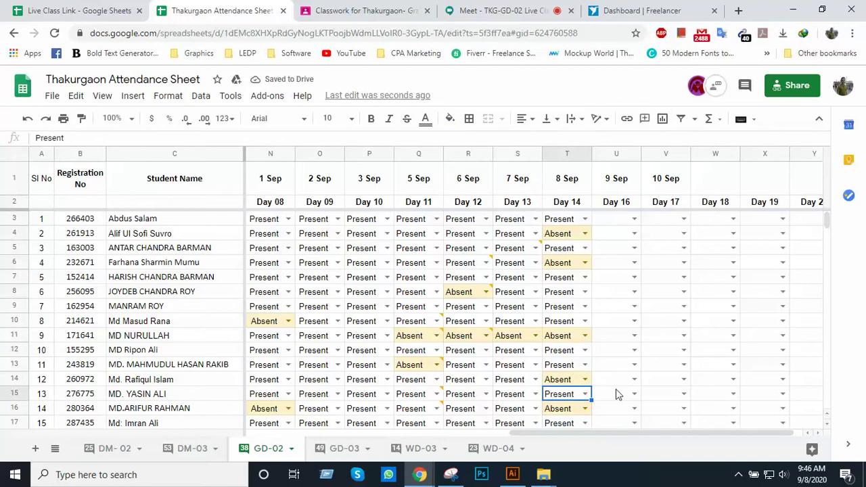
{"action": "left_click", "coordinate": [584, 379]}
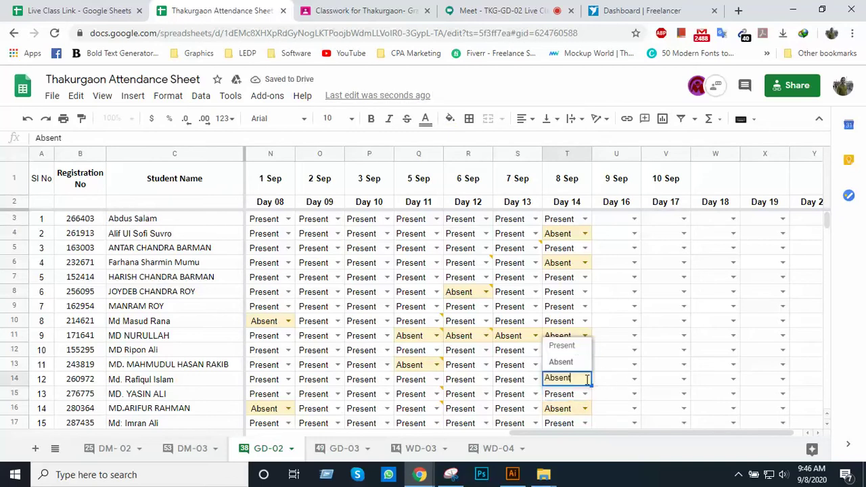
{"action": "left_click", "coordinate": [563, 346]}
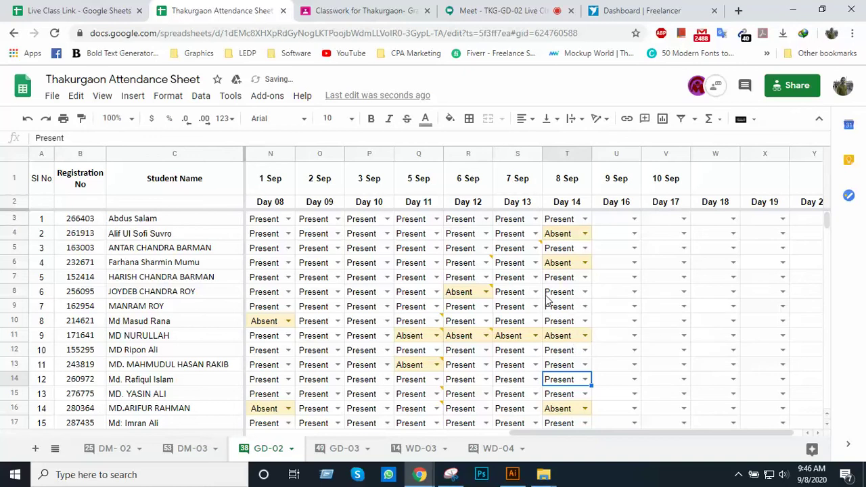
{"action": "left_click", "coordinate": [585, 262]}
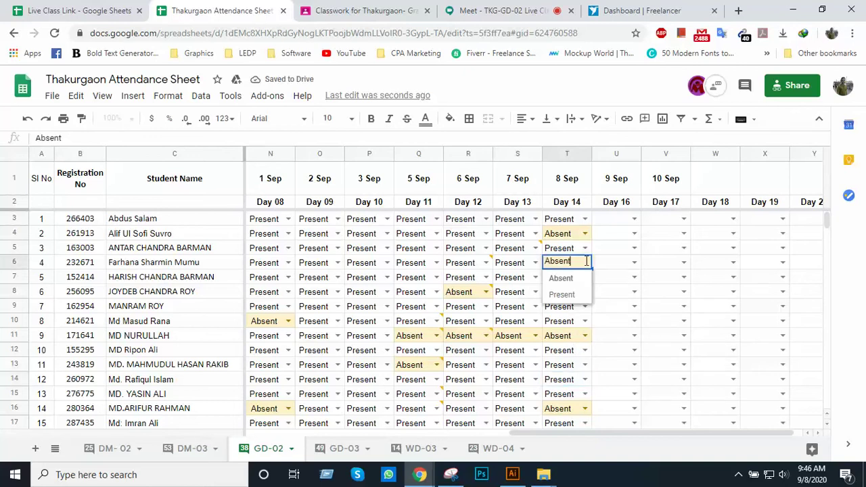
{"action": "left_click", "coordinate": [575, 280]}
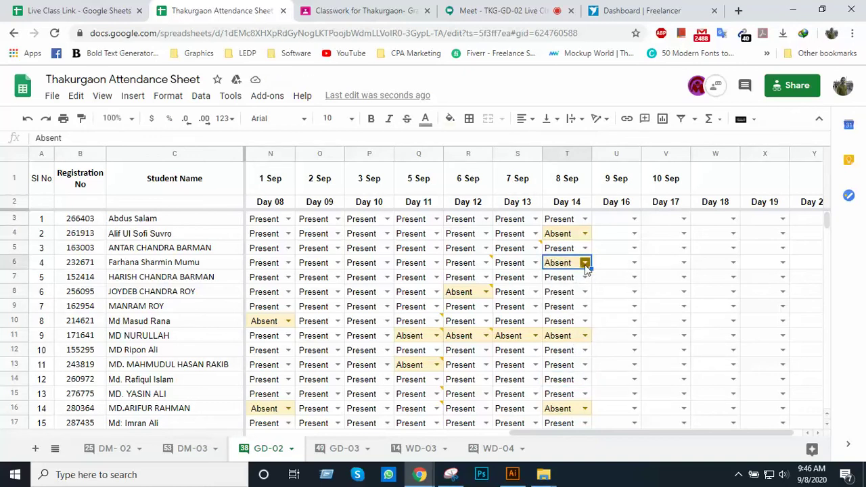
{"action": "left_click", "coordinate": [586, 268]}
{"action": "left_click", "coordinate": [572, 294]}
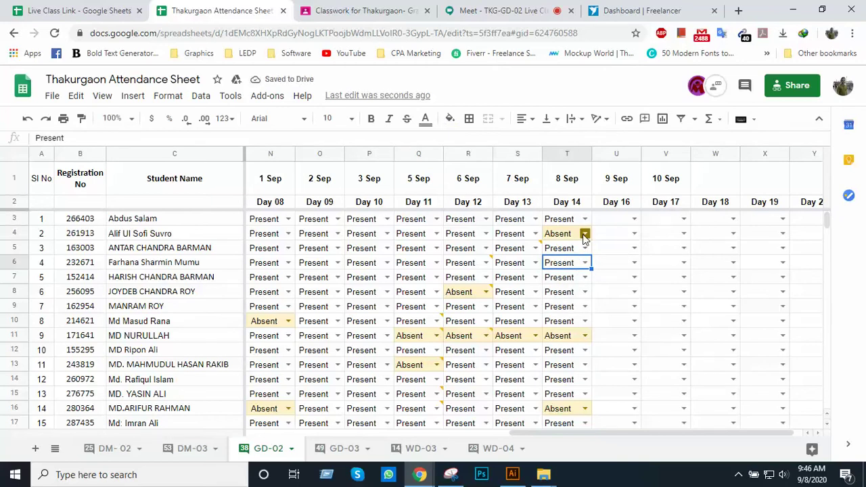
{"action": "left_click", "coordinate": [528, 11]}
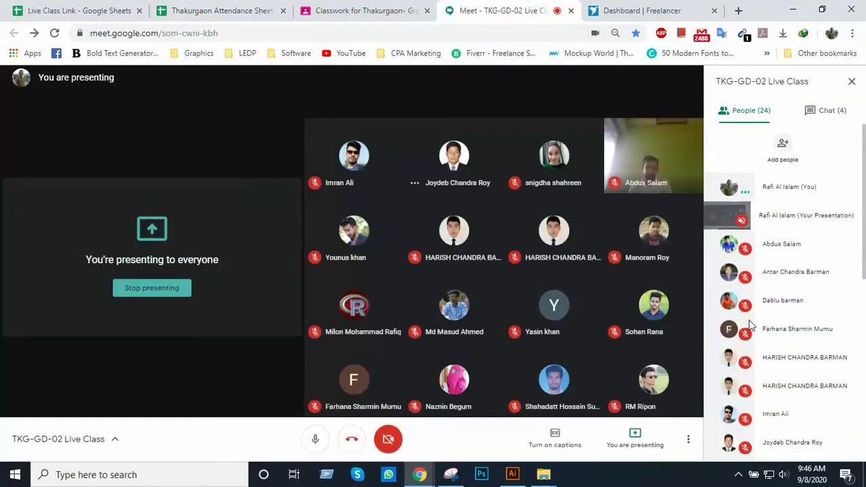
{"action": "scroll", "coordinate": [749, 325], "scroll_direction": "down", "scroll_amount": 2}
{"action": "scroll", "coordinate": [750, 325], "scroll_direction": "down", "scroll_amount": 5}
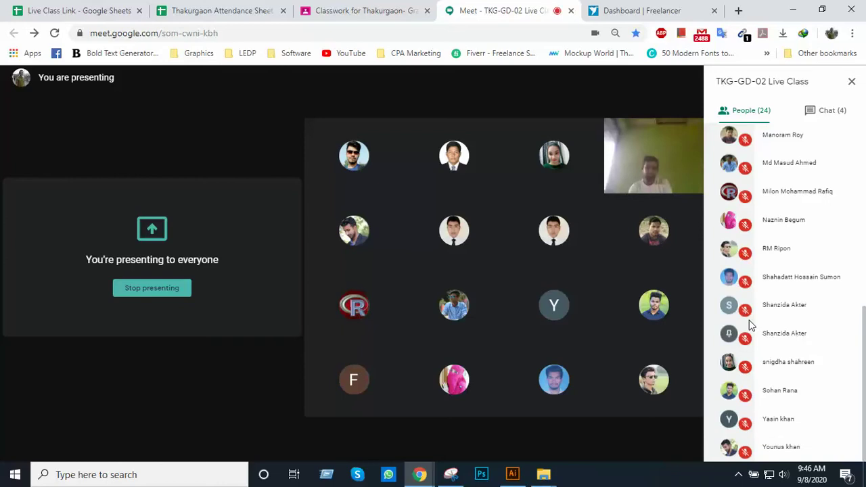
{"action": "scroll", "coordinate": [749, 325], "scroll_direction": "up", "scroll_amount": 7}
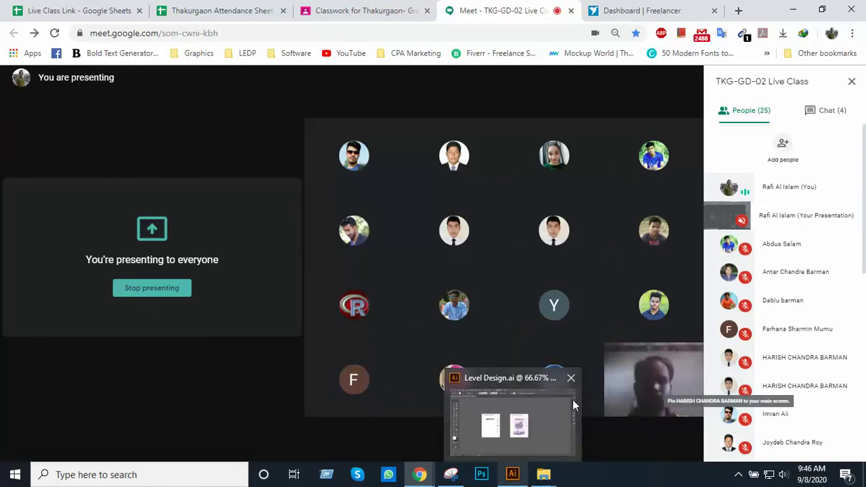
Close Level Design.ai with Ctrl+W and minimize Illustrator to reveal the Meet call
{"action": "left_click", "coordinate": [513, 474]}
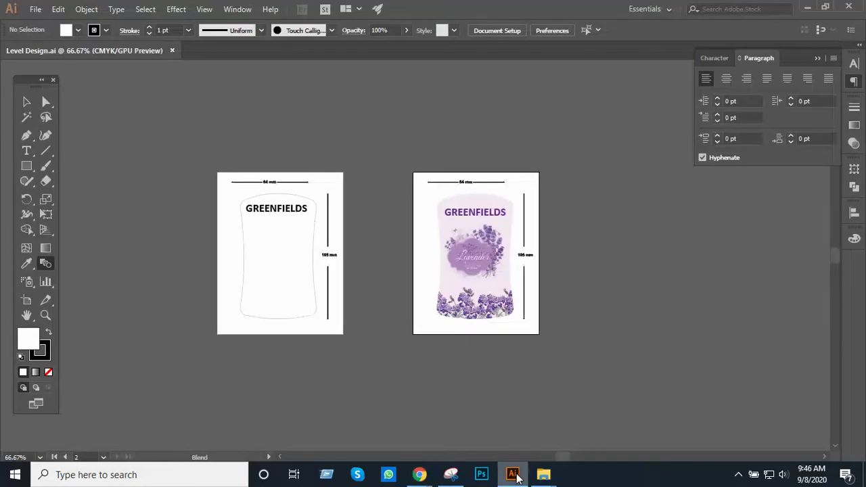
{"action": "key", "text": "ctrl+w"}
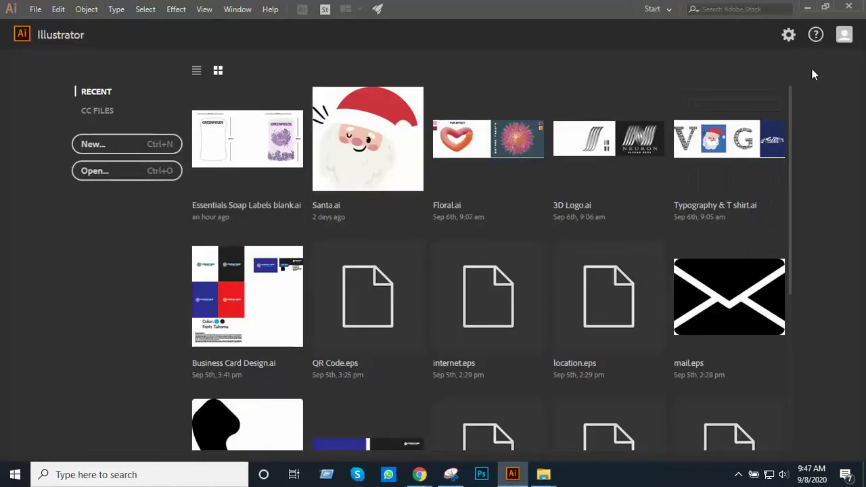
{"action": "left_click", "coordinate": [806, 9]}
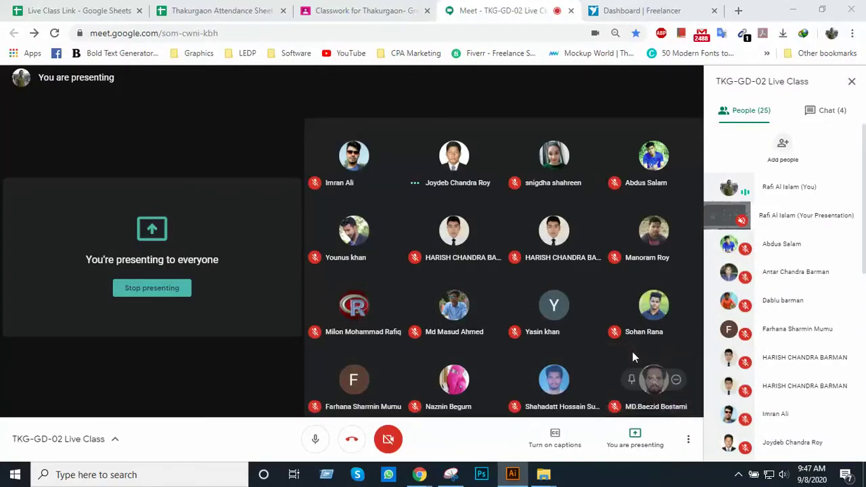
Switch the Meet camera back on while still presenting the screen to the class
{"action": "left_click", "coordinate": [738, 474]}
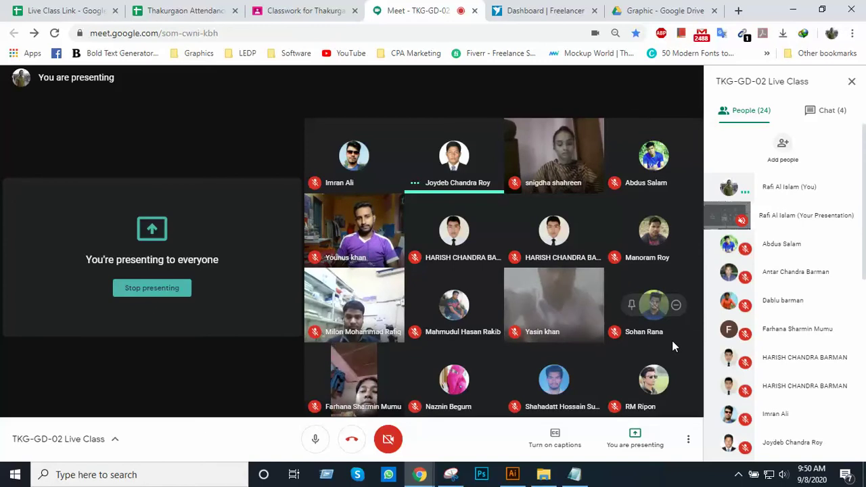
{"action": "left_click", "coordinate": [398, 441]}
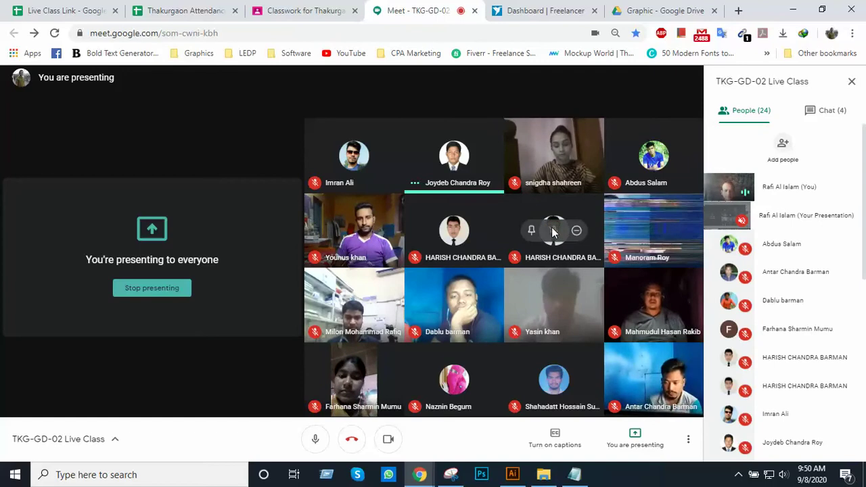
{"action": "mouse_move", "coordinate": [639, 317]}
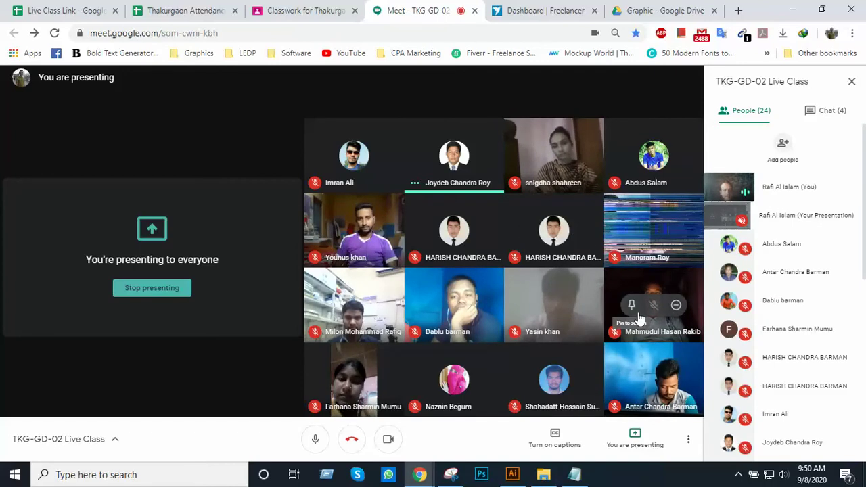
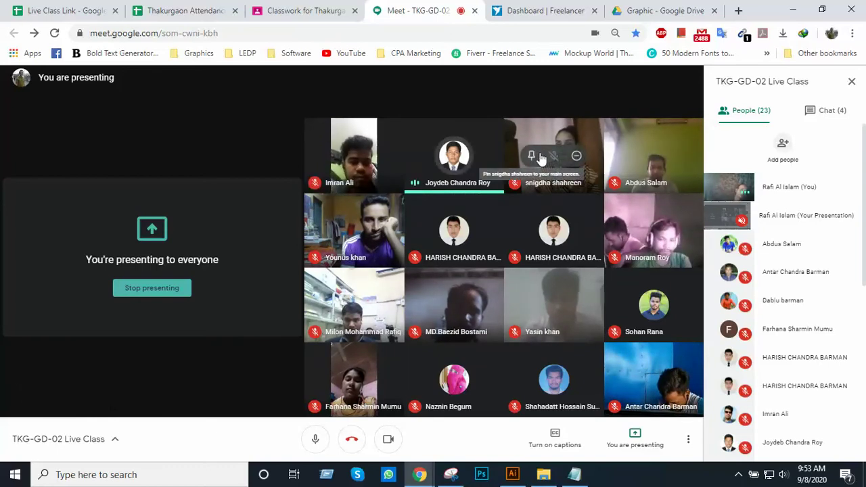
In Freelancer, browse to Contests, showing 309 design contests sorted by lowest prize
{"action": "mouse_move", "coordinate": [572, 318]}
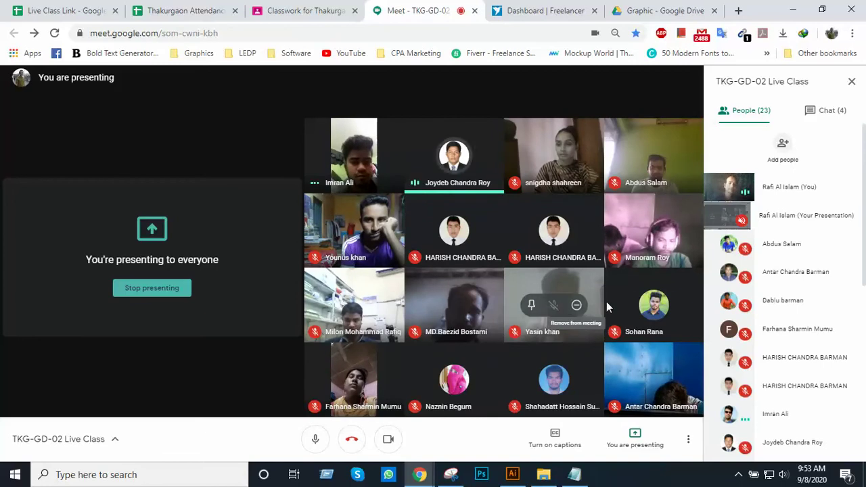
{"action": "mouse_move", "coordinate": [614, 258]}
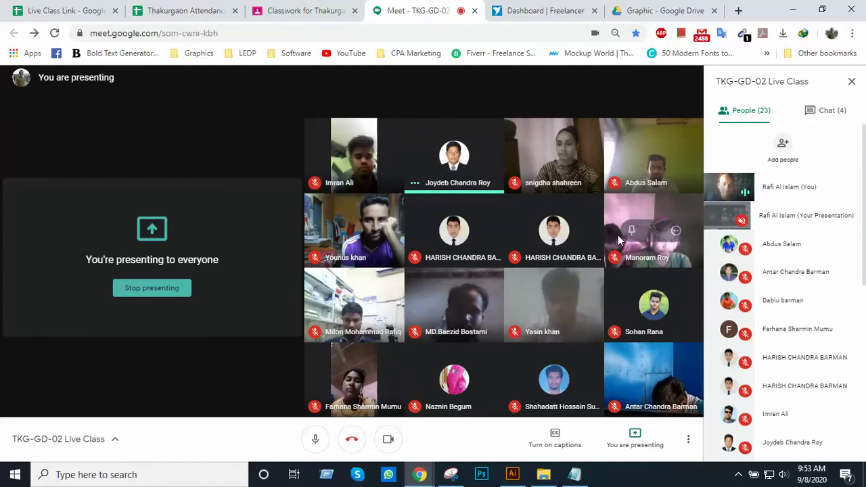
{"action": "mouse_move", "coordinate": [611, 174]}
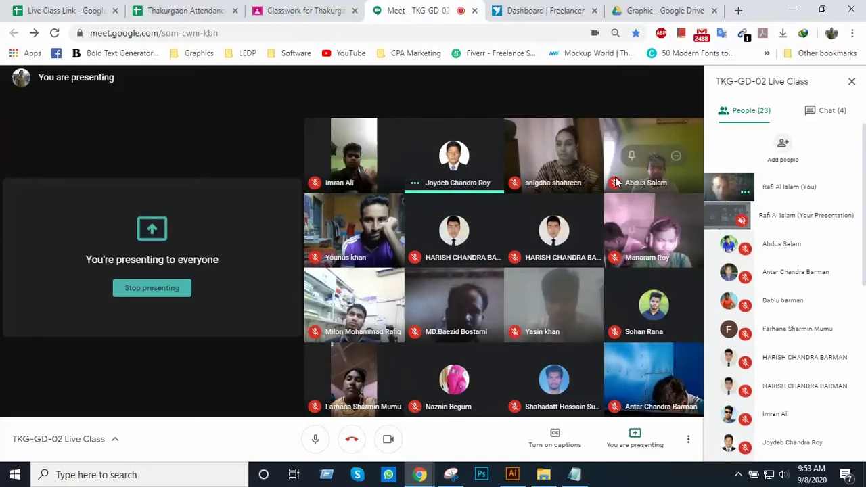
{"action": "mouse_move", "coordinate": [588, 165]}
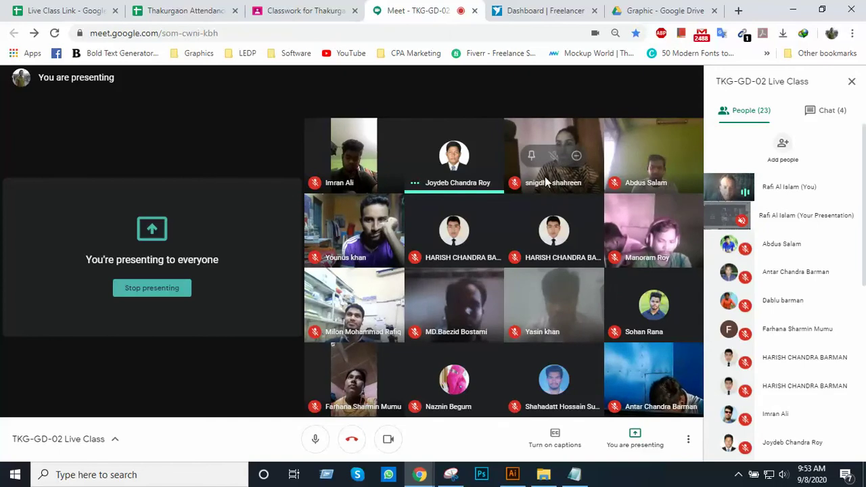
{"action": "mouse_move", "coordinate": [572, 209]}
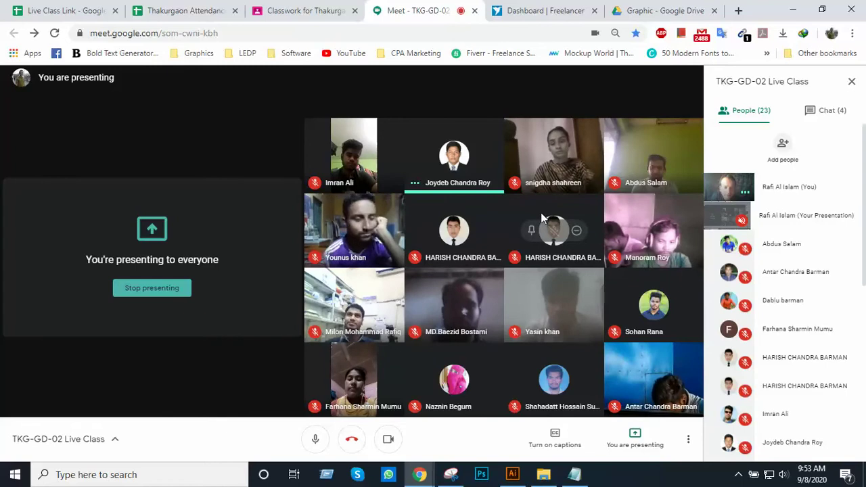
{"action": "mouse_move", "coordinate": [494, 171]}
{"action": "mouse_move", "coordinate": [552, 171]}
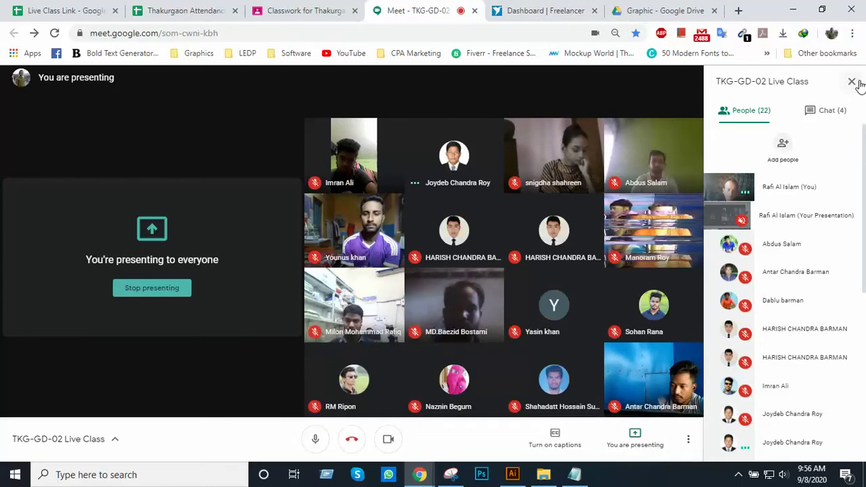
{"action": "left_click", "coordinate": [567, 11]}
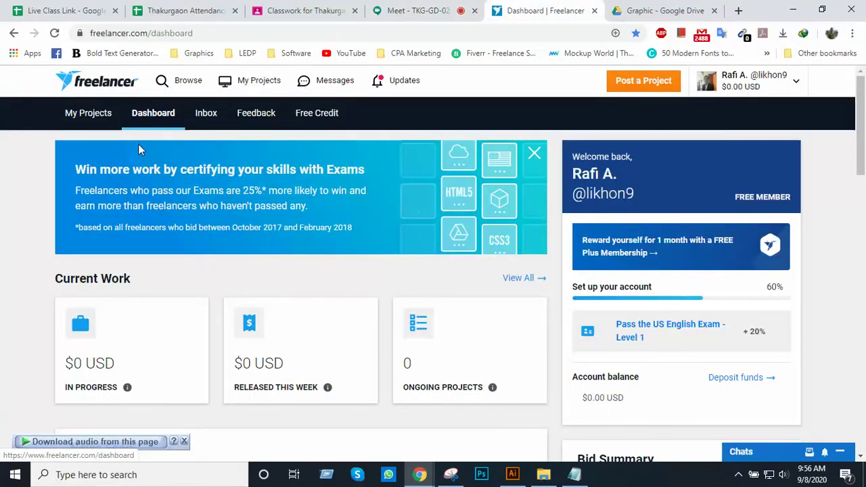
{"action": "left_click", "coordinate": [182, 83]}
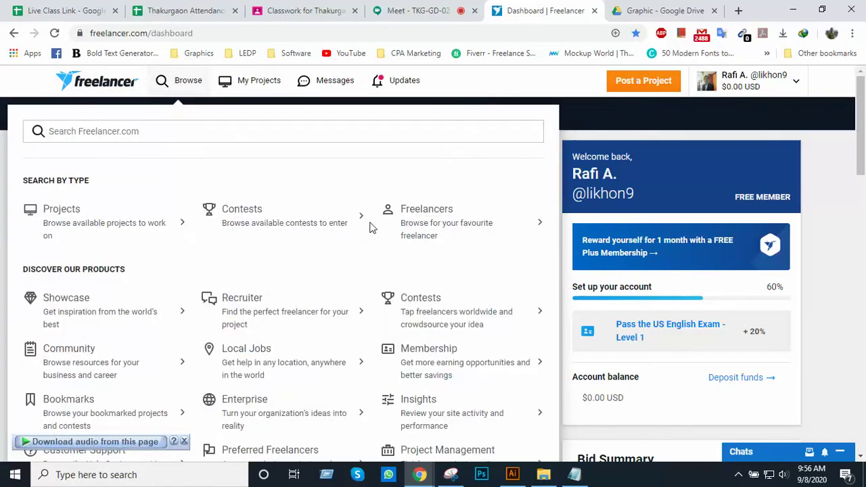
{"action": "left_click", "coordinate": [246, 211]}
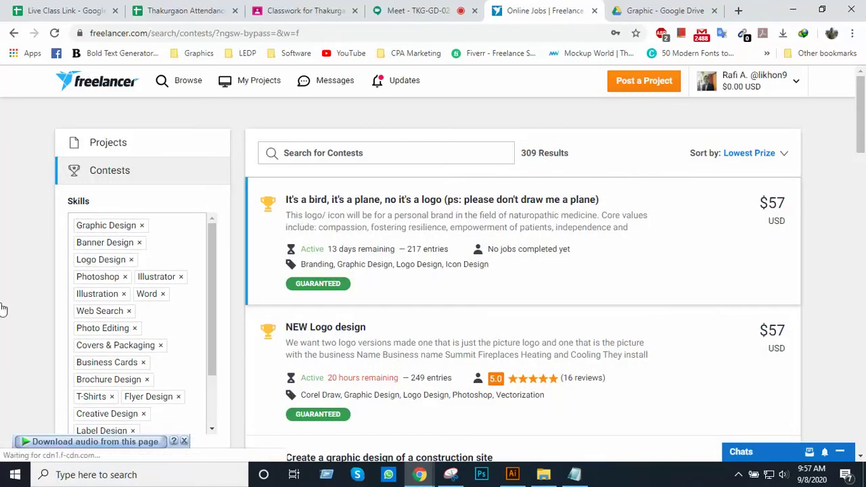
{"action": "scroll", "coordinate": [134, 282], "scroll_direction": "down", "scroll_amount": 2}
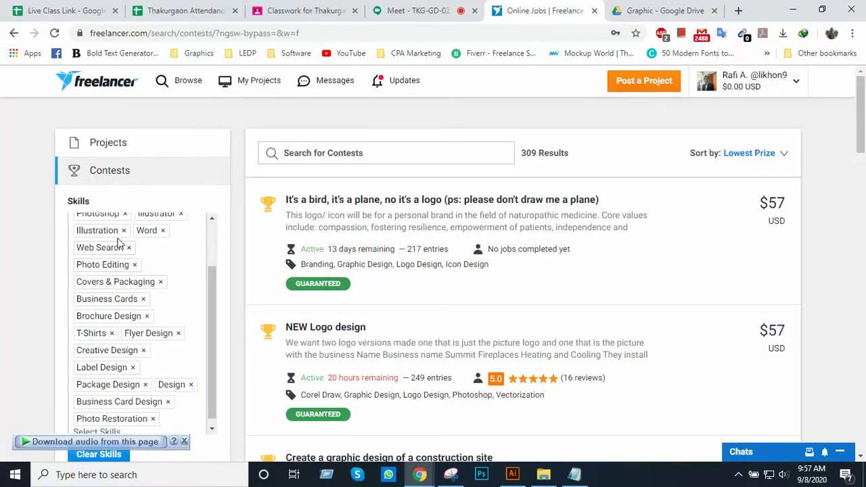
{"action": "scroll", "coordinate": [129, 298], "scroll_direction": "down", "scroll_amount": 4}
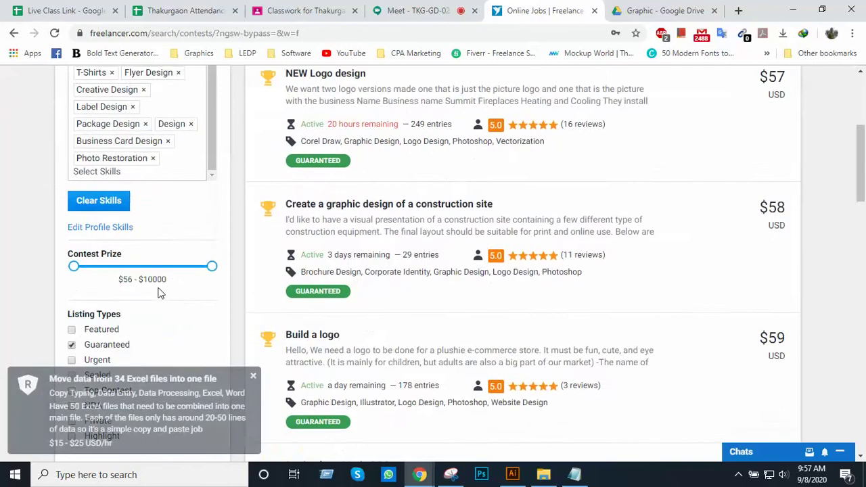
{"action": "scroll", "coordinate": [159, 292], "scroll_direction": "up", "scroll_amount": 2}
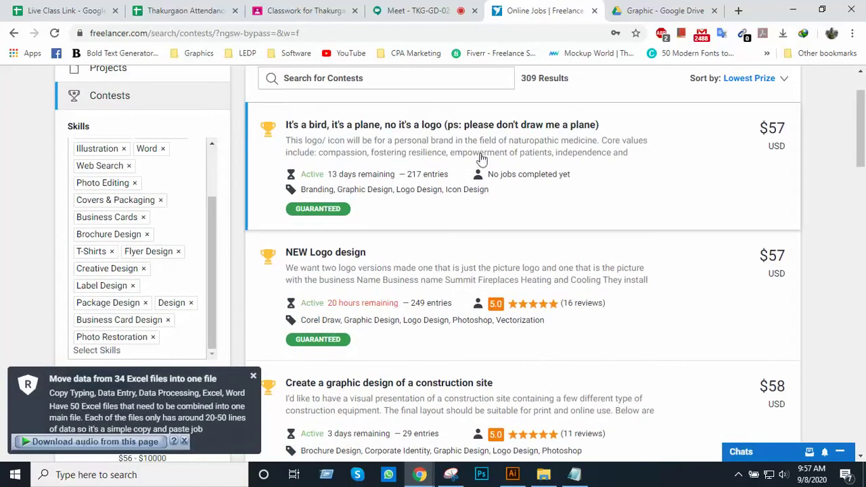
{"action": "scroll", "coordinate": [502, 246], "scroll_direction": "down", "scroll_amount": 5}
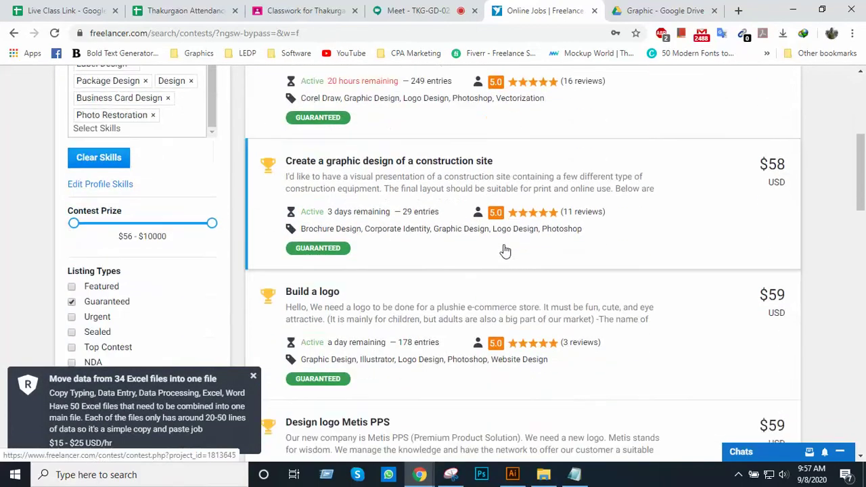
{"action": "scroll", "coordinate": [502, 247], "scroll_direction": "up", "scroll_amount": 5}
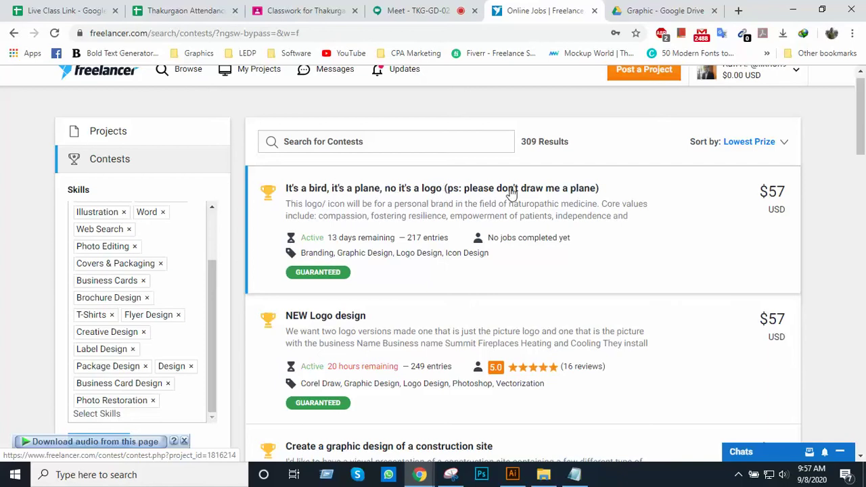
{"action": "scroll", "coordinate": [338, 206], "scroll_direction": "down", "scroll_amount": 1}
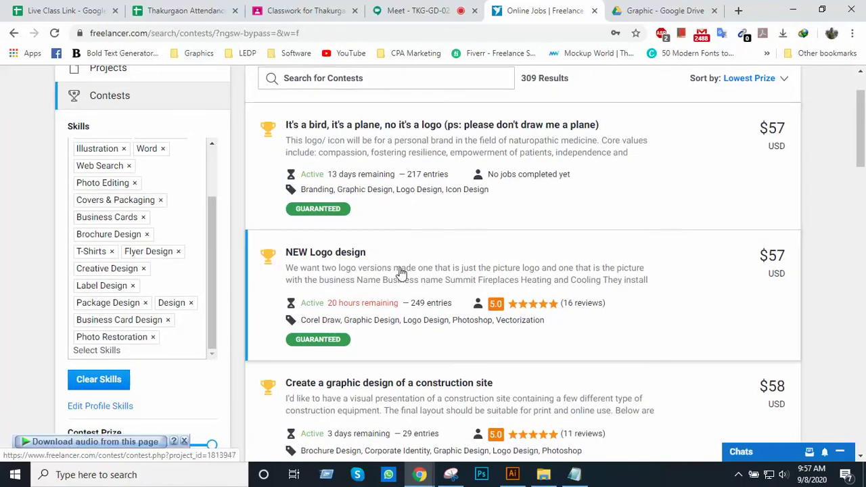
{"action": "scroll", "coordinate": [400, 272], "scroll_direction": "down", "scroll_amount": 2}
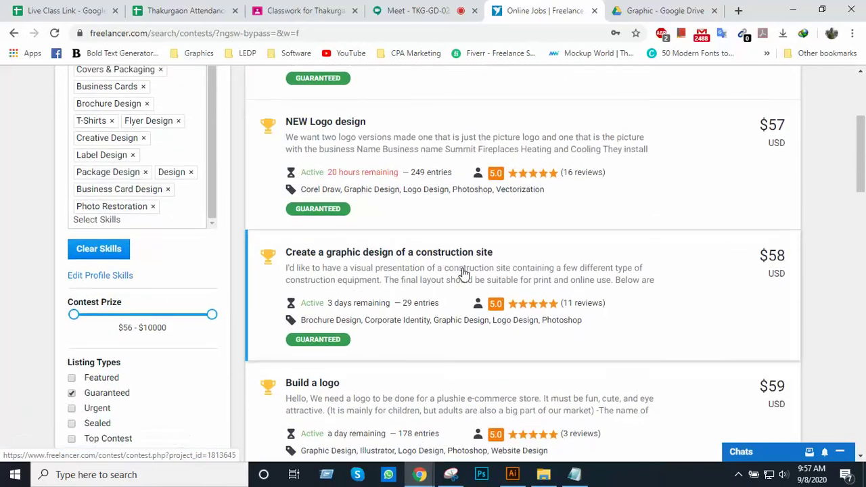
{"action": "scroll", "coordinate": [464, 272], "scroll_direction": "down", "scroll_amount": 1}
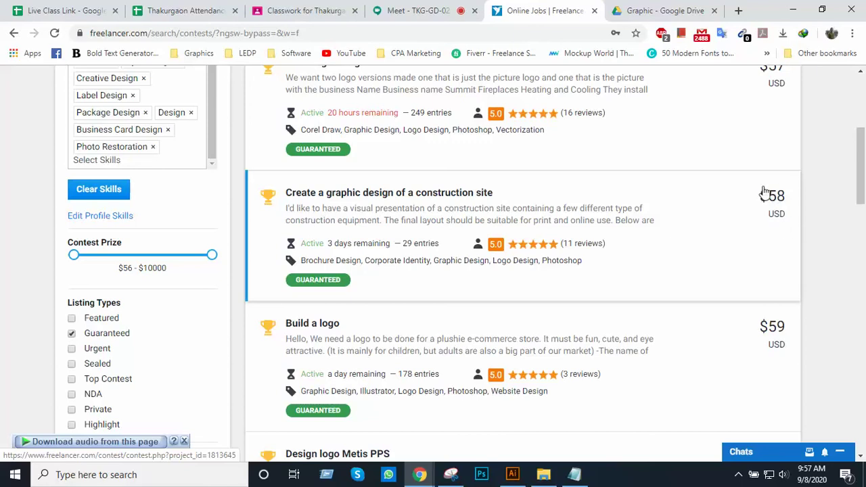
{"action": "scroll", "coordinate": [567, 282], "scroll_direction": "down", "scroll_amount": 2}
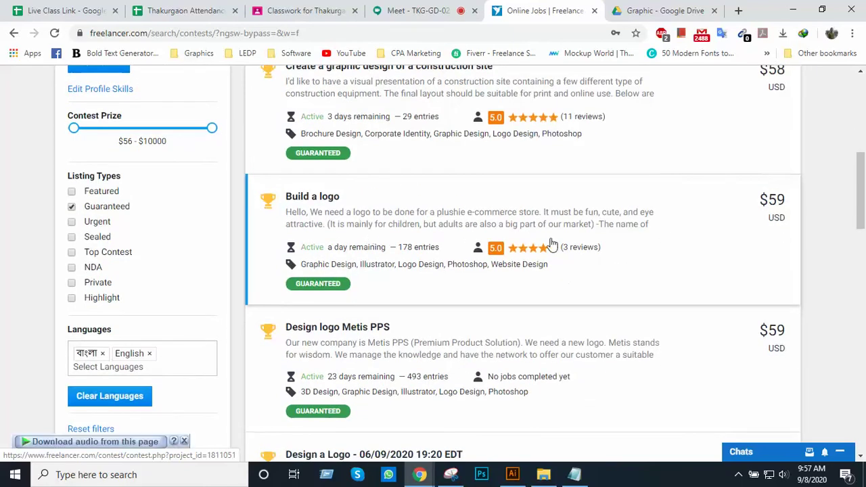
{"action": "scroll", "coordinate": [738, 250], "scroll_direction": "up", "scroll_amount": 6}
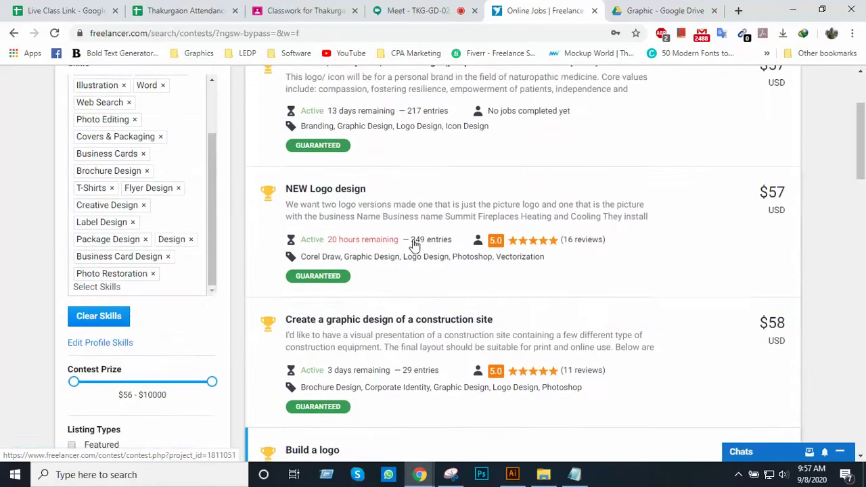
{"action": "scroll", "coordinate": [393, 245], "scroll_direction": "down", "scroll_amount": 5}
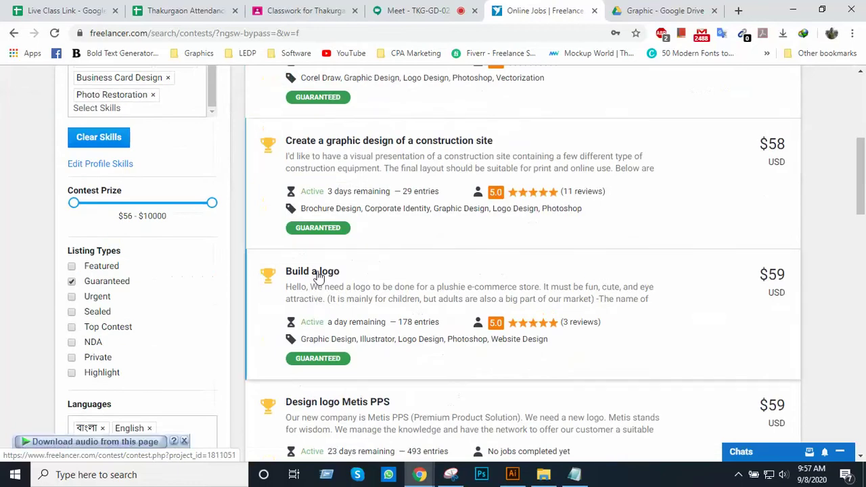
{"action": "scroll", "coordinate": [369, 260], "scroll_direction": "down", "scroll_amount": 4}
{"action": "scroll", "coordinate": [321, 311], "scroll_direction": "down", "scroll_amount": 3}
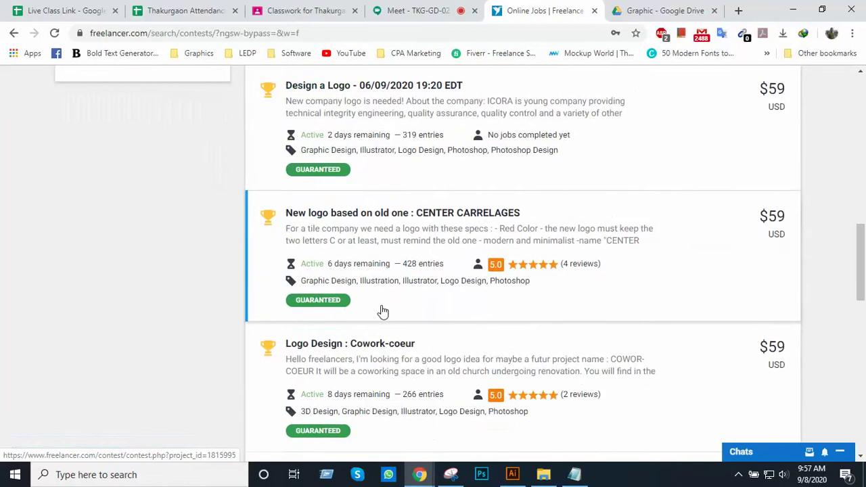
{"action": "scroll", "coordinate": [383, 310], "scroll_direction": "up", "scroll_amount": 5}
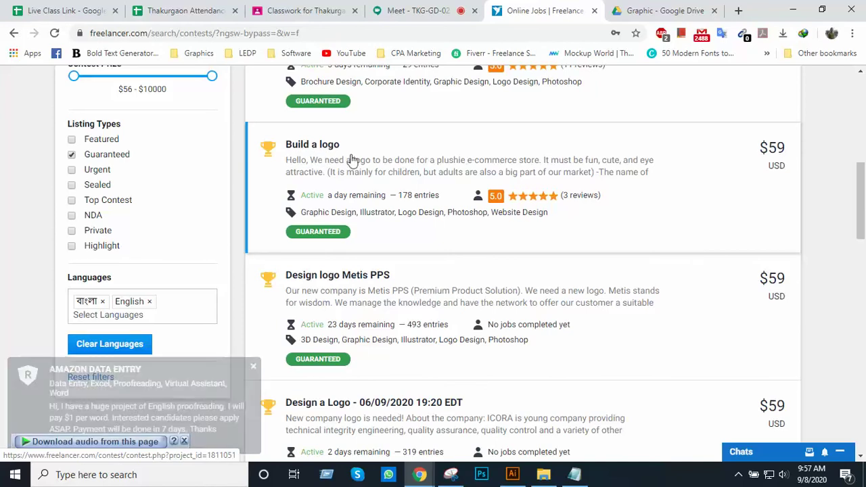
{"action": "scroll", "coordinate": [344, 177], "scroll_direction": "up", "scroll_amount": 1}
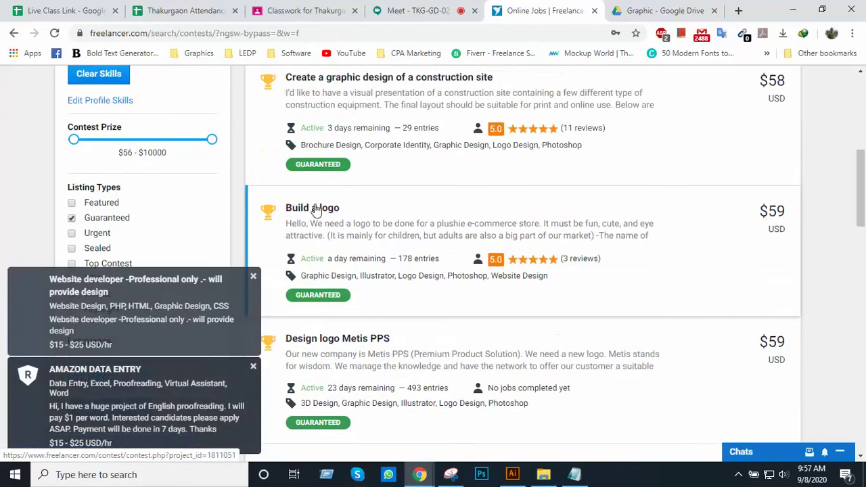
{"action": "left_click", "coordinate": [347, 231]}
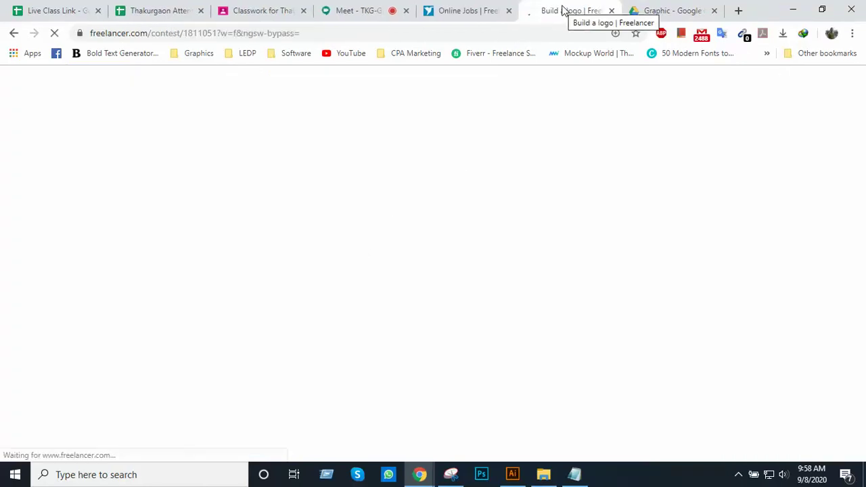
{"action": "scroll", "coordinate": [383, 256], "scroll_direction": "down", "scroll_amount": 1}
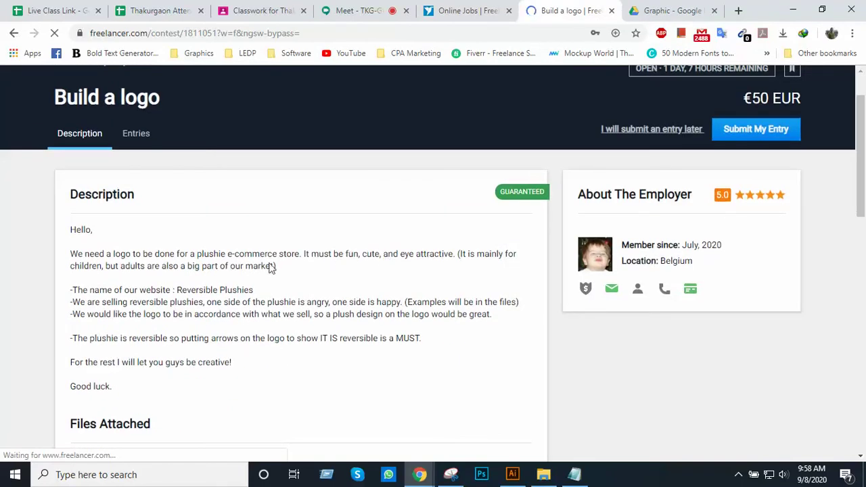
{"action": "scroll", "coordinate": [241, 265], "scroll_direction": "up", "scroll_amount": 1}
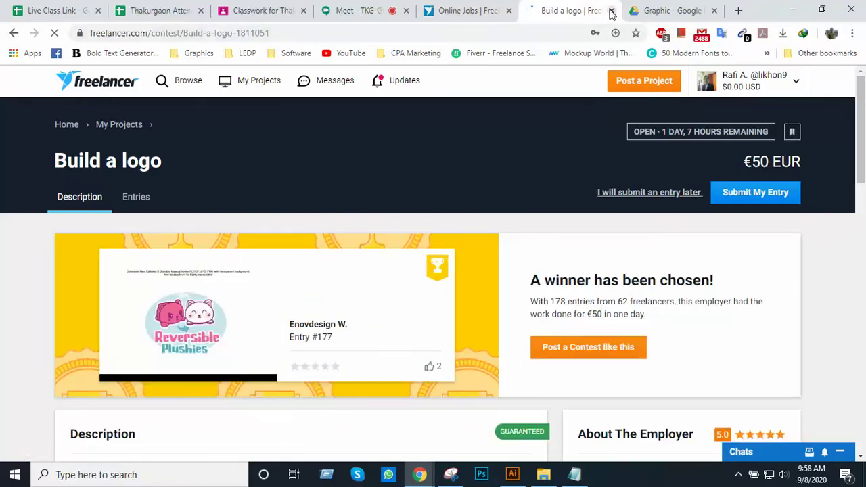
{"action": "key", "text": "ctrl+w"}
{"action": "scroll", "coordinate": [441, 286], "scroll_direction": "down", "scroll_amount": 2}
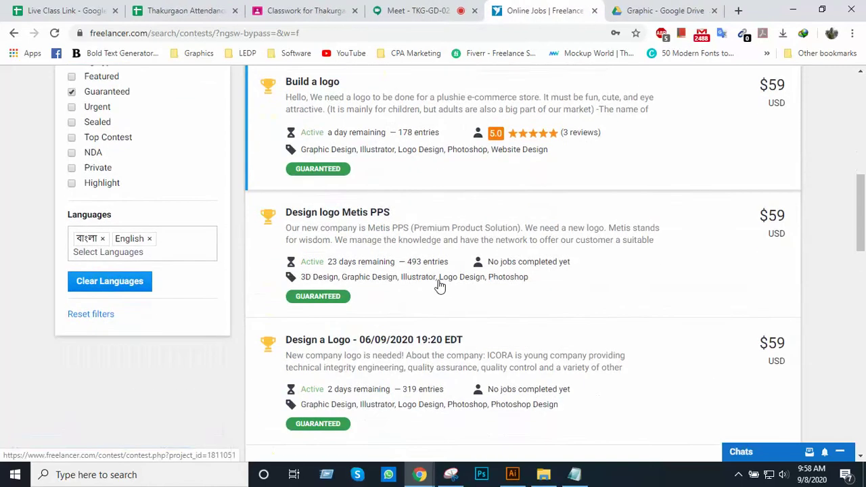
Scroll the contest results to the ICORA 'Design a Logo' card among the guaranteed contests
{"action": "scroll", "coordinate": [338, 242], "scroll_direction": "down", "scroll_amount": 2}
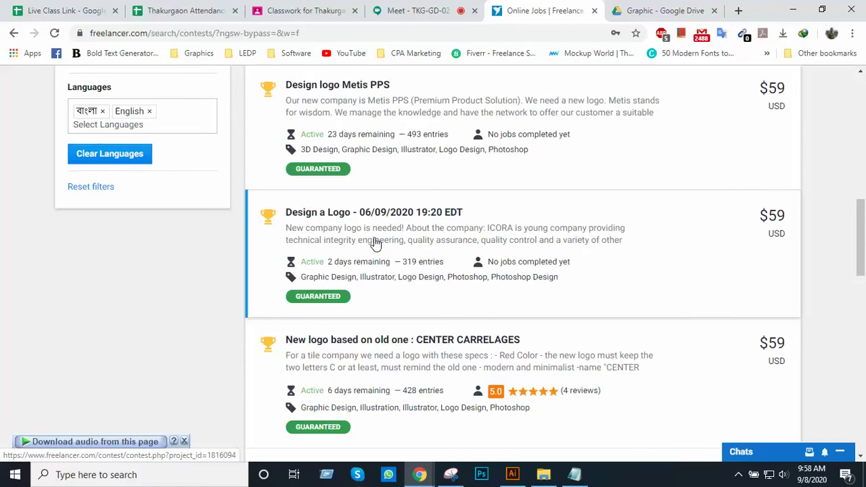
{"action": "scroll", "coordinate": [376, 243], "scroll_direction": "down", "scroll_amount": 3}
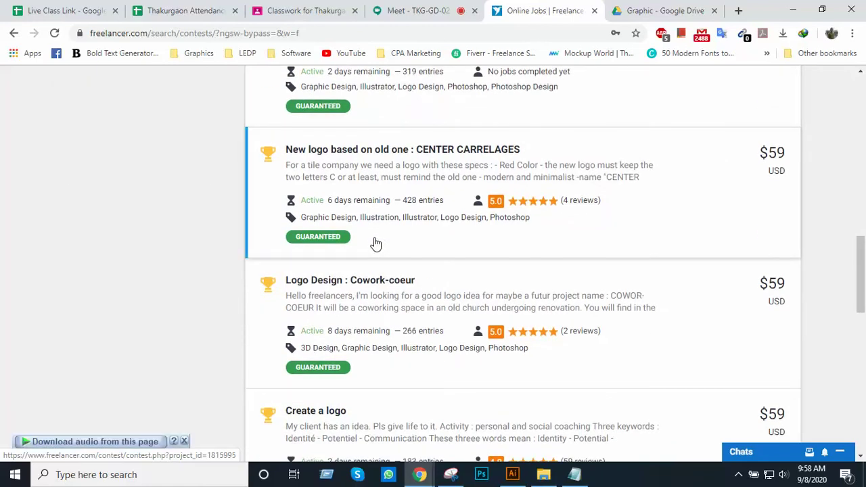
{"action": "scroll", "coordinate": [375, 244], "scroll_direction": "up", "scroll_amount": 8}
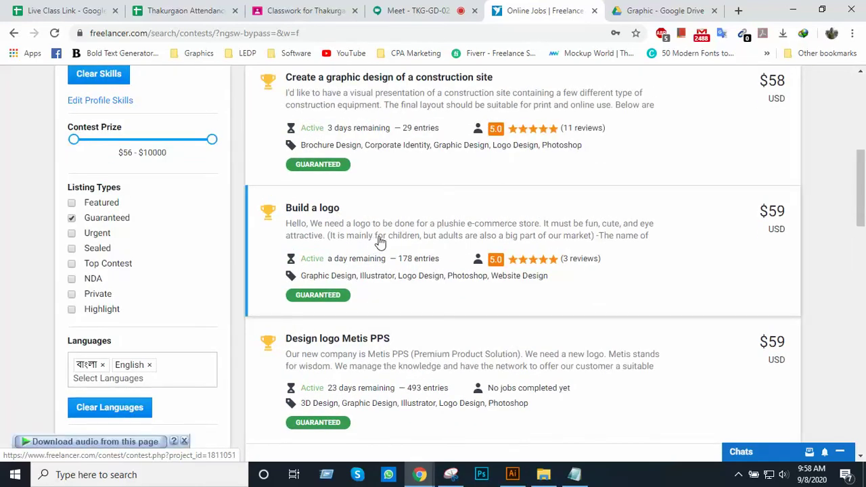
{"action": "scroll", "coordinate": [421, 226], "scroll_direction": "up", "scroll_amount": 1}
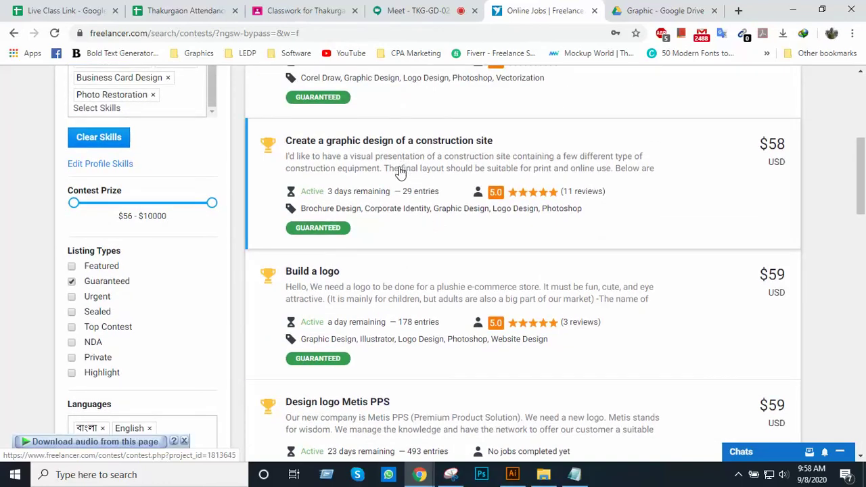
{"action": "scroll", "coordinate": [403, 163], "scroll_direction": "up", "scroll_amount": 2}
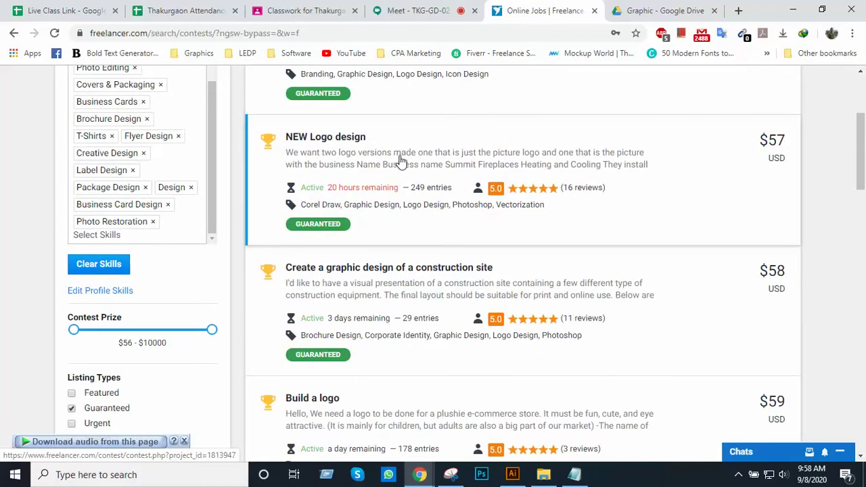
{"action": "scroll", "coordinate": [399, 160], "scroll_direction": "up", "scroll_amount": 3}
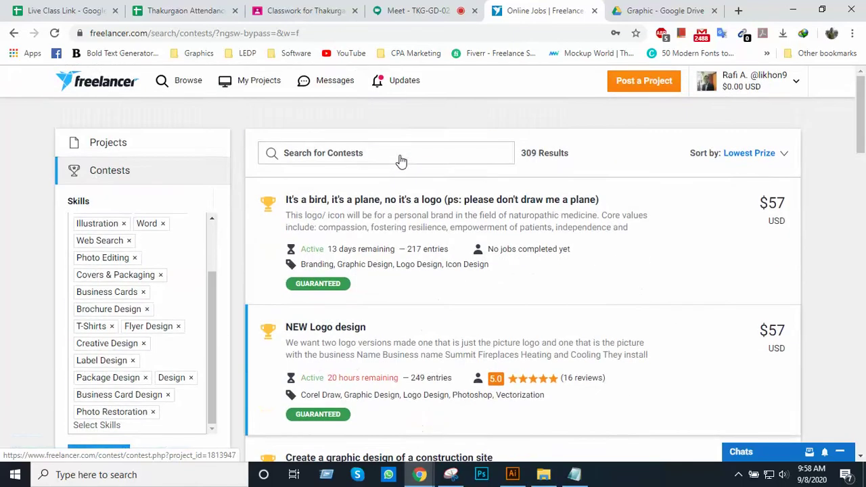
{"action": "scroll", "coordinate": [400, 164], "scroll_direction": "down", "scroll_amount": 3}
{"action": "scroll", "coordinate": [402, 194], "scroll_direction": "down", "scroll_amount": 2}
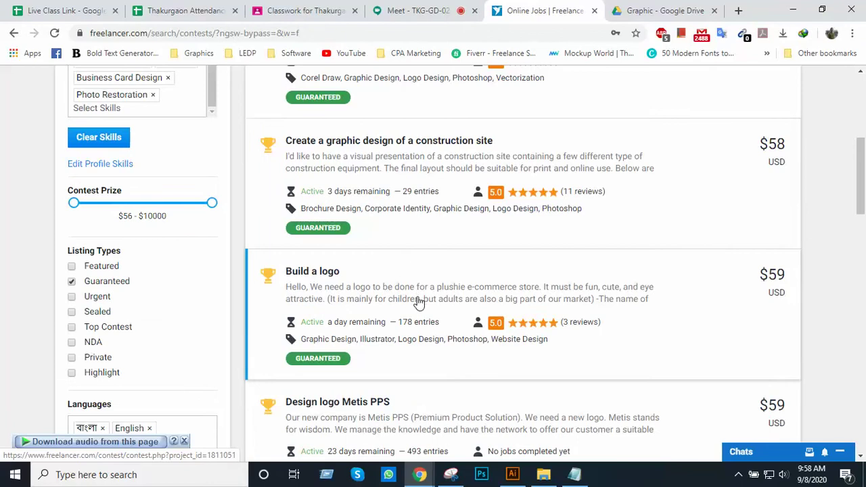
{"action": "scroll", "coordinate": [419, 302], "scroll_direction": "down", "scroll_amount": 3}
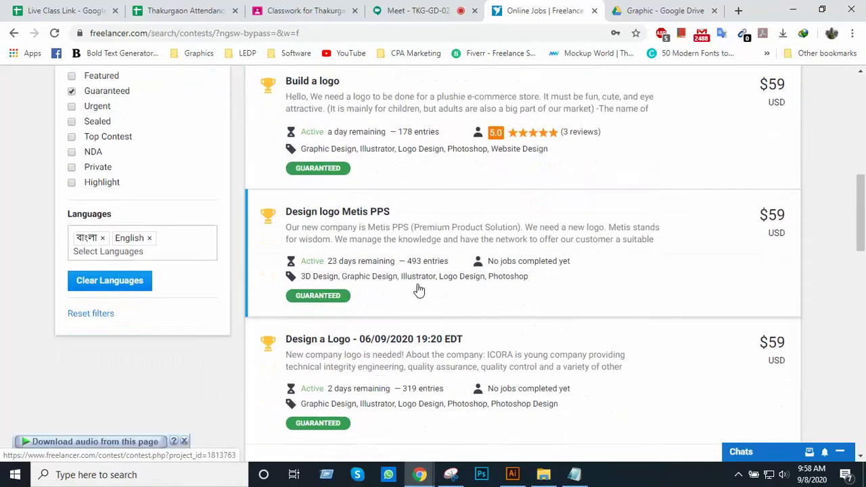
{"action": "scroll", "coordinate": [419, 291], "scroll_direction": "down", "scroll_amount": 2}
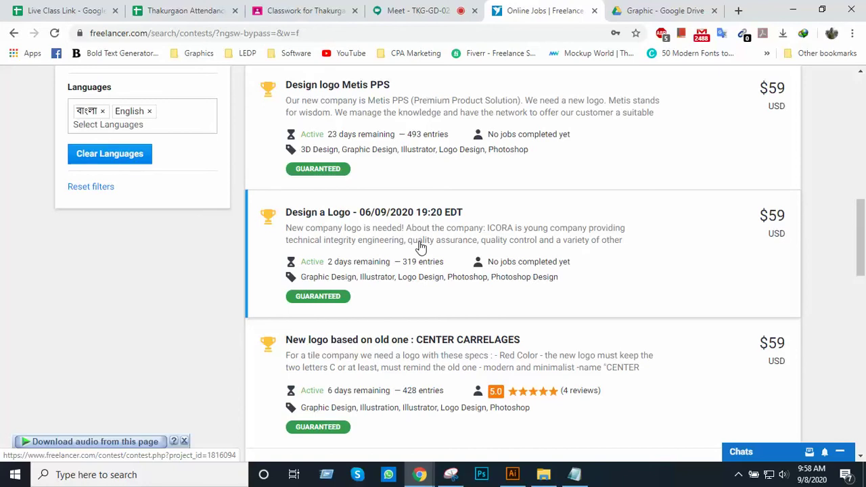
Open the ICORA 'Design a Logo' contest in a new tab, glance back at the results, and return to it
{"action": "left_click", "coordinate": [421, 247]}
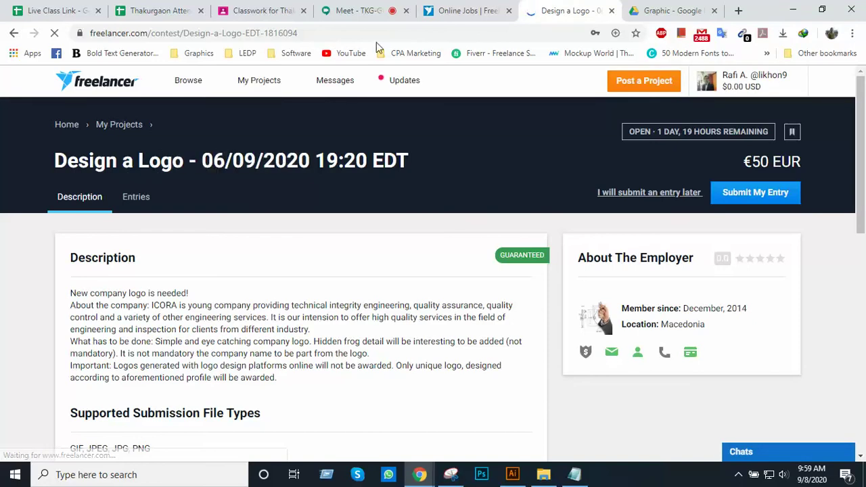
{"action": "left_click", "coordinate": [466, 10]}
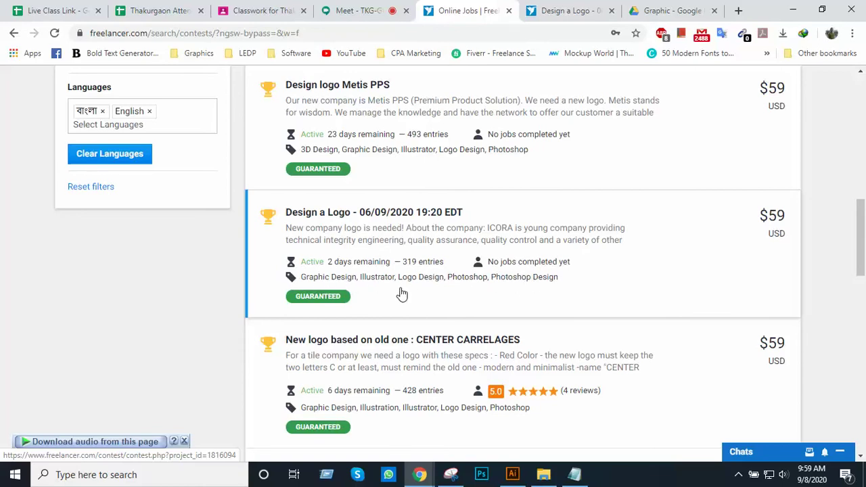
{"action": "scroll", "coordinate": [405, 289], "scroll_direction": "up", "scroll_amount": 1}
{"action": "left_click", "coordinate": [427, 254]}
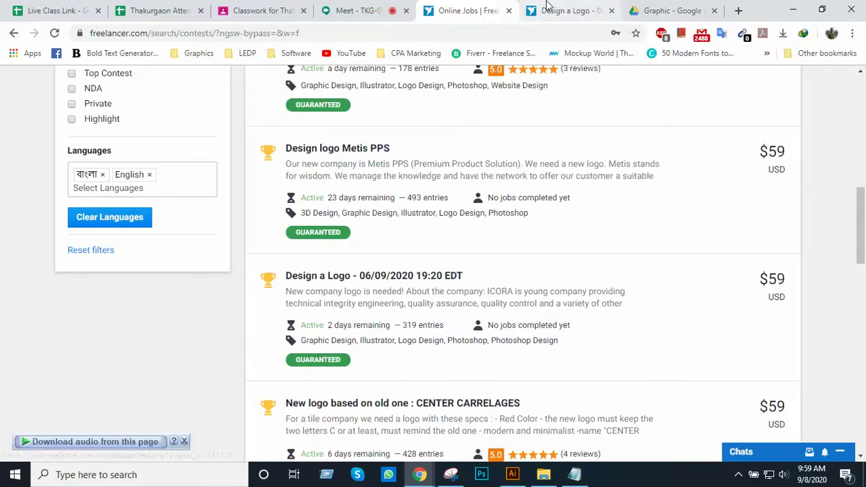
Highlight the 'Design a Logo' contest title, then clear the selection
{"action": "scroll", "coordinate": [257, 235], "scroll_direction": "down", "scroll_amount": 2}
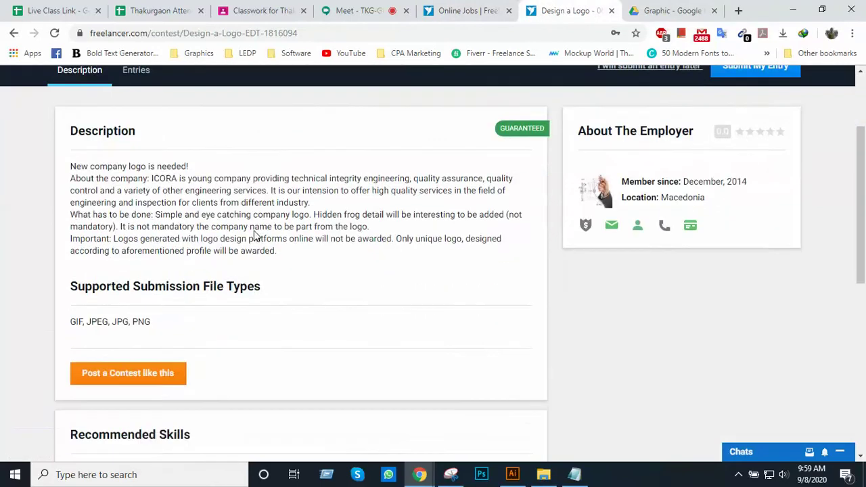
{"action": "scroll", "coordinate": [332, 268], "scroll_direction": "up", "scroll_amount": 2}
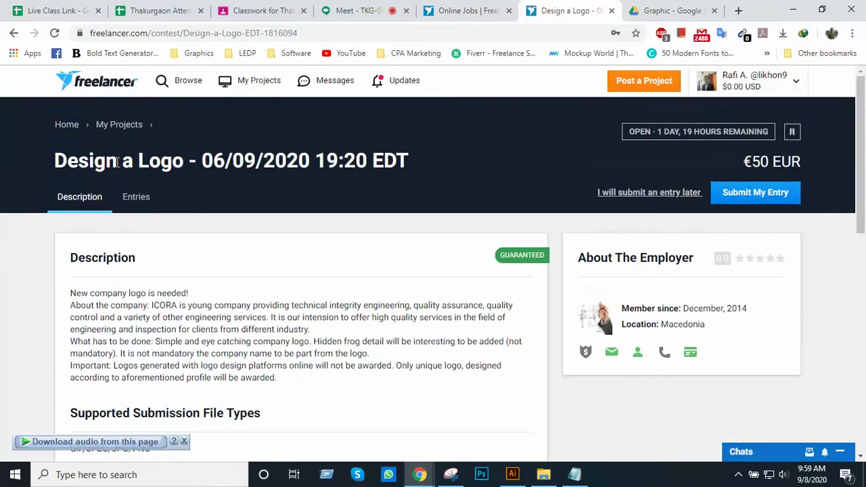
{"action": "left_click_drag", "start_coordinate": [57, 161], "coordinate": [252, 152]}
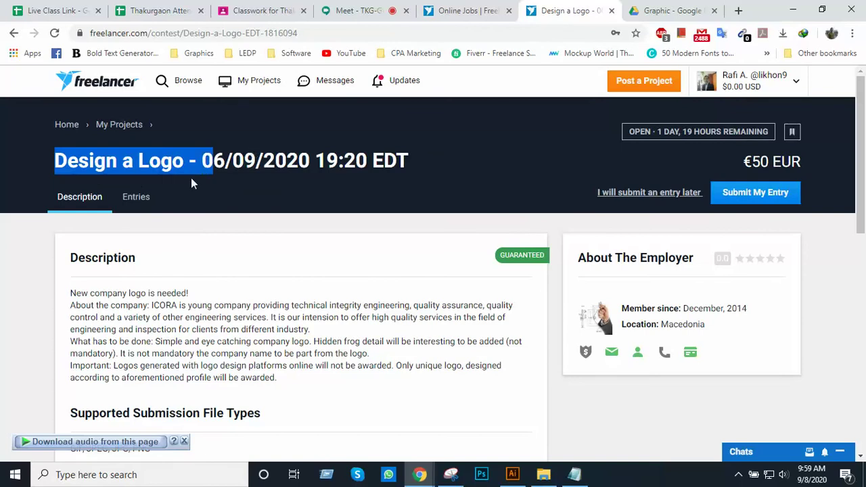
{"action": "left_click", "coordinate": [261, 219]}
Highlight the full description from 'New company logo is needed!' to its end
{"action": "scroll", "coordinate": [261, 228], "scroll_direction": "down", "scroll_amount": 3}
{"action": "scroll", "coordinate": [85, 265], "scroll_direction": "up", "scroll_amount": 2}
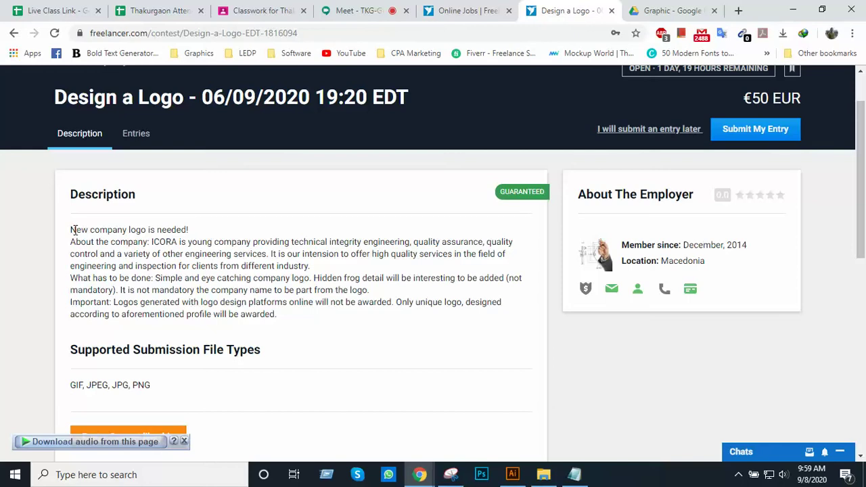
{"action": "left_click_drag", "start_coordinate": [72, 232], "coordinate": [318, 315]}
{"action": "scroll", "coordinate": [316, 315], "scroll_direction": "down", "scroll_amount": 1}
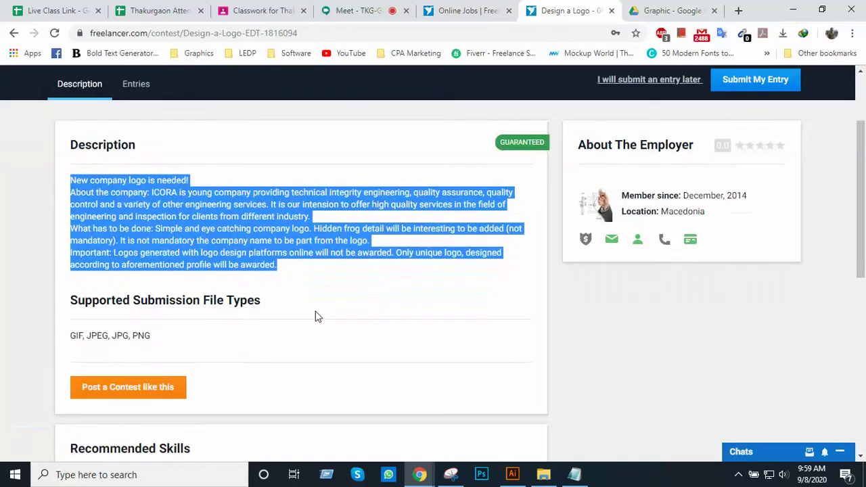
{"action": "left_click", "coordinate": [208, 220]}
{"action": "left_click_drag", "start_coordinate": [72, 166], "coordinate": [281, 257]}
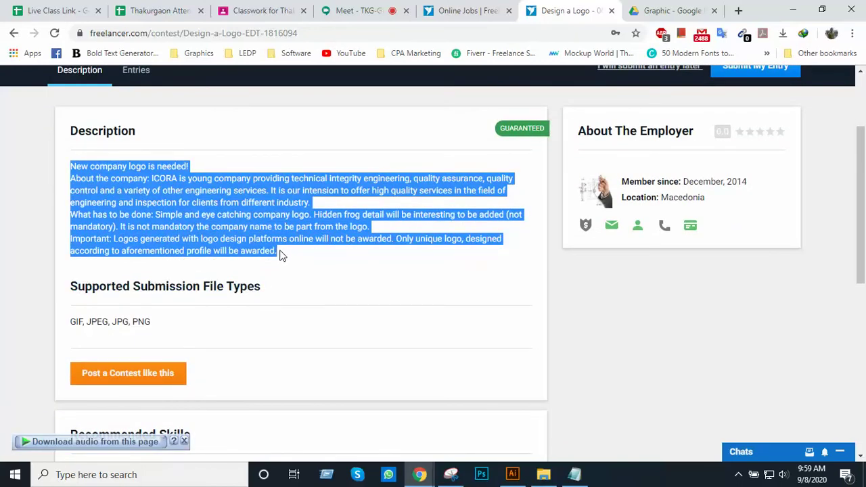
{"action": "left_click", "coordinate": [252, 250]}
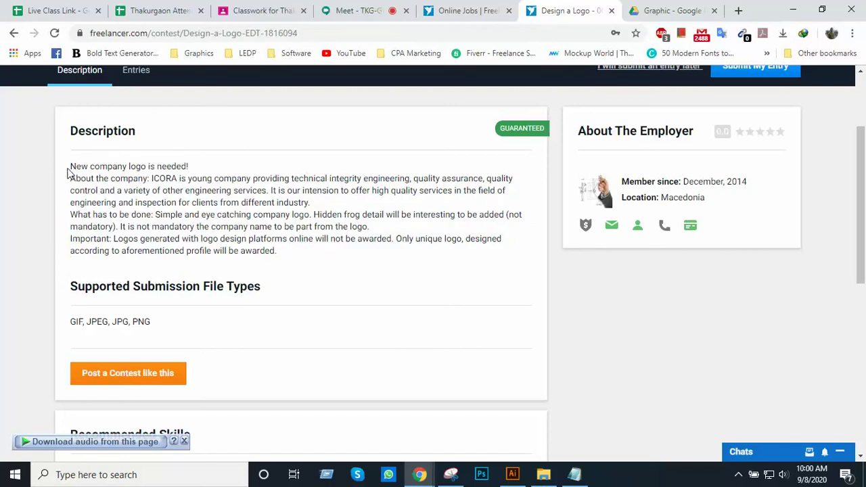
{"action": "left_click_drag", "start_coordinate": [70, 166], "coordinate": [289, 263]}
{"action": "scroll", "coordinate": [289, 263], "scroll_direction": "up", "scroll_amount": 1}
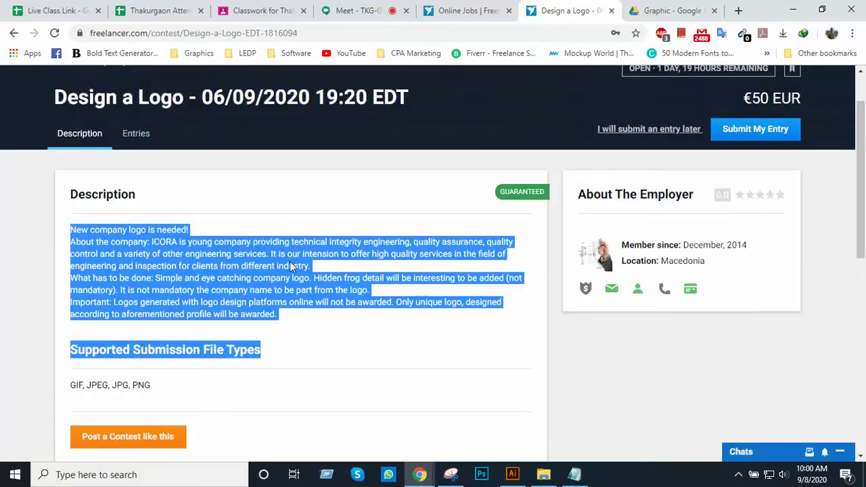
{"action": "left_click", "coordinate": [117, 253]}
{"action": "left_click_drag", "start_coordinate": [71, 231], "coordinate": [301, 318]}
{"action": "scroll", "coordinate": [403, 333], "scroll_direction": "up", "scroll_amount": 1}
{"action": "scroll", "coordinate": [403, 333], "scroll_direction": "down", "scroll_amount": 1}
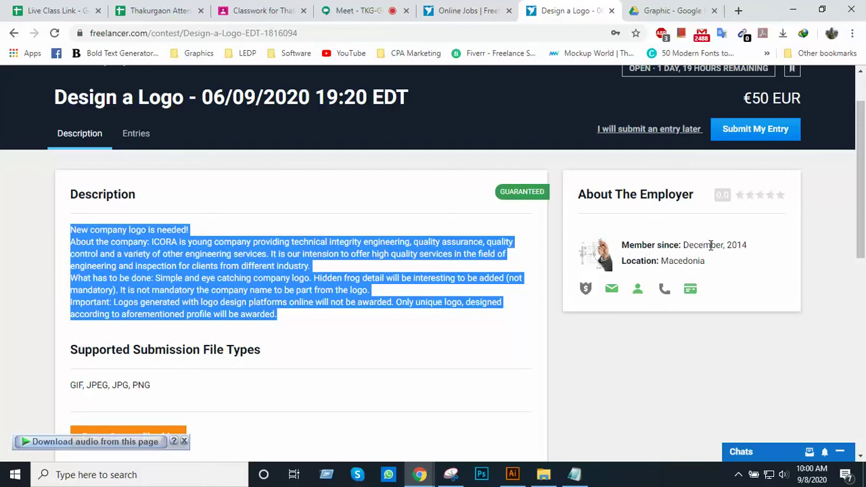
Highlight the employer's member-since date 'December, 2014' and location 'Macedonia'
{"action": "left_click_drag", "start_coordinate": [684, 247], "coordinate": [748, 248]}
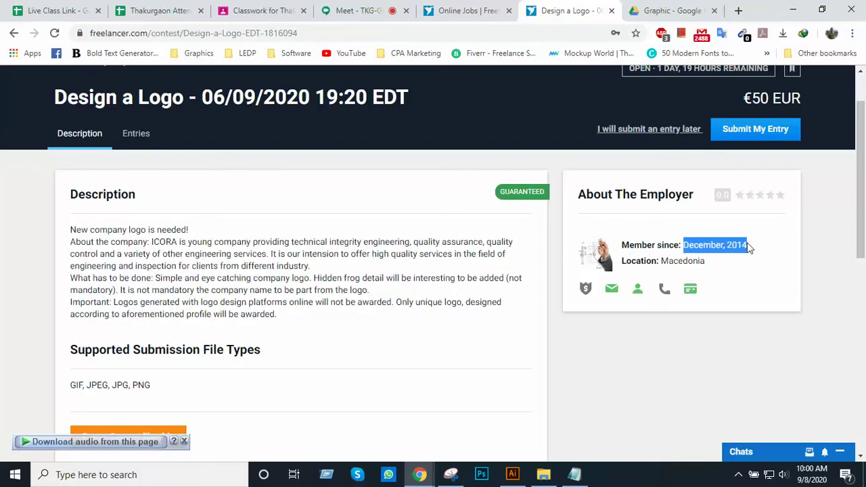
{"action": "left_click_drag", "start_coordinate": [663, 263], "coordinate": [711, 267]}
{"action": "left_click", "coordinate": [661, 265]}
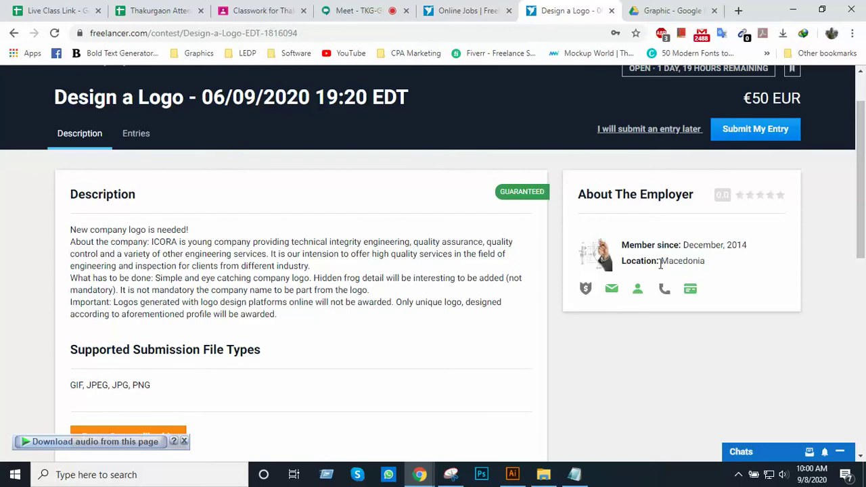
{"action": "left_click_drag", "start_coordinate": [657, 264], "coordinate": [722, 269]}
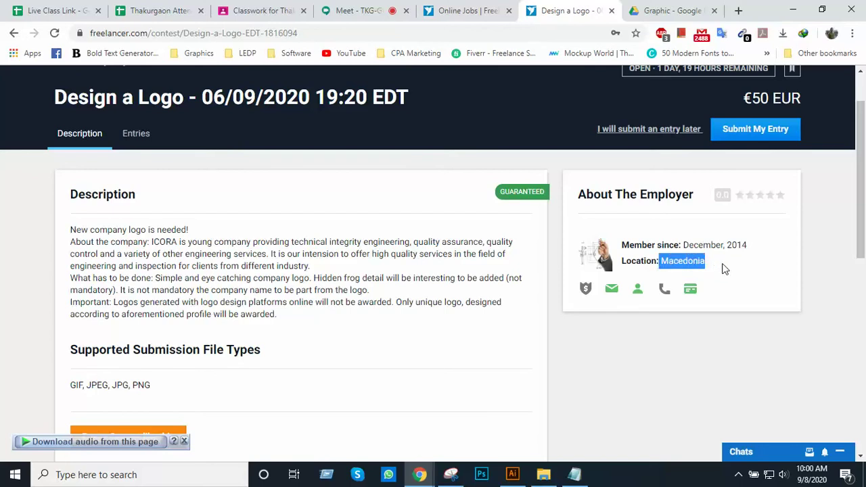
Show the employer's star rating breakdown and scroll through the contest page
{"action": "mouse_move", "coordinate": [774, 194]}
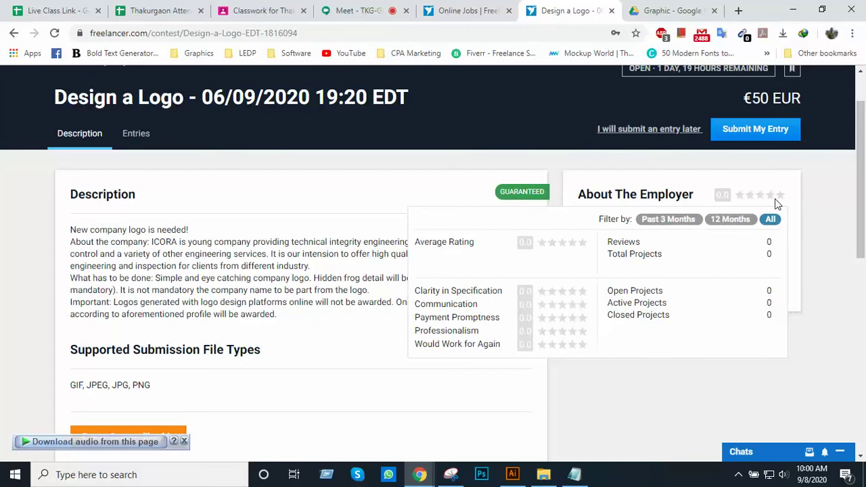
{"action": "scroll", "coordinate": [704, 264], "scroll_direction": "down", "scroll_amount": 1}
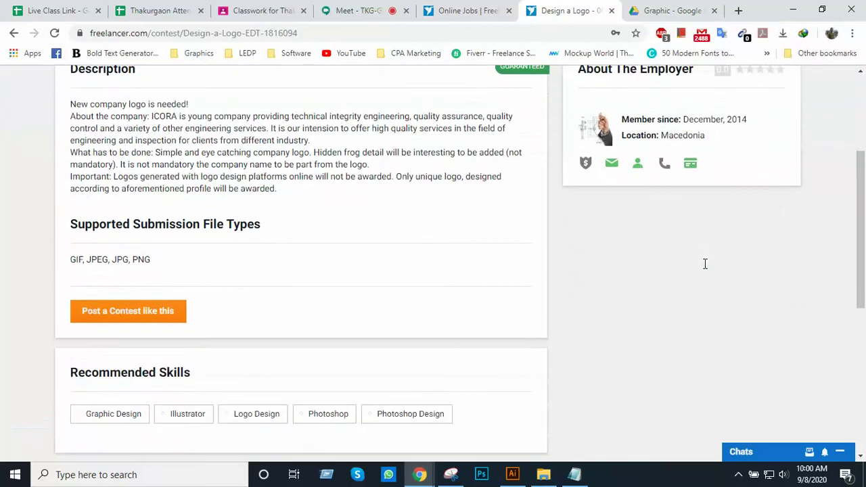
{"action": "scroll", "coordinate": [627, 244], "scroll_direction": "up", "scroll_amount": 3}
{"action": "scroll", "coordinate": [619, 293], "scroll_direction": "down", "scroll_amount": 1}
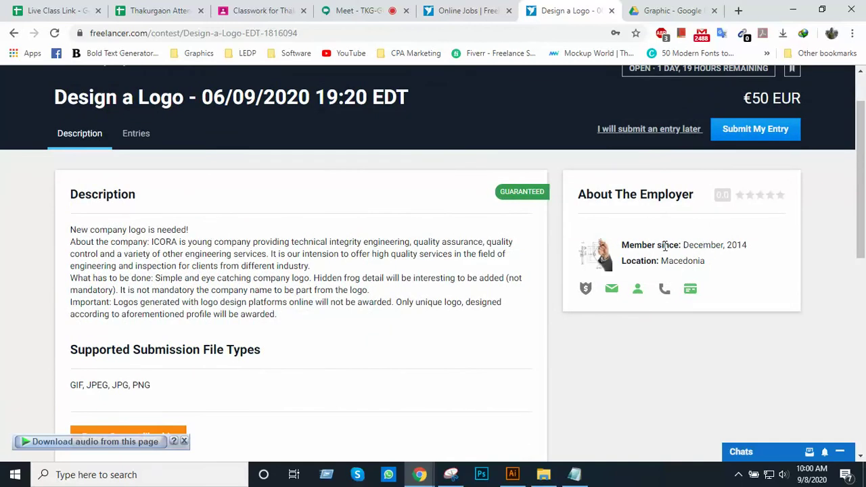
{"action": "scroll", "coordinate": [665, 247], "scroll_direction": "down", "scroll_amount": 1}
{"action": "scroll", "coordinate": [541, 276], "scroll_direction": "up", "scroll_amount": 2}
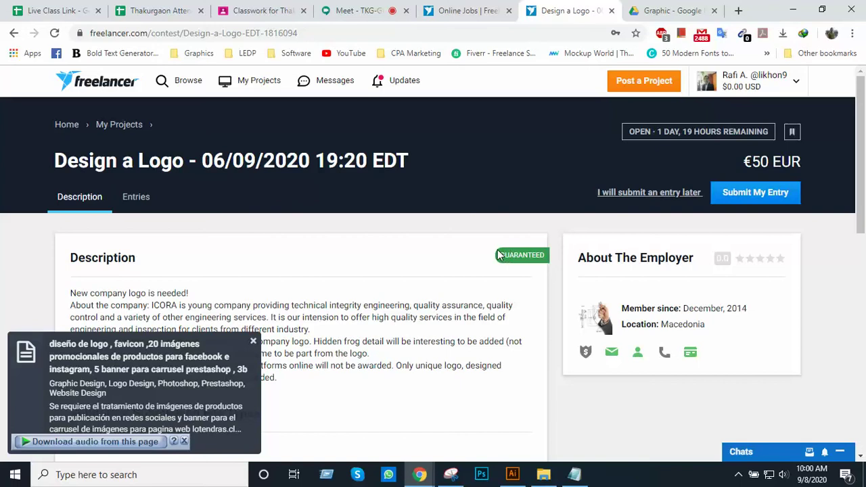
{"action": "scroll", "coordinate": [547, 261], "scroll_direction": "down", "scroll_amount": 1}
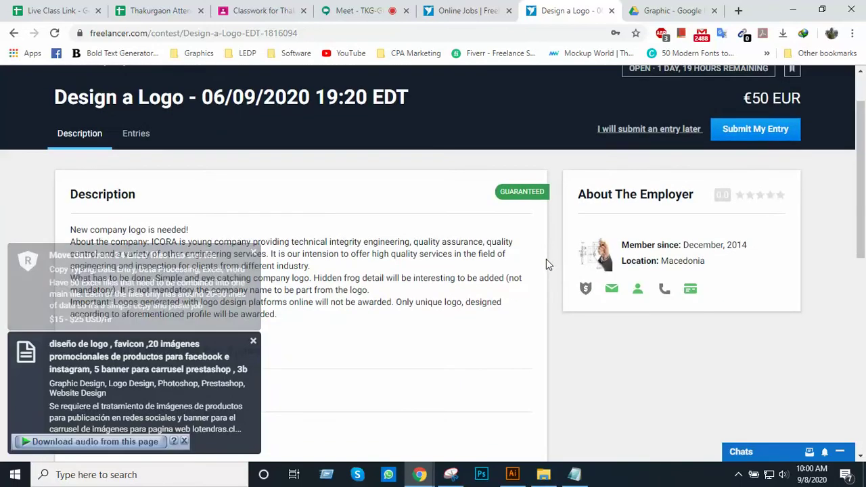
{"action": "scroll", "coordinate": [546, 260], "scroll_direction": "up", "scroll_amount": 1}
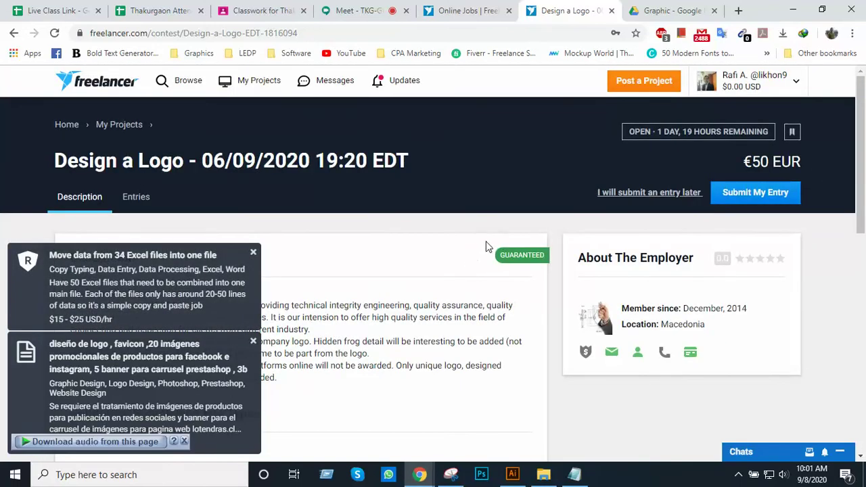
{"action": "scroll", "coordinate": [501, 244], "scroll_direction": "down", "scroll_amount": 1}
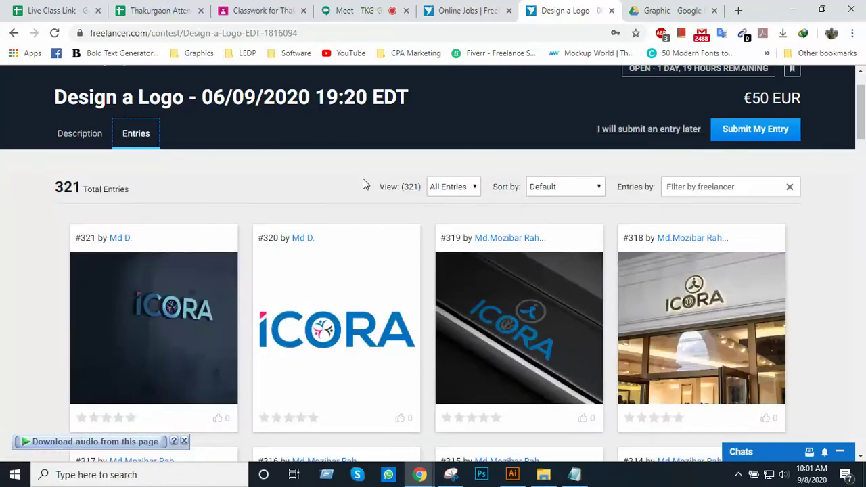
Switch back to the contest's Description tab and scroll through the ICORA brief
{"action": "scroll", "coordinate": [363, 178], "scroll_direction": "up", "scroll_amount": 1}
{"action": "left_click", "coordinate": [100, 206]}
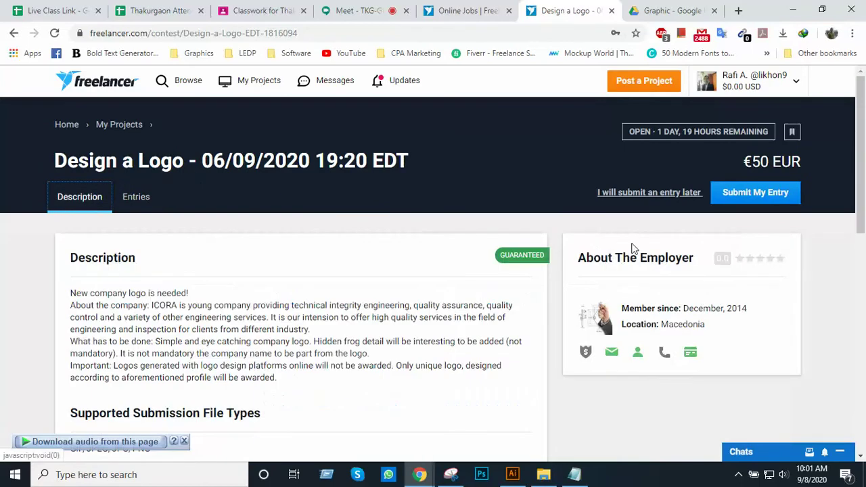
{"action": "scroll", "coordinate": [643, 247], "scroll_direction": "down", "scroll_amount": 2}
{"action": "scroll", "coordinate": [648, 254], "scroll_direction": "up", "scroll_amount": 2}
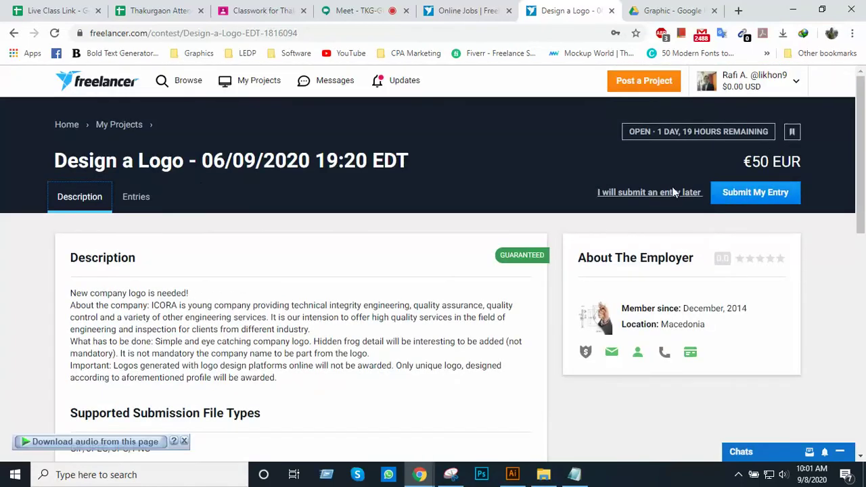
{"action": "scroll", "coordinate": [154, 286], "scroll_direction": "down", "scroll_amount": 1}
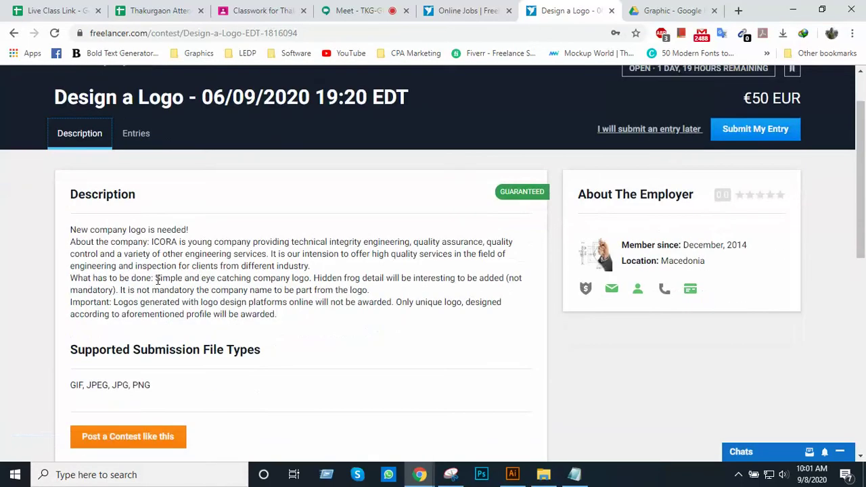
{"action": "scroll", "coordinate": [228, 280], "scroll_direction": "down", "scroll_amount": 1}
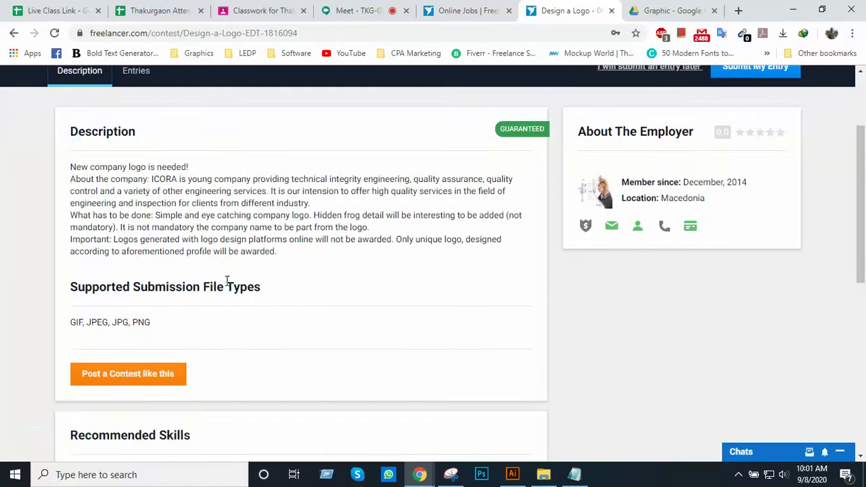
{"action": "scroll", "coordinate": [227, 280], "scroll_direction": "down", "scroll_amount": 2}
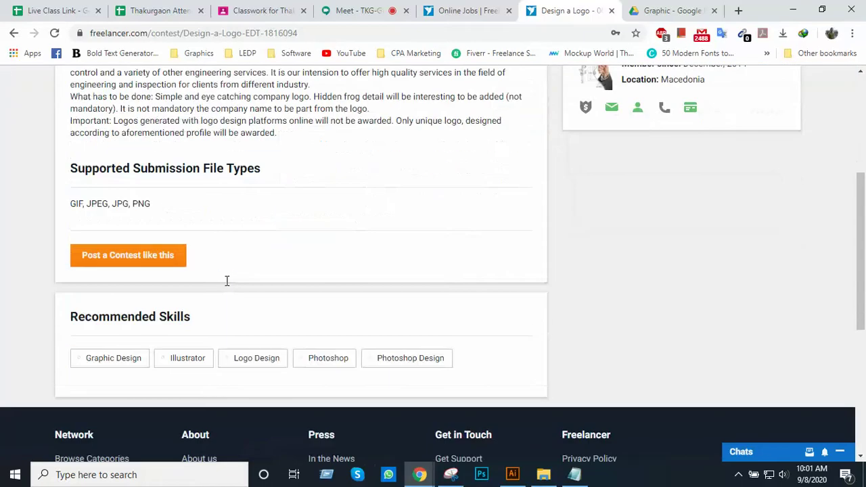
{"action": "scroll", "coordinate": [226, 280], "scroll_direction": "up", "scroll_amount": 4}
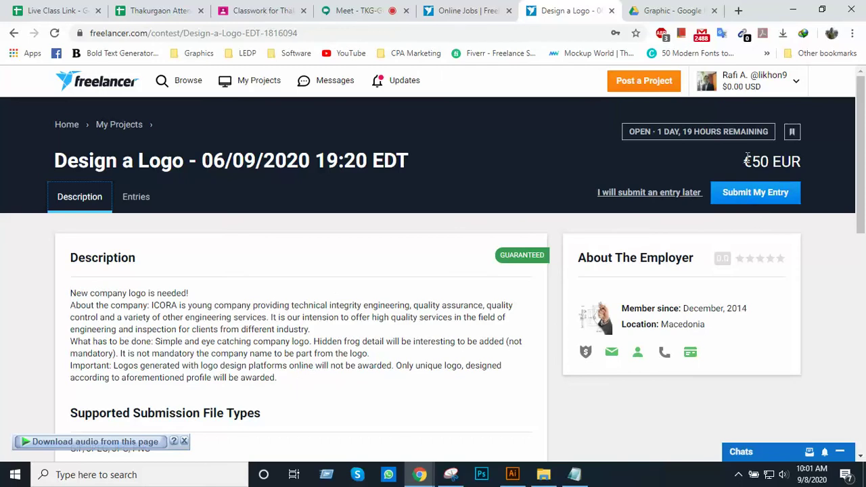
Highlight the €50 EUR prize amount on the brief
{"action": "left_click_drag", "start_coordinate": [747, 159], "coordinate": [790, 160]}
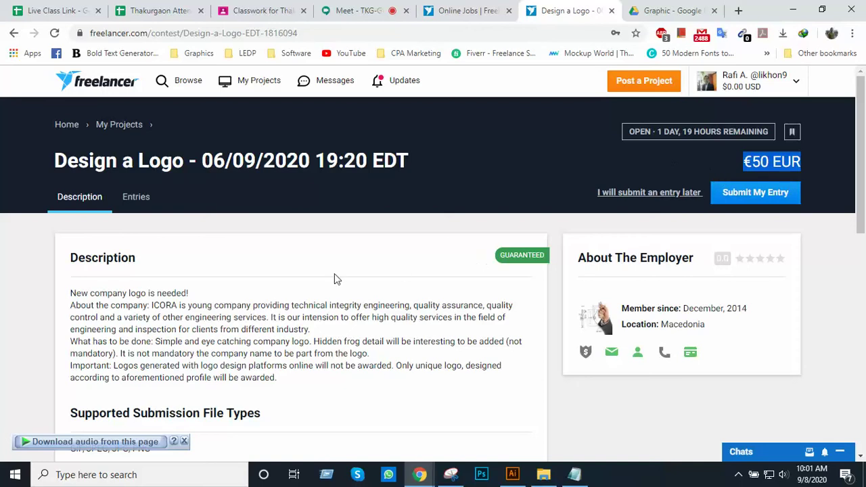
{"action": "scroll", "coordinate": [334, 273], "scroll_direction": "down", "scroll_amount": 2}
{"action": "scroll", "coordinate": [333, 272], "scroll_direction": "up", "scroll_amount": 2}
Show the Entries tab and scroll through the 321 ICORA logo submissions
{"action": "left_click", "coordinate": [133, 202]}
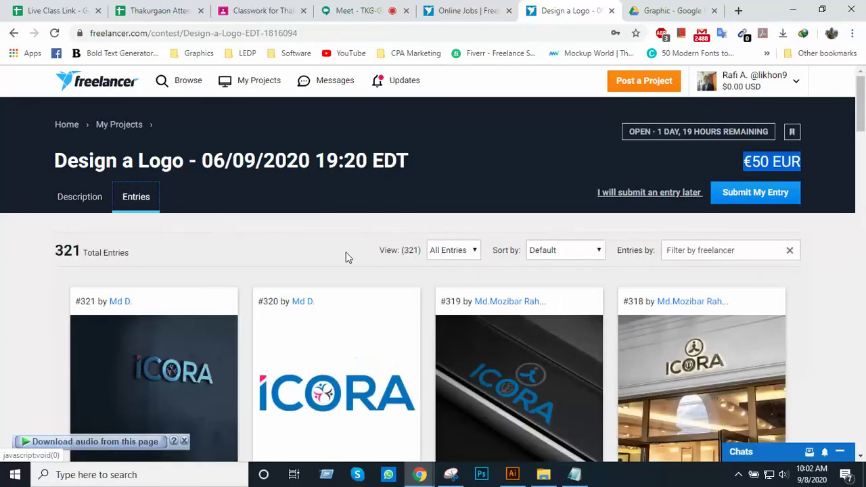
{"action": "scroll", "coordinate": [346, 253], "scroll_direction": "down", "scroll_amount": 2}
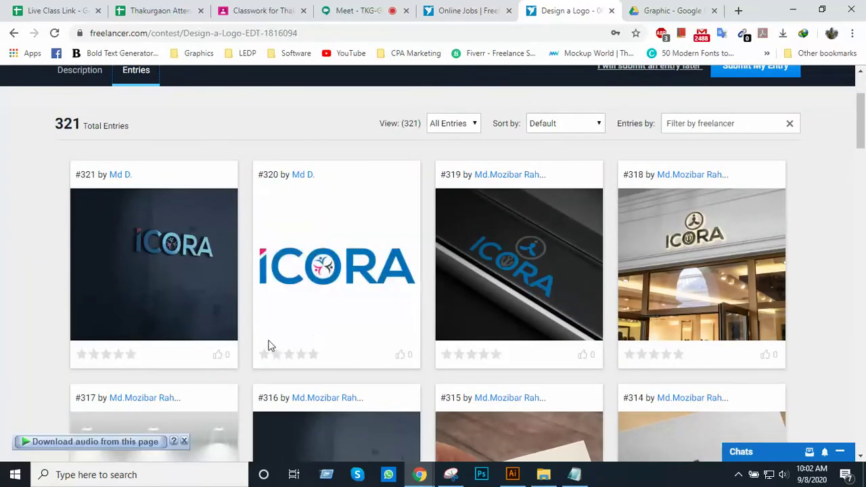
{"action": "scroll", "coordinate": [352, 289], "scroll_direction": "down", "scroll_amount": 1}
{"action": "scroll", "coordinate": [395, 282], "scroll_direction": "down", "scroll_amount": 4}
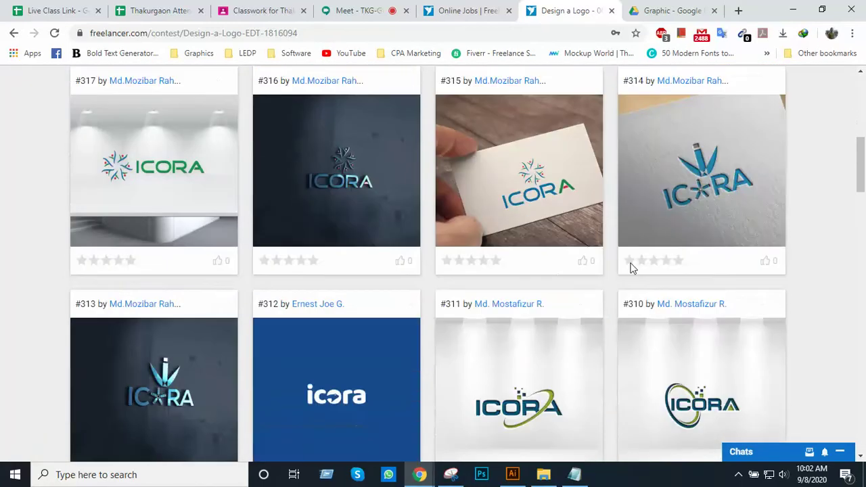
{"action": "scroll", "coordinate": [626, 267], "scroll_direction": "down", "scroll_amount": 2}
{"action": "scroll", "coordinate": [625, 266], "scroll_direction": "down", "scroll_amount": 5}
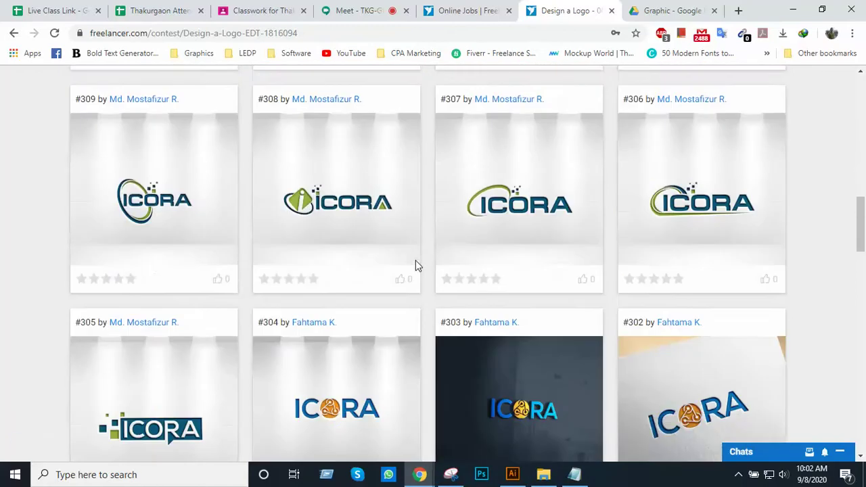
{"action": "scroll", "coordinate": [318, 322], "scroll_direction": "up", "scroll_amount": 3}
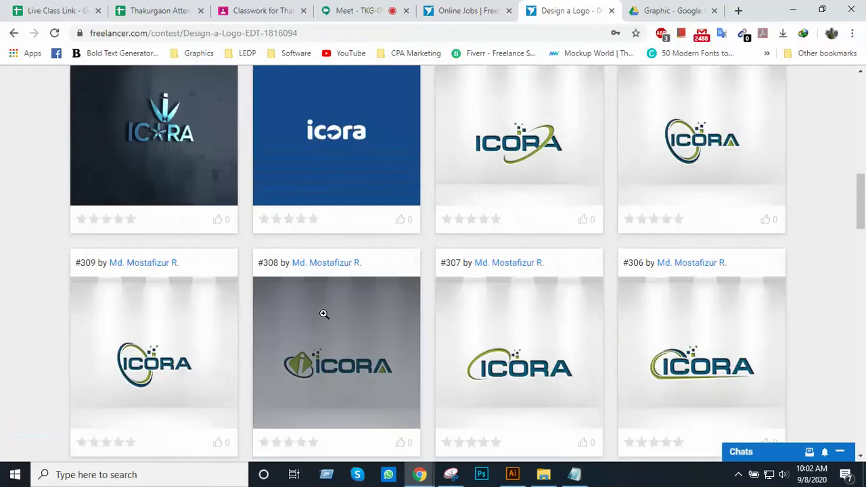
{"action": "scroll", "coordinate": [291, 354], "scroll_direction": "up", "scroll_amount": 7}
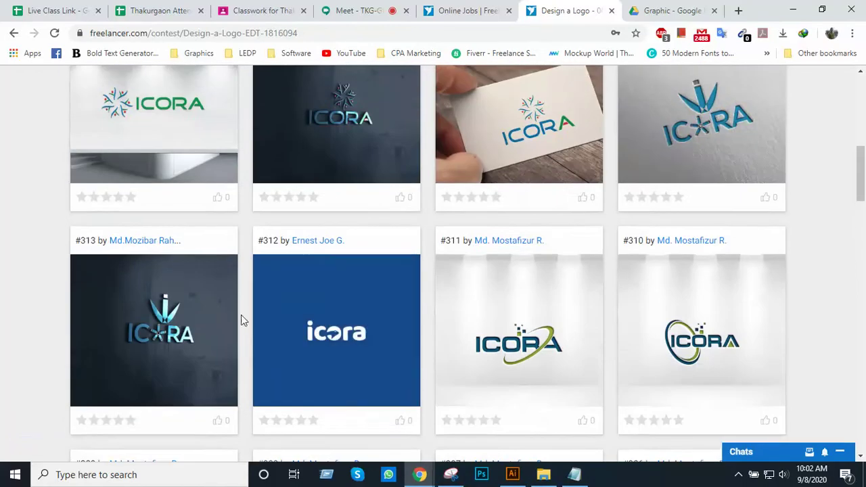
{"action": "scroll", "coordinate": [366, 291], "scroll_direction": "up", "scroll_amount": 3}
{"action": "scroll", "coordinate": [624, 265], "scroll_direction": "down", "scroll_amount": 4}
{"action": "scroll", "coordinate": [687, 203], "scroll_direction": "down", "scroll_amount": 11}
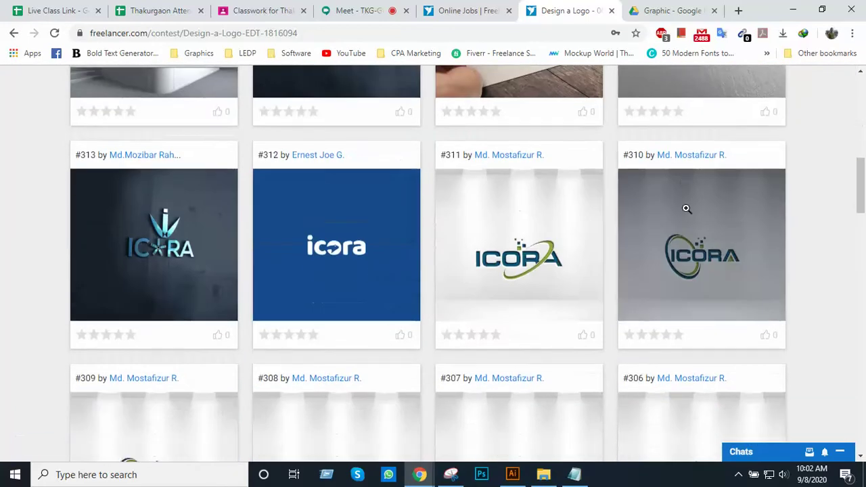
{"action": "scroll", "coordinate": [684, 207], "scroll_direction": "down", "scroll_amount": 5}
{"action": "scroll", "coordinate": [568, 234], "scroll_direction": "up", "scroll_amount": 5}
{"action": "scroll", "coordinate": [567, 230], "scroll_direction": "up", "scroll_amount": 16}
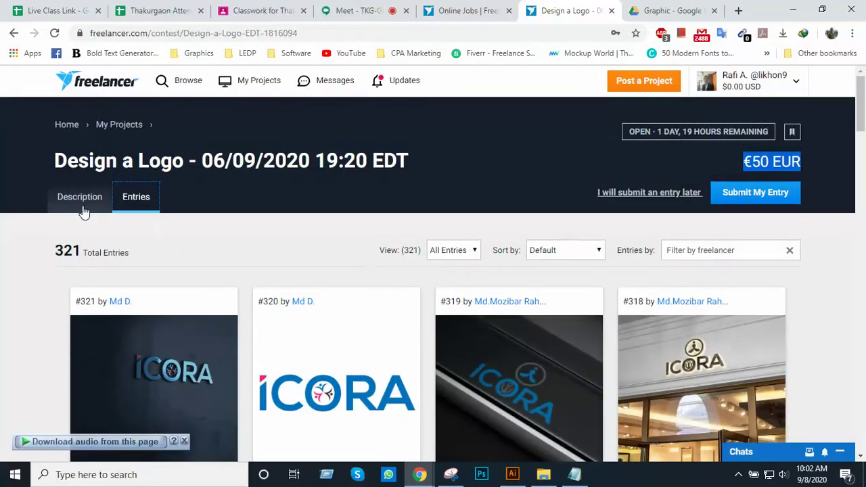
Flip to Description and back to Entries, then right-click entry #311's designer link
{"action": "left_click", "coordinate": [79, 197]}
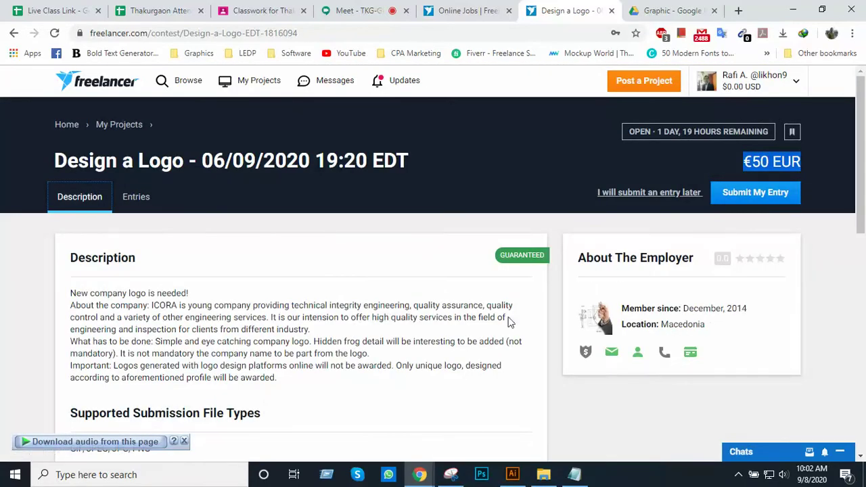
{"action": "left_click", "coordinate": [137, 199]}
{"action": "scroll", "coordinate": [378, 264], "scroll_direction": "down", "scroll_amount": 2}
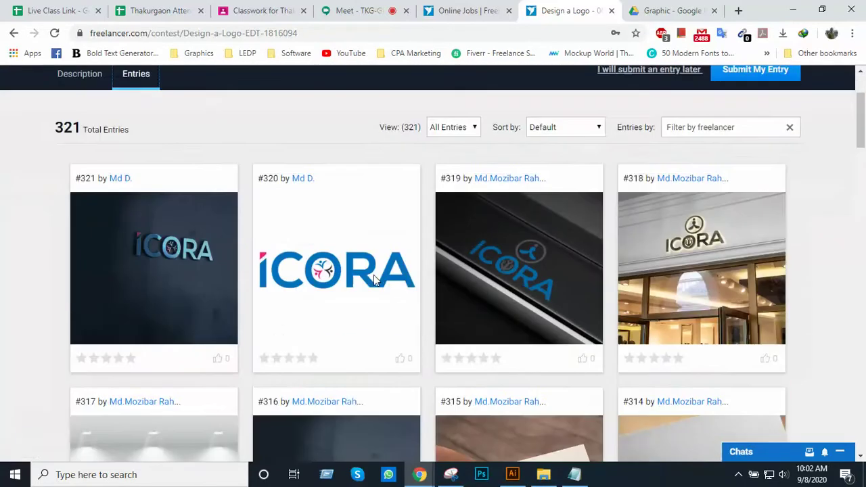
{"action": "scroll", "coordinate": [374, 275], "scroll_direction": "down", "scroll_amount": 4}
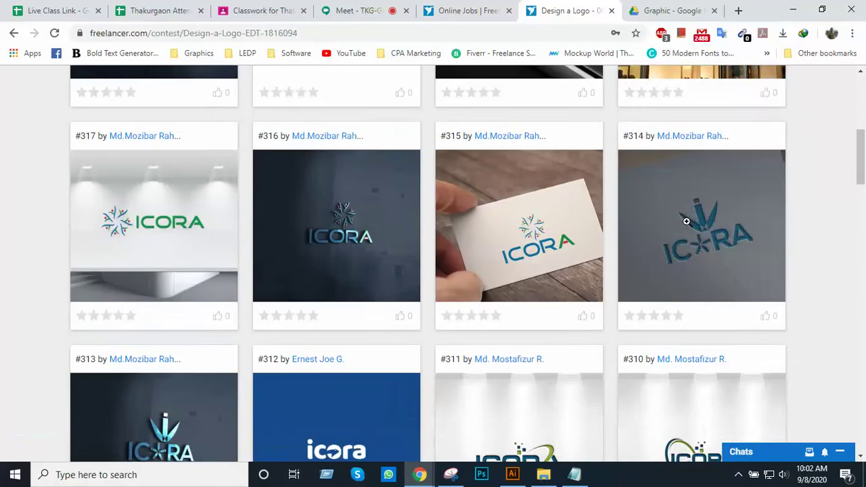
{"action": "scroll", "coordinate": [534, 250], "scroll_direction": "down", "scroll_amount": 3}
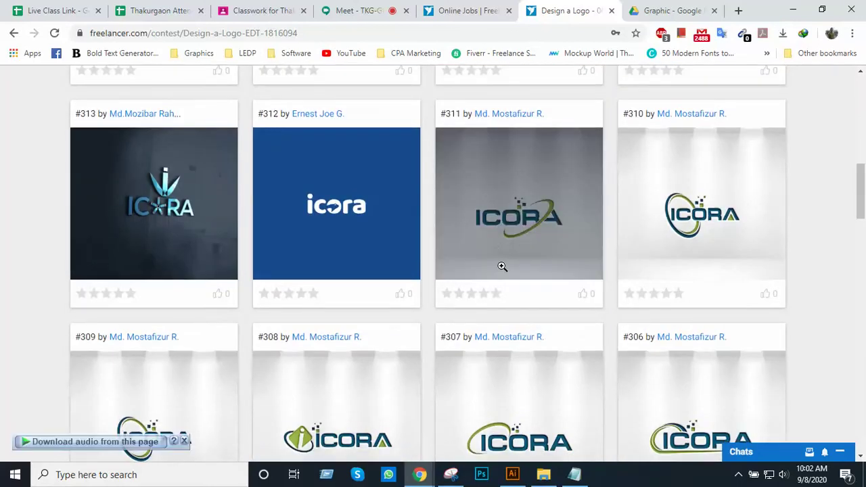
{"action": "scroll", "coordinate": [504, 267], "scroll_direction": "up", "scroll_amount": 5}
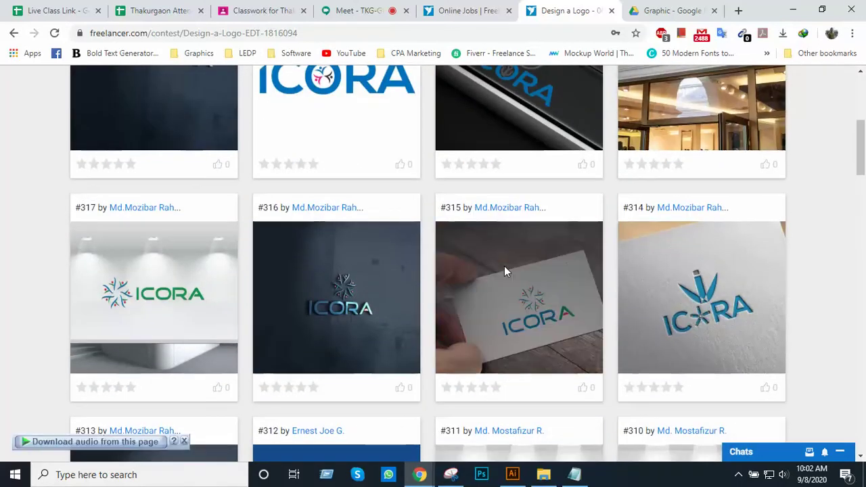
{"action": "scroll", "coordinate": [504, 271], "scroll_direction": "down", "scroll_amount": 1}
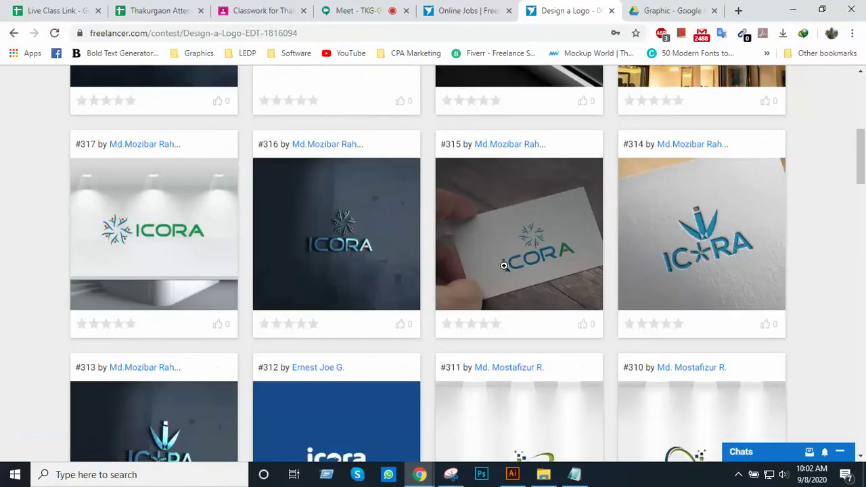
{"action": "right_click", "coordinate": [520, 370]}
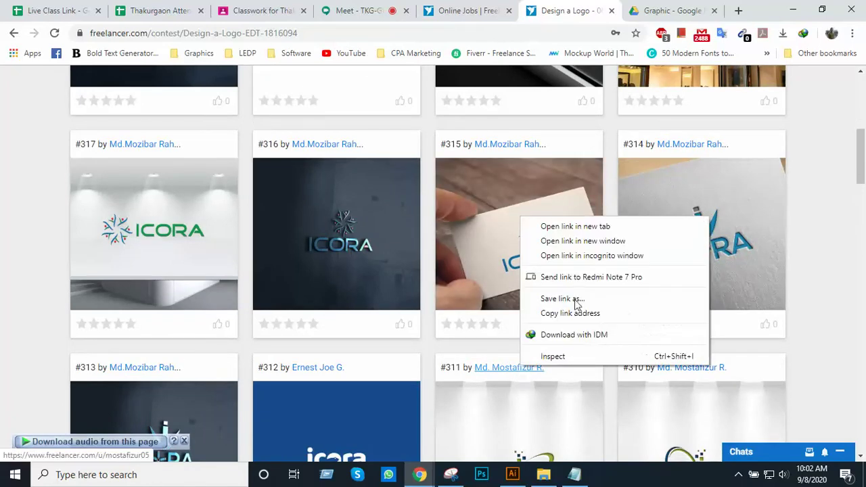
{"action": "left_click", "coordinate": [603, 223]}
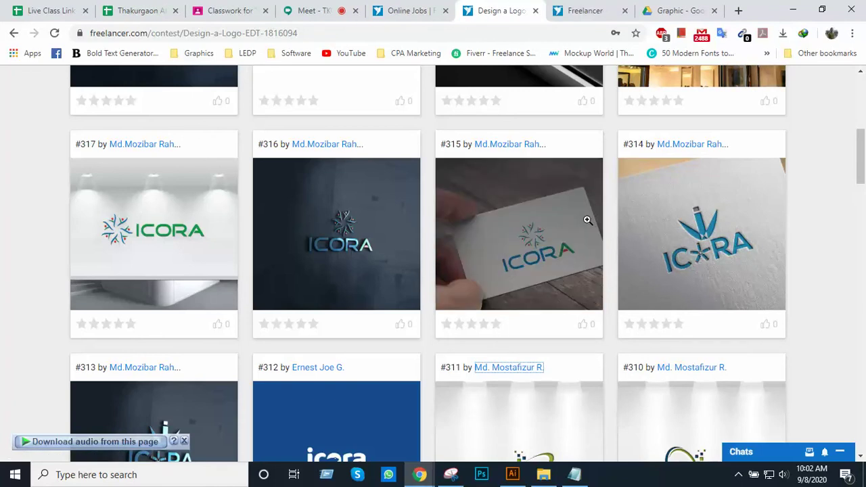
{"action": "left_click", "coordinate": [593, 12]}
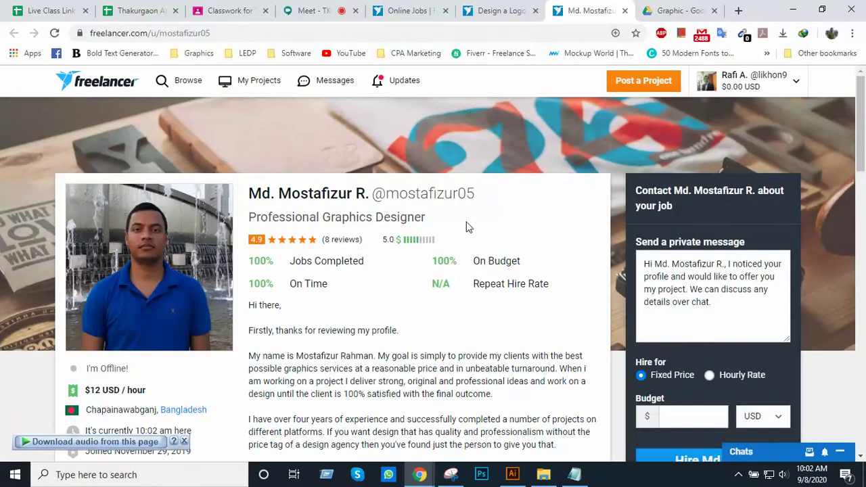
{"action": "scroll", "coordinate": [466, 227], "scroll_direction": "down", "scroll_amount": 1}
{"action": "scroll", "coordinate": [541, 135], "scroll_direction": "up", "scroll_amount": 1}
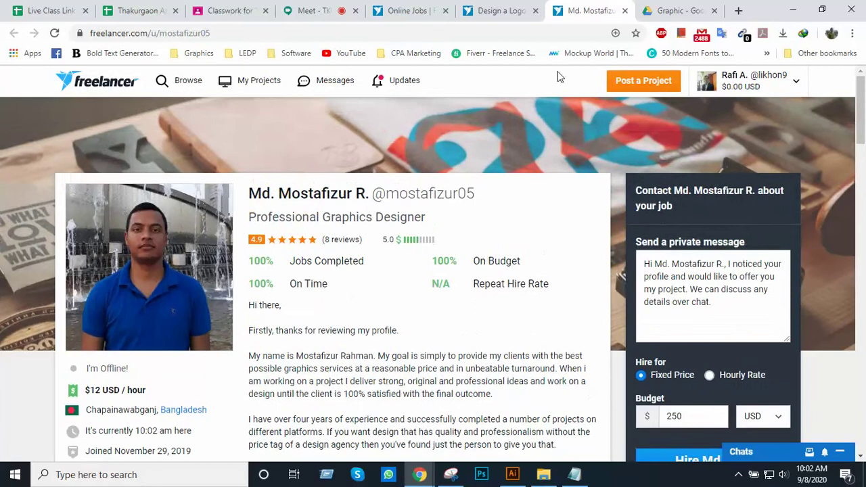
{"action": "left_click", "coordinate": [624, 11]}
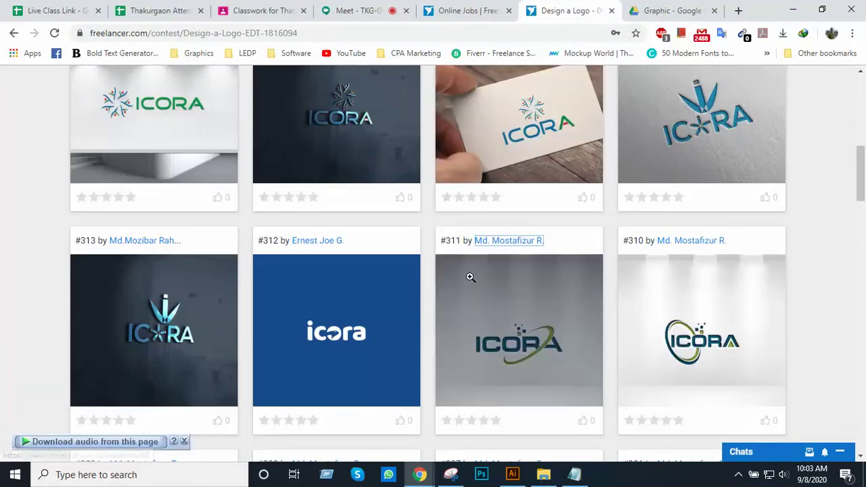
{"action": "scroll", "coordinate": [472, 270], "scroll_direction": "up", "scroll_amount": 8}
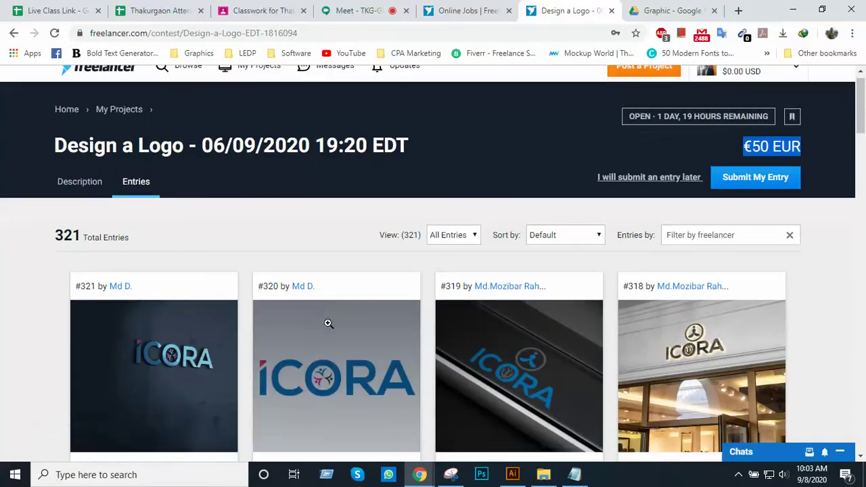
{"action": "scroll", "coordinate": [324, 323], "scroll_direction": "down", "scroll_amount": 3}
{"action": "scroll", "coordinate": [452, 255], "scroll_direction": "down", "scroll_amount": 3}
{"action": "scroll", "coordinate": [518, 239], "scroll_direction": "down", "scroll_amount": 6}
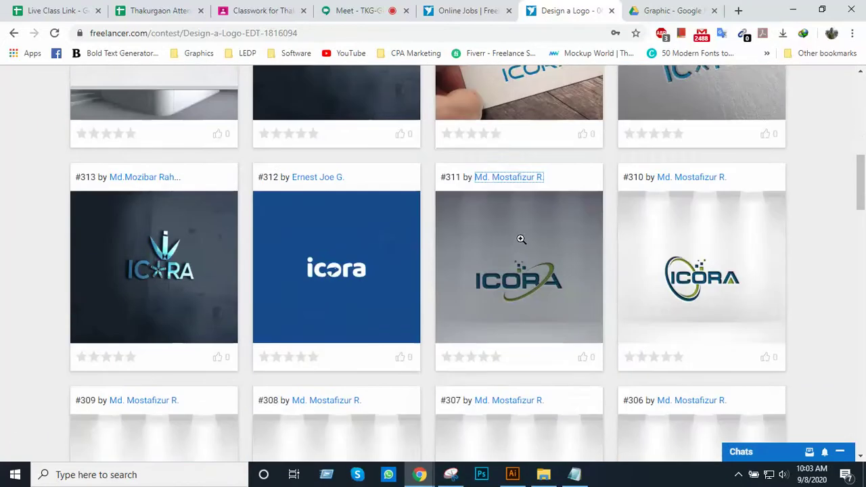
{"action": "scroll", "coordinate": [518, 240], "scroll_direction": "up", "scroll_amount": 5}
{"action": "scroll", "coordinate": [504, 240], "scroll_direction": "up", "scroll_amount": 6}
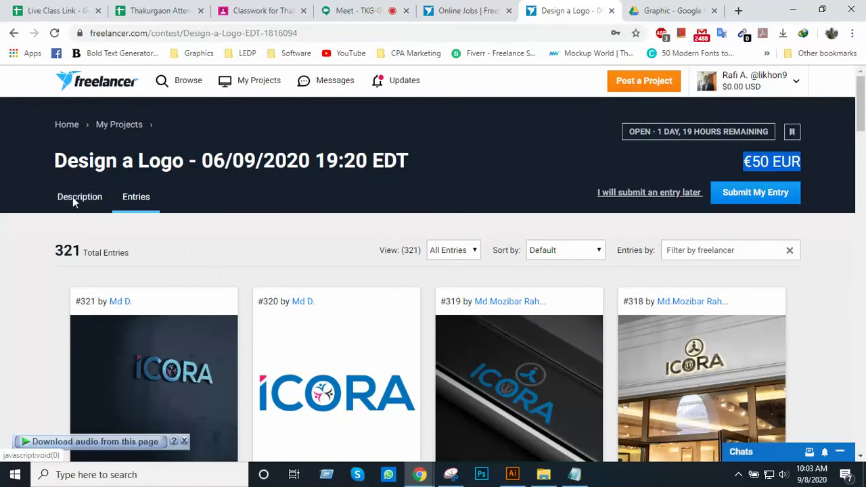
{"action": "left_click", "coordinate": [72, 197]}
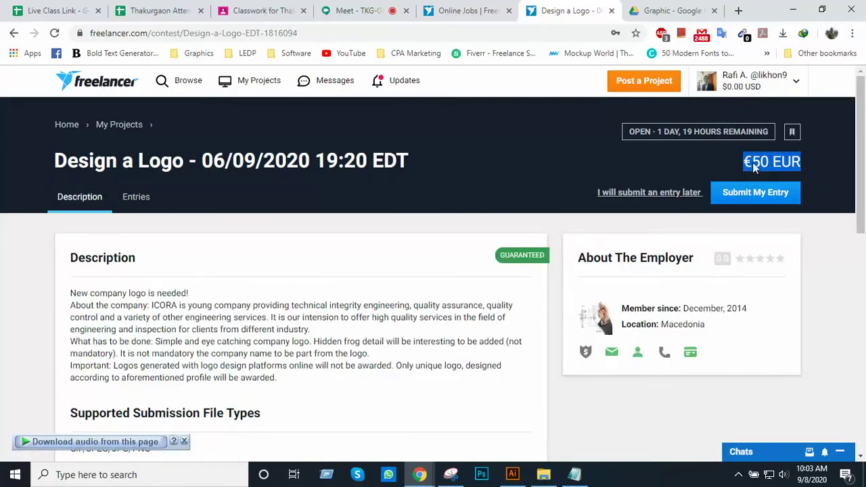
{"action": "left_click", "coordinate": [808, 286]}
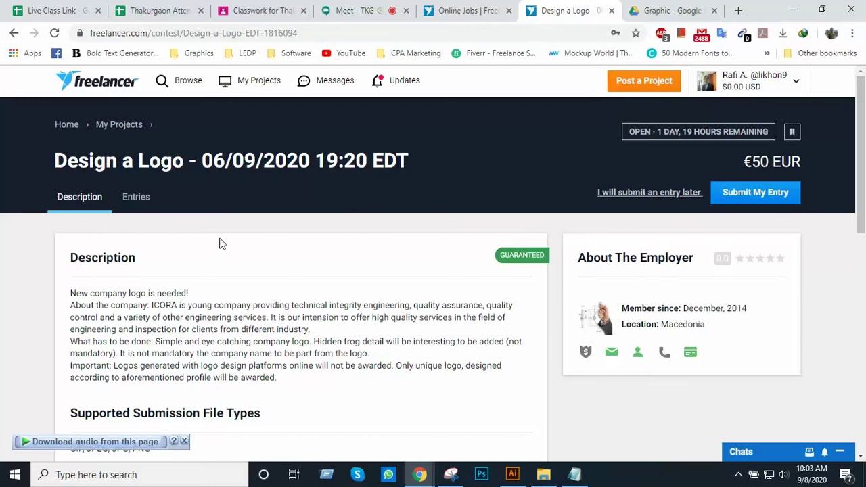
{"action": "left_click", "coordinate": [125, 199]}
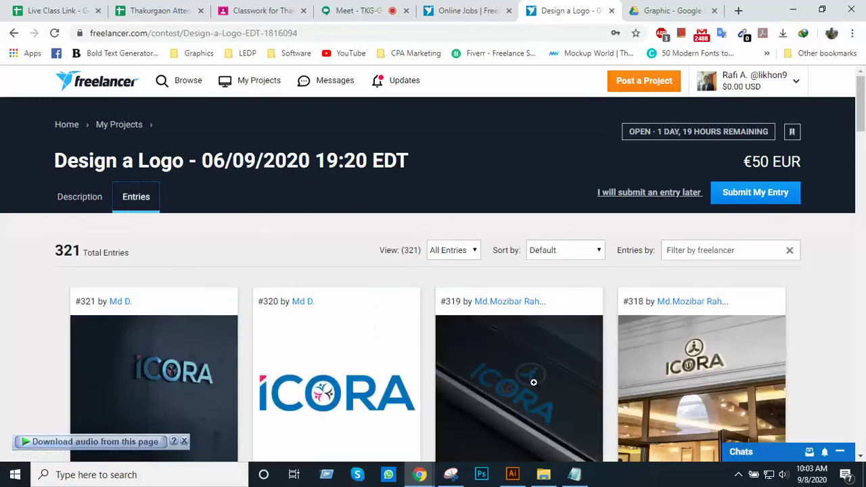
{"action": "scroll", "coordinate": [521, 384], "scroll_direction": "down", "scroll_amount": 2}
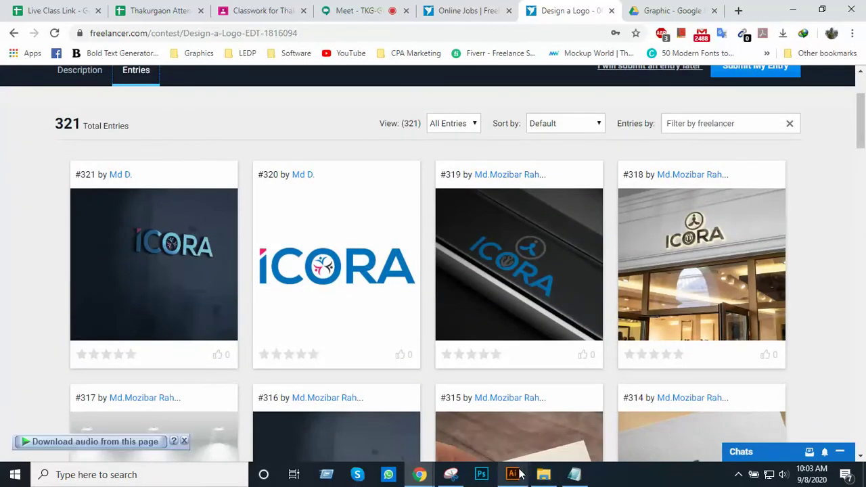
{"action": "mouse_move", "coordinate": [520, 474]}
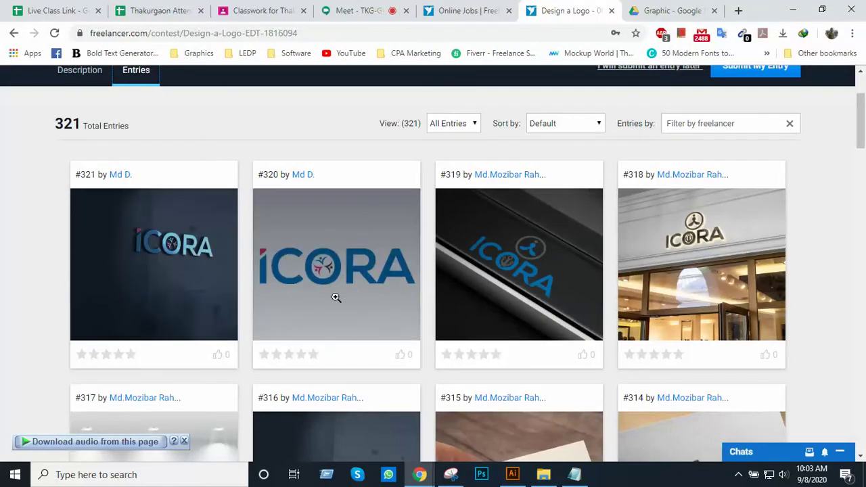
{"action": "scroll", "coordinate": [399, 264], "scroll_direction": "up", "scroll_amount": 2}
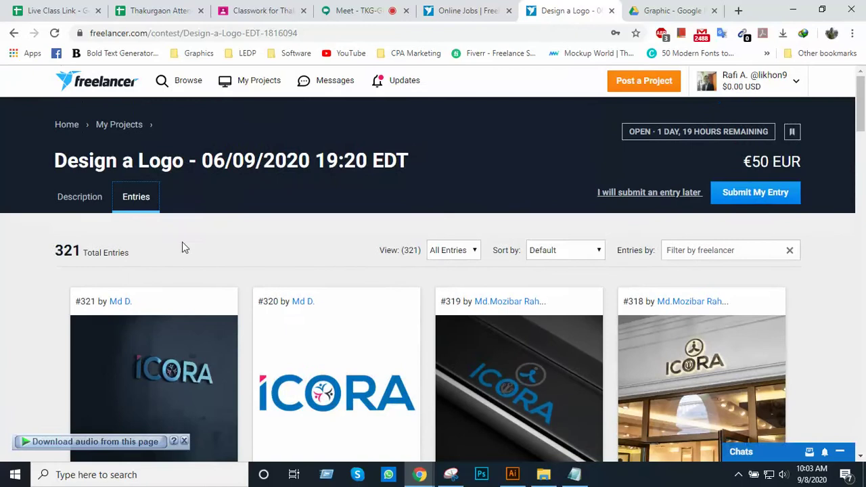
{"action": "left_click", "coordinate": [96, 199]}
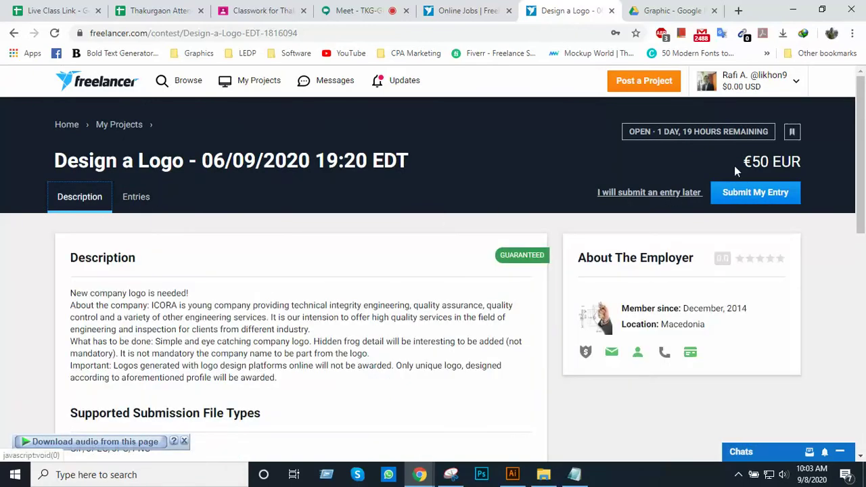
{"action": "left_click", "coordinate": [139, 201]}
{"action": "scroll", "coordinate": [351, 320], "scroll_direction": "down", "scroll_amount": 2}
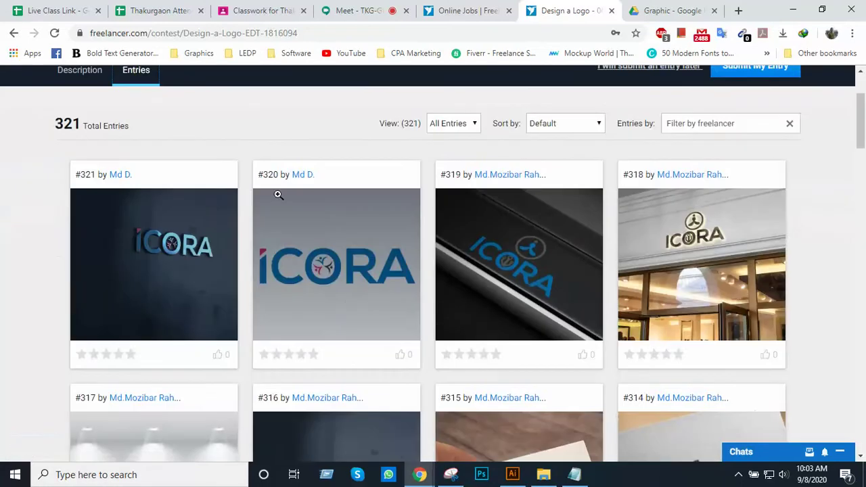
{"action": "right_click", "coordinate": [308, 177]}
{"action": "left_click", "coordinate": [329, 145]}
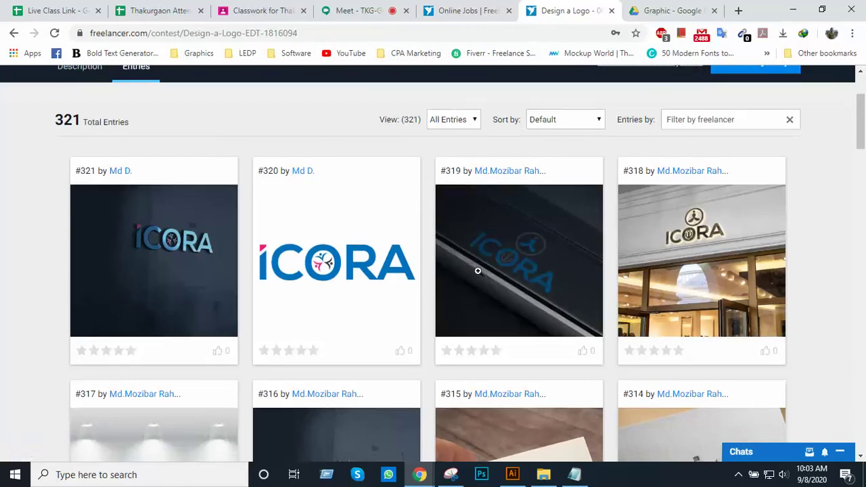
{"action": "scroll", "coordinate": [514, 263], "scroll_direction": "down", "scroll_amount": 3}
{"action": "scroll", "coordinate": [566, 257], "scroll_direction": "up", "scroll_amount": 1}
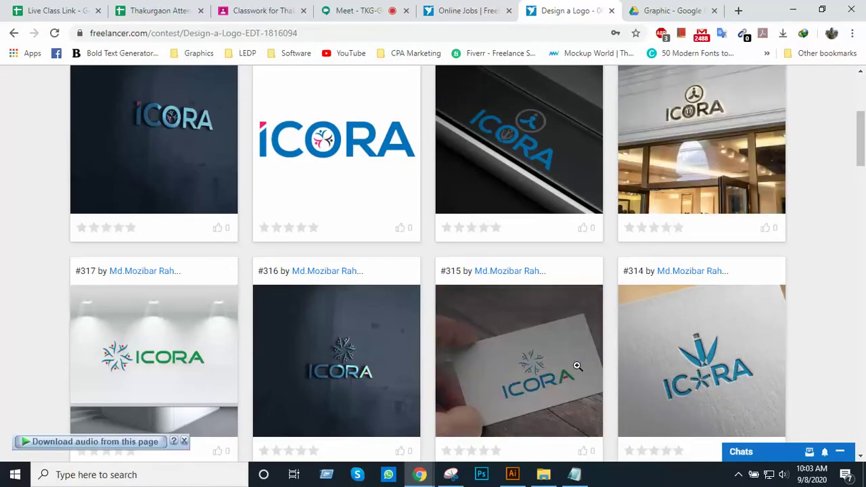
{"action": "scroll", "coordinate": [519, 359], "scroll_direction": "down", "scroll_amount": 2}
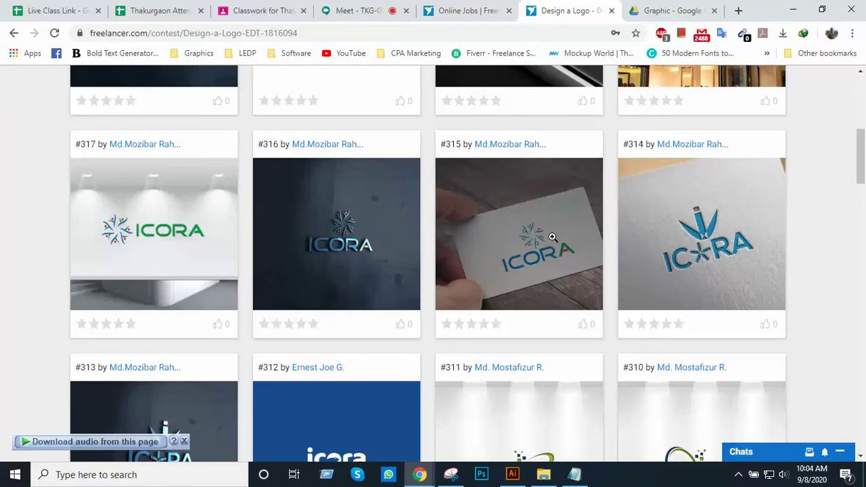
{"action": "scroll", "coordinate": [553, 237], "scroll_direction": "up", "scroll_amount": 4}
{"action": "scroll", "coordinate": [661, 280], "scroll_direction": "down", "scroll_amount": 2}
{"action": "scroll", "coordinate": [662, 280], "scroll_direction": "down", "scroll_amount": 3}
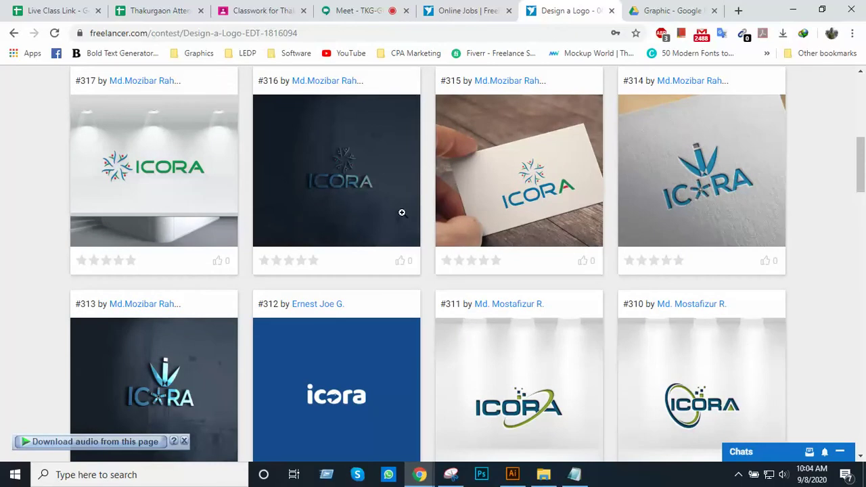
{"action": "scroll", "coordinate": [420, 242], "scroll_direction": "up", "scroll_amount": 3}
{"action": "scroll", "coordinate": [424, 253], "scroll_direction": "down", "scroll_amount": 1}
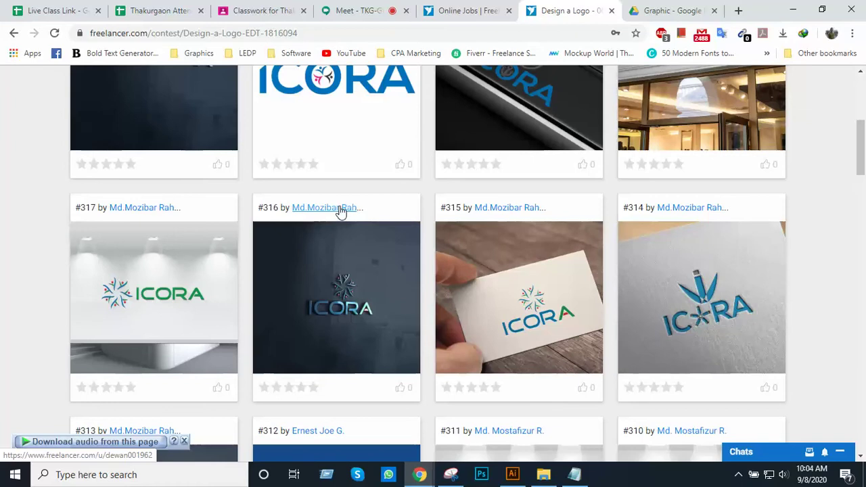
{"action": "scroll", "coordinate": [372, 246], "scroll_direction": "down", "scroll_amount": 4}
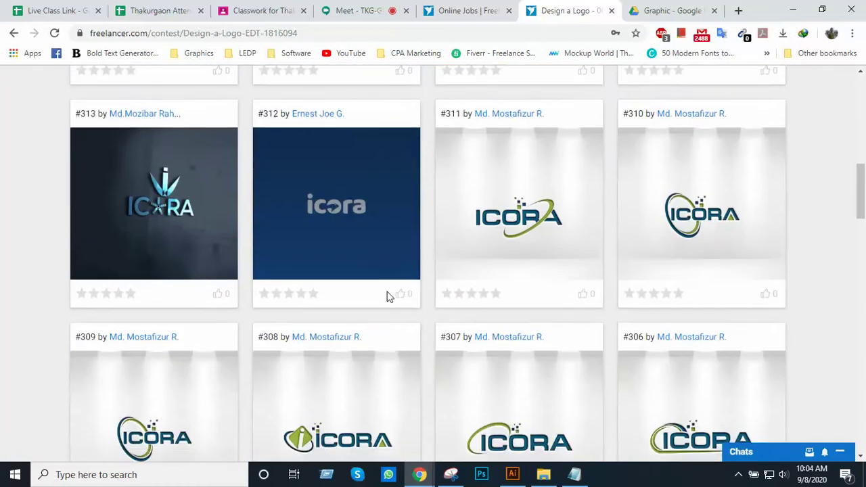
{"action": "scroll", "coordinate": [388, 300], "scroll_direction": "up", "scroll_amount": 1}
{"action": "scroll", "coordinate": [387, 300], "scroll_direction": "down", "scroll_amount": 1}
{"action": "scroll", "coordinate": [387, 300], "scroll_direction": "up", "scroll_amount": 3}
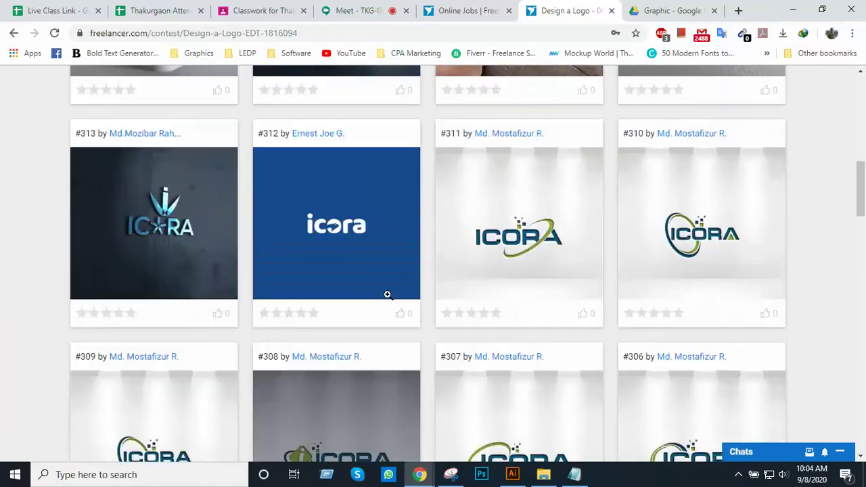
{"action": "scroll", "coordinate": [388, 295], "scroll_direction": "up", "scroll_amount": 3}
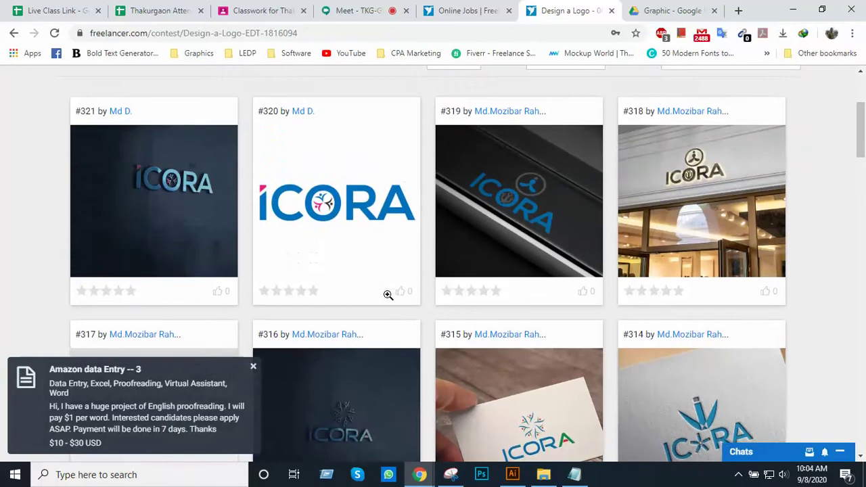
{"action": "scroll", "coordinate": [388, 301], "scroll_direction": "up", "scroll_amount": 3}
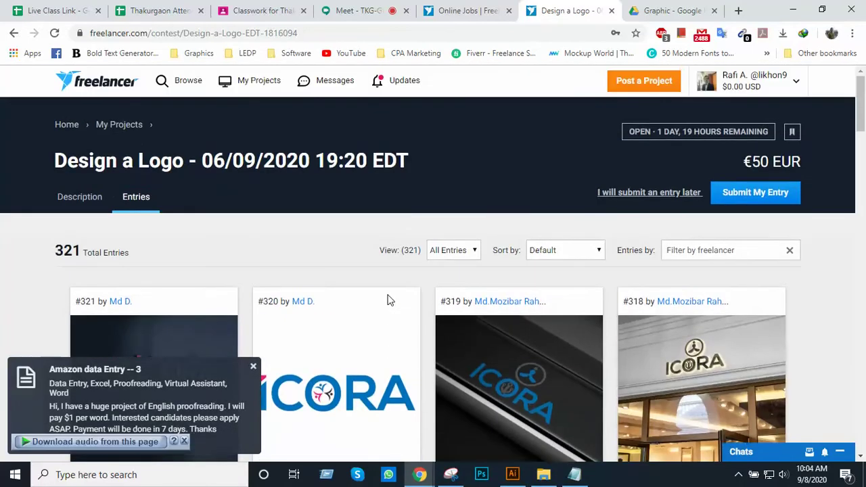
{"action": "scroll", "coordinate": [398, 306], "scroll_direction": "down", "scroll_amount": 2}
{"action": "scroll", "coordinate": [399, 306], "scroll_direction": "down", "scroll_amount": 3}
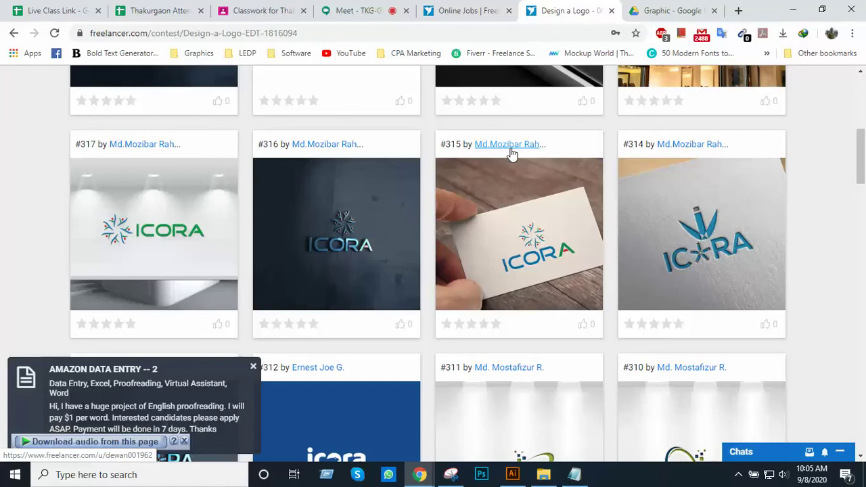
Go to the Freelancer dashboard via the logo, then bring up the Class 14 folder in File Explorer
{"action": "scroll", "coordinate": [512, 154], "scroll_direction": "up", "scroll_amount": 6}
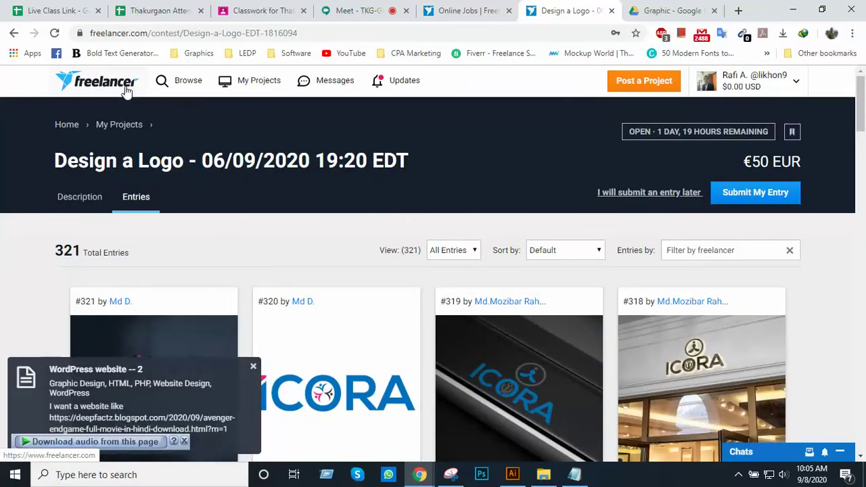
{"action": "left_click", "coordinate": [210, 90]}
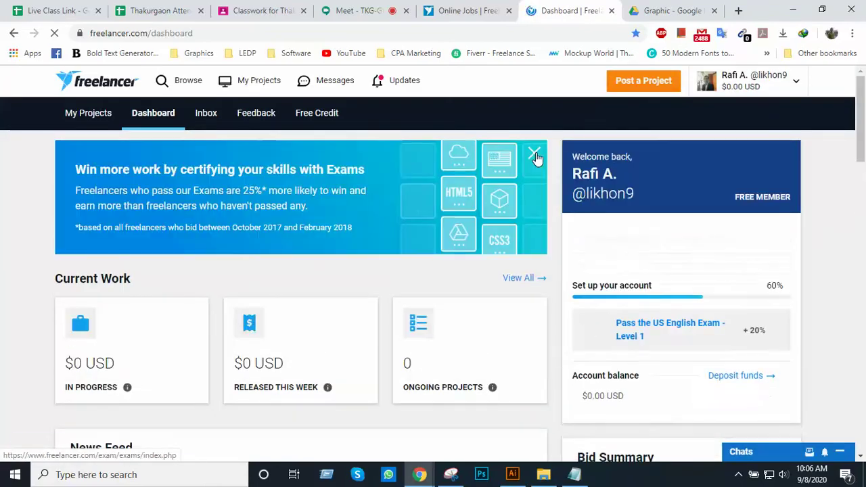
{"action": "left_click", "coordinate": [738, 474]}
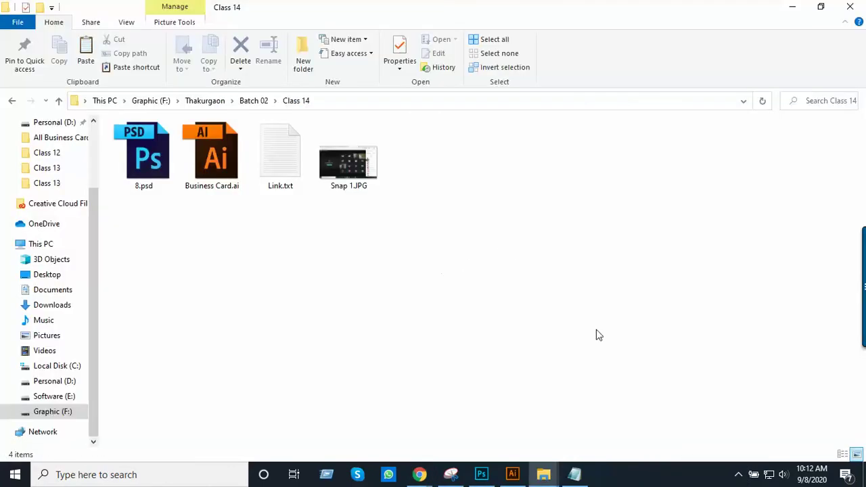
Bring the Google Meet class window forward from Chrome in the taskbar tray
{"action": "left_click", "coordinate": [738, 474]}
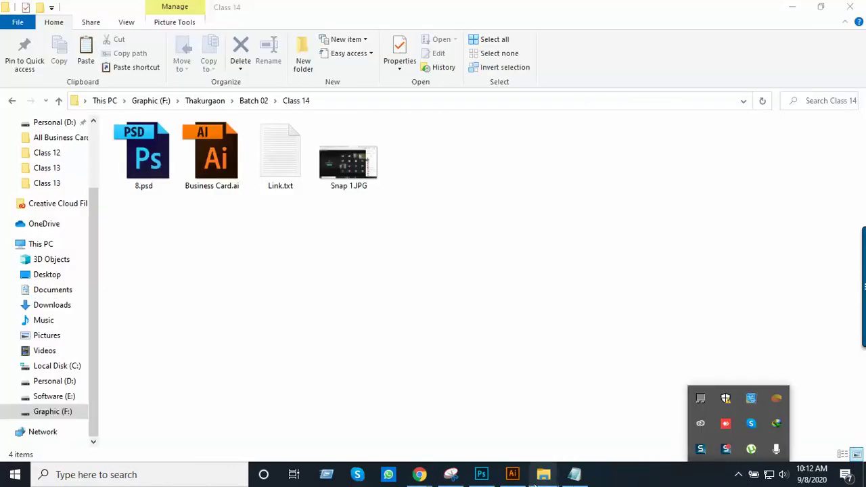
{"action": "mouse_move", "coordinate": [415, 471]}
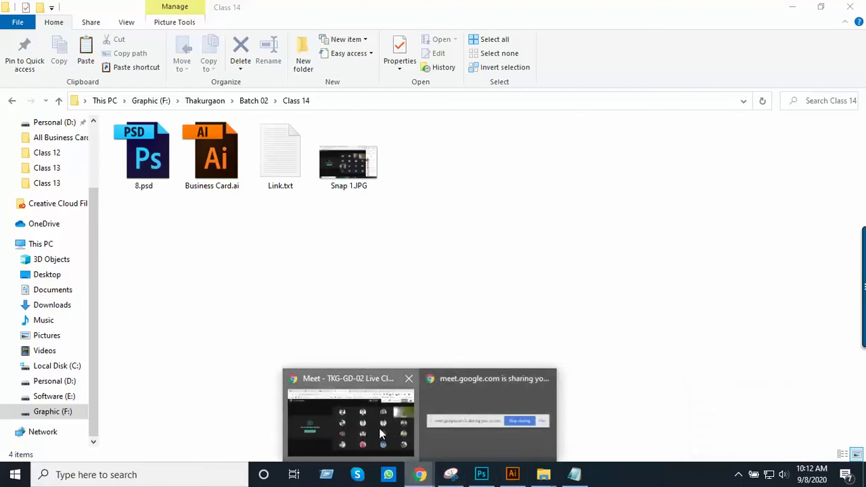
{"action": "left_click", "coordinate": [350, 416]}
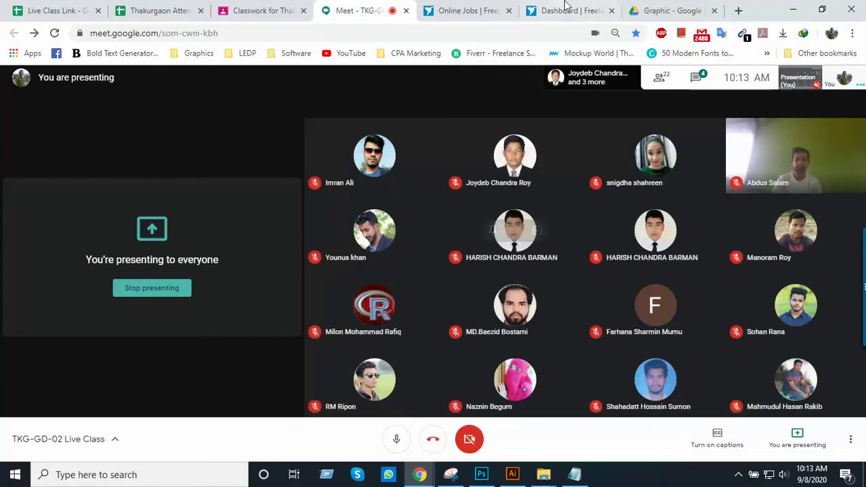
Switch to the Freelancer Dashboard tab and scroll over it briefly
{"action": "left_click", "coordinate": [553, 17]}
{"action": "scroll", "coordinate": [464, 238], "scroll_direction": "down", "scroll_amount": 1}
{"action": "scroll", "coordinate": [474, 217], "scroll_direction": "down", "scroll_amount": 2}
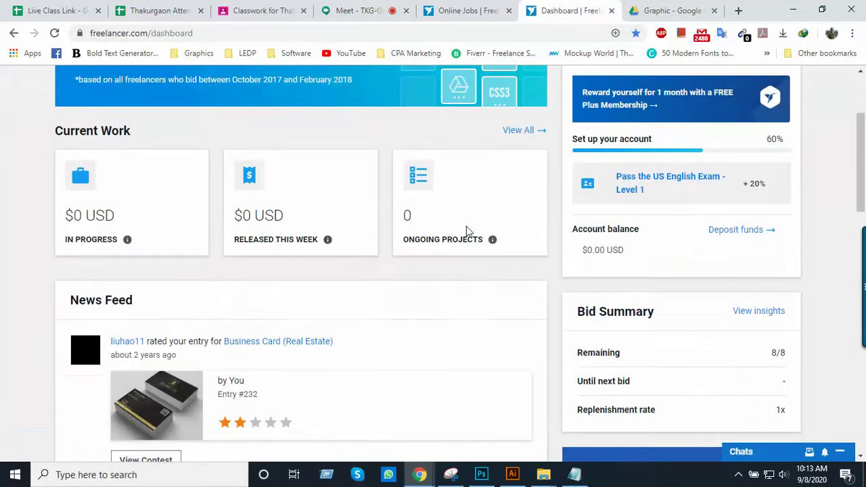
{"action": "scroll", "coordinate": [473, 216], "scroll_direction": "up", "scroll_amount": 3}
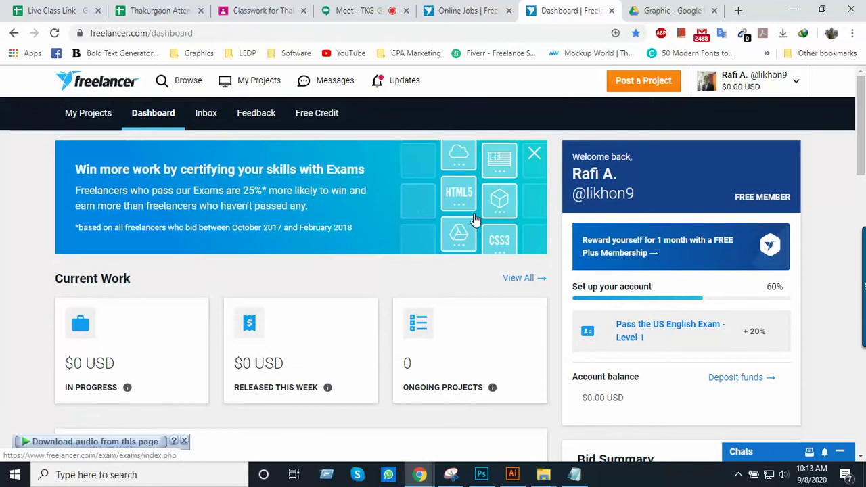
Return to the Online Jobs contest results and scroll down the guaranteed logo contests
{"action": "left_click", "coordinate": [498, 10]}
{"action": "scroll", "coordinate": [451, 155], "scroll_direction": "up", "scroll_amount": 5}
{"action": "scroll", "coordinate": [391, 153], "scroll_direction": "up", "scroll_amount": 4}
{"action": "scroll", "coordinate": [392, 220], "scroll_direction": "down", "scroll_amount": 1}
{"action": "scroll", "coordinate": [393, 216], "scroll_direction": "up", "scroll_amount": 1}
{"action": "scroll", "coordinate": [408, 203], "scroll_direction": "down", "scroll_amount": 2}
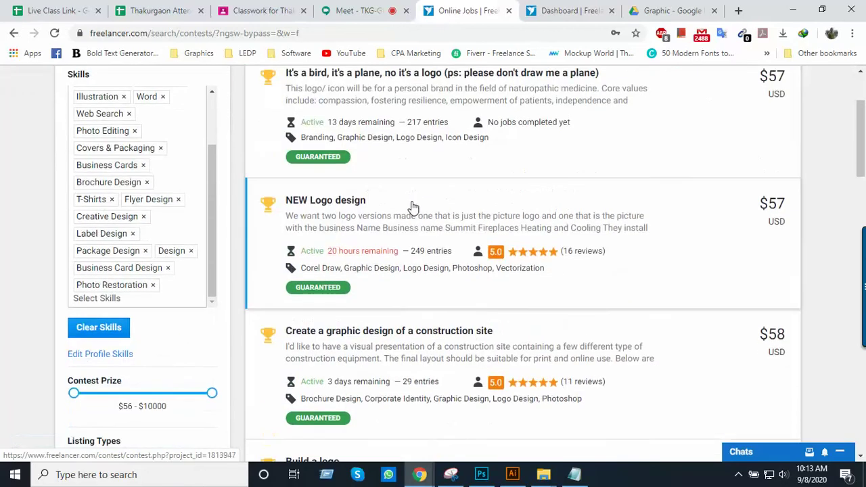
{"action": "scroll", "coordinate": [409, 215], "scroll_direction": "down", "scroll_amount": 1}
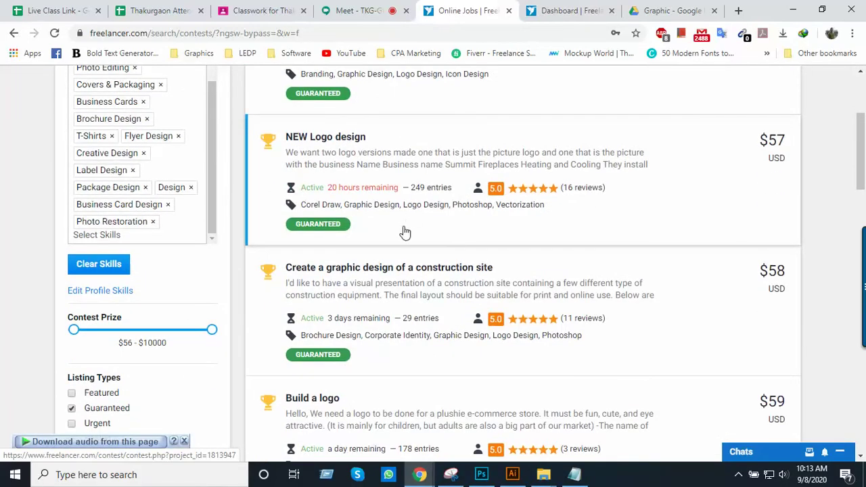
{"action": "scroll", "coordinate": [405, 232], "scroll_direction": "down", "scroll_amount": 4}
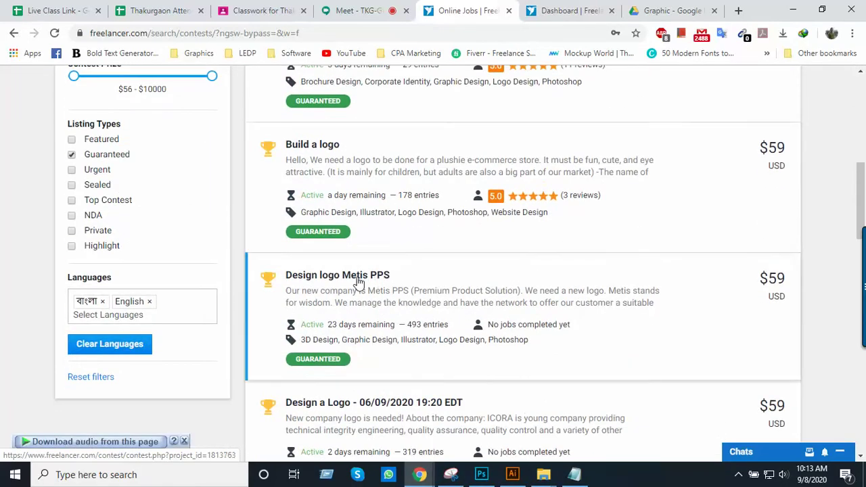
{"action": "scroll", "coordinate": [349, 305], "scroll_direction": "down", "scroll_amount": 1}
Open the 'Design a Logo - 06/09/2020' contest and show its 322 ICORA logo entries
{"action": "left_click", "coordinate": [331, 362]}
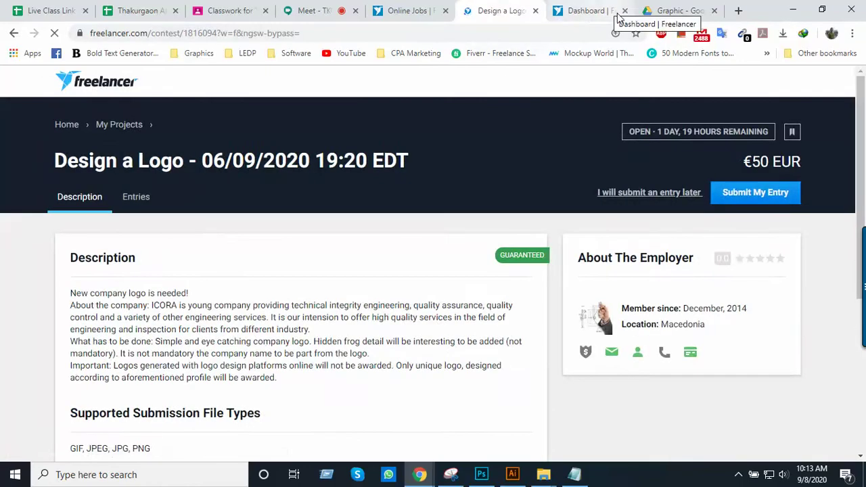
{"action": "left_click", "coordinate": [624, 11]}
{"action": "left_click", "coordinate": [145, 205]}
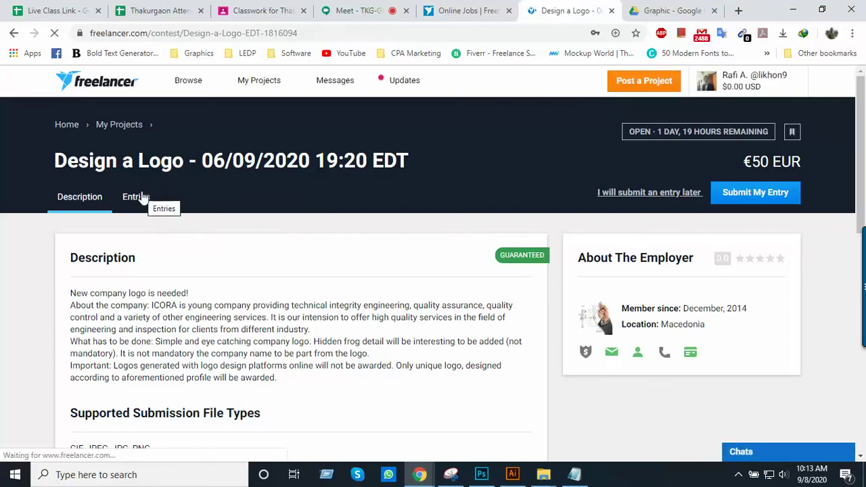
{"action": "scroll", "coordinate": [176, 195], "scroll_direction": "down", "scroll_amount": 2}
{"action": "scroll", "coordinate": [177, 193], "scroll_direction": "up", "scroll_amount": 2}
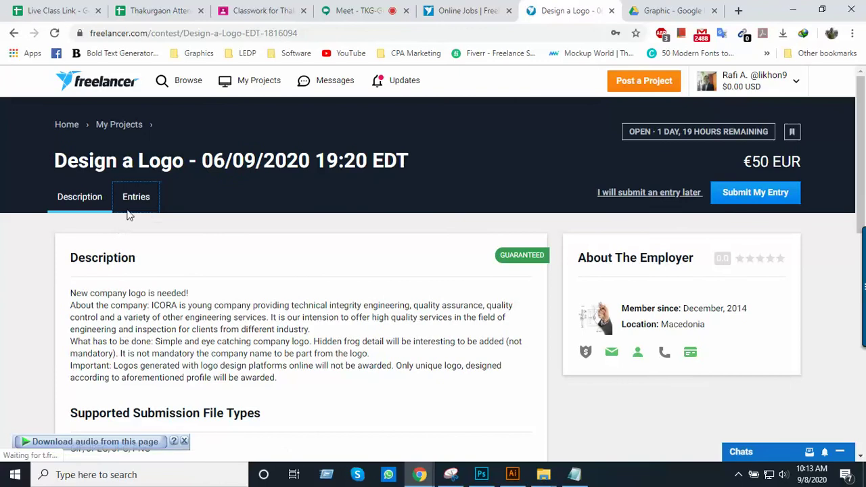
{"action": "left_click", "coordinate": [135, 197]}
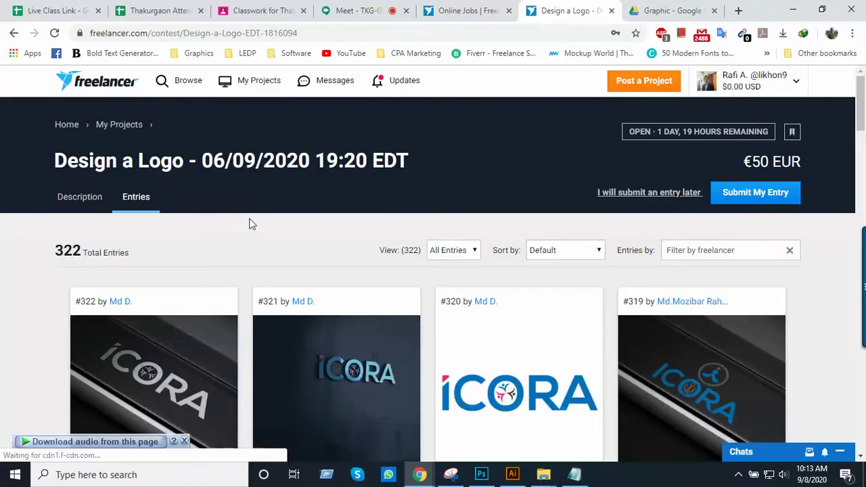
Scroll page 1 of the entries down to the pagination bar and Public Clarification Board
{"action": "scroll", "coordinate": [264, 220], "scroll_direction": "down", "scroll_amount": 3}
{"action": "scroll", "coordinate": [270, 214], "scroll_direction": "down", "scroll_amount": 2}
{"action": "scroll", "coordinate": [270, 213], "scroll_direction": "up", "scroll_amount": 5}
{"action": "scroll", "coordinate": [274, 212], "scroll_direction": "down", "scroll_amount": 3}
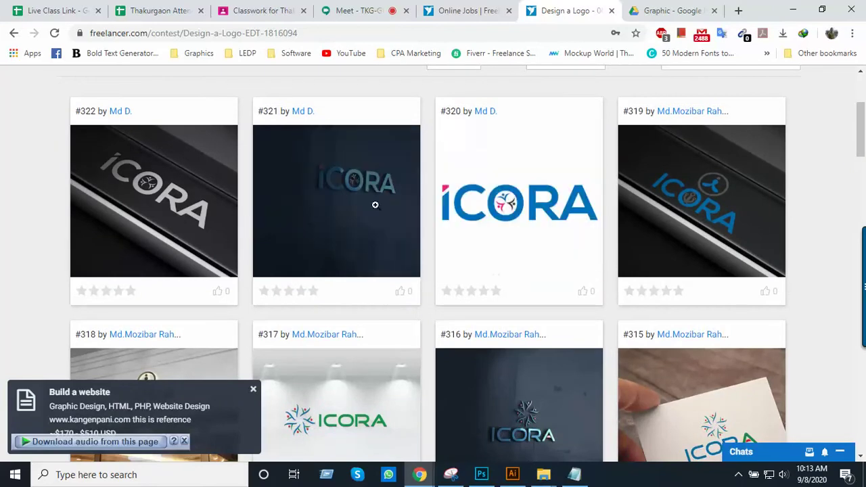
{"action": "scroll", "coordinate": [333, 237], "scroll_direction": "down", "scroll_amount": 1}
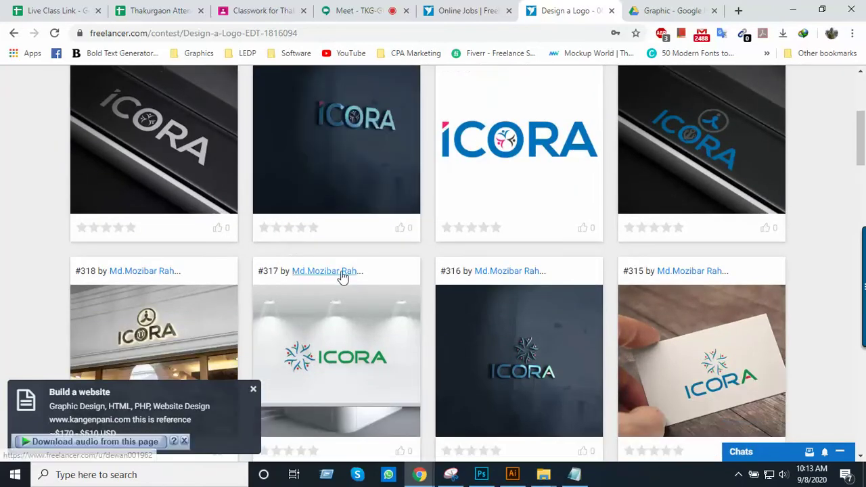
{"action": "scroll", "coordinate": [342, 277], "scroll_direction": "down", "scroll_amount": 1}
{"action": "scroll", "coordinate": [351, 263], "scroll_direction": "down", "scroll_amount": 2}
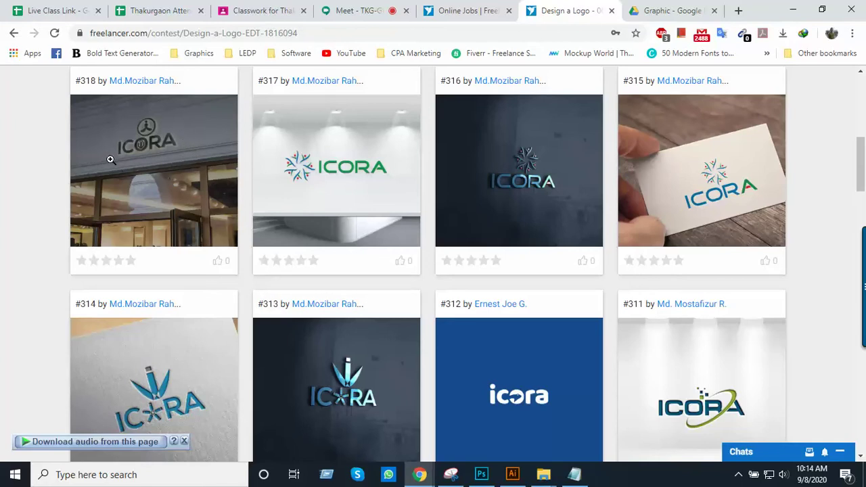
{"action": "scroll", "coordinate": [187, 280], "scroll_direction": "down", "scroll_amount": 1}
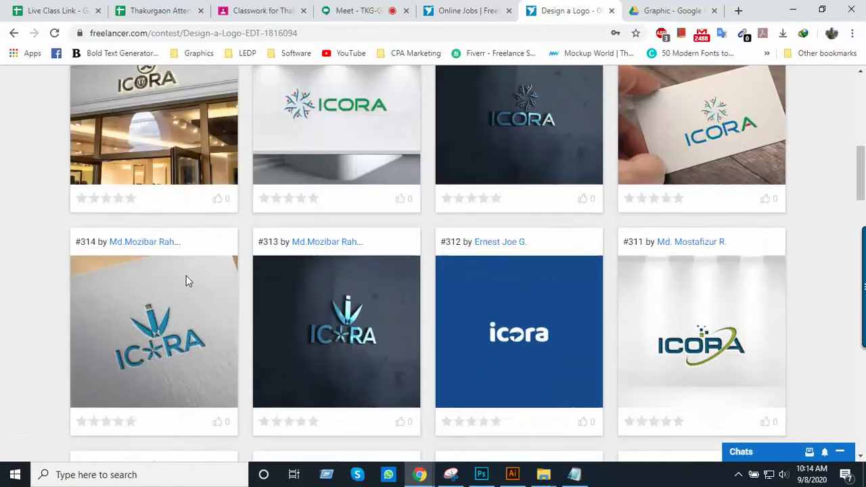
{"action": "scroll", "coordinate": [222, 284], "scroll_direction": "down", "scroll_amount": 1}
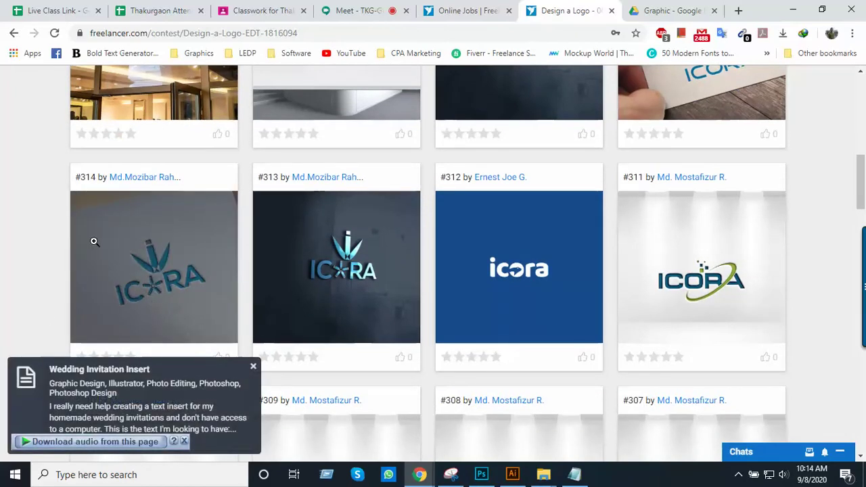
{"action": "scroll", "coordinate": [184, 269], "scroll_direction": "down", "scroll_amount": 7}
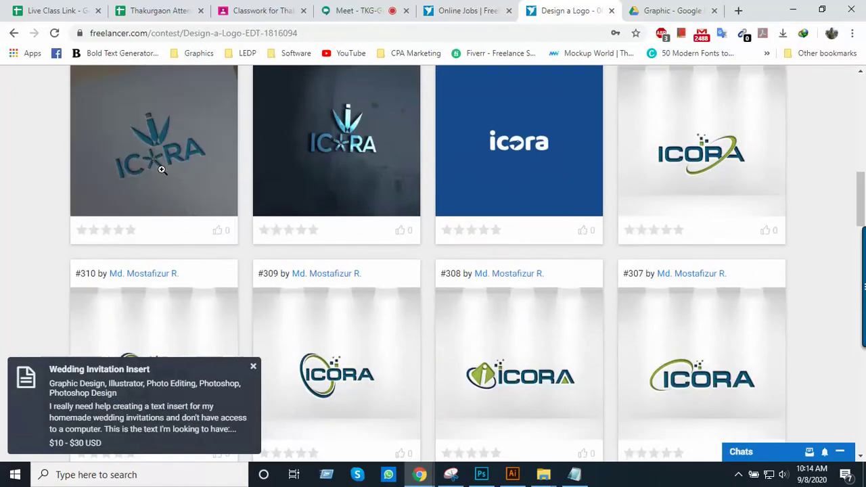
{"action": "scroll", "coordinate": [414, 287], "scroll_direction": "down", "scroll_amount": 3}
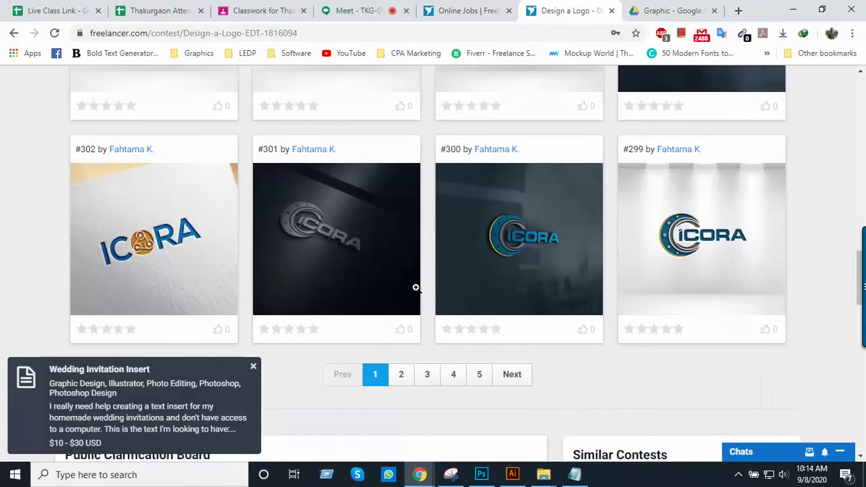
{"action": "scroll", "coordinate": [415, 287], "scroll_direction": "up", "scroll_amount": 2}
{"action": "scroll", "coordinate": [415, 287], "scroll_direction": "down", "scroll_amount": 4}
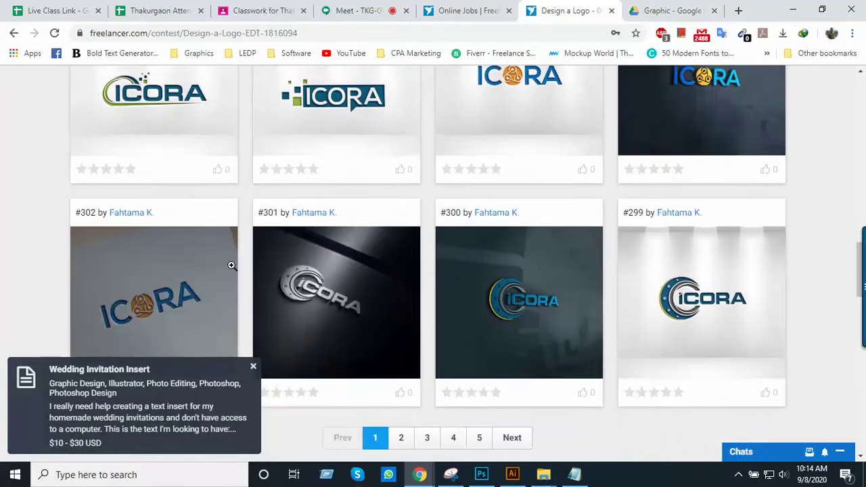
{"action": "scroll", "coordinate": [446, 275], "scroll_direction": "up", "scroll_amount": 12}
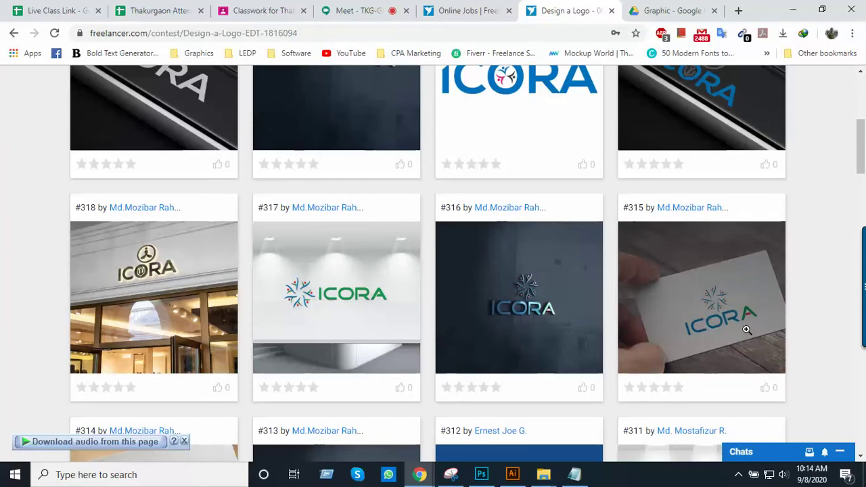
{"action": "scroll", "coordinate": [717, 315], "scroll_direction": "up", "scroll_amount": 4}
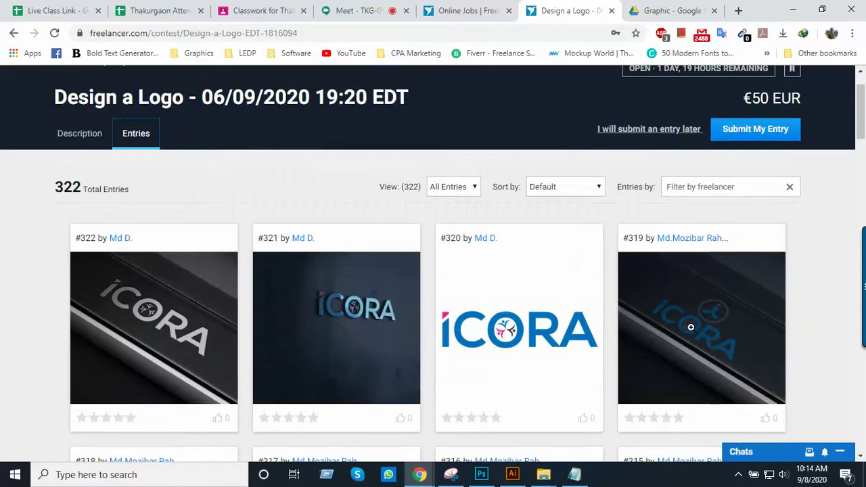
{"action": "scroll", "coordinate": [688, 331], "scroll_direction": "down", "scroll_amount": 20}
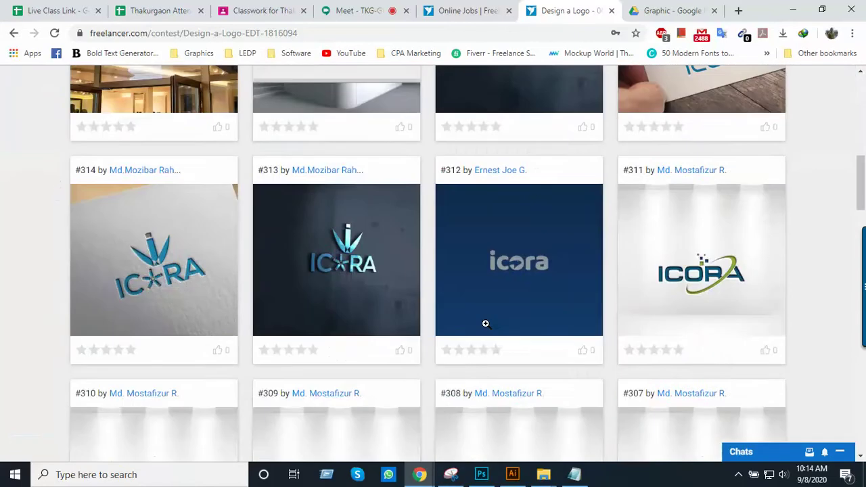
{"action": "scroll", "coordinate": [490, 324], "scroll_direction": "up", "scroll_amount": 8}
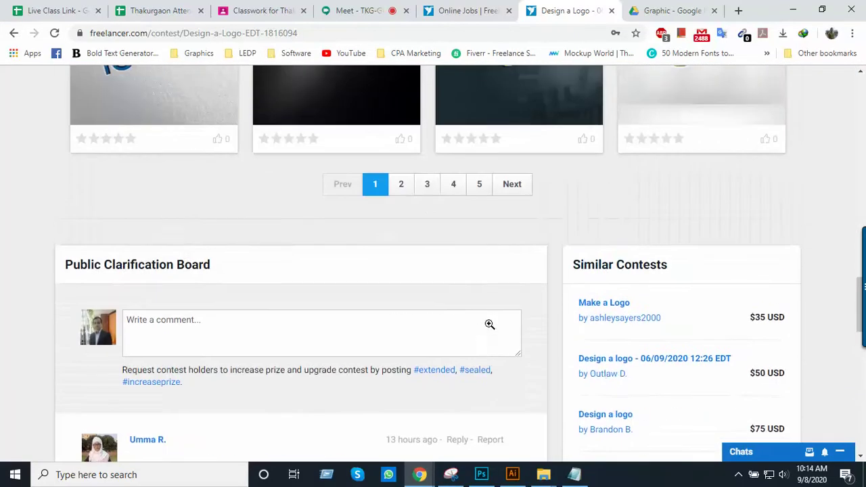
Browse page 2 of the Design a Logo contest entries
{"action": "left_click", "coordinate": [402, 185]}
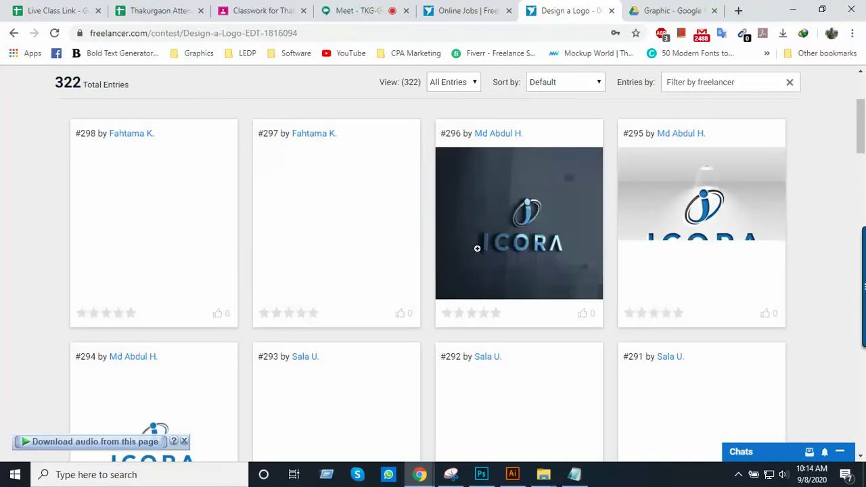
{"action": "scroll", "coordinate": [494, 252], "scroll_direction": "down", "scroll_amount": 2}
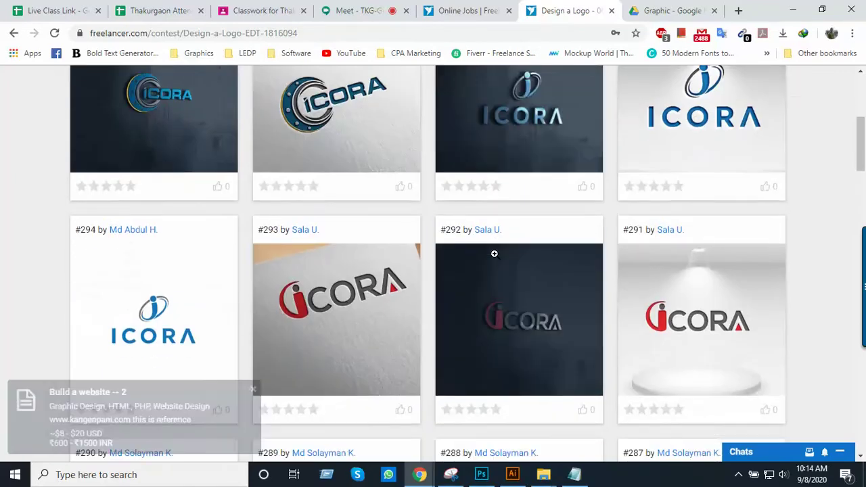
{"action": "scroll", "coordinate": [531, 266], "scroll_direction": "down", "scroll_amount": 2}
{"action": "scroll", "coordinate": [531, 266], "scroll_direction": "down", "scroll_amount": 3}
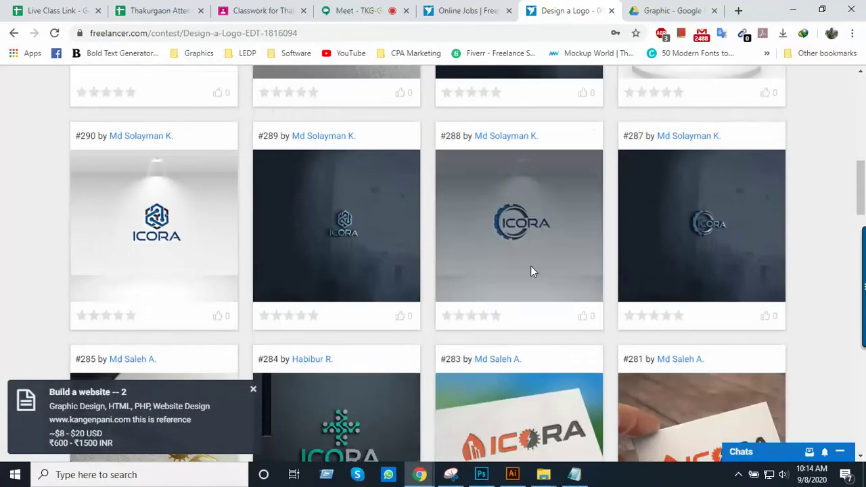
{"action": "scroll", "coordinate": [440, 247], "scroll_direction": "down", "scroll_amount": 1}
{"action": "scroll", "coordinate": [398, 277], "scroll_direction": "down", "scroll_amount": 2}
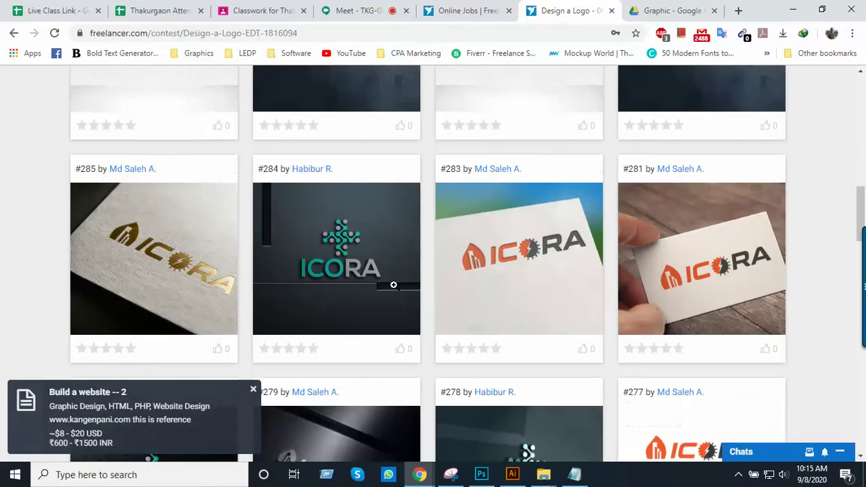
{"action": "scroll", "coordinate": [307, 241], "scroll_direction": "down", "scroll_amount": 2}
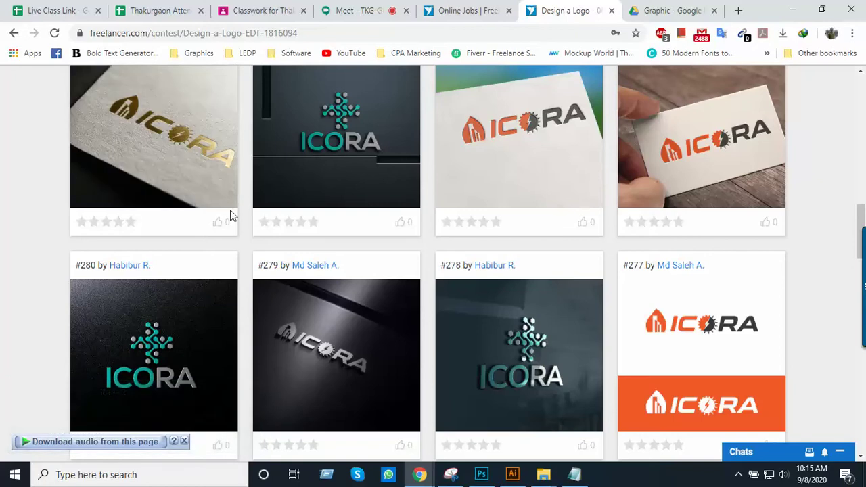
{"action": "scroll", "coordinate": [270, 240], "scroll_direction": "down", "scroll_amount": 3}
{"action": "scroll", "coordinate": [313, 251], "scroll_direction": "down", "scroll_amount": 3}
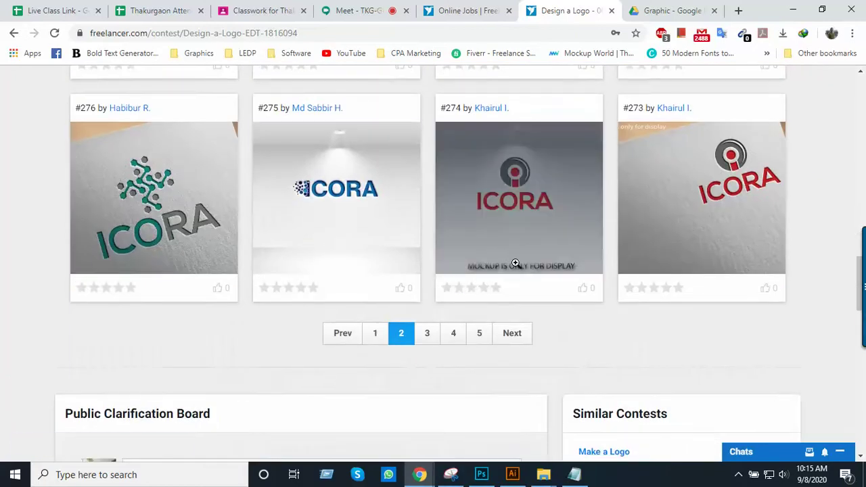
Browse page 4 of the contest entries
{"action": "left_click", "coordinate": [455, 338]}
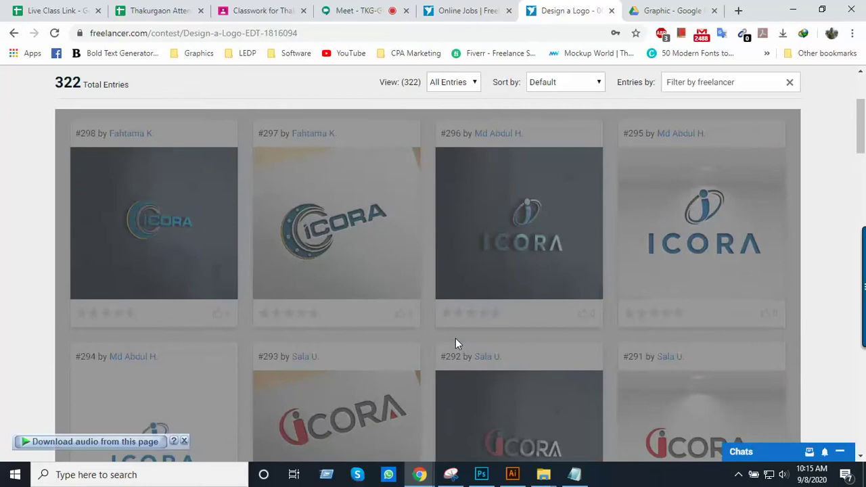
{"action": "scroll", "coordinate": [455, 338], "scroll_direction": "down", "scroll_amount": 1}
{"action": "scroll", "coordinate": [455, 338], "scroll_direction": "down", "scroll_amount": 1}
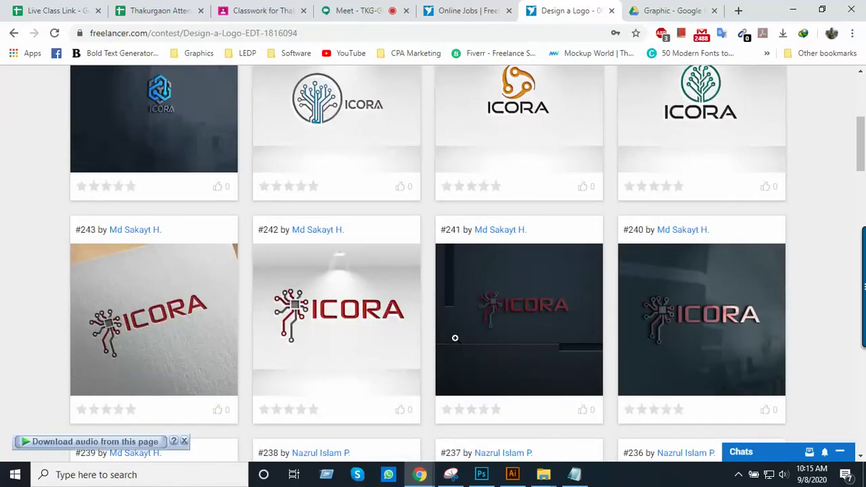
{"action": "scroll", "coordinate": [455, 338], "scroll_direction": "down", "scroll_amount": 4}
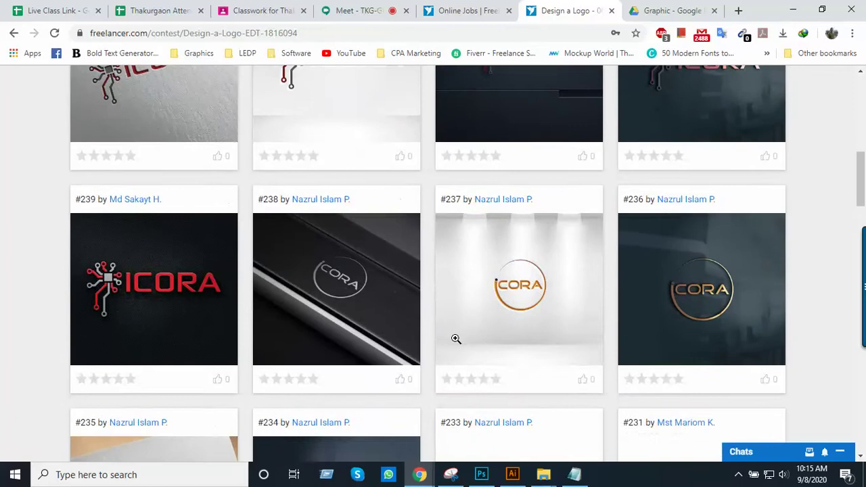
{"action": "scroll", "coordinate": [456, 344], "scroll_direction": "down", "scroll_amount": 2}
{"action": "scroll", "coordinate": [455, 339], "scroll_direction": "down", "scroll_amount": 2}
{"action": "scroll", "coordinate": [456, 338], "scroll_direction": "down", "scroll_amount": 3}
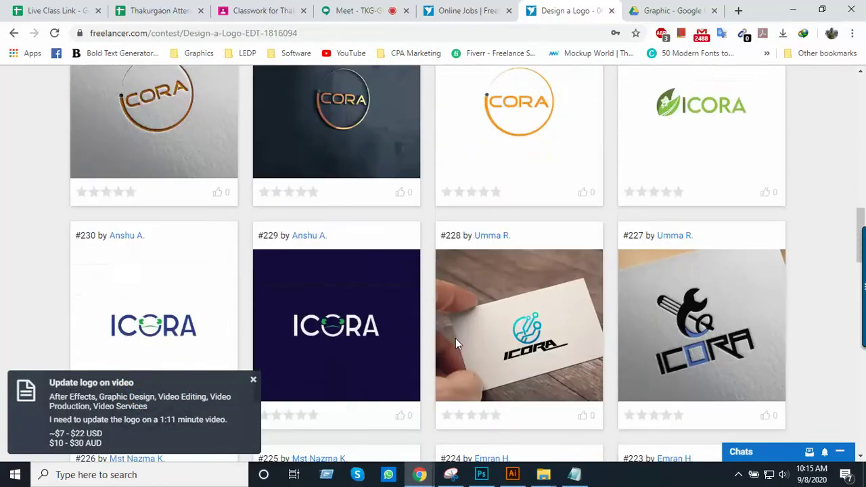
{"action": "scroll", "coordinate": [455, 338], "scroll_direction": "up", "scroll_amount": 12}
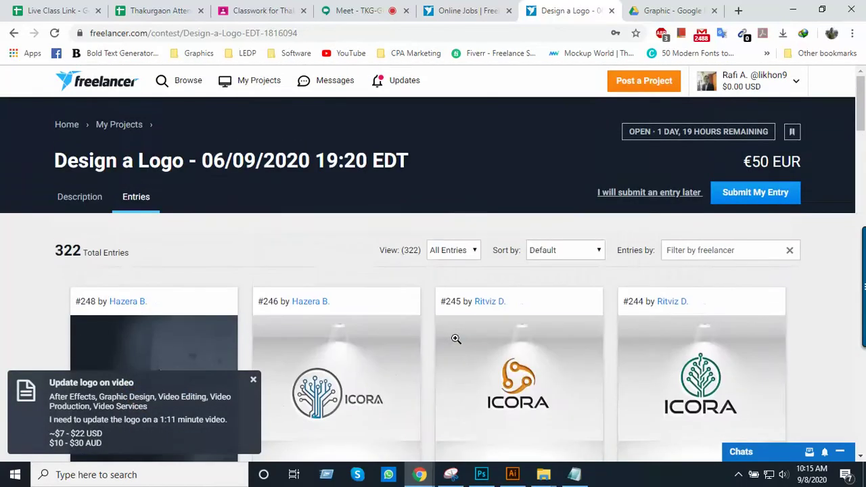
{"action": "scroll", "coordinate": [456, 338], "scroll_direction": "down", "scroll_amount": 2}
{"action": "scroll", "coordinate": [456, 339], "scroll_direction": "down", "scroll_amount": 4}
{"action": "scroll", "coordinate": [455, 339], "scroll_direction": "up", "scroll_amount": 6}
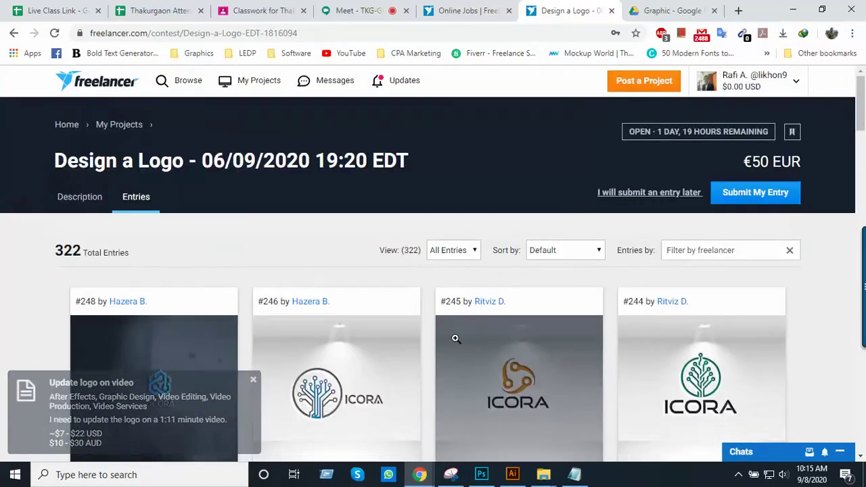
{"action": "scroll", "coordinate": [471, 283], "scroll_direction": "down", "scroll_amount": 7}
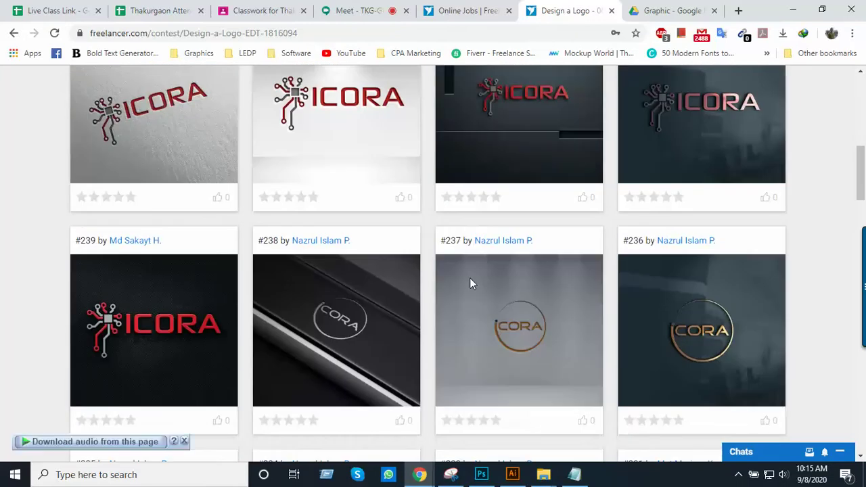
{"action": "scroll", "coordinate": [471, 278], "scroll_direction": "up", "scroll_amount": 8}
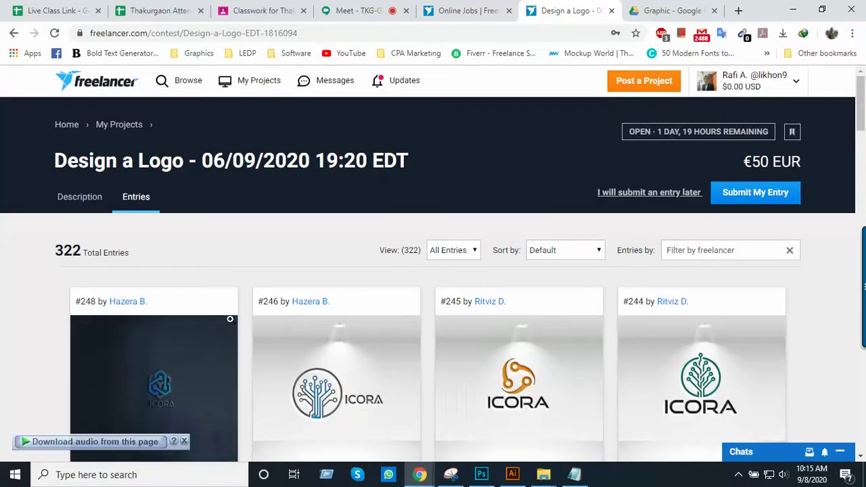
{"action": "scroll", "coordinate": [265, 314], "scroll_direction": "down", "scroll_amount": 1}
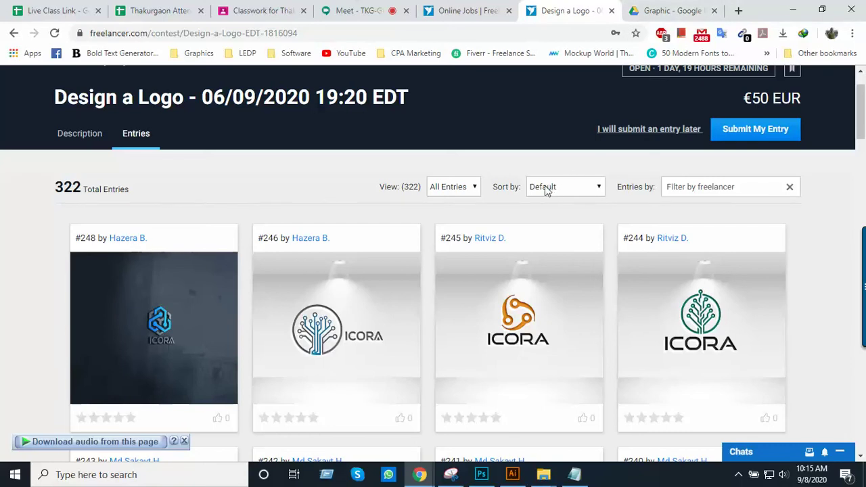
Check the contest search results, then bring Photoshop's start screen with the business card mockups forward
{"action": "left_click", "coordinate": [464, 12]}
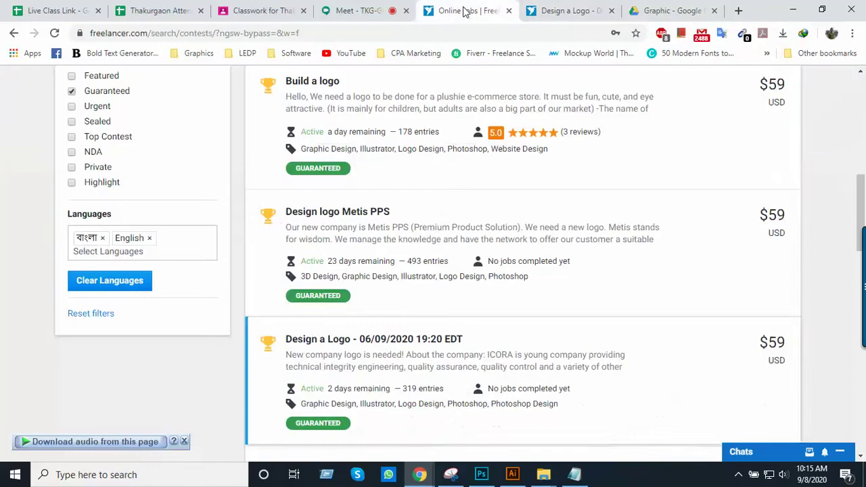
{"action": "left_click", "coordinate": [575, 15]}
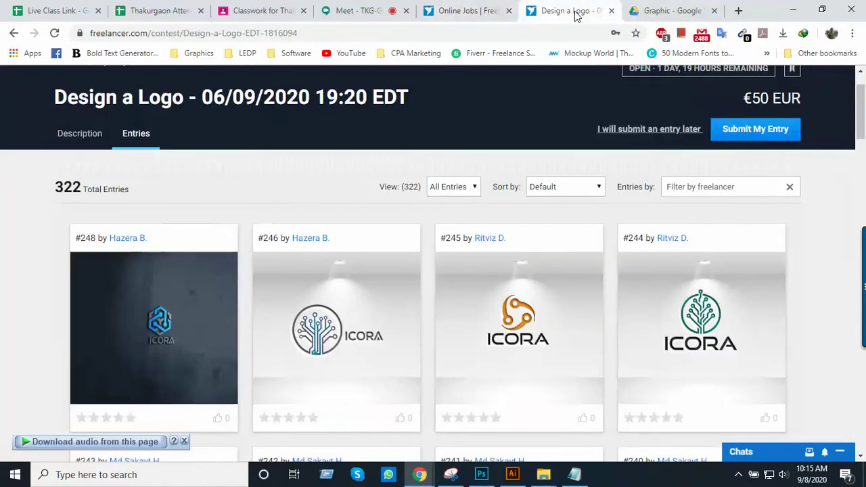
{"action": "left_click", "coordinate": [481, 474]}
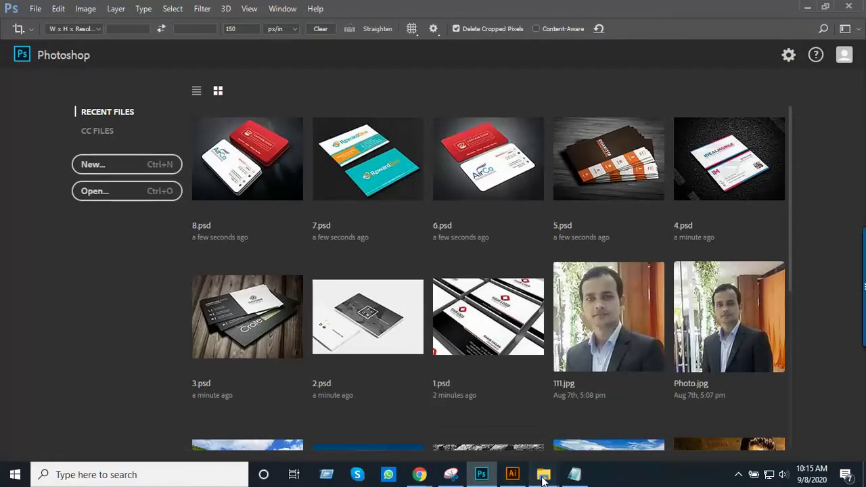
{"action": "mouse_move", "coordinate": [543, 474]}
{"action": "left_click", "coordinate": [468, 409]}
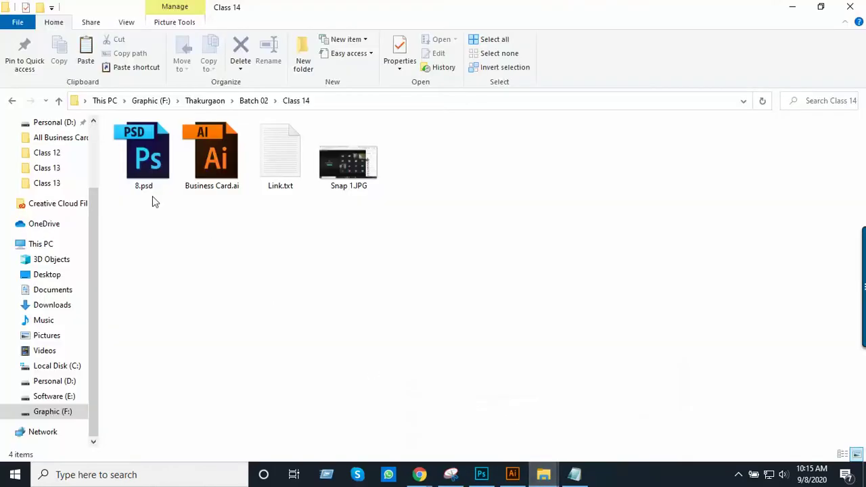
{"action": "double_click", "coordinate": [135, 157]}
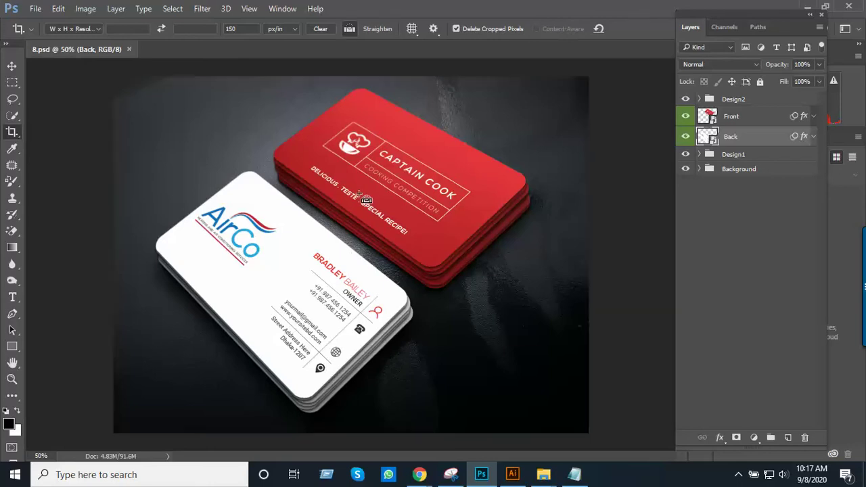
{"action": "key", "text": "ctrl+w"}
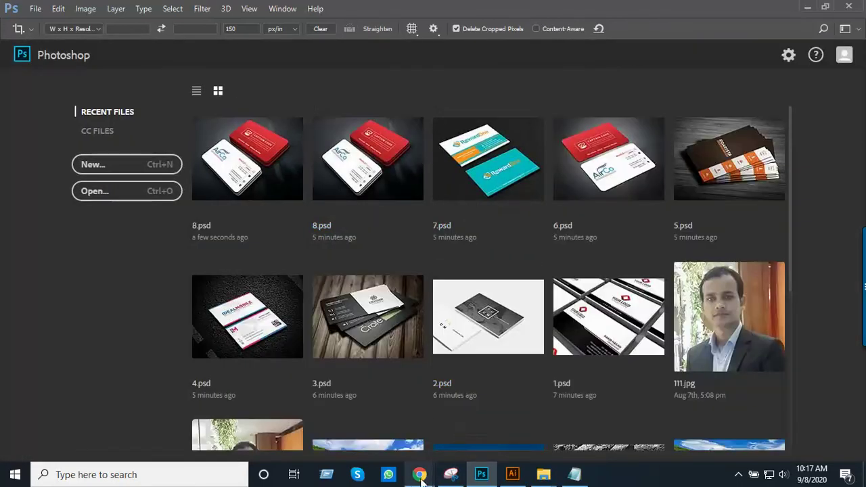
Leave the logo contest's entries and return to the Freelancer home dashboard
{"action": "mouse_move", "coordinate": [420, 474]}
{"action": "left_click", "coordinate": [382, 442]}
{"action": "scroll", "coordinate": [433, 317], "scroll_direction": "up", "scroll_amount": 1}
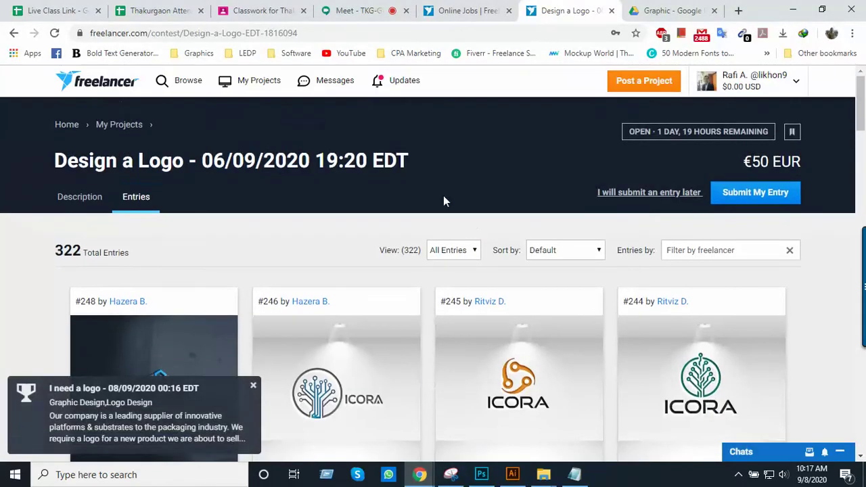
{"action": "left_click", "coordinate": [110, 91]}
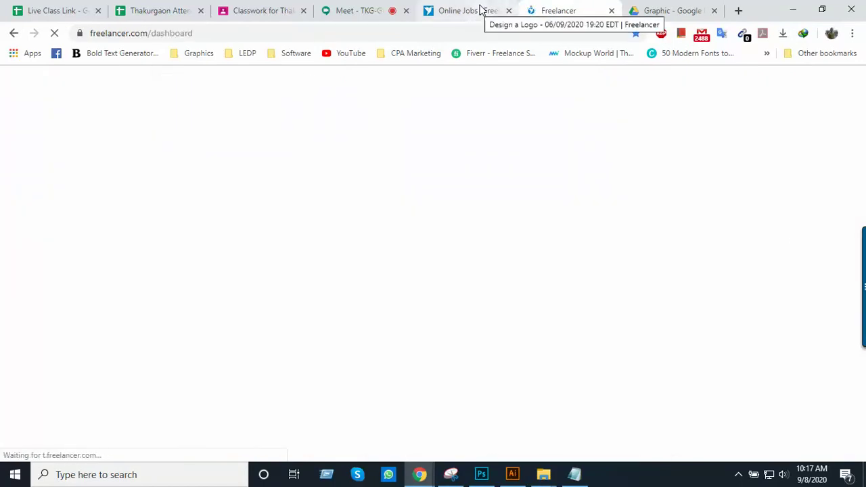
Close the old Online Jobs tab and list contests via Browse > Contests (309 results)
{"action": "left_click", "coordinate": [509, 11]}
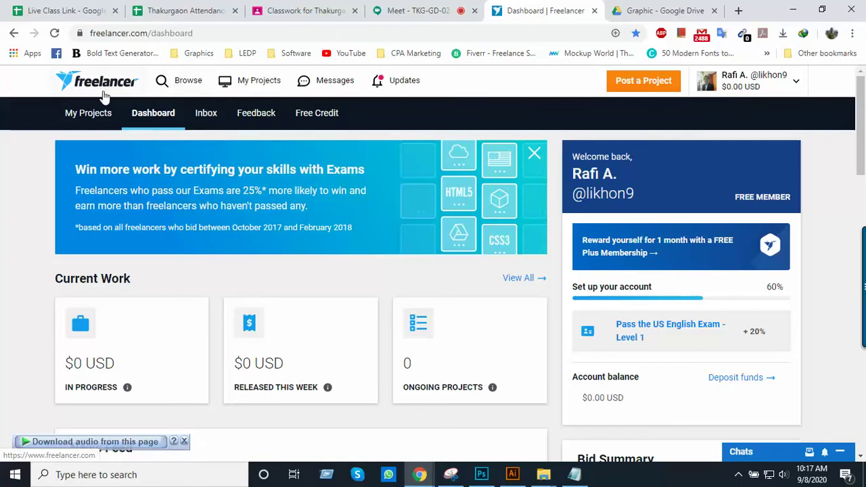
{"action": "left_click", "coordinate": [181, 84]}
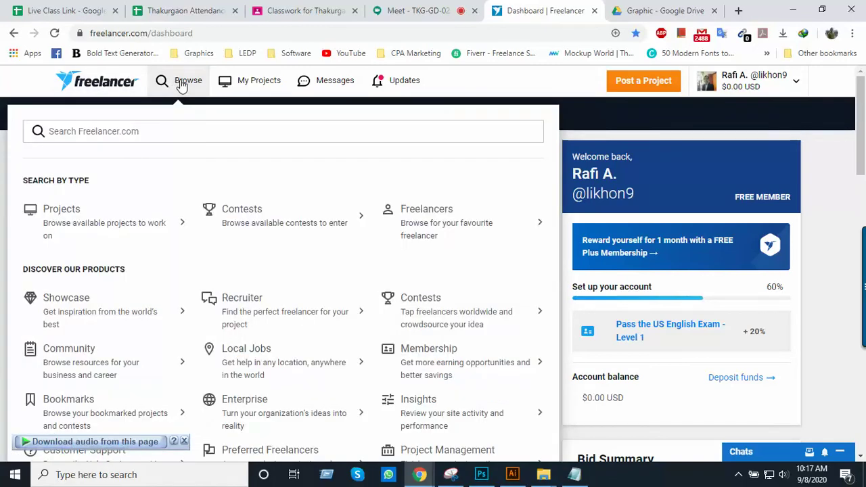
{"action": "left_click", "coordinate": [249, 215]}
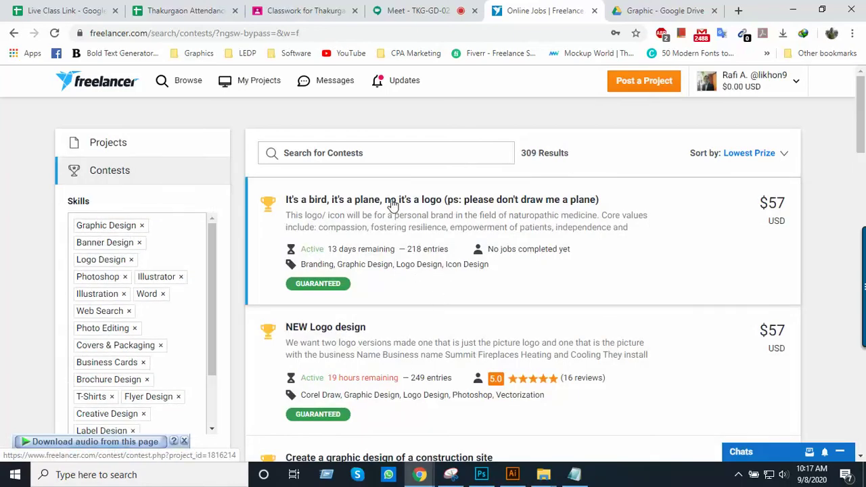
Untick the Guaranteed listing type to include non-guaranteed contests
{"action": "scroll", "coordinate": [398, 225], "scroll_direction": "down", "scroll_amount": 3}
{"action": "scroll", "coordinate": [188, 257], "scroll_direction": "up", "scroll_amount": 3}
{"action": "scroll", "coordinate": [128, 276], "scroll_direction": "down", "scroll_amount": 1}
{"action": "scroll", "coordinate": [345, 257], "scroll_direction": "down", "scroll_amount": 3}
{"action": "scroll", "coordinate": [248, 203], "scroll_direction": "down", "scroll_amount": 5}
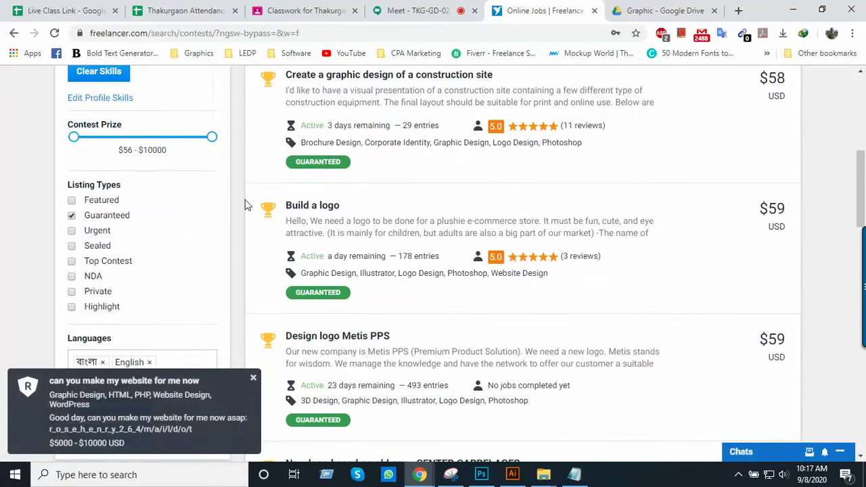
{"action": "scroll", "coordinate": [430, 231], "scroll_direction": "down", "scroll_amount": 3}
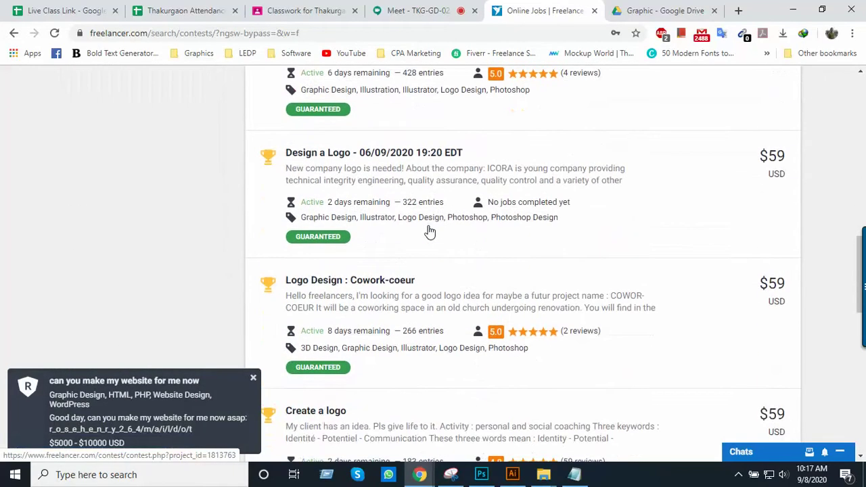
{"action": "scroll", "coordinate": [427, 230], "scroll_direction": "up", "scroll_amount": 6}
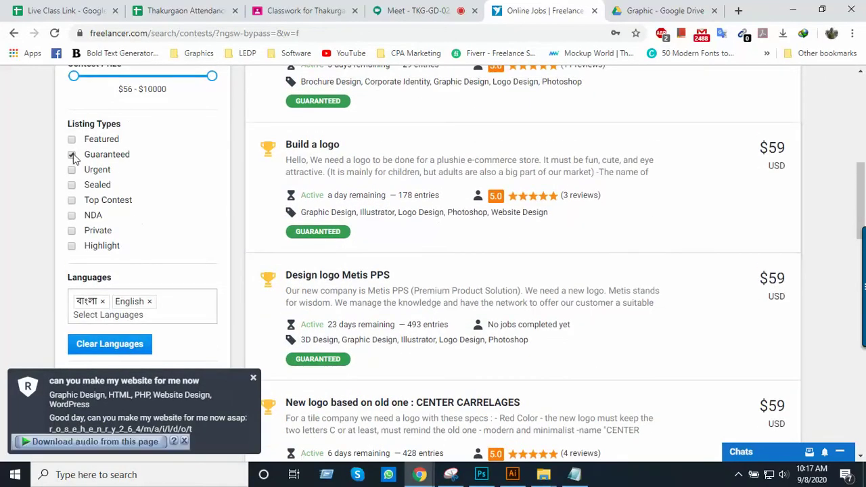
{"action": "left_click", "coordinate": [72, 154]}
Review the widened 472 results and put the cursor in the Search for Contests box
{"action": "scroll", "coordinate": [541, 237], "scroll_direction": "up", "scroll_amount": 3}
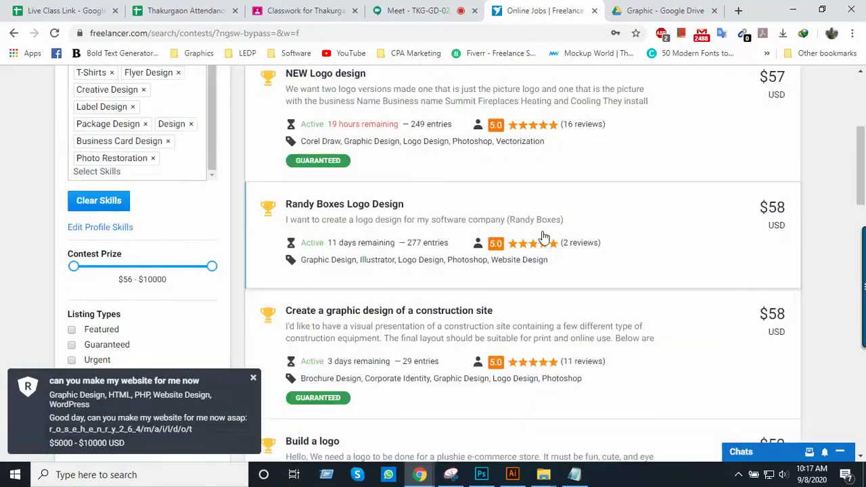
{"action": "scroll", "coordinate": [541, 237], "scroll_direction": "up", "scroll_amount": 4}
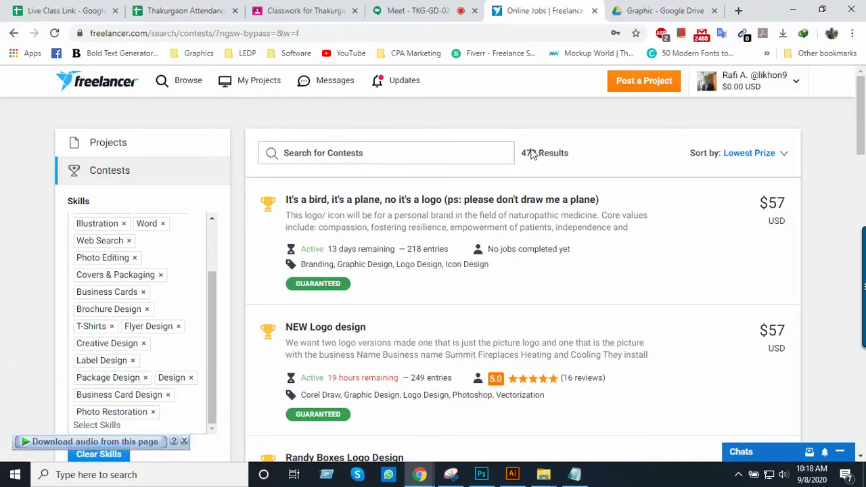
{"action": "scroll", "coordinate": [398, 174], "scroll_direction": "down", "scroll_amount": 13}
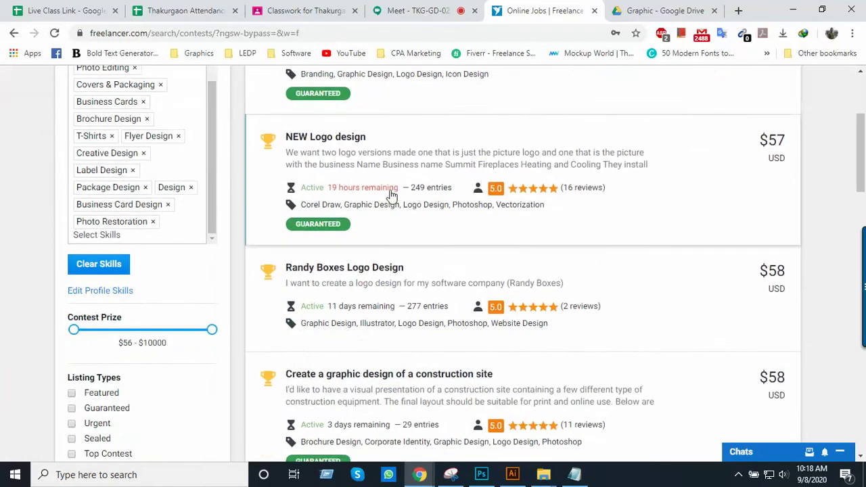
{"action": "scroll", "coordinate": [387, 222], "scroll_direction": "down", "scroll_amount": 8}
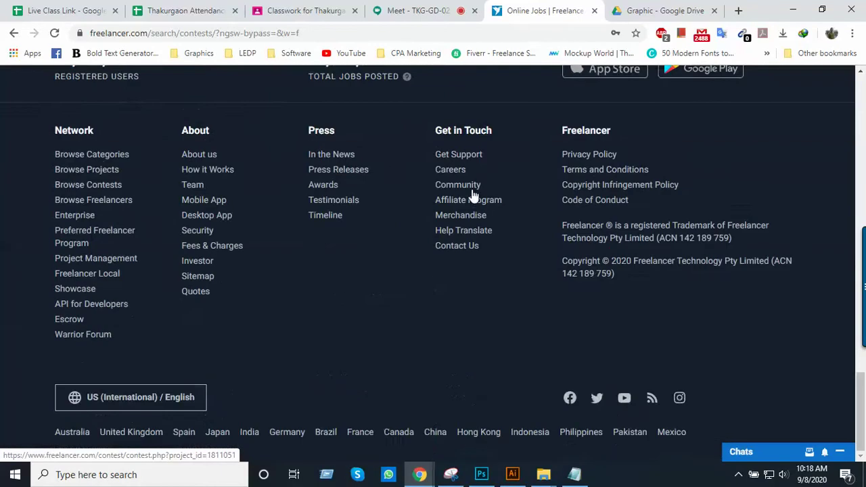
{"action": "scroll", "coordinate": [391, 223], "scroll_direction": "up", "scroll_amount": 4}
{"action": "scroll", "coordinate": [473, 274], "scroll_direction": "up", "scroll_amount": 15}
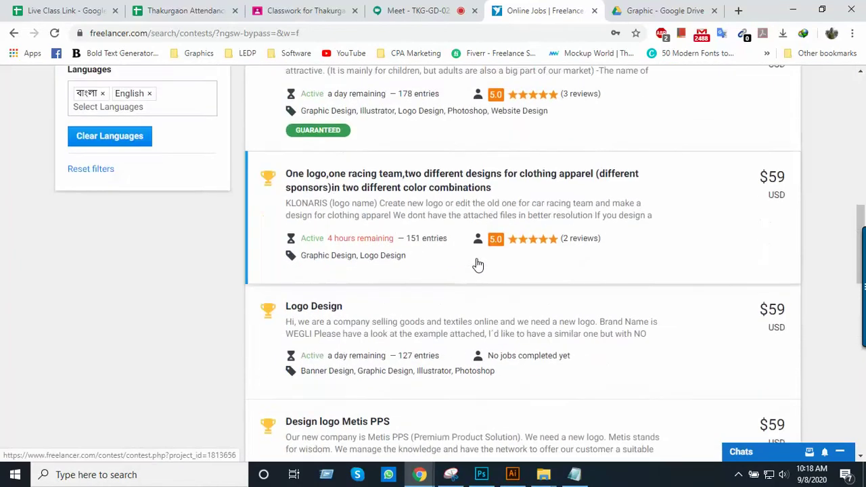
{"action": "scroll", "coordinate": [477, 264], "scroll_direction": "up", "scroll_amount": 1}
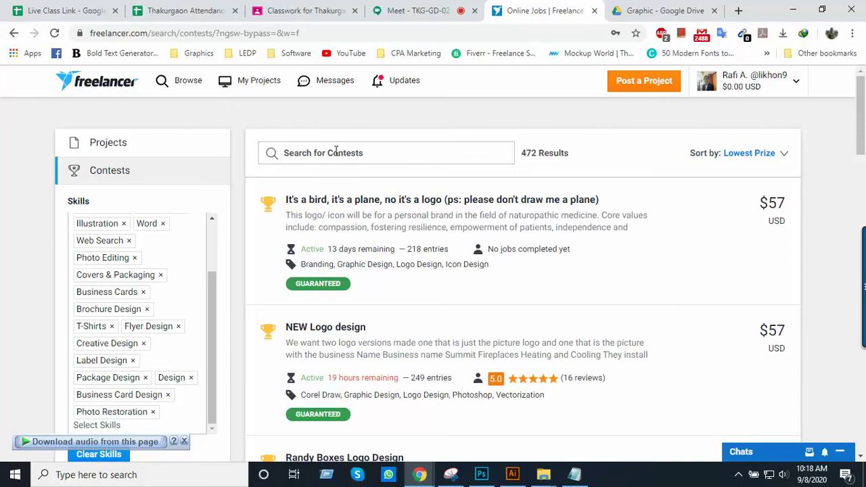
{"action": "left_click", "coordinate": [298, 153]}
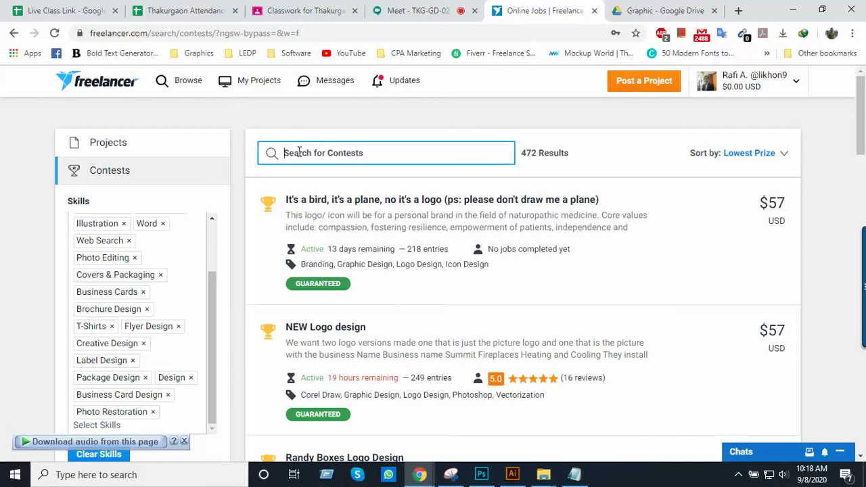
Search contests for 'business card'
{"action": "type", "text": "b"}
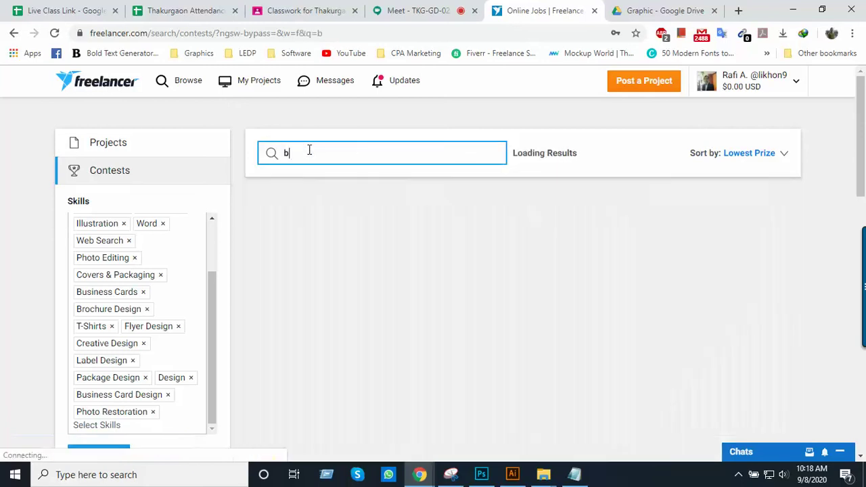
{"action": "type", "text": "usiness"}
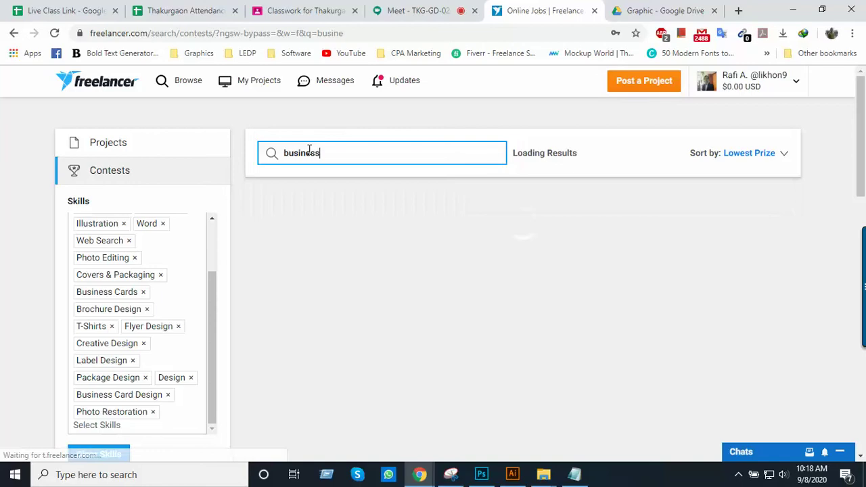
{"action": "type", "text": " card"}
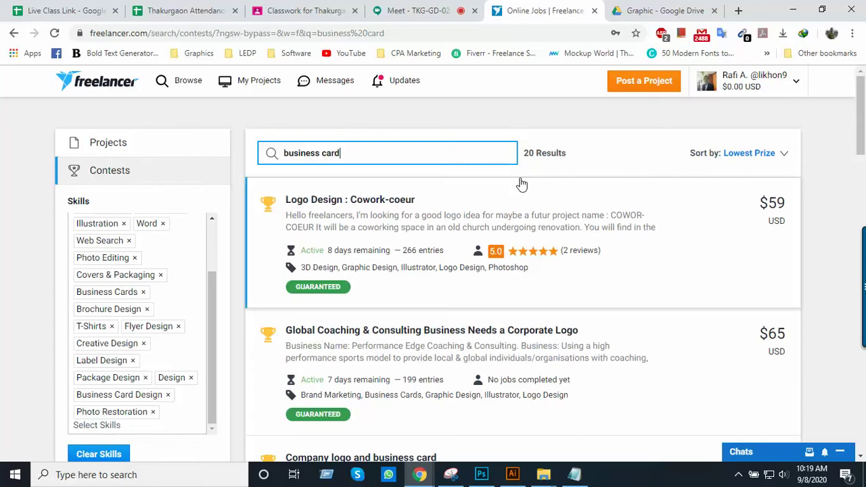
Open the $73 'Company logo and business card' contest in a new tab from the results
{"action": "scroll", "coordinate": [380, 214], "scroll_direction": "down", "scroll_amount": 2}
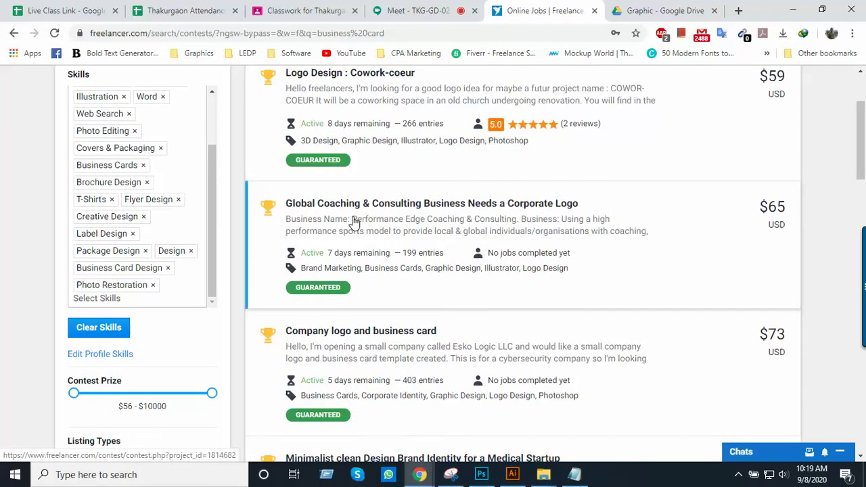
{"action": "scroll", "coordinate": [354, 222], "scroll_direction": "down", "scroll_amount": 1}
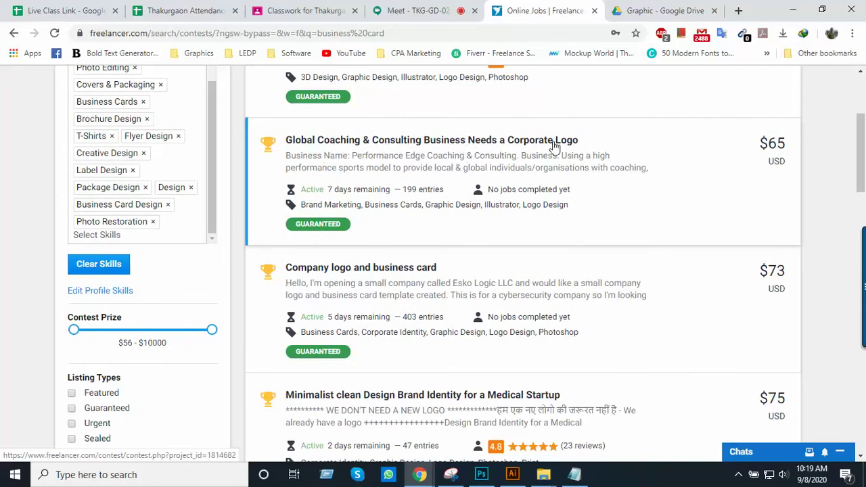
{"action": "scroll", "coordinate": [379, 284], "scroll_direction": "down", "scroll_amount": 1}
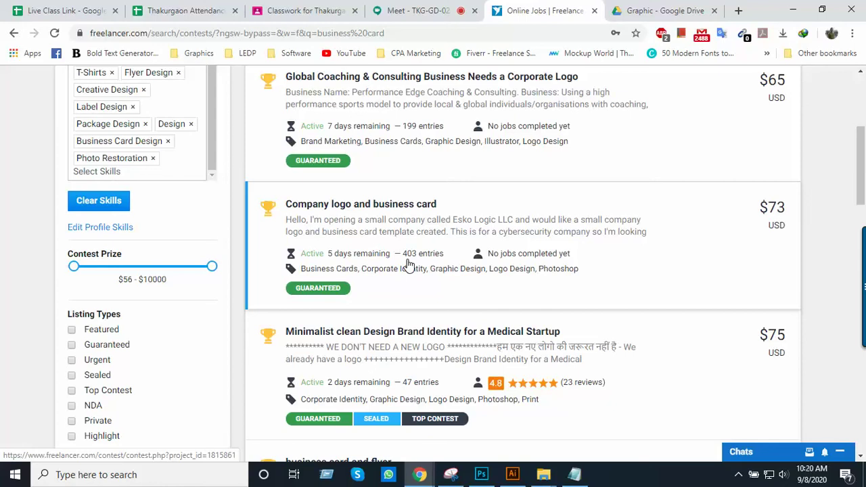
{"action": "scroll", "coordinate": [408, 264], "scroll_direction": "down", "scroll_amount": 1}
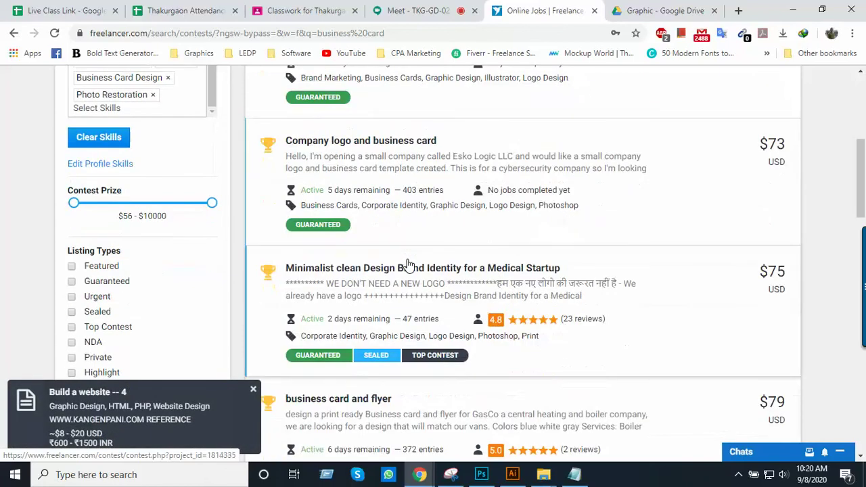
{"action": "scroll", "coordinate": [408, 263], "scroll_direction": "down", "scroll_amount": 1}
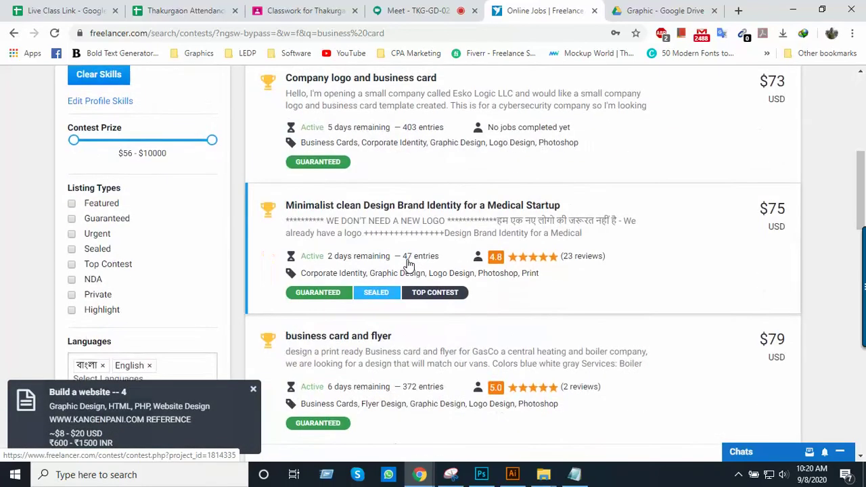
{"action": "scroll", "coordinate": [408, 264], "scroll_direction": "up", "scroll_amount": 2}
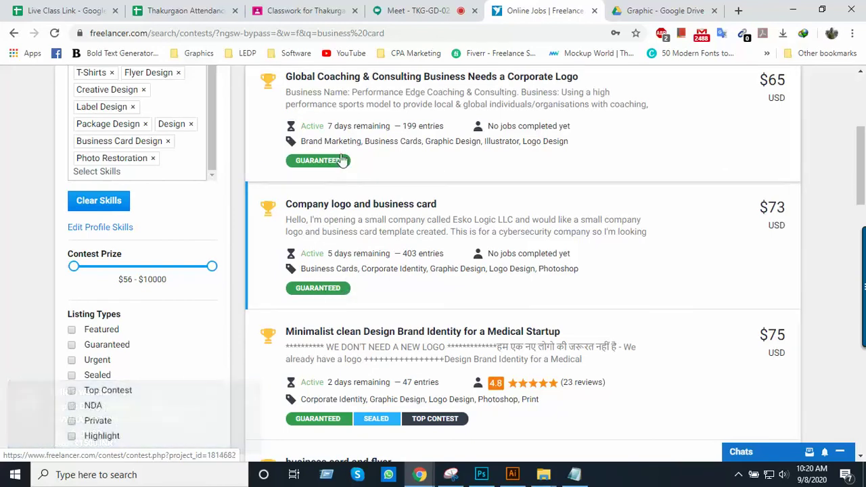
{"action": "scroll", "coordinate": [332, 177], "scroll_direction": "down", "scroll_amount": 2}
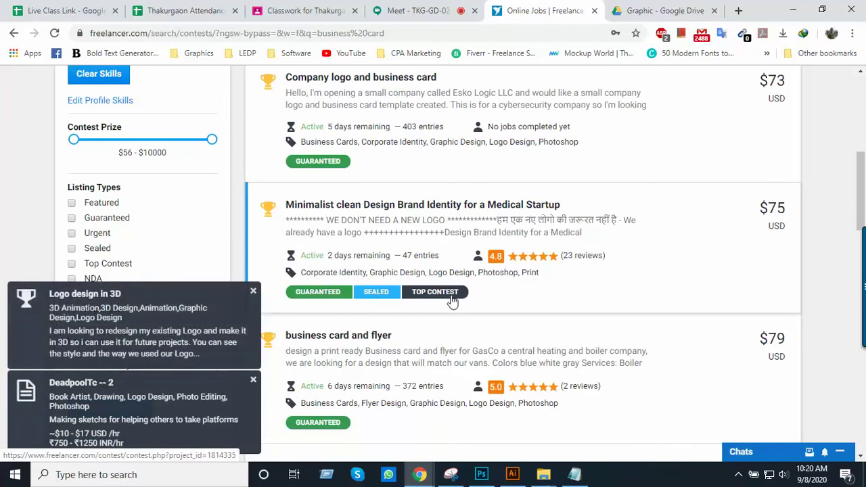
{"action": "scroll", "coordinate": [435, 287], "scroll_direction": "up", "scroll_amount": 1}
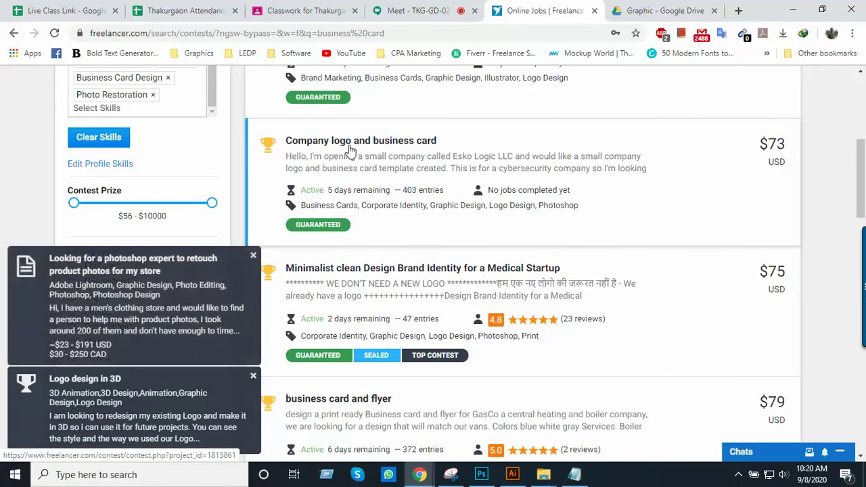
{"action": "right_click", "coordinate": [383, 144]}
{"action": "left_click", "coordinate": [395, 148]}
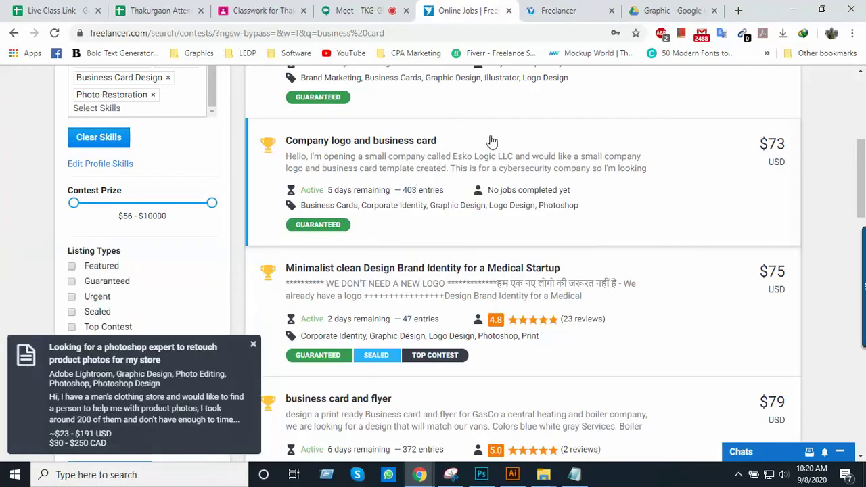
Skim the Company logo and business card brief, then go back to the search results
{"action": "left_click", "coordinate": [553, 12]}
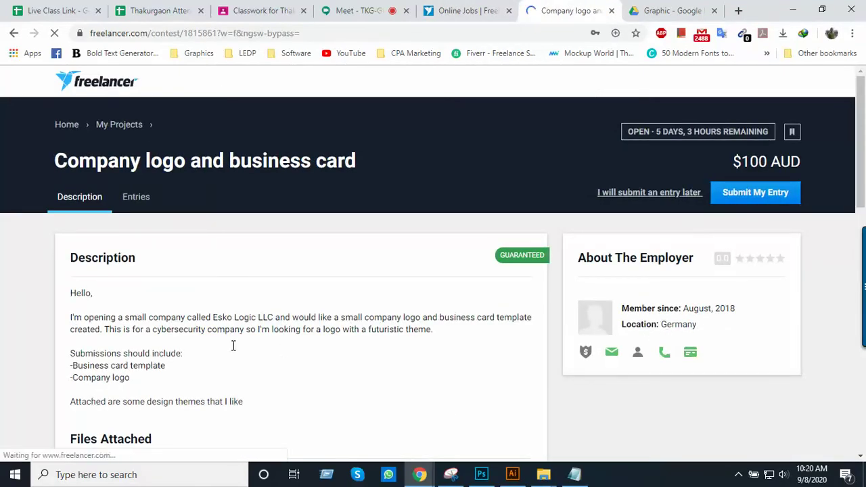
{"action": "scroll", "coordinate": [230, 342], "scroll_direction": "down", "scroll_amount": 1}
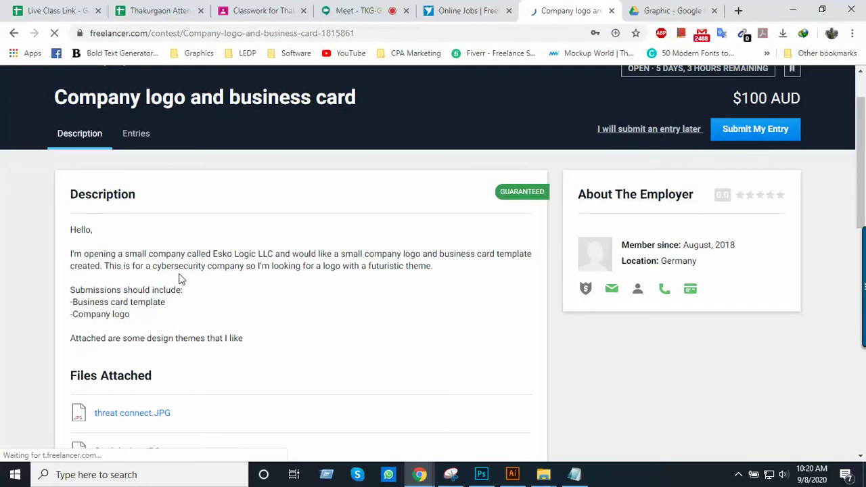
{"action": "scroll", "coordinate": [474, 268], "scroll_direction": "down", "scroll_amount": 1}
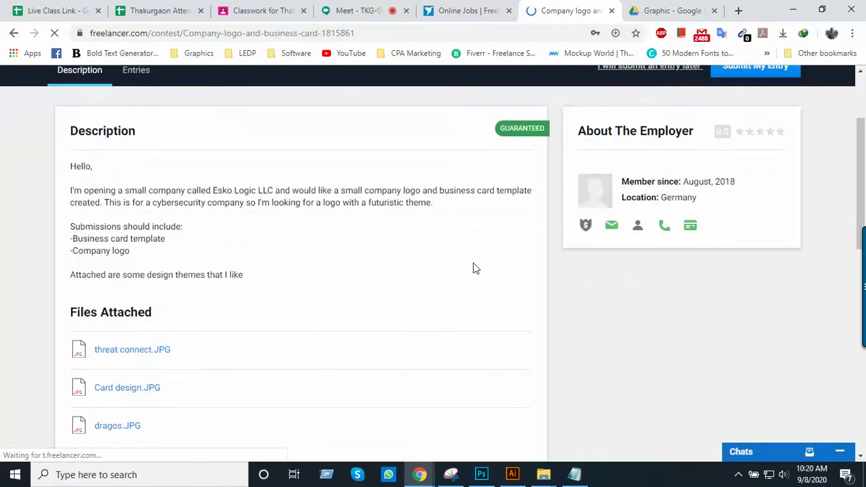
{"action": "scroll", "coordinate": [338, 286], "scroll_direction": "up", "scroll_amount": 2}
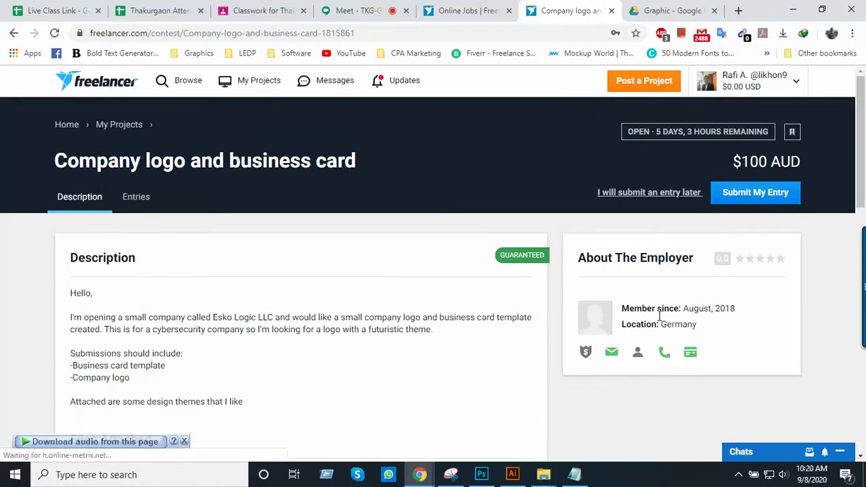
{"action": "scroll", "coordinate": [683, 313], "scroll_direction": "down", "scroll_amount": 3}
{"action": "scroll", "coordinate": [684, 312], "scroll_direction": "up", "scroll_amount": 3}
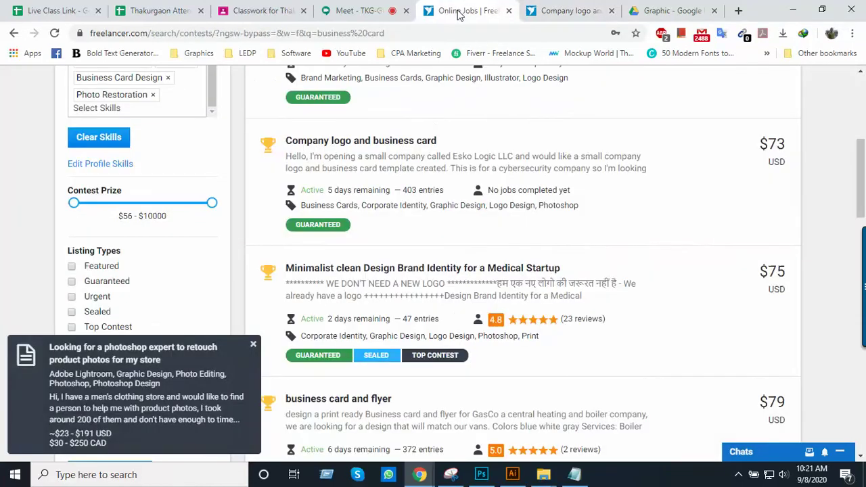
{"action": "left_click", "coordinate": [458, 12]}
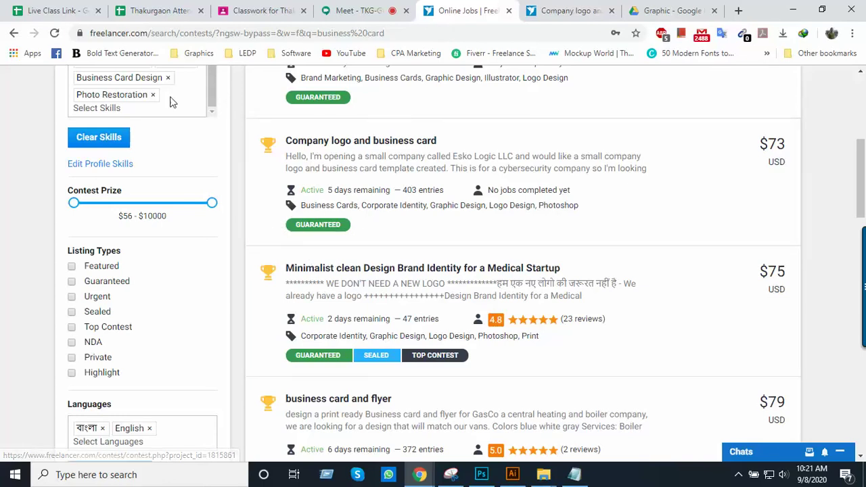
{"action": "scroll", "coordinate": [308, 249], "scroll_direction": "up", "scroll_amount": 4}
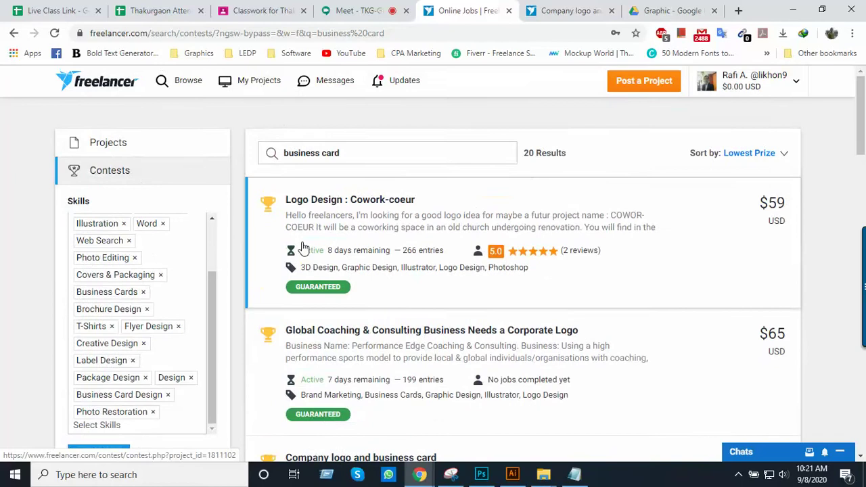
{"action": "scroll", "coordinate": [413, 254], "scroll_direction": "down", "scroll_amount": 2}
{"action": "scroll", "coordinate": [413, 259], "scroll_direction": "up", "scroll_amount": 3}
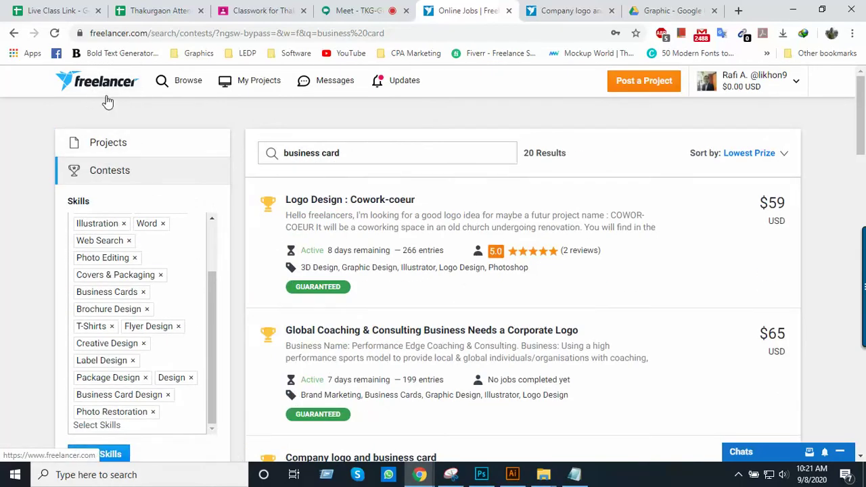
{"action": "scroll", "coordinate": [458, 309], "scroll_direction": "down", "scroll_amount": 4}
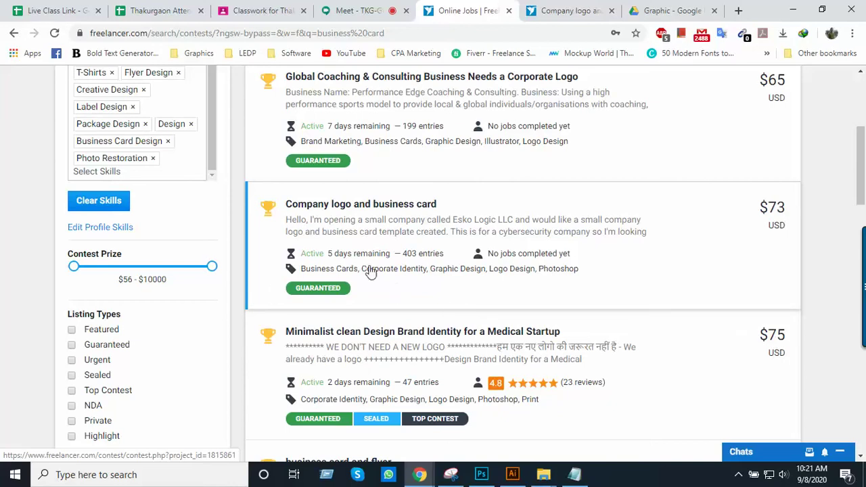
{"action": "scroll", "coordinate": [297, 292], "scroll_direction": "down", "scroll_amount": 2}
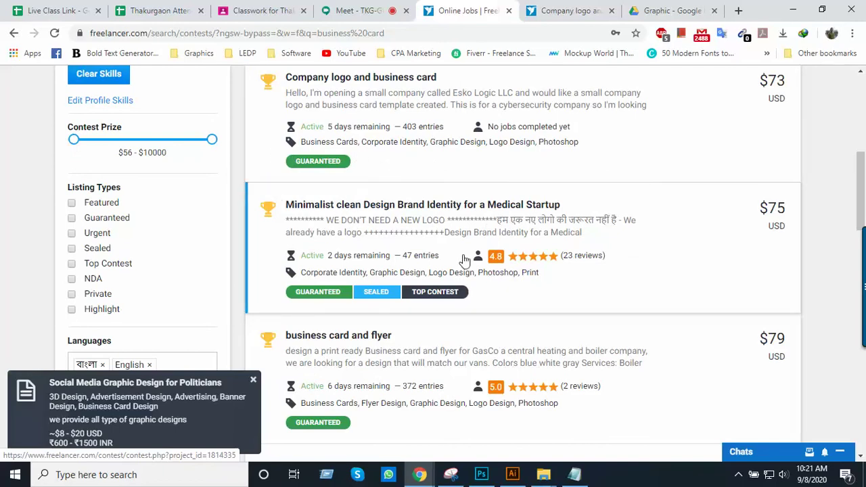
{"action": "scroll", "coordinate": [441, 275], "scroll_direction": "down", "scroll_amount": 1}
{"action": "scroll", "coordinate": [443, 274], "scroll_direction": "up", "scroll_amount": 2}
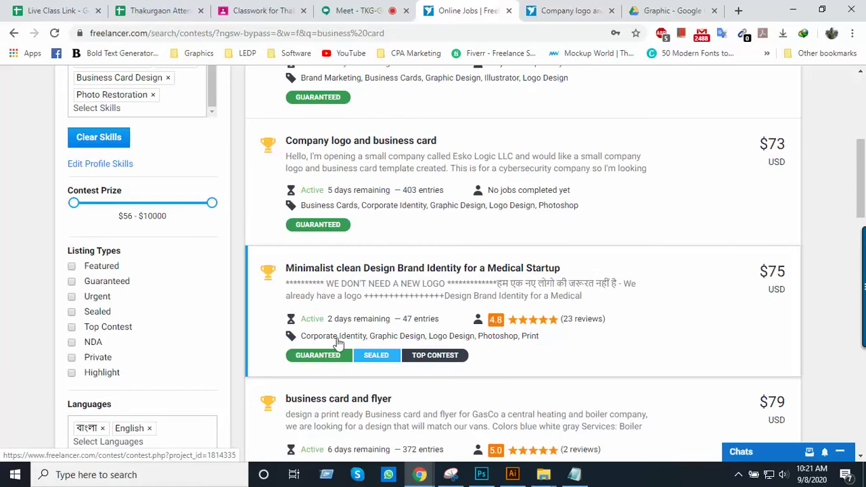
{"action": "scroll", "coordinate": [323, 356], "scroll_direction": "down", "scroll_amount": 3}
{"action": "scroll", "coordinate": [358, 328], "scroll_direction": "up", "scroll_amount": 3}
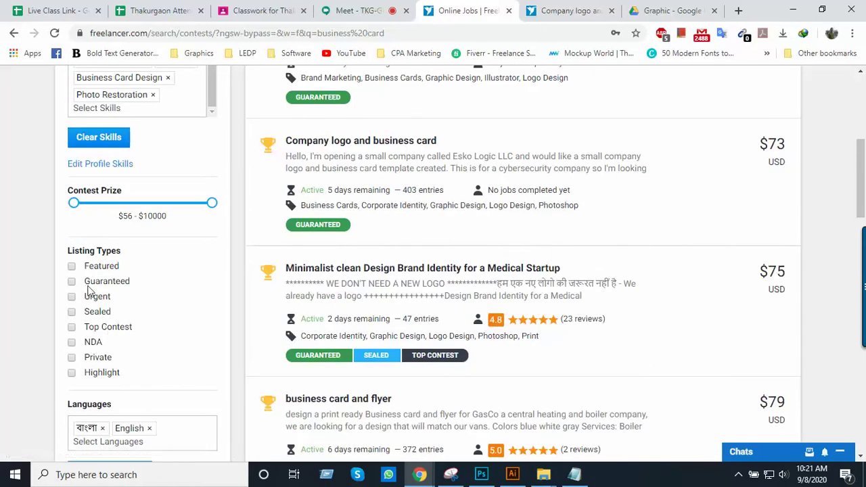
{"action": "scroll", "coordinate": [98, 253], "scroll_direction": "up", "scroll_amount": 2}
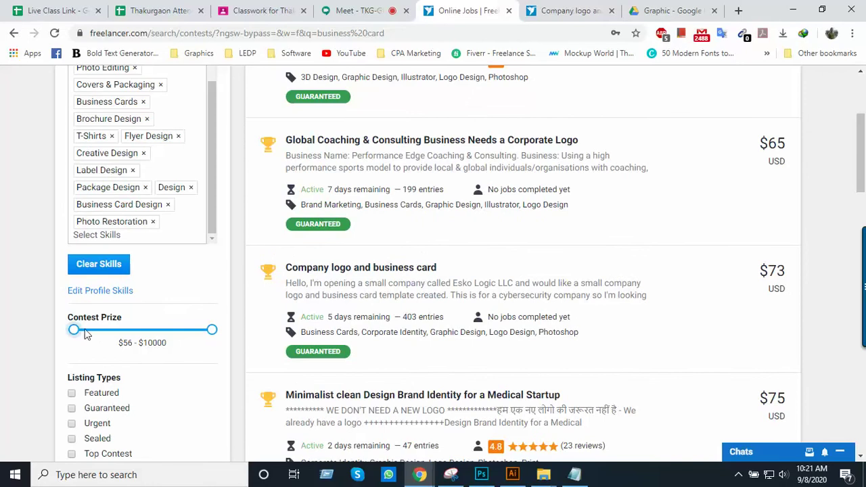
{"action": "left_click_drag", "start_coordinate": [75, 330], "coordinate": [55, 334]}
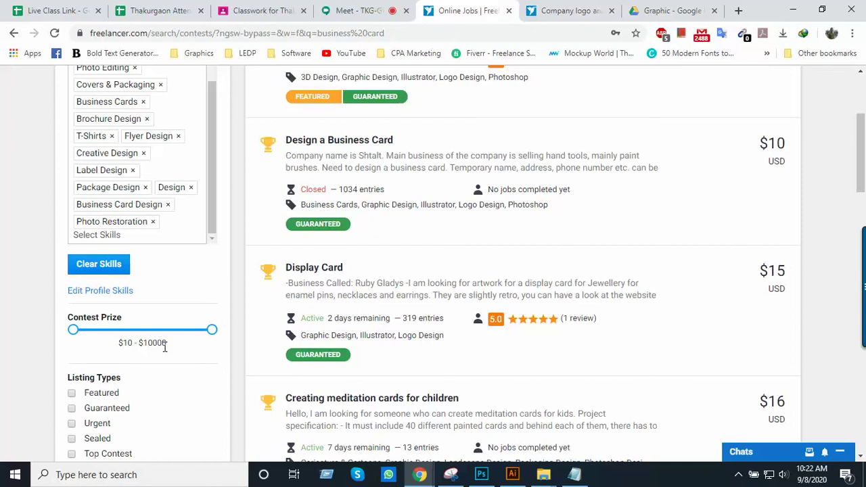
{"action": "scroll", "coordinate": [164, 346], "scroll_direction": "up", "scroll_amount": 1}
{"action": "scroll", "coordinate": [166, 347], "scroll_direction": "down", "scroll_amount": 2}
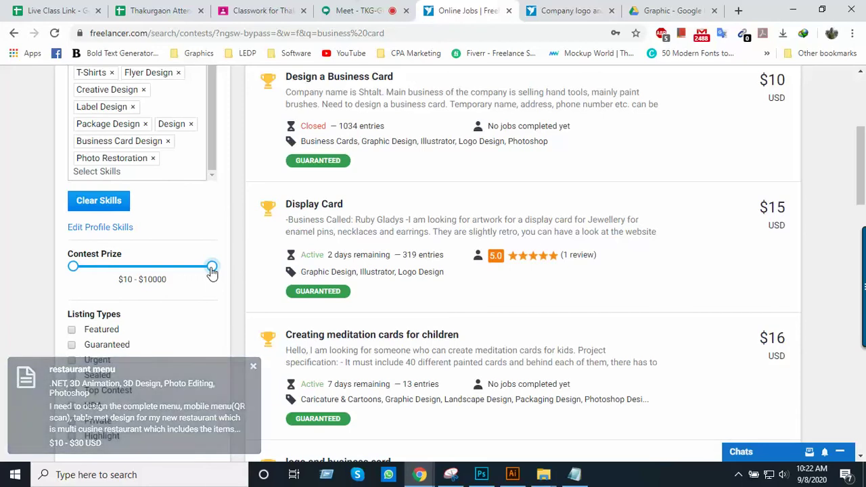
{"action": "scroll", "coordinate": [261, 284], "scroll_direction": "up", "scroll_amount": 3}
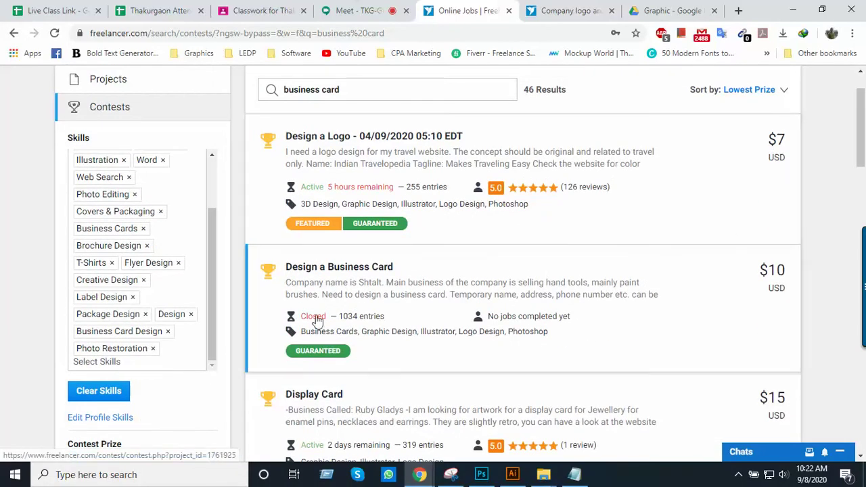
{"action": "scroll", "coordinate": [124, 359], "scroll_direction": "down", "scroll_amount": 2}
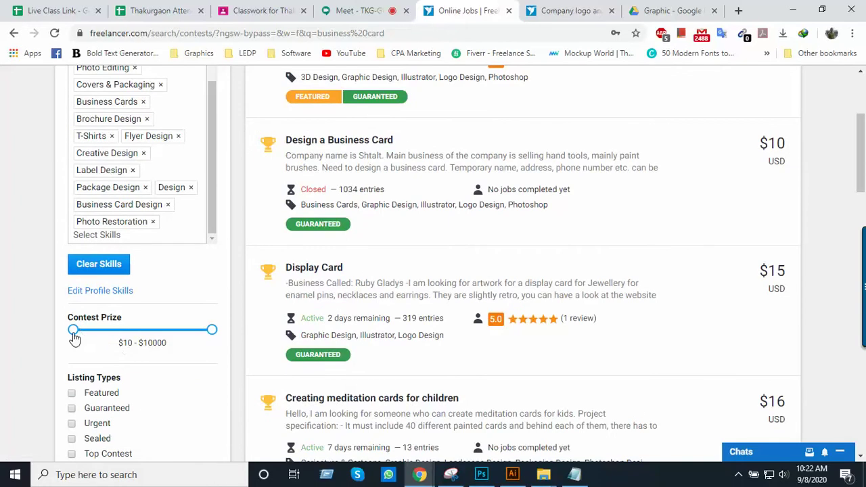
{"action": "left_click_drag", "start_coordinate": [74, 336], "coordinate": [73, 337]}
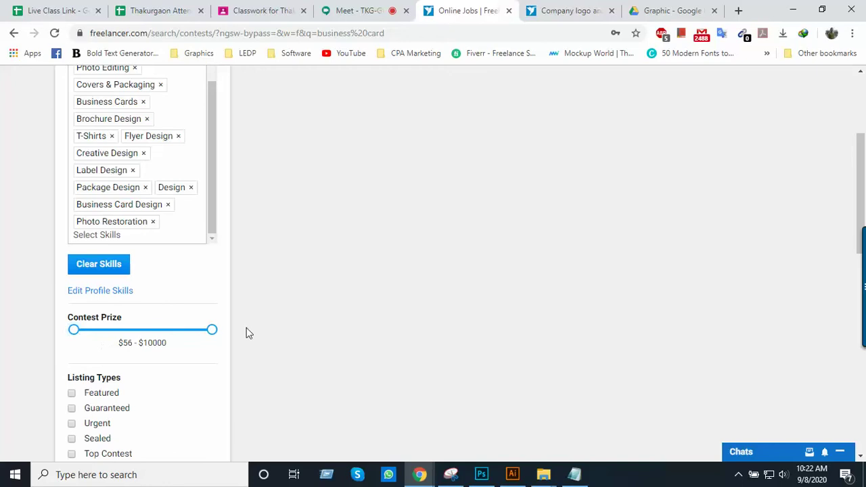
{"action": "scroll", "coordinate": [365, 273], "scroll_direction": "up", "scroll_amount": 3}
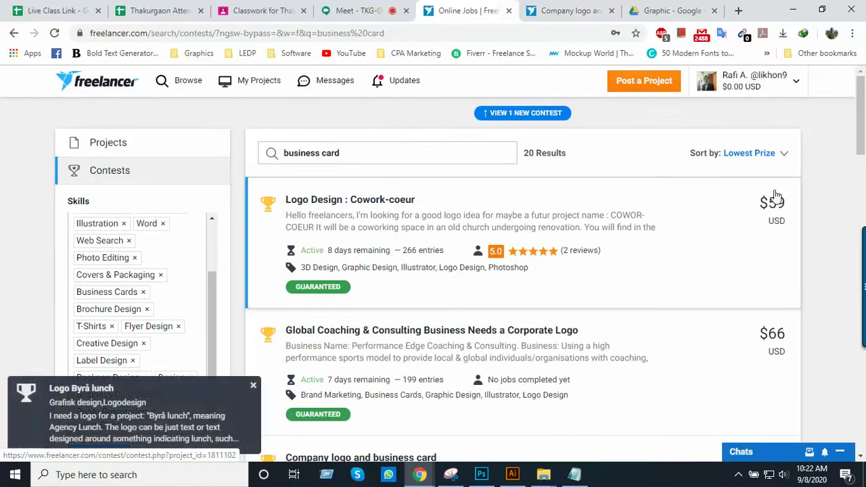
{"action": "scroll", "coordinate": [742, 242], "scroll_direction": "down", "scroll_amount": 3}
{"action": "scroll", "coordinate": [763, 249], "scroll_direction": "down", "scroll_amount": 5}
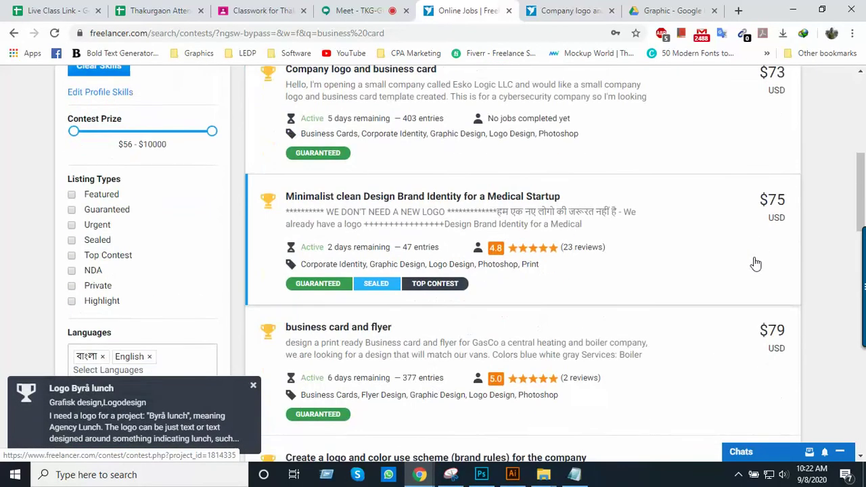
{"action": "scroll", "coordinate": [751, 265], "scroll_direction": "down", "scroll_amount": 2}
{"action": "scroll", "coordinate": [750, 265], "scroll_direction": "up", "scroll_amount": 4}
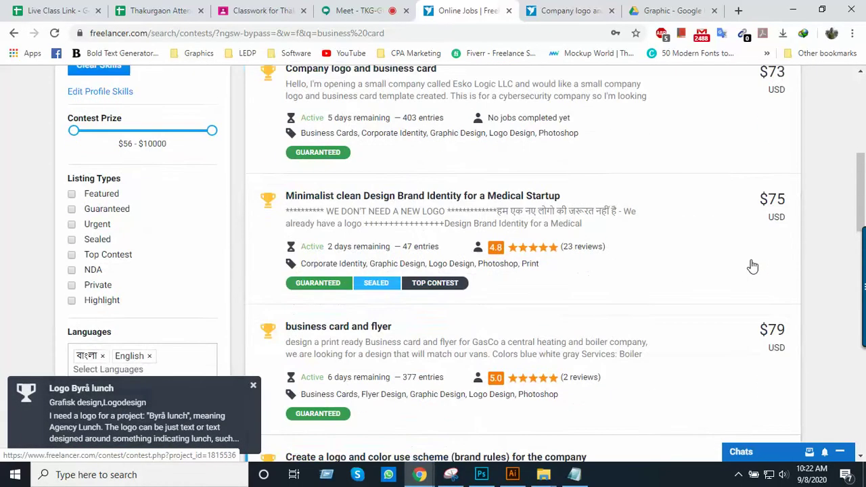
{"action": "scroll", "coordinate": [406, 286], "scroll_direction": "down", "scroll_amount": 1}
{"action": "scroll", "coordinate": [140, 289], "scroll_direction": "up", "scroll_amount": 2}
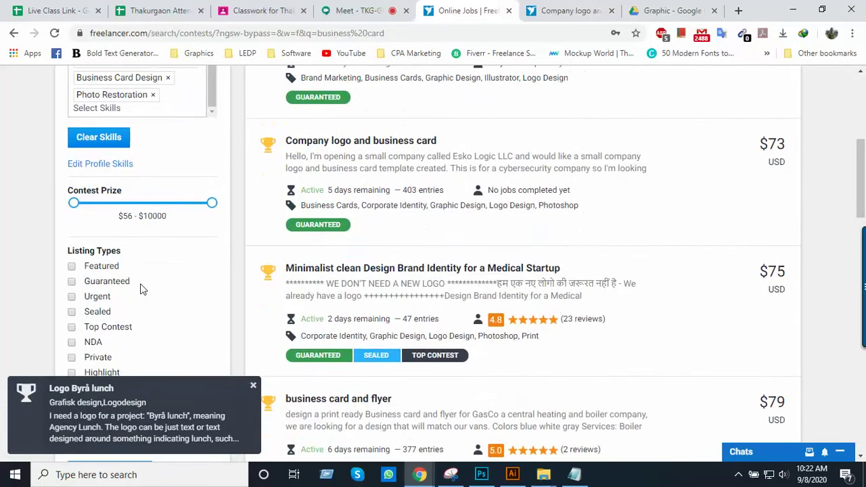
Tick the Guaranteed listing type and scroll the filtered business card contests
{"action": "left_click", "coordinate": [72, 282]}
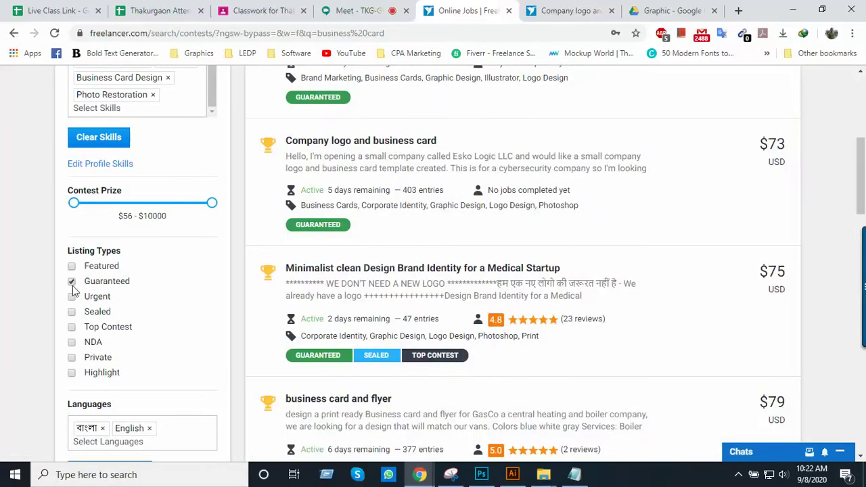
{"action": "scroll", "coordinate": [382, 299], "scroll_direction": "up", "scroll_amount": 2}
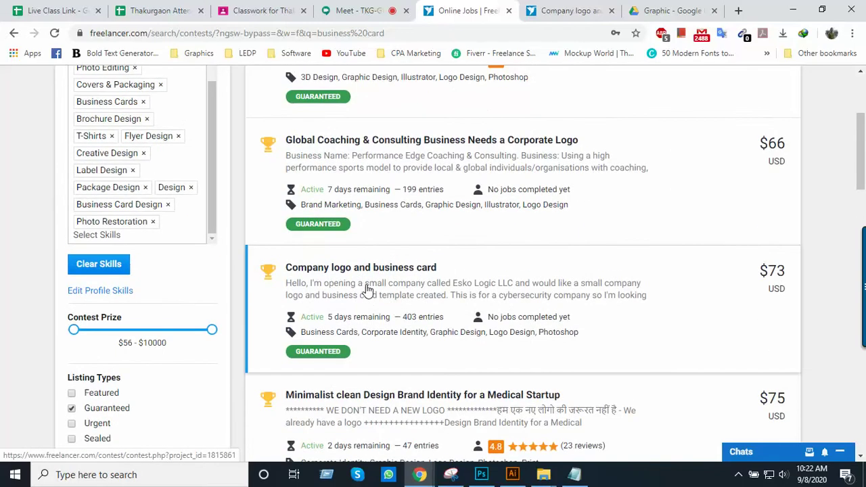
{"action": "scroll", "coordinate": [365, 289], "scroll_direction": "up", "scroll_amount": 3}
{"action": "scroll", "coordinate": [361, 238], "scroll_direction": "down", "scroll_amount": 7}
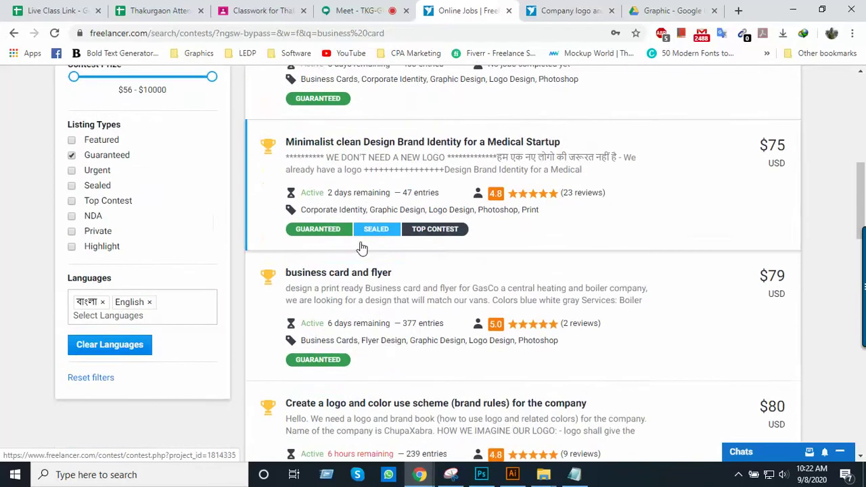
{"action": "scroll", "coordinate": [362, 249], "scroll_direction": "down", "scroll_amount": 5}
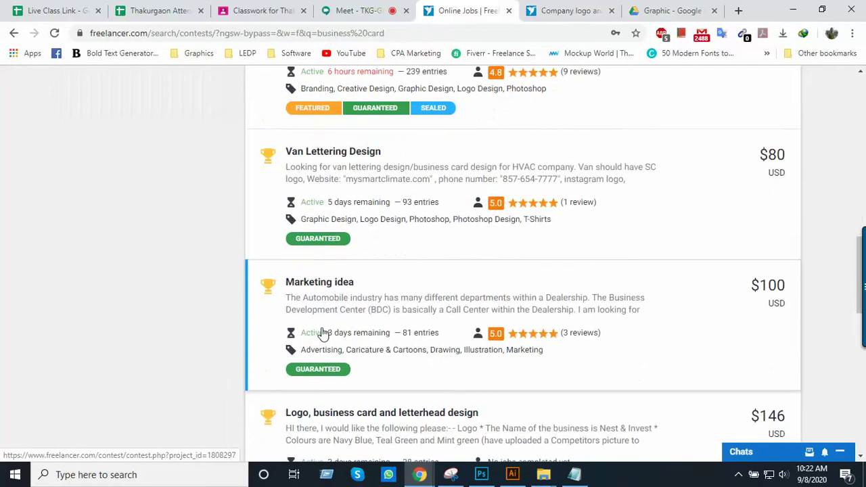
{"action": "scroll", "coordinate": [318, 335], "scroll_direction": "down", "scroll_amount": 6}
{"action": "scroll", "coordinate": [322, 337], "scroll_direction": "up", "scroll_amount": 7}
{"action": "scroll", "coordinate": [321, 336], "scroll_direction": "up", "scroll_amount": 6}
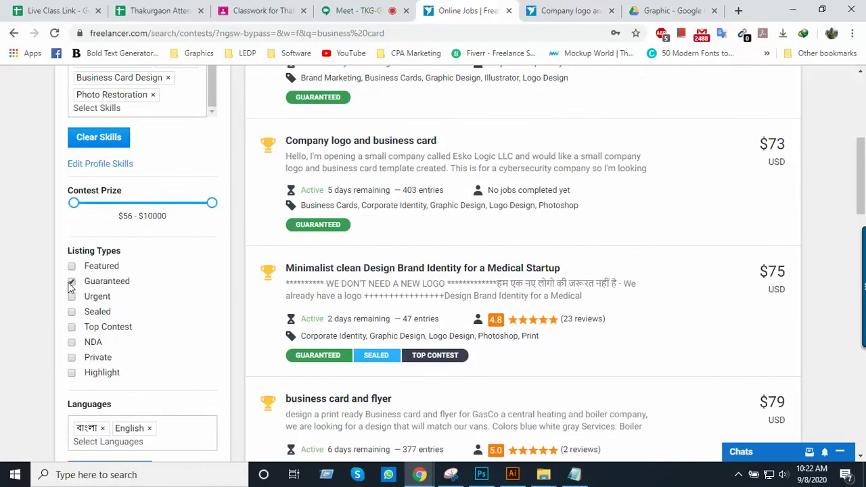
{"action": "scroll", "coordinate": [173, 322], "scroll_direction": "down", "scroll_amount": 3}
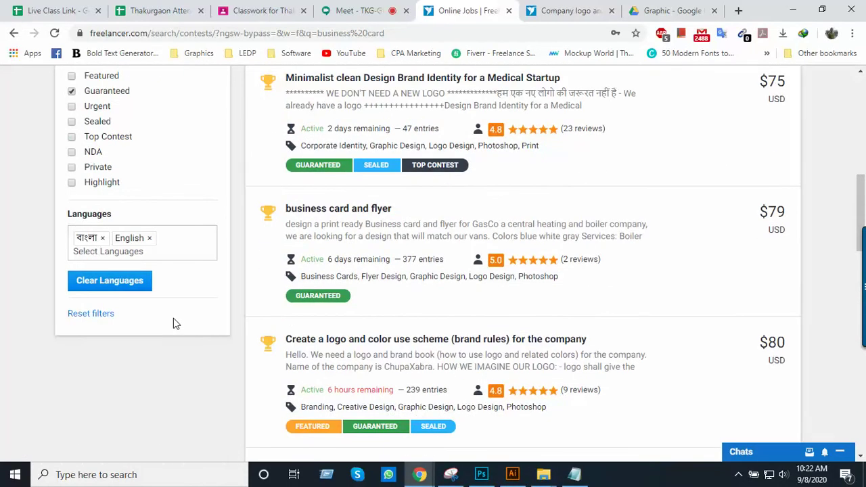
Open the $75 'Minimalist clean Design Brand Identity for a Medical Startup' contest
{"action": "scroll", "coordinate": [173, 321], "scroll_direction": "up", "scroll_amount": 8}
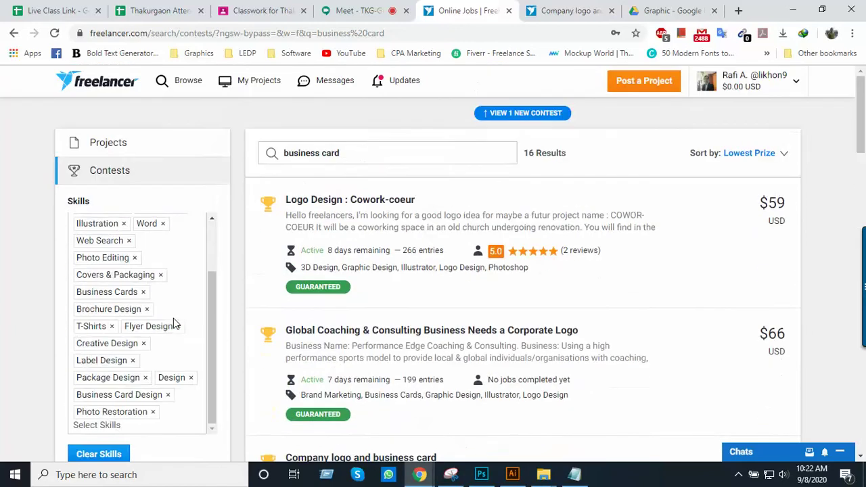
{"action": "scroll", "coordinate": [173, 324], "scroll_direction": "up", "scroll_amount": 1}
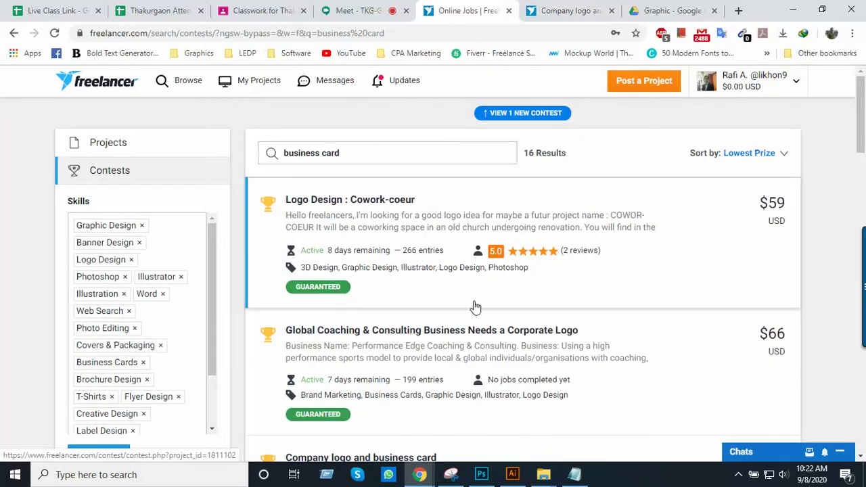
{"action": "scroll", "coordinate": [467, 310], "scroll_direction": "down", "scroll_amount": 3}
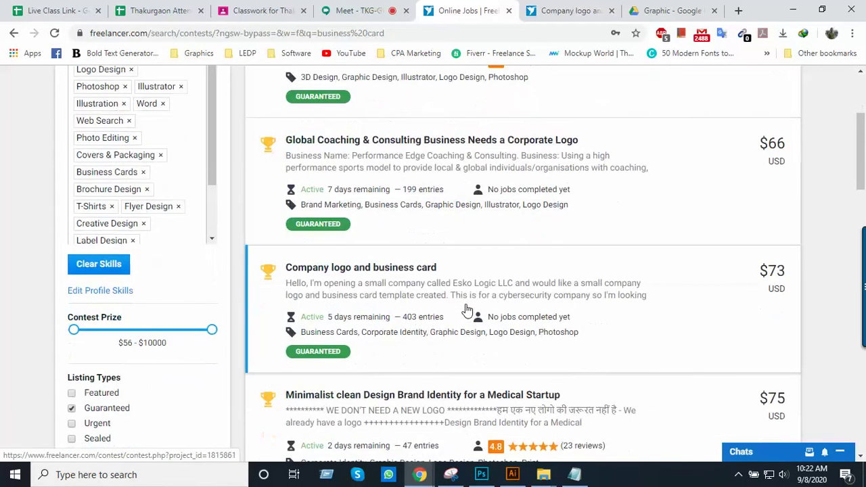
{"action": "scroll", "coordinate": [466, 310], "scroll_direction": "down", "scroll_amount": 1}
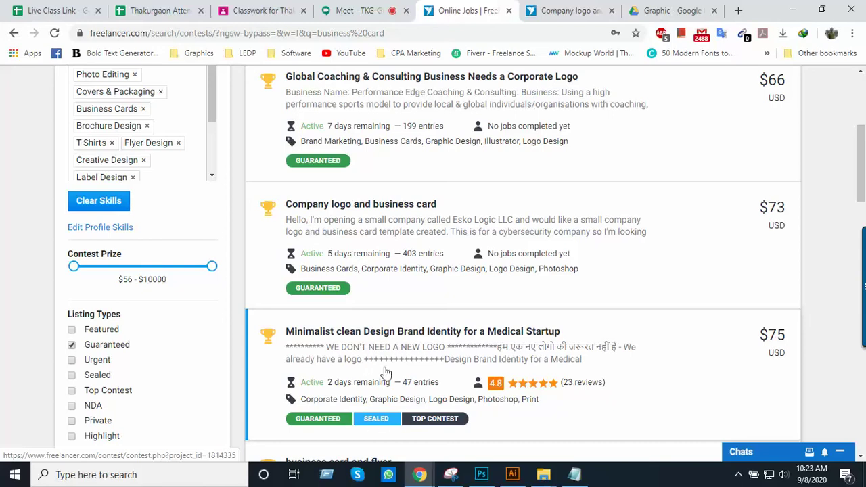
{"action": "left_click", "coordinate": [394, 336]}
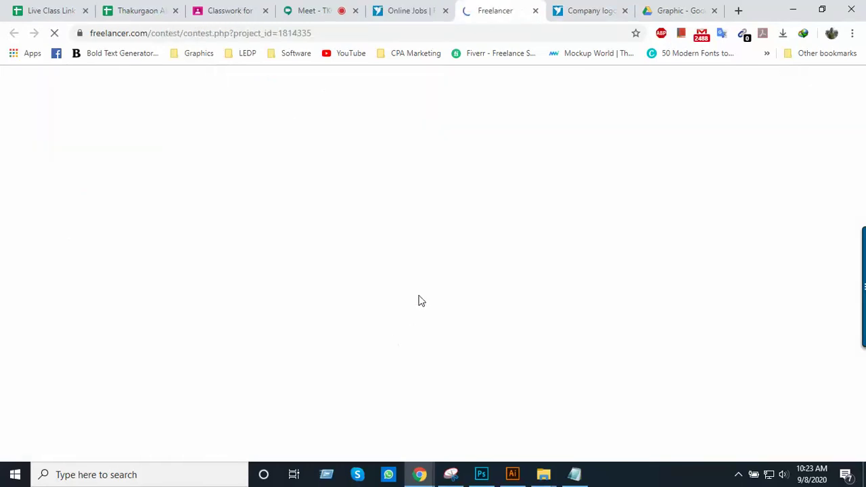
Glance at the Company logo contest, then return to and scroll the medical brand identity contest
{"action": "left_click", "coordinate": [583, 7]}
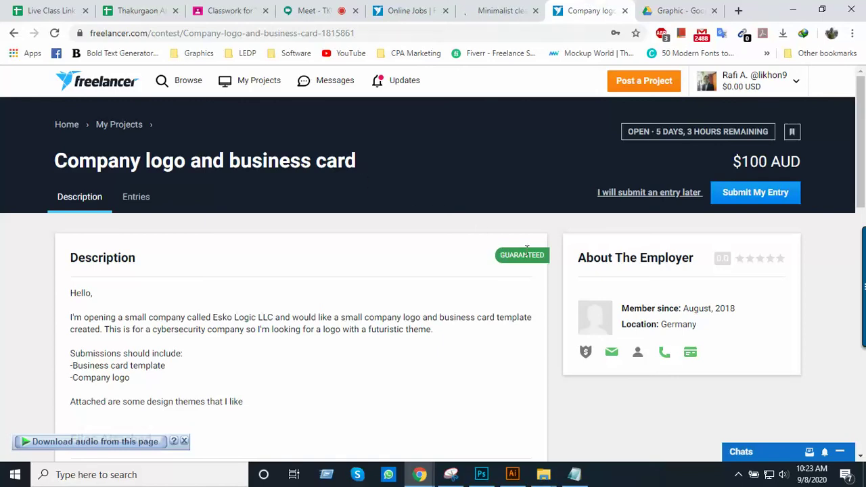
{"action": "left_click", "coordinate": [491, 11]}
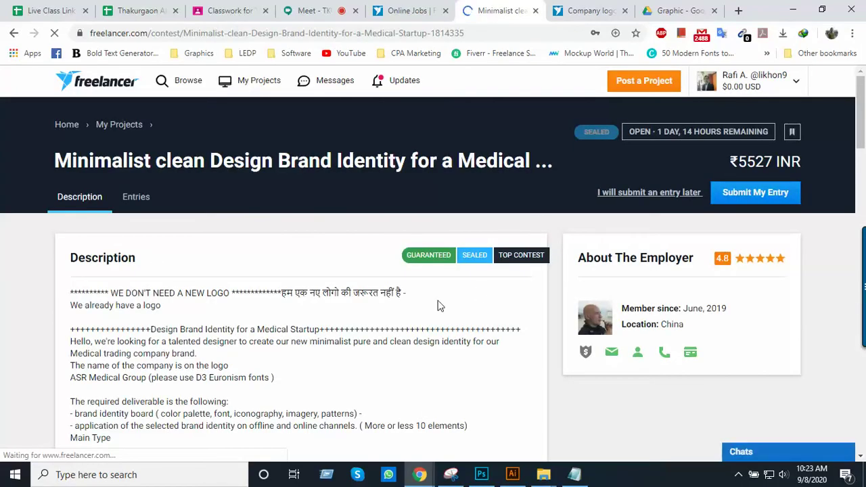
{"action": "scroll", "coordinate": [481, 250], "scroll_direction": "down", "scroll_amount": 2}
{"action": "scroll", "coordinate": [481, 251], "scroll_direction": "down", "scroll_amount": 2}
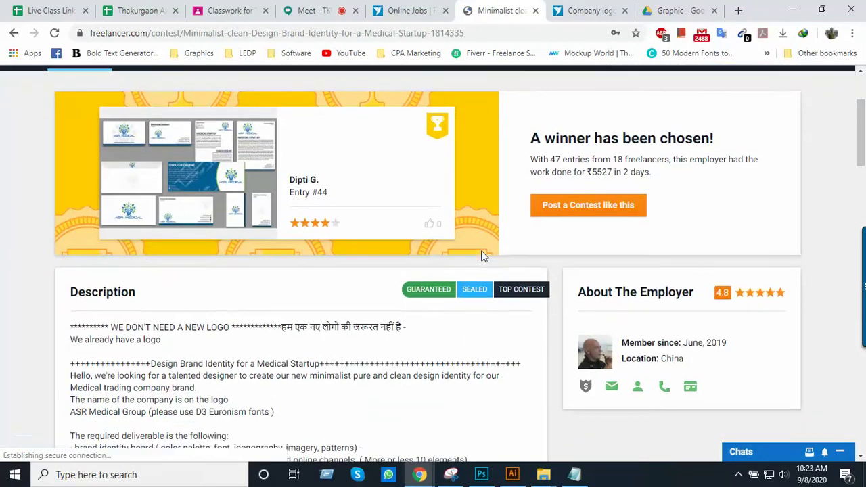
{"action": "scroll", "coordinate": [481, 250], "scroll_direction": "up", "scroll_amount": 3}
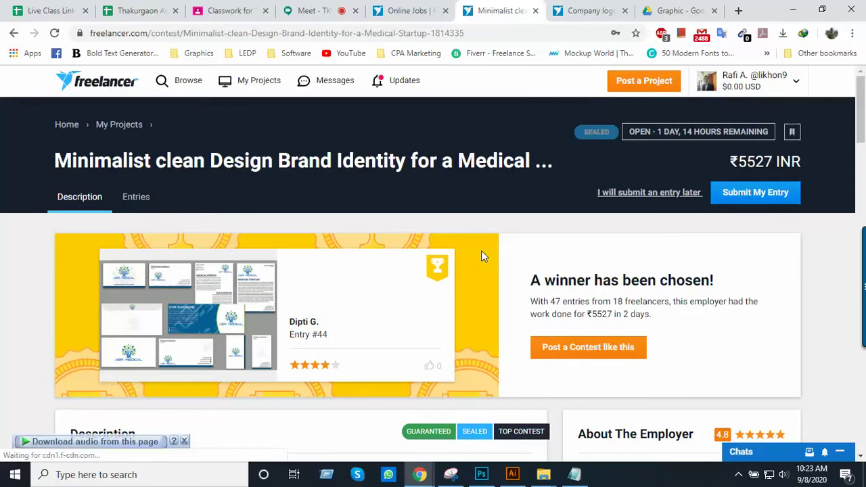
{"action": "scroll", "coordinate": [250, 208], "scroll_direction": "down", "scroll_amount": 2}
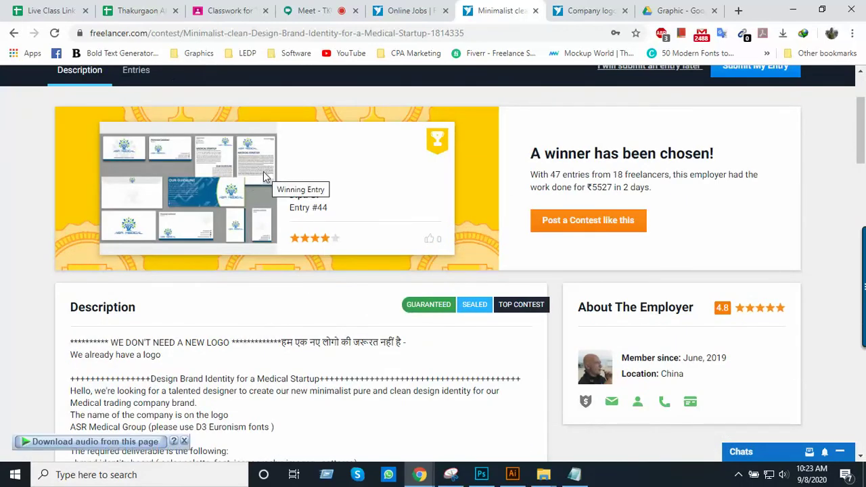
{"action": "scroll", "coordinate": [375, 315], "scroll_direction": "up", "scroll_amount": 2}
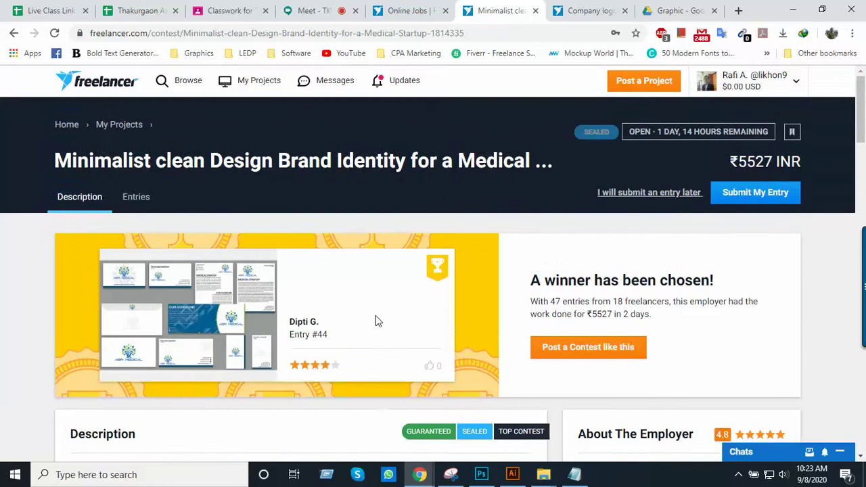
View the medical brand identity contest's entries and its winning entry
{"action": "left_click", "coordinate": [136, 197]}
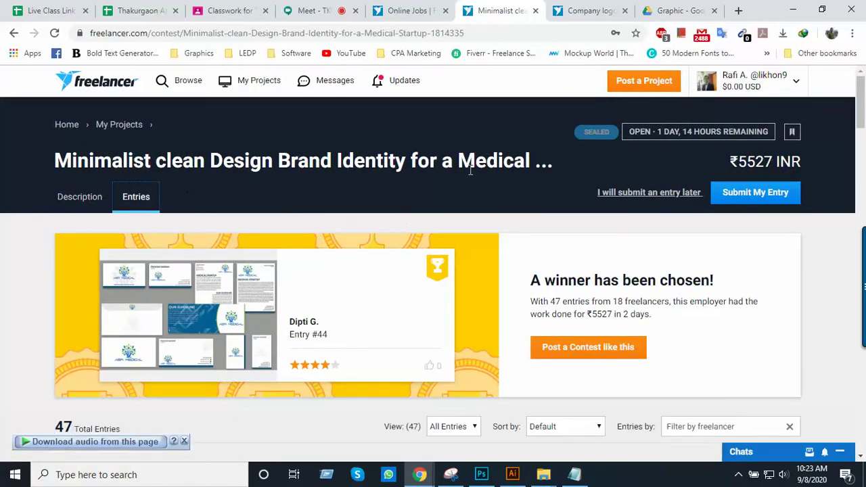
{"action": "scroll", "coordinate": [396, 238], "scroll_direction": "down", "scroll_amount": 4}
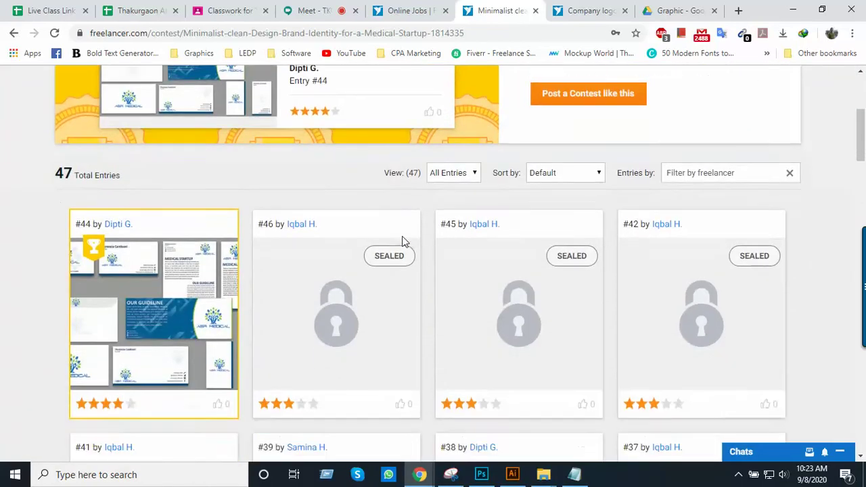
{"action": "scroll", "coordinate": [403, 242], "scroll_direction": "up", "scroll_amount": 2}
{"action": "scroll", "coordinate": [402, 242], "scroll_direction": "up", "scroll_amount": 2}
{"action": "scroll", "coordinate": [392, 216], "scroll_direction": "down", "scroll_amount": 1}
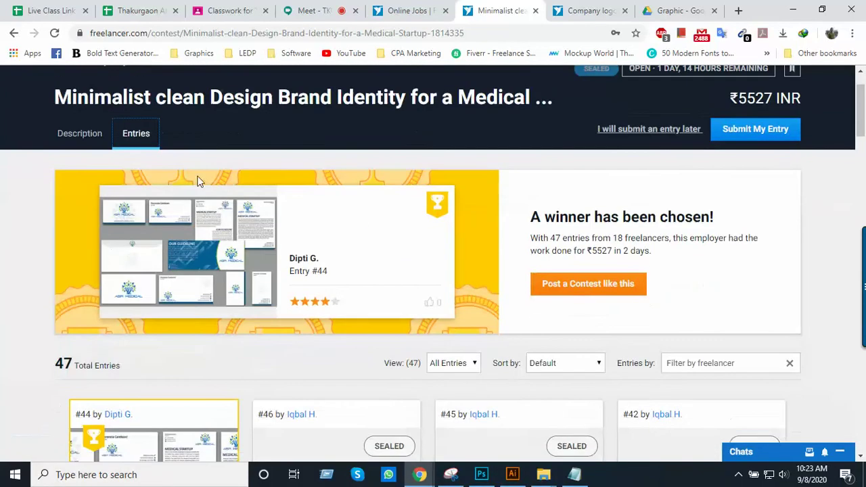
{"action": "scroll", "coordinate": [275, 223], "scroll_direction": "up", "scroll_amount": 1}
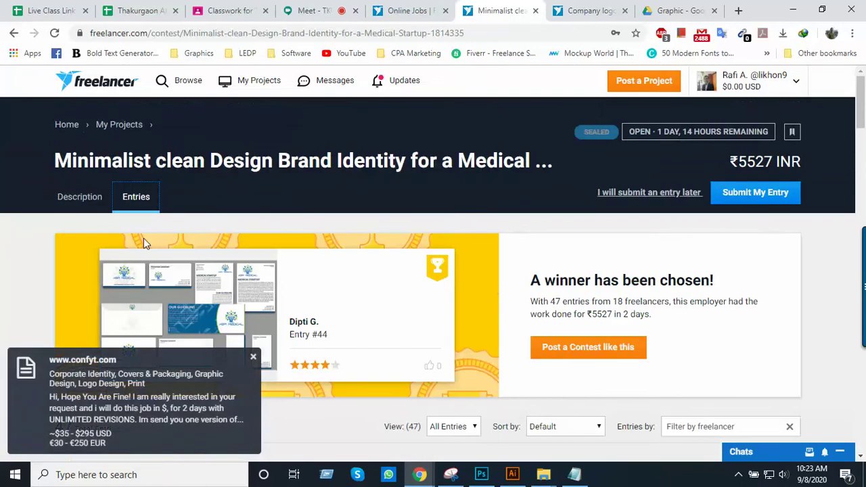
Dismiss the chat popup, return to Description, and switch to the Company logo contest brief
{"action": "left_click", "coordinate": [253, 358]}
{"action": "left_click", "coordinate": [81, 199]}
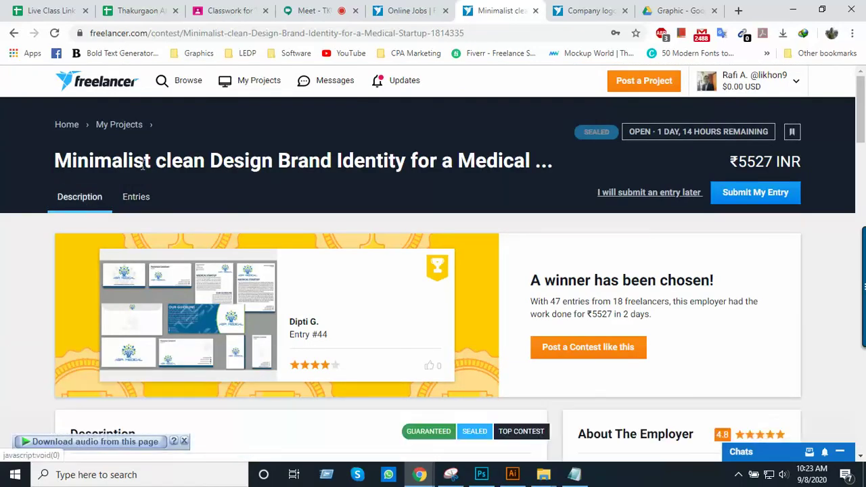
{"action": "left_click", "coordinate": [587, 11]}
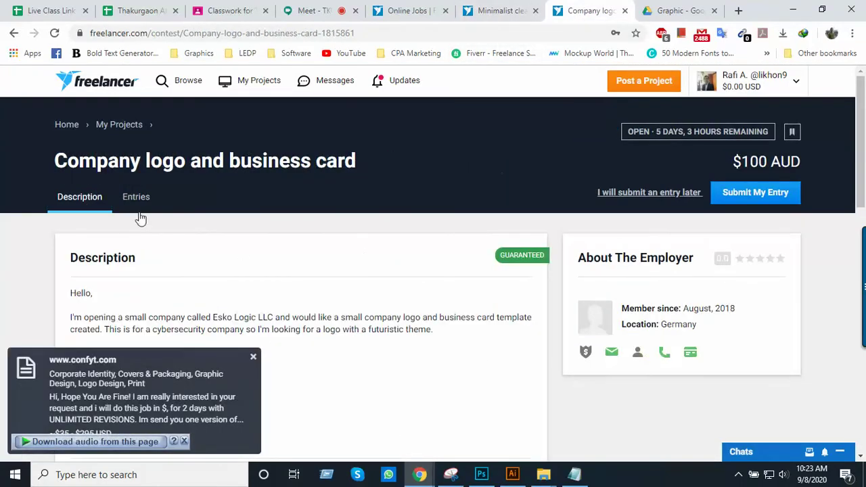
Scroll the Company logo contest's entries gallery, the Esko Logic LLC designs #399 to #384
{"action": "left_click", "coordinate": [144, 201]}
{"action": "scroll", "coordinate": [406, 250], "scroll_direction": "down", "scroll_amount": 4}
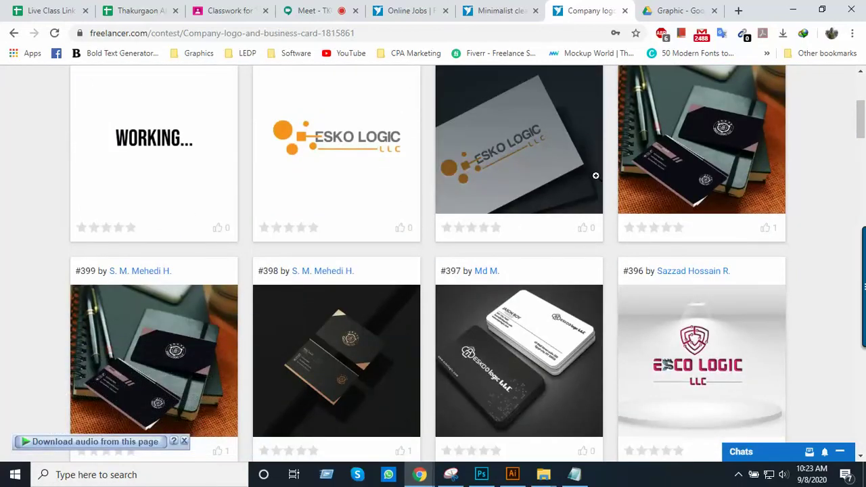
{"action": "scroll", "coordinate": [574, 267], "scroll_direction": "down", "scroll_amount": 4}
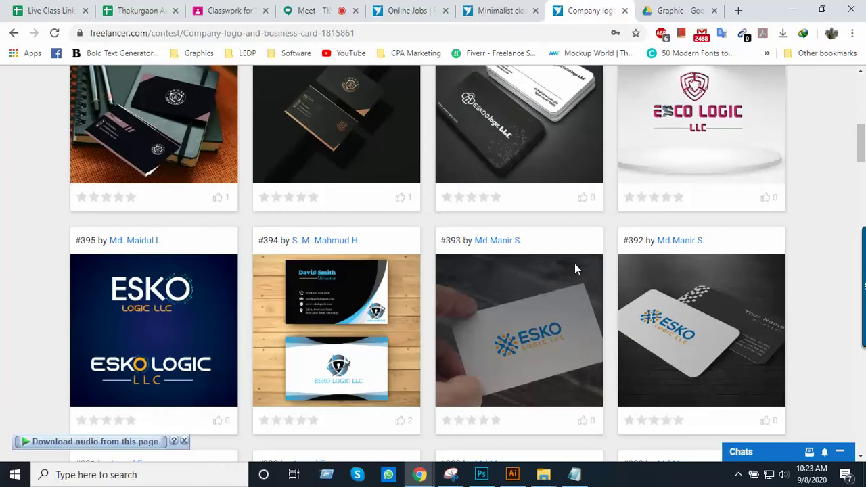
{"action": "scroll", "coordinate": [574, 265], "scroll_direction": "down", "scroll_amount": 4}
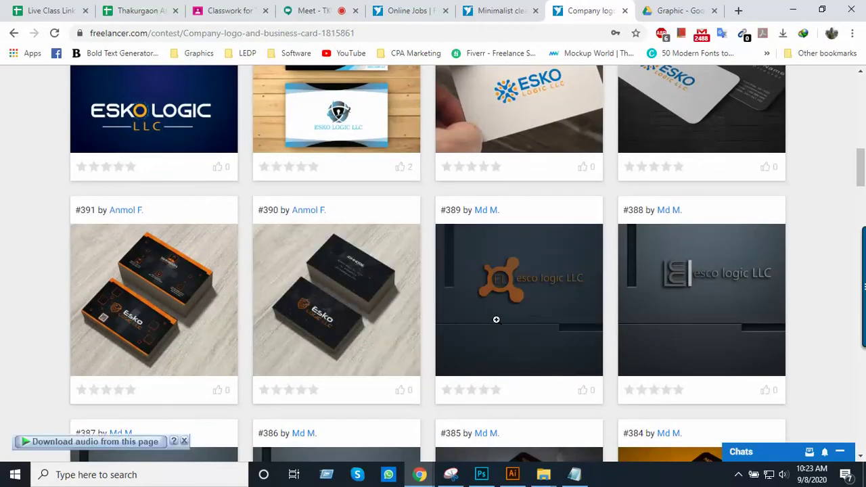
{"action": "scroll", "coordinate": [406, 338], "scroll_direction": "down", "scroll_amount": 5}
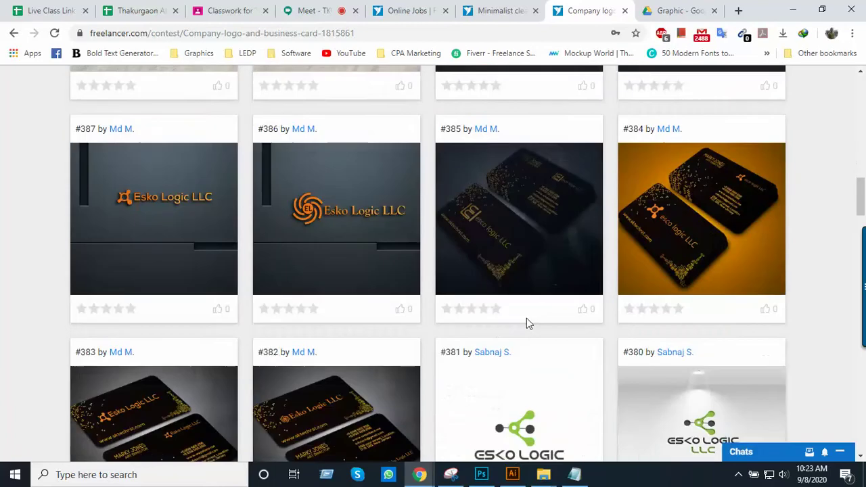
{"action": "scroll", "coordinate": [336, 240], "scroll_direction": "up", "scroll_amount": 2}
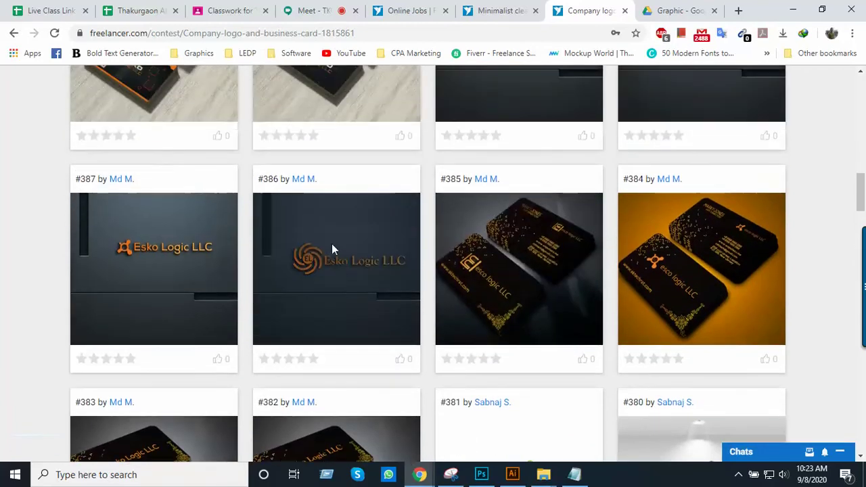
{"action": "scroll", "coordinate": [360, 325], "scroll_direction": "up", "scroll_amount": 2}
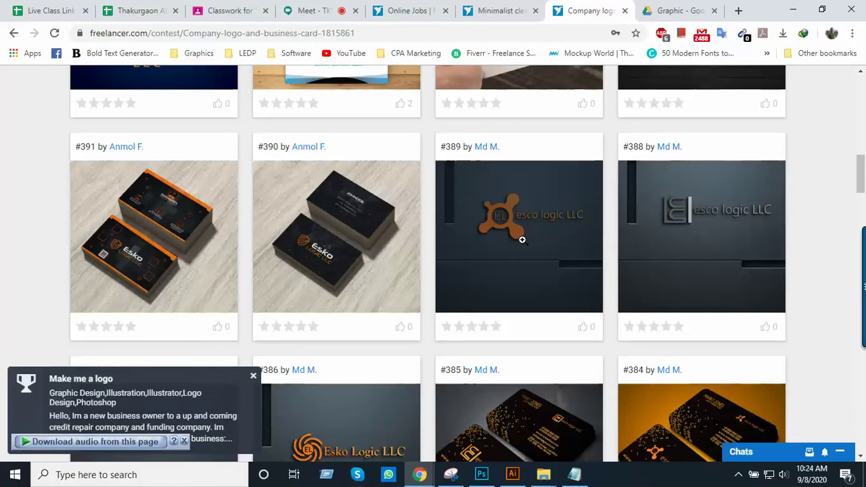
{"action": "scroll", "coordinate": [502, 251], "scroll_direction": "up", "scroll_amount": 4}
{"action": "scroll", "coordinate": [531, 284], "scroll_direction": "down", "scroll_amount": 3}
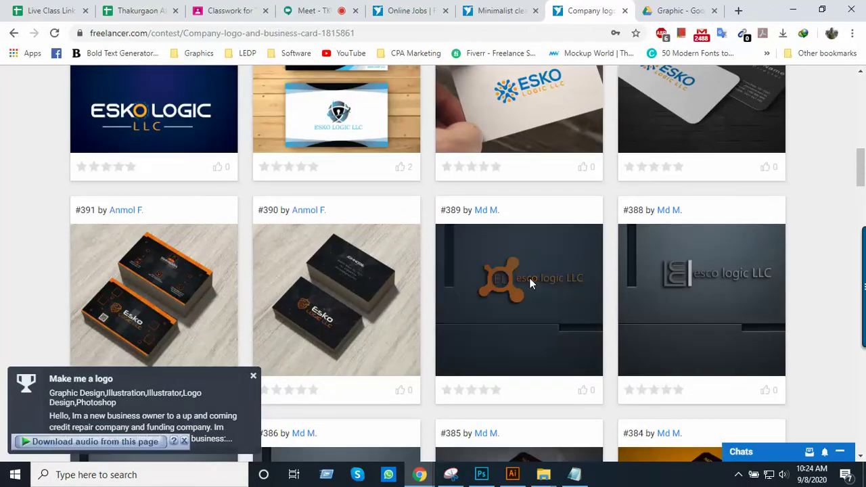
{"action": "scroll", "coordinate": [530, 281], "scroll_direction": "up", "scroll_amount": 3}
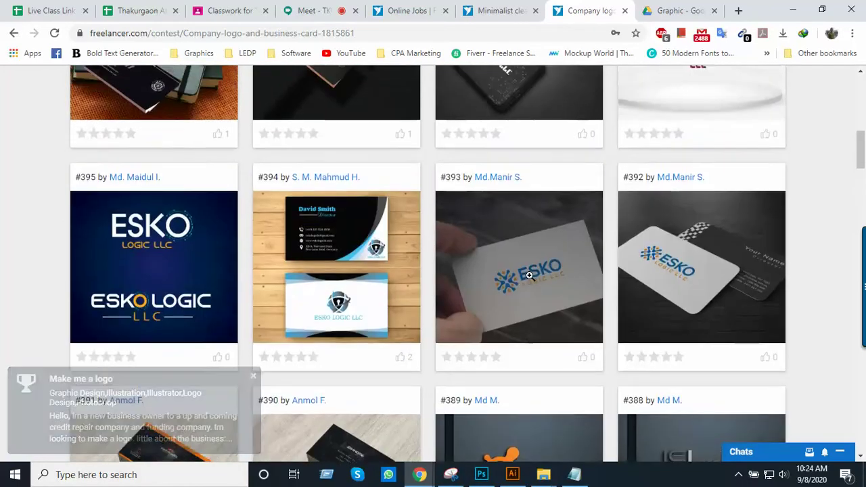
{"action": "scroll", "coordinate": [529, 276], "scroll_direction": "up", "scroll_amount": 1}
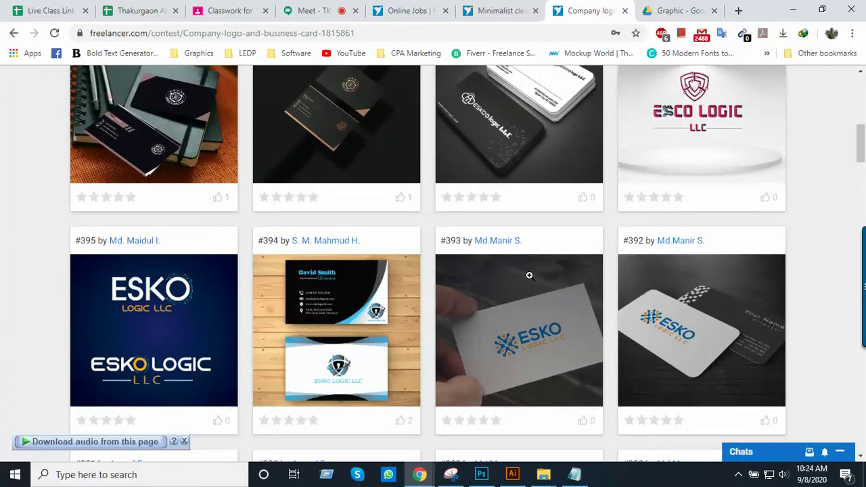
{"action": "scroll", "coordinate": [530, 271], "scroll_direction": "up", "scroll_amount": 2}
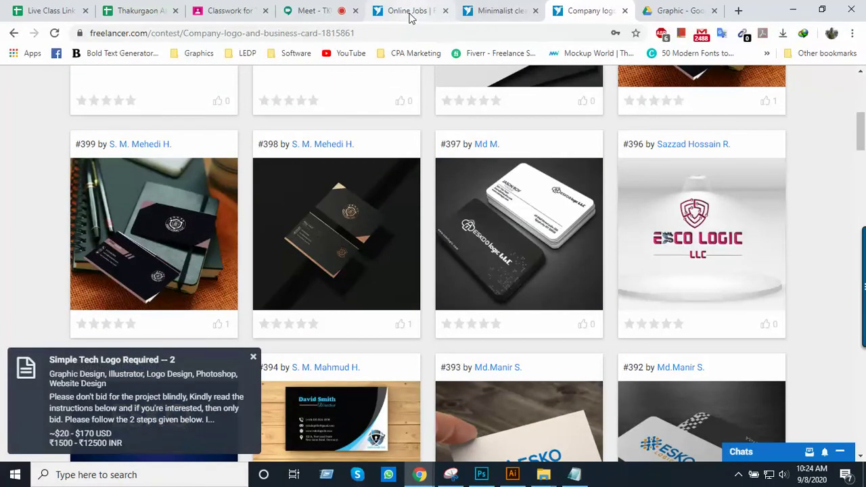
{"action": "left_click", "coordinate": [409, 14]}
Return to the Minimalist clean Design Brand Identity contest tab
{"action": "left_click", "coordinate": [493, 14]}
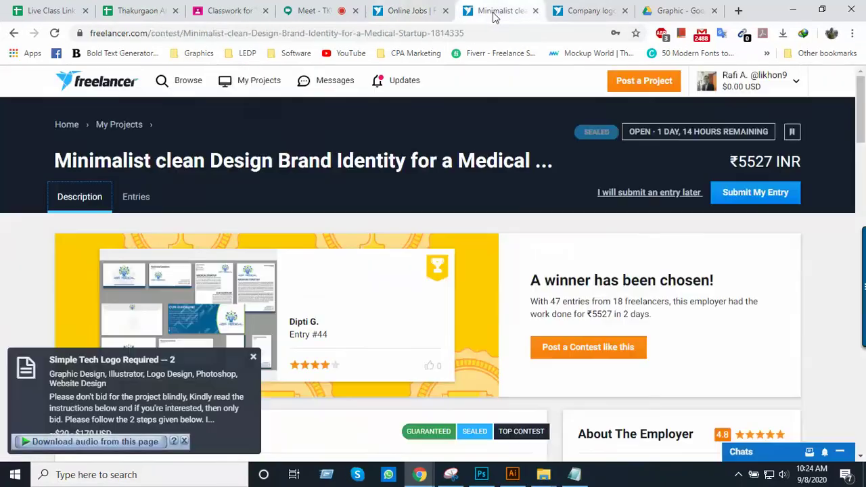
{"action": "scroll", "coordinate": [375, 288], "scroll_direction": "down", "scroll_amount": 3}
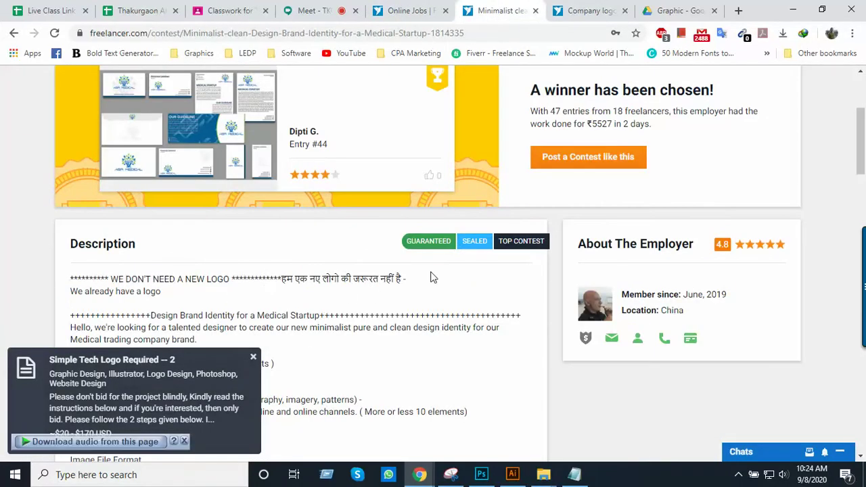
{"action": "scroll", "coordinate": [302, 260], "scroll_direction": "up", "scroll_amount": 3}
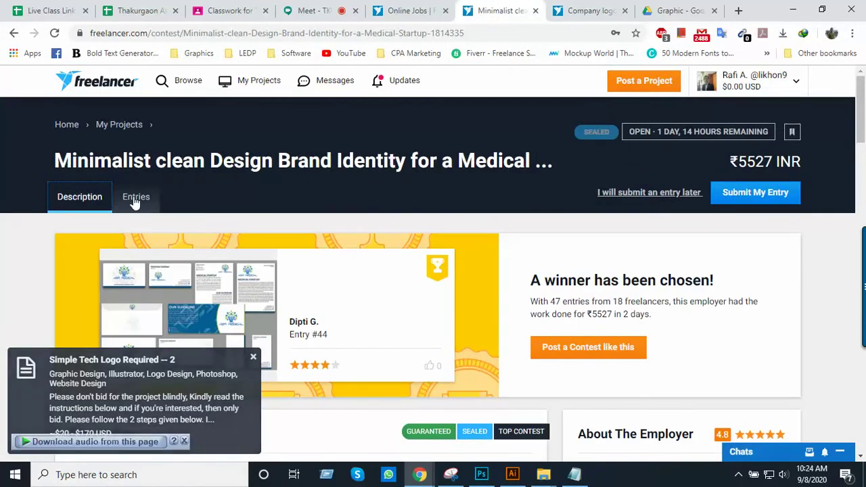
Browse the 47 entries, all sealed except winning Entry #44, then reveal the hidden-icons tray
{"action": "left_click", "coordinate": [135, 200]}
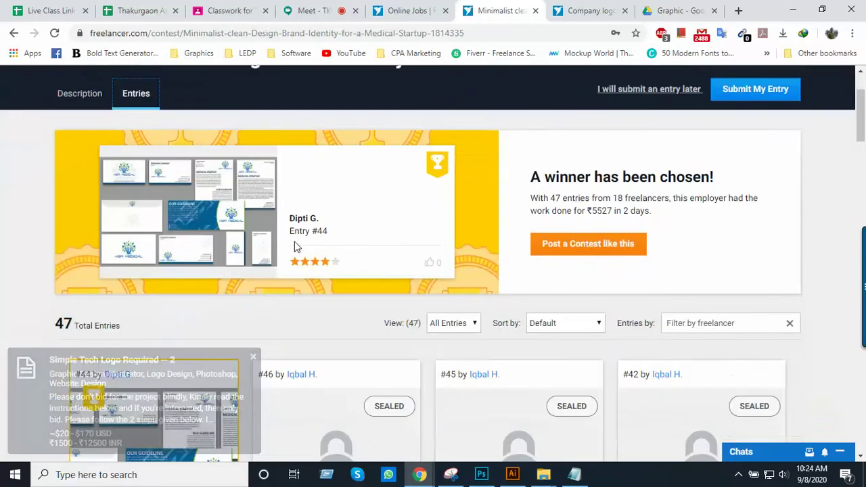
{"action": "scroll", "coordinate": [351, 253], "scroll_direction": "down", "scroll_amount": 5}
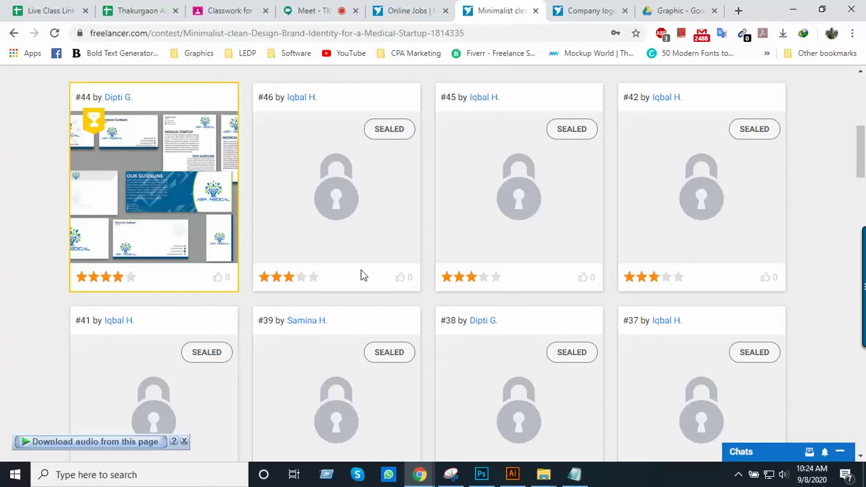
{"action": "scroll", "coordinate": [483, 319], "scroll_direction": "down", "scroll_amount": 5}
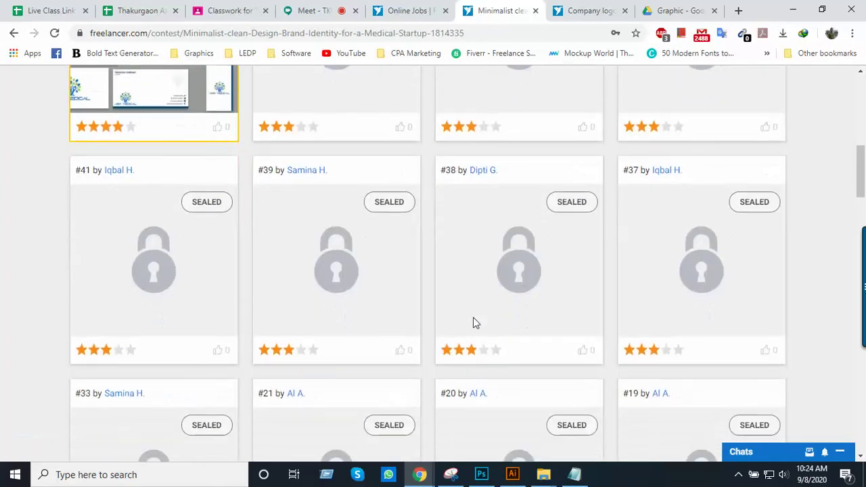
{"action": "scroll", "coordinate": [389, 355], "scroll_direction": "down", "scroll_amount": 8}
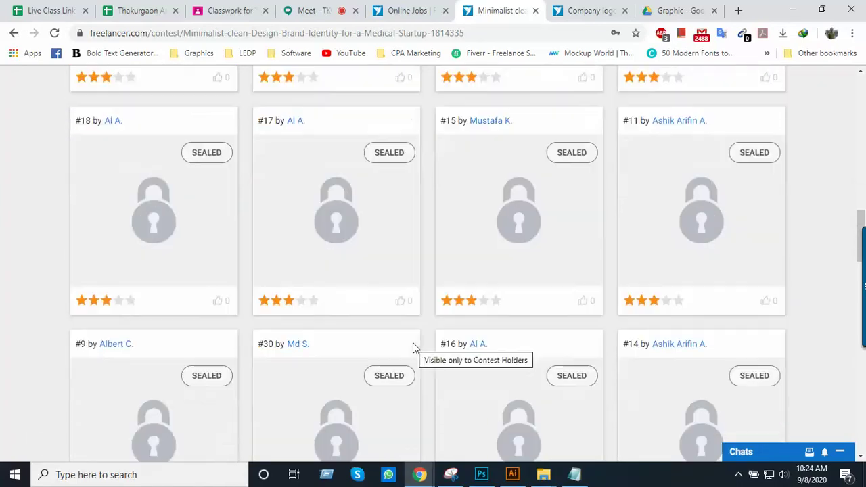
{"action": "scroll", "coordinate": [596, 308], "scroll_direction": "down", "scroll_amount": 4}
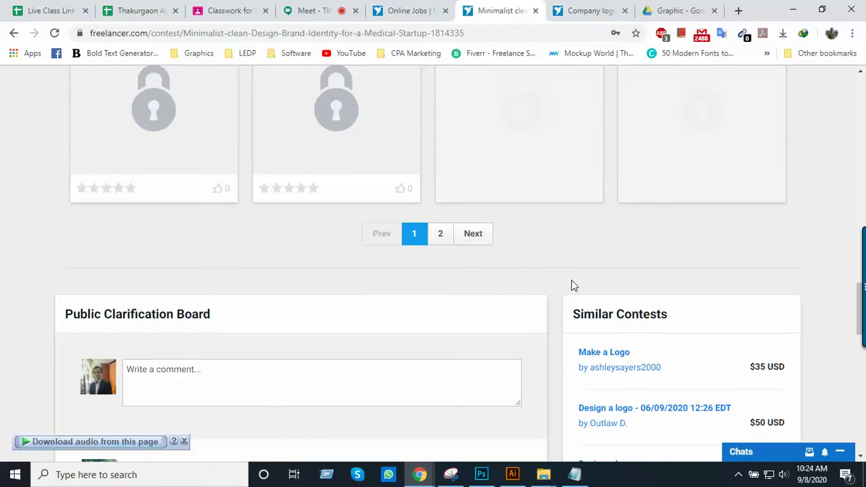
{"action": "scroll", "coordinate": [570, 285], "scroll_direction": "down", "scroll_amount": 4}
{"action": "scroll", "coordinate": [571, 285], "scroll_direction": "up", "scroll_amount": 10}
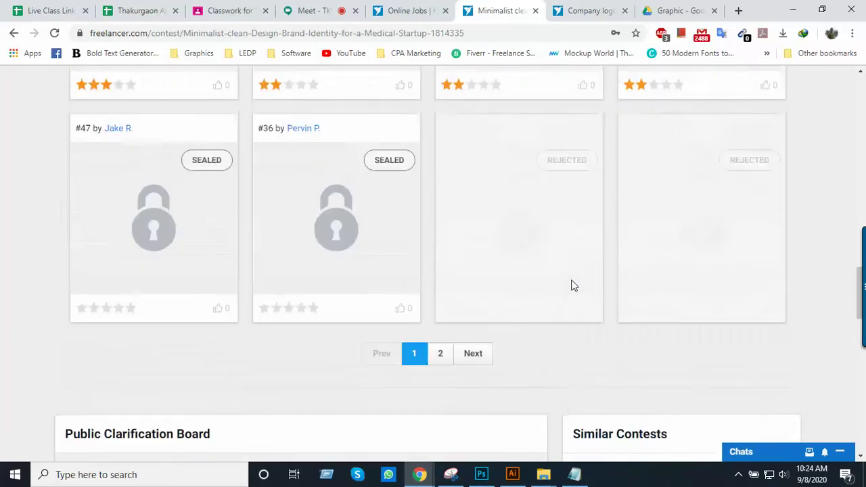
{"action": "scroll", "coordinate": [571, 284], "scroll_direction": "up", "scroll_amount": 15}
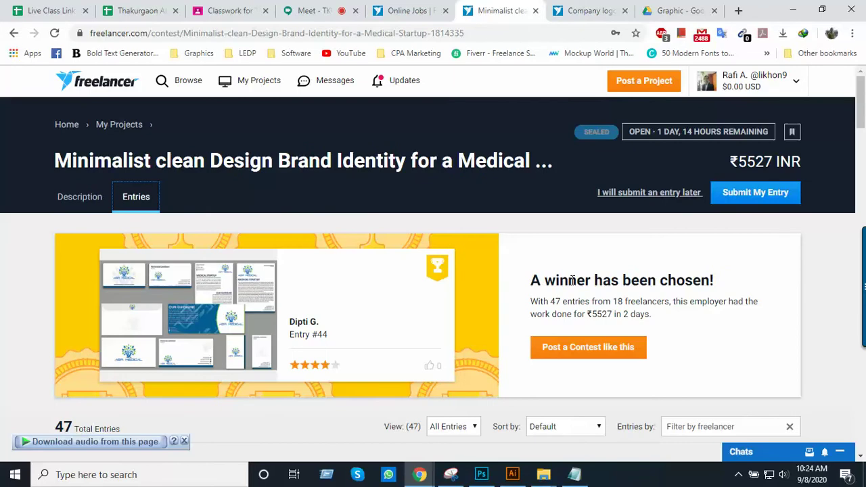
{"action": "left_click", "coordinate": [738, 476]}
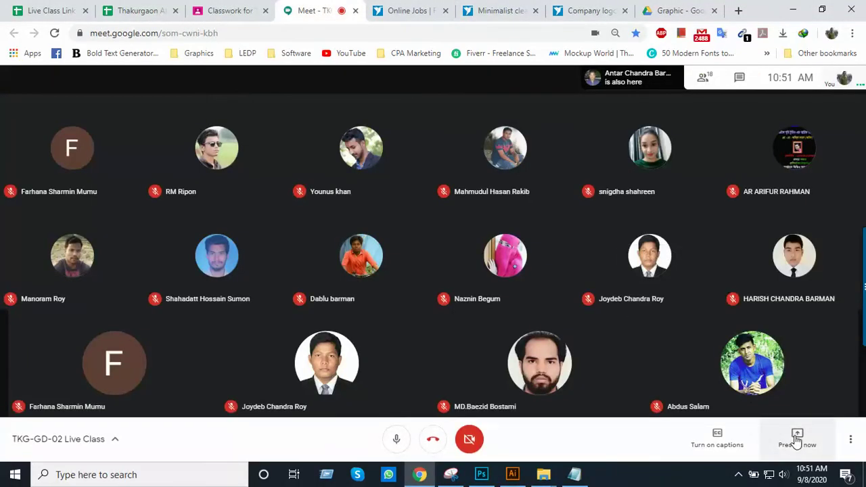
Share the entire screen in Google Meet, hide the sharing notice, and bring Freelancer's contest entries forward
{"action": "left_click", "coordinate": [796, 439]}
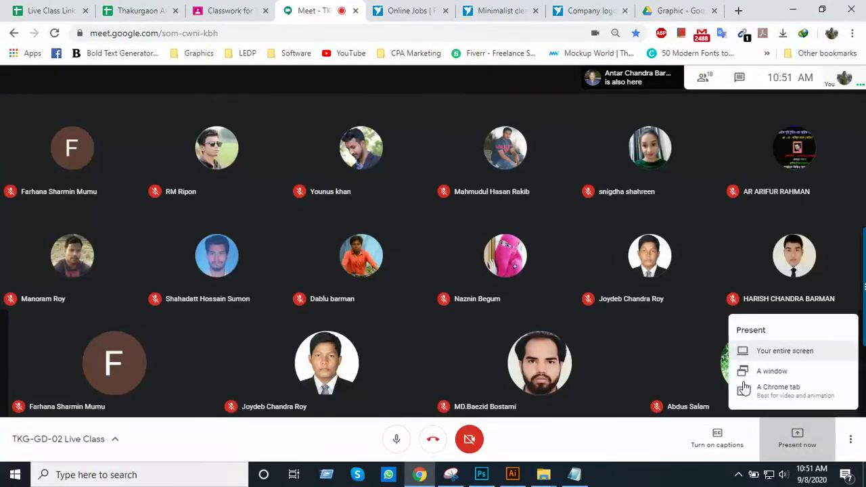
{"action": "left_click", "coordinate": [763, 347]}
{"action": "left_click", "coordinate": [441, 220]}
{"action": "left_click", "coordinate": [546, 309]}
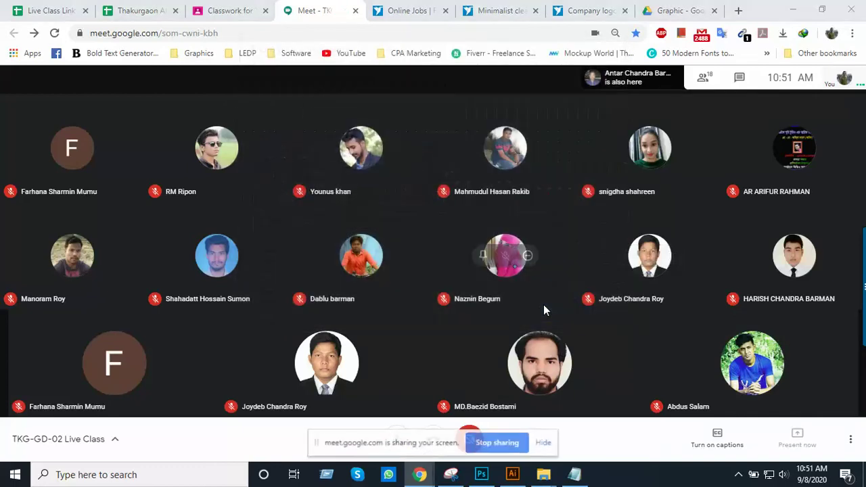
{"action": "left_click", "coordinate": [548, 443]}
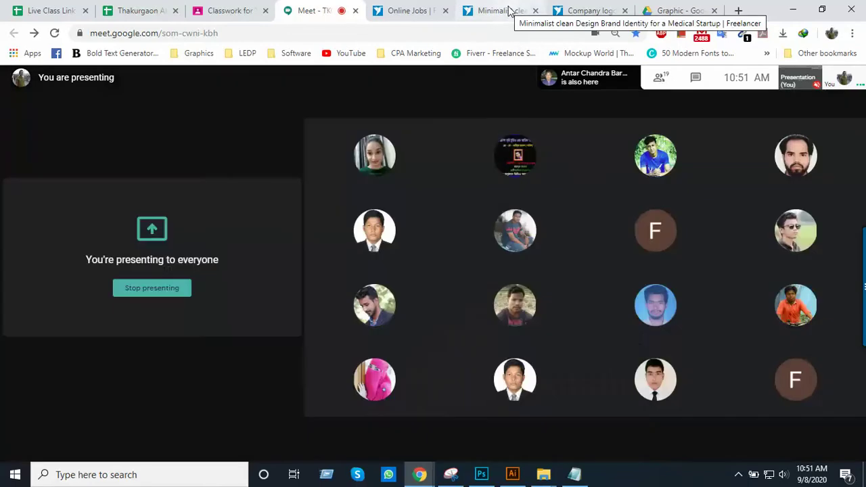
{"action": "left_click", "coordinate": [511, 12]}
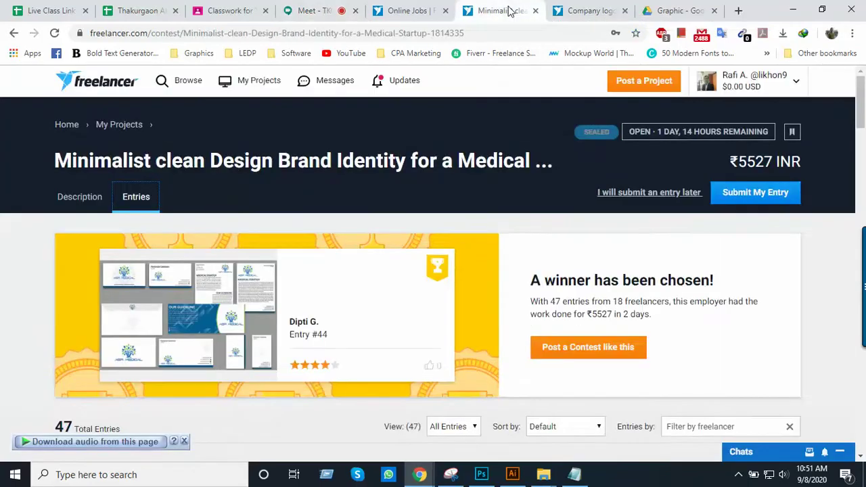
Scroll the sealed entries grid and highlight the 'A winner has been chosen!' heading
{"action": "scroll", "coordinate": [478, 271], "scroll_direction": "down", "scroll_amount": 3}
{"action": "scroll", "coordinate": [478, 293], "scroll_direction": "up", "scroll_amount": 3}
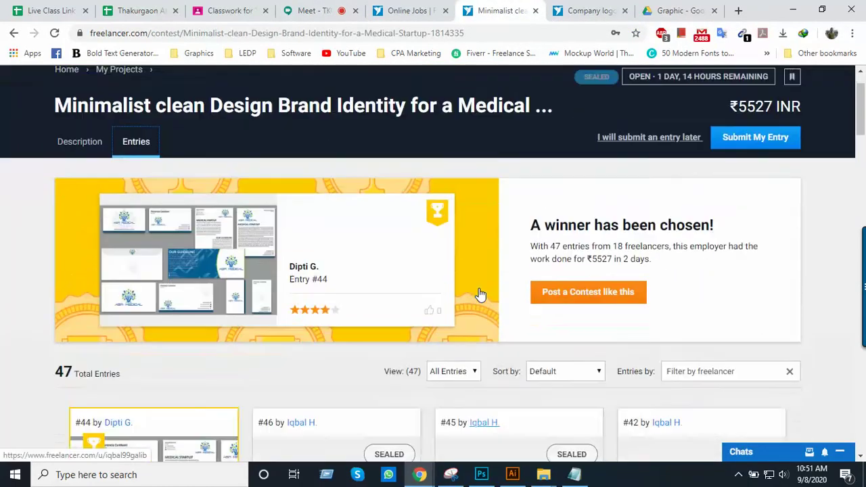
{"action": "scroll", "coordinate": [354, 275], "scroll_direction": "down", "scroll_amount": 1}
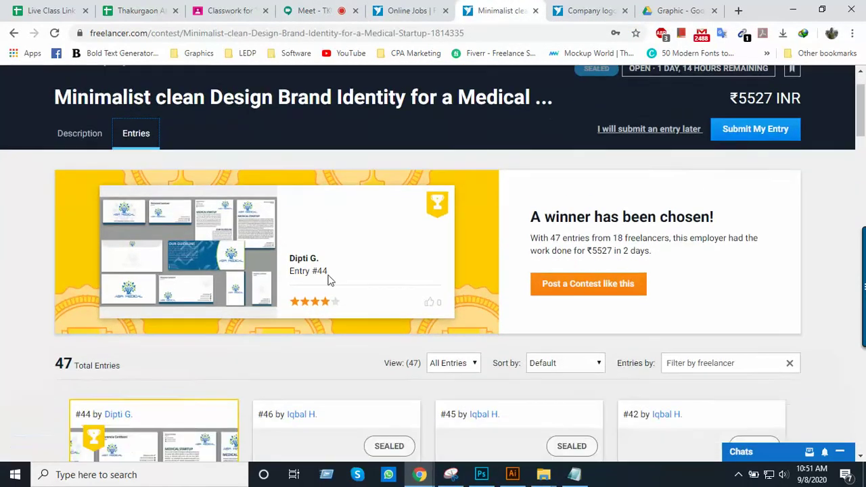
{"action": "scroll", "coordinate": [361, 300], "scroll_direction": "down", "scroll_amount": 3}
{"action": "scroll", "coordinate": [361, 299], "scroll_direction": "up", "scroll_amount": 3}
{"action": "scroll", "coordinate": [361, 298], "scroll_direction": "down", "scroll_amount": 3}
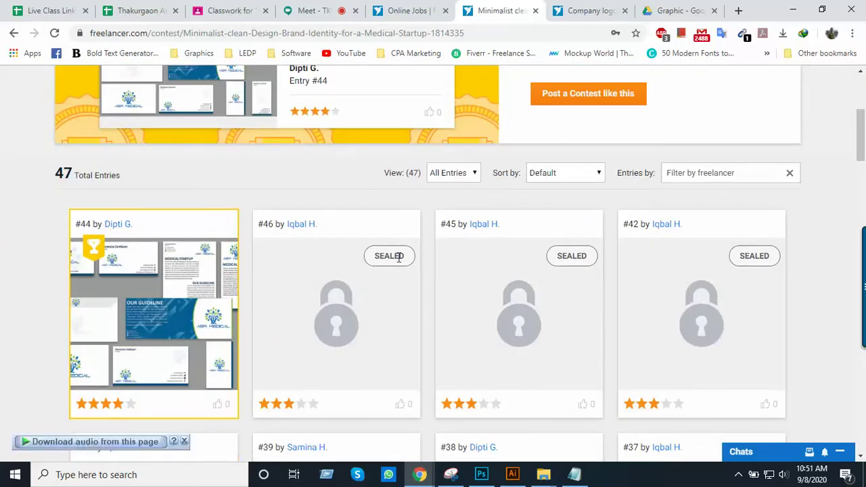
{"action": "scroll", "coordinate": [481, 318], "scroll_direction": "down", "scroll_amount": 10}
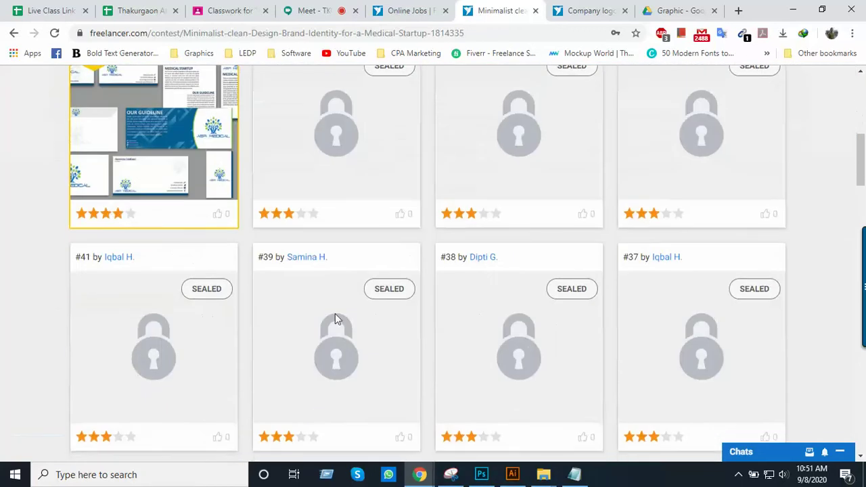
{"action": "scroll", "coordinate": [296, 276], "scroll_direction": "up", "scroll_amount": 8}
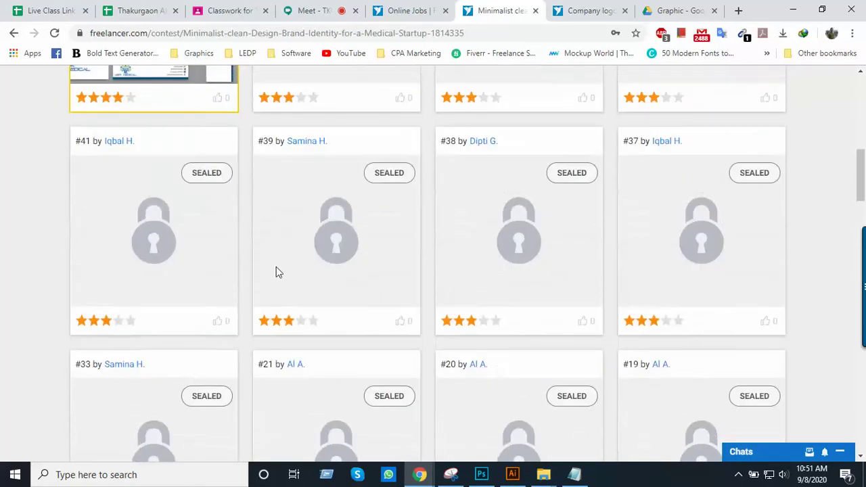
{"action": "scroll", "coordinate": [157, 242], "scroll_direction": "up", "scroll_amount": 2}
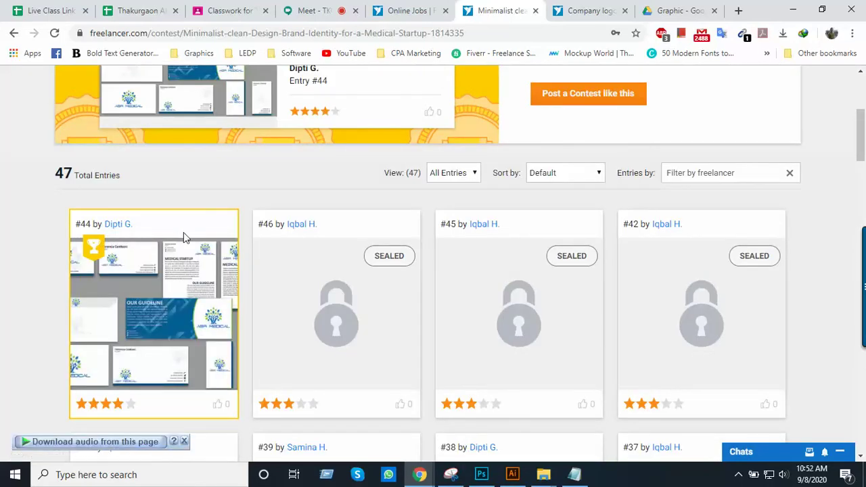
{"action": "scroll", "coordinate": [132, 352], "scroll_direction": "down", "scroll_amount": 3}
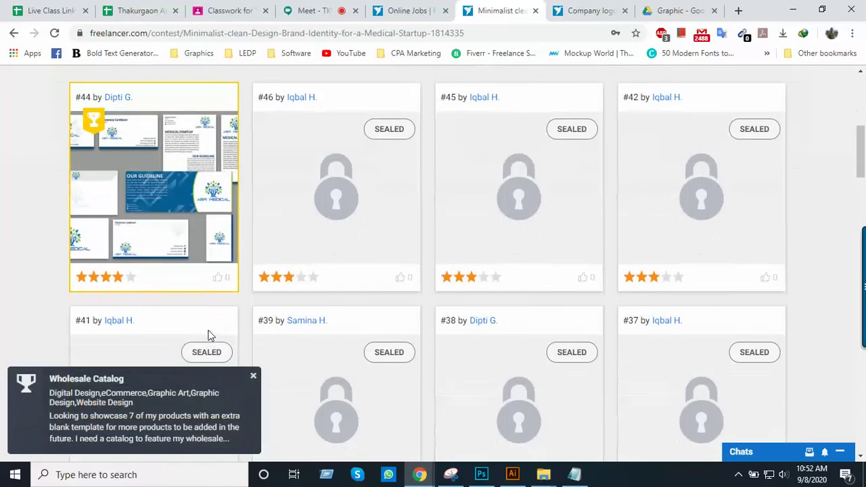
{"action": "scroll", "coordinate": [152, 215], "scroll_direction": "up", "scroll_amount": 2}
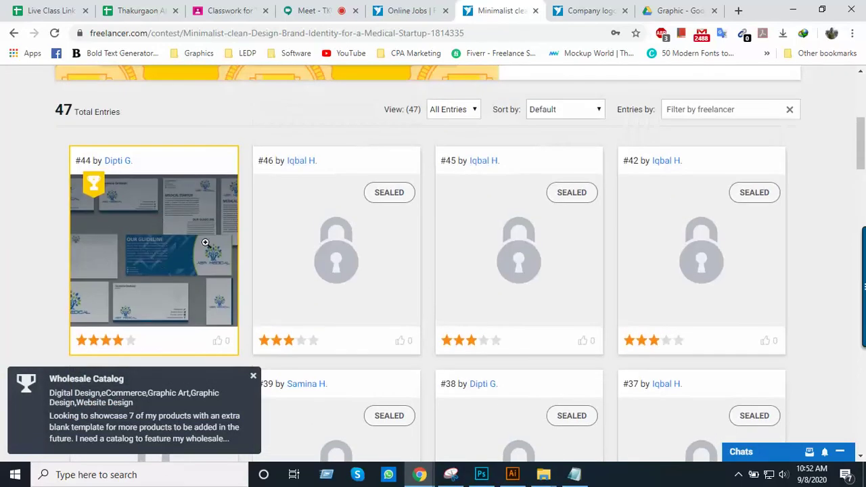
{"action": "scroll", "coordinate": [207, 244], "scroll_direction": "up", "scroll_amount": 4}
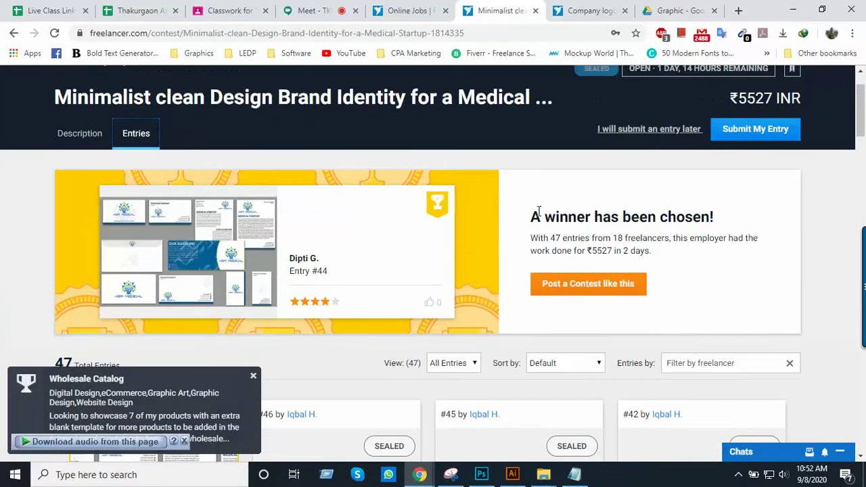
{"action": "left_click_drag", "start_coordinate": [535, 217], "coordinate": [721, 220]}
{"action": "scroll", "coordinate": [262, 252], "scroll_direction": "down", "scroll_amount": 2}
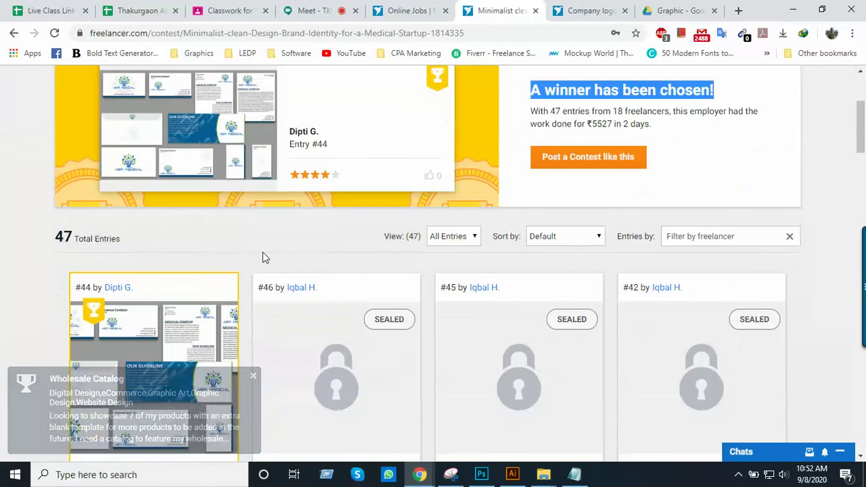
{"action": "scroll", "coordinate": [311, 232], "scroll_direction": "up", "scroll_amount": 3}
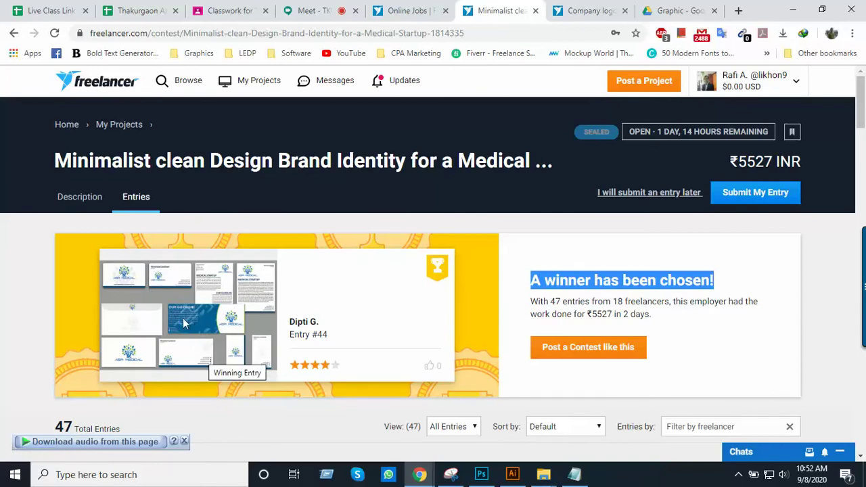
Show the medical contest's Description brief and scroll through it
{"action": "left_click", "coordinate": [78, 206]}
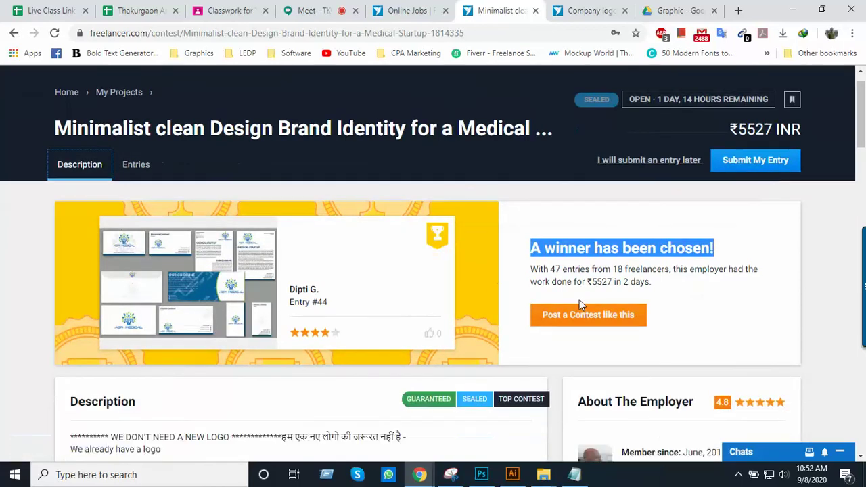
{"action": "scroll", "coordinate": [579, 303], "scroll_direction": "down", "scroll_amount": 3}
{"action": "scroll", "coordinate": [579, 302], "scroll_direction": "up", "scroll_amount": 3}
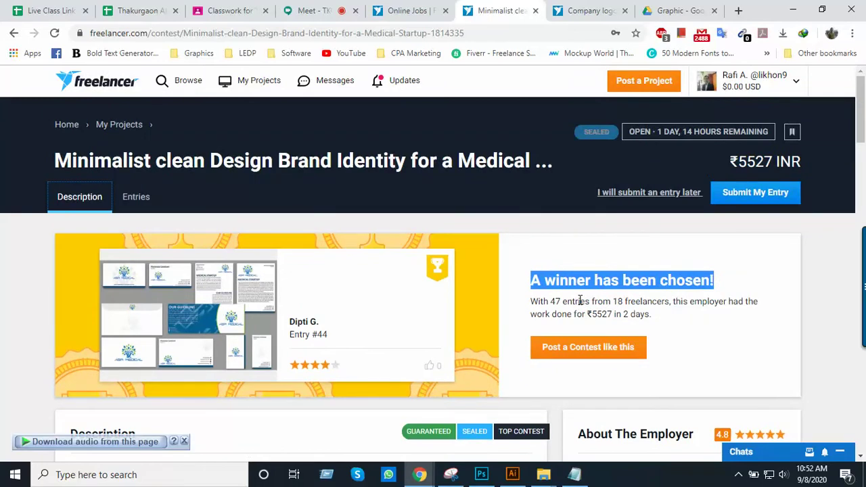
{"action": "scroll", "coordinate": [580, 300], "scroll_direction": "down", "scroll_amount": 6}
{"action": "scroll", "coordinate": [546, 243], "scroll_direction": "up", "scroll_amount": 3}
{"action": "scroll", "coordinate": [546, 242], "scroll_direction": "down", "scroll_amount": 3}
{"action": "scroll", "coordinate": [547, 242], "scroll_direction": "up", "scroll_amount": 6}
Close the medical contest tab and show the Company logo and business card contest's Description brief
{"action": "left_click", "coordinate": [536, 11]}
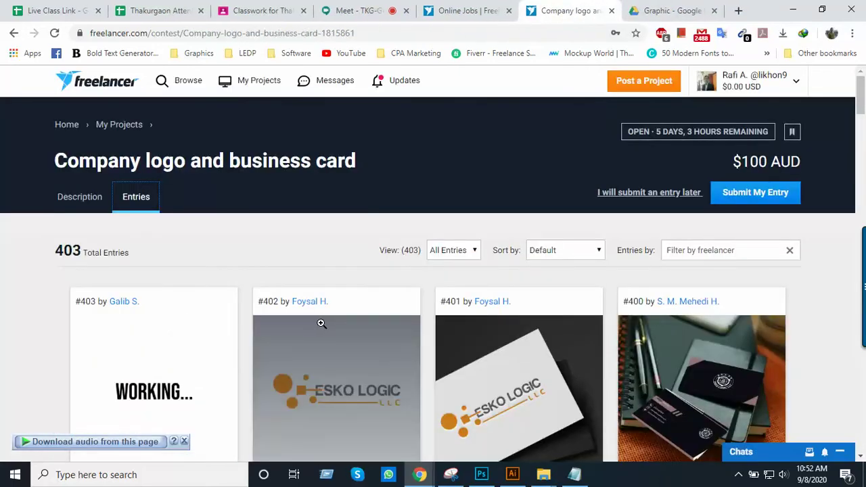
{"action": "scroll", "coordinate": [320, 324], "scroll_direction": "down", "scroll_amount": 3}
{"action": "scroll", "coordinate": [294, 333], "scroll_direction": "up", "scroll_amount": 3}
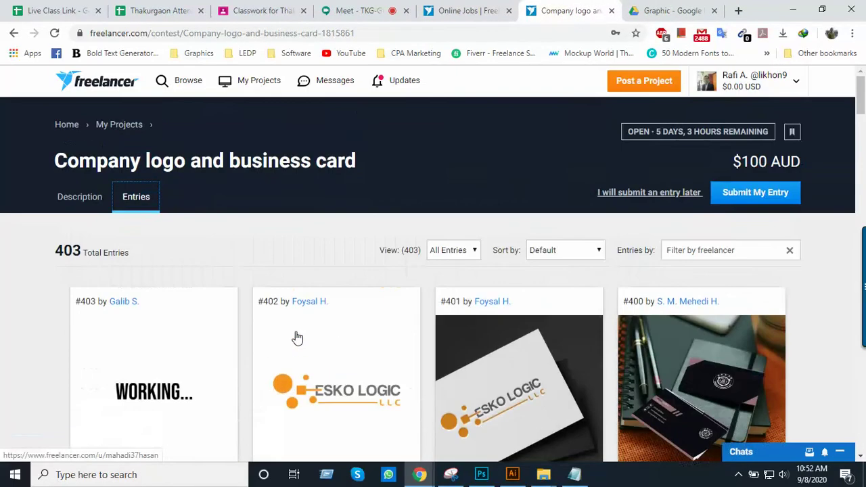
{"action": "left_click", "coordinate": [74, 203]}
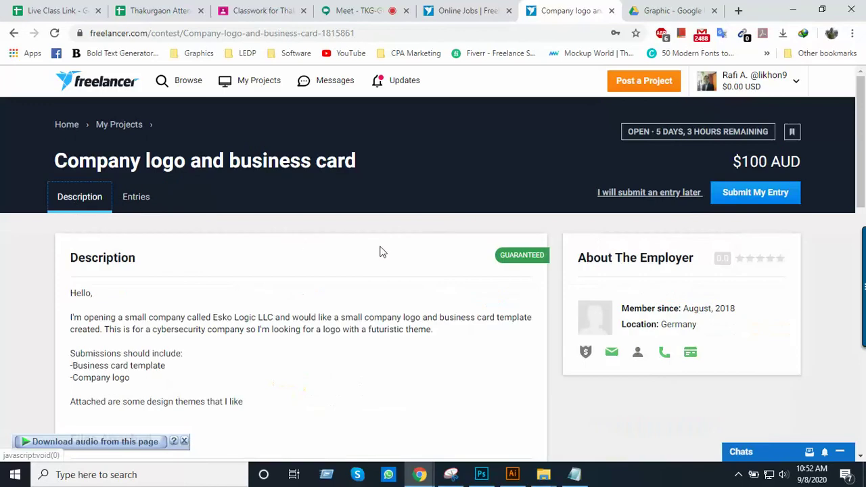
{"action": "scroll", "coordinate": [380, 250], "scroll_direction": "down", "scroll_amount": 2}
{"action": "scroll", "coordinate": [380, 252], "scroll_direction": "down", "scroll_amount": 1}
{"action": "scroll", "coordinate": [380, 252], "scroll_direction": "up", "scroll_amount": 1}
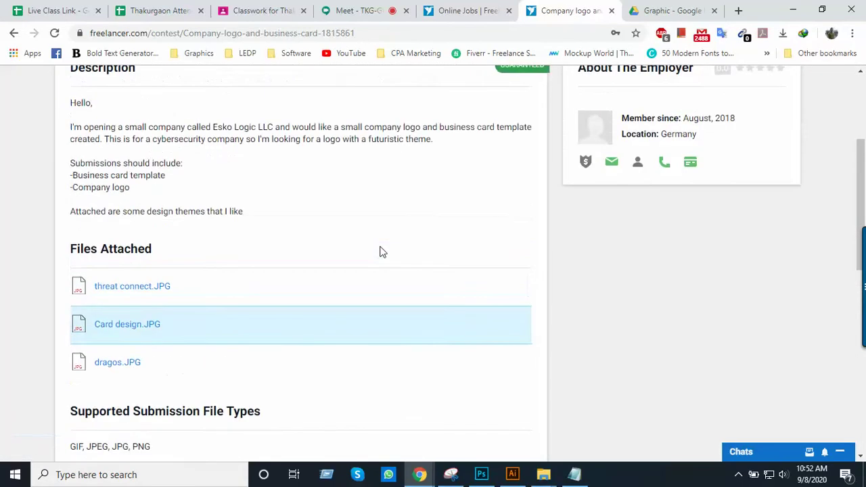
{"action": "scroll", "coordinate": [381, 252], "scroll_direction": "up", "scroll_amount": 3}
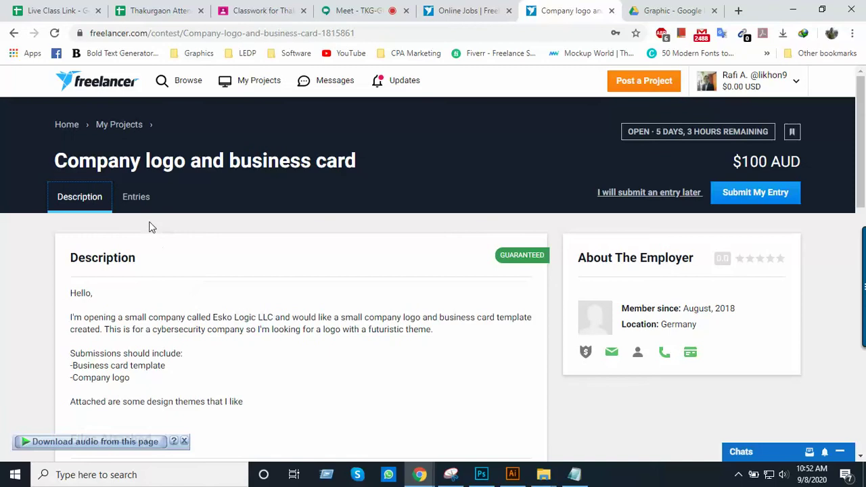
{"action": "scroll", "coordinate": [152, 227], "scroll_direction": "down", "scroll_amount": 1}
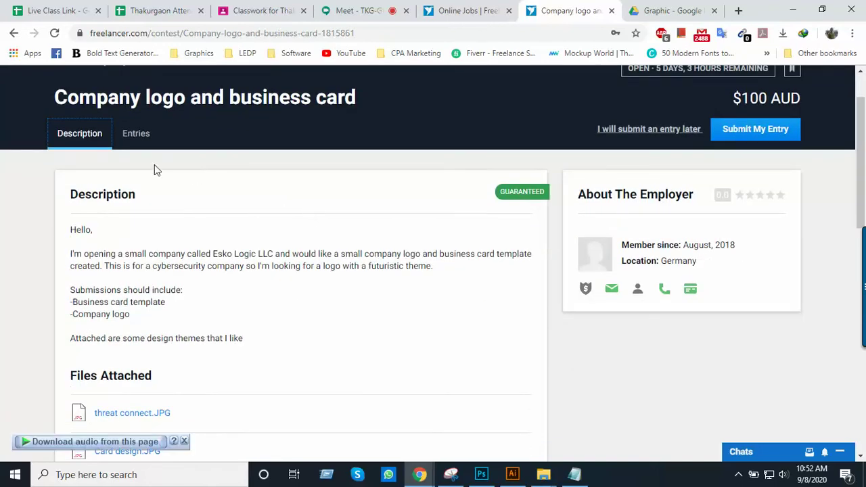
Read the futuristic cybersecurity logo brief, highlighting the opening 'Hello, I'm' text, then clear the highlight
{"action": "left_click", "coordinate": [80, 133]}
{"action": "scroll", "coordinate": [230, 223], "scroll_direction": "down", "scroll_amount": 1}
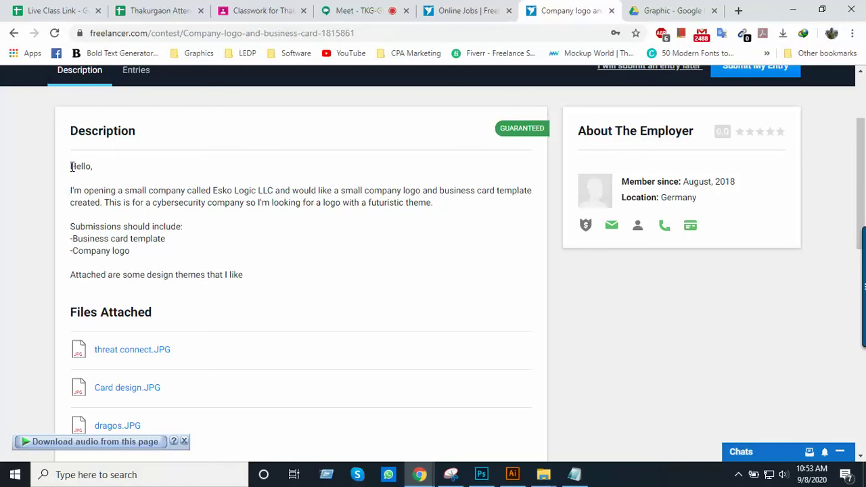
{"action": "left_click_drag", "start_coordinate": [72, 167], "coordinate": [84, 192]}
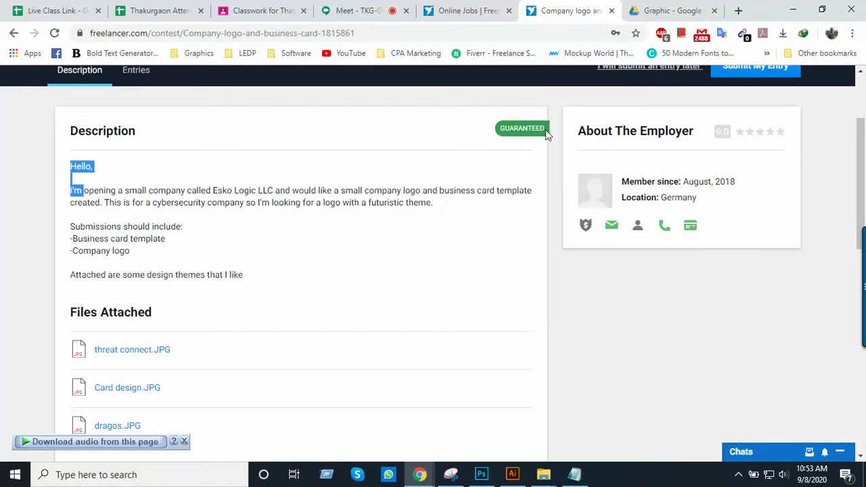
{"action": "scroll", "coordinate": [569, 203], "scroll_direction": "up", "scroll_amount": 2}
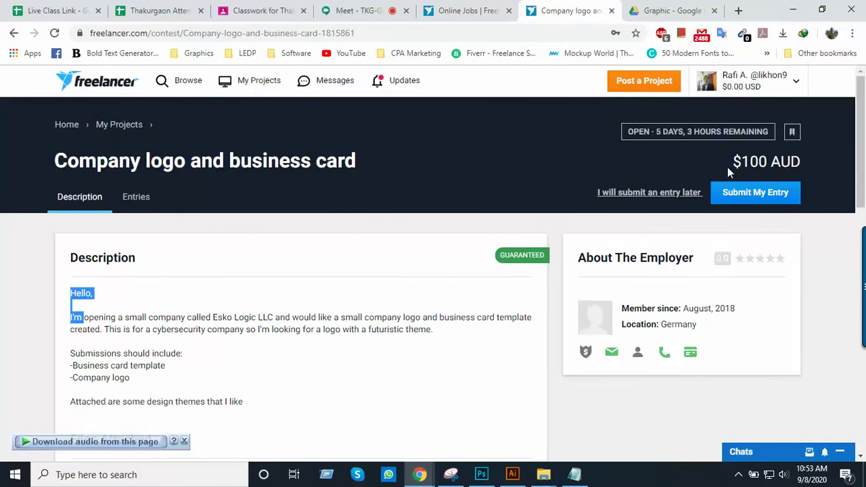
{"action": "scroll", "coordinate": [744, 182], "scroll_direction": "down", "scroll_amount": 1}
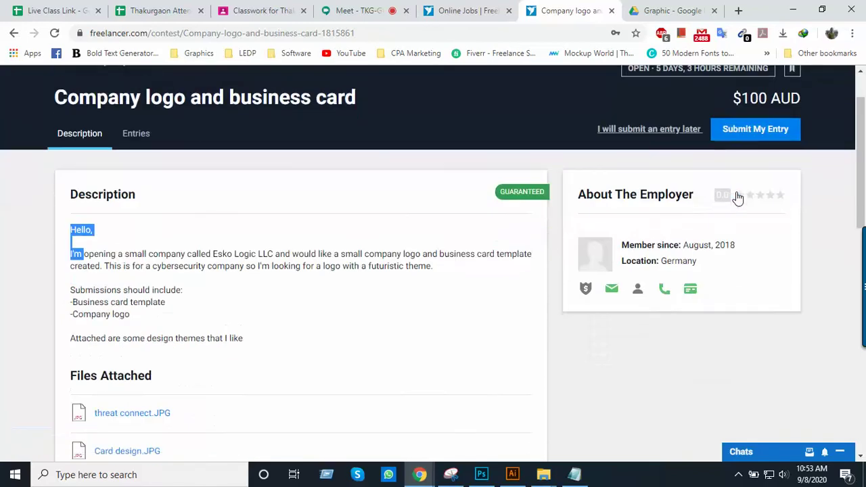
{"action": "mouse_move", "coordinate": [737, 195]}
{"action": "scroll", "coordinate": [737, 194], "scroll_direction": "down", "scroll_amount": 1}
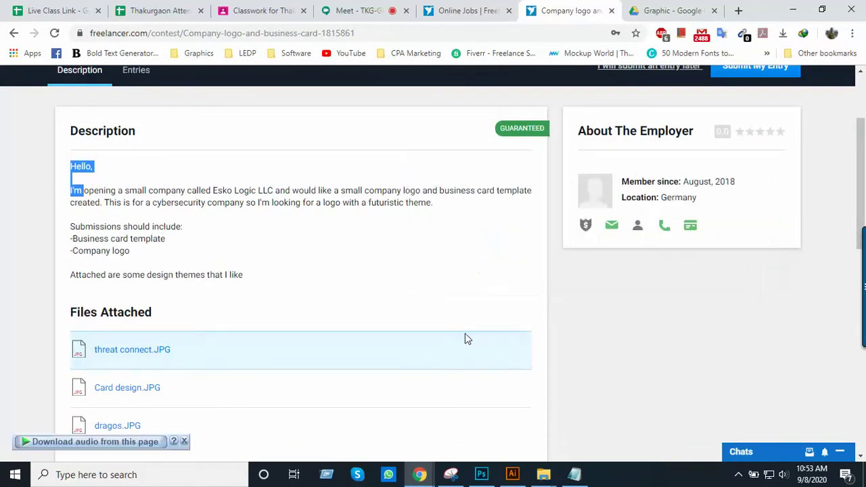
{"action": "left_click", "coordinate": [100, 203]}
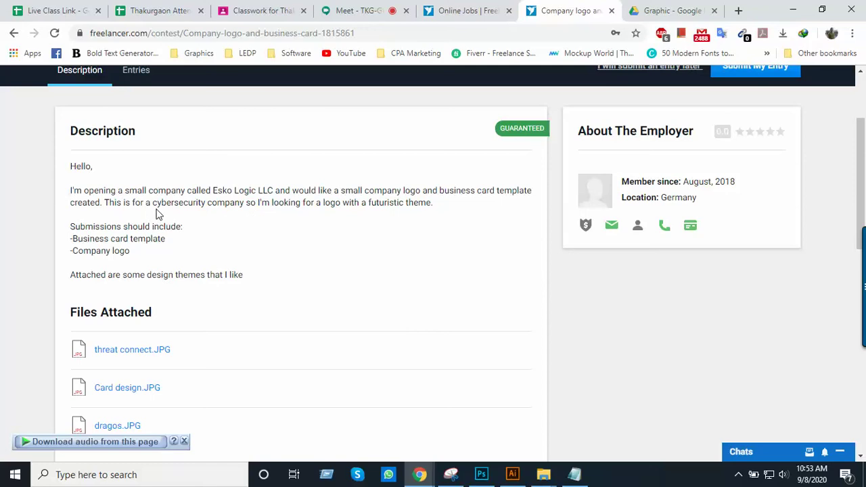
Highlight 'cybersecurity company' in the brief, clear it, then highlight it again
{"action": "left_click_drag", "start_coordinate": [154, 208], "coordinate": [244, 203]}
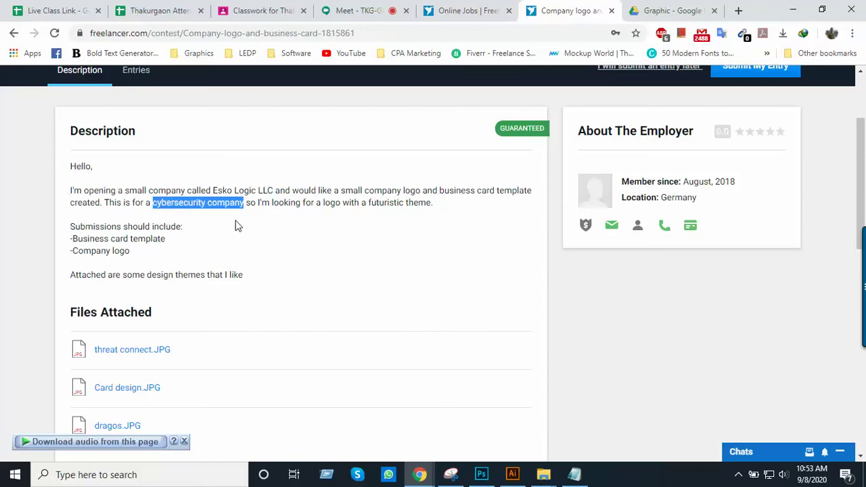
{"action": "left_click", "coordinate": [236, 225]}
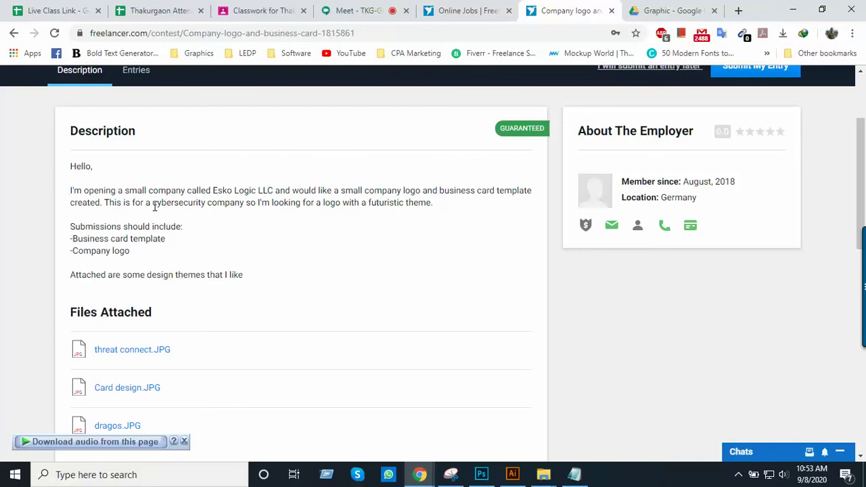
{"action": "left_click_drag", "start_coordinate": [153, 203], "coordinate": [242, 205]}
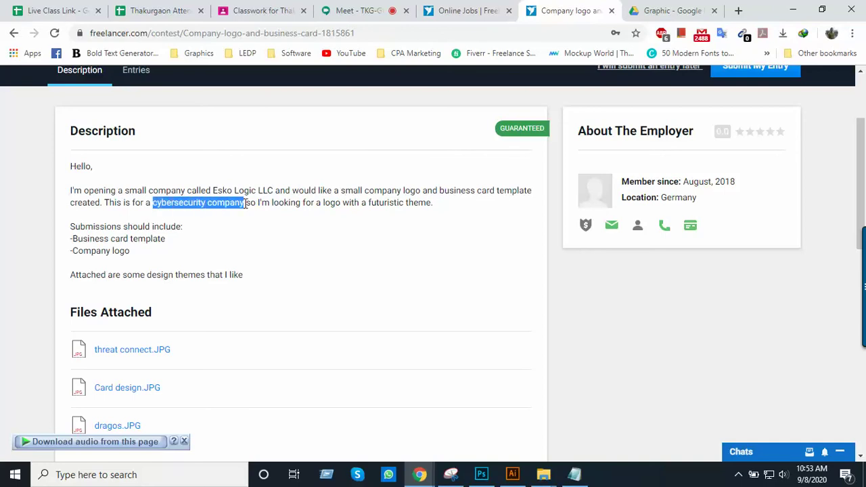
{"action": "scroll", "coordinate": [195, 210], "scroll_direction": "up", "scroll_amount": 2}
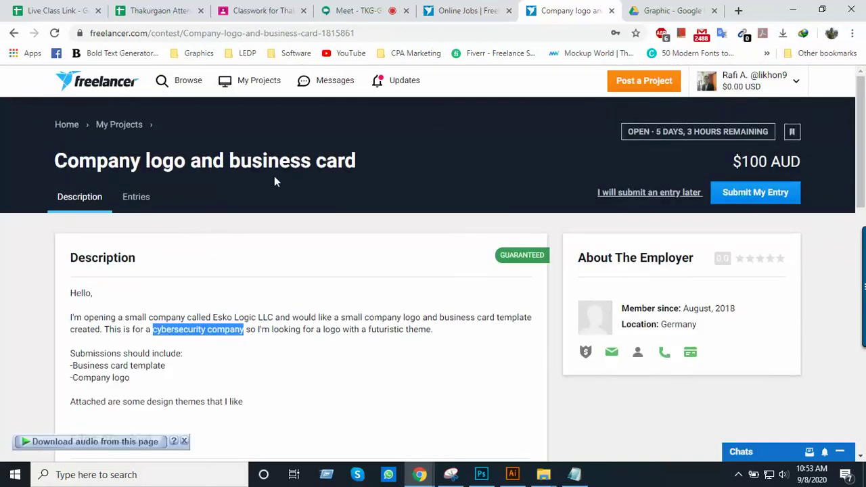
{"action": "scroll", "coordinate": [275, 186], "scroll_direction": "down", "scroll_amount": 2}
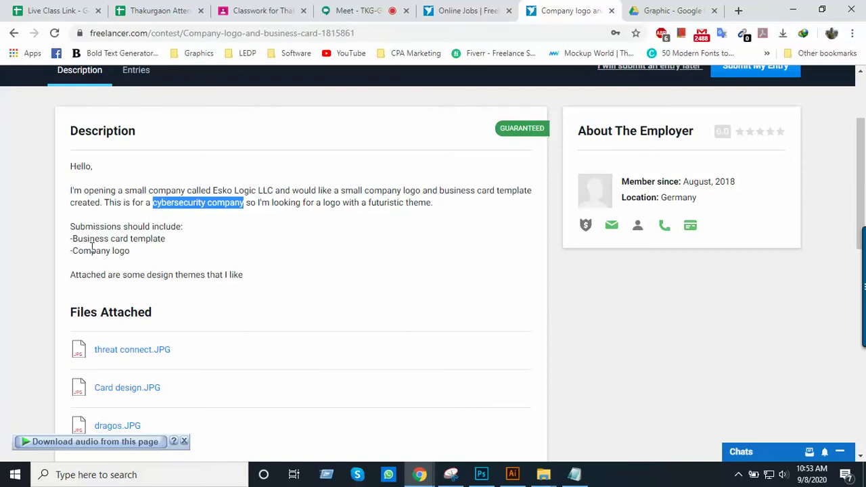
Highlight the Company logo requirement and the attached design themes line, then scroll down to the attachments
{"action": "left_click_drag", "start_coordinate": [81, 252], "coordinate": [188, 255]}
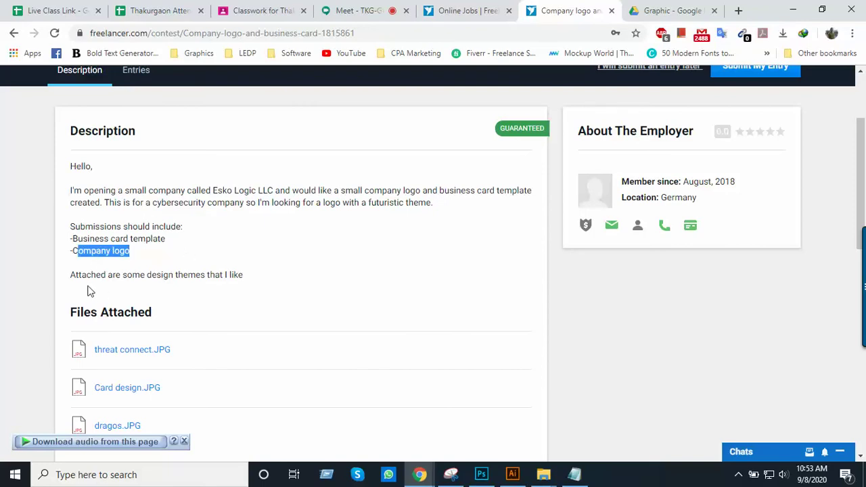
{"action": "left_click_drag", "start_coordinate": [74, 275], "coordinate": [247, 281]}
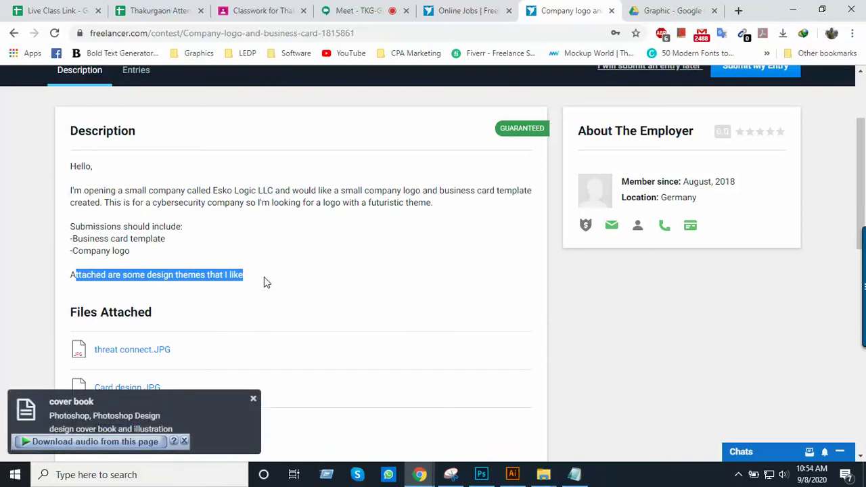
{"action": "scroll", "coordinate": [223, 284], "scroll_direction": "down", "scroll_amount": 1}
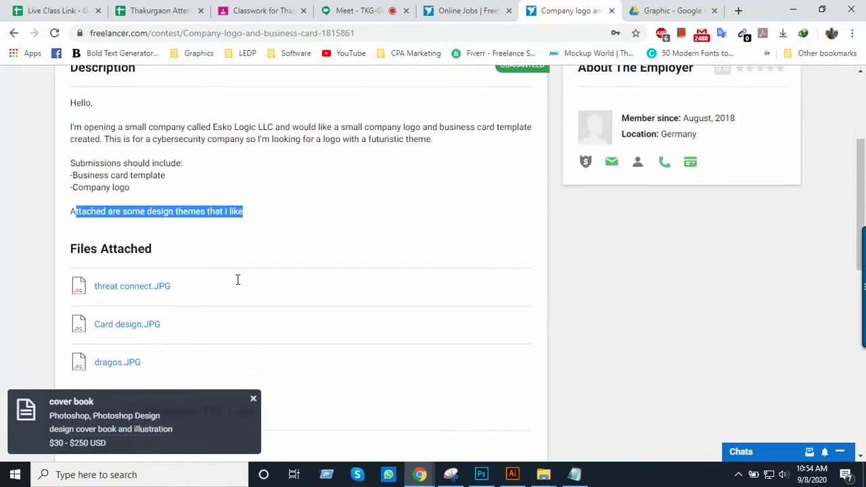
{"action": "left_click", "coordinate": [241, 220]}
{"action": "scroll", "coordinate": [177, 260], "scroll_direction": "down", "scroll_amount": 1}
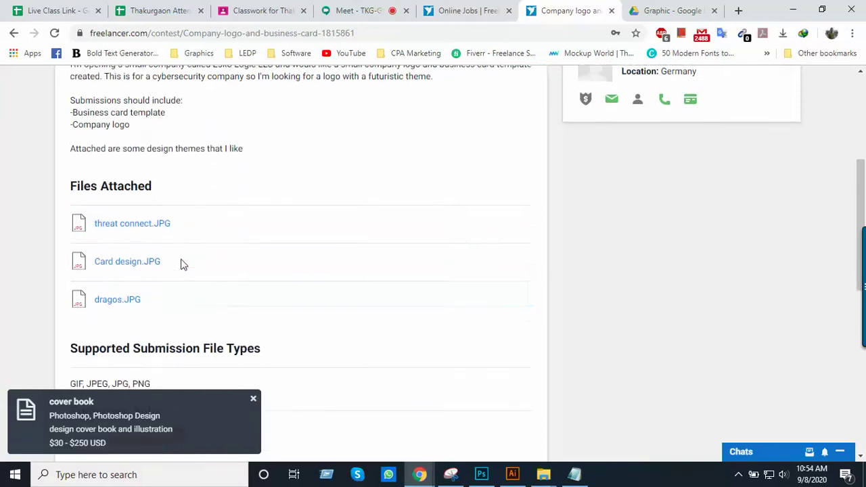
{"action": "scroll", "coordinate": [180, 263], "scroll_direction": "up", "scroll_amount": 2}
{"action": "scroll", "coordinate": [178, 285], "scroll_direction": "down", "scroll_amount": 1}
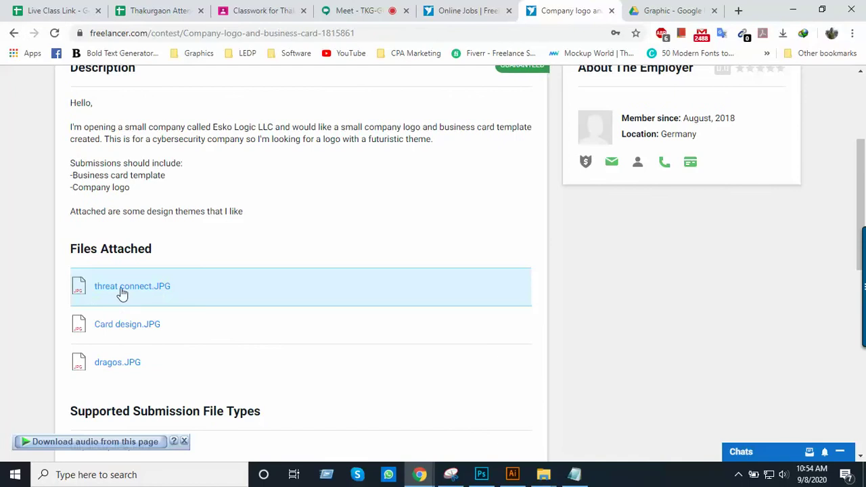
{"action": "scroll", "coordinate": [121, 293], "scroll_direction": "down", "scroll_amount": 1}
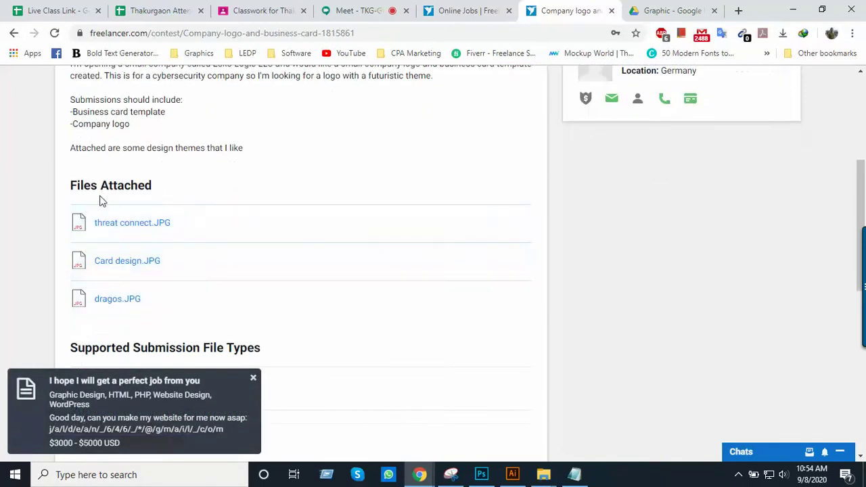
Preview the threat connect.JPG and Card design.JPG attachments, closing each afterwards
{"action": "left_click", "coordinate": [129, 227]}
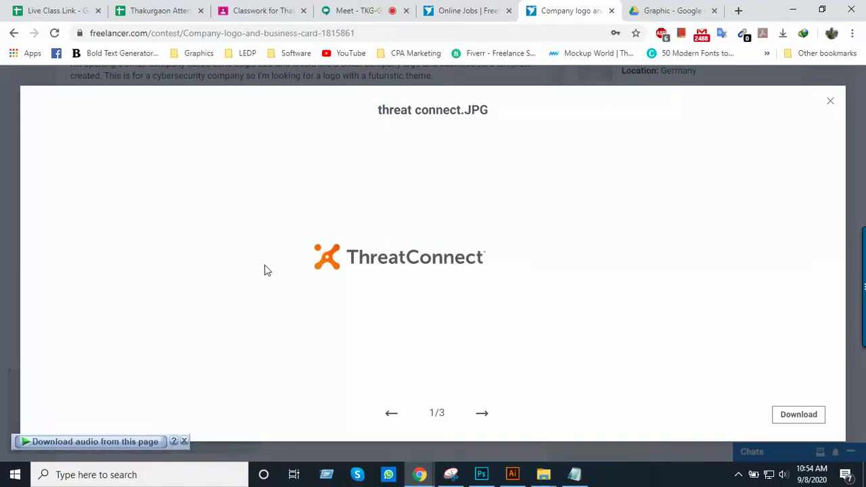
{"action": "left_click", "coordinate": [830, 103]}
{"action": "left_click", "coordinate": [121, 263]}
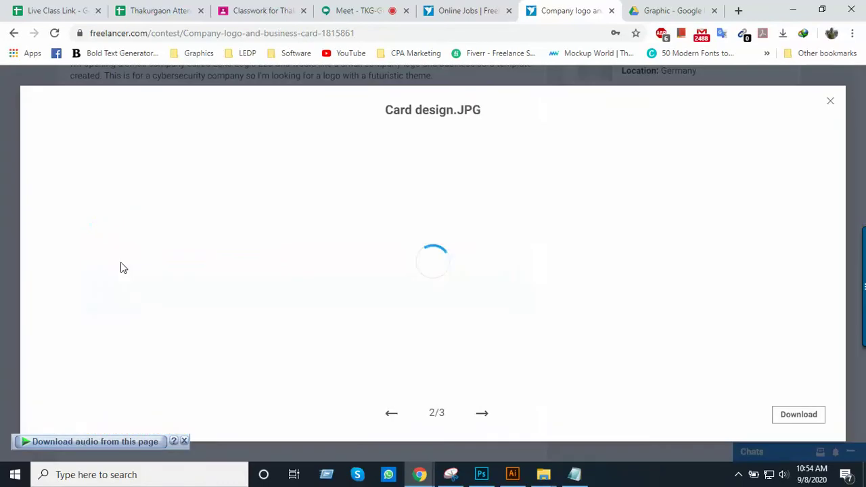
{"action": "scroll", "coordinate": [611, 254], "scroll_direction": "down", "scroll_amount": 5}
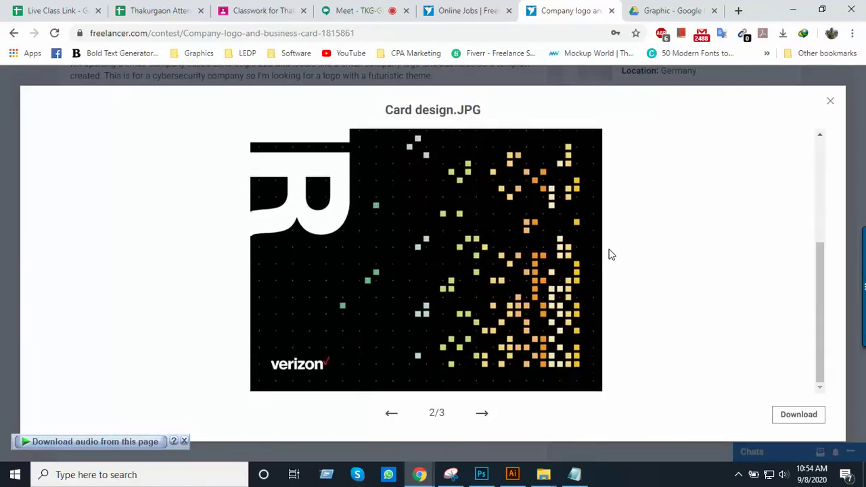
{"action": "scroll", "coordinate": [568, 284], "scroll_direction": "up", "scroll_amount": 5}
{"action": "scroll", "coordinate": [568, 284], "scroll_direction": "down", "scroll_amount": 5}
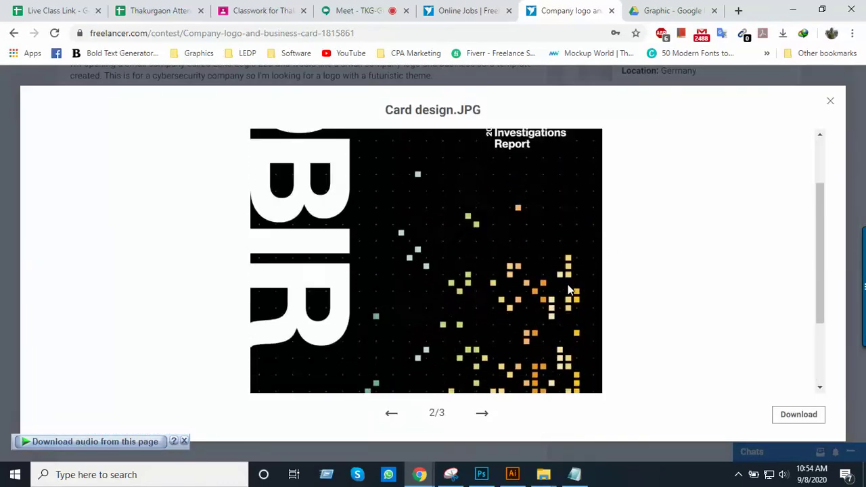
{"action": "scroll", "coordinate": [567, 284], "scroll_direction": "up", "scroll_amount": 5}
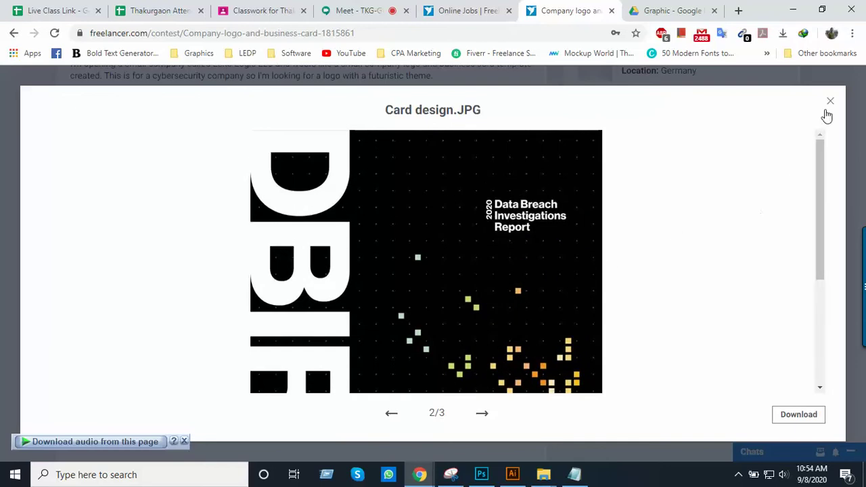
{"action": "left_click", "coordinate": [829, 101]}
Scroll further and preview the dragos.JPG attachment
{"action": "scroll", "coordinate": [222, 226], "scroll_direction": "down", "scroll_amount": 1}
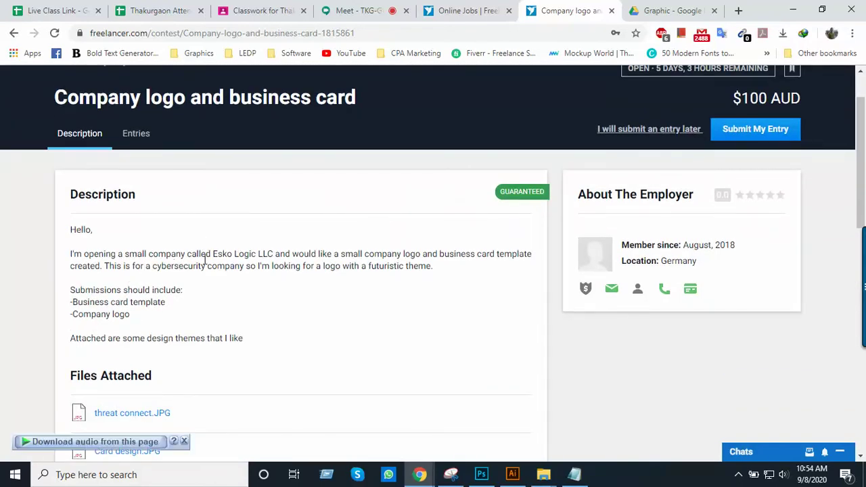
{"action": "scroll", "coordinate": [238, 262], "scroll_direction": "down", "scroll_amount": 2}
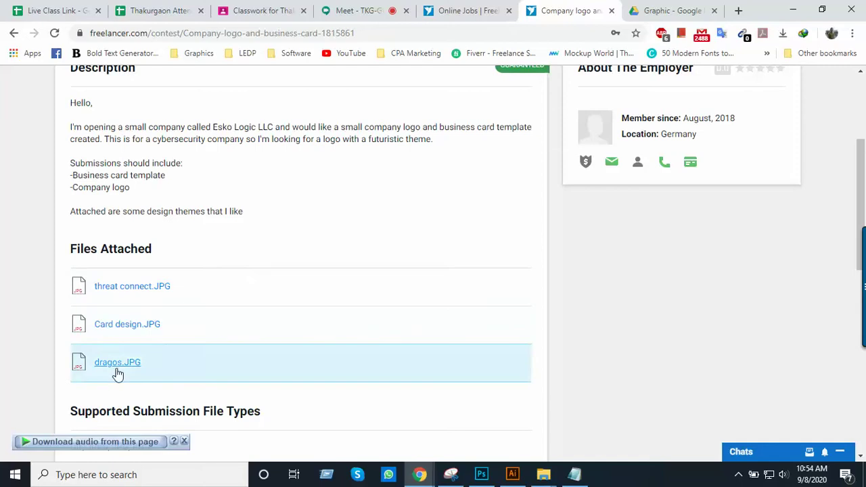
{"action": "left_click", "coordinate": [118, 365]}
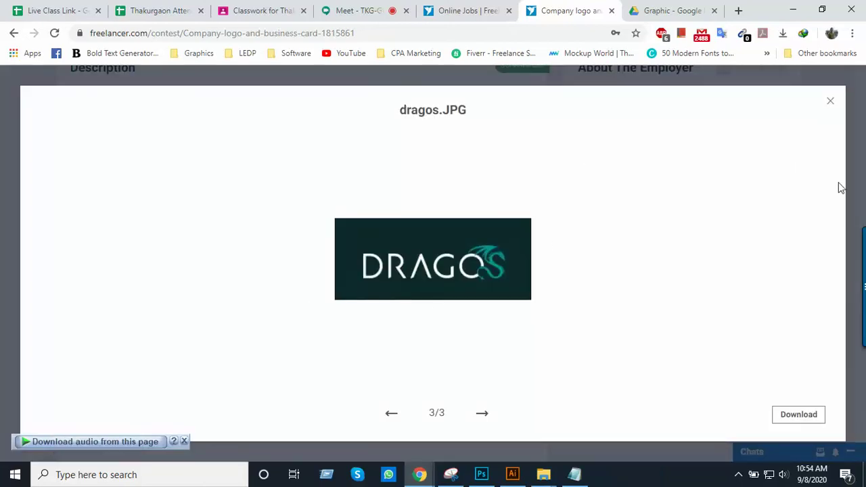
{"action": "left_click", "coordinate": [831, 103]}
Back on the Online Jobs tab, scroll the business card contest results down to the pagination bar
{"action": "left_click", "coordinate": [440, 14]}
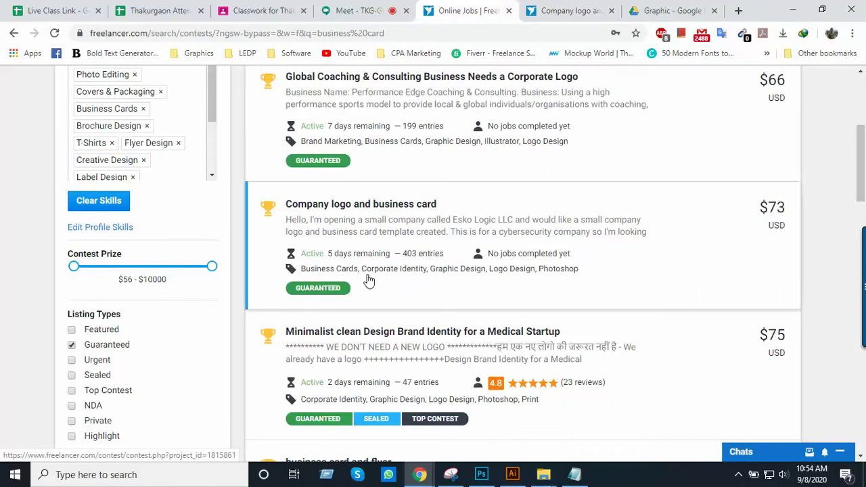
{"action": "scroll", "coordinate": [368, 281], "scroll_direction": "up", "scroll_amount": 2}
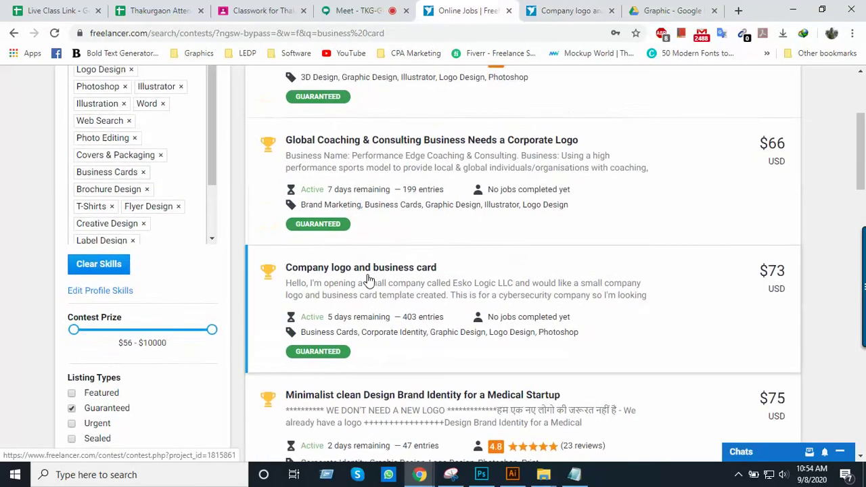
{"action": "scroll", "coordinate": [368, 280], "scroll_direction": "down", "scroll_amount": 2}
{"action": "scroll", "coordinate": [368, 280], "scroll_direction": "down", "scroll_amount": 3}
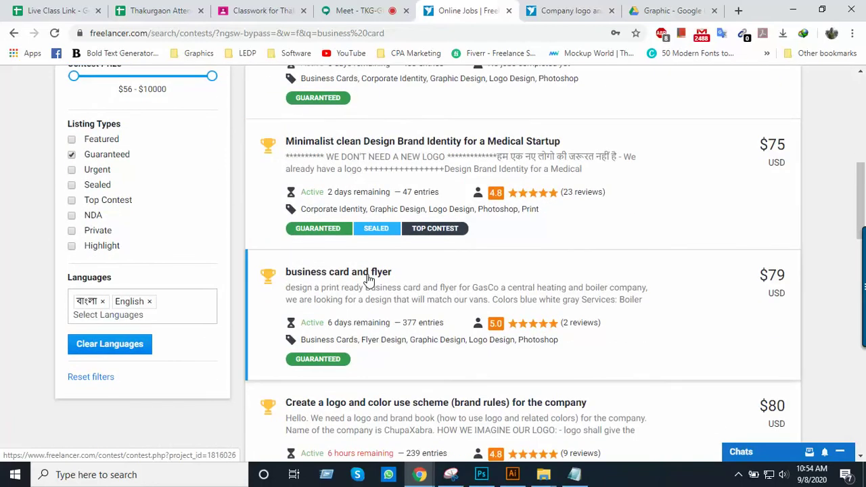
{"action": "scroll", "coordinate": [368, 280], "scroll_direction": "down", "scroll_amount": 3}
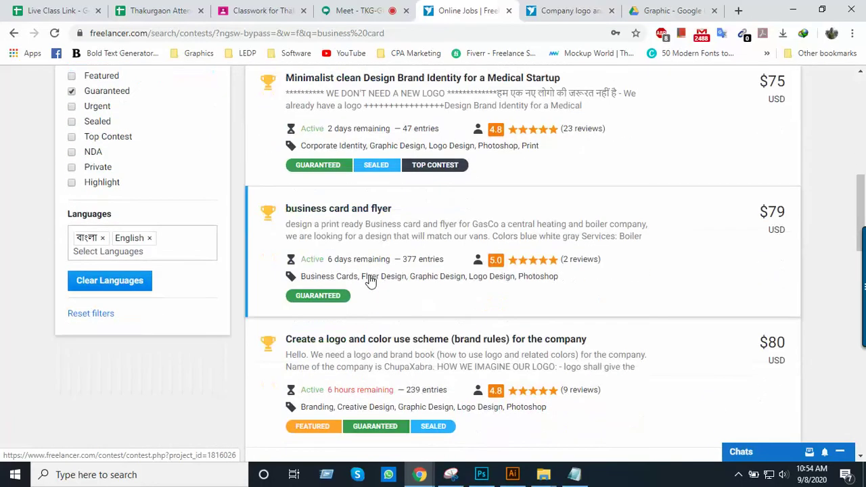
{"action": "scroll", "coordinate": [370, 280], "scroll_direction": "down", "scroll_amount": 1}
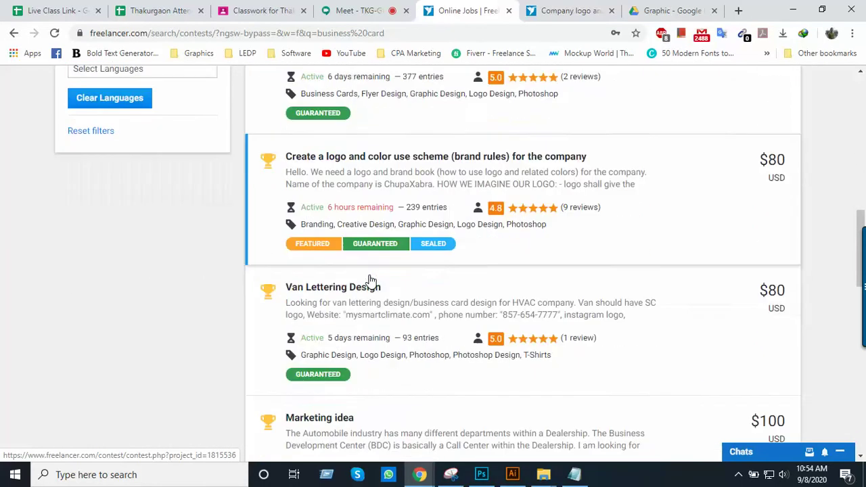
{"action": "scroll", "coordinate": [371, 280], "scroll_direction": "down", "scroll_amount": 5}
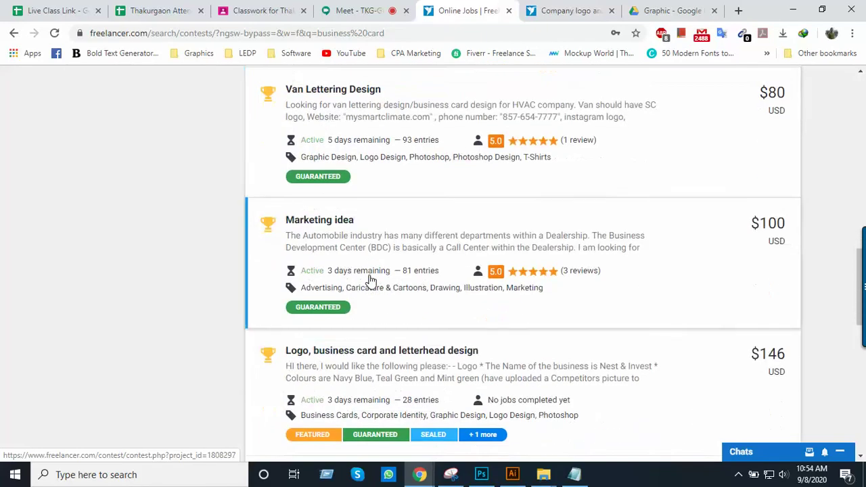
{"action": "scroll", "coordinate": [371, 280], "scroll_direction": "down", "scroll_amount": 1}
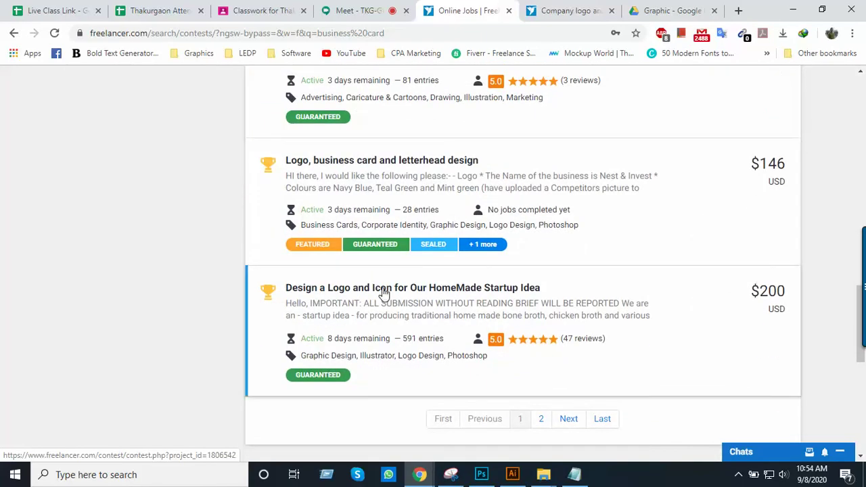
{"action": "scroll", "coordinate": [422, 303], "scroll_direction": "down", "scroll_amount": 2}
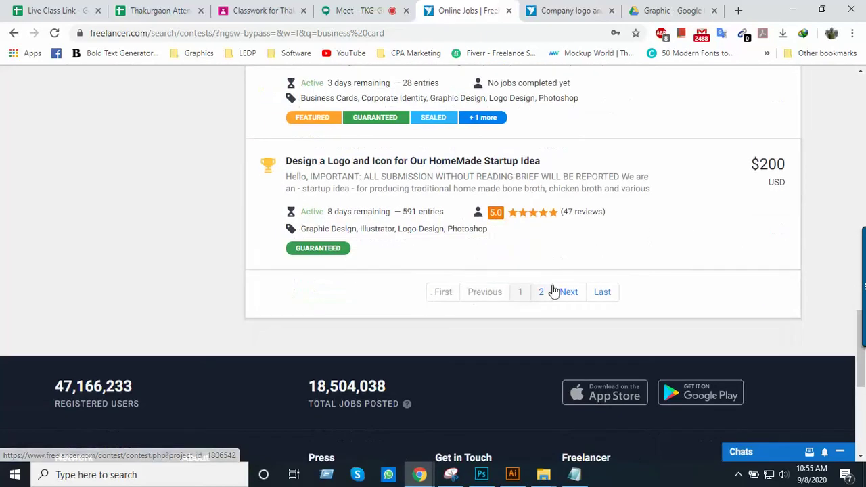
Browse the second page of business card contest results, then return to page one
{"action": "left_click", "coordinate": [540, 294]}
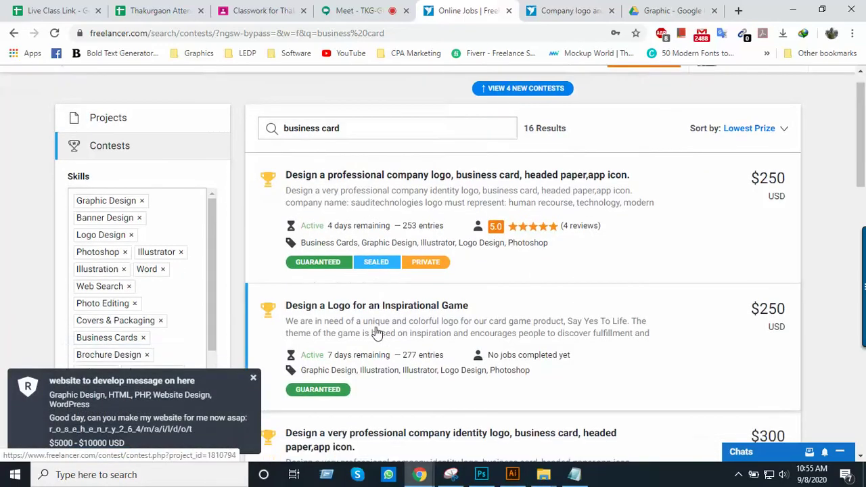
{"action": "scroll", "coordinate": [379, 315], "scroll_direction": "down", "scroll_amount": 2}
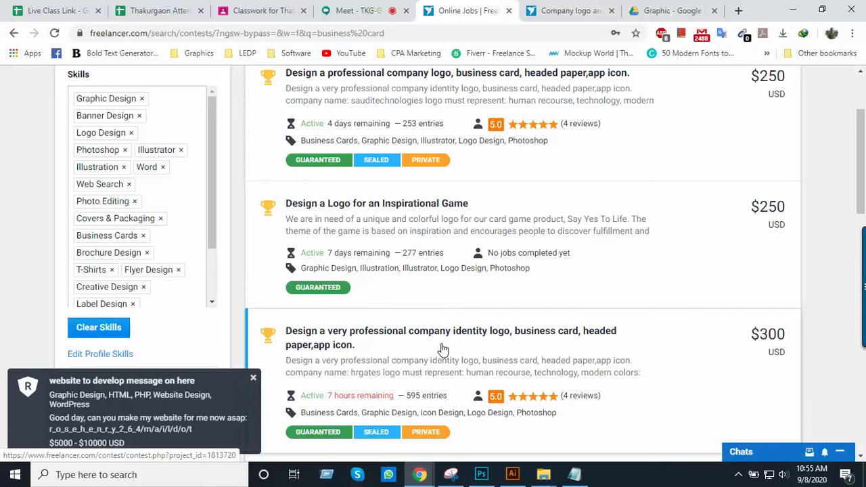
{"action": "scroll", "coordinate": [443, 349], "scroll_direction": "down", "scroll_amount": 3}
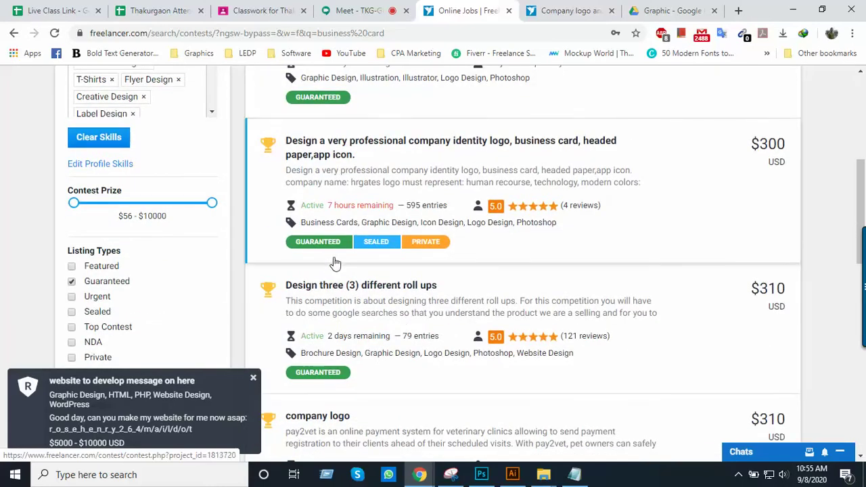
{"action": "scroll", "coordinate": [422, 252], "scroll_direction": "down", "scroll_amount": 3}
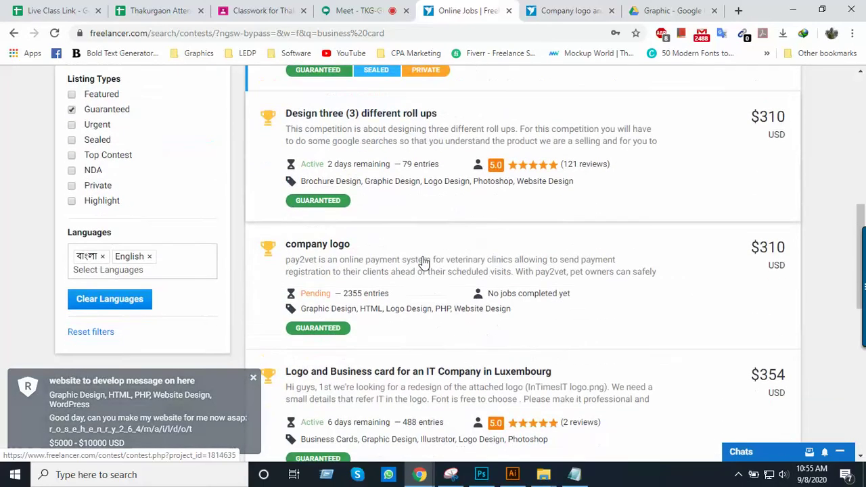
{"action": "scroll", "coordinate": [423, 263], "scroll_direction": "down", "scroll_amount": 1}
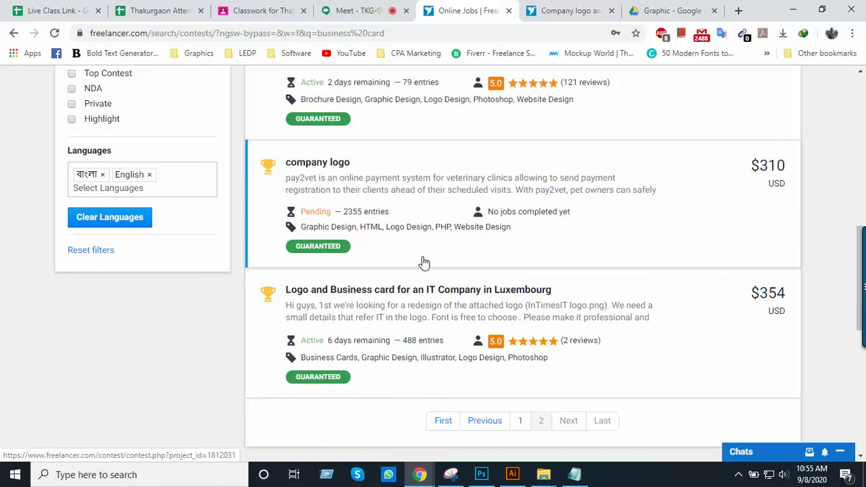
{"action": "scroll", "coordinate": [423, 262], "scroll_direction": "down", "scroll_amount": 3}
{"action": "scroll", "coordinate": [424, 262], "scroll_direction": "up", "scroll_amount": 5}
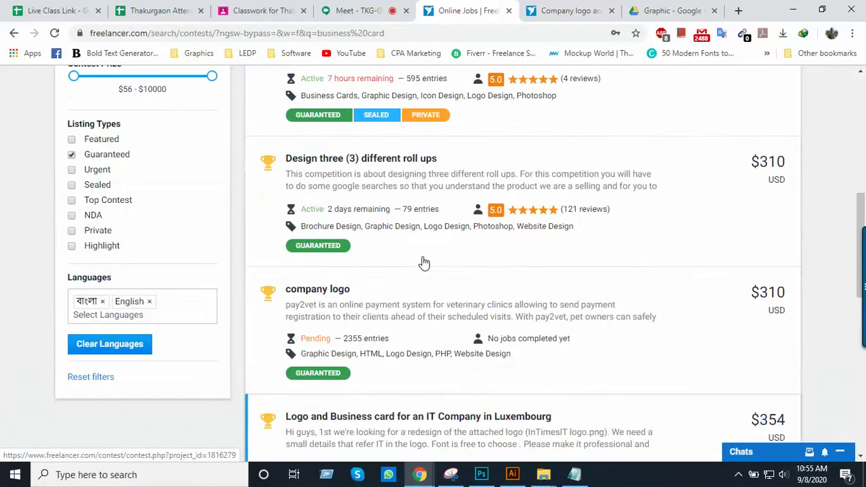
{"action": "scroll", "coordinate": [424, 262], "scroll_direction": "up", "scroll_amount": 3}
{"action": "scroll", "coordinate": [379, 263], "scroll_direction": "down", "scroll_amount": 1}
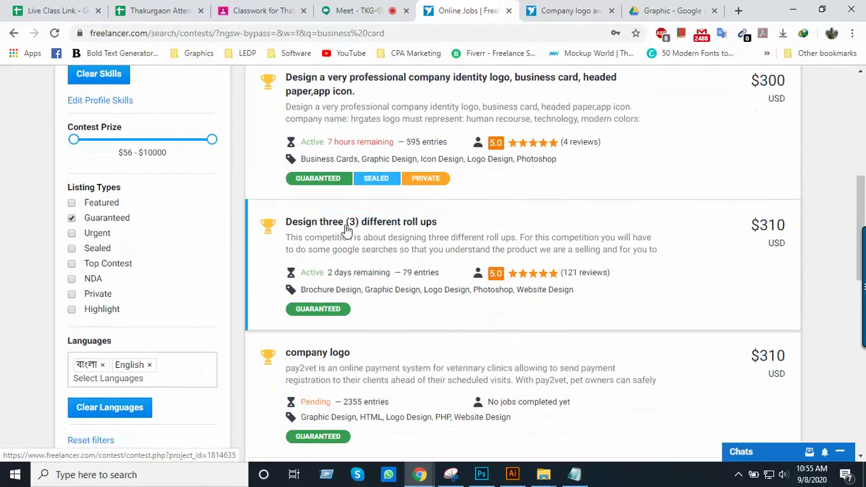
{"action": "scroll", "coordinate": [348, 257], "scroll_direction": "up", "scroll_amount": 2}
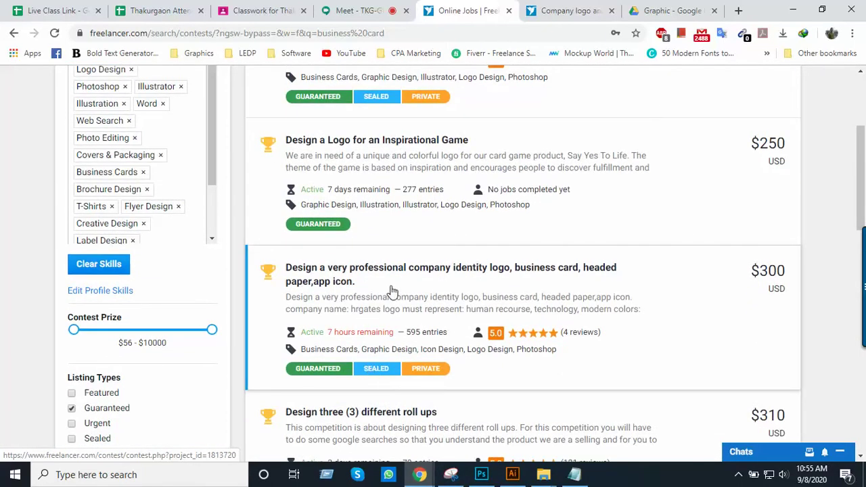
{"action": "scroll", "coordinate": [409, 291], "scroll_direction": "down", "scroll_amount": 2}
{"action": "scroll", "coordinate": [420, 250], "scroll_direction": "down", "scroll_amount": 4}
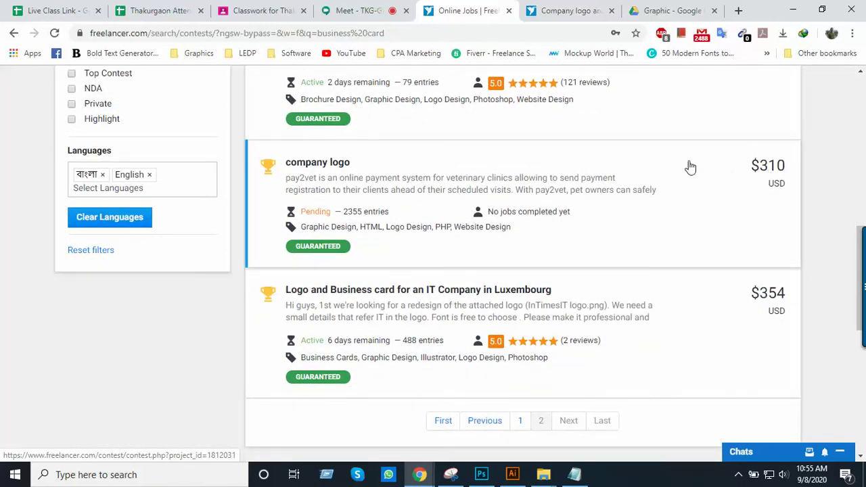
{"action": "scroll", "coordinate": [615, 224], "scroll_direction": "up", "scroll_amount": 2}
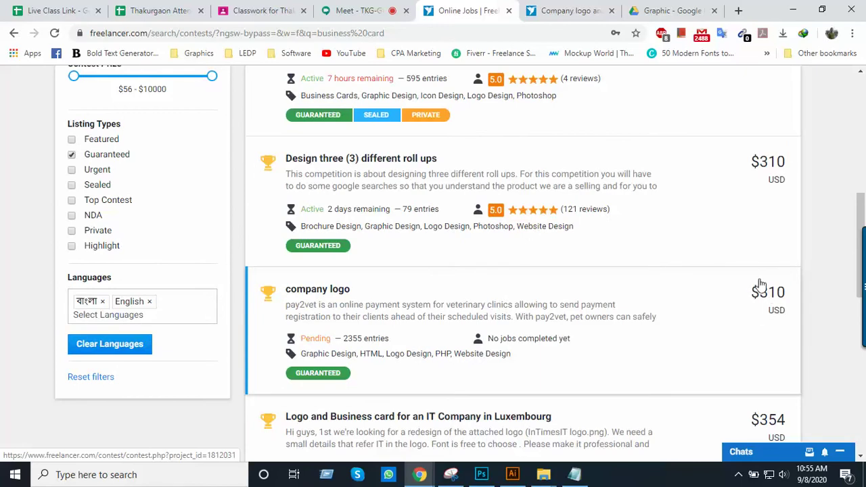
{"action": "scroll", "coordinate": [334, 380], "scroll_direction": "up", "scroll_amount": 2}
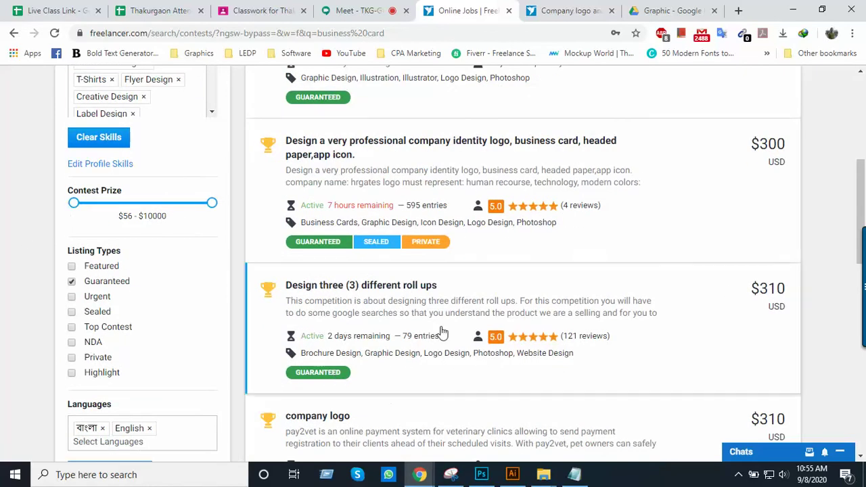
{"action": "scroll", "coordinate": [556, 359], "scroll_direction": "down", "scroll_amount": 4}
{"action": "scroll", "coordinate": [556, 359], "scroll_direction": "down", "scroll_amount": 4}
{"action": "scroll", "coordinate": [547, 345], "scroll_direction": "up", "scroll_amount": 2}
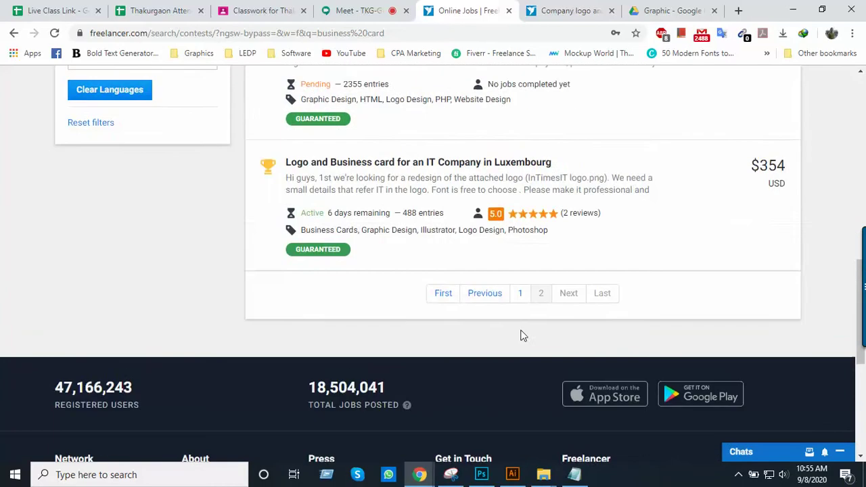
{"action": "left_click", "coordinate": [436, 295]}
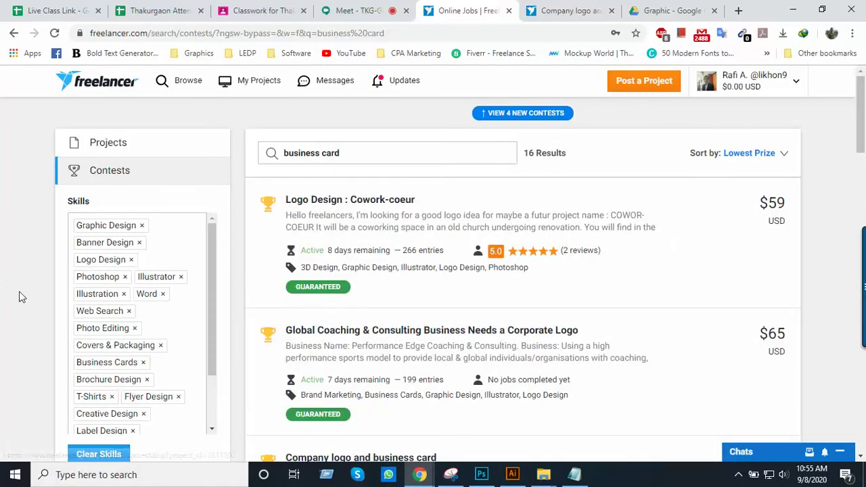
Scroll the first results page and open the $20 'logo and business card' contest in a new tab
{"action": "scroll", "coordinate": [87, 291], "scroll_direction": "down", "scroll_amount": 3}
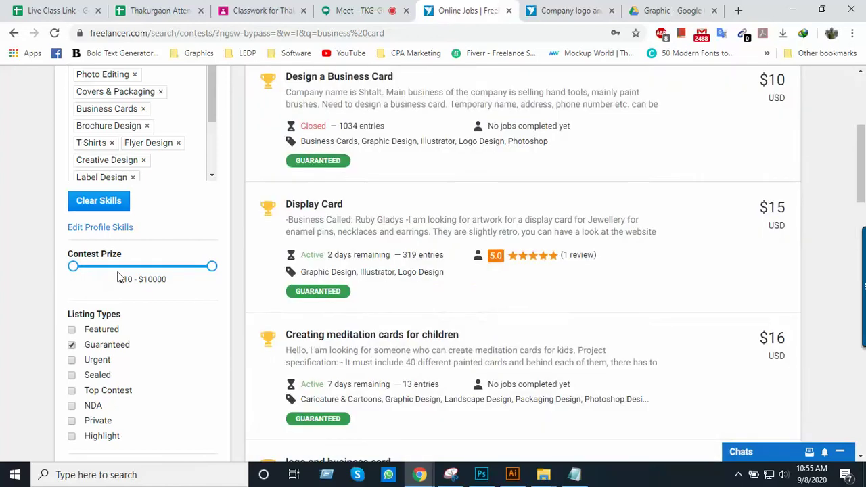
{"action": "scroll", "coordinate": [431, 286], "scroll_direction": "up", "scroll_amount": 3}
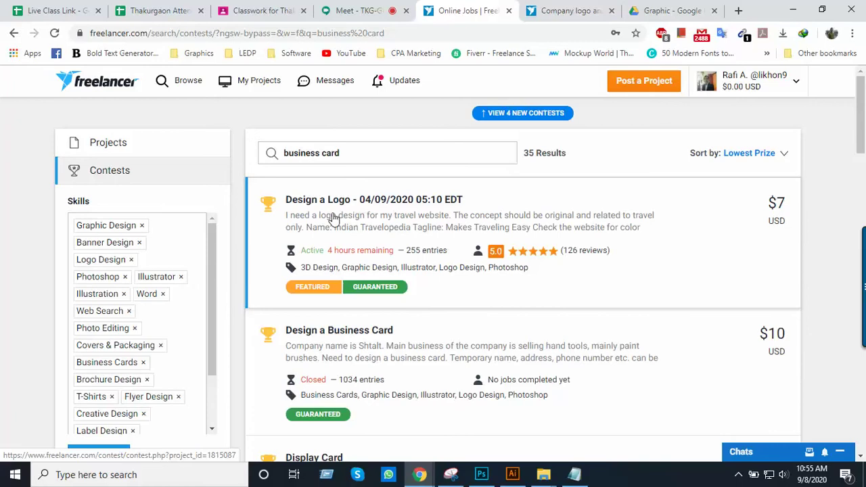
{"action": "scroll", "coordinate": [366, 279], "scroll_direction": "down", "scroll_amount": 1}
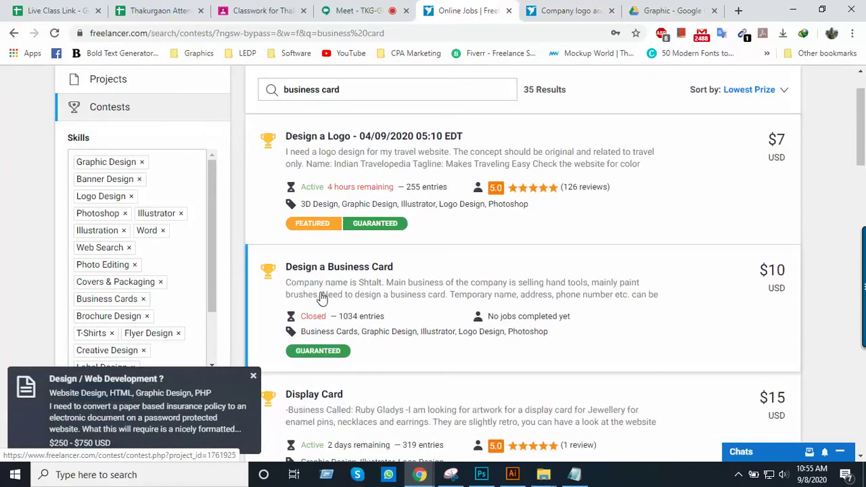
{"action": "scroll", "coordinate": [389, 281], "scroll_direction": "down", "scroll_amount": 2}
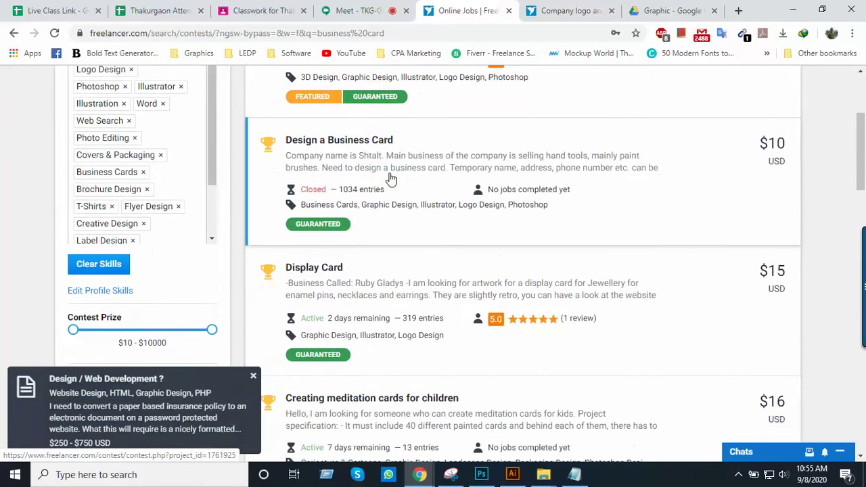
{"action": "scroll", "coordinate": [383, 216], "scroll_direction": "down", "scroll_amount": 2}
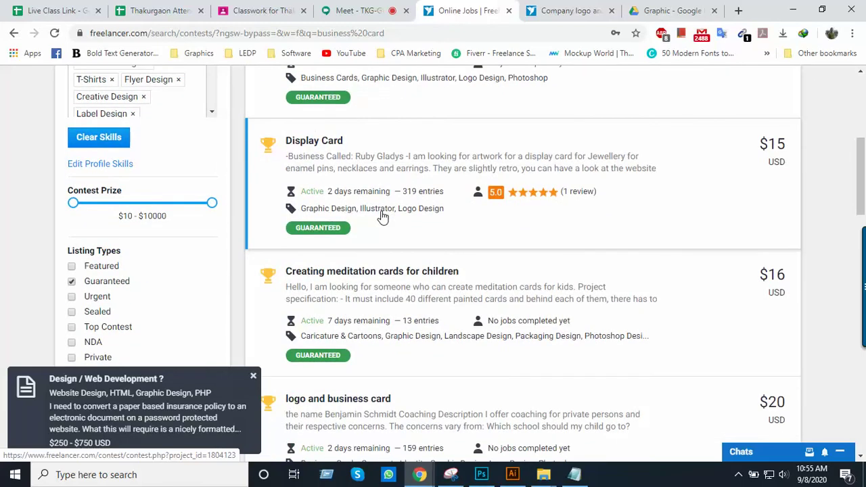
{"action": "scroll", "coordinate": [355, 279], "scroll_direction": "down", "scroll_amount": 1}
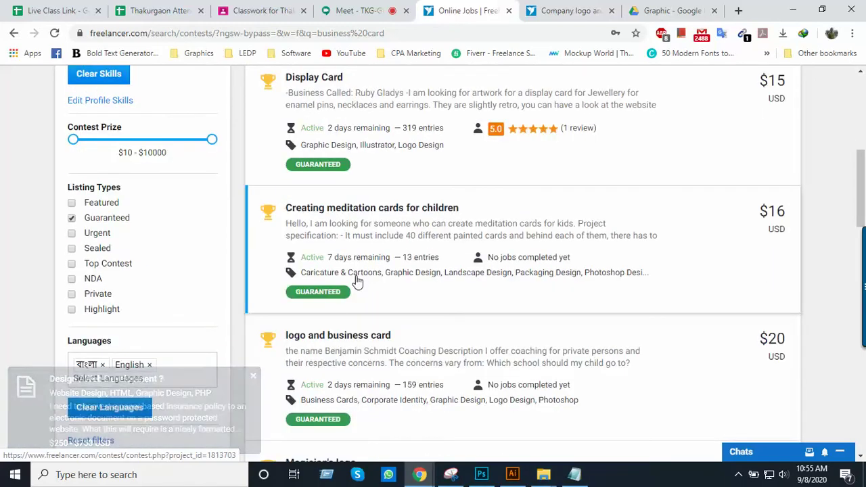
{"action": "scroll", "coordinate": [357, 282], "scroll_direction": "down", "scroll_amount": 1}
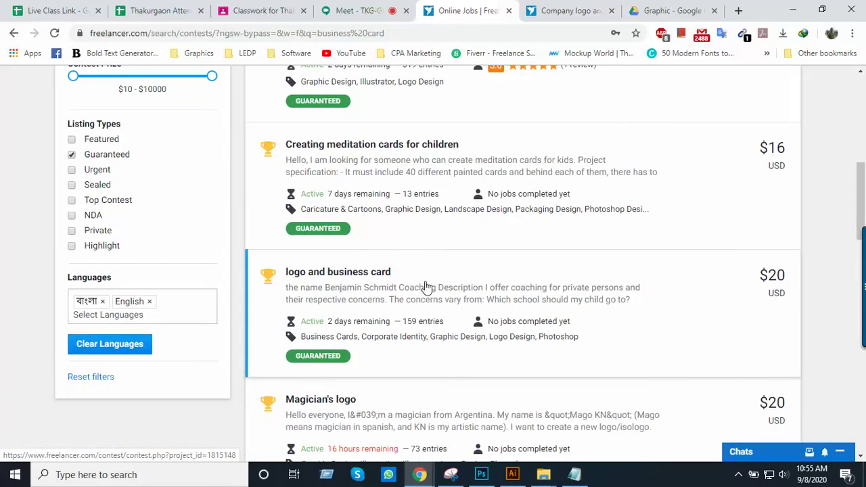
{"action": "scroll", "coordinate": [345, 344], "scroll_direction": "down", "scroll_amount": 1}
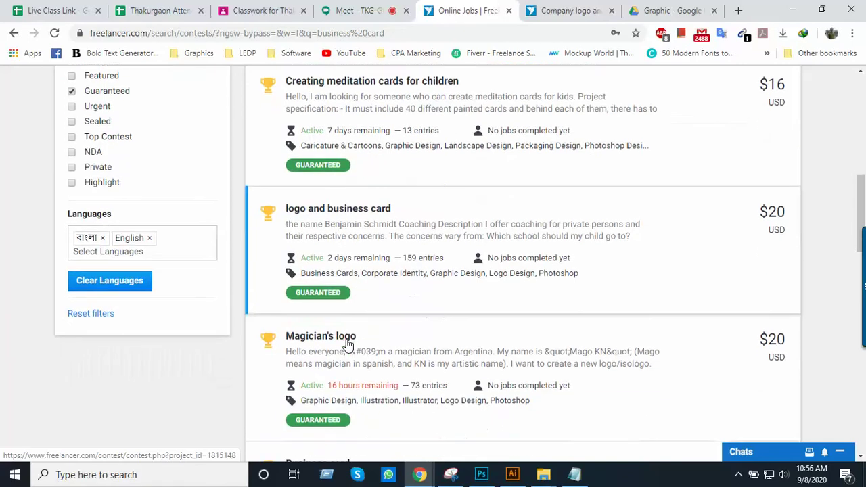
{"action": "scroll", "coordinate": [347, 344], "scroll_direction": "down", "scroll_amount": 2}
{"action": "scroll", "coordinate": [353, 273], "scroll_direction": "up", "scroll_amount": 3}
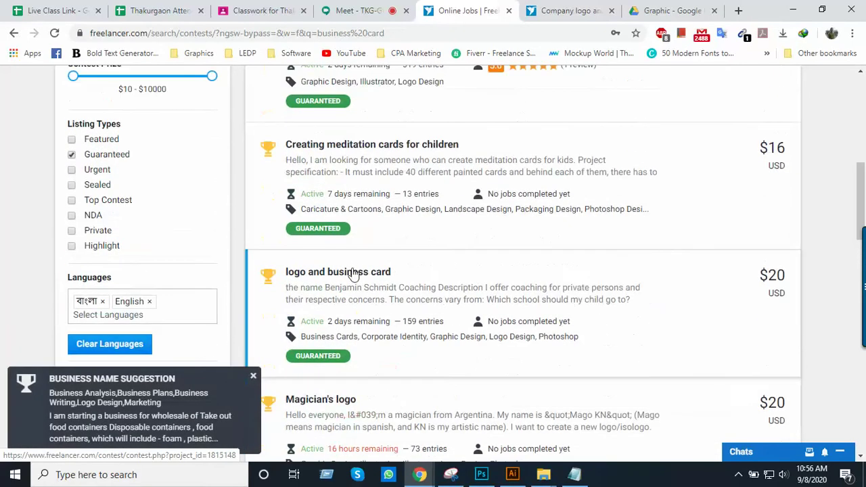
{"action": "right_click", "coordinate": [357, 274]}
{"action": "left_click", "coordinate": [366, 282]}
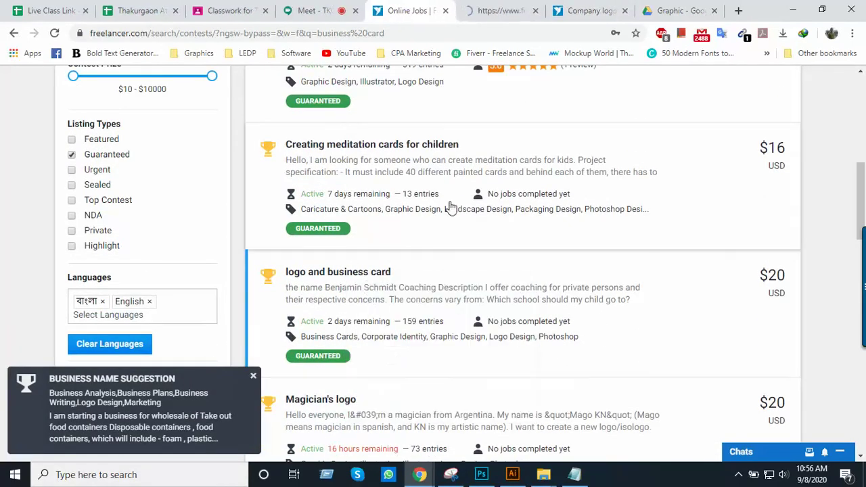
{"action": "left_click", "coordinate": [502, 7]}
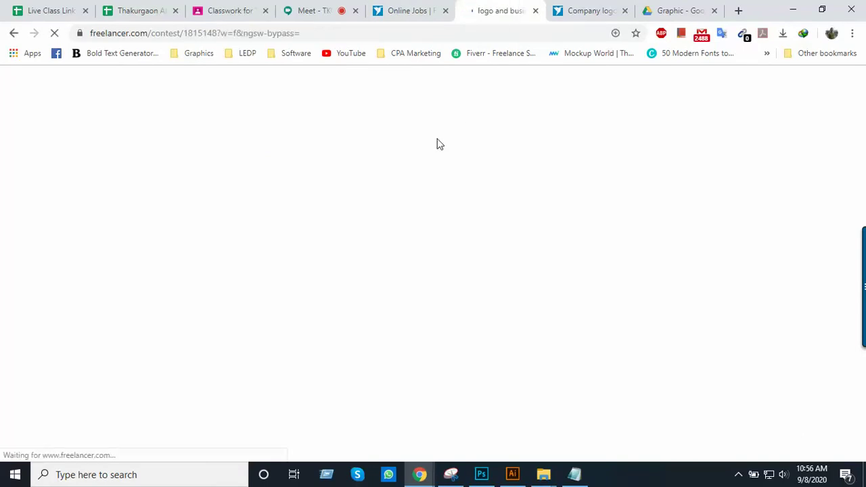
Read the 'logo and business card' brief, selecting the client's business name, then return to the search results
{"action": "scroll", "coordinate": [172, 274], "scroll_direction": "down", "scroll_amount": 1}
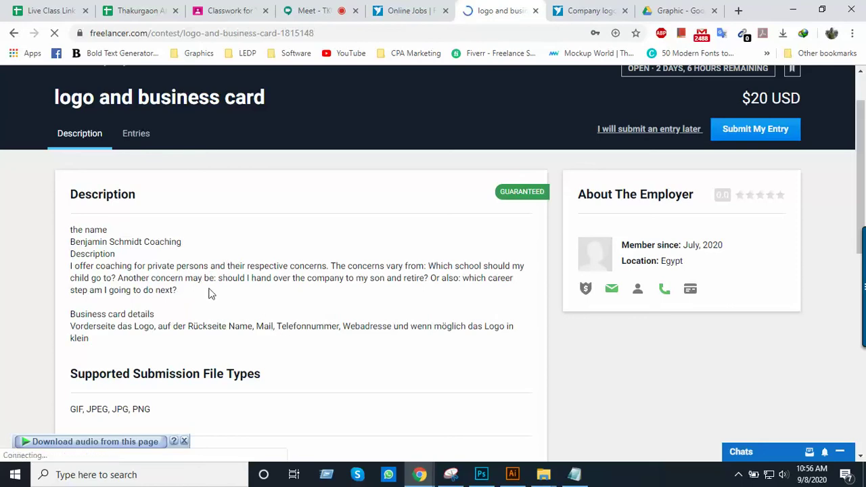
{"action": "left_click_drag", "start_coordinate": [114, 242], "coordinate": [201, 243]}
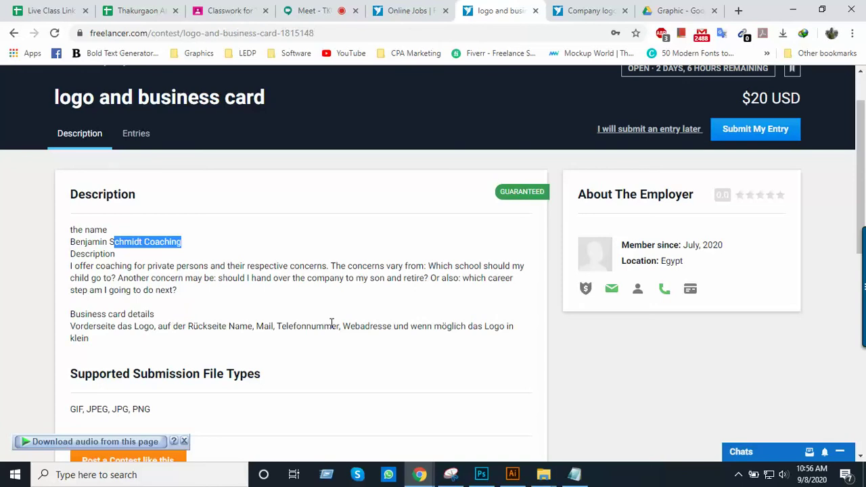
{"action": "left_click", "coordinate": [413, 12]}
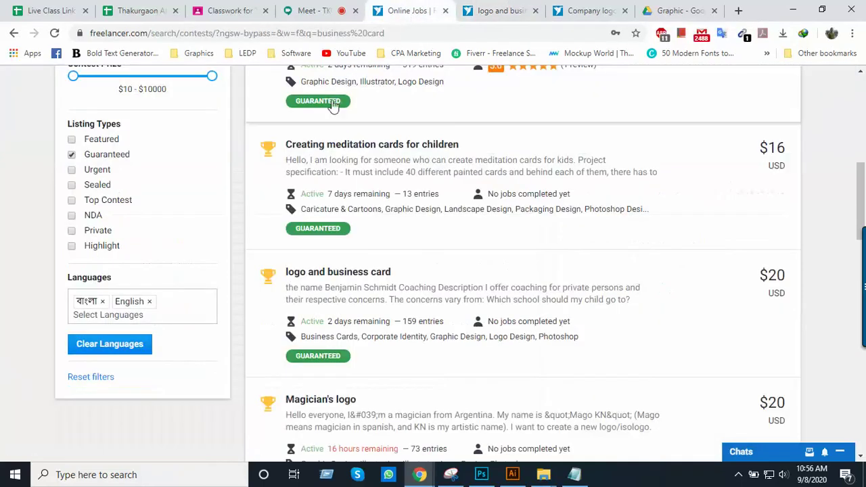
Scroll to the $26 'Business card' contest and open it in a new tab
{"action": "scroll", "coordinate": [361, 226], "scroll_direction": "down", "scroll_amount": 2}
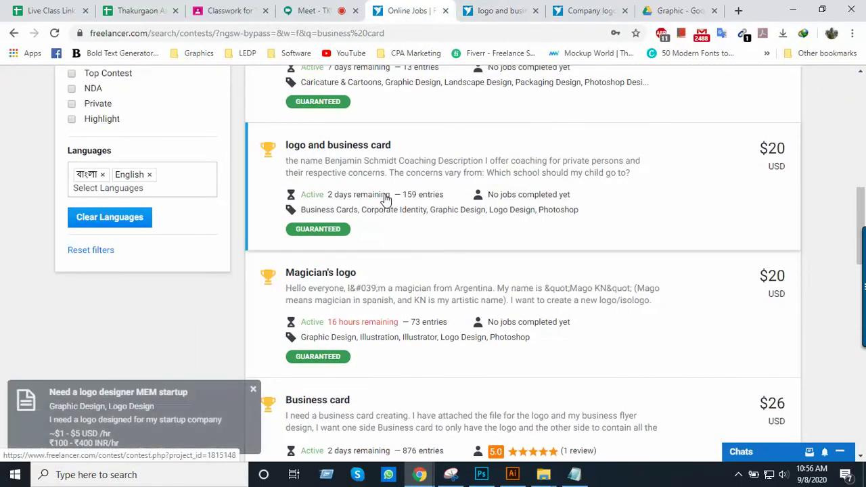
{"action": "scroll", "coordinate": [379, 226], "scroll_direction": "down", "scroll_amount": 2}
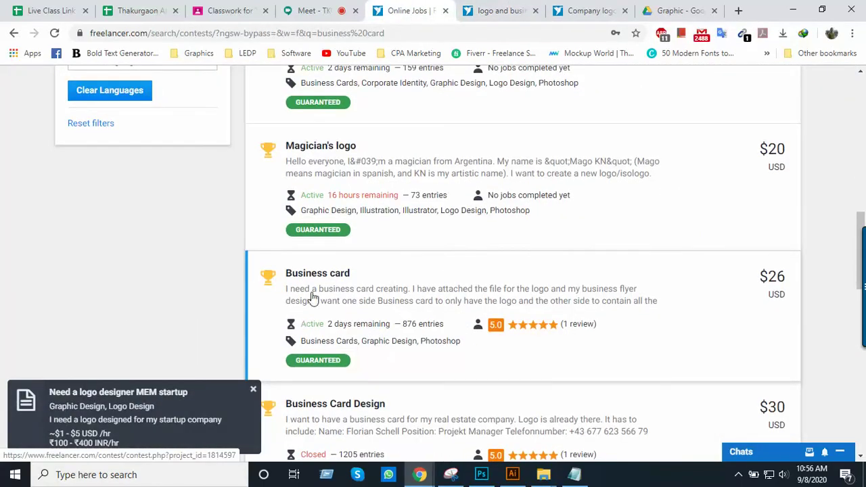
{"action": "scroll", "coordinate": [322, 301], "scroll_direction": "down", "scroll_amount": 1}
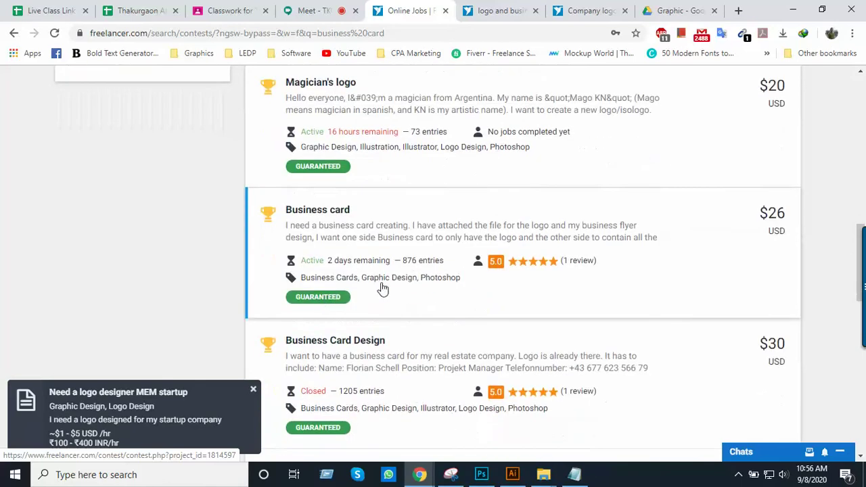
{"action": "scroll", "coordinate": [371, 299], "scroll_direction": "down", "scroll_amount": 1}
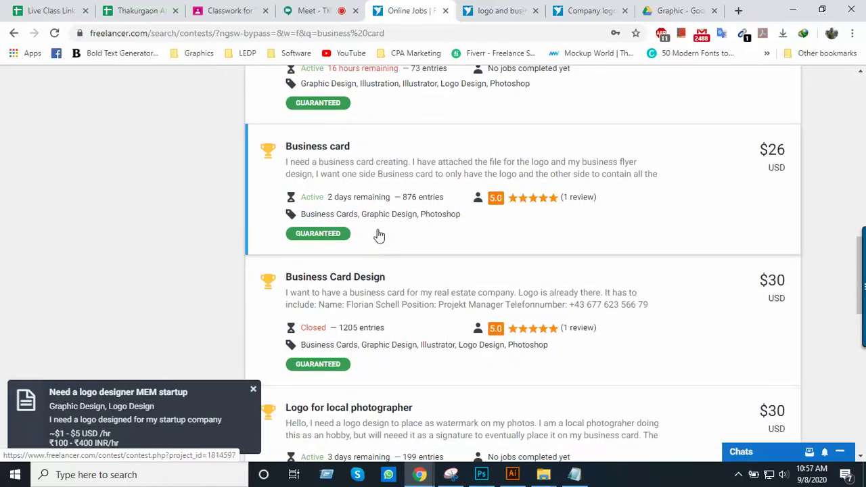
{"action": "right_click", "coordinate": [324, 153]}
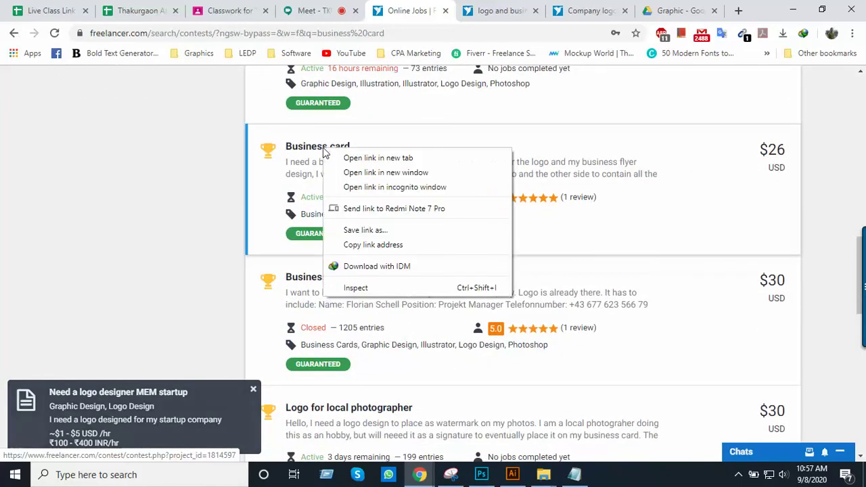
{"action": "left_click", "coordinate": [261, 161]}
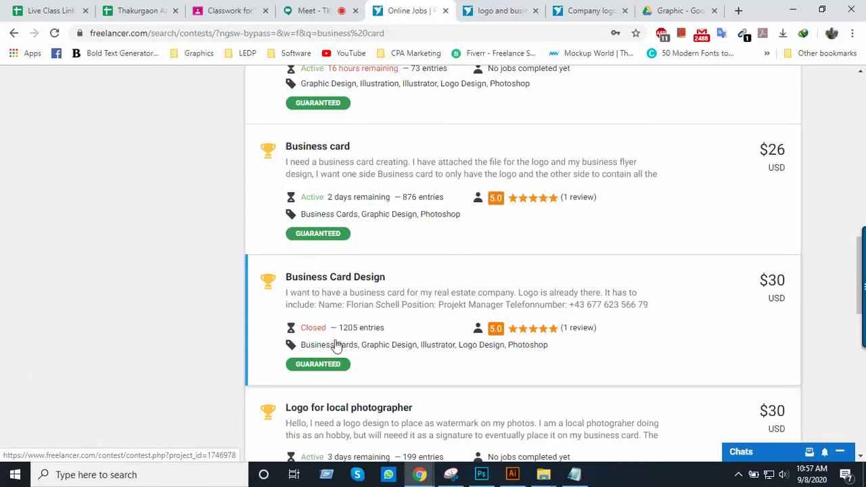
{"action": "left_click", "coordinate": [315, 147]}
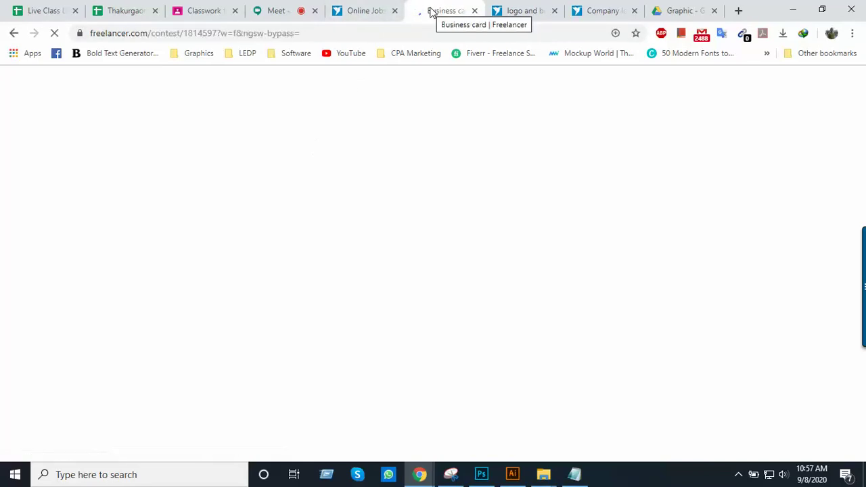
Scroll the Business card contest page, glance back at the search results, and return
{"action": "scroll", "coordinate": [428, 211], "scroll_direction": "down", "scroll_amount": 1}
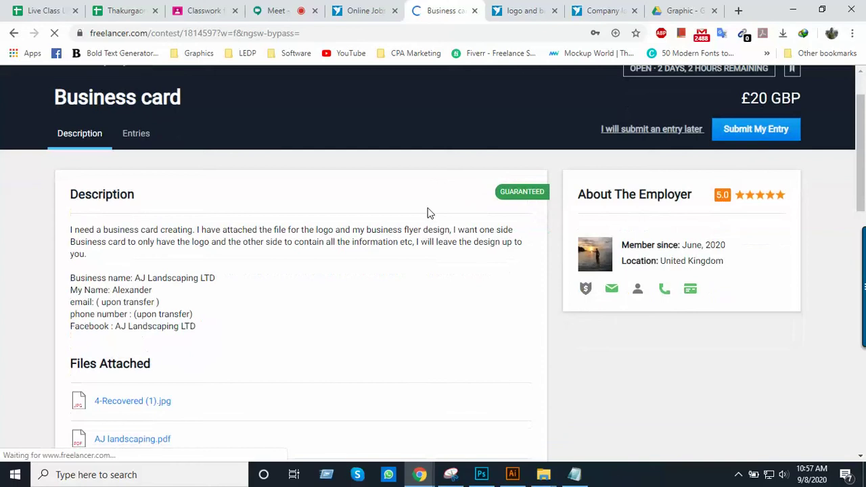
{"action": "scroll", "coordinate": [428, 214], "scroll_direction": "down", "scroll_amount": 1}
{"action": "scroll", "coordinate": [427, 213], "scroll_direction": "up", "scroll_amount": 1}
{"action": "scroll", "coordinate": [711, 176], "scroll_direction": "up", "scroll_amount": 1}
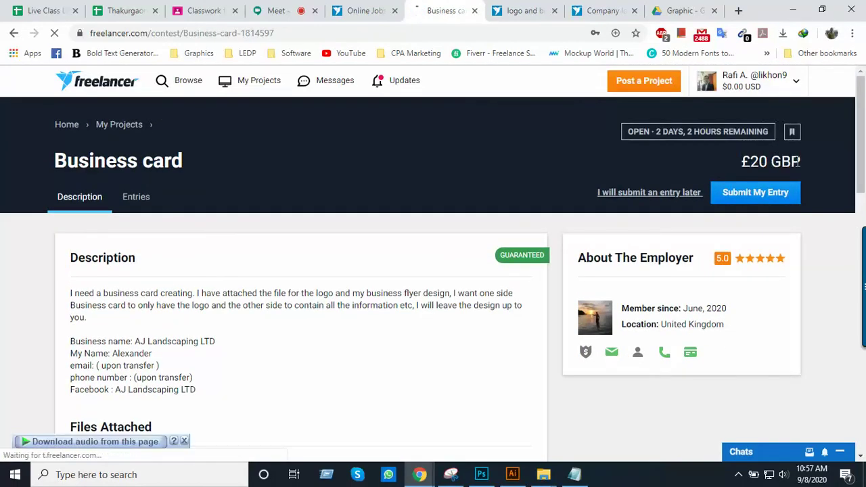
{"action": "left_click", "coordinate": [362, 9]}
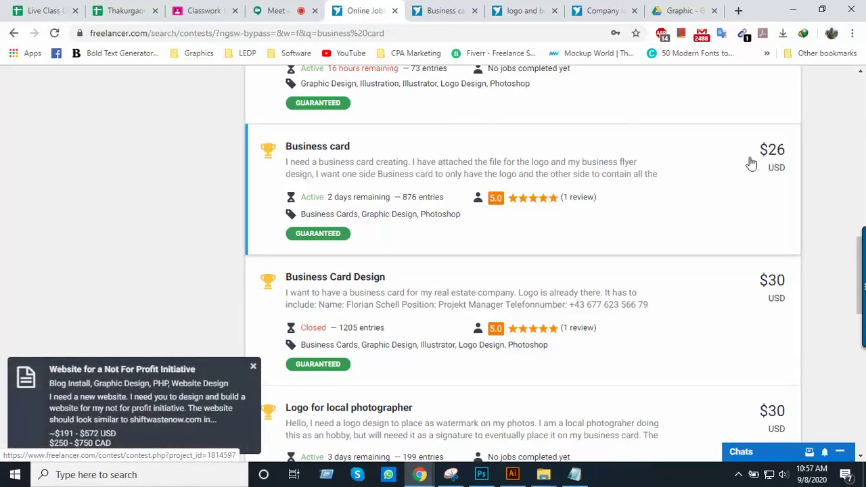
{"action": "left_click", "coordinate": [439, 14]}
View the contest's 876 entries, then go back to the Description and scroll to the attachments
{"action": "scroll", "coordinate": [290, 270], "scroll_direction": "down", "scroll_amount": 2}
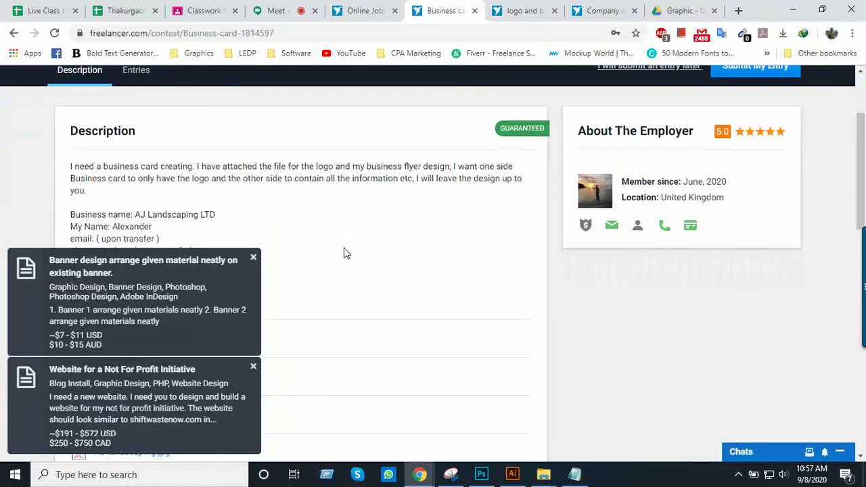
{"action": "scroll", "coordinate": [417, 236], "scroll_direction": "up", "scroll_amount": 1}
{"action": "left_click", "coordinate": [136, 134]}
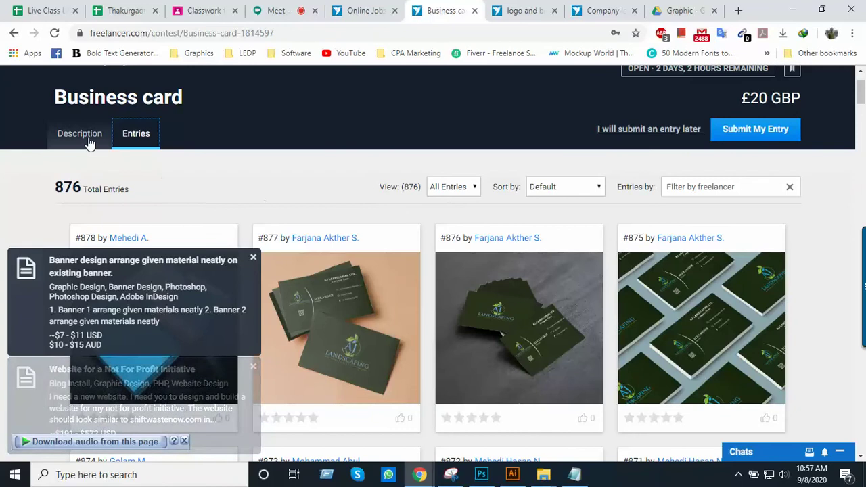
{"action": "left_click", "coordinate": [84, 136]}
{"action": "scroll", "coordinate": [244, 296], "scroll_direction": "down", "scroll_amount": 1}
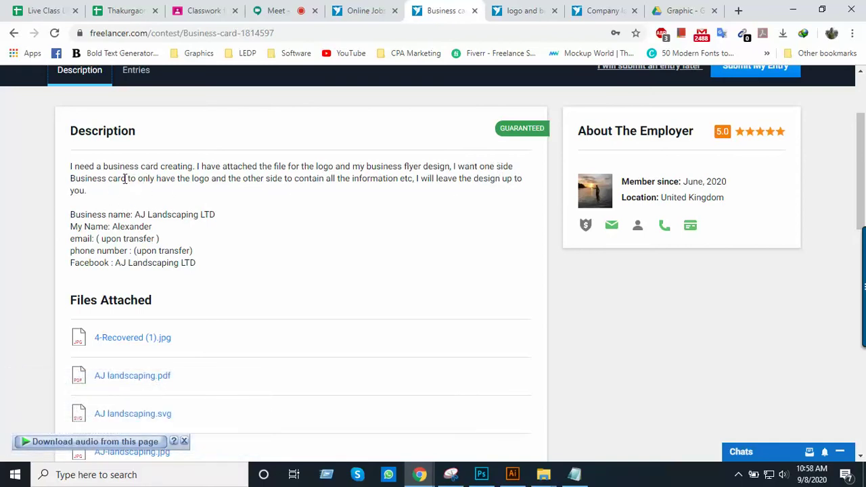
{"action": "left_click_drag", "start_coordinate": [310, 167], "coordinate": [426, 166]}
{"action": "scroll", "coordinate": [273, 203], "scroll_direction": "down", "scroll_amount": 2}
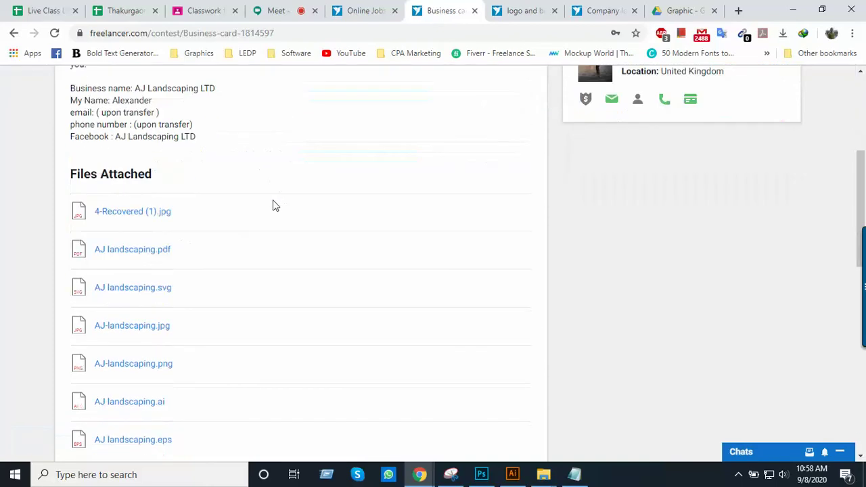
{"action": "scroll", "coordinate": [273, 203], "scroll_direction": "up", "scroll_amount": 2}
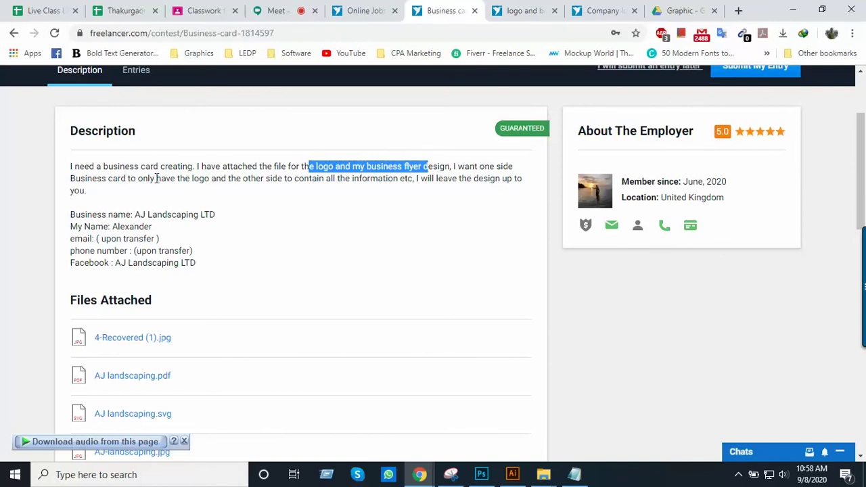
{"action": "left_click_drag", "start_coordinate": [165, 181], "coordinate": [238, 179]}
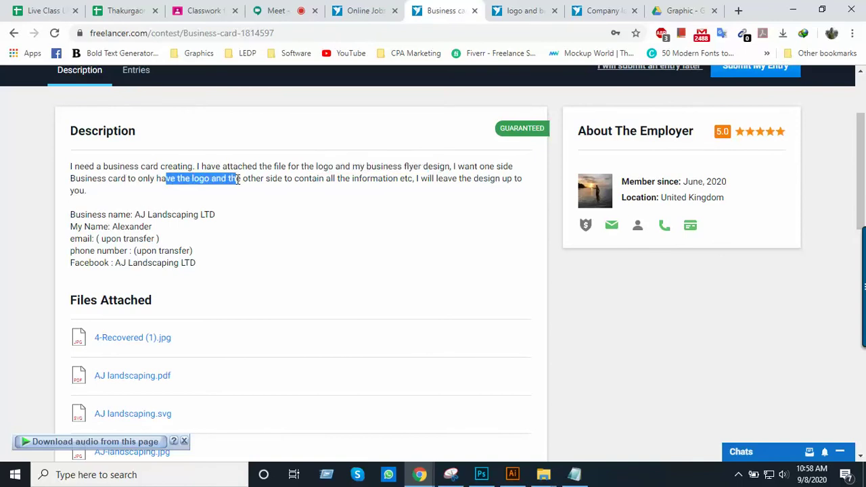
{"action": "left_click", "coordinate": [267, 183]}
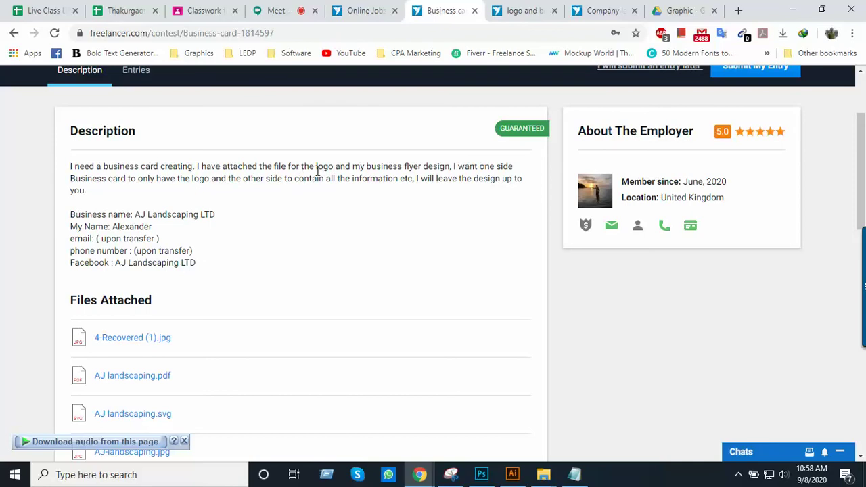
{"action": "scroll", "coordinate": [318, 175], "scroll_direction": "down", "scroll_amount": 1}
{"action": "scroll", "coordinate": [334, 178], "scroll_direction": "up", "scroll_amount": 1}
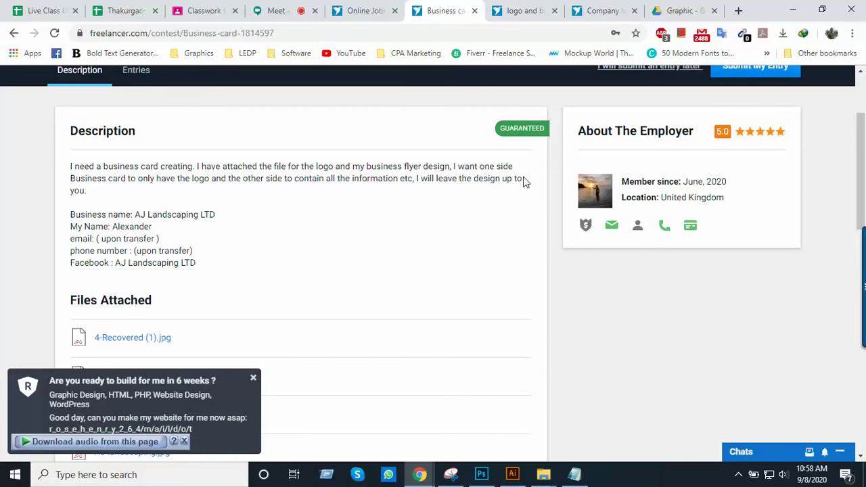
{"action": "double_click", "coordinate": [140, 215]}
{"action": "left_click_drag", "start_coordinate": [113, 227], "coordinate": [155, 234]}
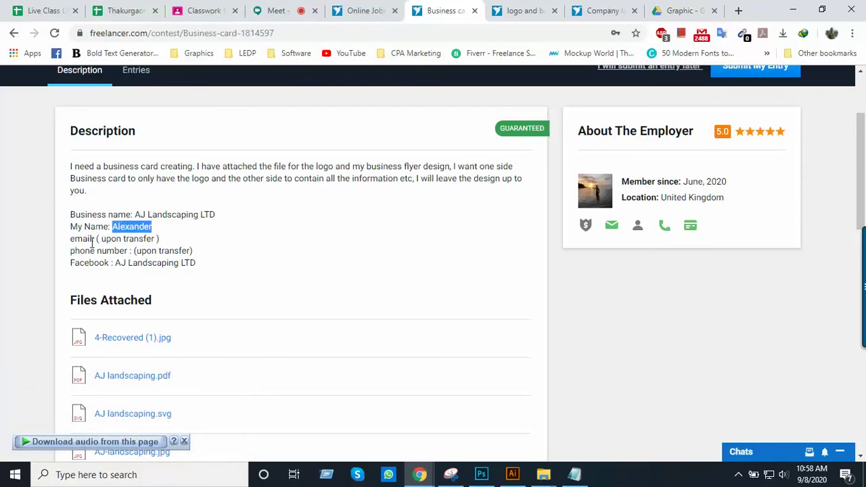
{"action": "left_click_drag", "start_coordinate": [100, 239], "coordinate": [170, 243]}
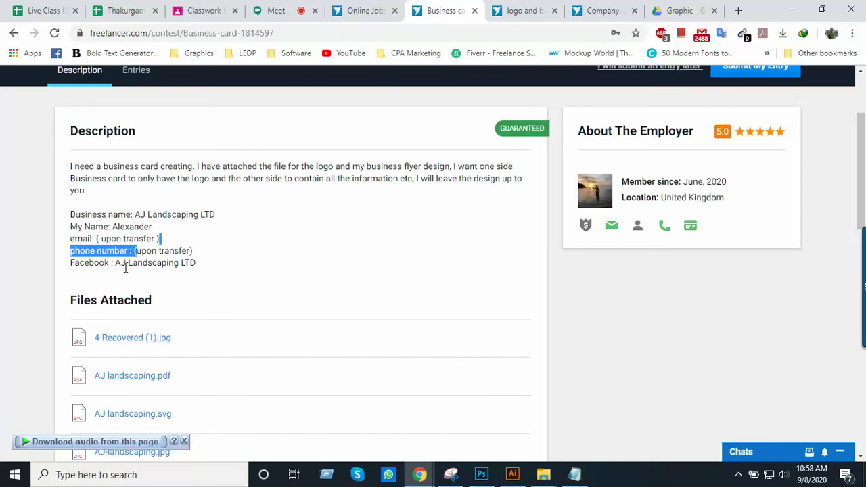
{"action": "left_click_drag", "start_coordinate": [115, 263], "coordinate": [202, 263]}
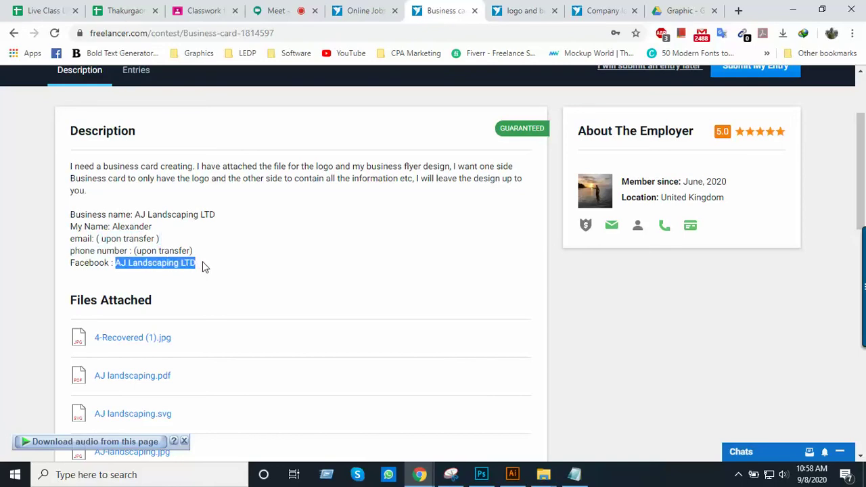
{"action": "left_click", "coordinate": [122, 267]}
{"action": "left_click_drag", "start_coordinate": [115, 266], "coordinate": [204, 268]}
{"action": "left_click", "coordinate": [119, 266]}
{"action": "left_click_drag", "start_coordinate": [116, 266], "coordinate": [197, 266]}
{"action": "left_click", "coordinate": [169, 262]}
{"action": "scroll", "coordinate": [195, 256], "scroll_direction": "down", "scroll_amount": 3}
{"action": "scroll", "coordinate": [194, 256], "scroll_direction": "up", "scroll_amount": 3}
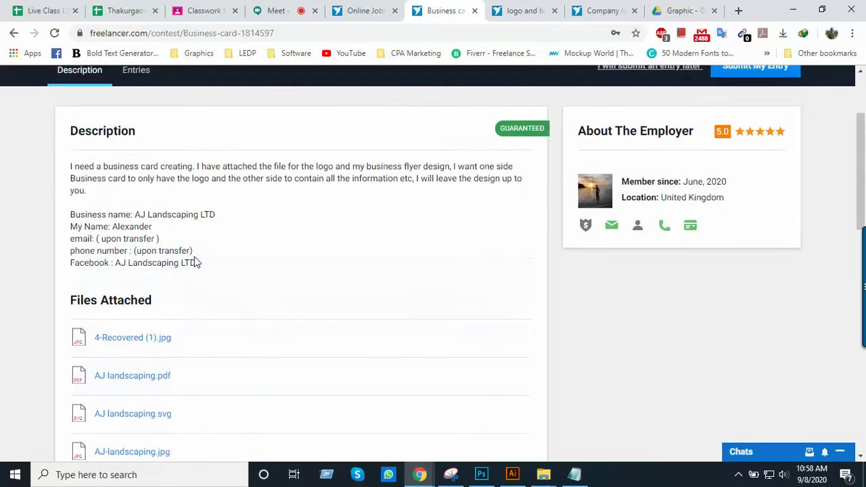
{"action": "scroll", "coordinate": [194, 262], "scroll_direction": "down", "scroll_amount": 3}
{"action": "scroll", "coordinate": [194, 262], "scroll_direction": "up", "scroll_amount": 1}
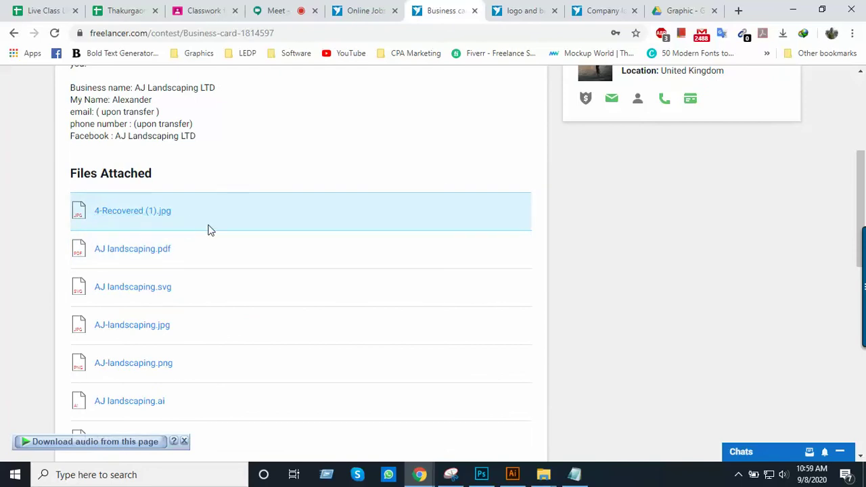
{"action": "scroll", "coordinate": [162, 249], "scroll_direction": "up", "scroll_amount": 2}
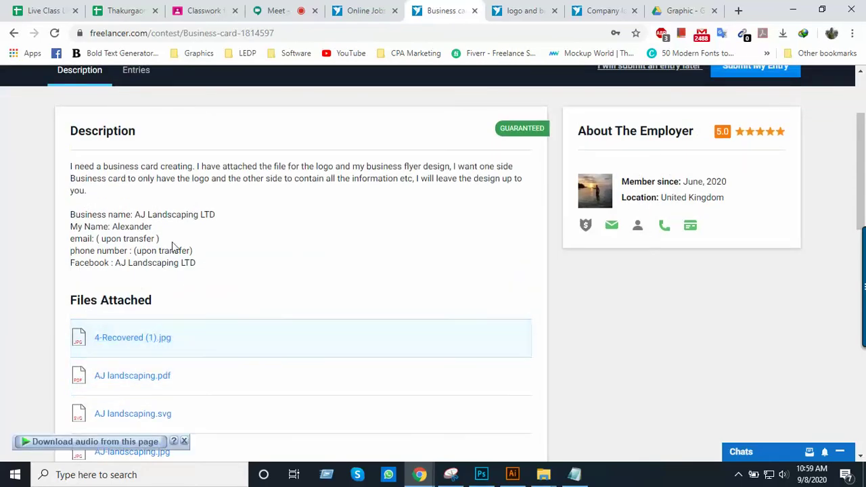
Preview the attached 4-Recovered (1).jpg flyer and scroll around it
{"action": "left_click", "coordinate": [144, 346]}
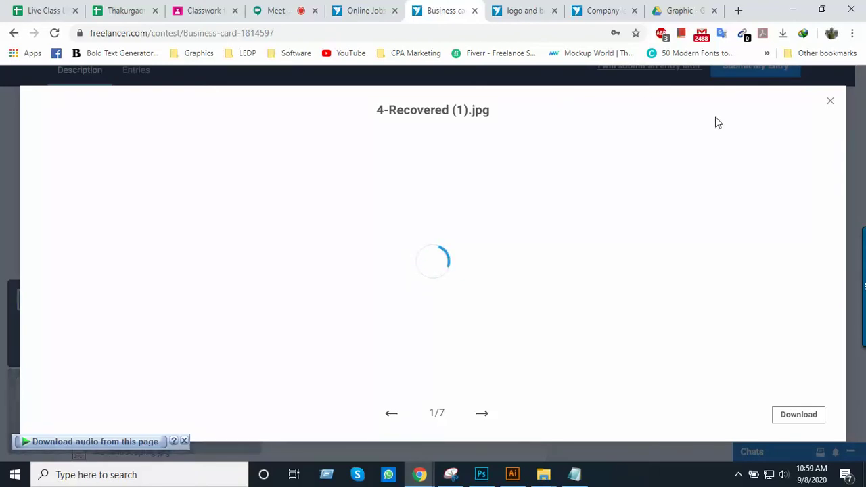
{"action": "scroll", "coordinate": [538, 259], "scroll_direction": "down", "scroll_amount": 1}
{"action": "scroll", "coordinate": [537, 259], "scroll_direction": "down", "scroll_amount": 5}
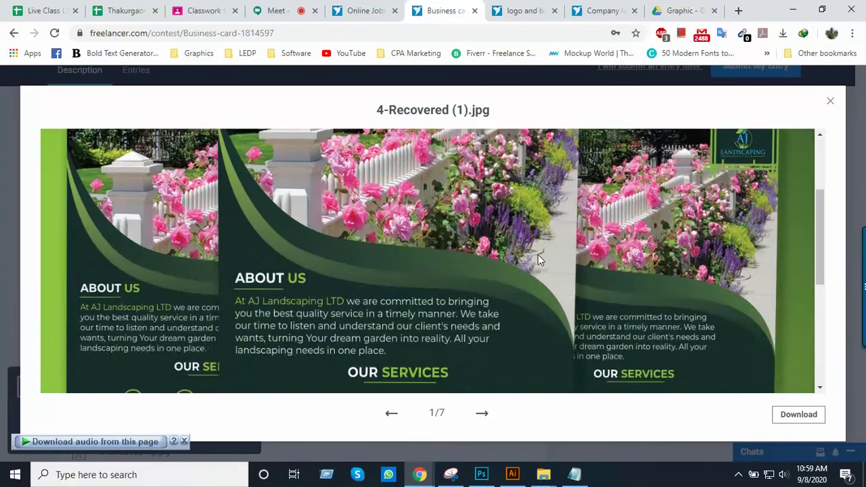
{"action": "scroll", "coordinate": [538, 259], "scroll_direction": "up", "scroll_amount": 3}
{"action": "scroll", "coordinate": [538, 254], "scroll_direction": "up", "scroll_amount": 4}
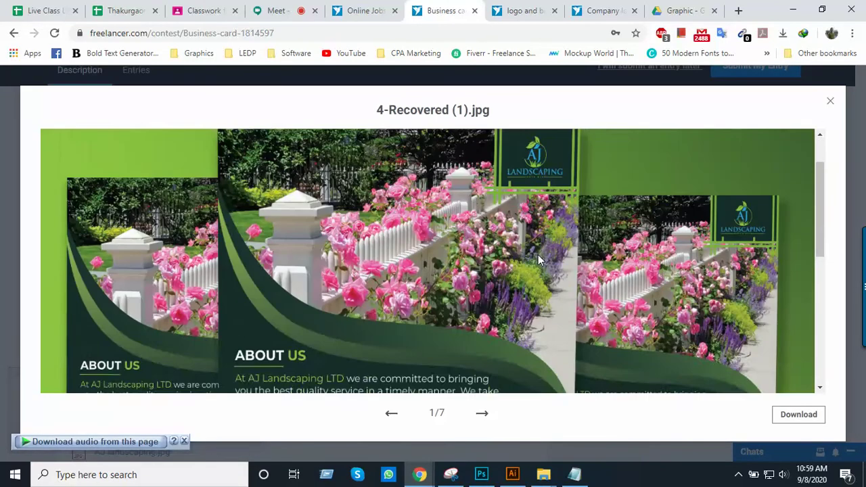
{"action": "scroll", "coordinate": [482, 257], "scroll_direction": "down", "scroll_amount": 5}
{"action": "scroll", "coordinate": [416, 264], "scroll_direction": "down", "scroll_amount": 1}
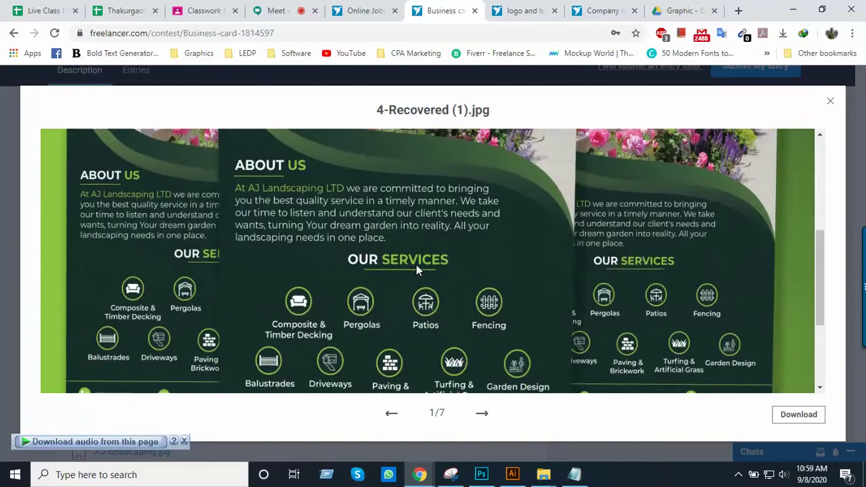
{"action": "scroll", "coordinate": [415, 264], "scroll_direction": "up", "scroll_amount": 5}
{"action": "scroll", "coordinate": [327, 266], "scroll_direction": "down", "scroll_amount": 6}
{"action": "scroll", "coordinate": [328, 266], "scroll_direction": "up", "scroll_amount": 4}
{"action": "scroll", "coordinate": [330, 266], "scroll_direction": "up", "scroll_amount": 2}
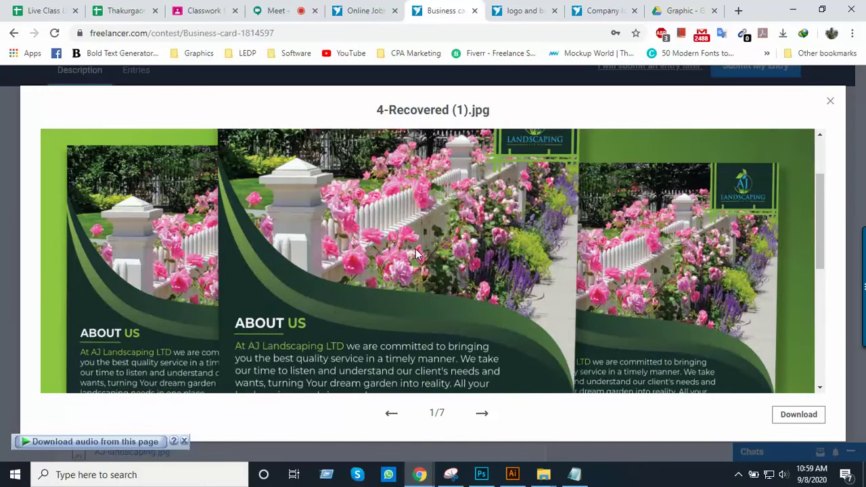
{"action": "scroll", "coordinate": [415, 250], "scroll_direction": "down", "scroll_amount": 5}
{"action": "scroll", "coordinate": [453, 314], "scroll_direction": "up", "scroll_amount": 5}
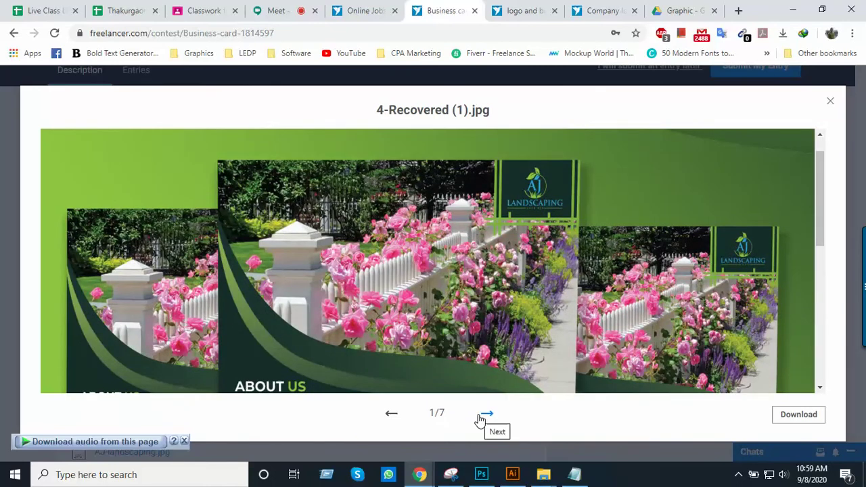
Download AJ landscaping.pdf through IDM after the 504 error, then show its folder
{"action": "left_click", "coordinate": [482, 415]}
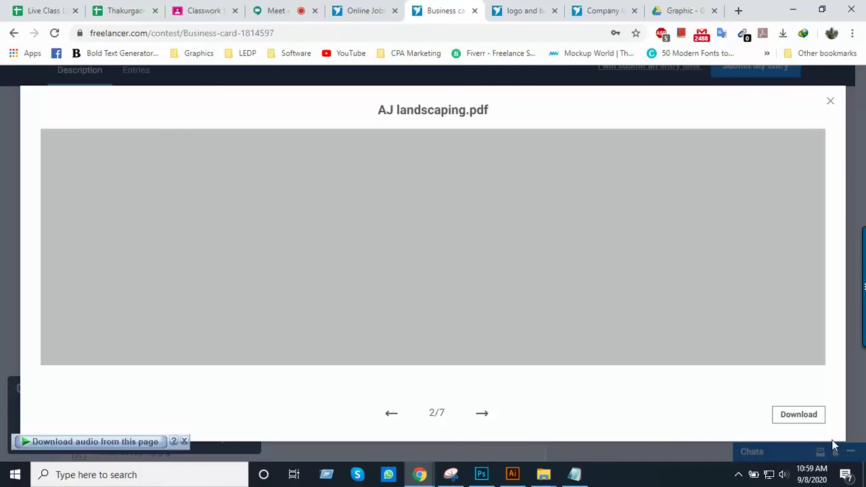
{"action": "left_click", "coordinate": [805, 418]}
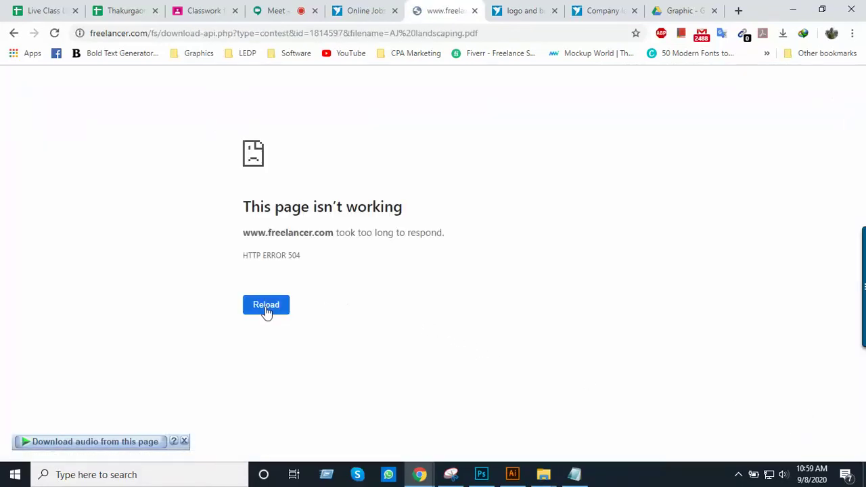
{"action": "left_click", "coordinate": [14, 34]}
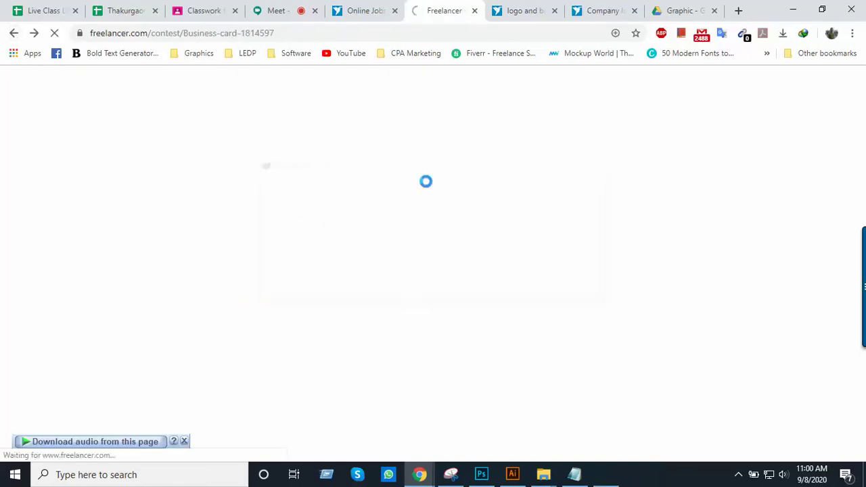
{"action": "left_click", "coordinate": [448, 293]}
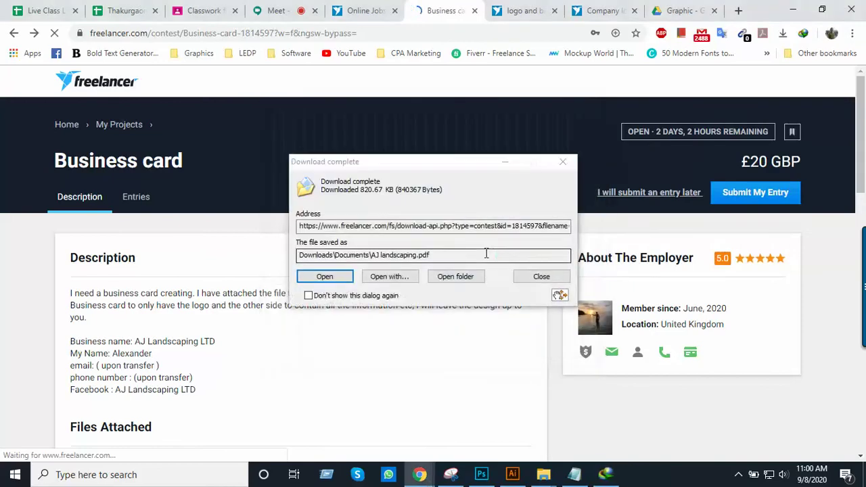
{"action": "left_click", "coordinate": [445, 277]}
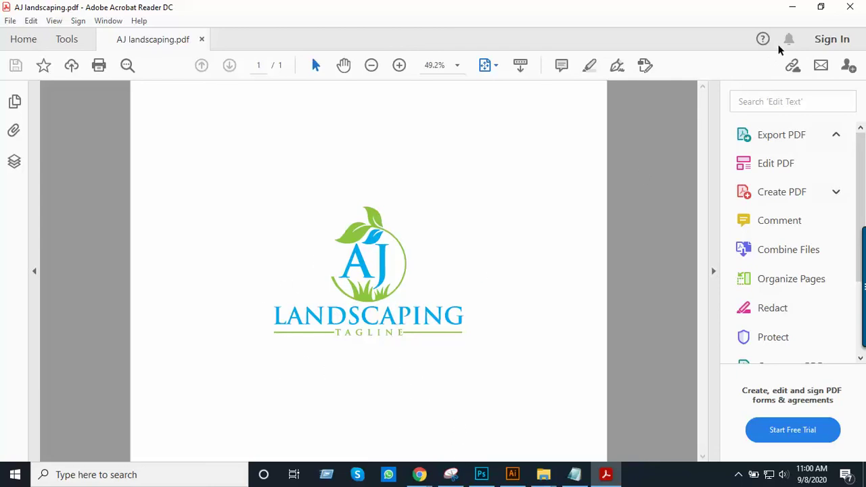
Minimize Acrobat Reader to reveal the Documents folder holding AJ landscaping.pdf
{"action": "left_click", "coordinate": [792, 7]}
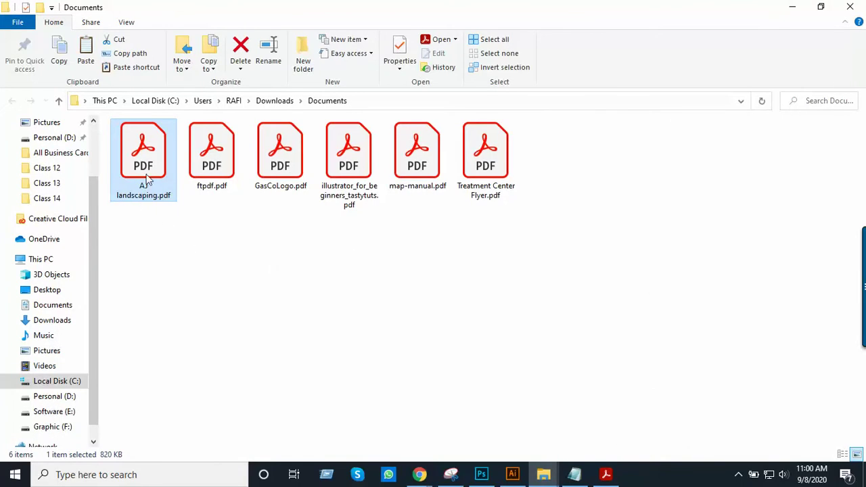
Cut AJ landscaping.pdf, then create and open a new folder named Contest in Class 14
{"action": "key", "text": "ctrl+x"}
{"action": "mouse_move", "coordinate": [553, 478]}
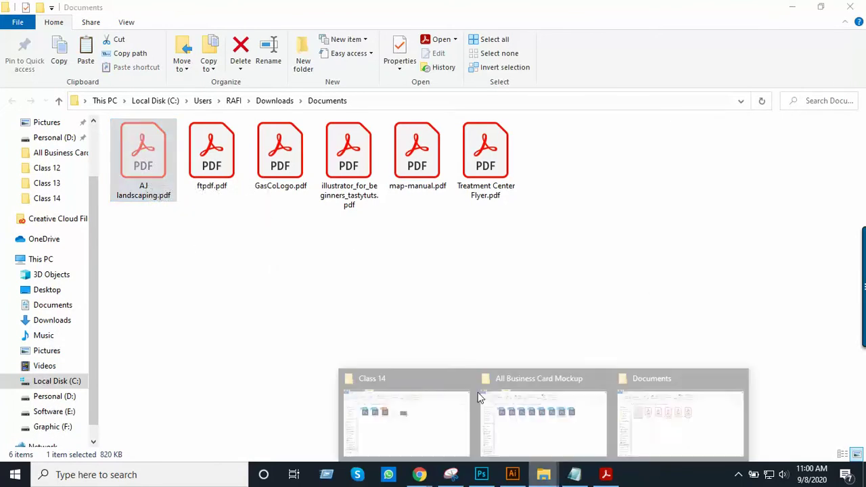
{"action": "left_click", "coordinate": [395, 420]}
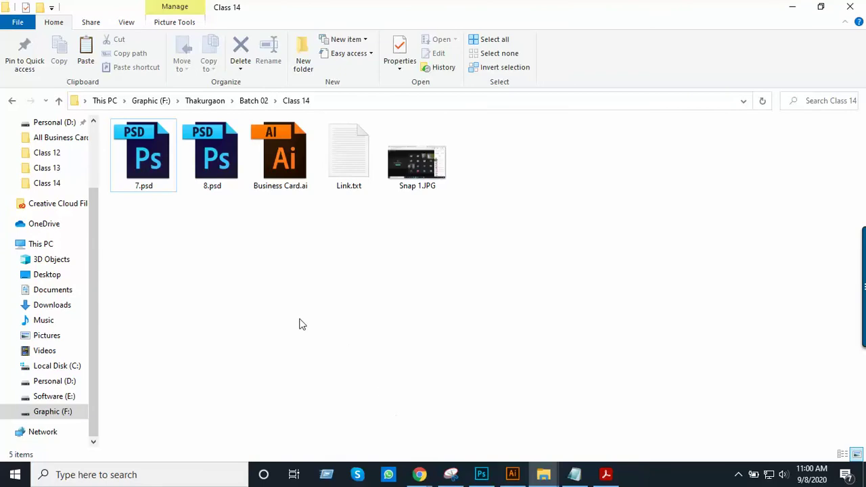
{"action": "right_click", "coordinate": [318, 296]}
{"action": "mouse_move", "coordinate": [364, 267]}
{"action": "left_click", "coordinate": [486, 269]}
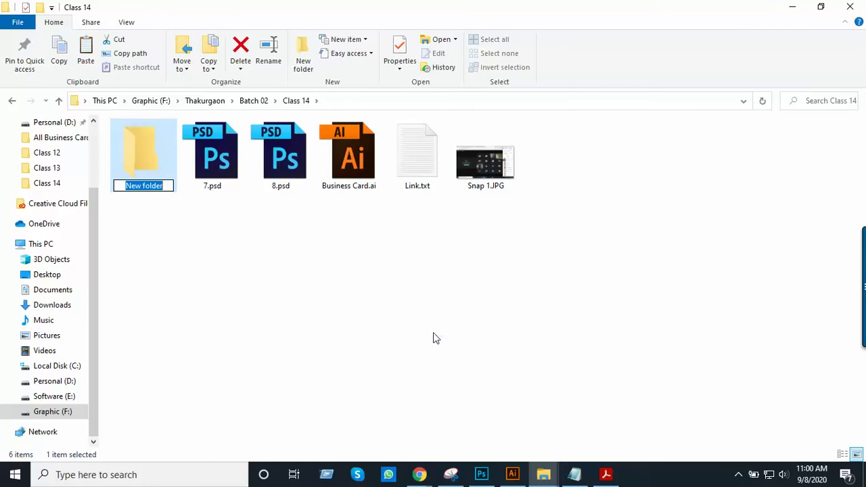
{"action": "type", "text": "Contest"}
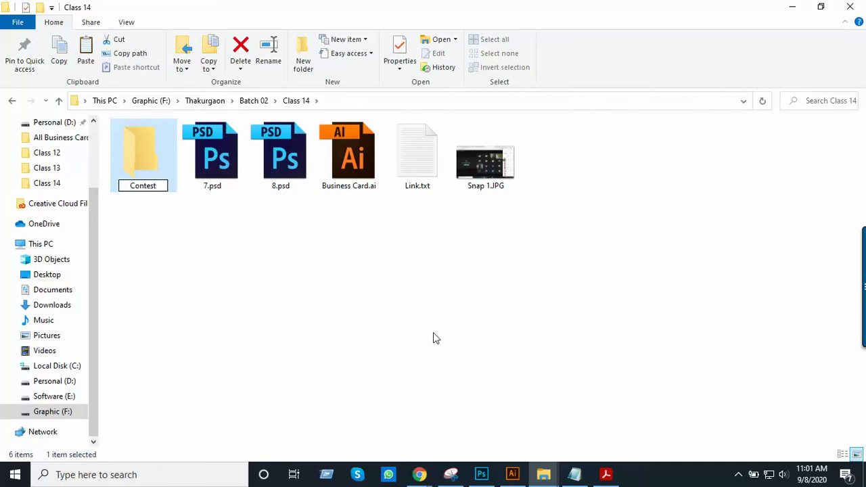
{"action": "key", "text": "Return"}
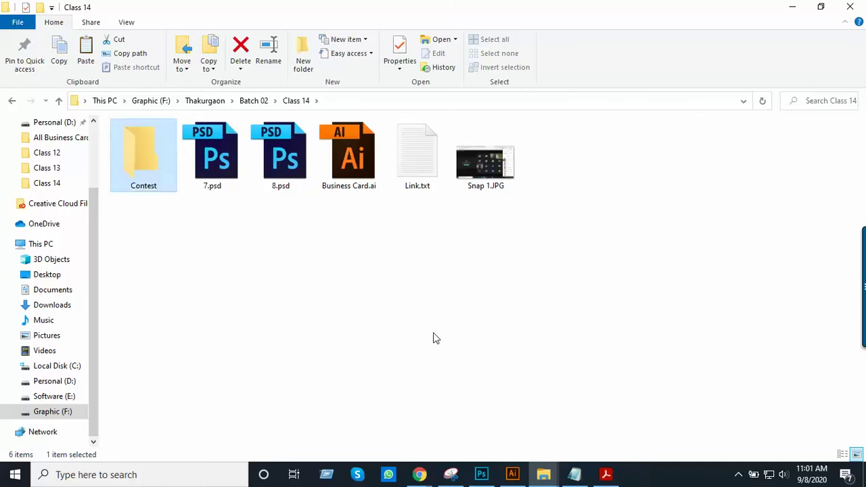
{"action": "key", "text": "Return"}
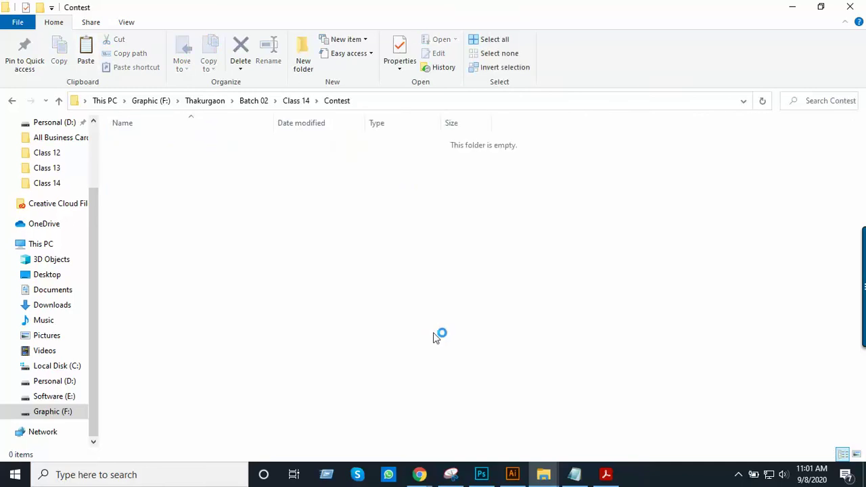
Display the Contest folder as large icons, then switch back to the Freelancer contest page
{"action": "right_click", "coordinate": [405, 254]}
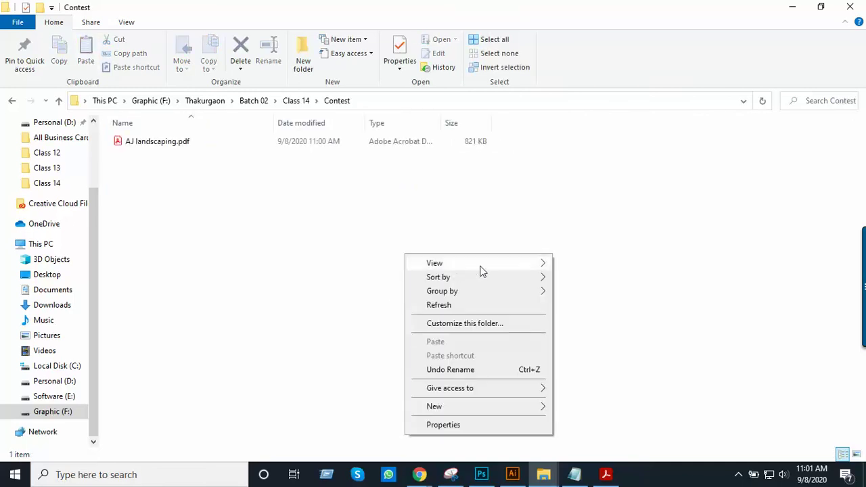
{"action": "mouse_move", "coordinate": [479, 270]}
{"action": "left_click", "coordinate": [590, 277]}
{"action": "key", "text": "alt+Tab"}
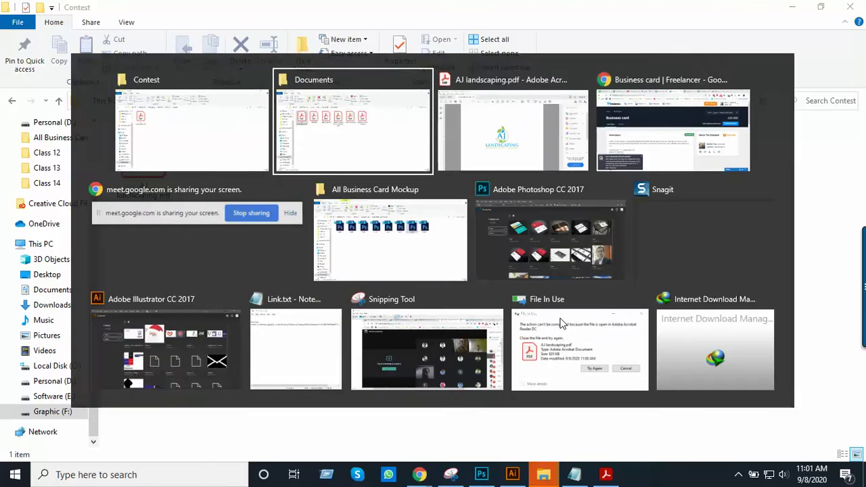
{"action": "key", "text": "alt+Tab"}
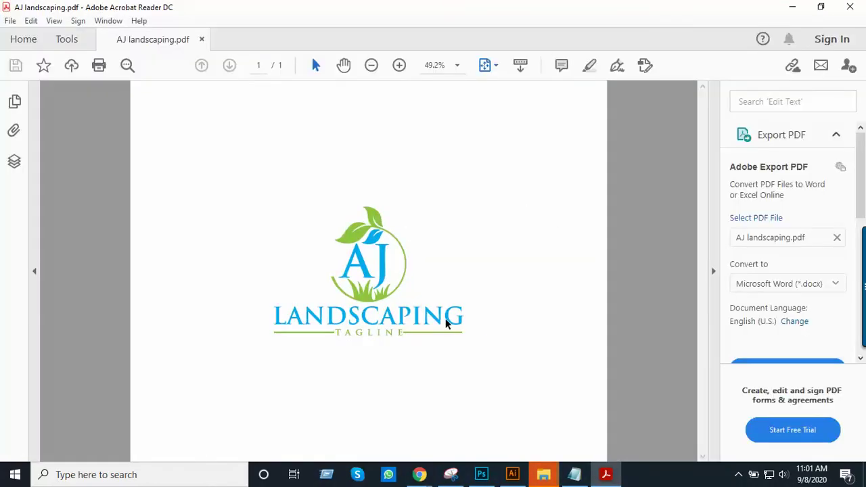
{"action": "key", "text": "alt+Tab"}
{"action": "key", "text": "alt+Tab"}
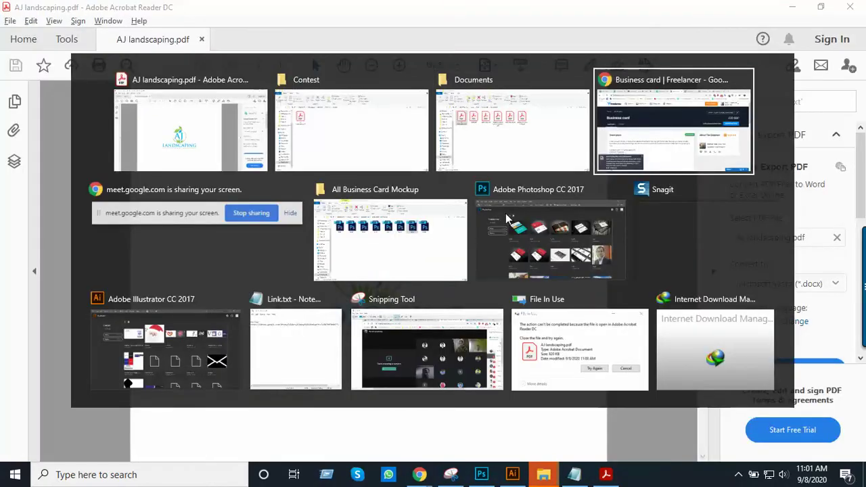
{"action": "scroll", "coordinate": [384, 265], "scroll_direction": "down", "scroll_amount": 5}
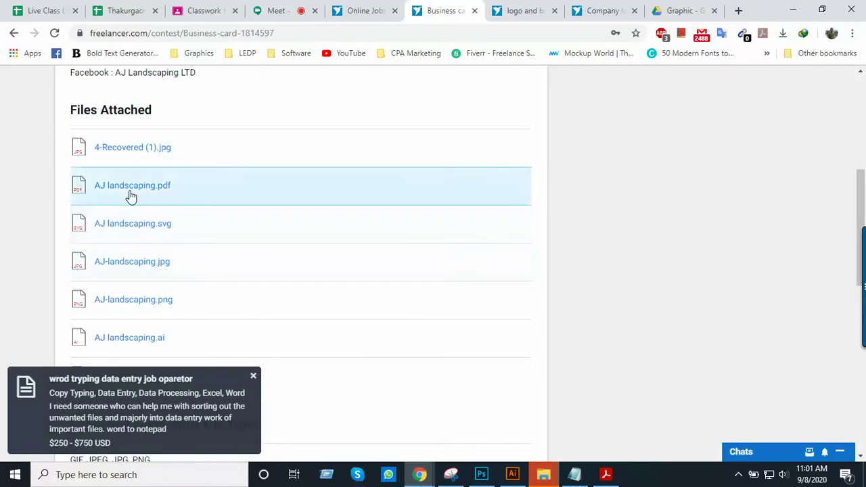
Download AJ landscaping.svg from the contest attachments and dismiss the download warnings
{"action": "left_click", "coordinate": [133, 225]}
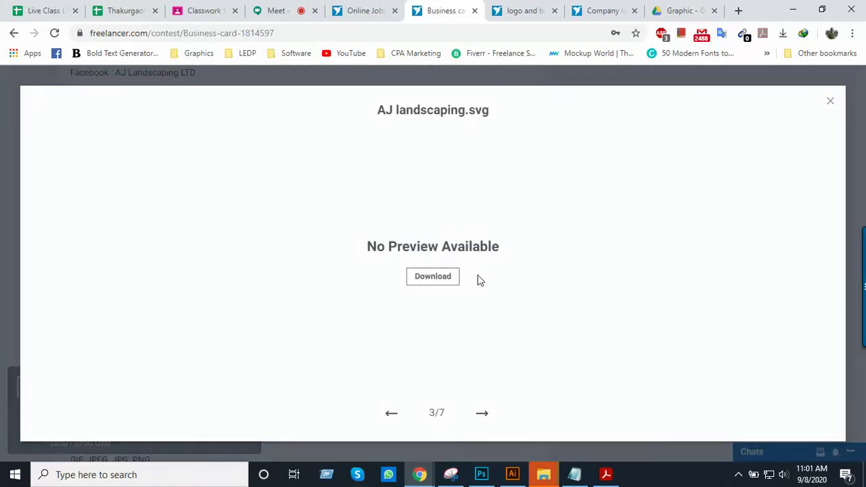
{"action": "left_click", "coordinate": [452, 276]}
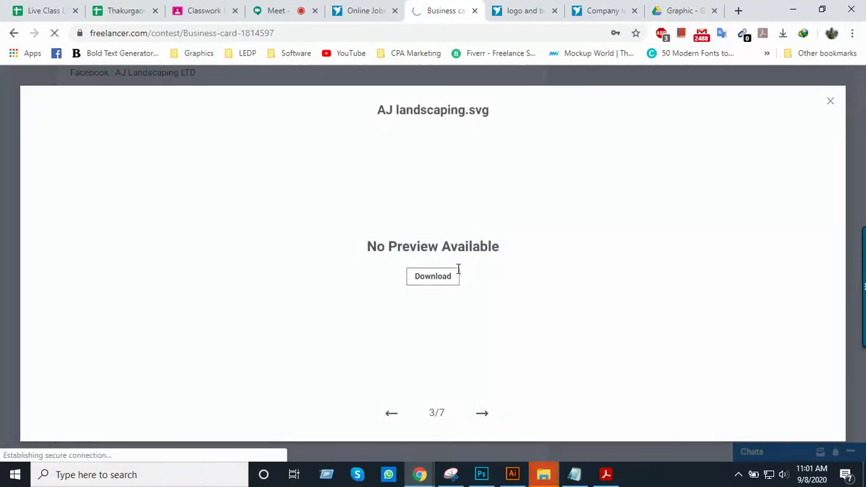
{"action": "left_click", "coordinate": [458, 276]}
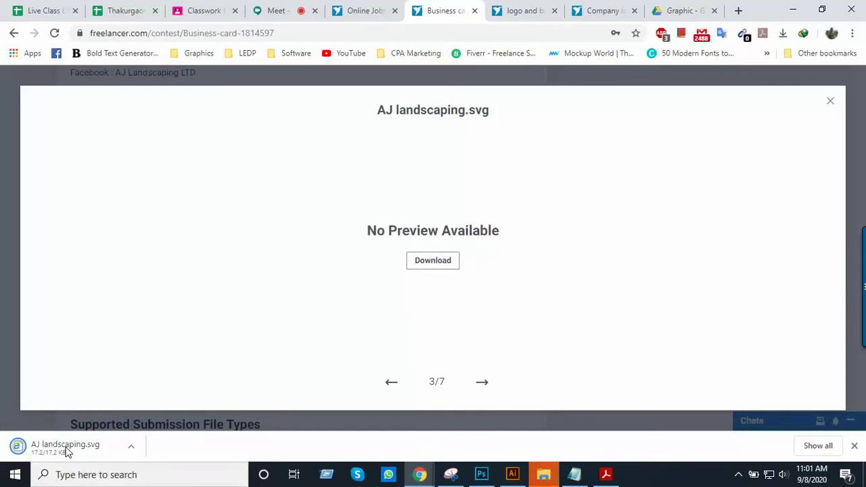
{"action": "right_click", "coordinate": [66, 448]}
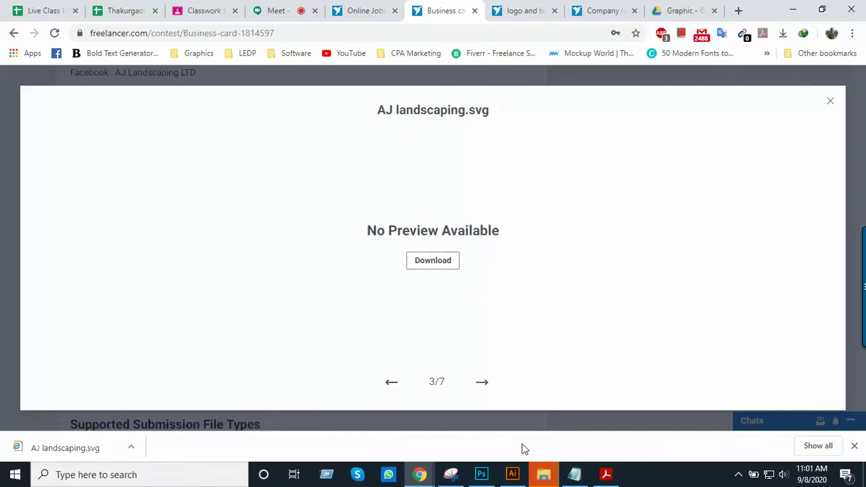
{"action": "mouse_move", "coordinate": [554, 477]}
{"action": "left_click", "coordinate": [756, 429]}
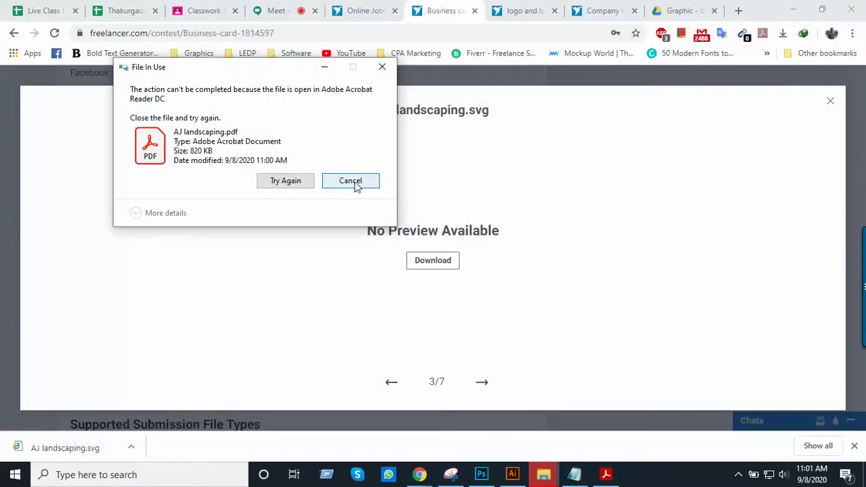
{"action": "left_click", "coordinate": [354, 182]}
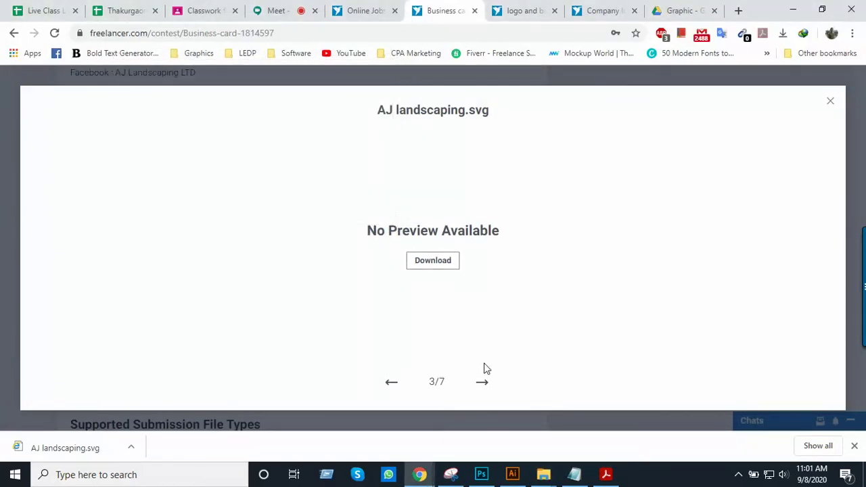
{"action": "left_click", "coordinate": [483, 384]}
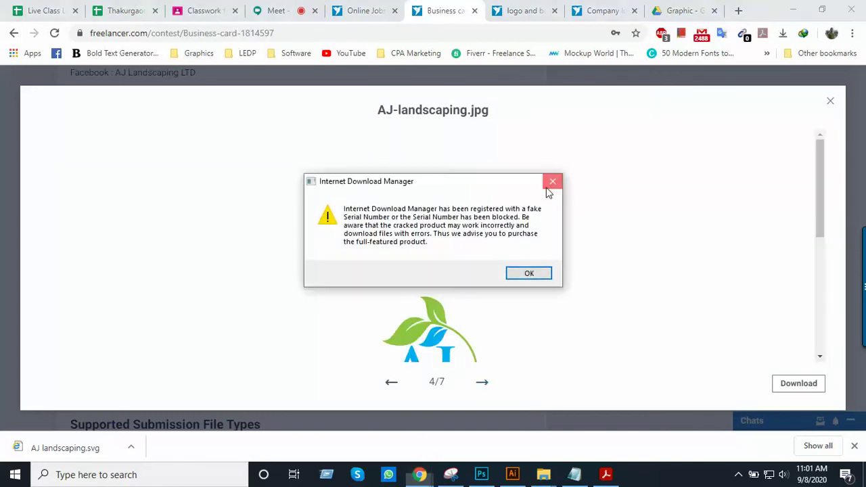
{"action": "left_click", "coordinate": [552, 182]}
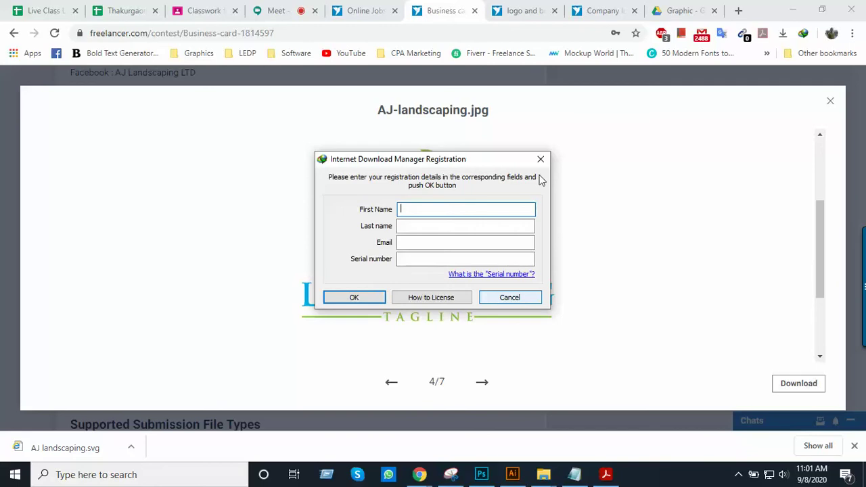
{"action": "left_click", "coordinate": [540, 160]}
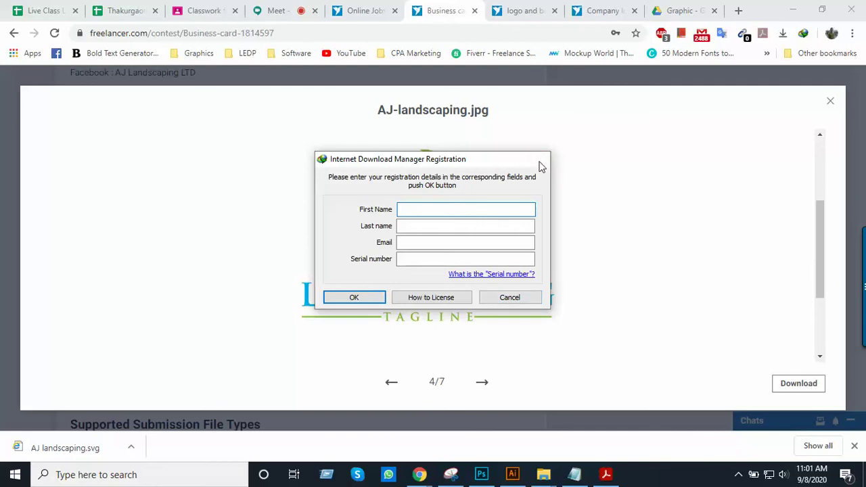
{"action": "left_click", "coordinate": [614, 477]}
{"action": "key", "text": "alt+Tab"}
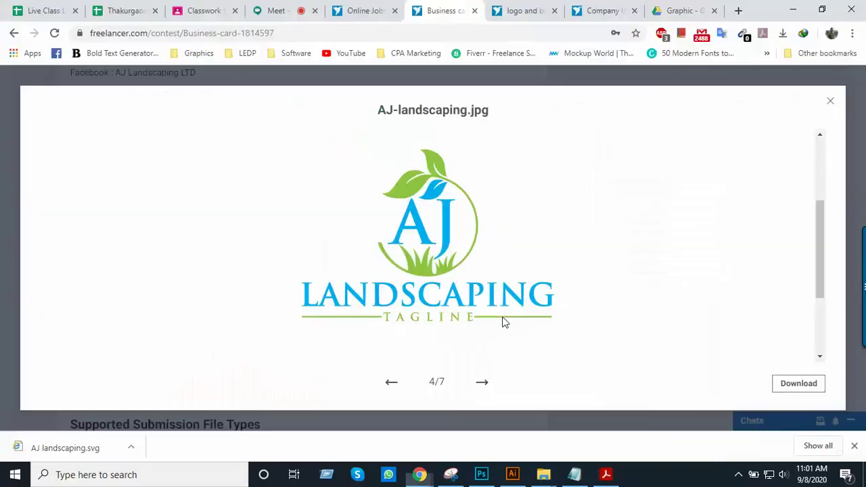
Download AJ-landscaping.png and show it in the Downloads folder
{"action": "left_click", "coordinate": [485, 383]}
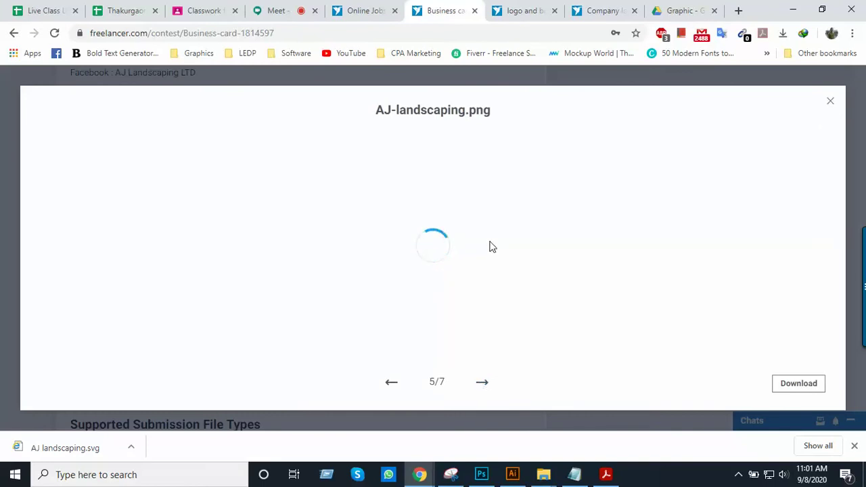
{"action": "scroll", "coordinate": [482, 264], "scroll_direction": "down", "scroll_amount": 3}
{"action": "scroll", "coordinate": [474, 282], "scroll_direction": "down", "scroll_amount": 1}
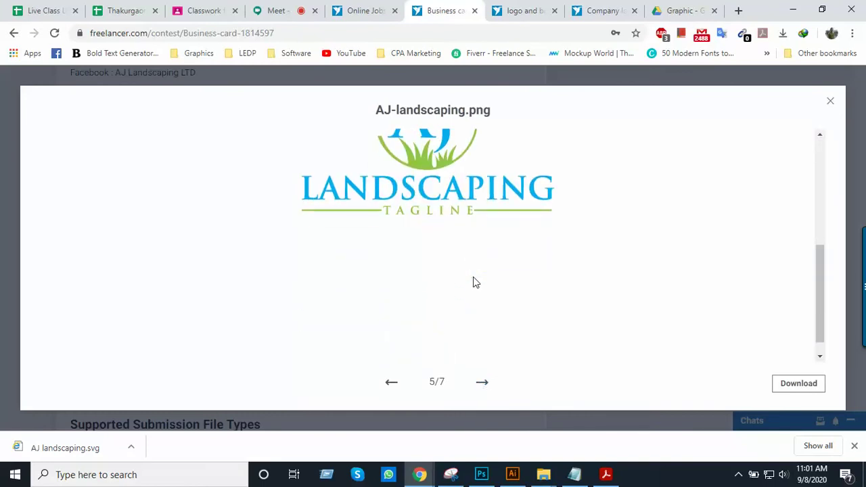
{"action": "scroll", "coordinate": [473, 282], "scroll_direction": "up", "scroll_amount": 2}
{"action": "scroll", "coordinate": [474, 282], "scroll_direction": "down", "scroll_amount": 1}
{"action": "scroll", "coordinate": [474, 282], "scroll_direction": "down", "scroll_amount": 2}
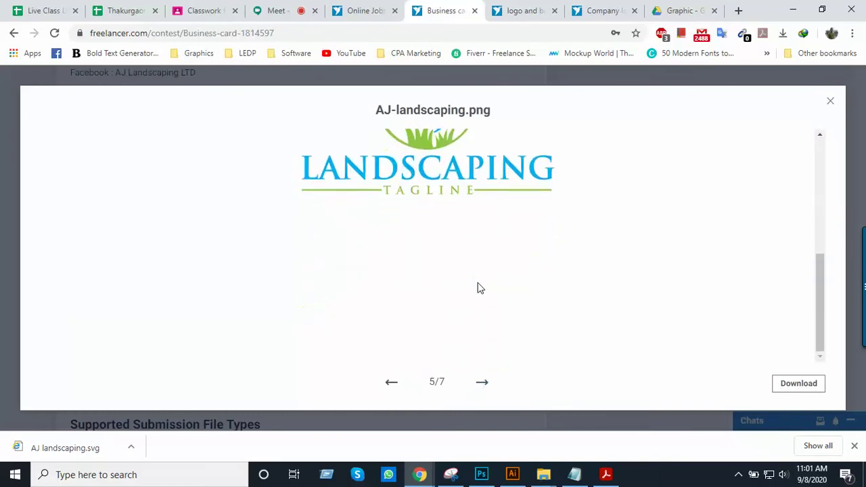
{"action": "left_click", "coordinate": [785, 385]}
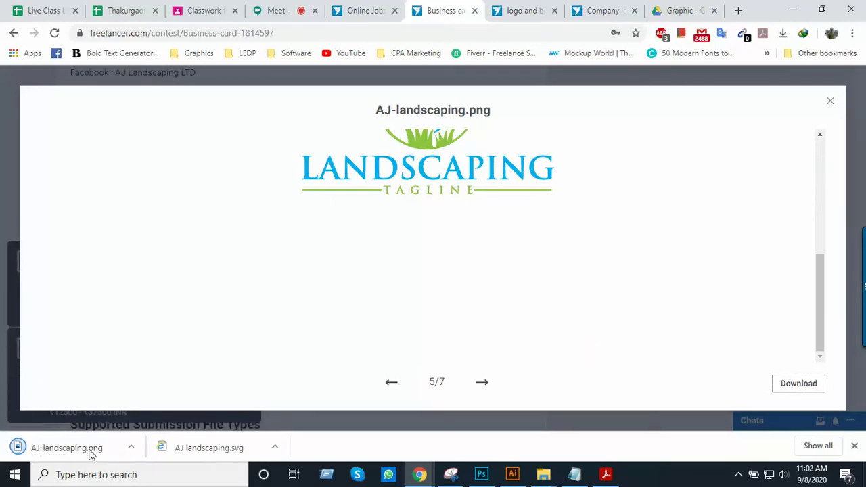
{"action": "right_click", "coordinate": [91, 449]}
{"action": "left_click", "coordinate": [131, 418]}
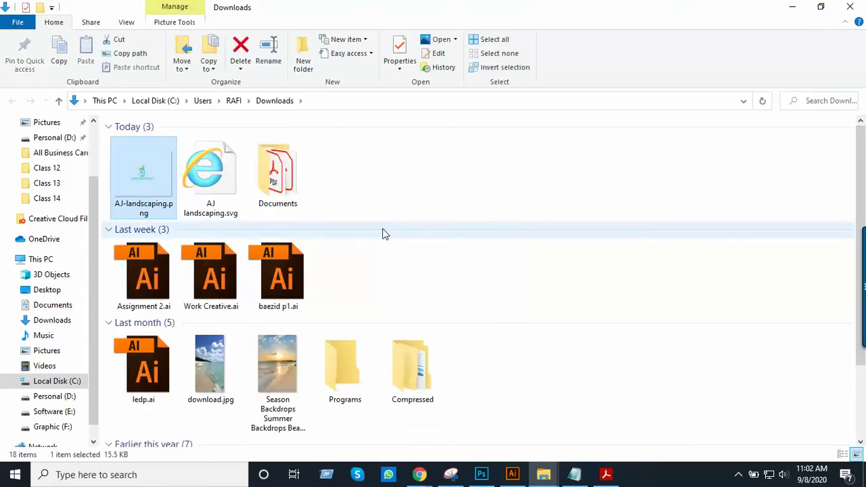
Paste the downloaded AJ-landscaping.png into the empty Contest folder
{"action": "key", "text": "alt+Tab"}
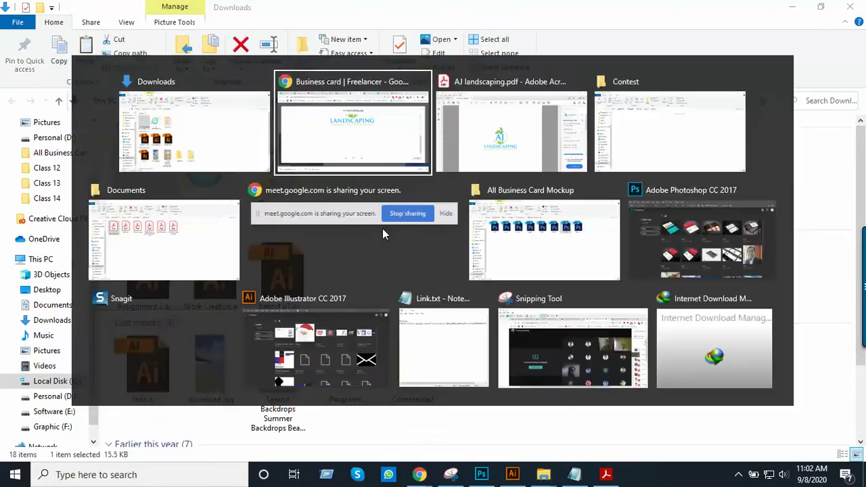
{"action": "key", "text": "alt+Tab"}
{"action": "key", "text": "alt+Tab"}
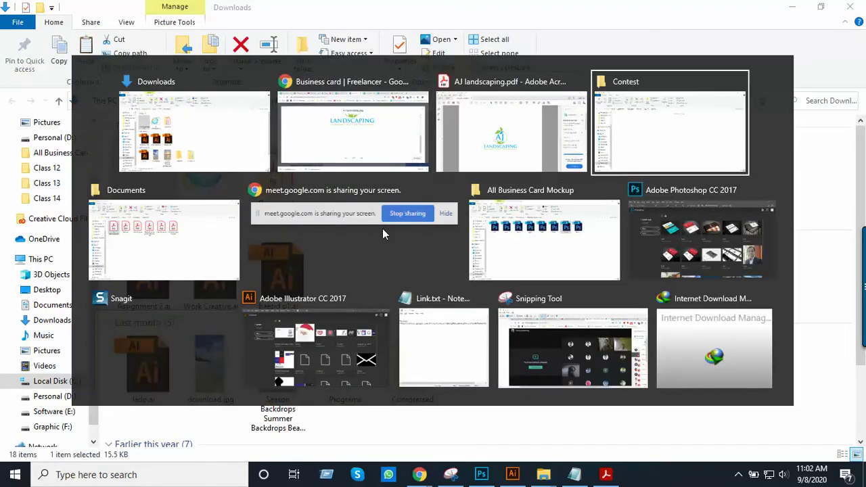
{"action": "right_click", "coordinate": [315, 234]}
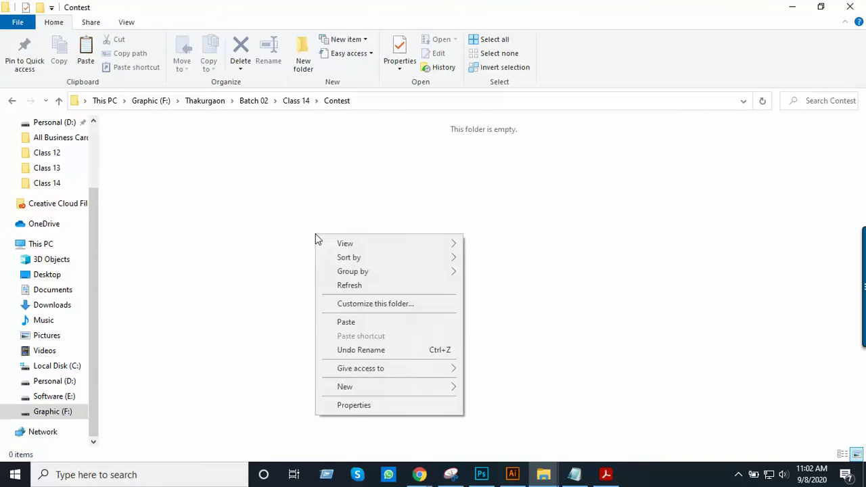
{"action": "left_click", "coordinate": [376, 324]}
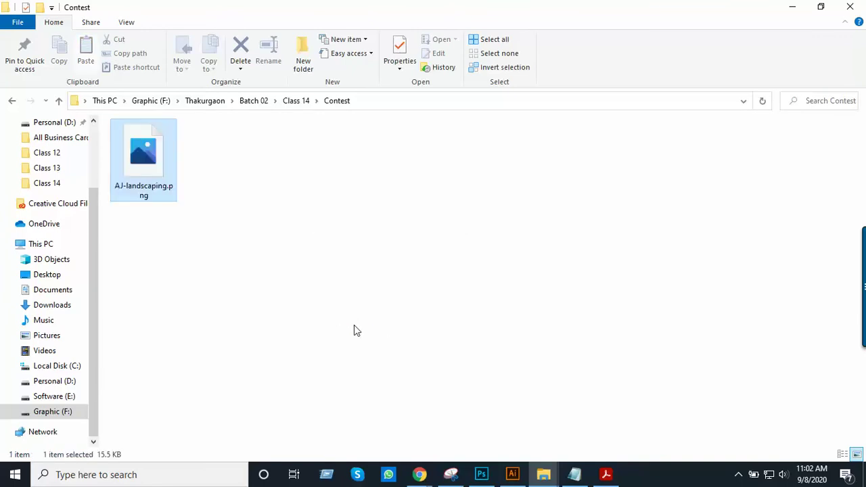
{"action": "left_click", "coordinate": [389, 335]}
Close the logo PDF and move AJ landscaping.pdf from Documents into the Contest folder
{"action": "left_click", "coordinate": [606, 475]}
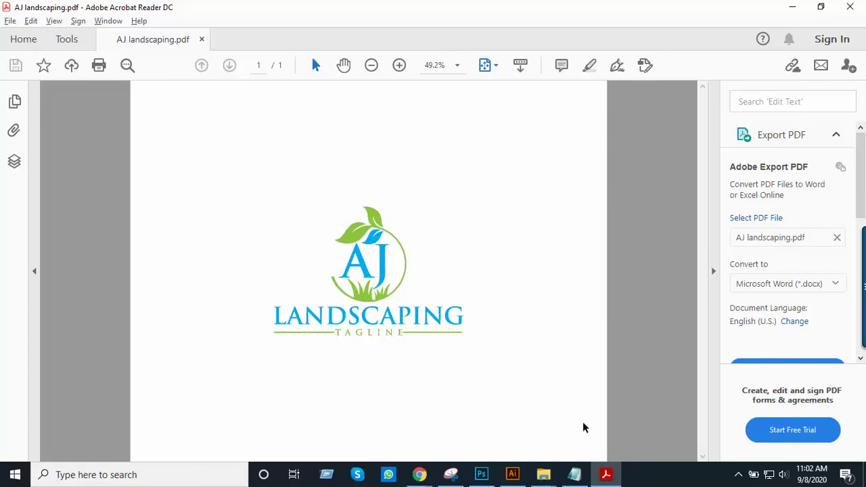
{"action": "mouse_move", "coordinate": [537, 477]}
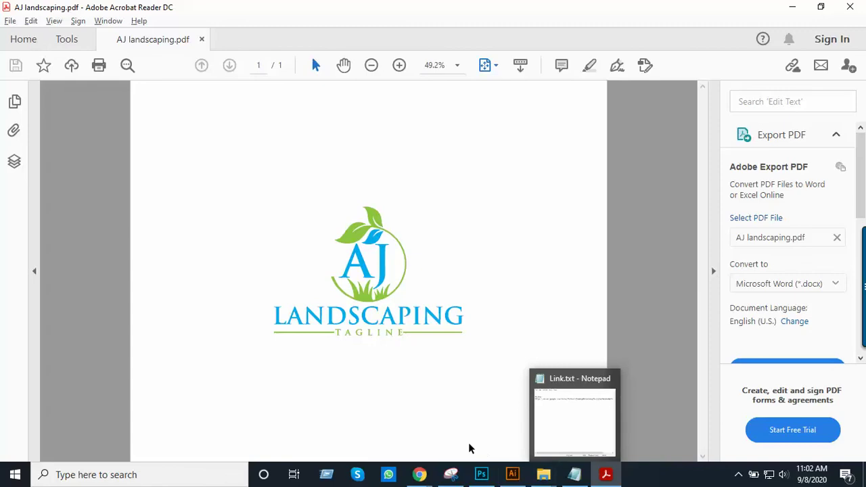
{"action": "left_click", "coordinate": [357, 427]}
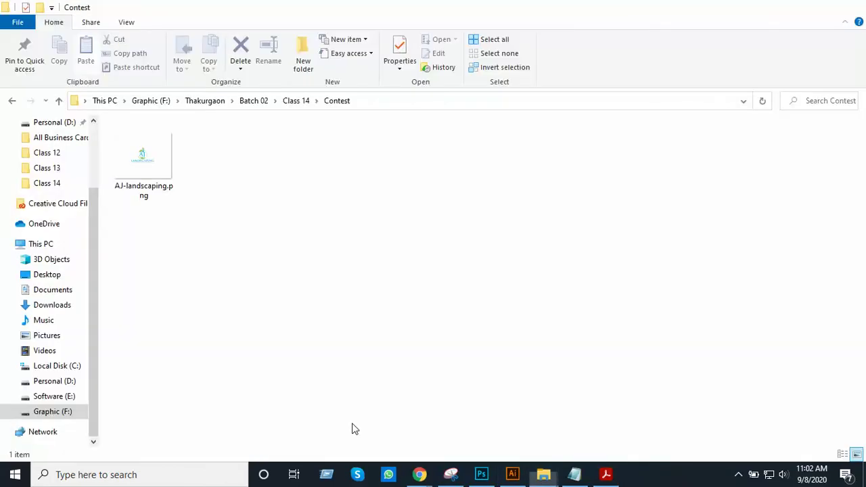
{"action": "mouse_move", "coordinate": [543, 475]}
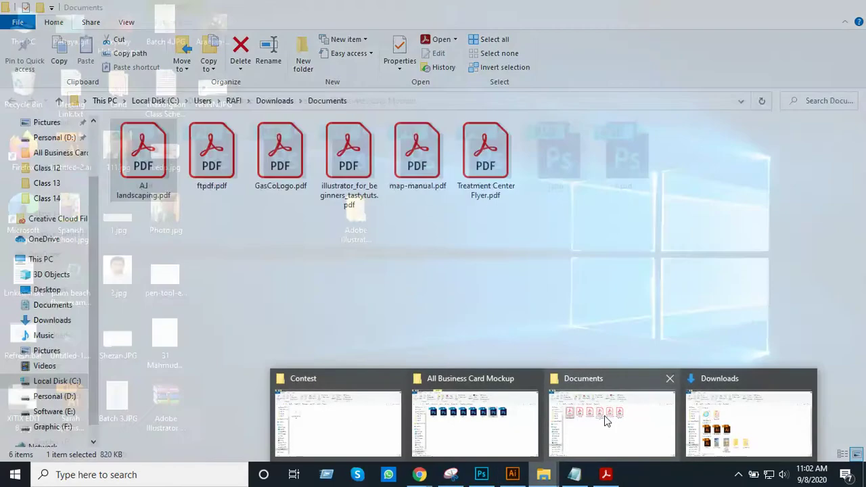
{"action": "left_click", "coordinate": [604, 416]}
{"action": "left_click", "coordinate": [605, 474]}
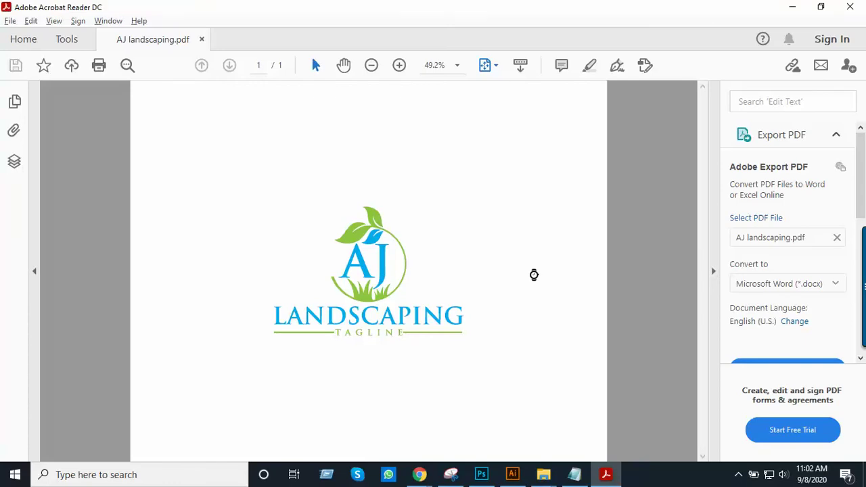
{"action": "key", "text": "alt+Tab"}
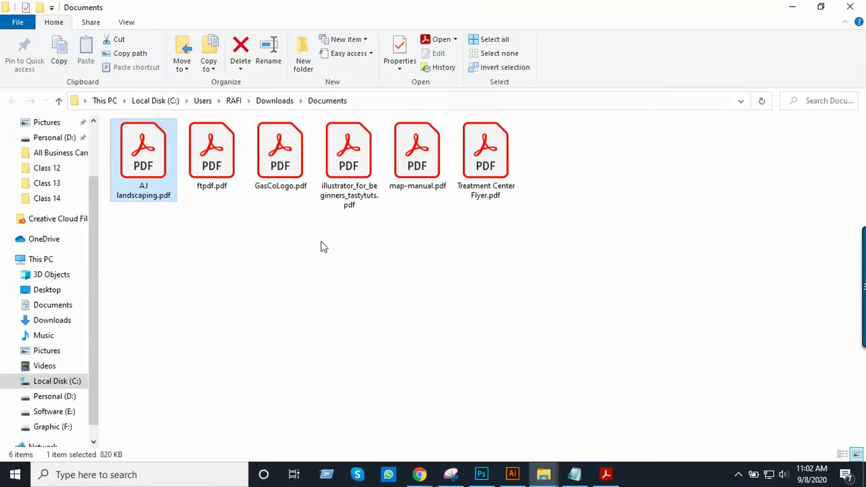
{"action": "key", "text": "ctrl+x"}
{"action": "key", "text": "alt+Tab"}
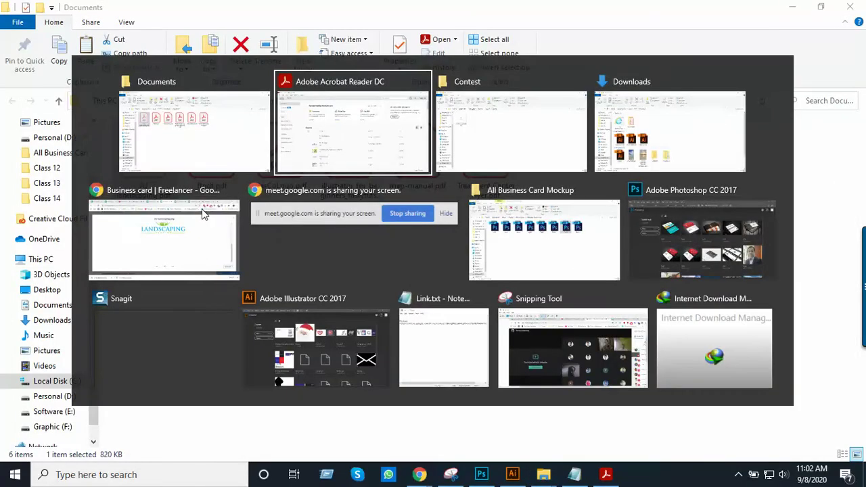
{"action": "key", "text": "alt+Tab"}
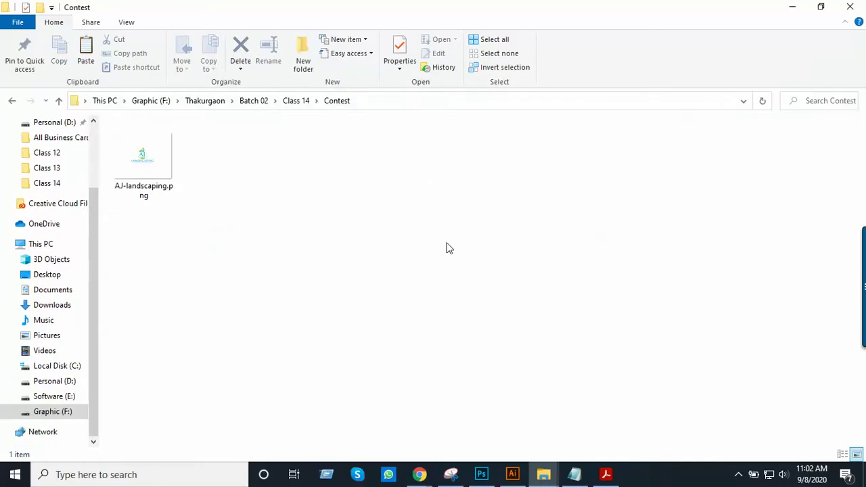
{"action": "key", "text": "ctrl+v"}
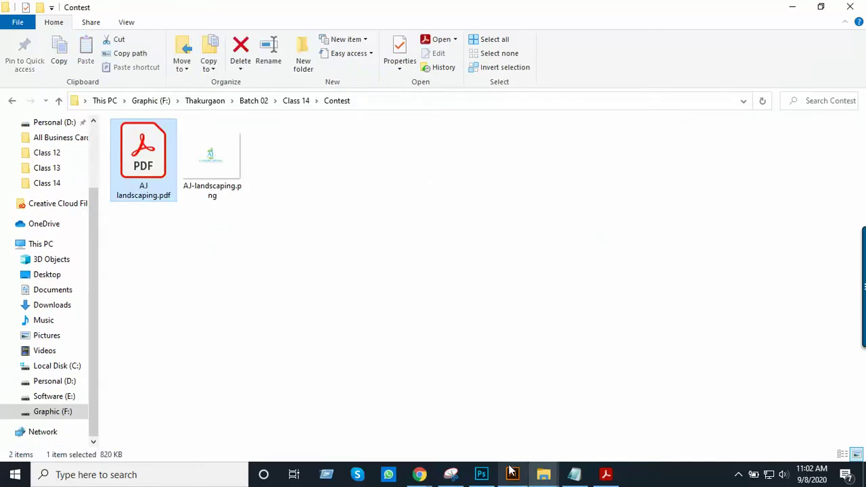
{"action": "left_click", "coordinate": [420, 474]}
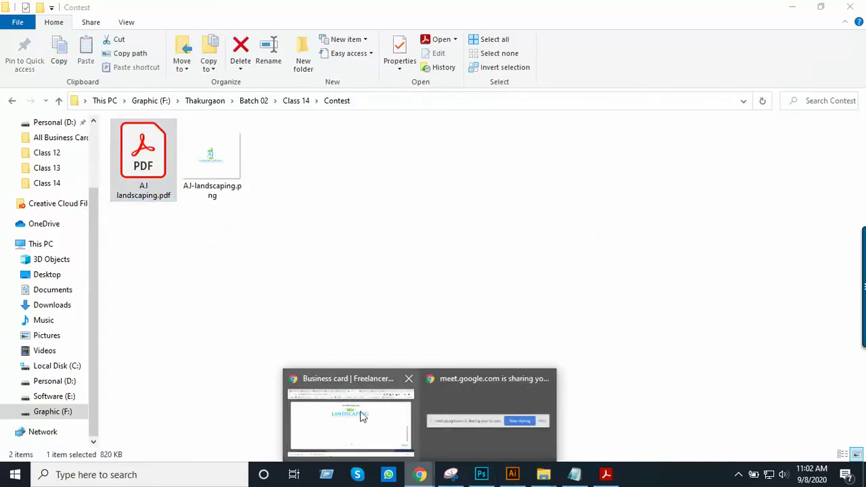
{"action": "left_click", "coordinate": [397, 431]}
Download AJ landscaping.ai from the attachment viewer and reveal it in Downloads
{"action": "left_click", "coordinate": [487, 384]}
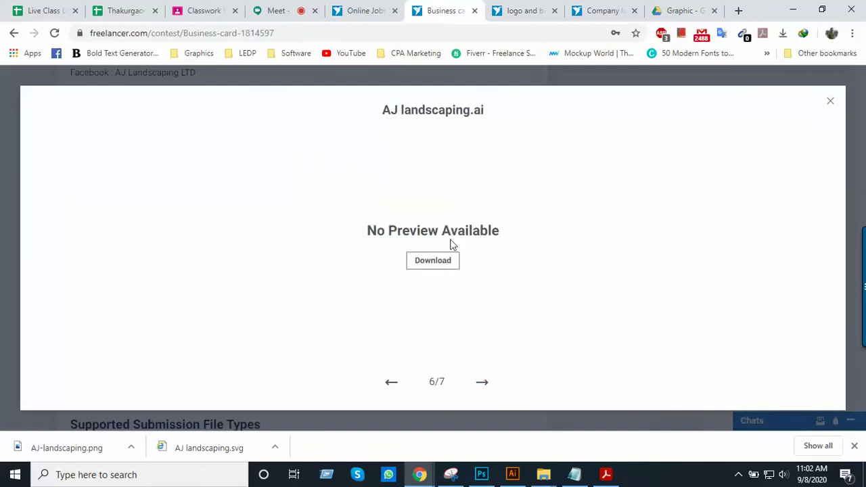
{"action": "left_click", "coordinate": [441, 265]}
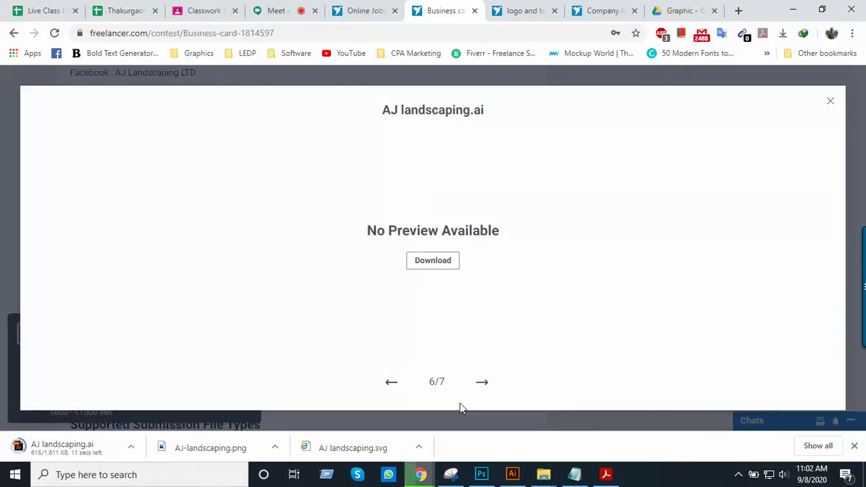
{"action": "left_click", "coordinate": [483, 384]}
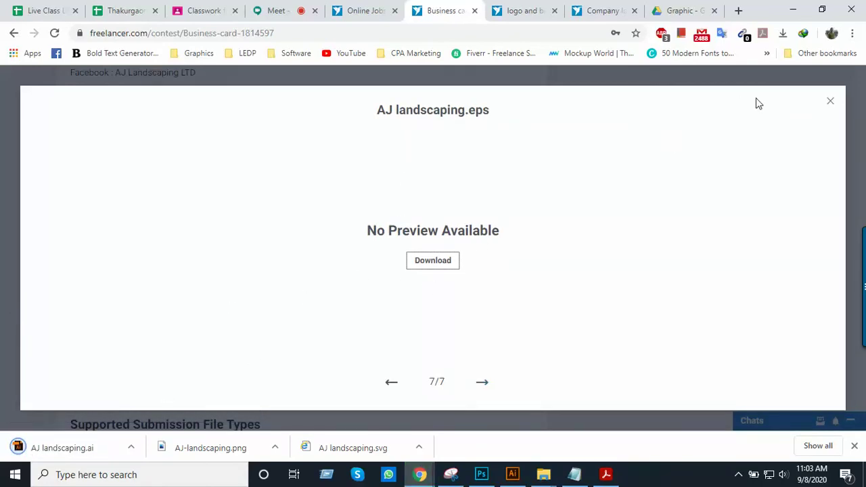
{"action": "left_click", "coordinate": [831, 103]}
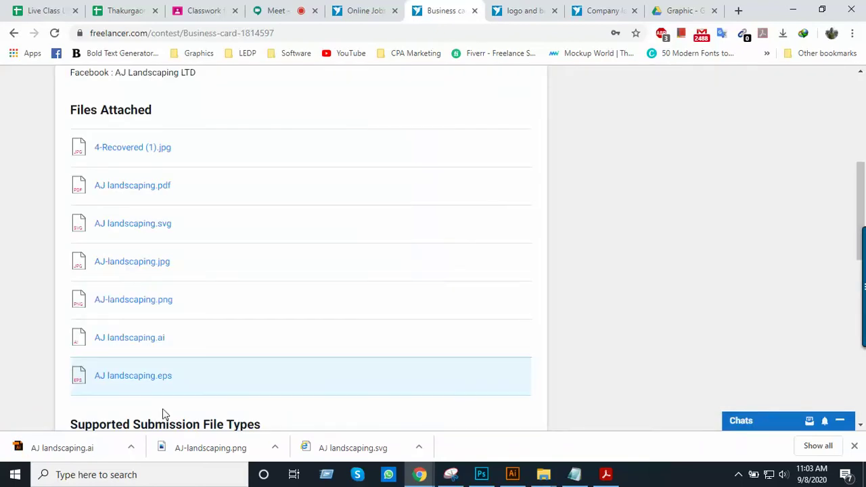
{"action": "right_click", "coordinate": [93, 452]}
{"action": "left_click", "coordinate": [138, 413]}
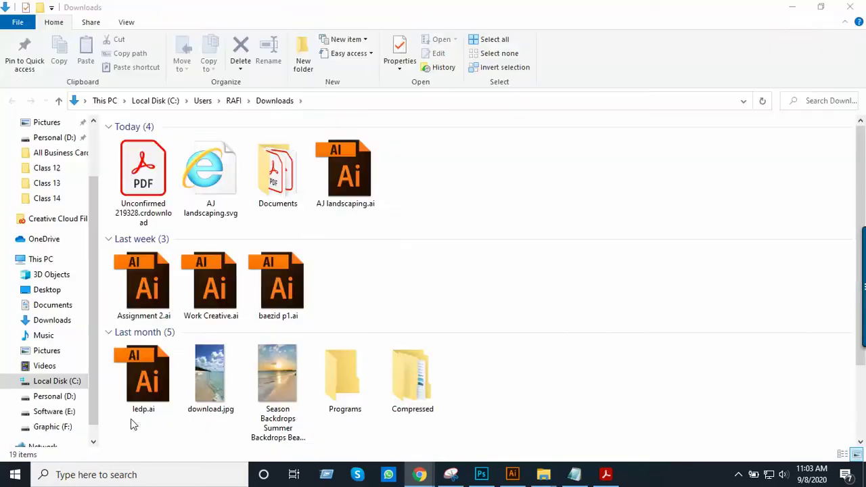
Open AJ landscaping.ai in Illustrator to inspect it, then close the document
{"action": "double_click", "coordinate": [342, 183]}
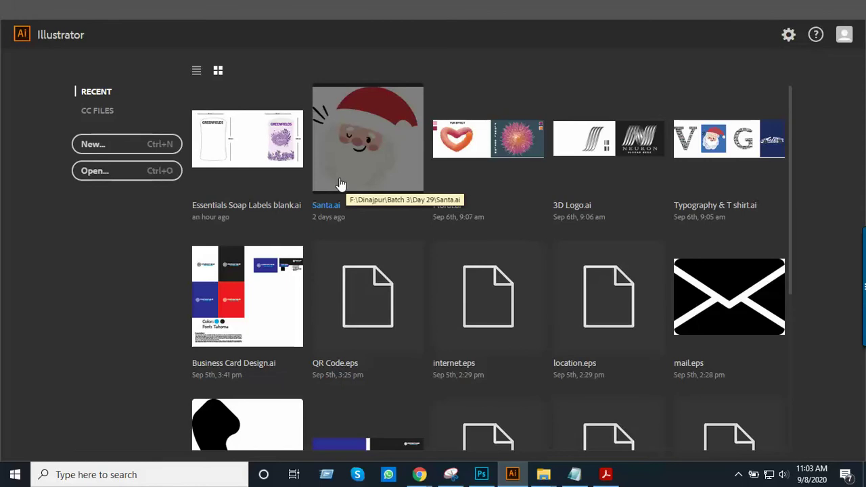
{"action": "left_click", "coordinate": [340, 181]}
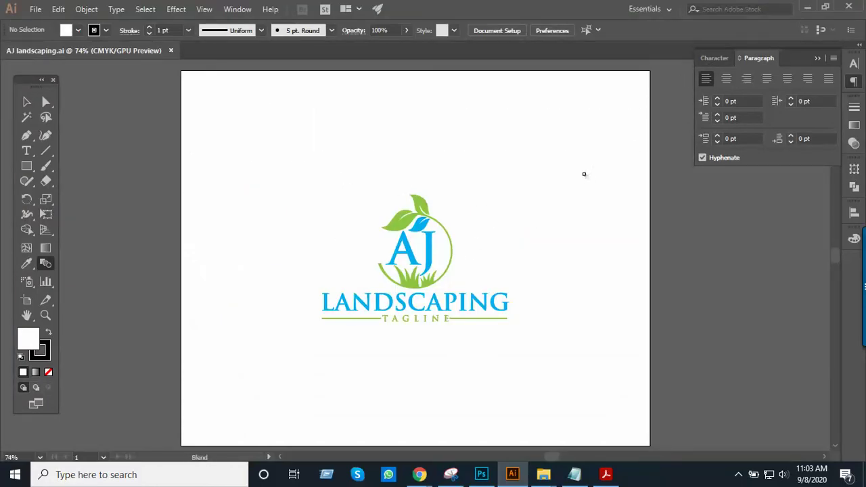
{"action": "left_click", "coordinate": [28, 102]}
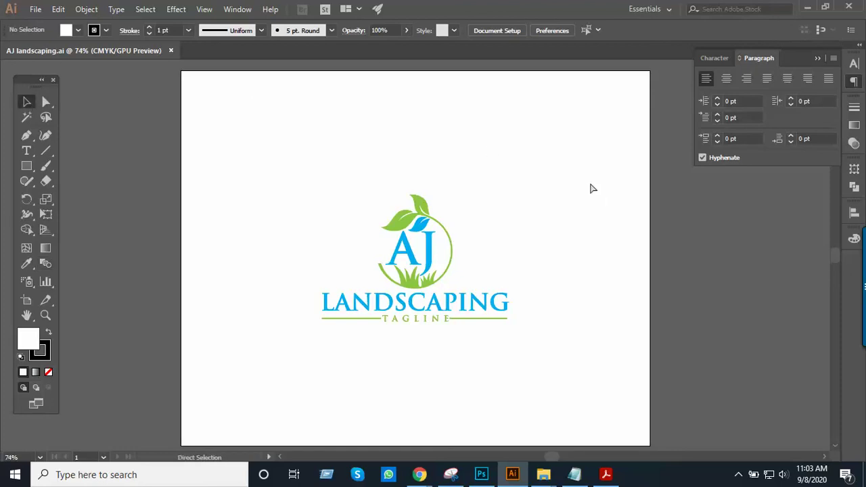
{"action": "left_click", "coordinate": [807, 6]}
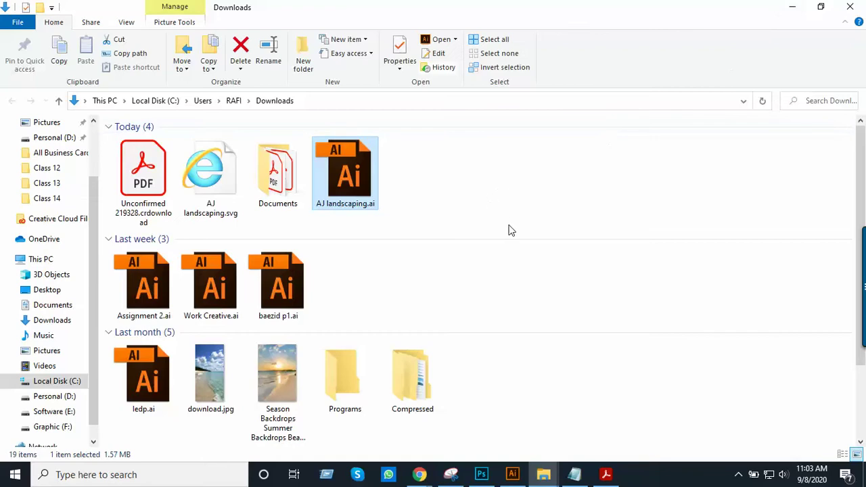
{"action": "left_click", "coordinate": [512, 474]}
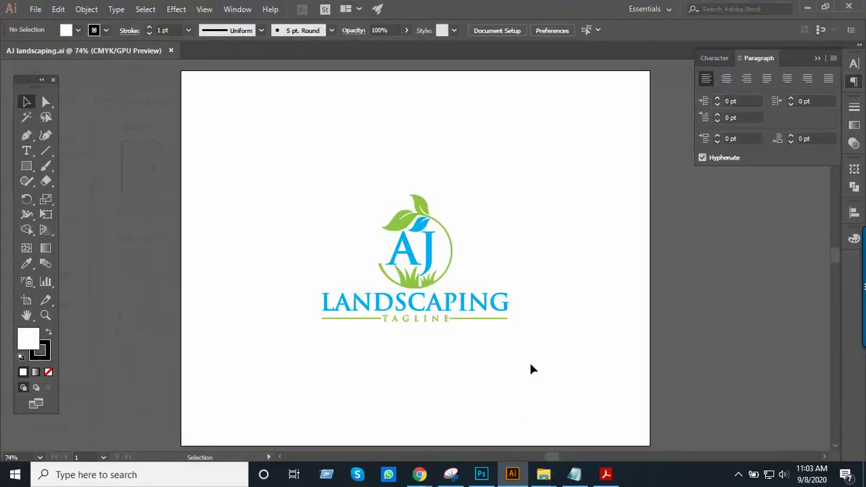
{"action": "left_click", "coordinate": [33, 9]}
{"action": "left_click", "coordinate": [76, 102]}
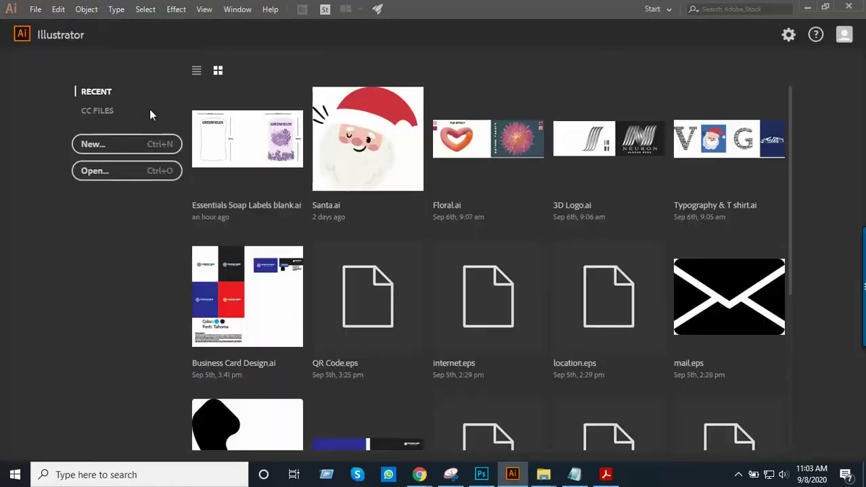
Minimize Illustrator and refresh the Downloads folder listing
{"action": "left_click", "coordinate": [807, 8]}
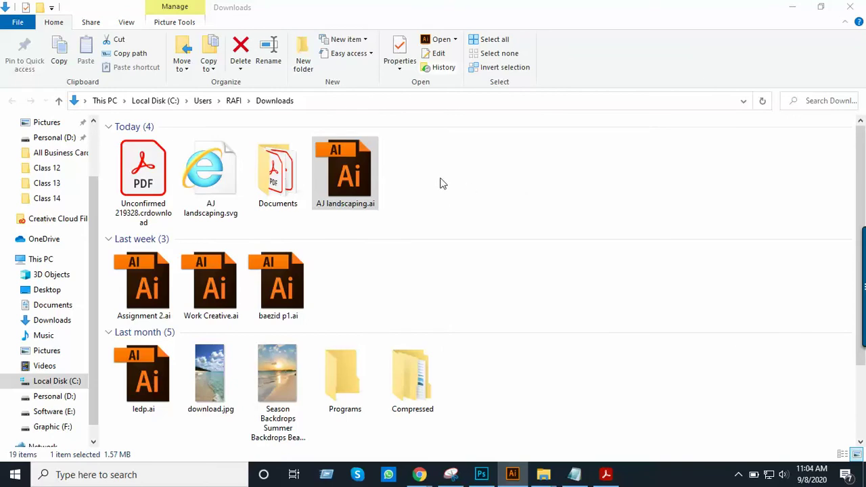
{"action": "left_click", "coordinate": [494, 196]}
{"action": "right_click", "coordinate": [467, 215]}
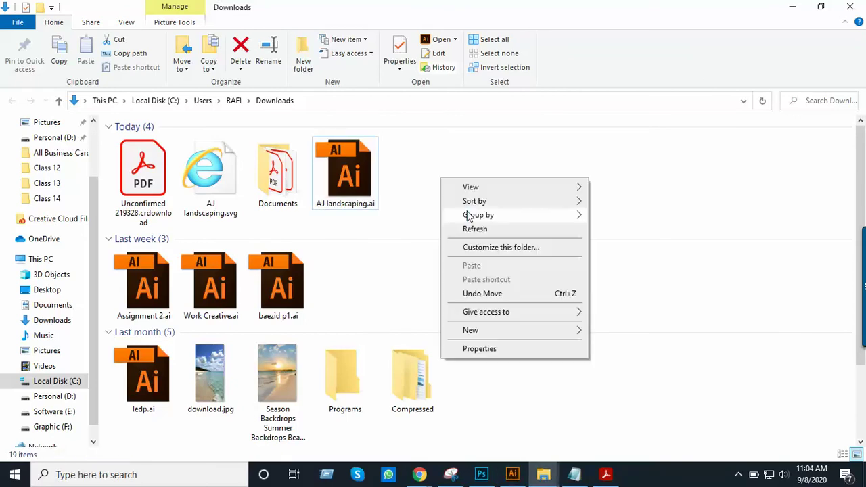
{"action": "left_click", "coordinate": [482, 230]}
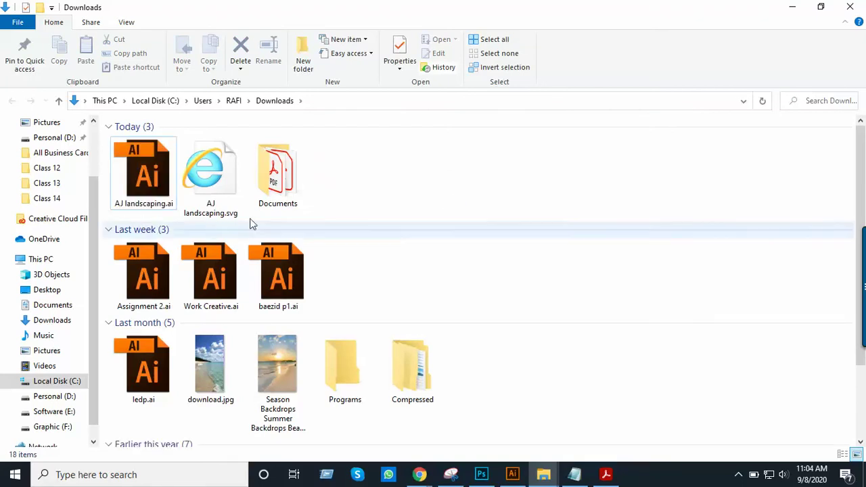
Move AJ landscaping.ai from Downloads into the Contest folder
{"action": "left_click", "coordinate": [143, 172]}
{"action": "key", "text": "ctrl+x"}
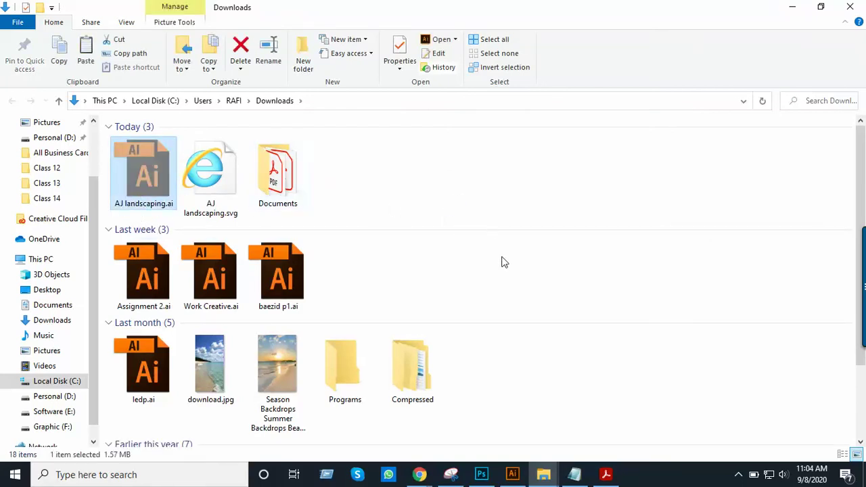
{"action": "left_click", "coordinate": [850, 7]}
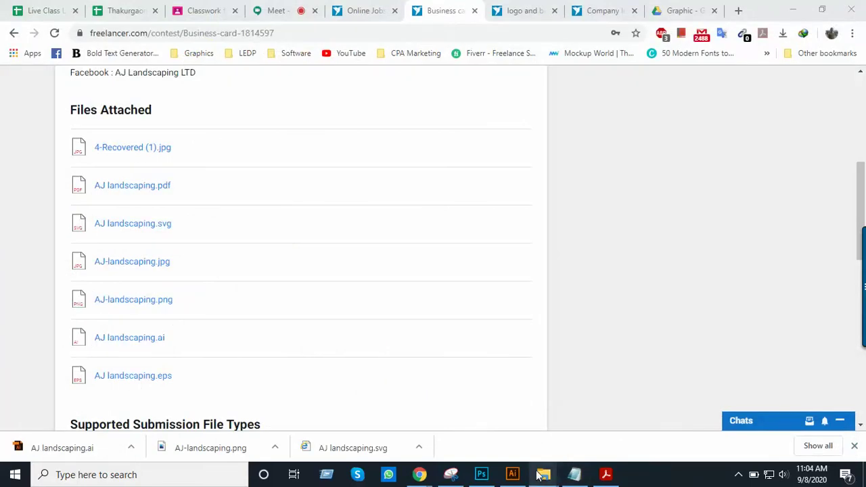
{"action": "mouse_move", "coordinate": [544, 474]}
{"action": "mouse_move", "coordinate": [609, 386]}
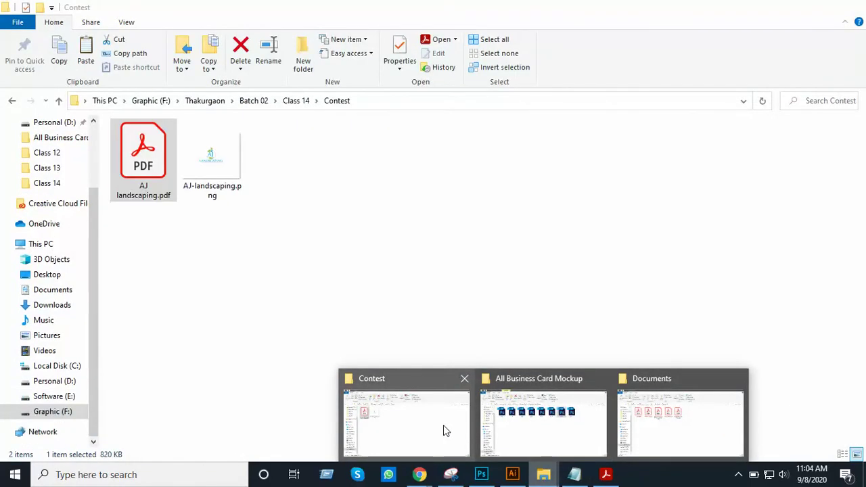
{"action": "left_click", "coordinate": [443, 426]}
{"action": "key", "text": "ctrl+v"}
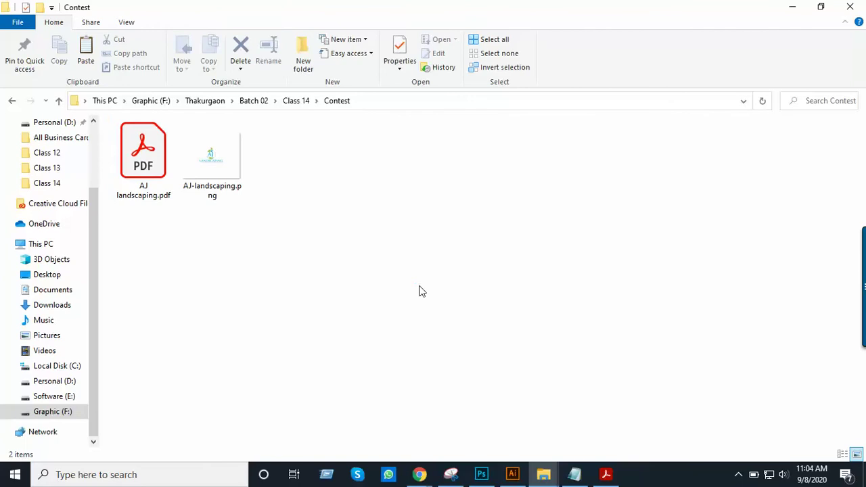
{"action": "left_click", "coordinate": [414, 276]}
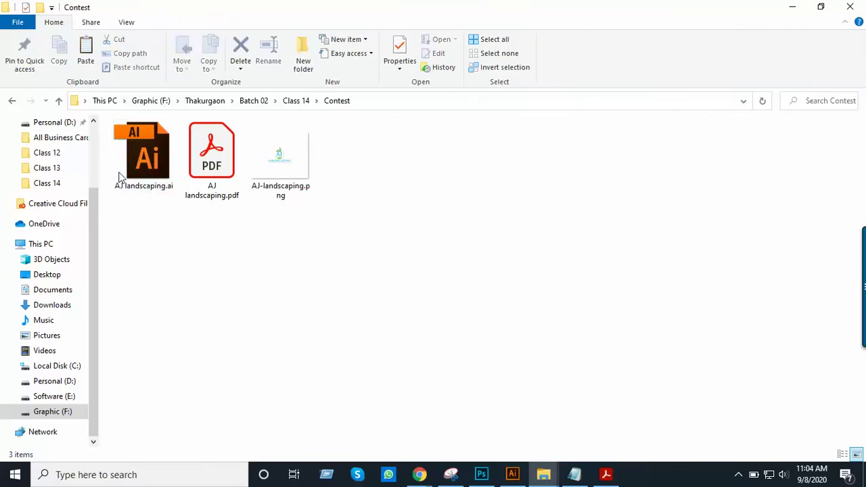
Move Business Card.ai into the Contest folder, close Acrobat Reader, and open the card in Illustrator
{"action": "left_click", "coordinate": [57, 101]}
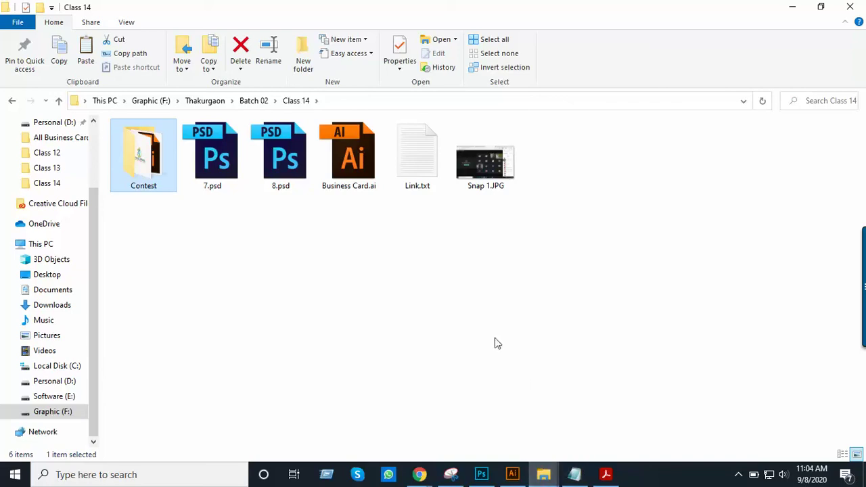
{"action": "left_click_drag", "start_coordinate": [359, 169], "coordinate": [154, 182]}
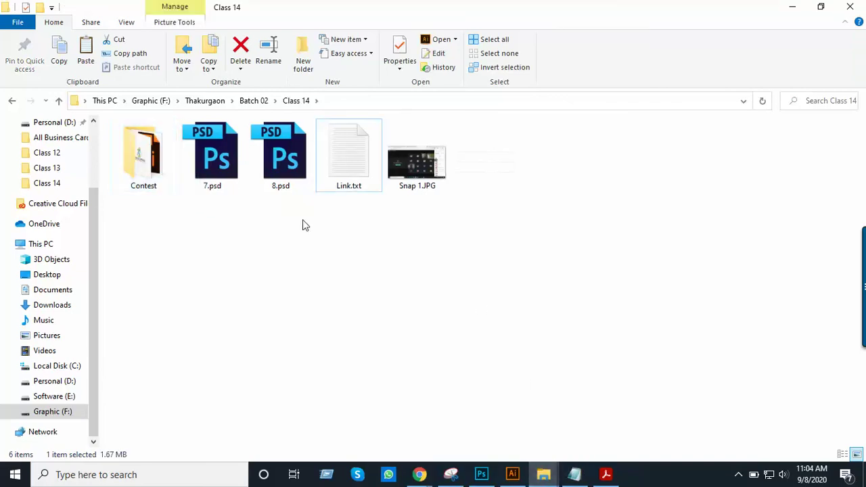
{"action": "double_click", "coordinate": [145, 188]}
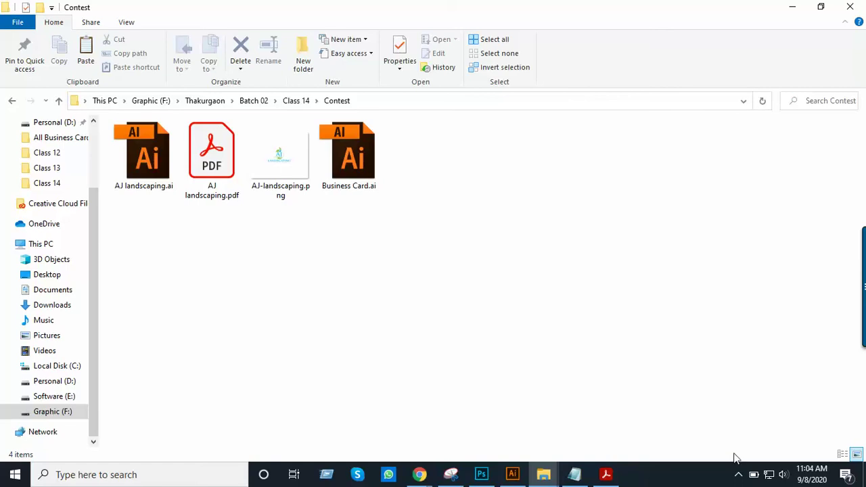
{"action": "left_click", "coordinate": [574, 474]}
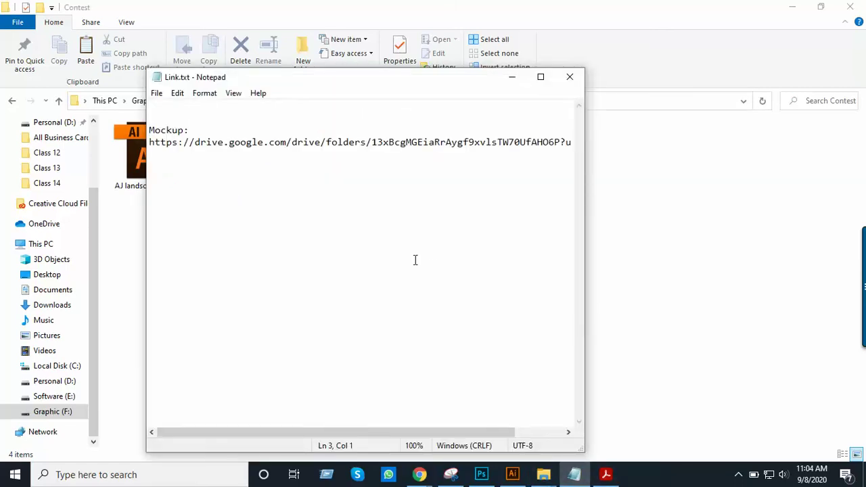
{"action": "left_click", "coordinate": [512, 77]}
{"action": "left_click", "coordinate": [607, 474]}
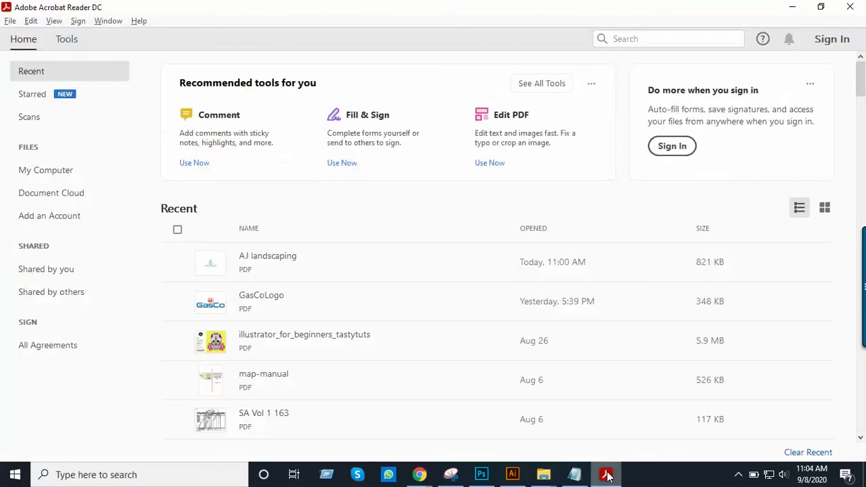
{"action": "left_click", "coordinate": [854, 7]}
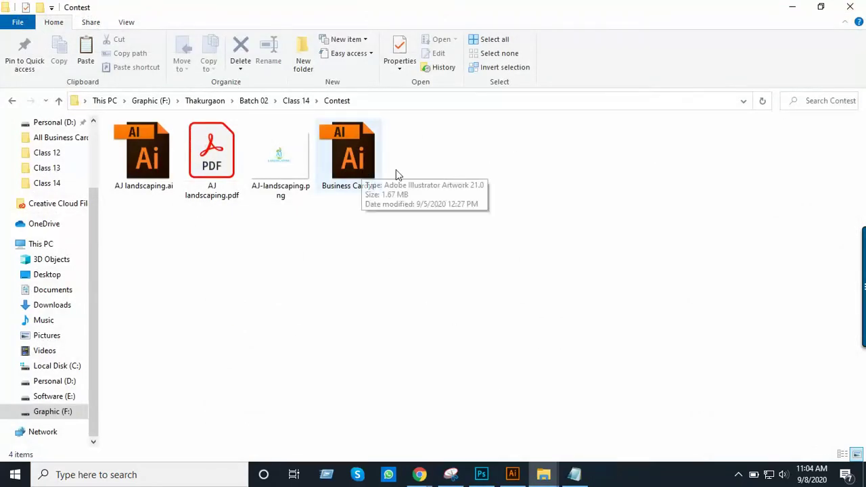
{"action": "double_click", "coordinate": [360, 162]}
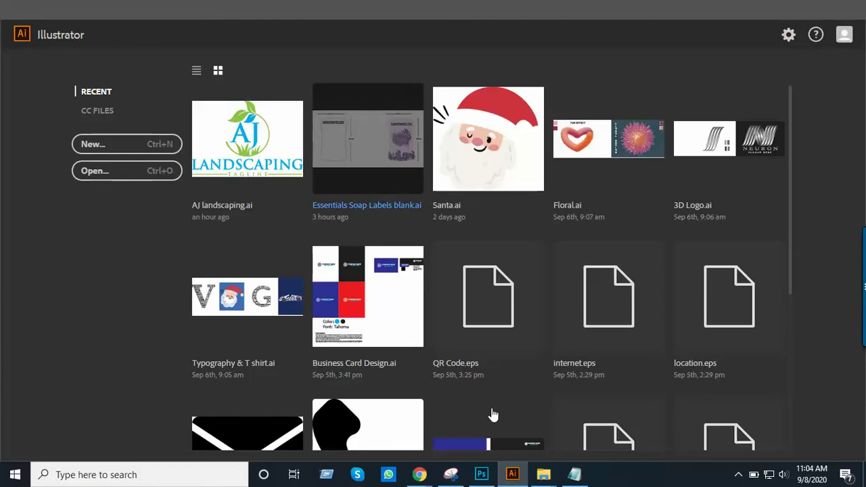
Highlight the AJ Landscaping LTD details, Business name through Facebook, in the Freelancer brief
{"action": "mouse_move", "coordinate": [419, 474]}
{"action": "left_click", "coordinate": [373, 425]}
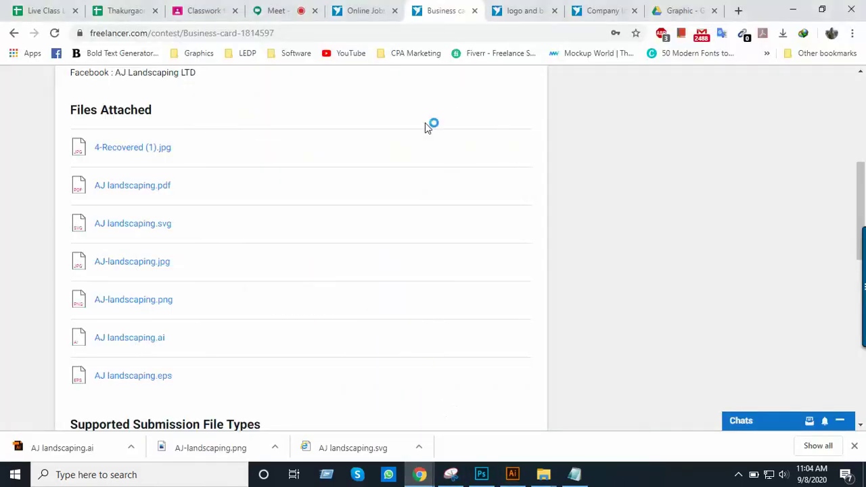
{"action": "scroll", "coordinate": [172, 142], "scroll_direction": "up", "scroll_amount": 5}
{"action": "scroll", "coordinate": [226, 246], "scroll_direction": "down", "scroll_amount": 2}
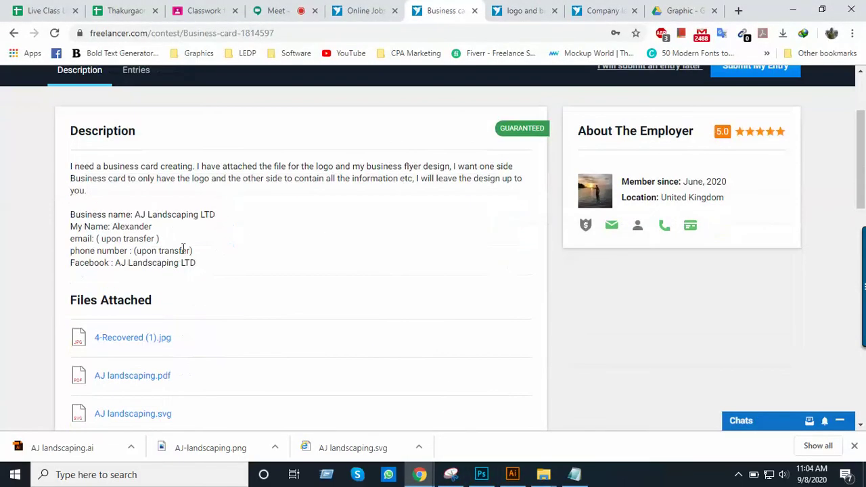
{"action": "scroll", "coordinate": [155, 250], "scroll_direction": "down", "scroll_amount": 1}
{"action": "scroll", "coordinate": [165, 245], "scroll_direction": "up", "scroll_amount": 2}
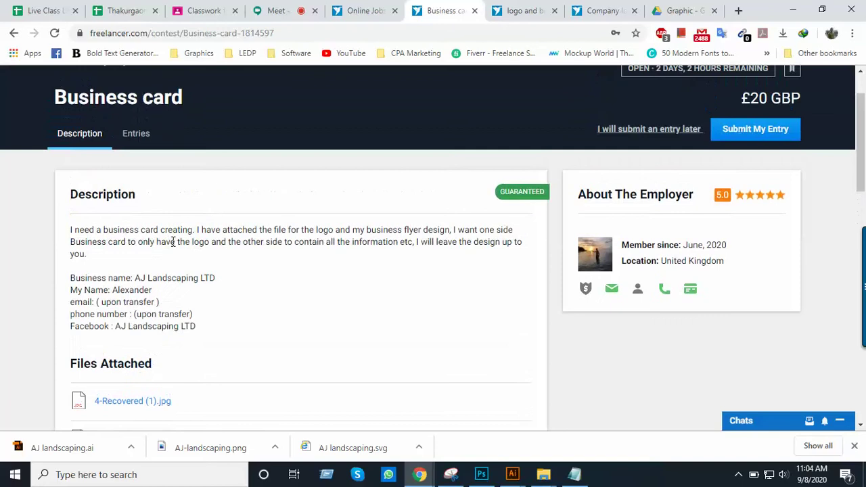
{"action": "scroll", "coordinate": [199, 269], "scroll_direction": "down", "scroll_amount": 1}
{"action": "scroll", "coordinate": [251, 275], "scroll_direction": "down", "scroll_amount": 1}
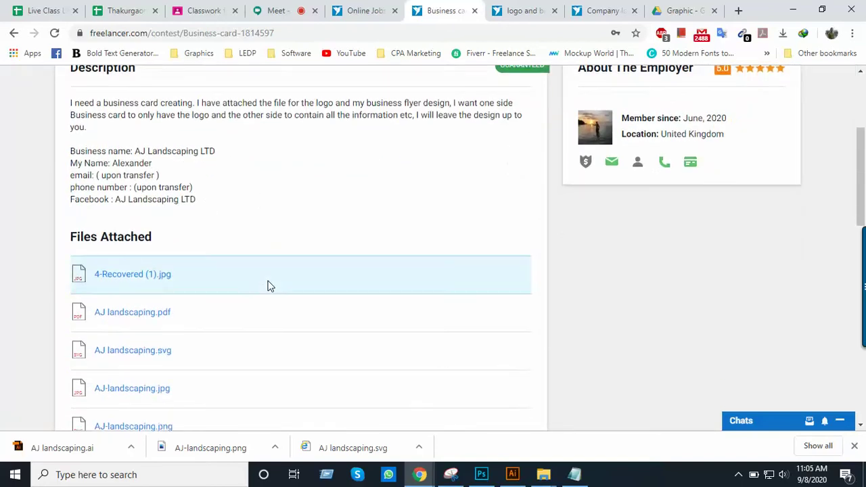
{"action": "scroll", "coordinate": [266, 286], "scroll_direction": "up", "scroll_amount": 2}
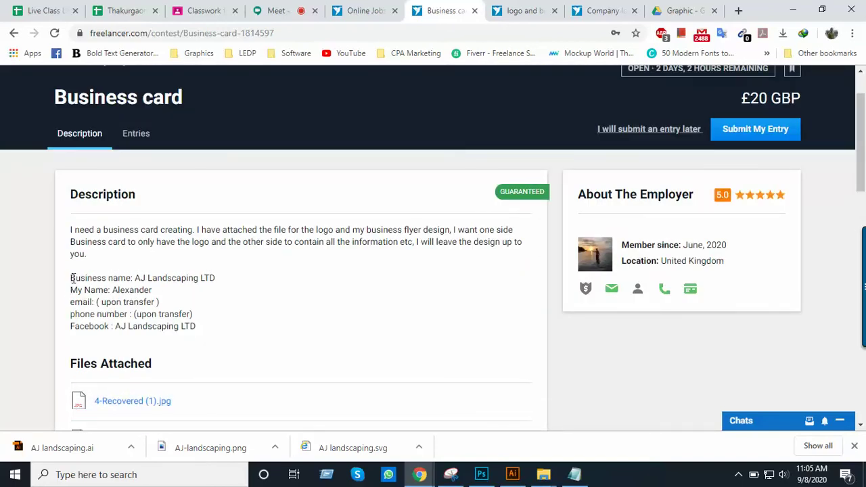
{"action": "scroll", "coordinate": [212, 314], "scroll_direction": "down", "scroll_amount": 2}
{"action": "scroll", "coordinate": [308, 298], "scroll_direction": "up", "scroll_amount": 2}
{"action": "left_click_drag", "start_coordinate": [71, 279], "coordinate": [234, 331]}
{"action": "key", "text": "ctrl+c"}
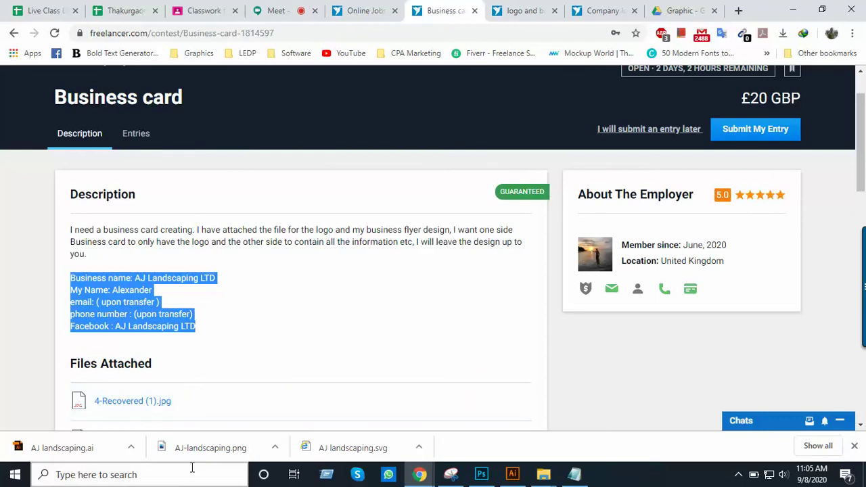
{"action": "left_click", "coordinate": [181, 476]}
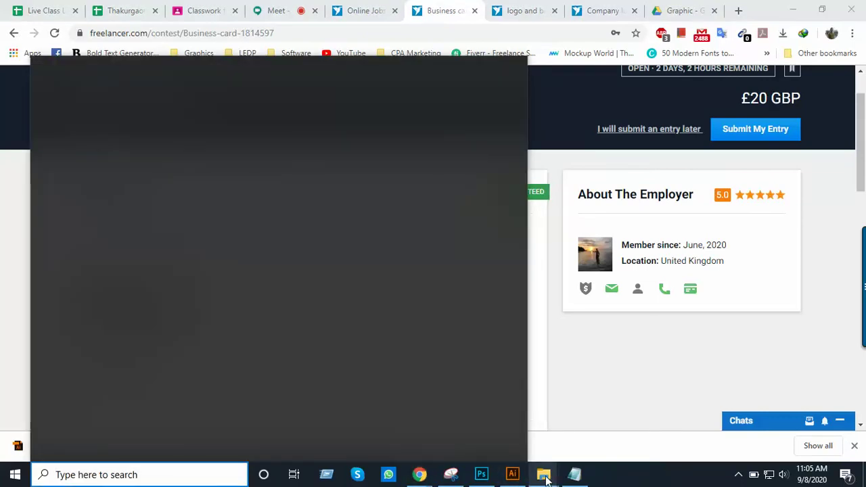
Create a new text document named Info.txt in the Contest folder
{"action": "left_click", "coordinate": [543, 474]}
{"action": "mouse_move", "coordinate": [483, 443]}
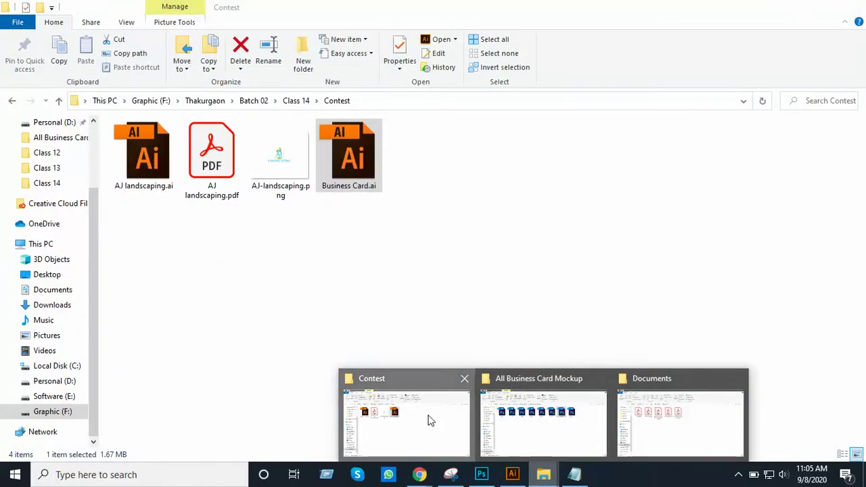
{"action": "left_click", "coordinate": [428, 419]}
{"action": "right_click", "coordinate": [400, 314]}
{"action": "mouse_move", "coordinate": [444, 287]}
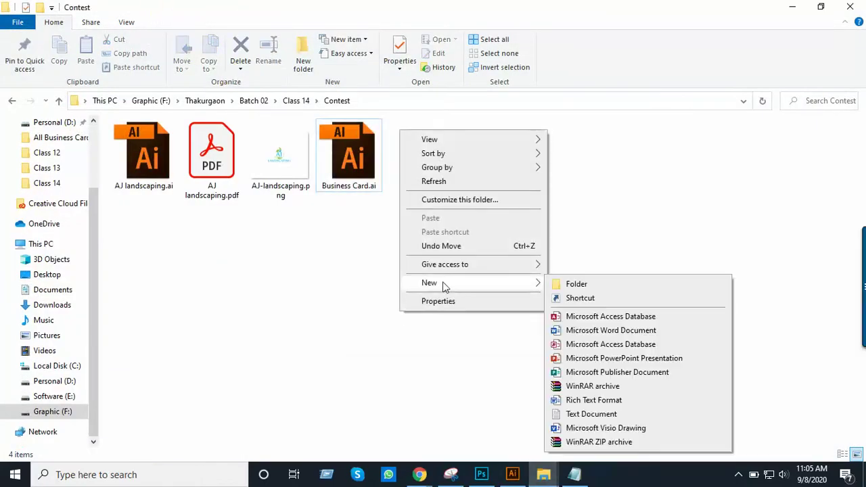
{"action": "left_click", "coordinate": [568, 415]}
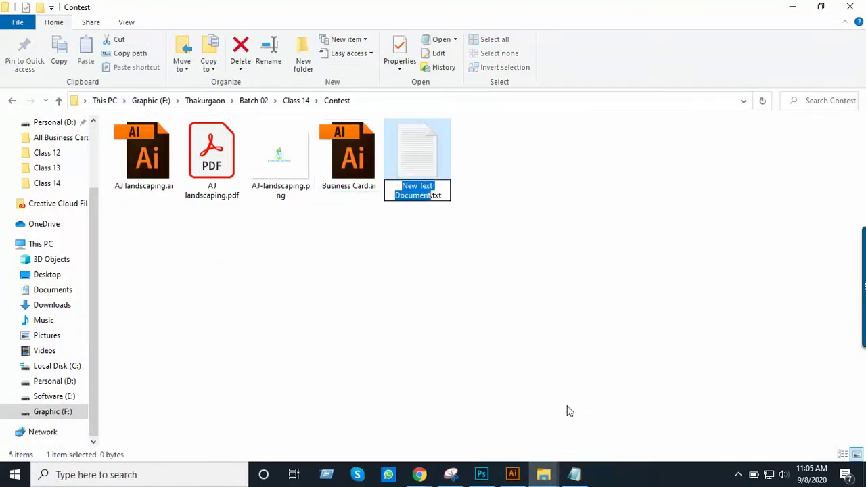
{"action": "type", "text": "Info"}
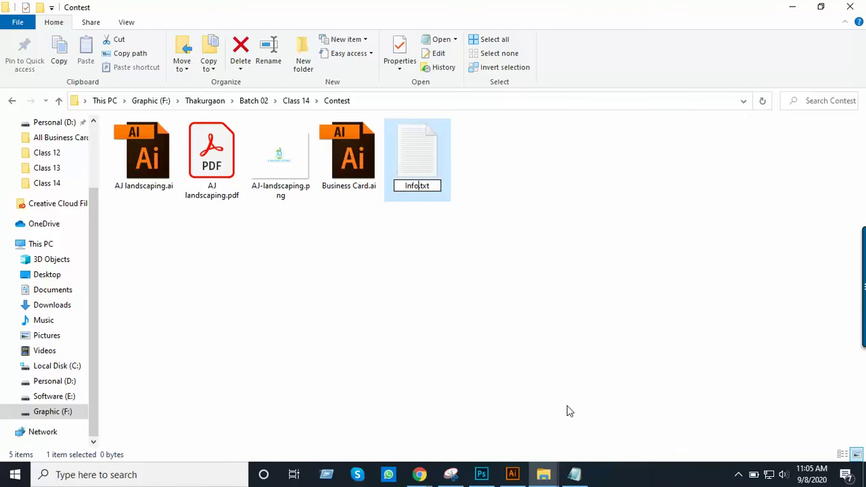
{"action": "key", "text": "Return"}
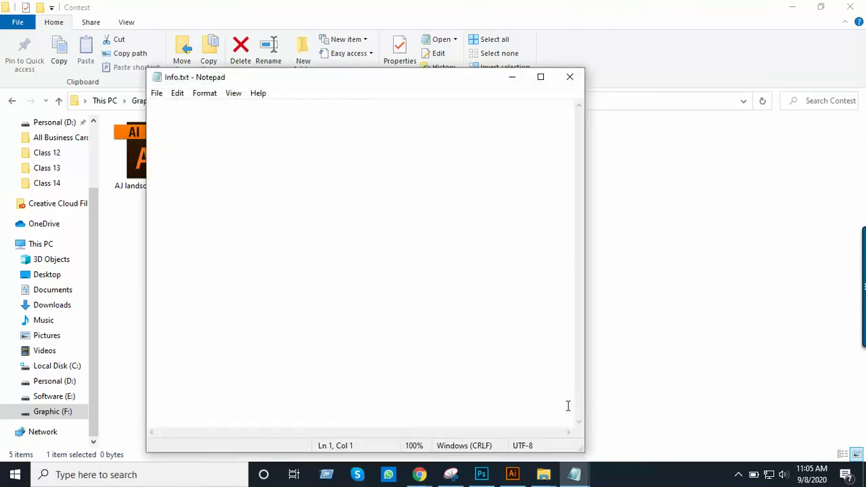
Paste the client's business details into Info.txt and save it
{"action": "key", "text": "ctrl+v"}
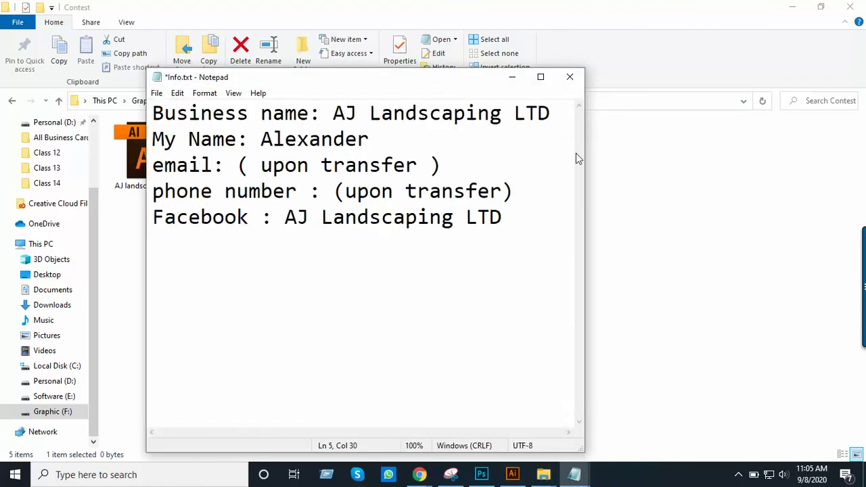
{"action": "left_click_drag", "start_coordinate": [586, 156], "coordinate": [752, 182]}
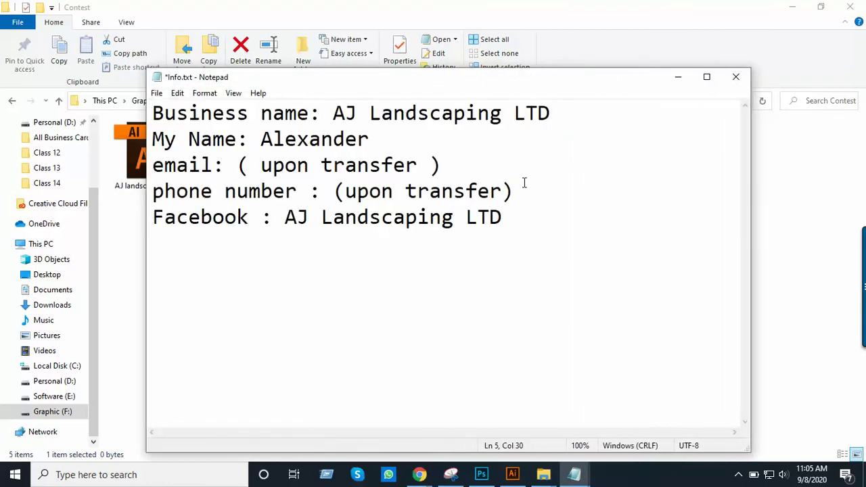
{"action": "key", "text": "ctrl+s"}
{"action": "left_click", "coordinate": [157, 93]}
{"action": "left_click", "coordinate": [186, 148]}
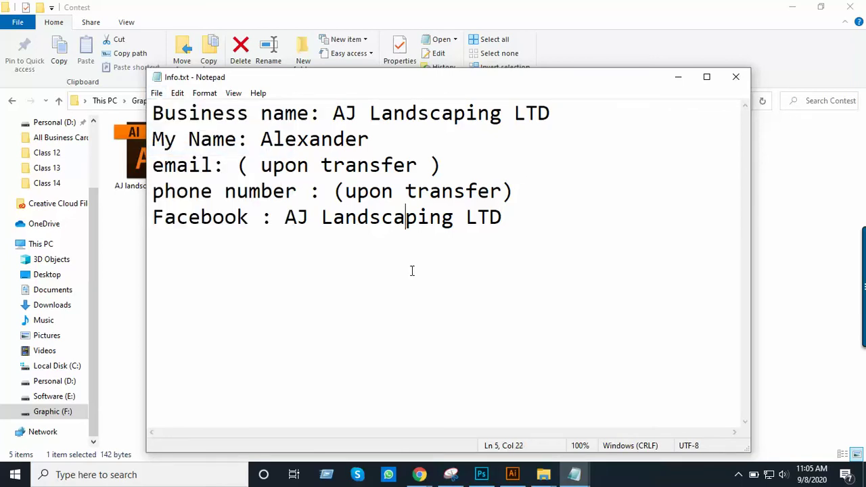
Inspect both card sides in Business Card.ai and select the front logo group, then return to Contest
{"action": "left_click", "coordinate": [512, 475]}
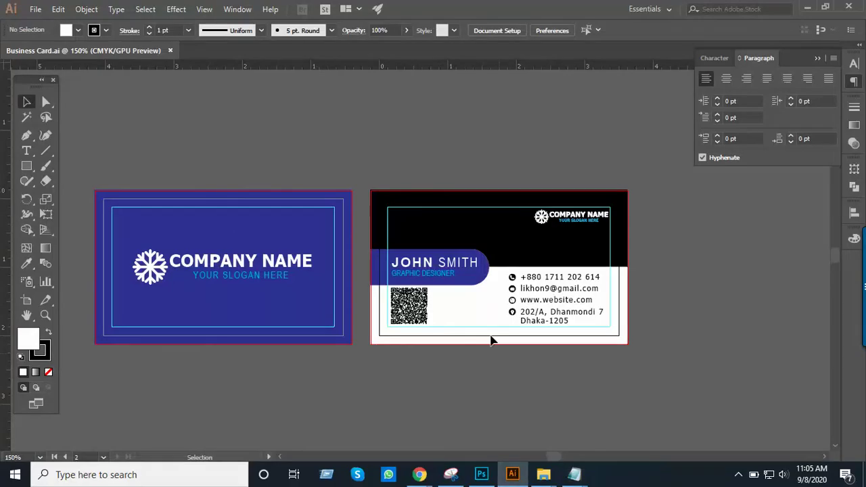
{"action": "left_click", "coordinate": [287, 216]}
{"action": "left_click_drag", "start_coordinate": [340, 234], "coordinate": [396, 178]}
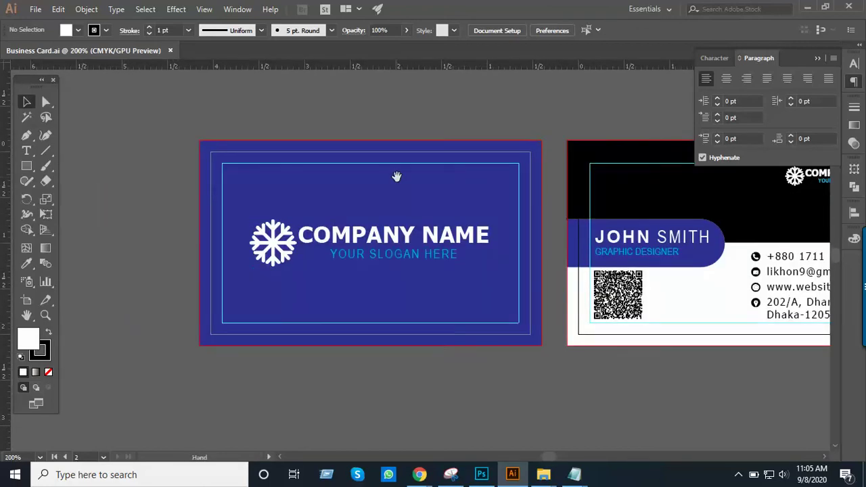
{"action": "left_click_drag", "start_coordinate": [446, 248], "coordinate": [364, 266]}
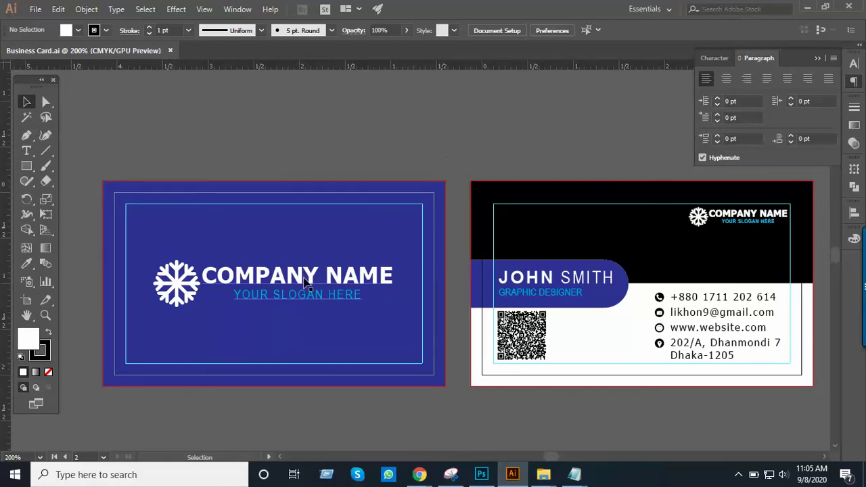
{"action": "left_click", "coordinate": [342, 234]}
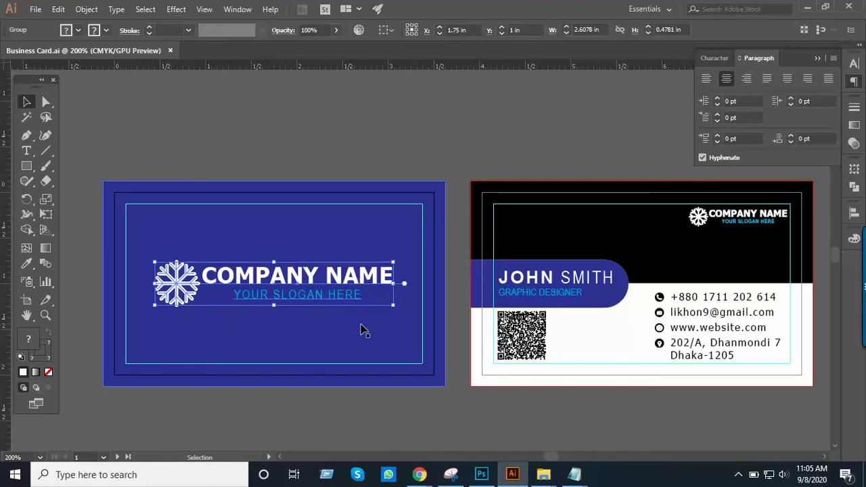
{"action": "left_click", "coordinate": [315, 232]}
{"action": "key", "text": "ctrl+minus"}
{"action": "left_click_drag", "start_coordinate": [347, 253], "coordinate": [276, 169]}
{"action": "left_click", "coordinate": [320, 215]}
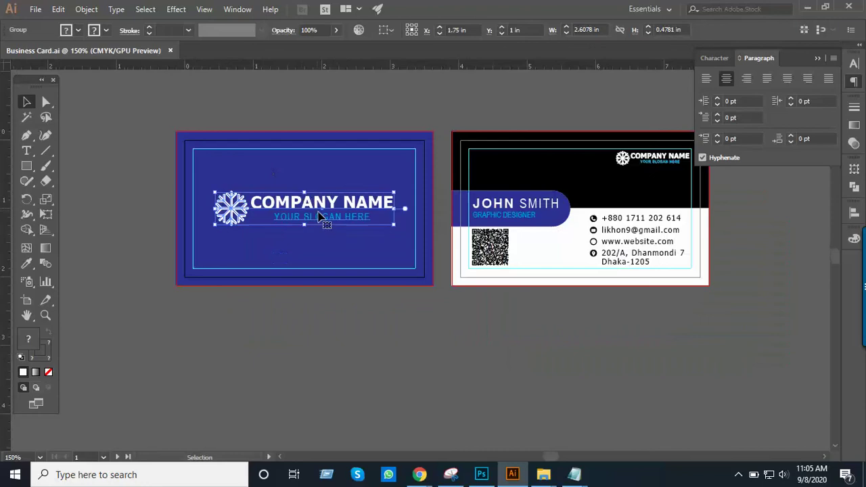
{"action": "key", "text": "alt+Tab"}
{"action": "key", "text": "alt+Tab"}
{"action": "left_click", "coordinate": [148, 168]}
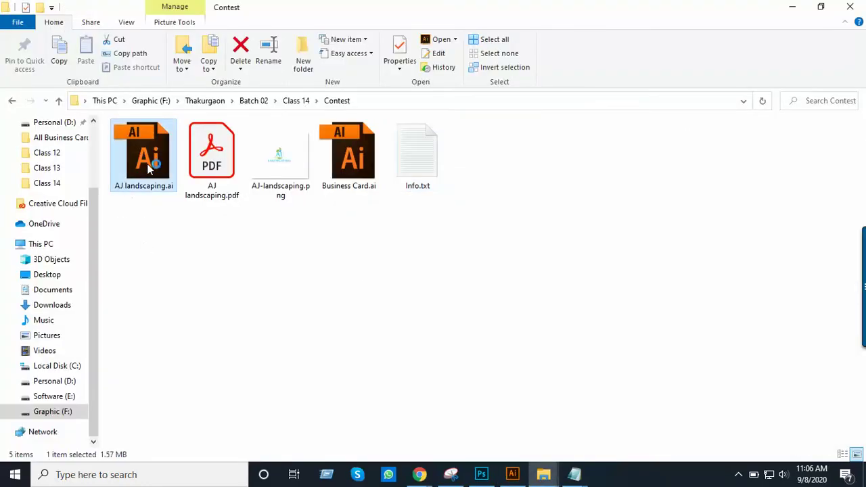
Copy the AJ Landscaping logo and paste it in place of the Company Name logo
{"action": "key", "text": "alt+Tab"}
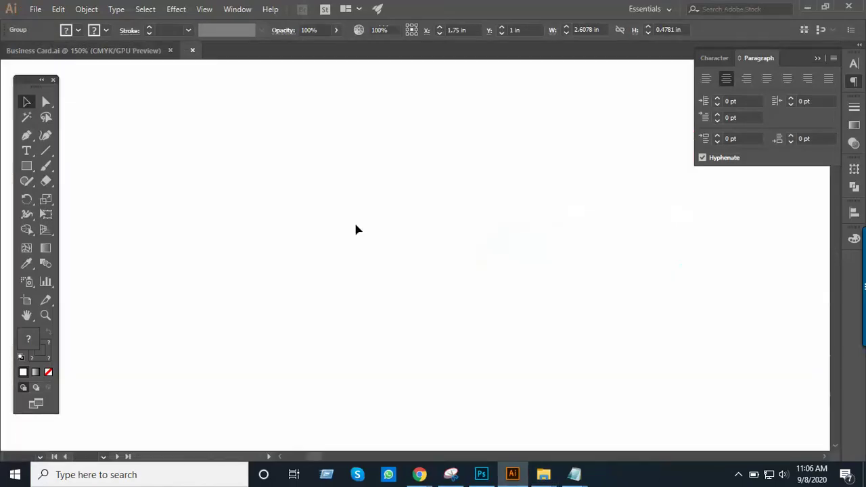
{"action": "key", "text": "ctrl+minus"}
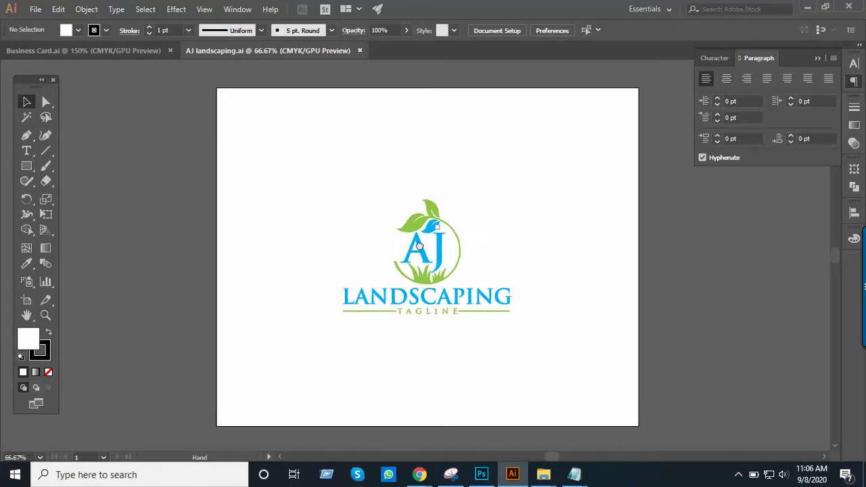
{"action": "left_click_drag", "start_coordinate": [570, 397], "coordinate": [555, 373]}
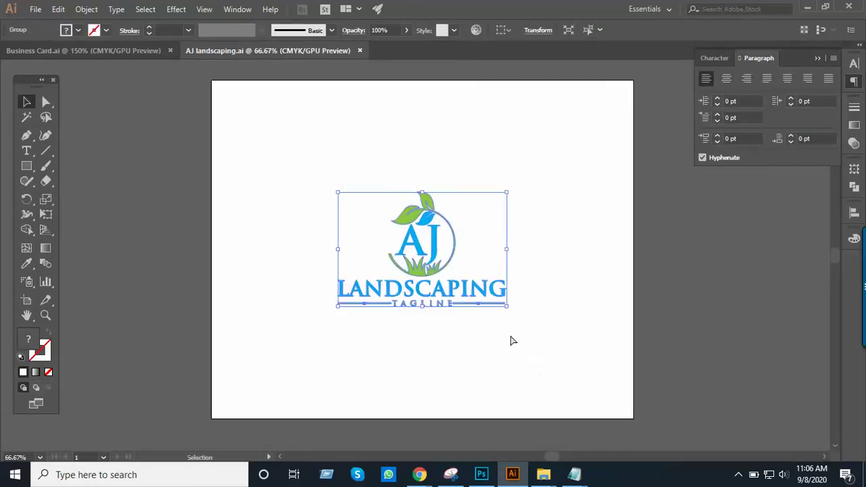
{"action": "left_click", "coordinate": [136, 50]}
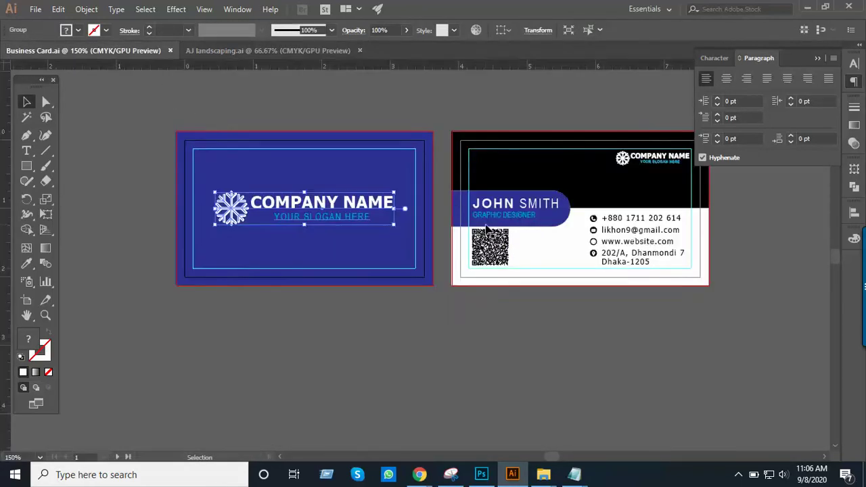
{"action": "key", "text": "ctrl+plus"}
{"action": "left_click", "coordinate": [400, 257]}
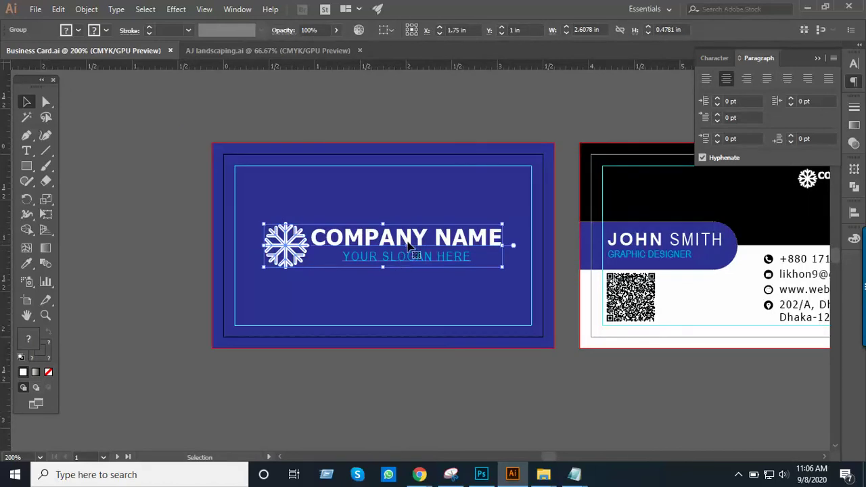
{"action": "key", "text": "Delete"}
{"action": "key", "text": "ctrl+v"}
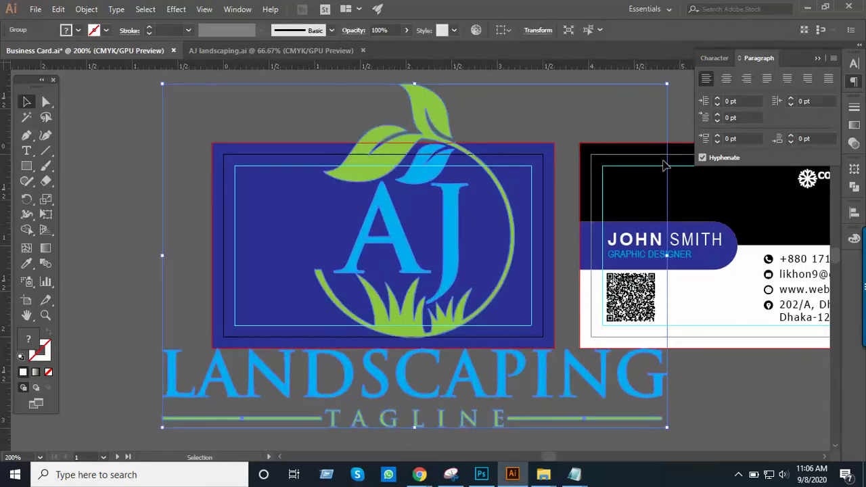
Shrink the pasted logo and centre it horizontally and vertically on the artboard
{"action": "left_click_drag", "start_coordinate": [667, 84], "coordinate": [476, 214]}
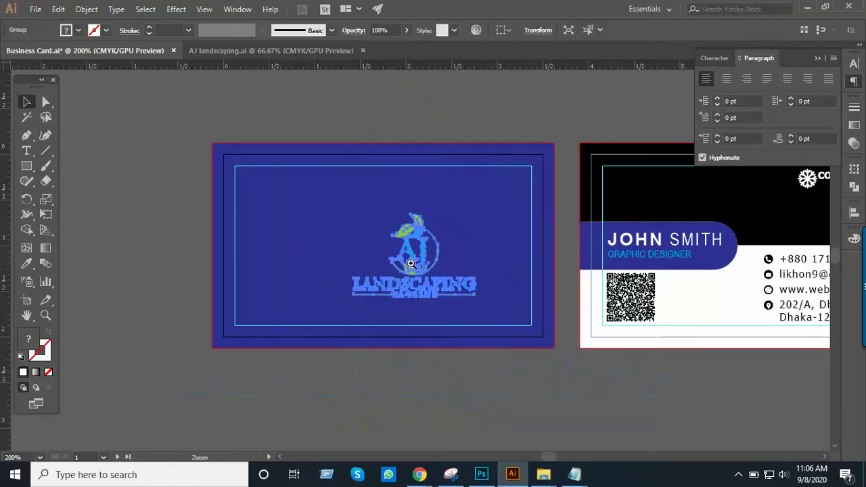
{"action": "left_click", "coordinate": [411, 264]}
{"action": "left_click_drag", "start_coordinate": [463, 268], "coordinate": [408, 242]}
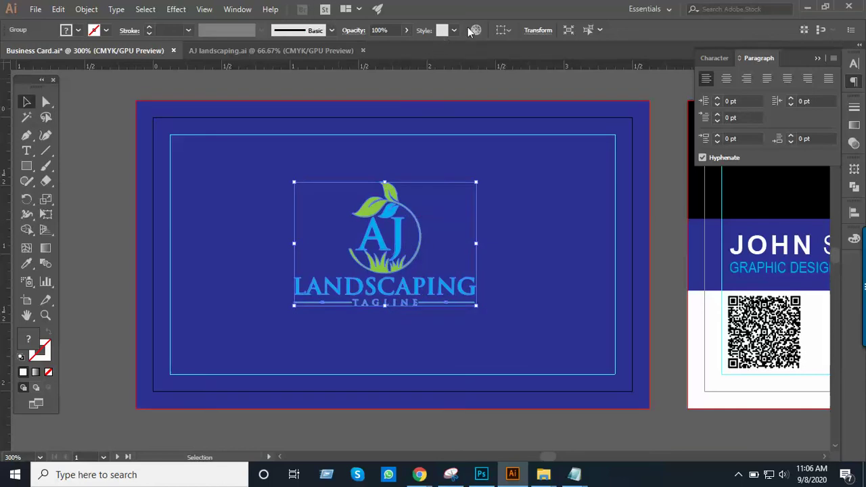
{"action": "left_click", "coordinate": [508, 30]}
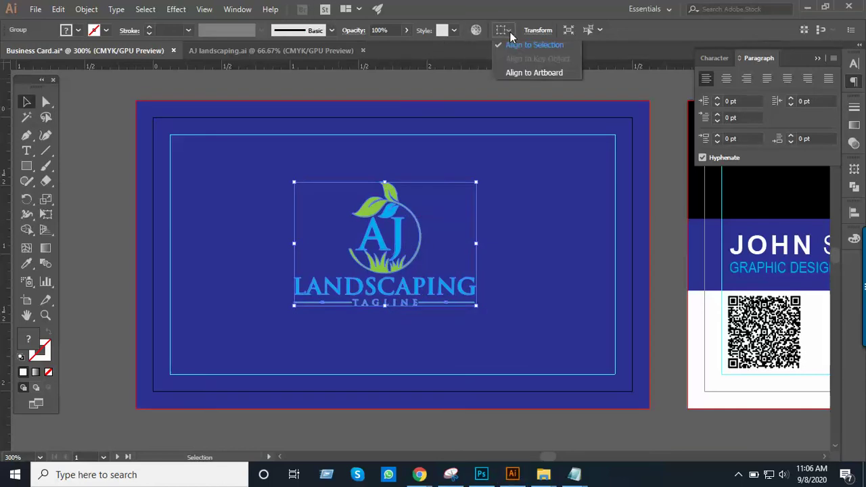
{"action": "left_click", "coordinate": [516, 73]}
{"action": "left_click", "coordinate": [542, 30]}
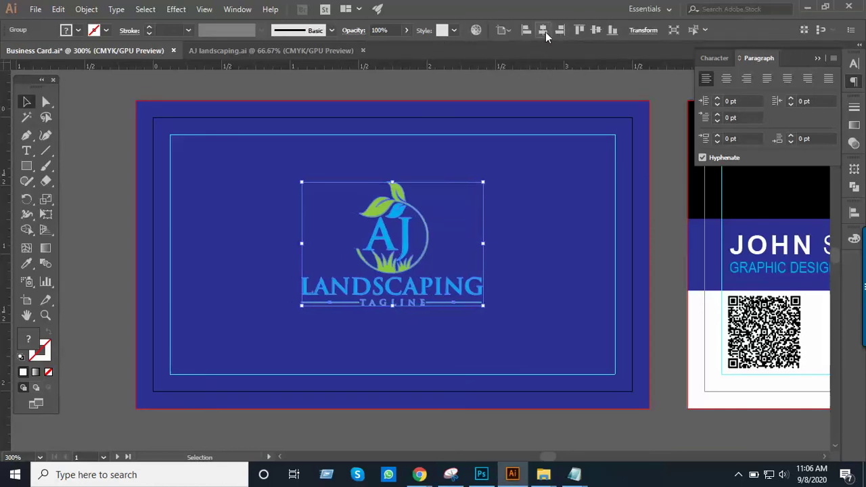
{"action": "left_click", "coordinate": [594, 32]}
{"action": "left_click", "coordinate": [520, 98]}
Enlarge the AJ logo around its centre and zoom in on the front card
{"action": "left_click", "coordinate": [439, 224], "text": "ctrl+alt"}
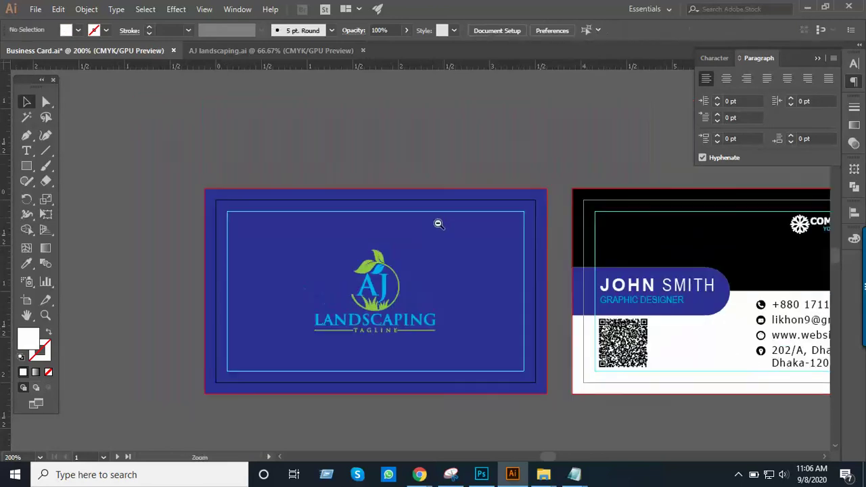
{"action": "left_click", "coordinate": [433, 245]}
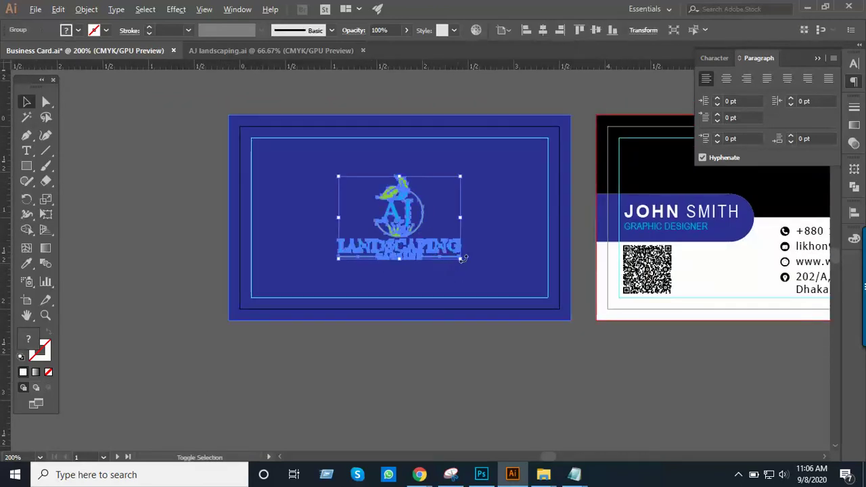
{"action": "left_click_drag", "start_coordinate": [463, 261], "coordinate": [479, 271]}
{"action": "left_click", "coordinate": [461, 384]}
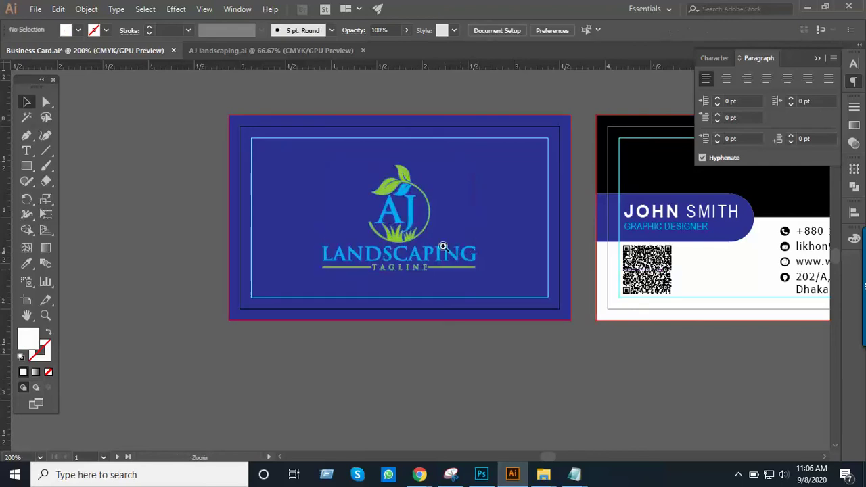
{"action": "key", "text": "ctrl+minus"}
{"action": "left_click_drag", "start_coordinate": [448, 218], "coordinate": [435, 266]}
{"action": "scroll", "coordinate": [435, 261], "scroll_direction": "up", "scroll_amount": 2}
{"action": "key", "text": "ctrl+plus"}
{"action": "scroll", "coordinate": [498, 217], "scroll_direction": "down", "scroll_amount": 4}
{"action": "left_click", "coordinate": [497, 220]}
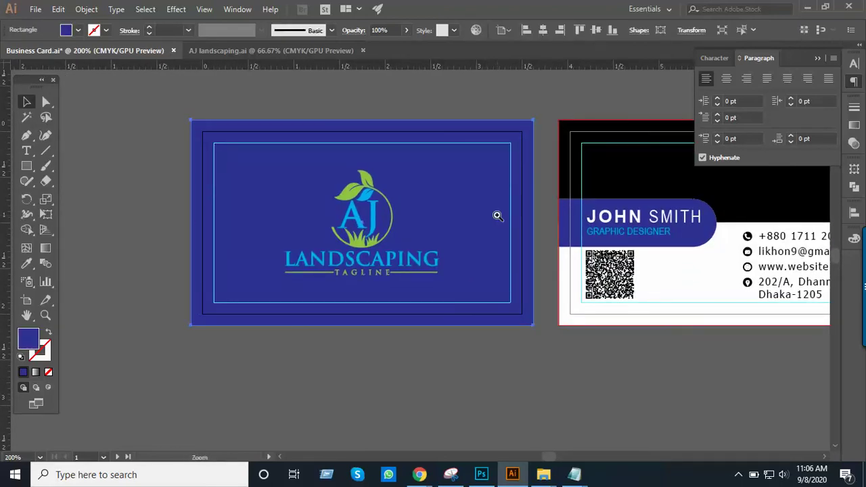
{"action": "key", "text": "ctrl+plus"}
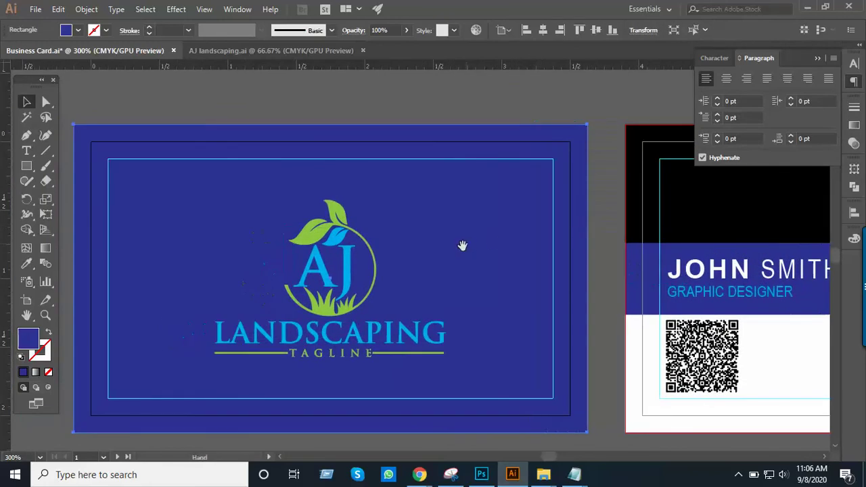
Change the front card's blue background fill to white (ffffff) in the Color Picker
{"action": "left_click_drag", "start_coordinate": [435, 180], "coordinate": [500, 146]}
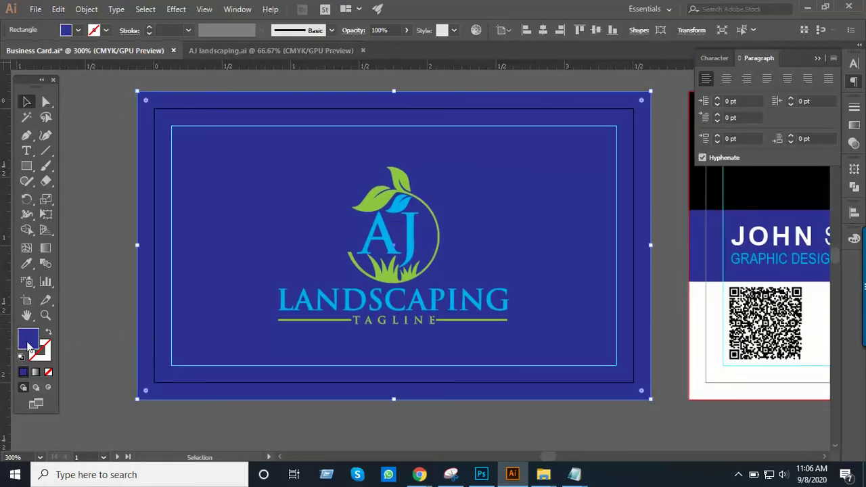
{"action": "double_click", "coordinate": [28, 338]}
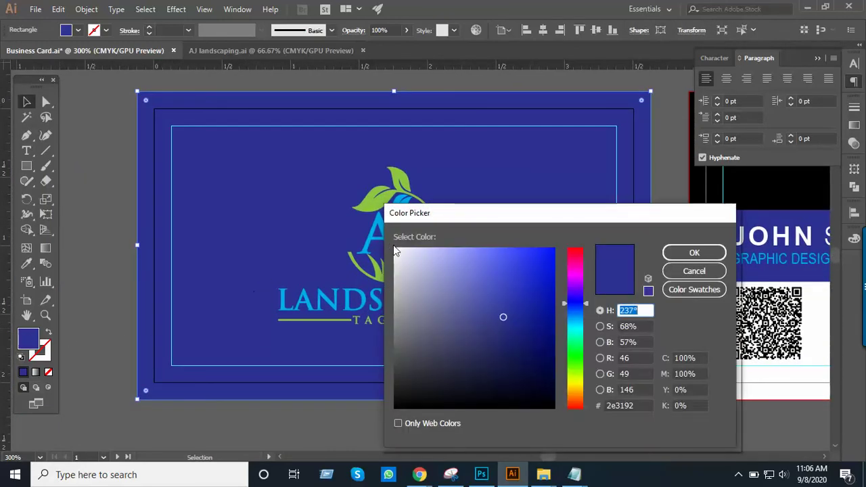
{"action": "left_click_drag", "start_coordinate": [395, 249], "coordinate": [383, 238]}
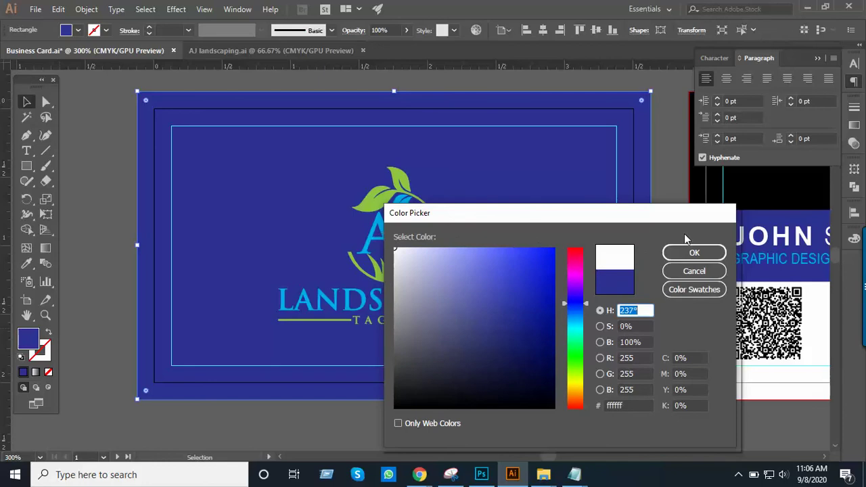
{"action": "left_click", "coordinate": [692, 253]}
{"action": "left_click", "coordinate": [576, 424]}
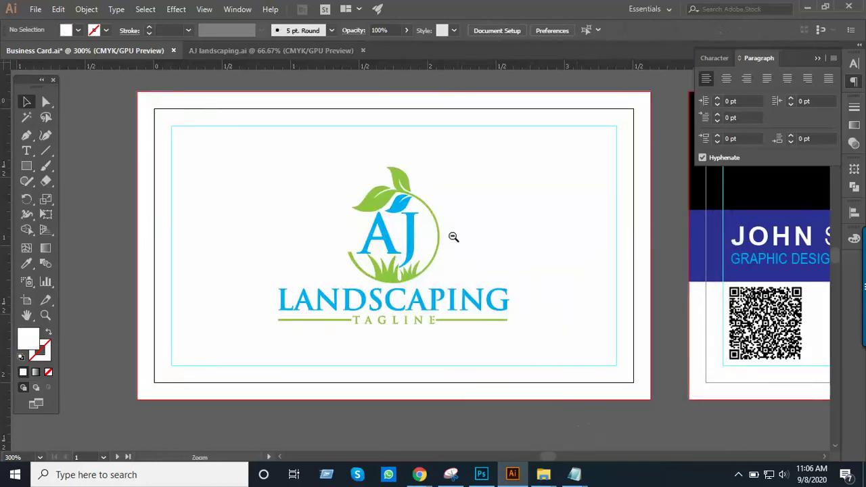
{"action": "left_click", "coordinate": [460, 245], "text": "ctrl+alt"}
{"action": "left_click", "coordinate": [452, 232], "text": "ctrl+alt"}
{"action": "left_click_drag", "start_coordinate": [451, 239], "coordinate": [451, 264]}
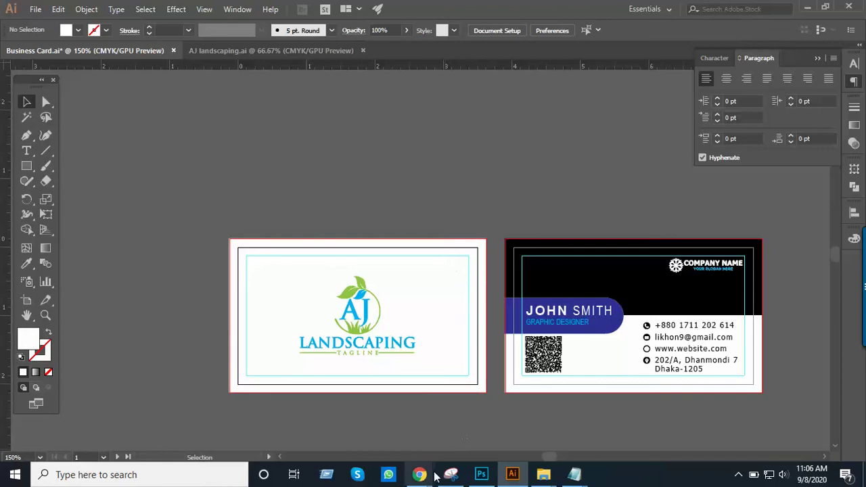
Scroll through the competing designs on the Business card contest's Entries tab, then back up
{"action": "mouse_move", "coordinate": [421, 477]}
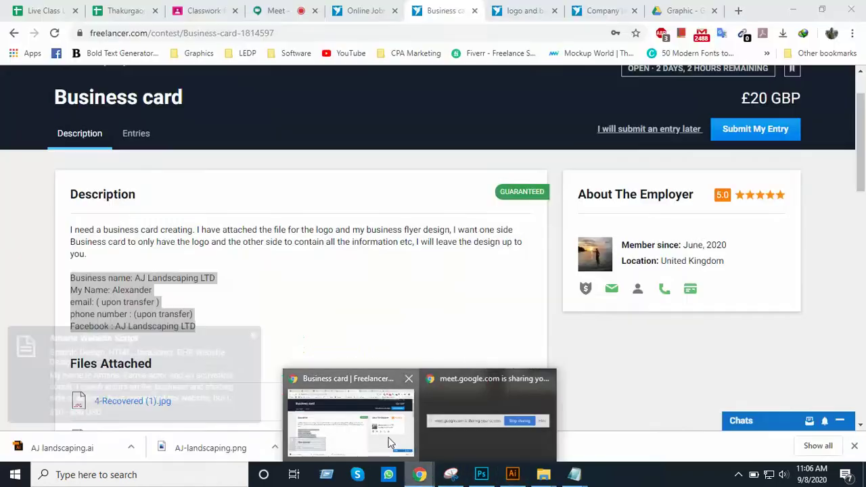
{"action": "left_click", "coordinate": [399, 443]}
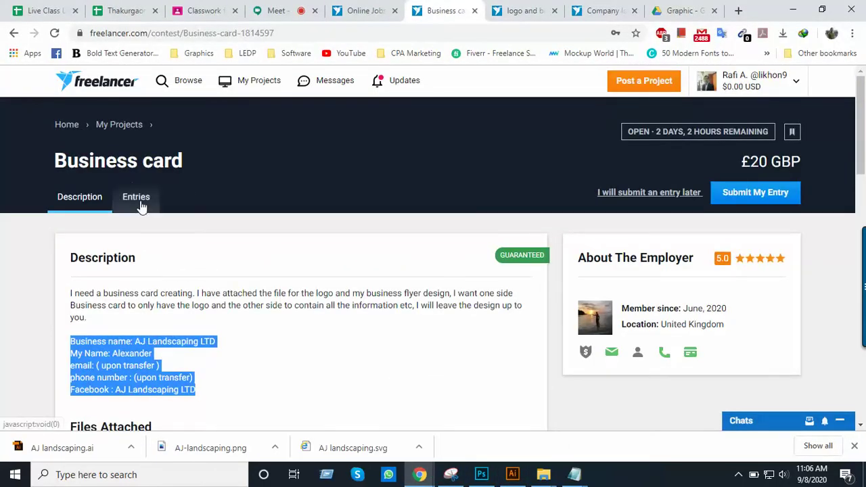
{"action": "scroll", "coordinate": [290, 219], "scroll_direction": "down", "scroll_amount": 4}
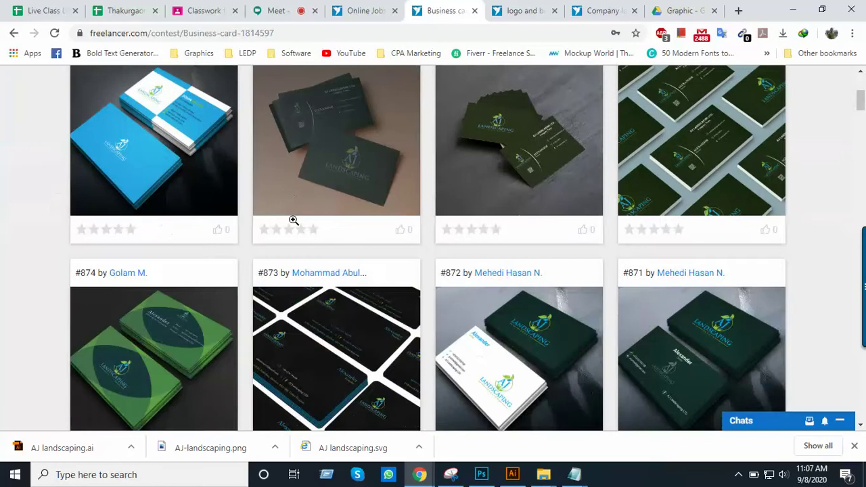
{"action": "scroll", "coordinate": [389, 235], "scroll_direction": "up", "scroll_amount": 1}
{"action": "scroll", "coordinate": [388, 230], "scroll_direction": "down", "scroll_amount": 2}
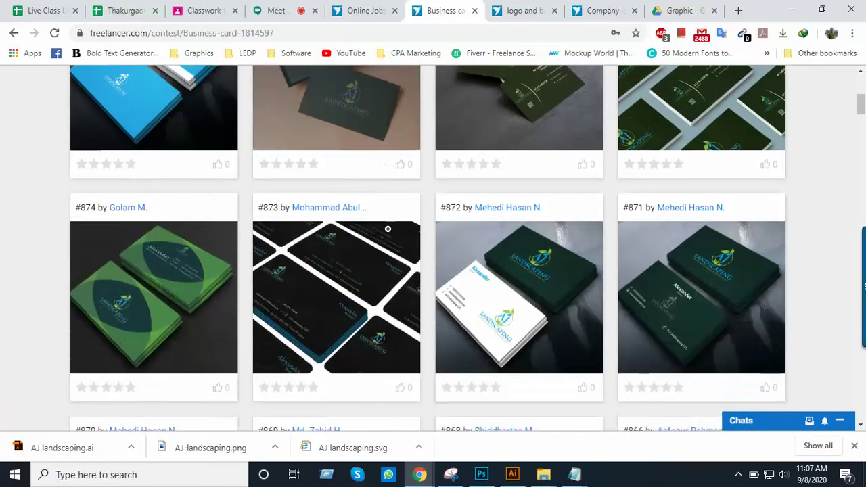
{"action": "scroll", "coordinate": [388, 229], "scroll_direction": "up", "scroll_amount": 3}
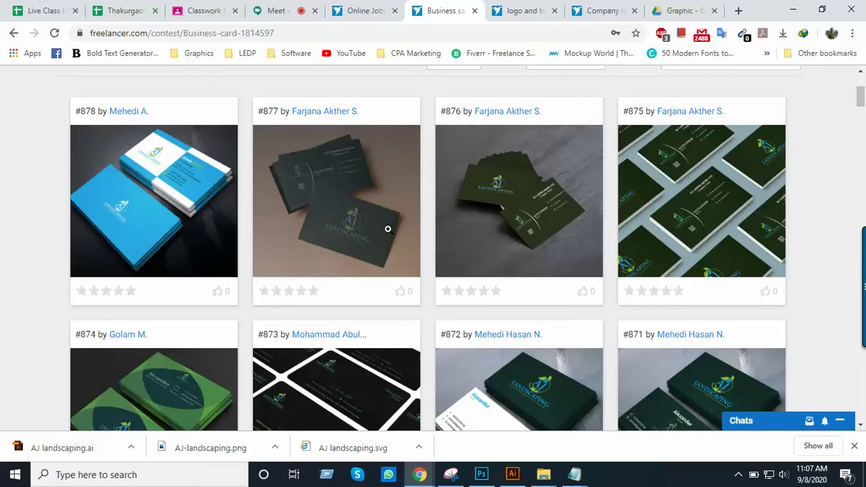
{"action": "scroll", "coordinate": [388, 229], "scroll_direction": "down", "scroll_amount": 3}
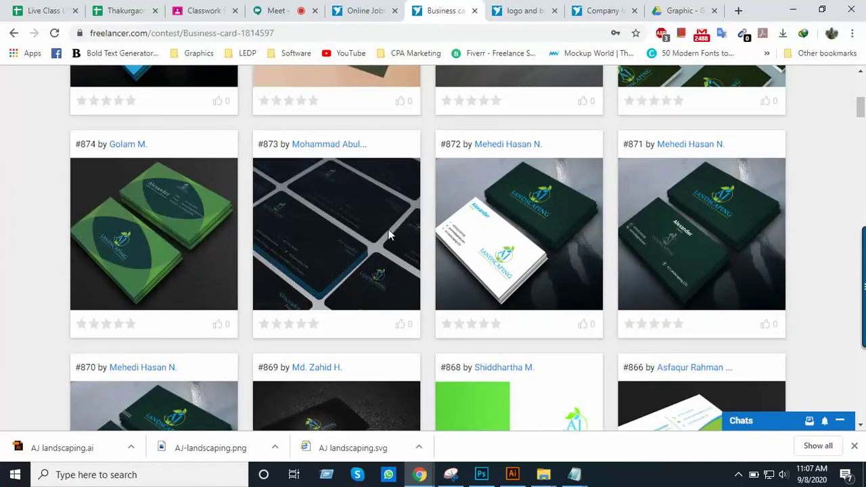
{"action": "scroll", "coordinate": [388, 233], "scroll_direction": "up", "scroll_amount": 3}
{"action": "scroll", "coordinate": [388, 230], "scroll_direction": "down", "scroll_amount": 2}
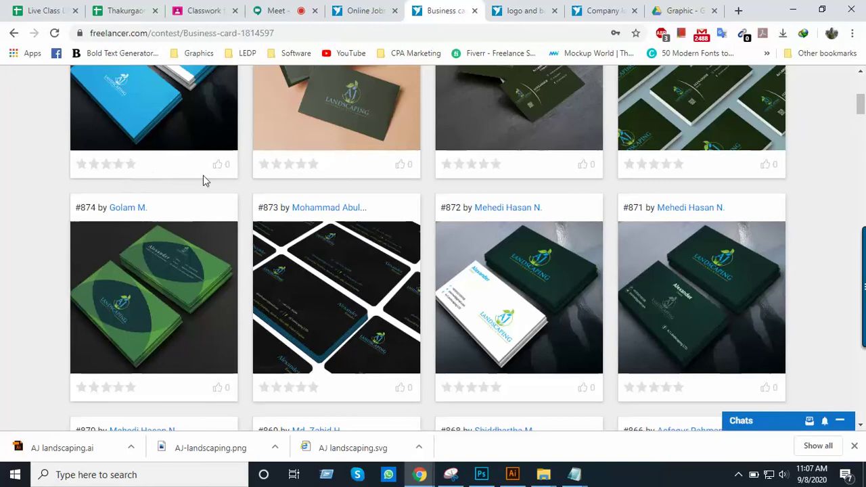
{"action": "scroll", "coordinate": [338, 175], "scroll_direction": "down", "scroll_amount": 3}
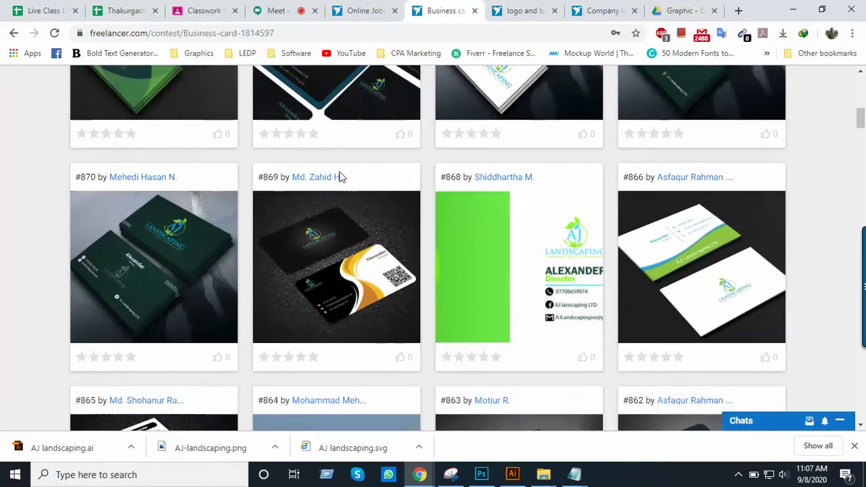
{"action": "scroll", "coordinate": [332, 203], "scroll_direction": "up", "scroll_amount": 4}
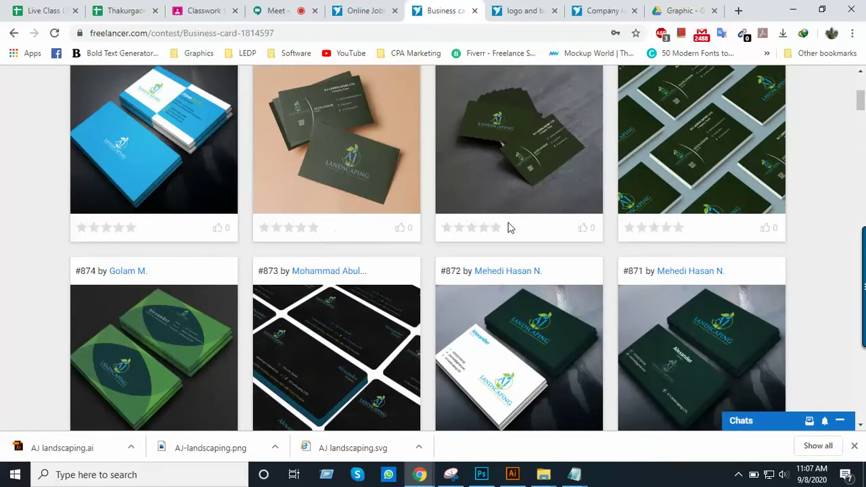
{"action": "scroll", "coordinate": [603, 213], "scroll_direction": "down", "scroll_amount": 2}
{"action": "scroll", "coordinate": [593, 217], "scroll_direction": "up", "scroll_amount": 2}
{"action": "scroll", "coordinate": [352, 264], "scroll_direction": "up", "scroll_amount": 3}
{"action": "scroll", "coordinate": [323, 329], "scroll_direction": "down", "scroll_amount": 2}
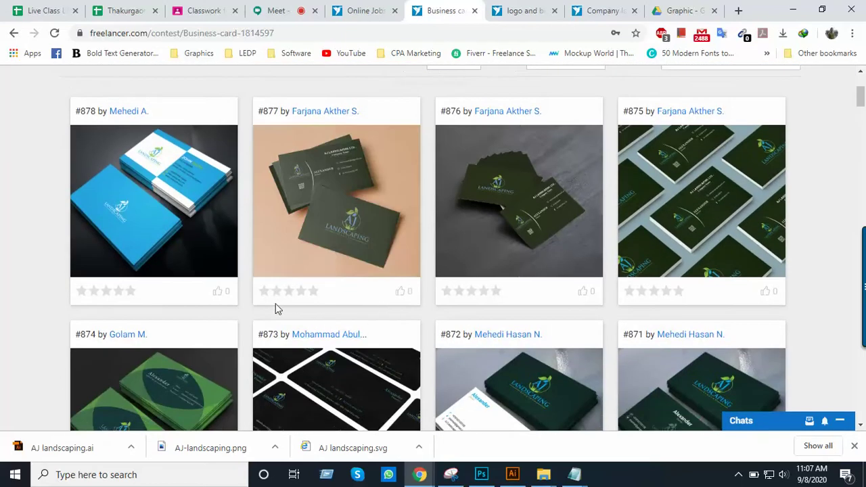
{"action": "scroll", "coordinate": [372, 288], "scroll_direction": "down", "scroll_amount": 2}
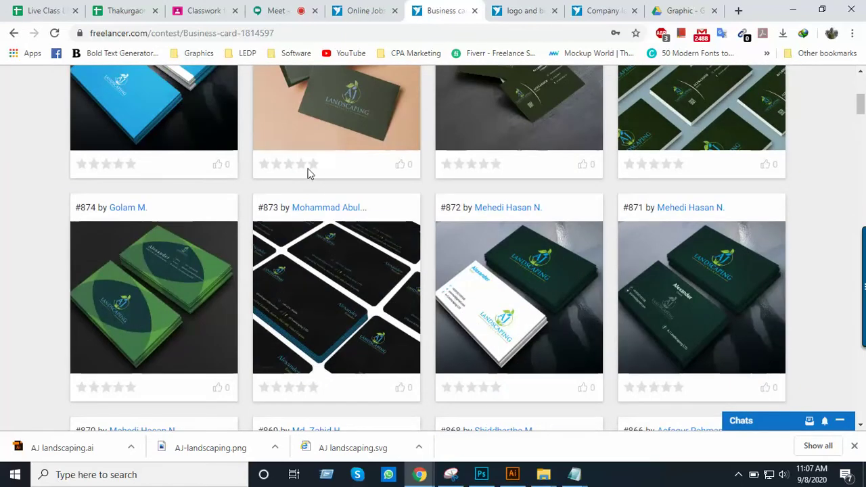
{"action": "scroll", "coordinate": [282, 382], "scroll_direction": "down", "scroll_amount": 6}
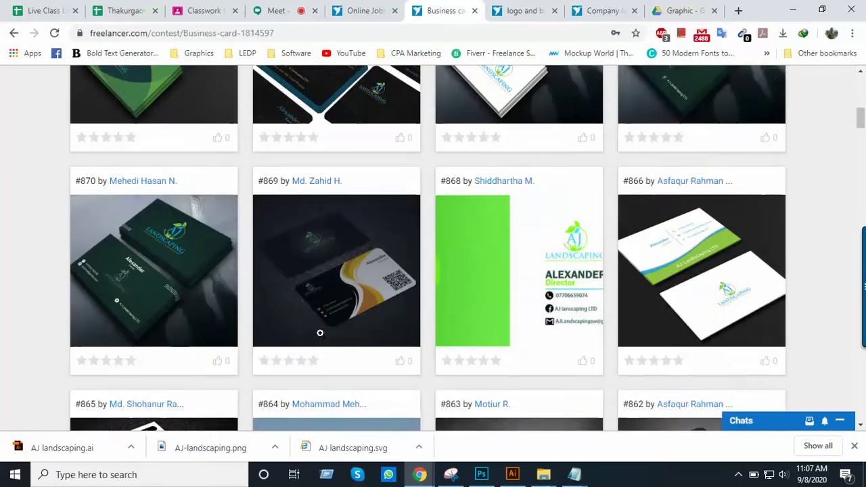
{"action": "scroll", "coordinate": [351, 298], "scroll_direction": "down", "scroll_amount": 4}
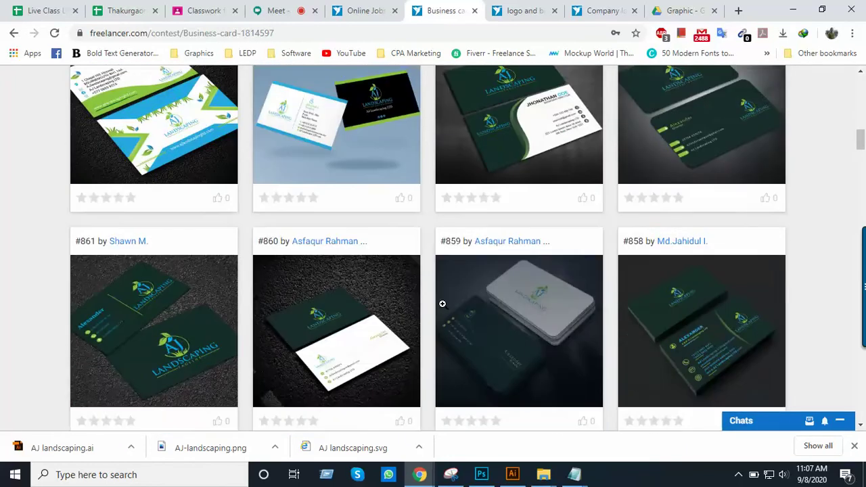
{"action": "scroll", "coordinate": [419, 271], "scroll_direction": "up", "scroll_amount": 10}
{"action": "scroll", "coordinate": [419, 267], "scroll_direction": "up", "scroll_amount": 4}
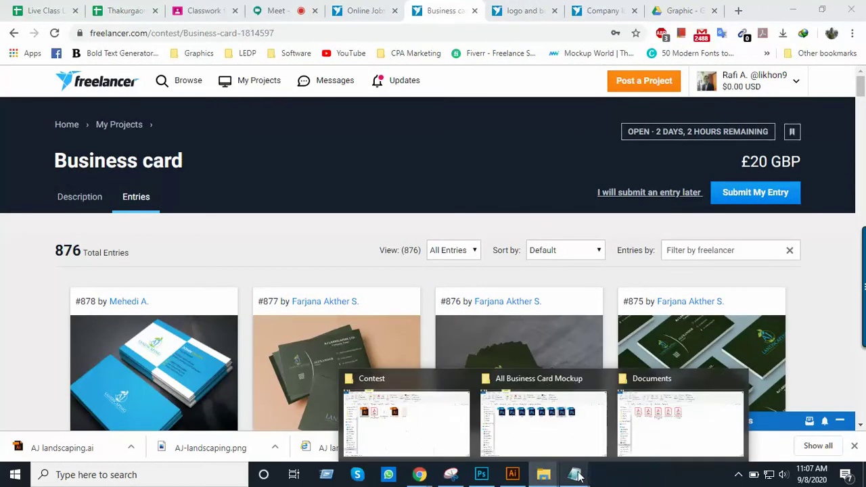
Copy the AJ logo onto the back card and delete the COMPANY NAME placeholder group
{"action": "left_click", "coordinate": [512, 475]}
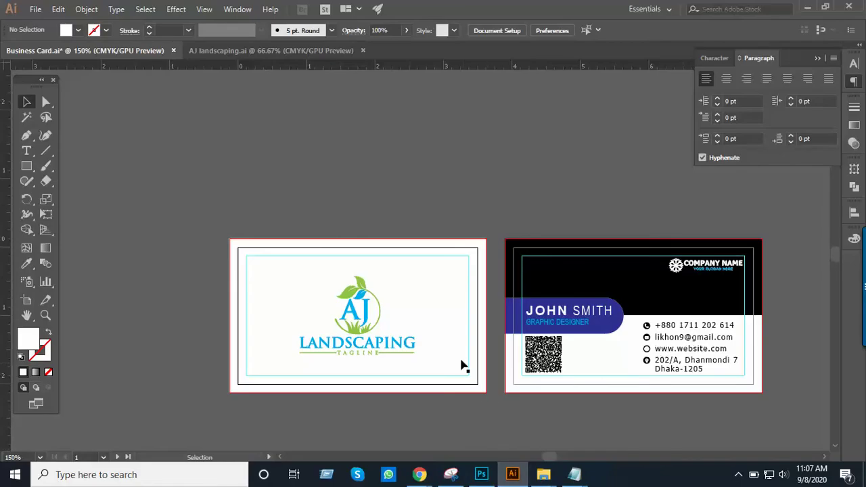
{"action": "key", "text": "ctrl+plus"}
{"action": "key", "text": "ctrl+plus"}
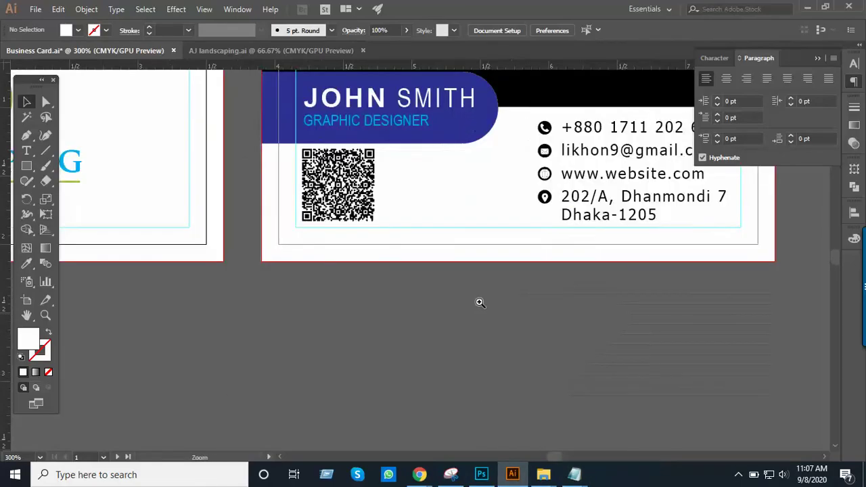
{"action": "left_click_drag", "start_coordinate": [411, 254], "coordinate": [563, 305]}
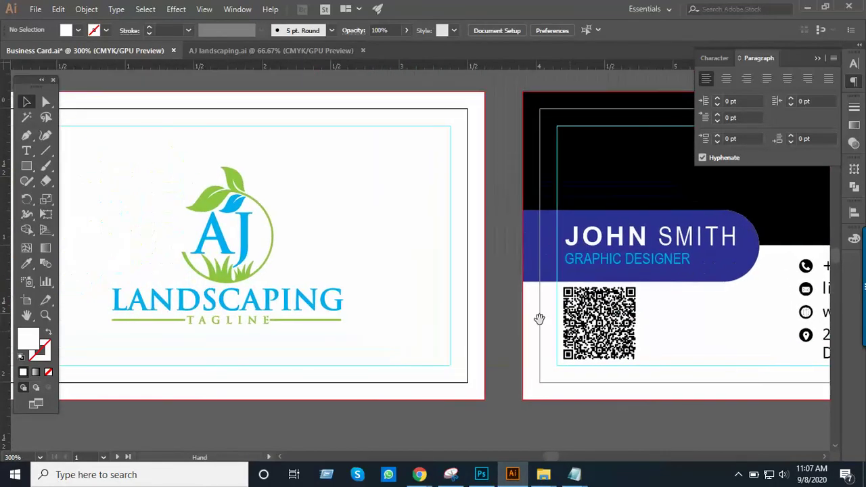
{"action": "left_click", "coordinate": [411, 280], "text": "ctrl+alt"}
{"action": "scroll", "coordinate": [411, 280], "scroll_direction": "up", "scroll_amount": 1}
{"action": "scroll", "coordinate": [286, 277], "scroll_direction": "up", "scroll_amount": 3}
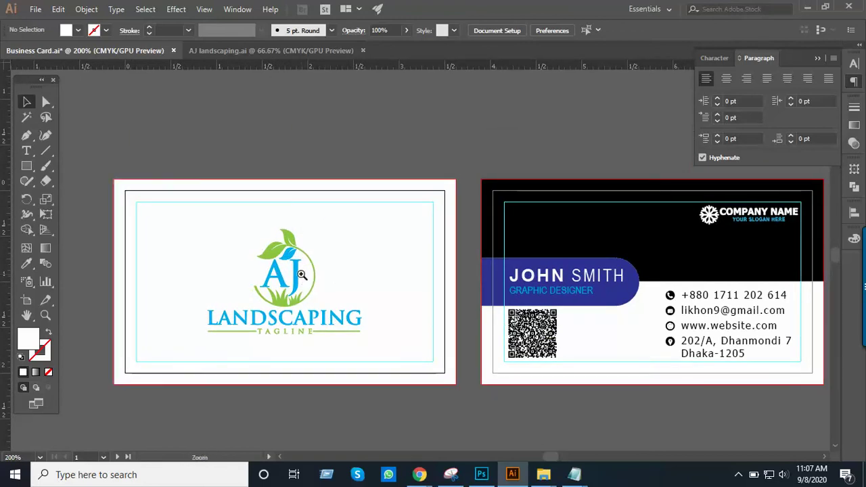
{"action": "key", "text": "ctrl+plus"}
{"action": "left_click_drag", "start_coordinate": [334, 273], "coordinate": [168, 282]}
{"action": "left_click_drag", "start_coordinate": [116, 296], "coordinate": [476, 234]}
{"action": "left_click_drag", "start_coordinate": [532, 228], "coordinate": [292, 245]}
{"action": "left_click_drag", "start_coordinate": [295, 246], "coordinate": [593, 132]}
{"action": "left_click", "coordinate": [578, 218]}
{"action": "key", "text": "Delete"}
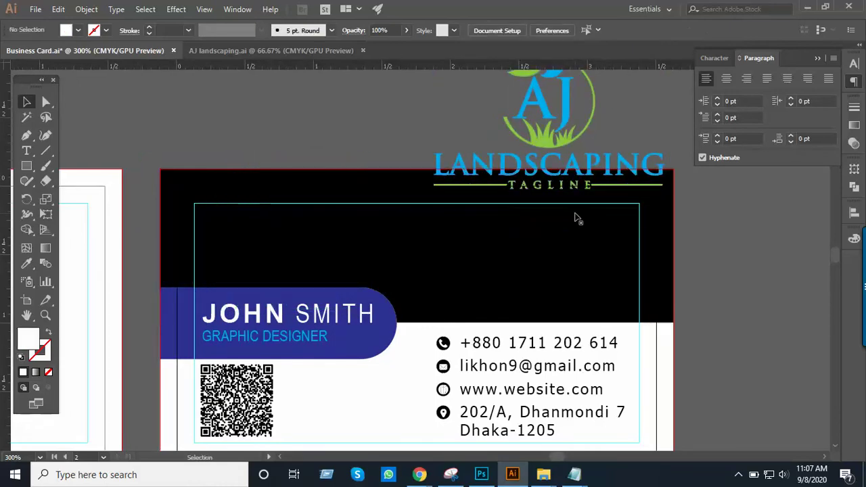
Shrink the logo copy to about 0.7 in wide and place it top-right
{"action": "left_click_drag", "start_coordinate": [574, 207], "coordinate": [534, 310]}
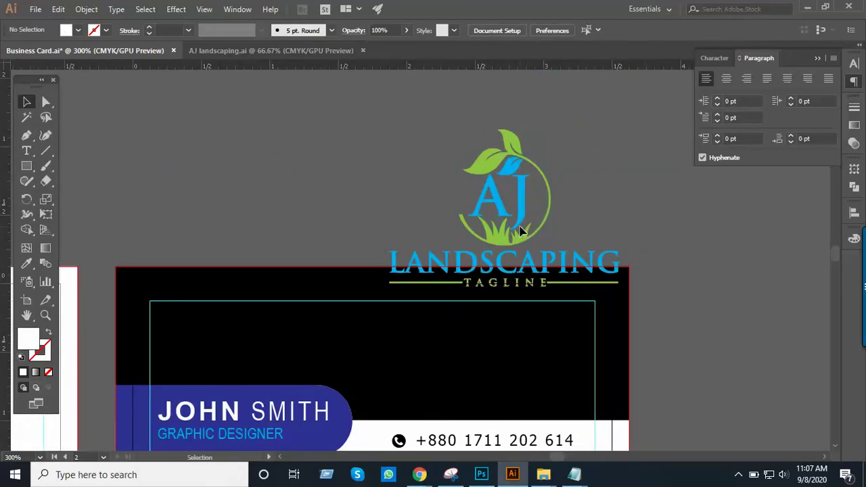
{"action": "left_click", "coordinate": [493, 240]}
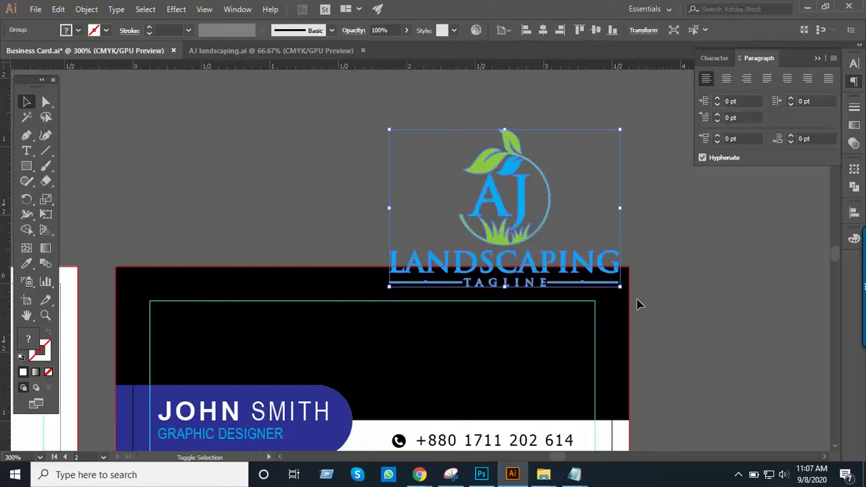
{"action": "left_click_drag", "start_coordinate": [622, 286], "coordinate": [572, 239]}
{"action": "left_click_drag", "start_coordinate": [506, 217], "coordinate": [550, 338]}
{"action": "left_click", "coordinate": [689, 313]}
{"action": "scroll", "coordinate": [690, 313], "scroll_direction": "up", "scroll_amount": 1}
{"action": "scroll", "coordinate": [690, 313], "scroll_direction": "down", "scroll_amount": 3}
{"action": "left_click_drag", "start_coordinate": [345, 352], "coordinate": [541, 277]}
{"action": "left_click_drag", "start_coordinate": [527, 308], "coordinate": [507, 315]}
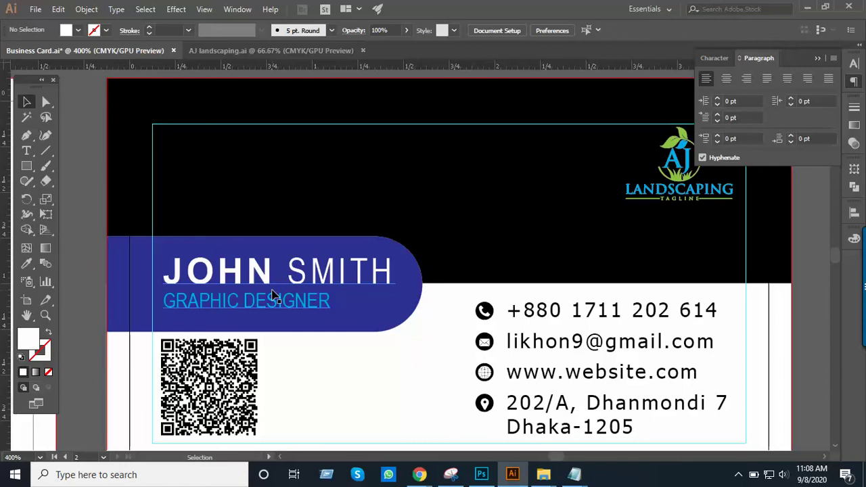
{"action": "mouse_move", "coordinate": [574, 474]}
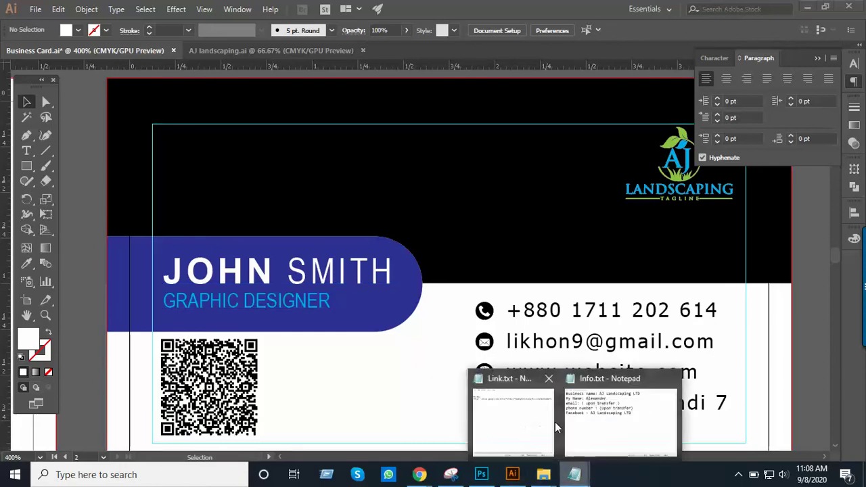
{"action": "left_click", "coordinate": [611, 430]}
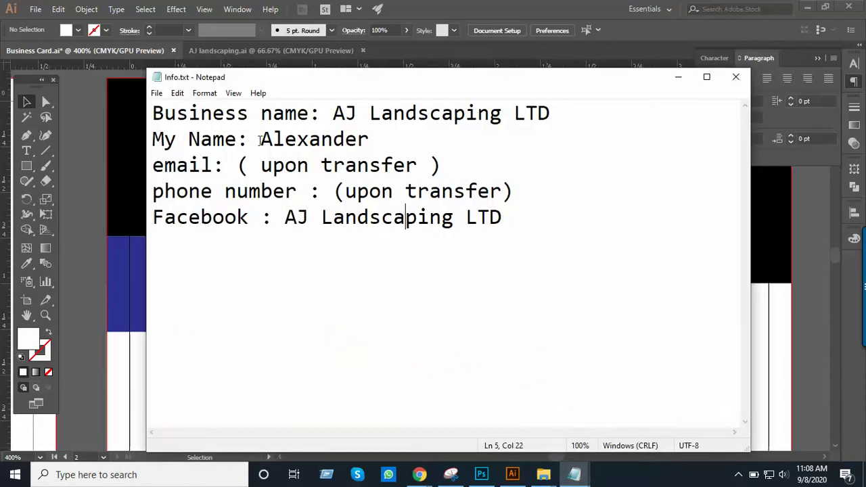
{"action": "left_click_drag", "start_coordinate": [261, 140], "coordinate": [376, 143]}
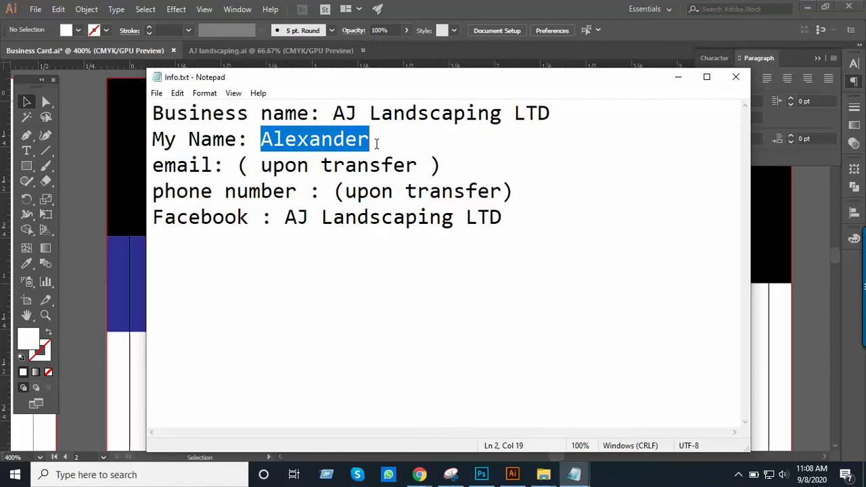
{"action": "key", "text": "alt+Tab"}
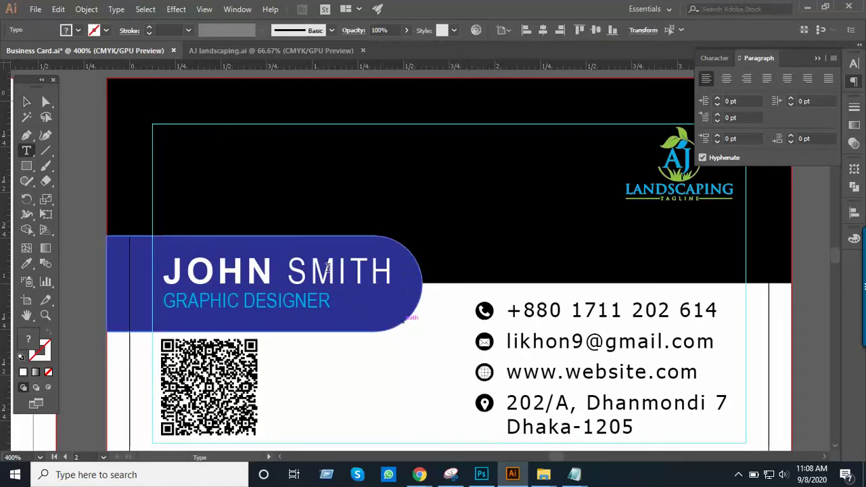
Replace the placeholder name with the client's name, keeping GRAPHIC DESIGNER on its own line
{"action": "double_click", "coordinate": [328, 266]}
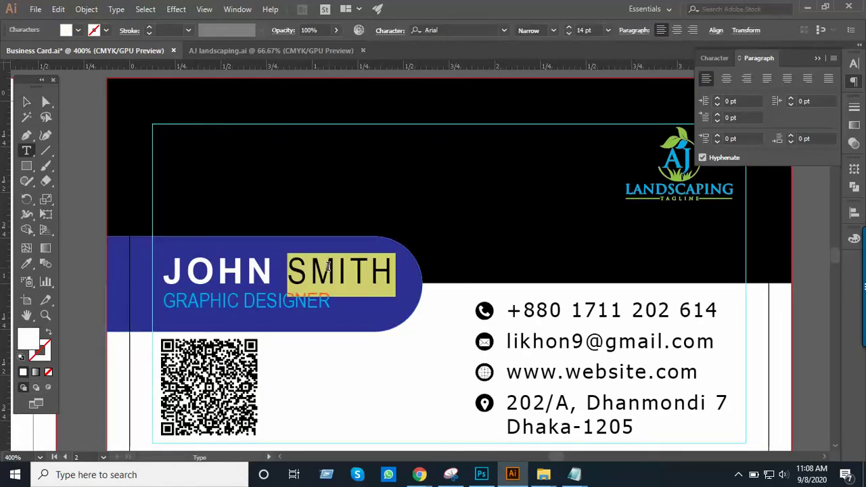
{"action": "triple_click", "coordinate": [328, 266]}
{"action": "type", "text": "ALEXANDERGRAPHIC DESIGNER"}
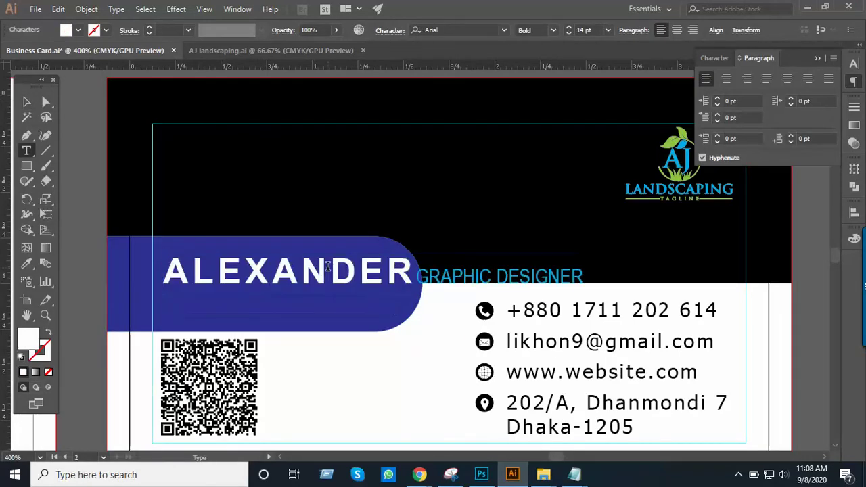
{"action": "key", "text": "Return"}
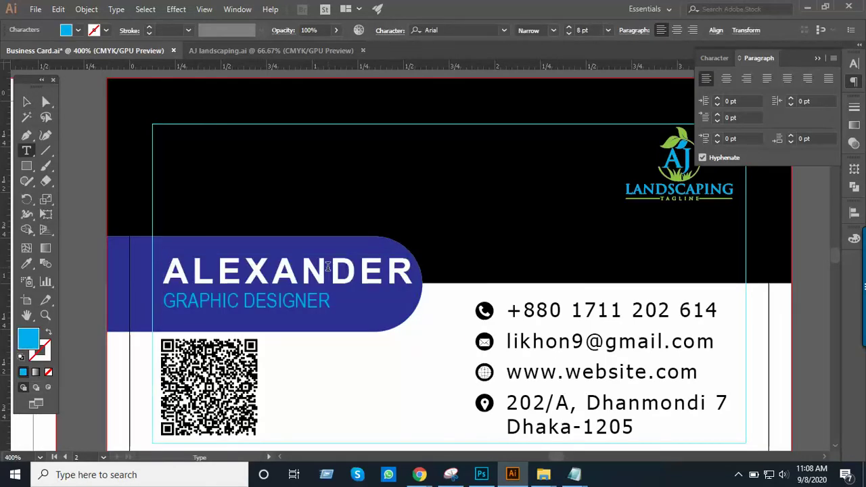
Set the name line to 13 pt, then bring the Info.txt notes back up
{"action": "left_click_drag", "start_coordinate": [171, 268], "coordinate": [426, 259]}
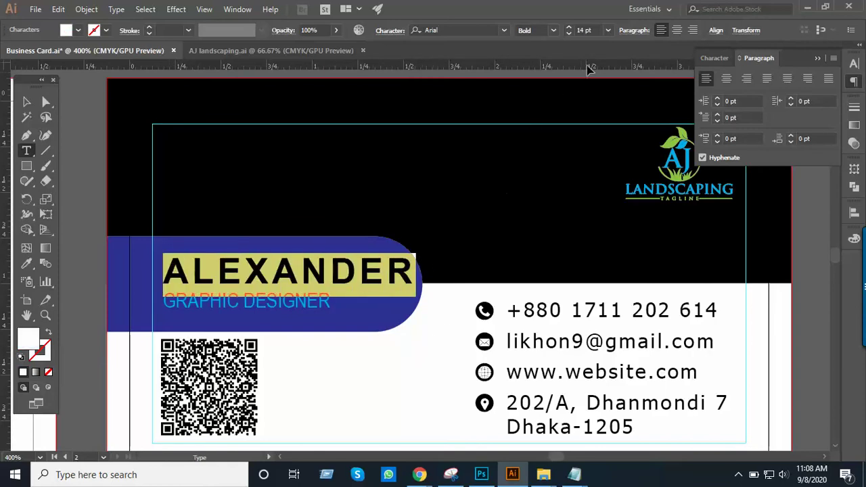
{"action": "left_click", "coordinate": [595, 29]}
{"action": "type", "text": "13"}
{"action": "key", "text": "Return"}
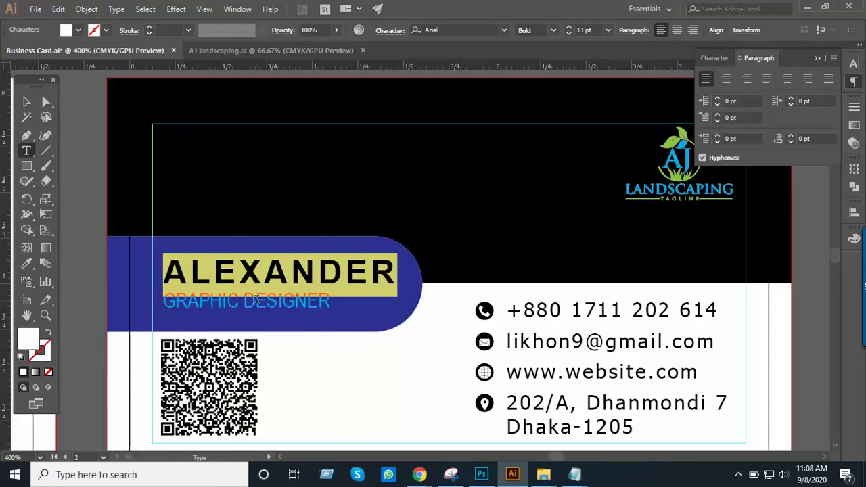
{"action": "left_click", "coordinate": [257, 299]}
{"action": "left_click", "coordinate": [27, 101]}
{"action": "left_click", "coordinate": [341, 279], "text": "ctrl+alt"}
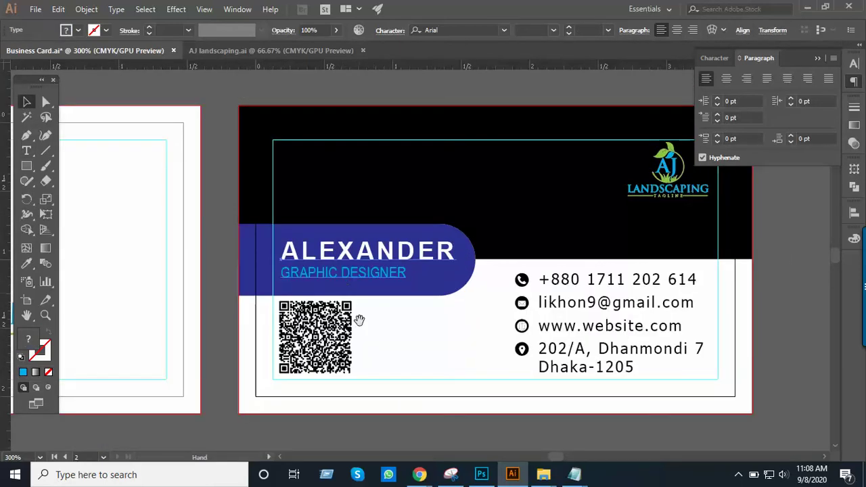
{"action": "left_click_drag", "start_coordinate": [383, 351], "coordinate": [458, 400]}
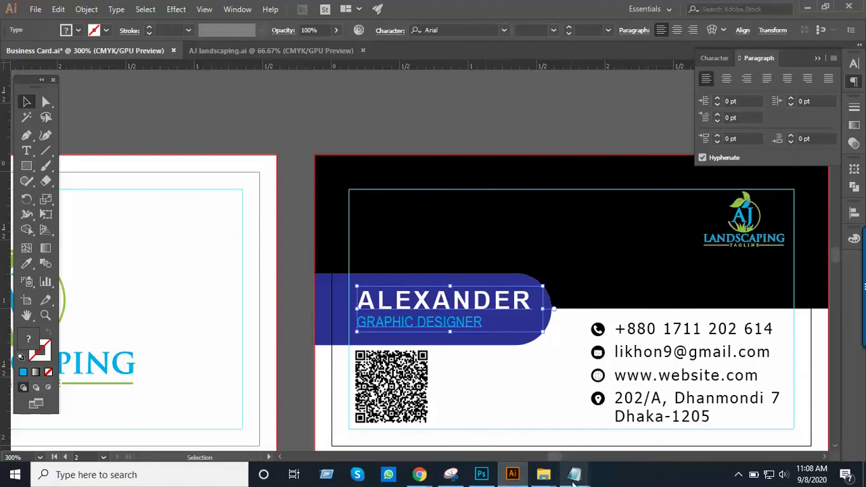
{"action": "mouse_move", "coordinate": [573, 474]}
{"action": "left_click", "coordinate": [594, 414]}
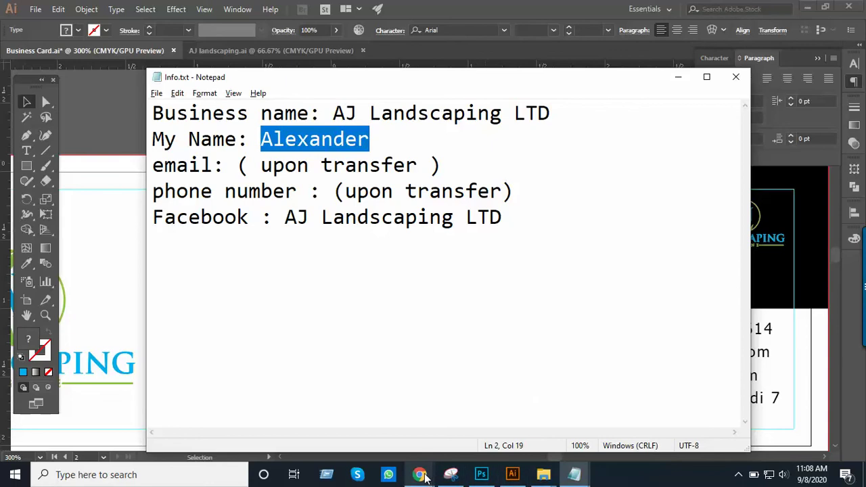
Preview the Business card | Freelancer Chrome window from the taskbar
{"action": "mouse_move", "coordinate": [425, 476]}
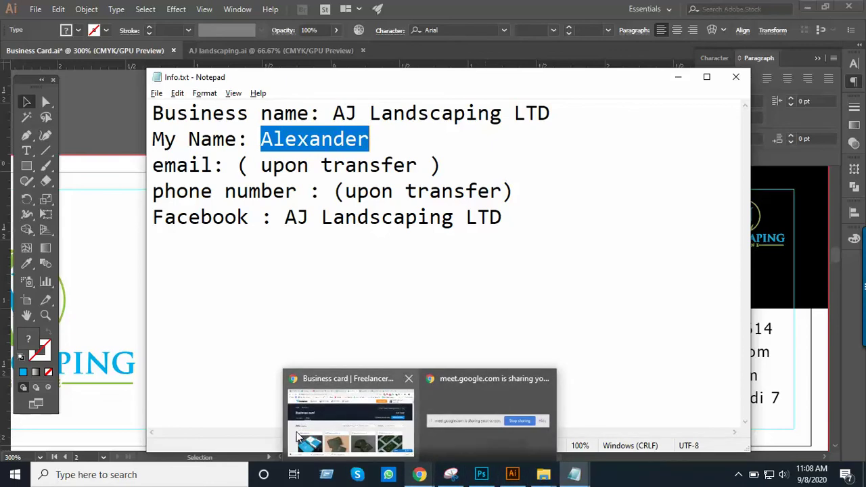
{"action": "mouse_move", "coordinate": [354, 431]}
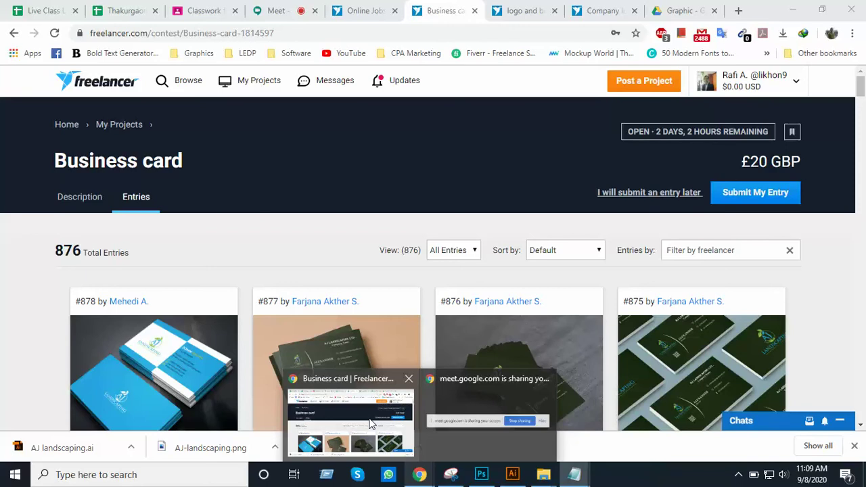
Bring the Freelancer contest window forward and show its Description with the client's brief
{"action": "left_click", "coordinate": [371, 424]}
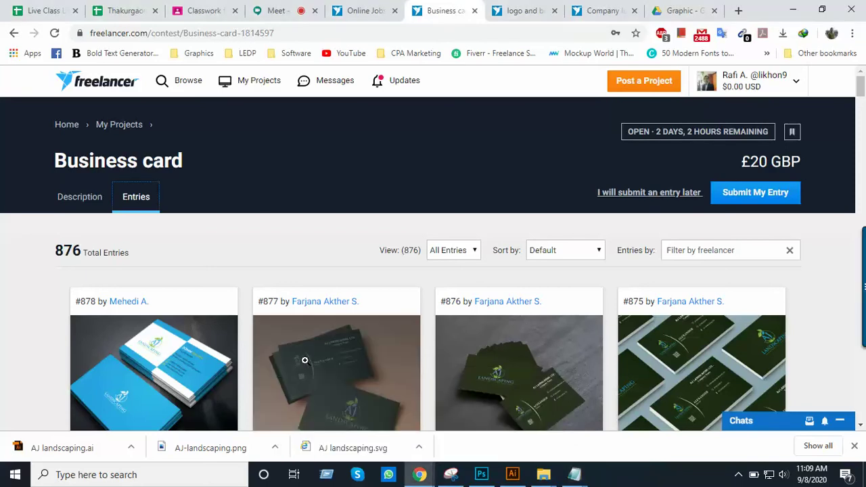
{"action": "left_click", "coordinate": [83, 199]}
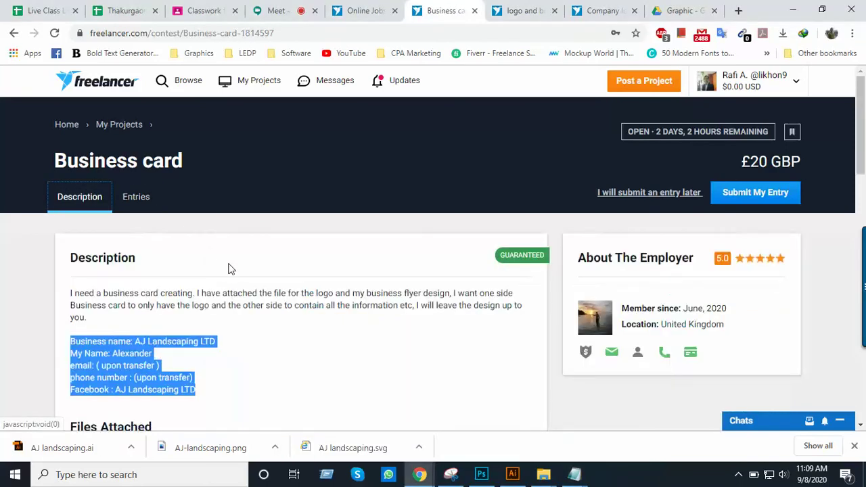
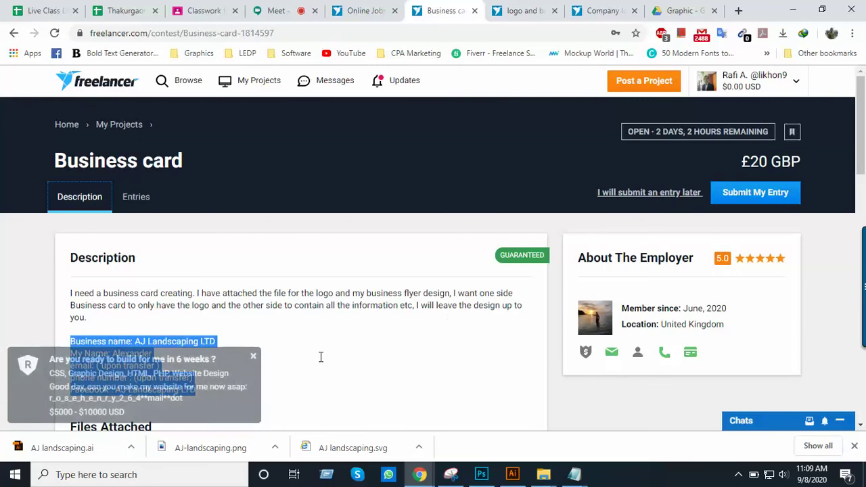
Scroll through the client's brief on the Freelancer contest page
{"action": "scroll", "coordinate": [323, 344], "scroll_direction": "down", "scroll_amount": 3}
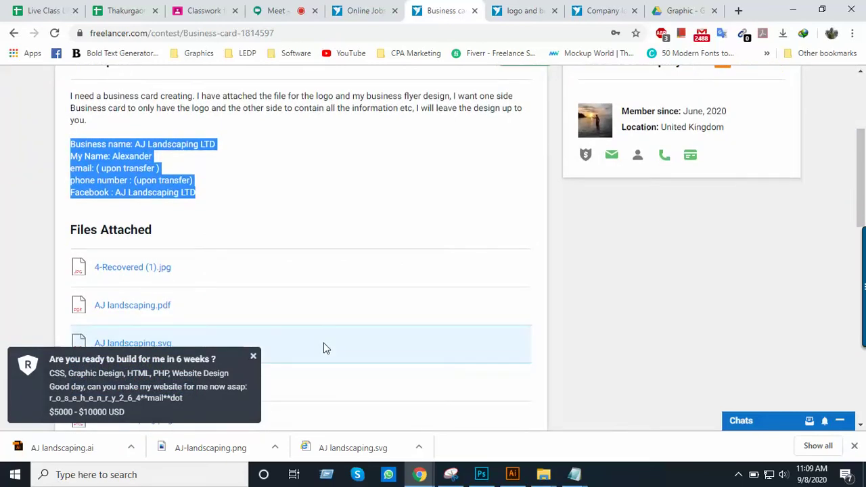
{"action": "scroll", "coordinate": [323, 344], "scroll_direction": "down", "scroll_amount": 2}
{"action": "scroll", "coordinate": [324, 344], "scroll_direction": "up", "scroll_amount": 3}
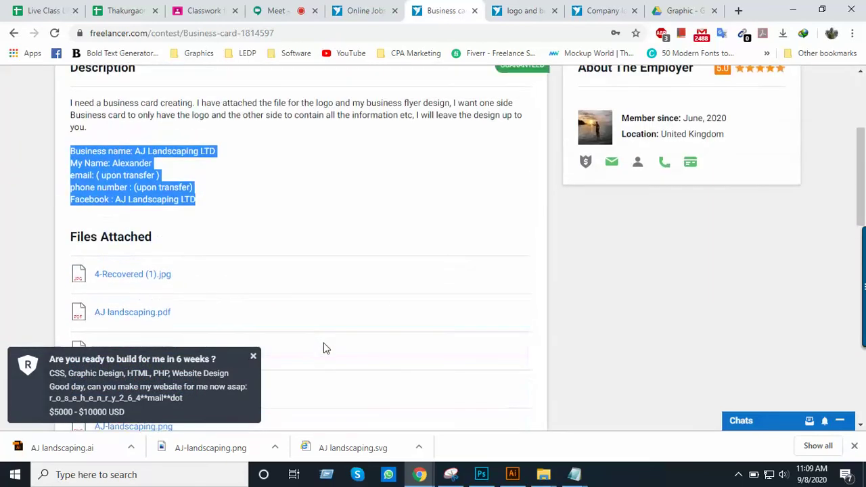
{"action": "scroll", "coordinate": [324, 348], "scroll_direction": "up", "scroll_amount": 1}
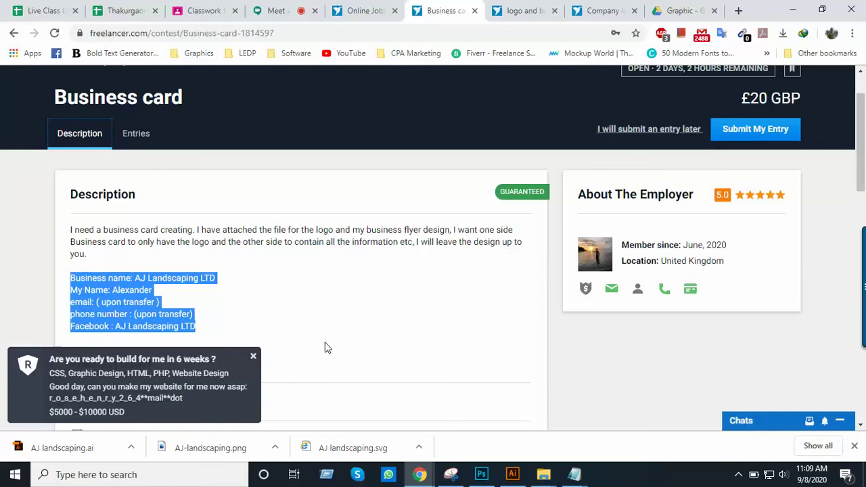
{"action": "scroll", "coordinate": [324, 348], "scroll_direction": "up", "scroll_amount": 1}
{"action": "scroll", "coordinate": [325, 347], "scroll_direction": "down", "scroll_amount": 2}
{"action": "scroll", "coordinate": [323, 339], "scroll_direction": "up", "scroll_amount": 2}
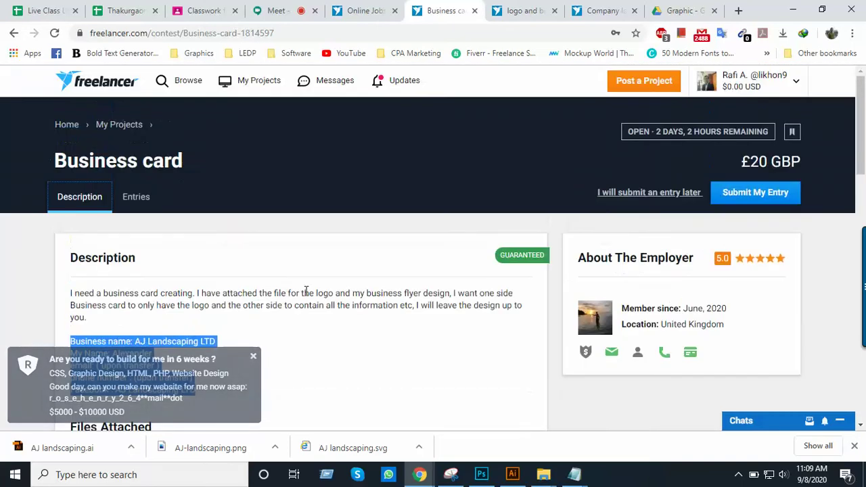
Look over the competing entries, enlarging the newest design for a closer view
{"action": "left_click", "coordinate": [138, 203]}
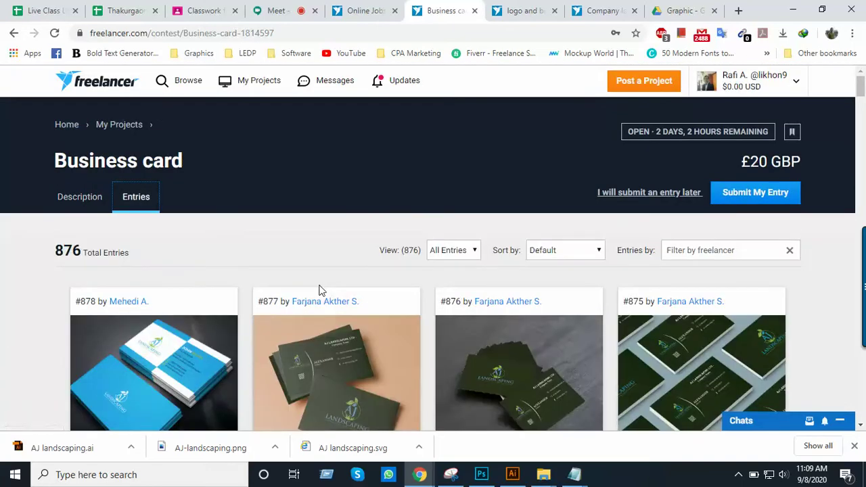
{"action": "scroll", "coordinate": [319, 287], "scroll_direction": "down", "scroll_amount": 2}
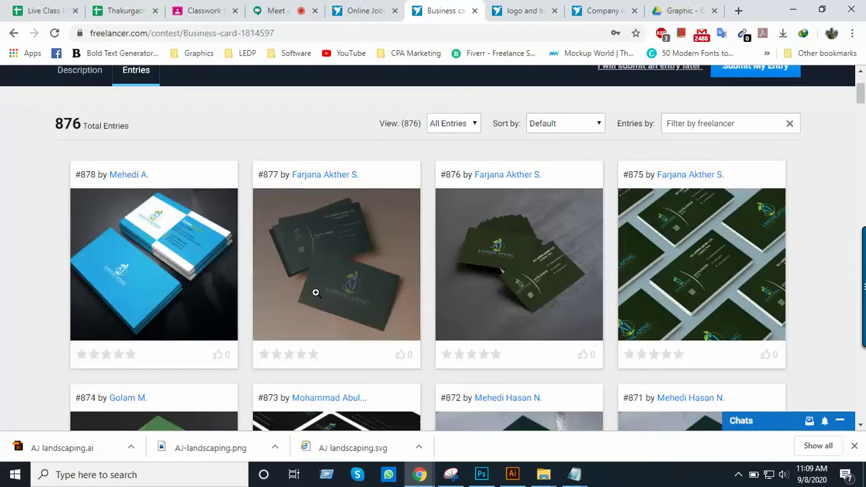
{"action": "left_click", "coordinate": [339, 252]}
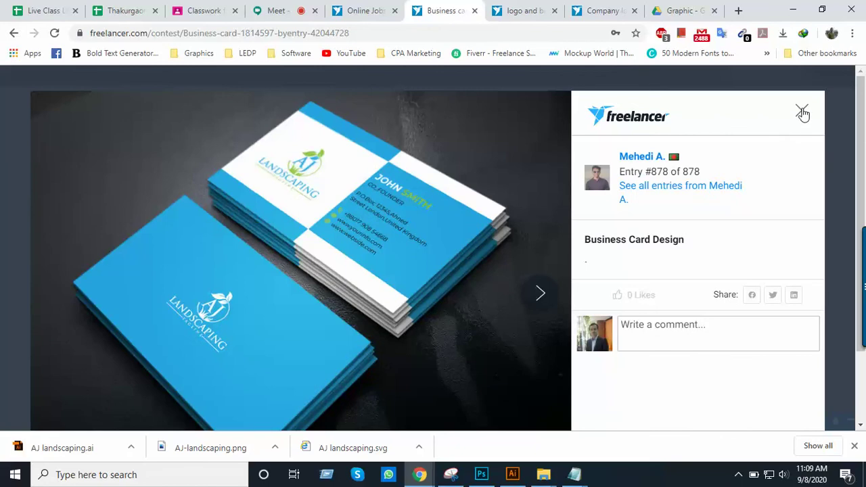
{"action": "left_click", "coordinate": [802, 114]}
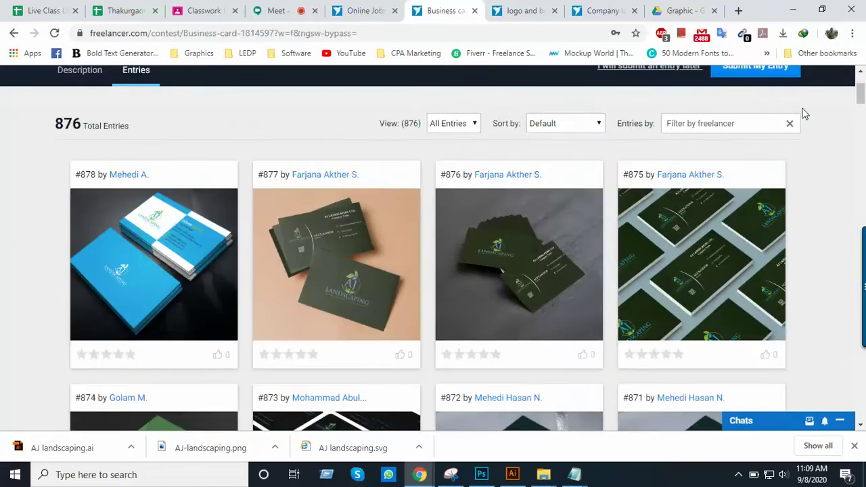
{"action": "scroll", "coordinate": [547, 238], "scroll_direction": "down", "scroll_amount": 4}
{"action": "scroll", "coordinate": [547, 236], "scroll_direction": "up", "scroll_amount": 5}
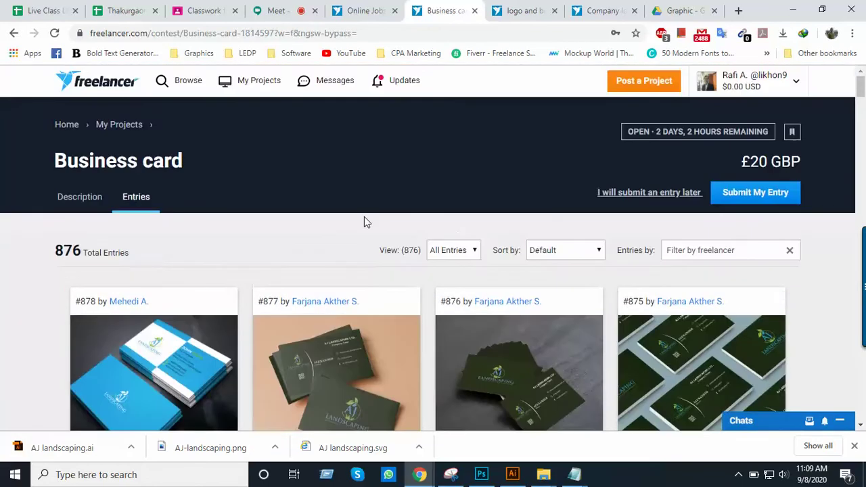
Return to the contest Description, then go back to the Illustrator business card
{"action": "left_click", "coordinate": [80, 201]}
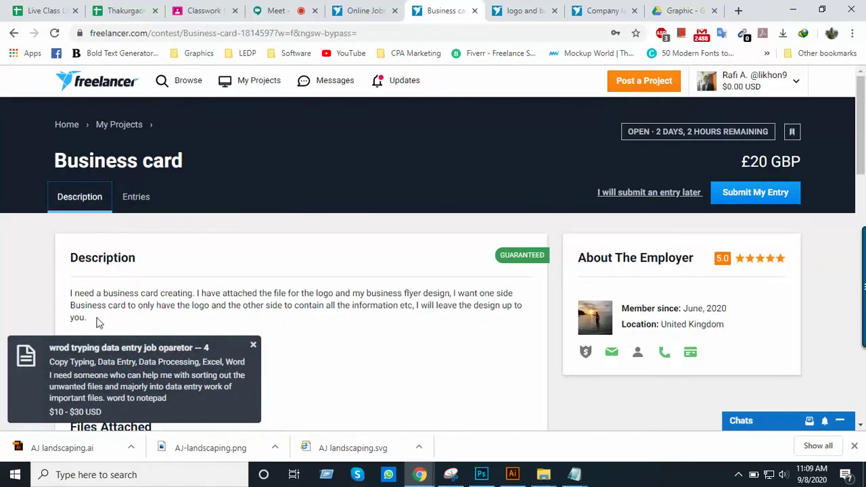
{"action": "scroll", "coordinate": [426, 375], "scroll_direction": "down", "scroll_amount": 3}
{"action": "scroll", "coordinate": [489, 361], "scroll_direction": "up", "scroll_amount": 3}
{"action": "key", "text": "alt+Tab"}
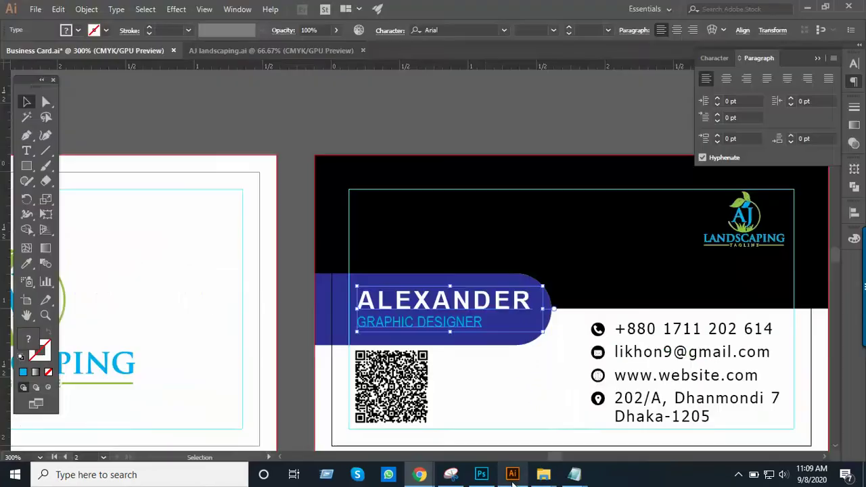
Replace the GRAPHIC DESIGNER title under the name with FOUNDER & CEO
{"action": "double_click", "coordinate": [464, 323]}
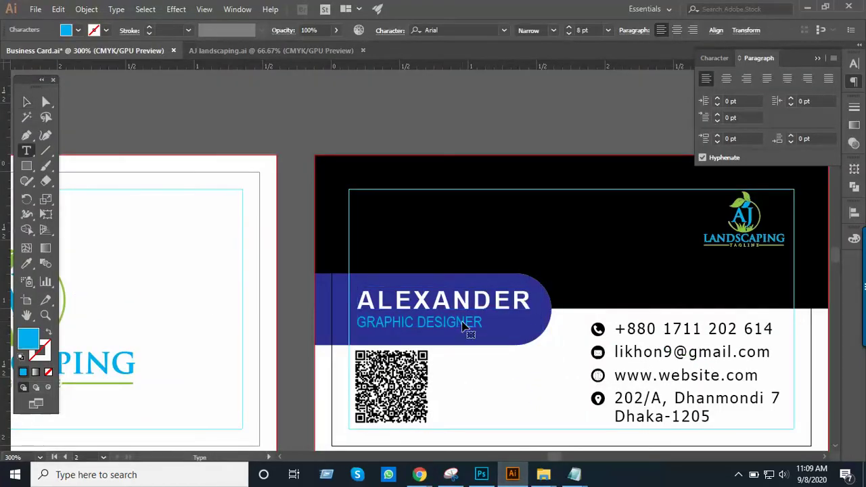
{"action": "triple_click", "coordinate": [462, 322]}
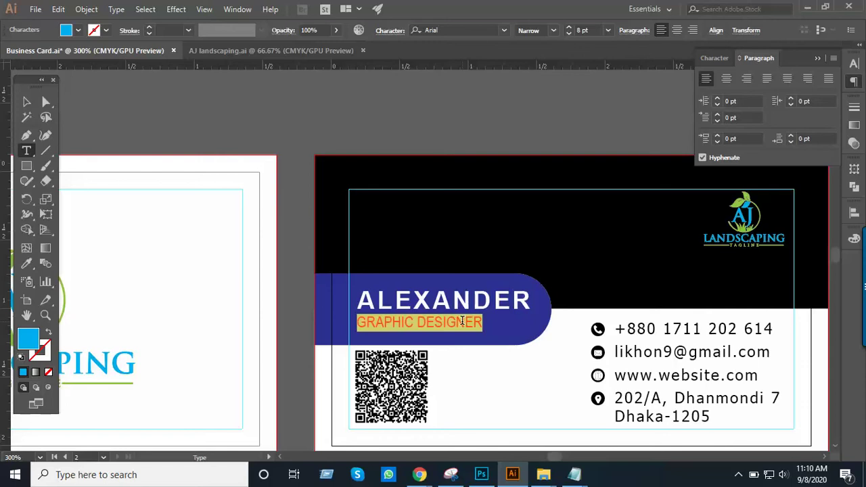
{"action": "type", "text": "FOUNDER & CEO"}
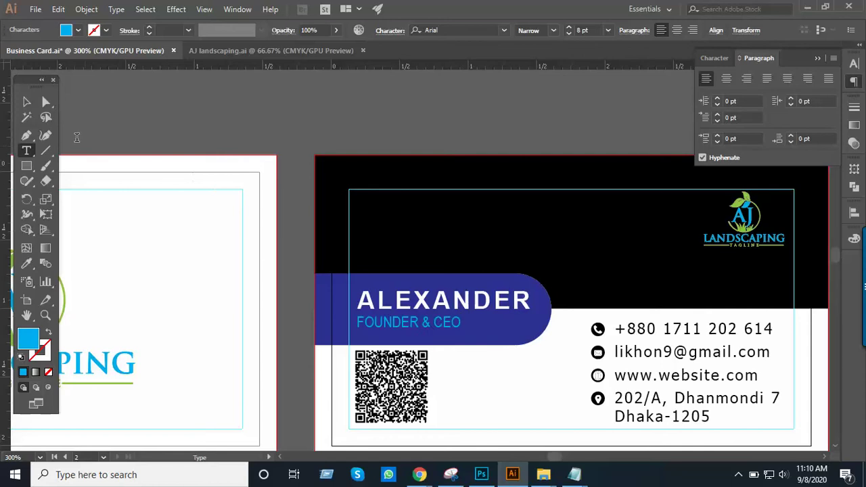
{"action": "left_click", "coordinate": [27, 102]}
{"action": "left_click", "coordinate": [158, 120]}
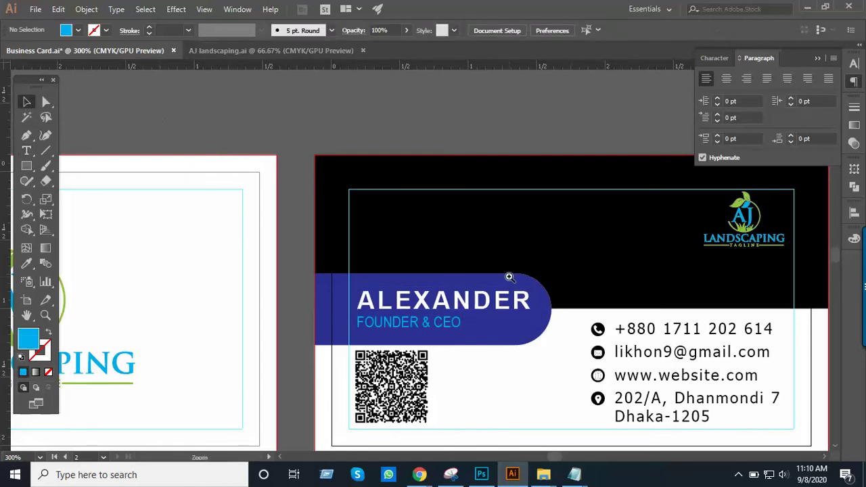
Zoom in on the card's contact details, then bring up the Info.txt notes
{"action": "key", "text": "ctrl+minus"}
{"action": "key", "text": "ctrl+plus"}
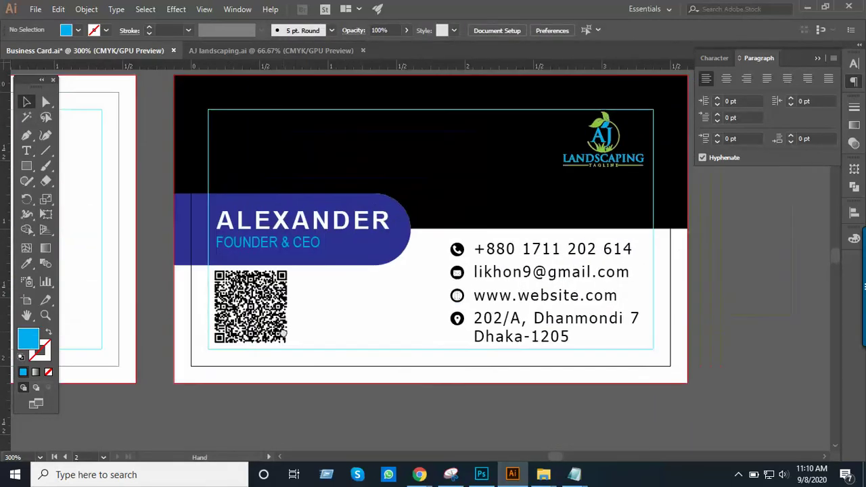
{"action": "left_click_drag", "start_coordinate": [417, 290], "coordinate": [373, 324]}
{"action": "key", "text": "ctrl+plus"}
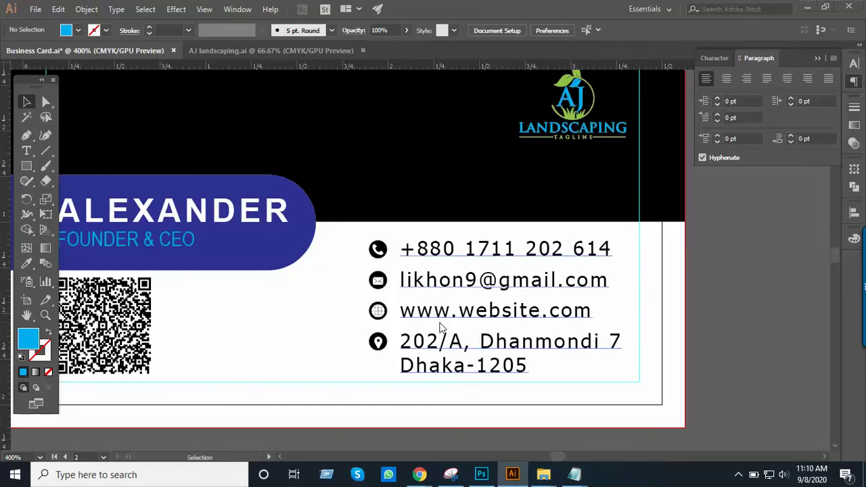
{"action": "key", "text": "alt+Tab"}
{"action": "key", "text": "alt+Tab"}
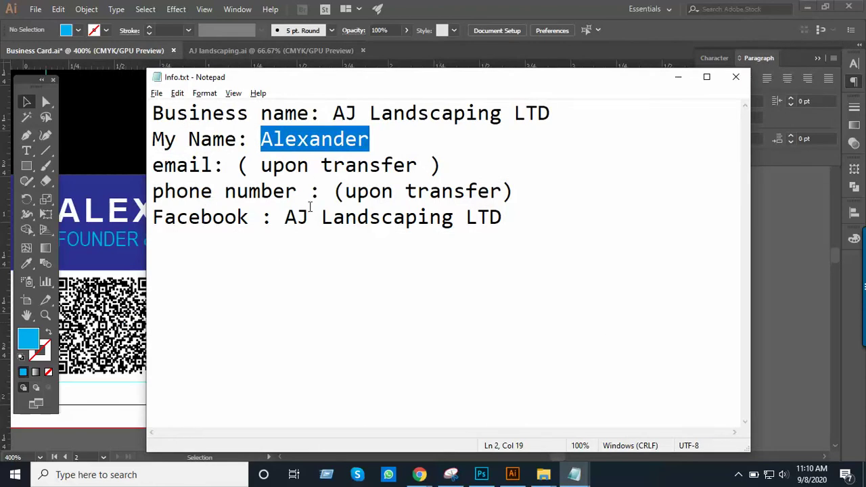
Check the AJ name on the Facebook line of Info.txt, then return to the Freelancer page
{"action": "left_click_drag", "start_coordinate": [285, 220], "coordinate": [322, 216]}
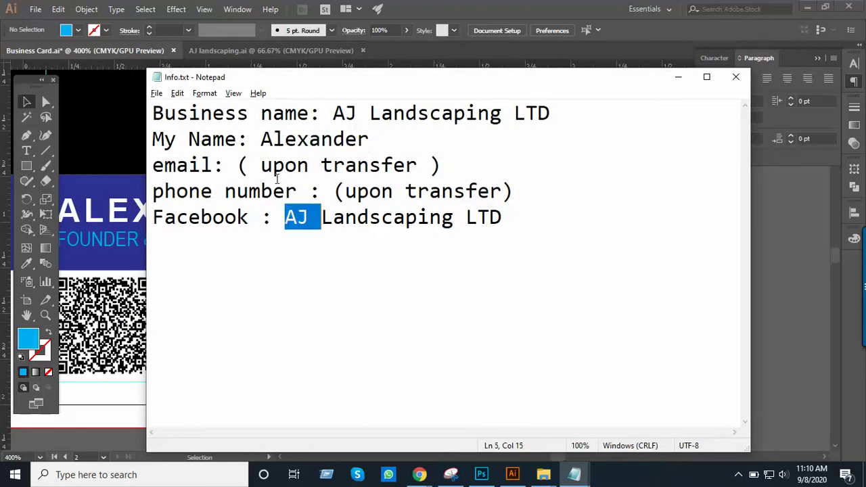
{"action": "key", "text": "alt+Tab"}
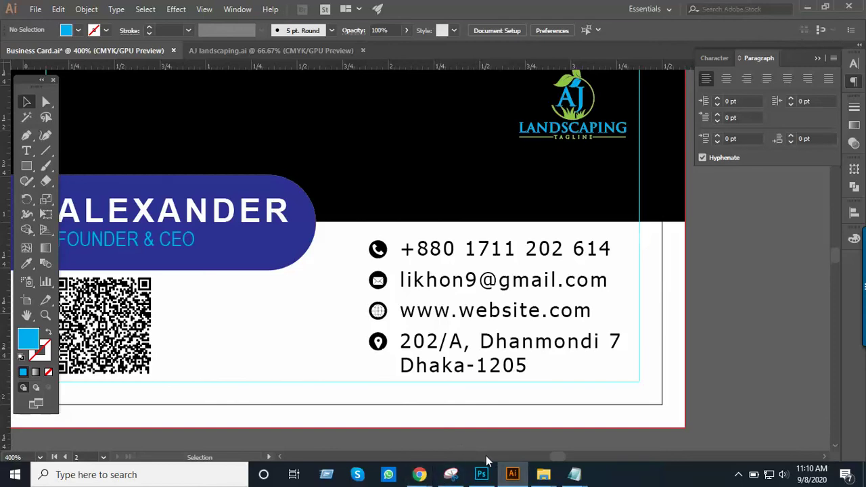
{"action": "scroll", "coordinate": [489, 411], "scroll_direction": "down", "scroll_amount": 1}
{"action": "mouse_move", "coordinate": [419, 475]}
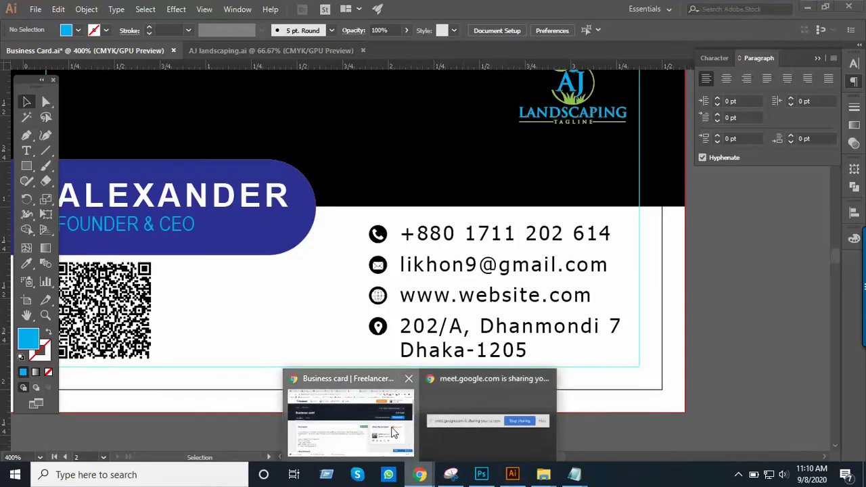
{"action": "left_click", "coordinate": [394, 433]}
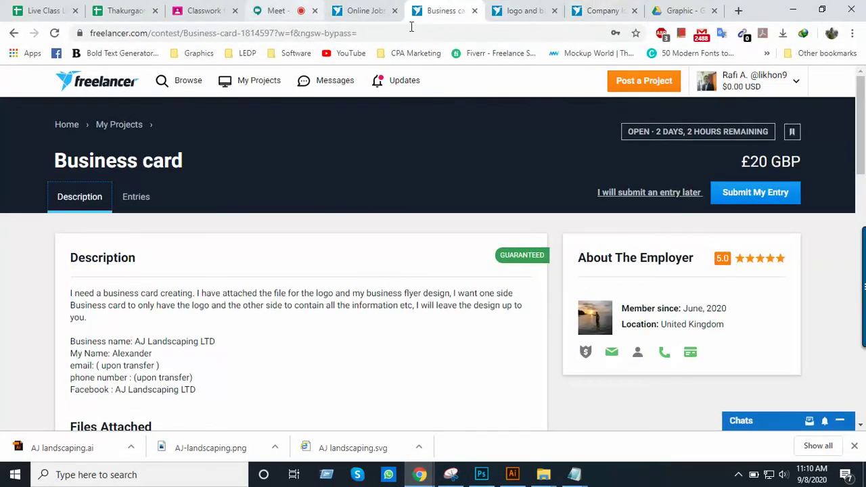
Close three unneeded browser tabs and load flaticon.com in a new tab
{"action": "left_click", "coordinate": [552, 12]}
{"action": "left_click", "coordinate": [554, 11]}
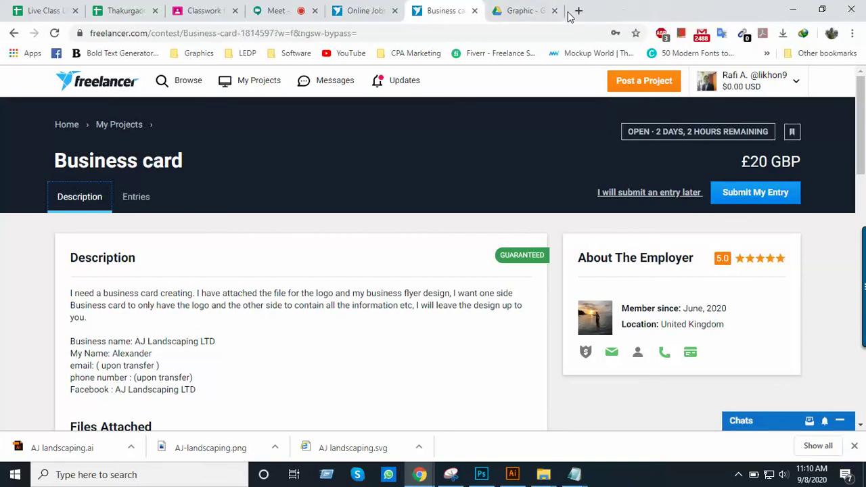
{"action": "left_click", "coordinate": [554, 10]}
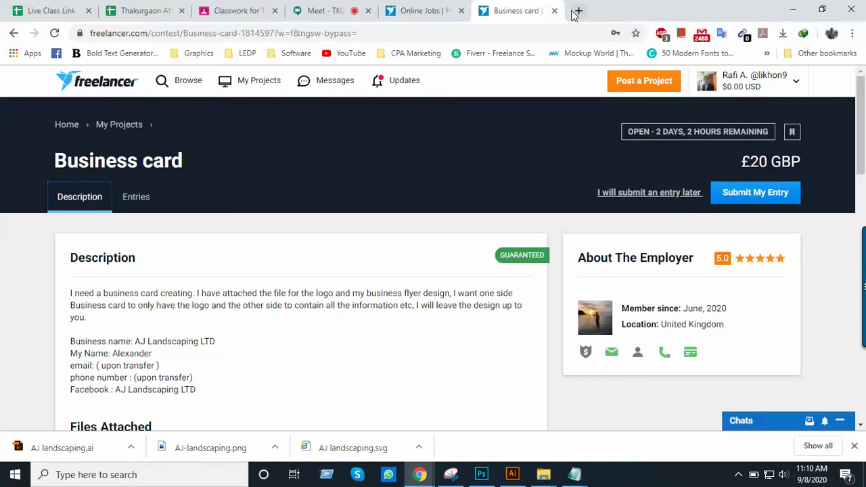
{"action": "left_click", "coordinate": [577, 10]}
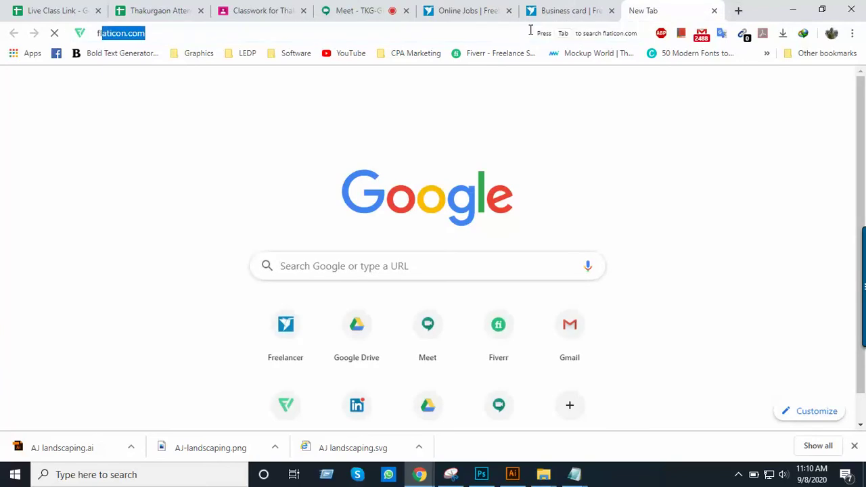
{"action": "type", "text": "fl"}
{"action": "key", "text": "Return"}
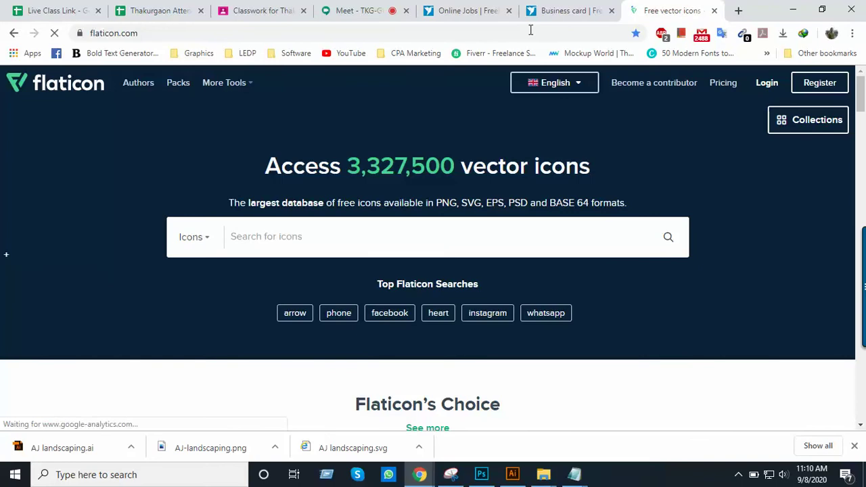
Search Flaticon for fb icons and open the Facebook Circular Logo icon
{"action": "key", "text": "Page_Down"}
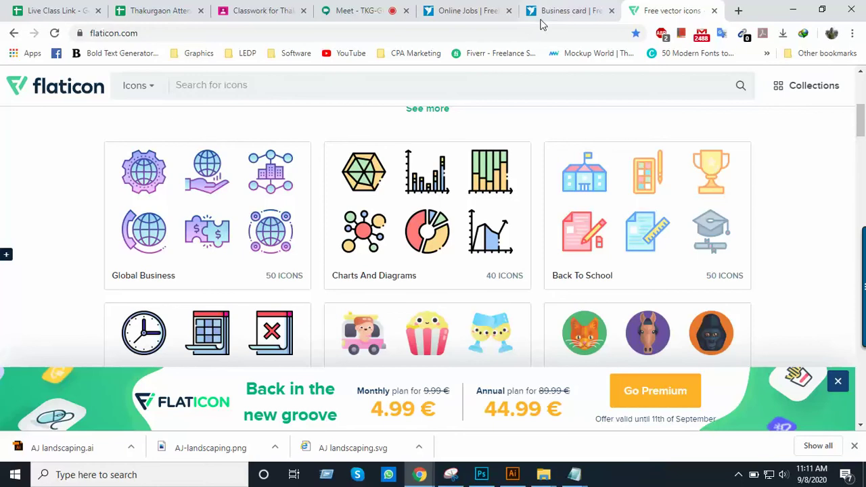
{"action": "scroll", "coordinate": [350, 128], "scroll_direction": "up", "scroll_amount": 1}
{"action": "left_click", "coordinate": [315, 88]}
{"action": "type", "text": "f"}
{"action": "key", "text": "Return"}
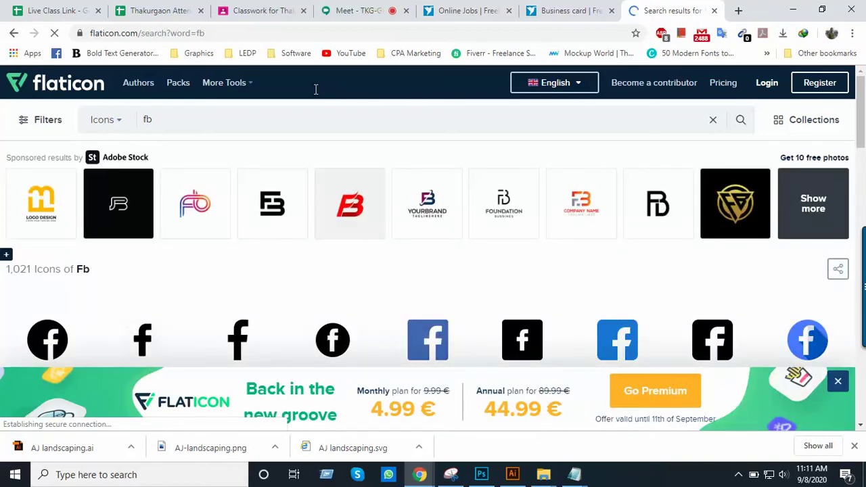
{"action": "scroll", "coordinate": [339, 206], "scroll_direction": "down", "scroll_amount": 3}
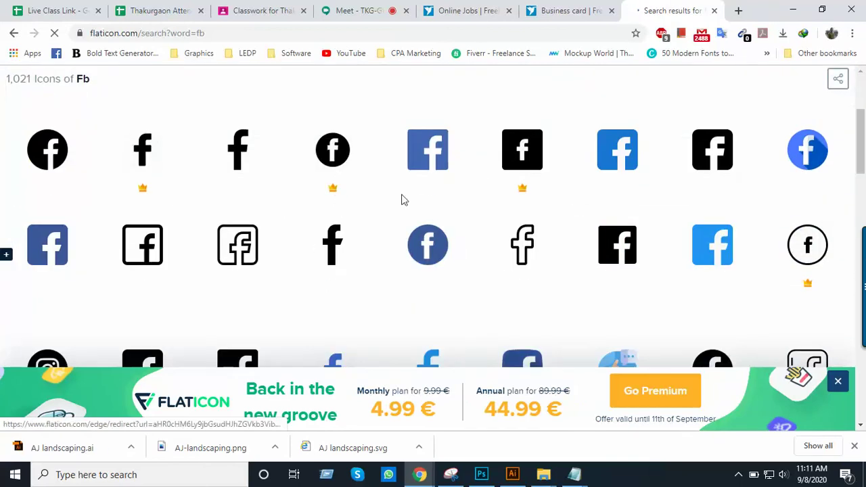
{"action": "scroll", "coordinate": [499, 210], "scroll_direction": "down", "scroll_amount": 1}
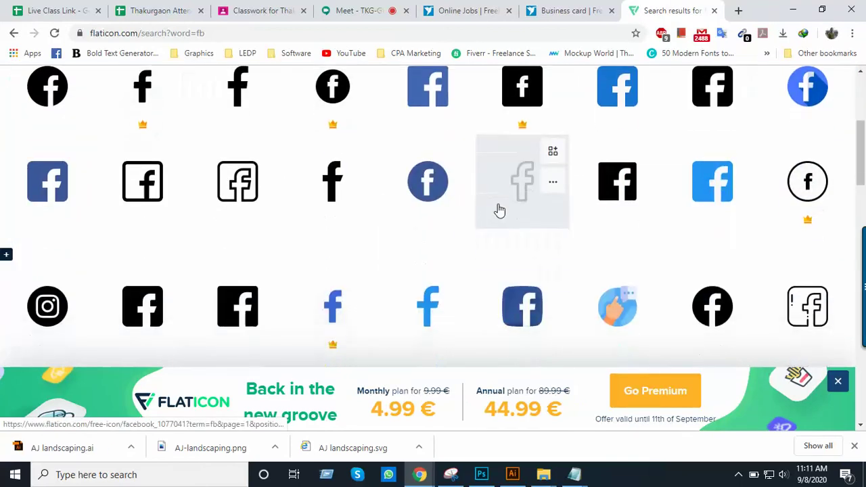
{"action": "scroll", "coordinate": [609, 238], "scroll_direction": "down", "scroll_amount": 1}
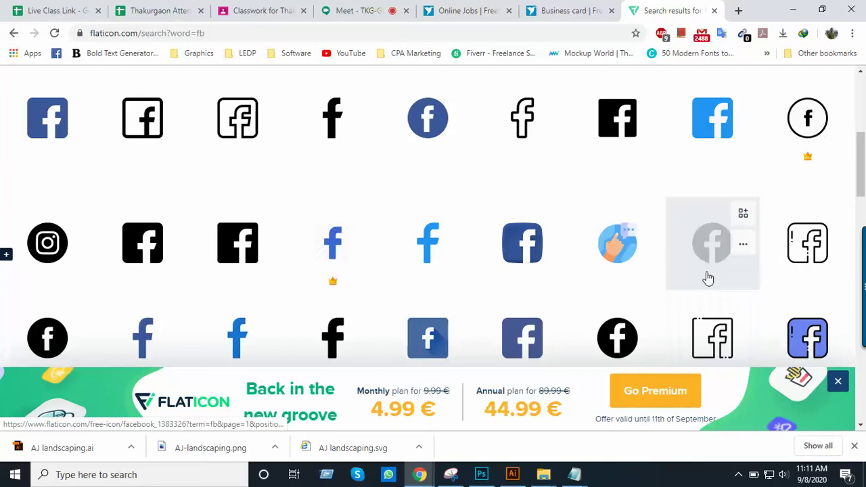
{"action": "left_click", "coordinate": [716, 248]}
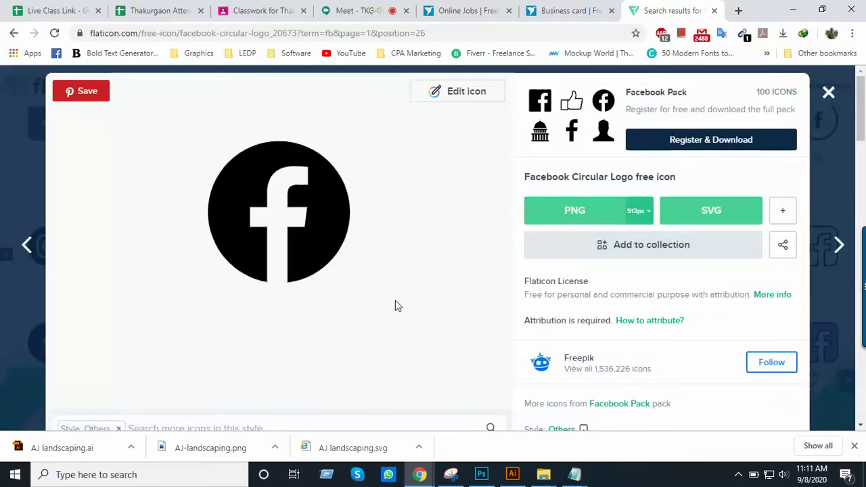
Download the Facebook Circular Logo icon as facebook.eps and show it in its folder
{"action": "left_click", "coordinate": [512, 474]}
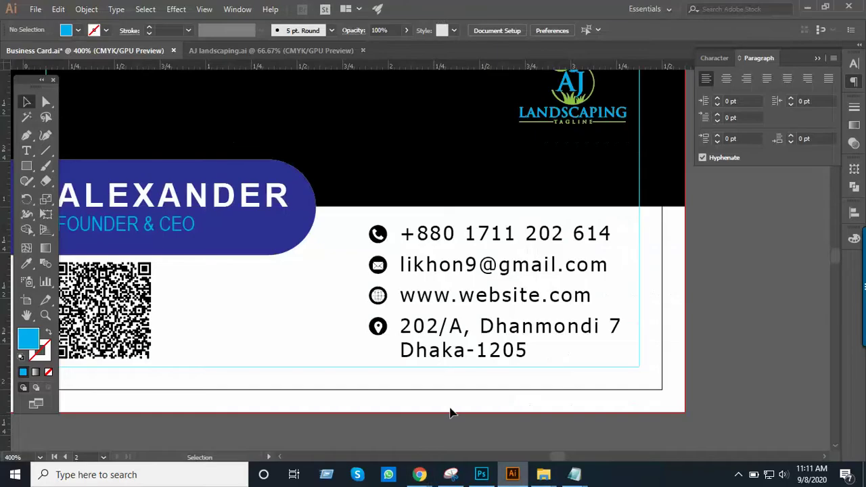
{"action": "key", "text": "alt+Tab"}
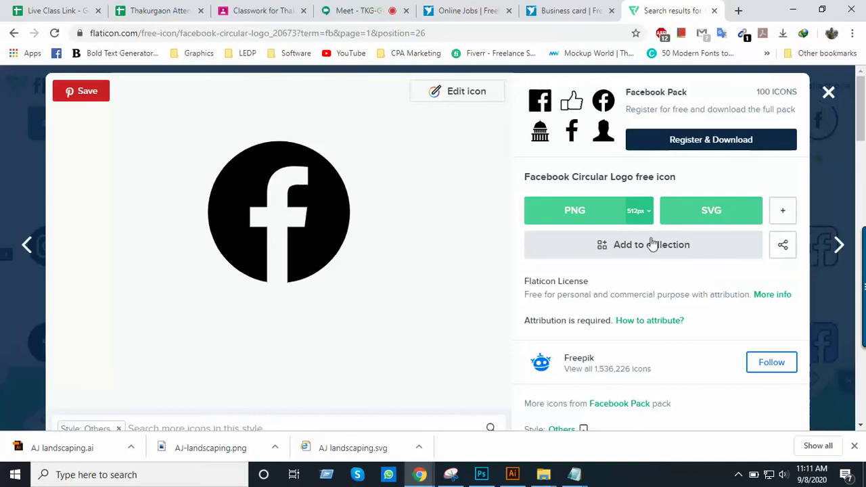
{"action": "key", "text": "Escape"}
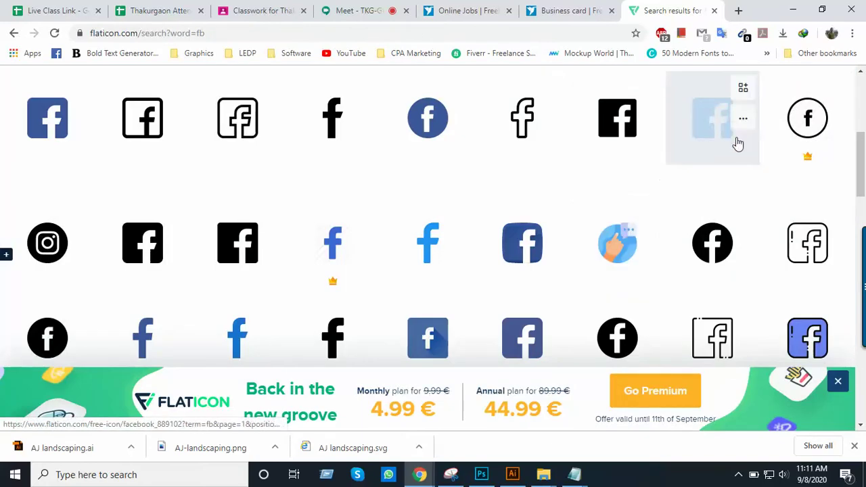
{"action": "left_click", "coordinate": [701, 250]}
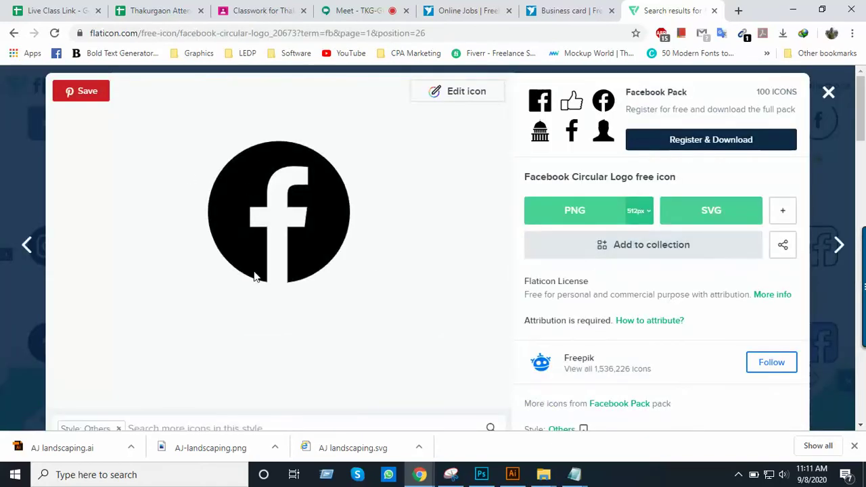
{"action": "left_click", "coordinate": [784, 215]}
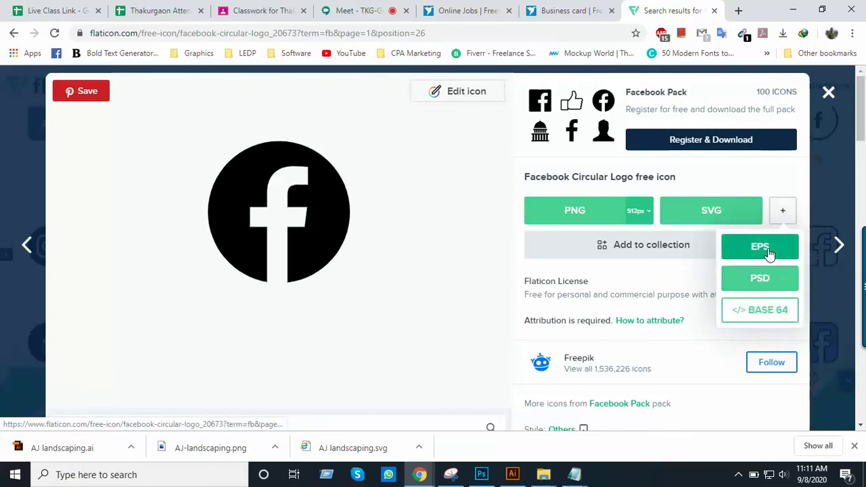
{"action": "left_click", "coordinate": [769, 252]}
{"action": "left_click", "coordinate": [592, 235]}
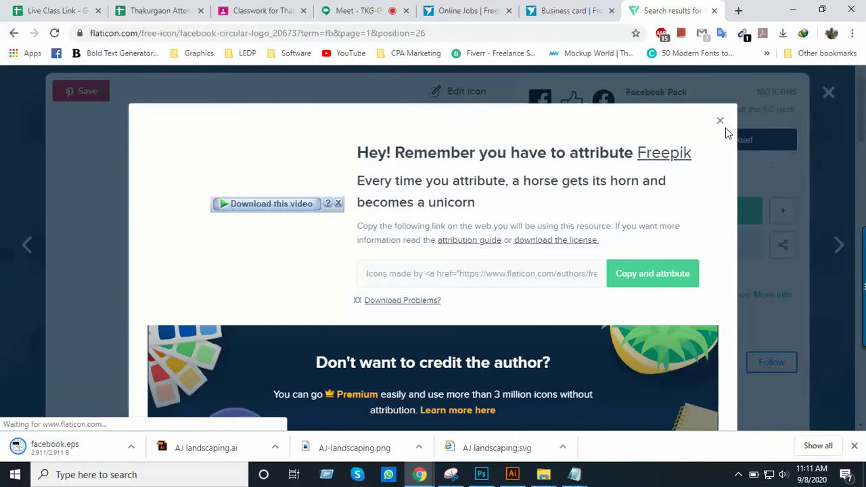
{"action": "left_click", "coordinate": [720, 120]}
{"action": "right_click", "coordinate": [93, 459]}
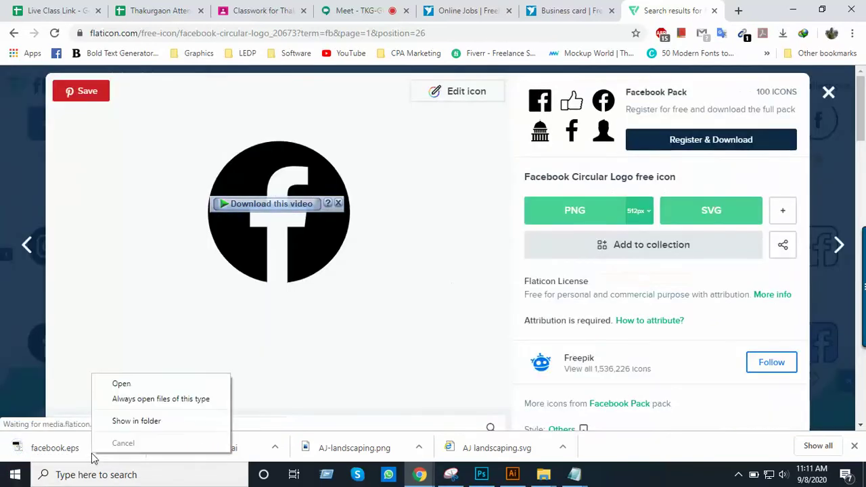
{"action": "left_click", "coordinate": [136, 420]}
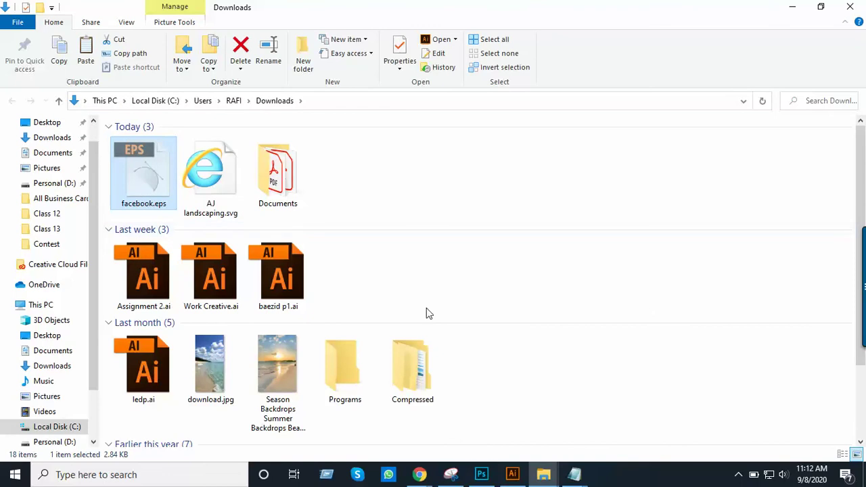
Paste facebook.eps into the Contest folder next to Business Card.ai
{"action": "left_click", "coordinate": [538, 481]}
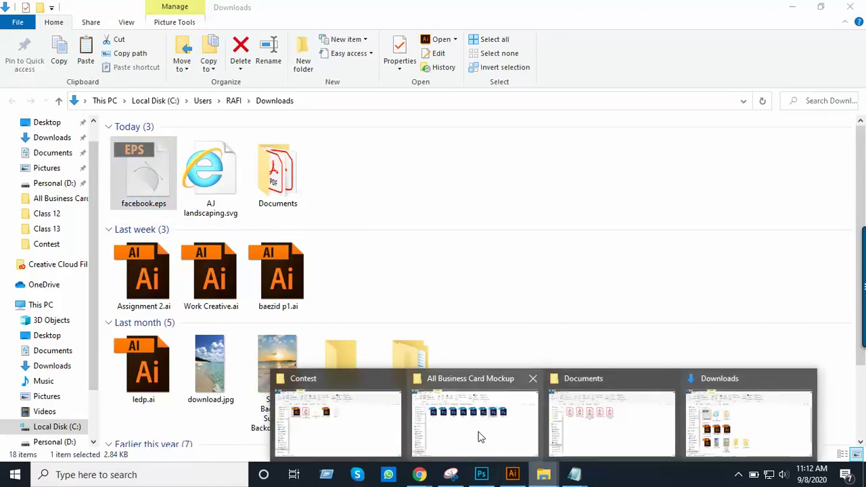
{"action": "left_click", "coordinate": [339, 418]}
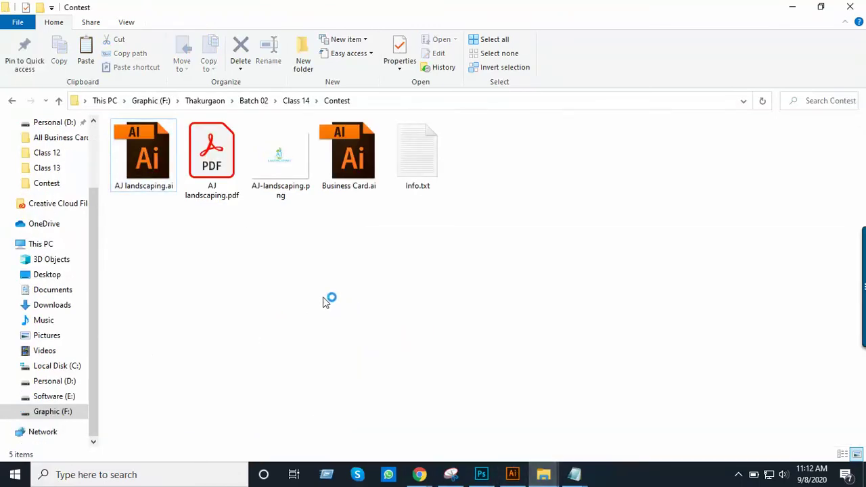
{"action": "key", "text": "ctrl+v"}
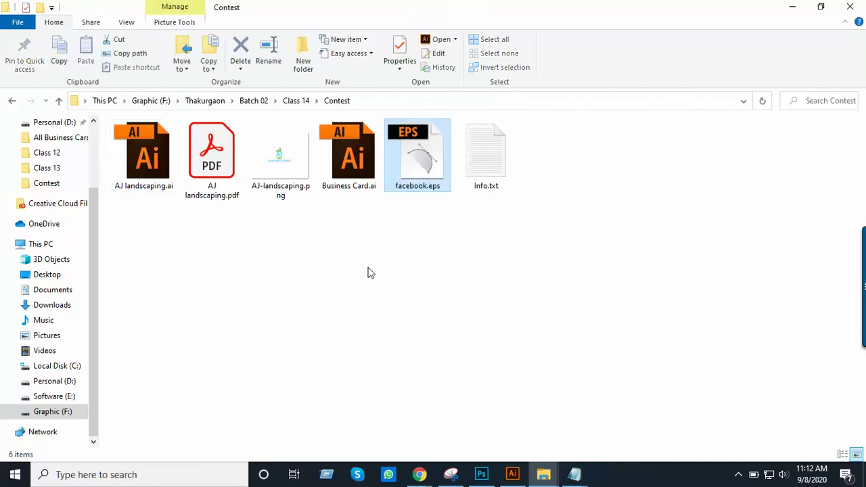
{"action": "key", "text": "alt+Tab"}
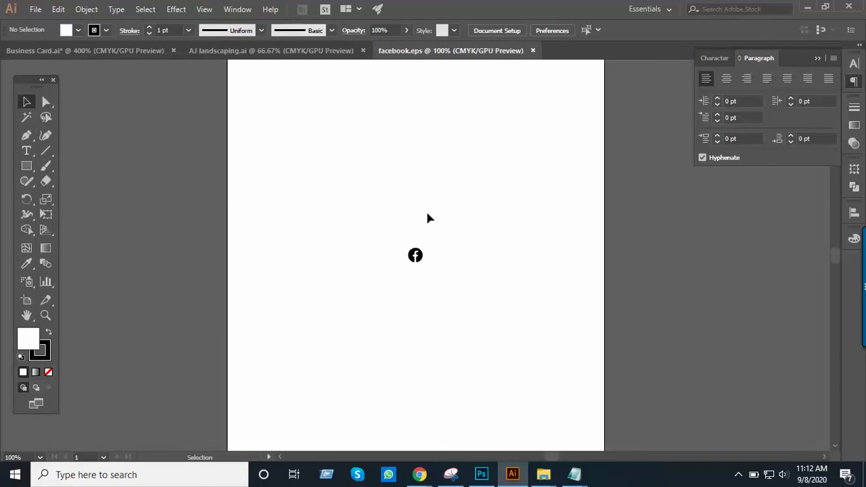
Zoom in on the facebook.eps icon and select it all, then return to Business Card.ai's contact area
{"action": "key", "text": "ctrl+space"}
{"action": "left_click", "coordinate": [426, 241]}
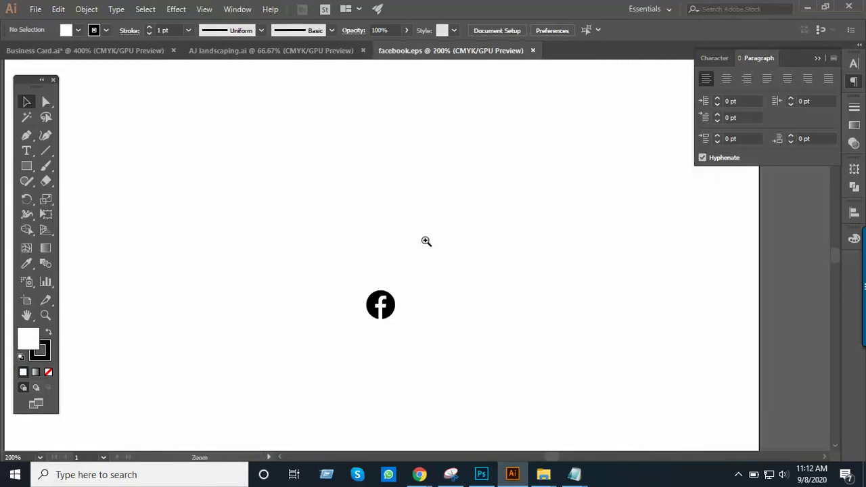
{"action": "left_click", "coordinate": [426, 242]}
{"action": "left_click_drag", "start_coordinate": [404, 271], "coordinate": [479, 230]}
{"action": "key", "text": "ctrl+a"}
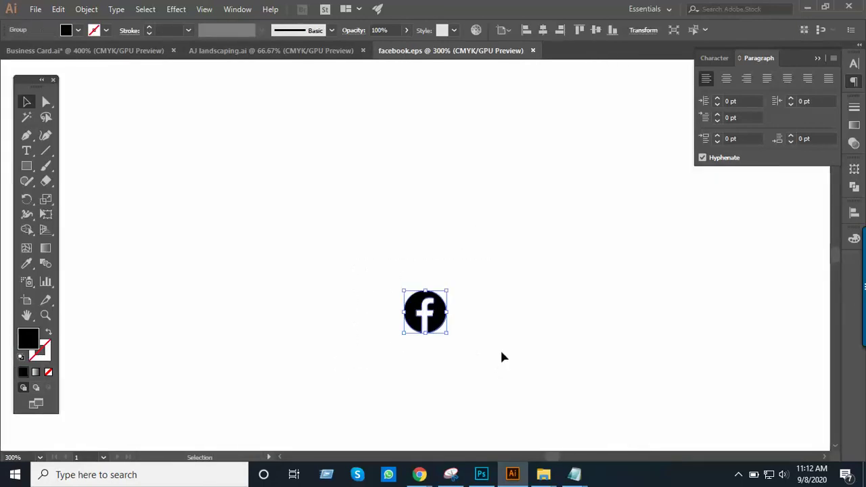
{"action": "left_click", "coordinate": [501, 353]}
{"action": "left_click", "coordinate": [85, 50]}
{"action": "left_click", "coordinate": [471, 203], "text": "ctrl"}
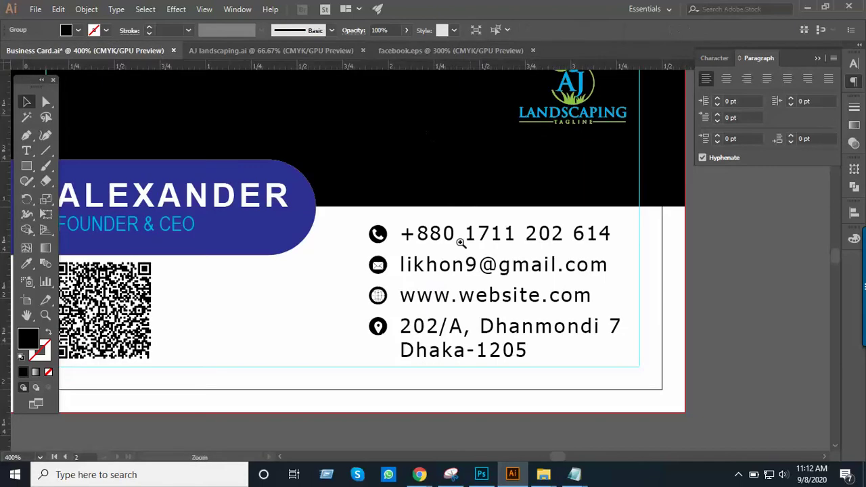
{"action": "left_click", "coordinate": [466, 265], "text": "ctrl"}
Paste the Facebook icon into the card, move it off the email line and ungroup it
{"action": "left_click_drag", "start_coordinate": [338, 311], "coordinate": [520, 210]}
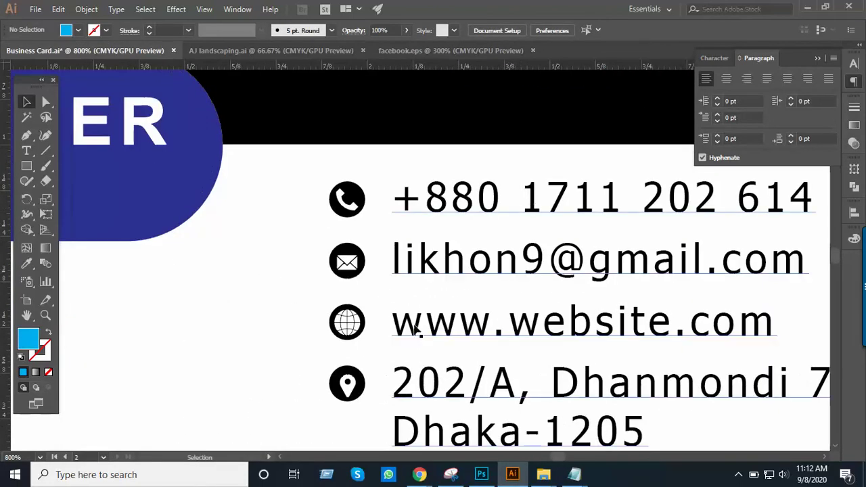
{"action": "key", "text": "ctrl+v"}
{"action": "left_click_drag", "start_coordinate": [433, 301], "coordinate": [227, 373]}
{"action": "left_click", "coordinate": [235, 380], "text": "ctrl"}
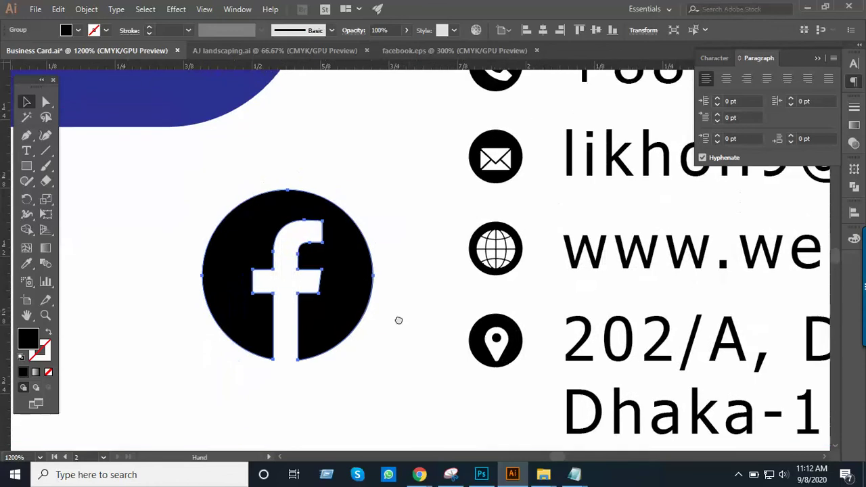
{"action": "left_click", "coordinate": [491, 268]}
{"action": "left_click", "coordinate": [325, 295]}
{"action": "right_click", "coordinate": [322, 290]}
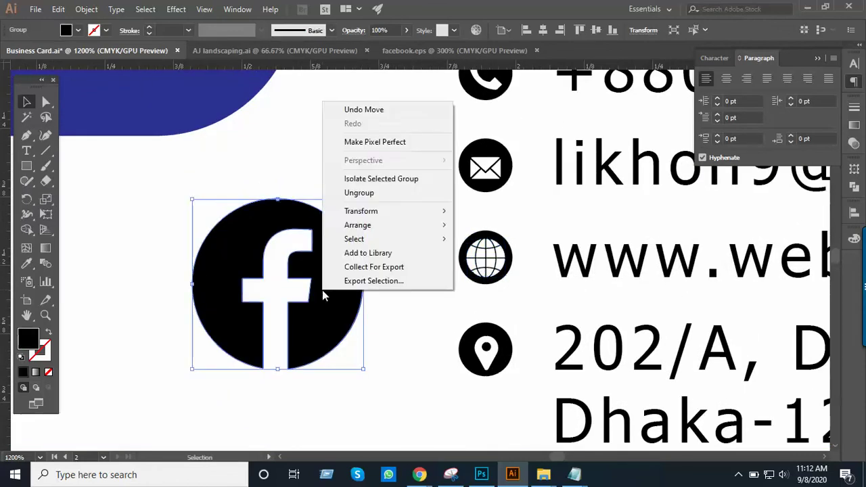
{"action": "left_click", "coordinate": [373, 198]}
{"action": "left_click", "coordinate": [382, 223]}
Reposition the Facebook icon and release its compound path
{"action": "left_click_drag", "start_coordinate": [350, 274], "coordinate": [313, 338]}
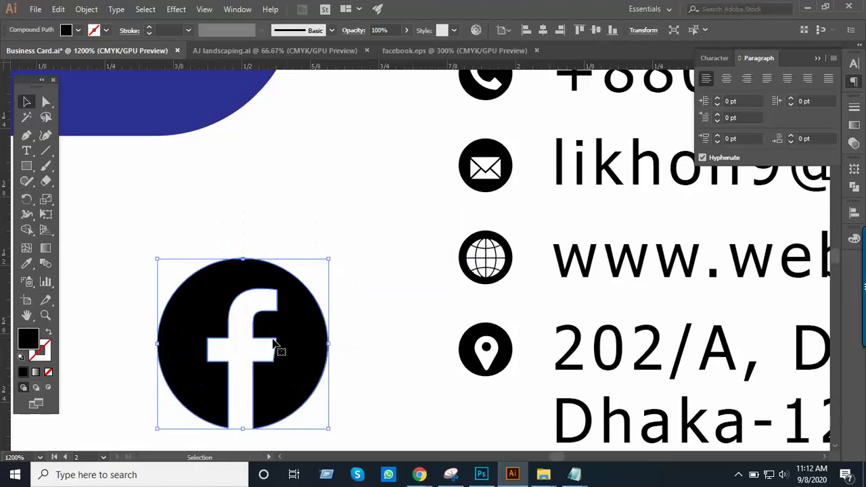
{"action": "left_click", "coordinate": [391, 279]}
{"action": "left_click_drag", "start_coordinate": [259, 345], "coordinate": [301, 301]}
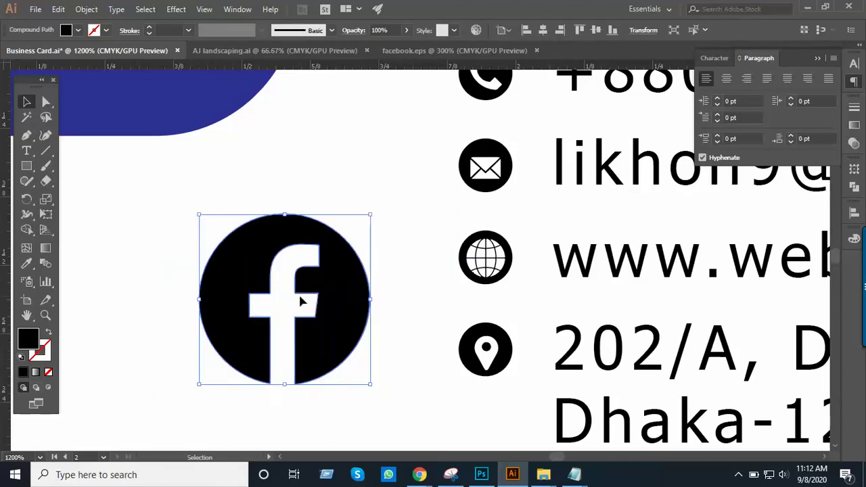
{"action": "right_click", "coordinate": [301, 301]}
{"action": "left_click", "coordinate": [311, 194]}
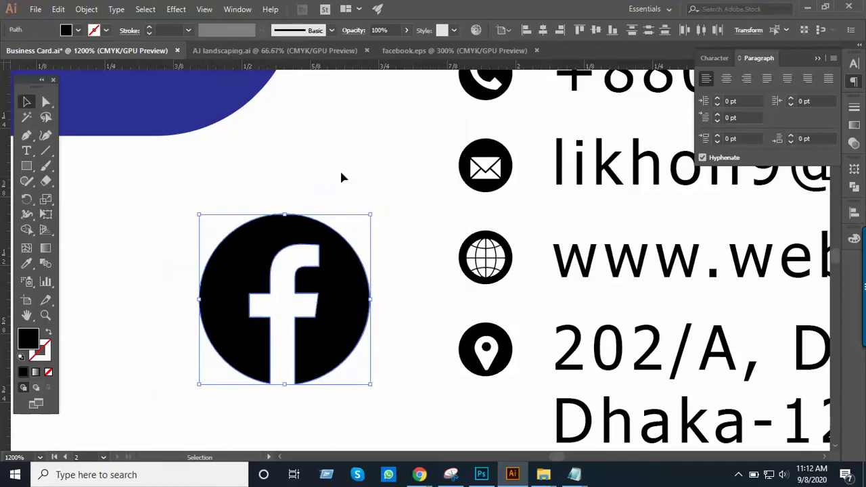
{"action": "left_click", "coordinate": [342, 178]}
{"action": "left_click", "coordinate": [232, 358]}
{"action": "left_click_drag", "start_coordinate": [267, 343], "coordinate": [301, 301]}
{"action": "left_click", "coordinate": [313, 283]}
{"action": "left_click", "coordinate": [386, 205]}
{"action": "left_click", "coordinate": [309, 255]}
{"action": "right_click", "coordinate": [313, 261]}
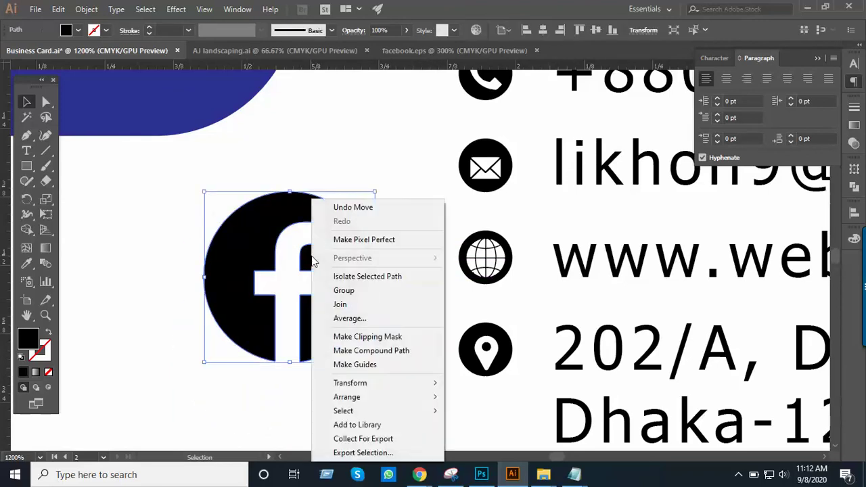
{"action": "left_click", "coordinate": [296, 397]}
Undo stray moves and park the Facebook circle in the empty area left of the contact icons
{"action": "key", "text": "a"}
{"action": "mouse_move", "coordinate": [329, 335]}
{"action": "left_mouse_down"}
{"action": "mouse_move", "coordinate": [300, 393]}
{"action": "mouse_move", "coordinate": [342, 343]}
{"action": "left_mouse_up"}
{"action": "key", "text": "ctrl+z"}
{"action": "key", "text": "ctrl+z"}
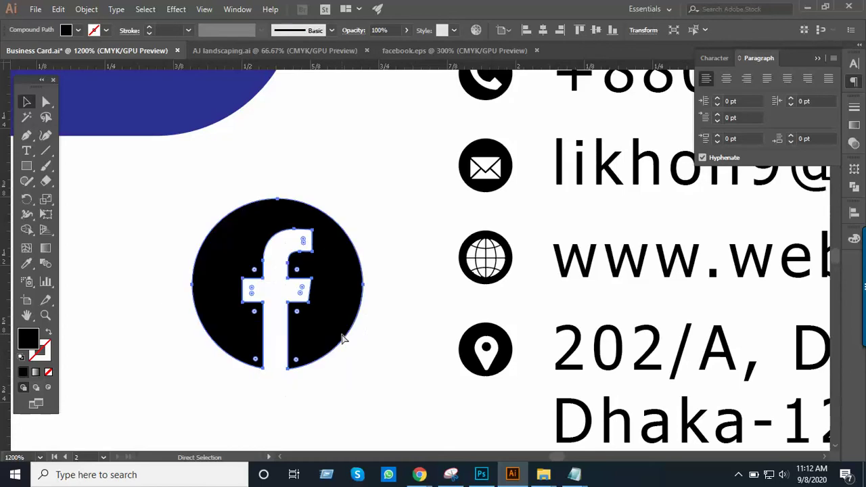
{"action": "key", "text": "ctrl+z"}
{"action": "key", "text": "v"}
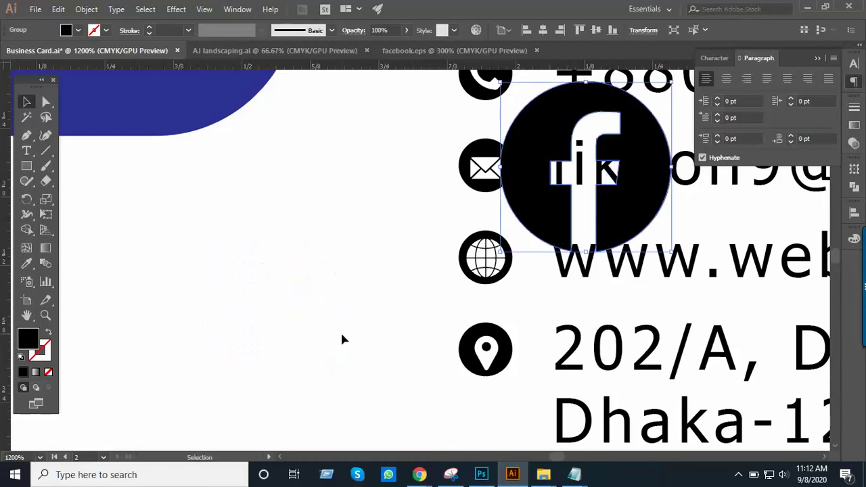
{"action": "left_click_drag", "start_coordinate": [539, 151], "coordinate": [278, 256]}
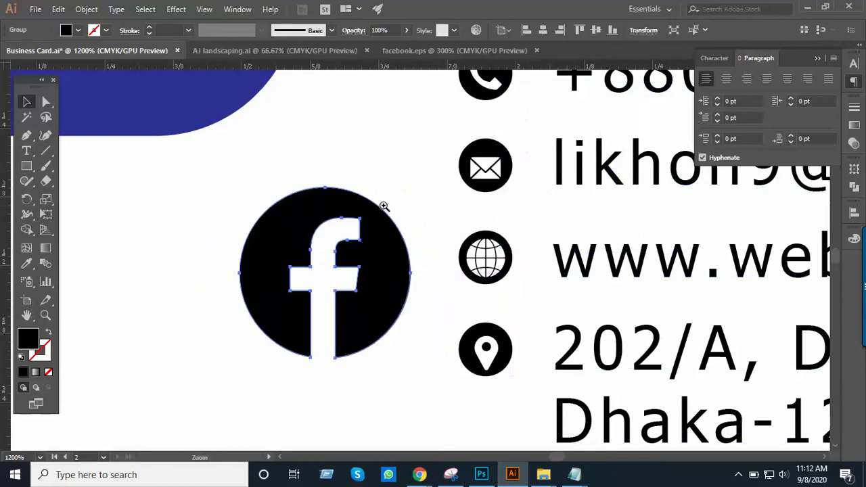
{"action": "left_click", "coordinate": [400, 212]}
{"action": "left_click", "coordinate": [400, 211]}
{"action": "left_click_drag", "start_coordinate": [402, 212], "coordinate": [244, 112]}
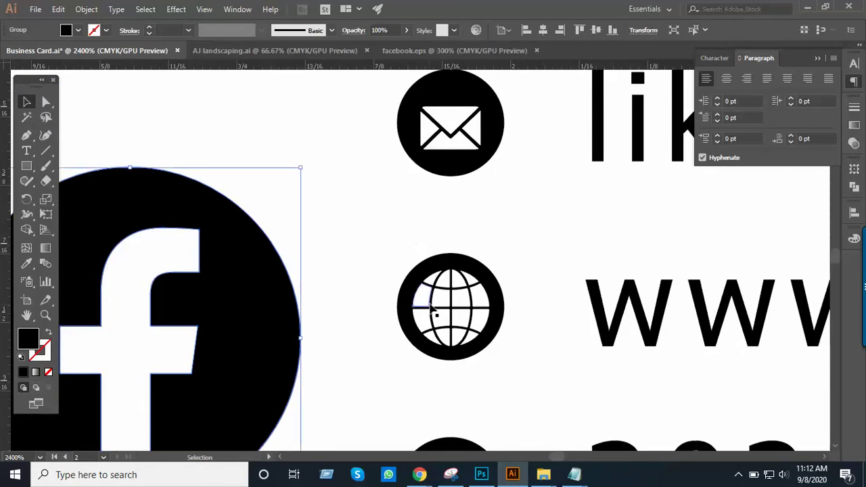
Delete the website globe, then shrink the Facebook icon onto its black circle and bring it to front
{"action": "left_click", "coordinate": [458, 301]}
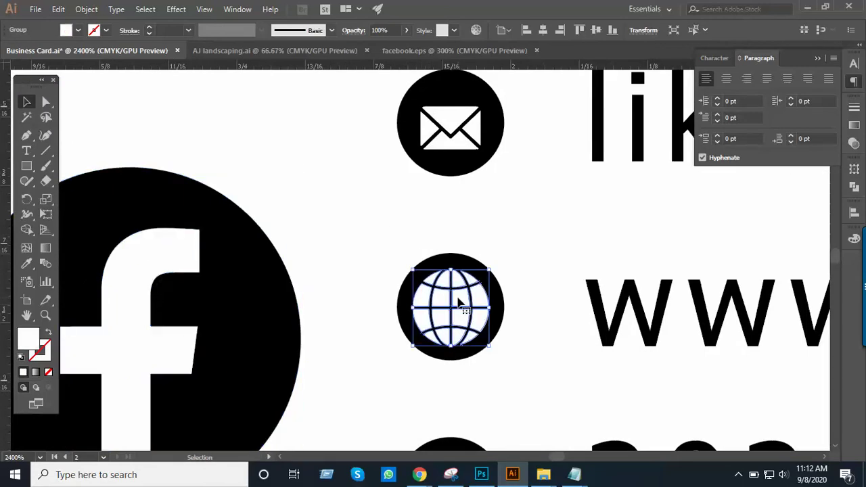
{"action": "key", "text": "Delete"}
{"action": "left_click", "coordinate": [458, 303]}
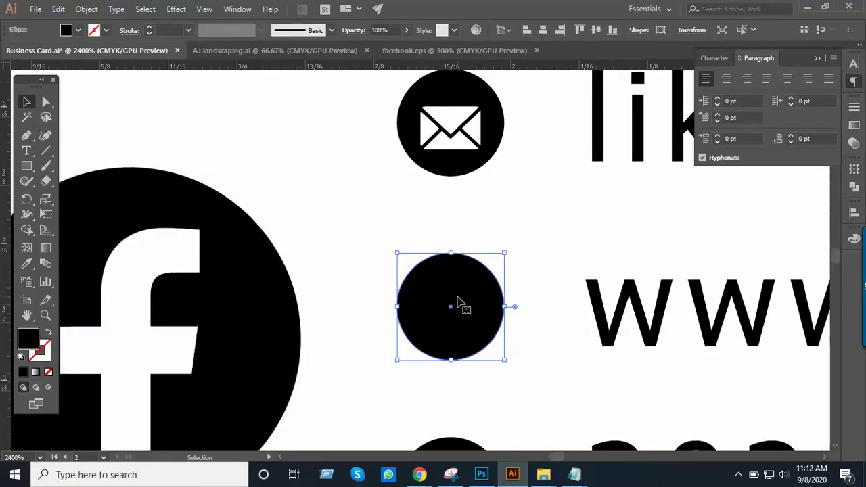
{"action": "left_click", "coordinate": [342, 265]}
{"action": "left_click", "coordinate": [247, 296]}
{"action": "left_click_drag", "start_coordinate": [290, 274], "coordinate": [375, 228]}
{"action": "left_click_drag", "start_coordinate": [382, 125], "coordinate": [274, 234]}
{"action": "left_click_drag", "start_coordinate": [236, 289], "coordinate": [547, 270]}
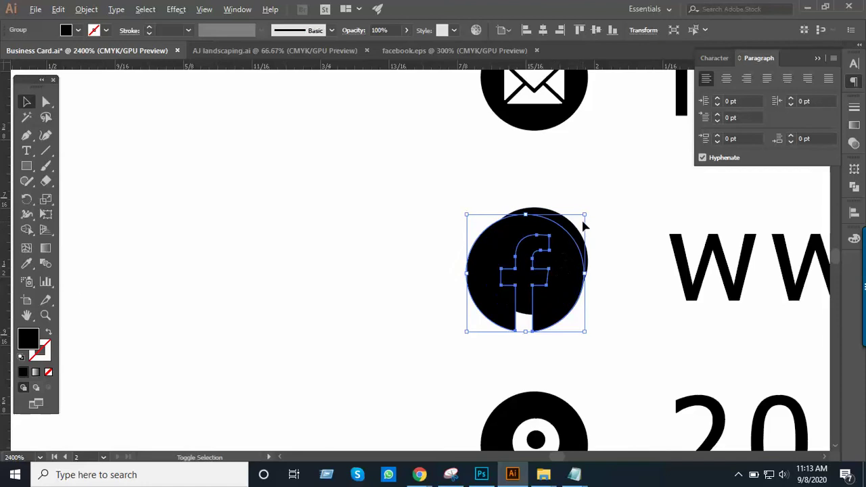
{"action": "left_click_drag", "start_coordinate": [585, 218], "coordinate": [554, 254]}
{"action": "right_click", "coordinate": [553, 254]}
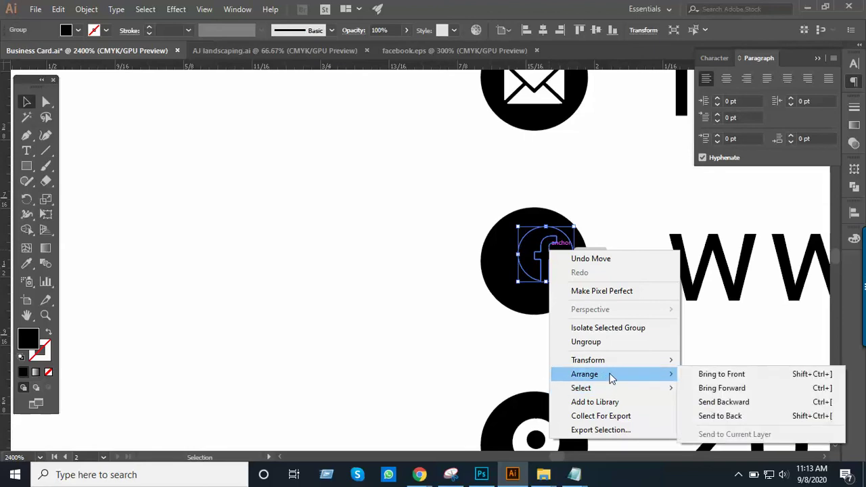
{"action": "left_click", "coordinate": [734, 374]}
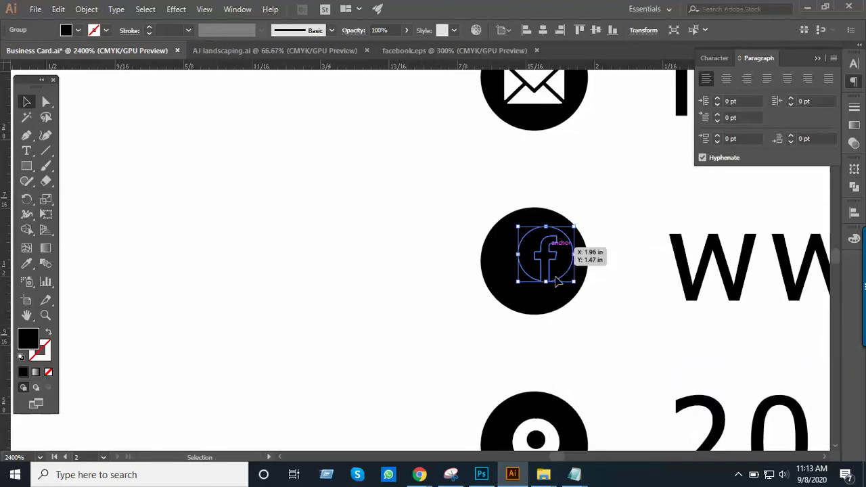
Resize the f icon to match the black circle and centre it exactly over it
{"action": "key", "text": "ctrl+equal"}
{"action": "left_click_drag", "start_coordinate": [412, 248], "coordinate": [428, 235]}
{"action": "key", "text": "ctrl+z"}
{"action": "left_click", "coordinate": [500, 247]}
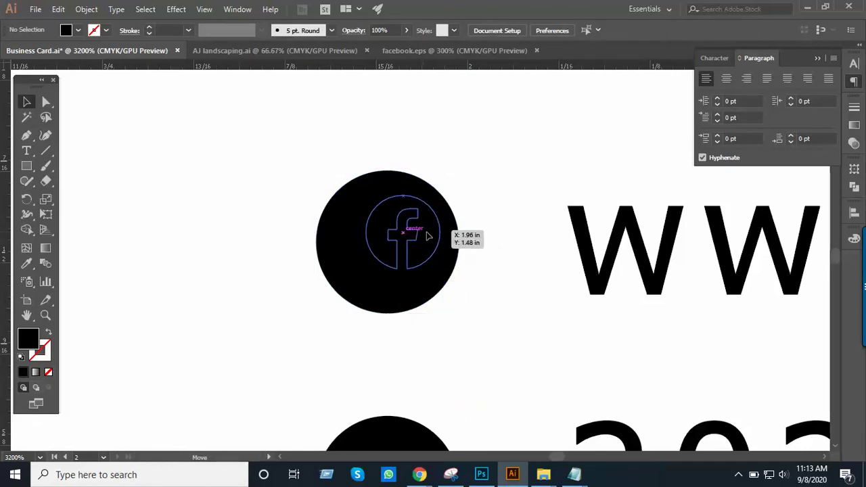
{"action": "left_click", "coordinate": [427, 235]}
{"action": "left_click_drag", "start_coordinate": [366, 270], "coordinate": [338, 310]}
{"action": "left_click_drag", "start_coordinate": [420, 271], "coordinate": [410, 274]}
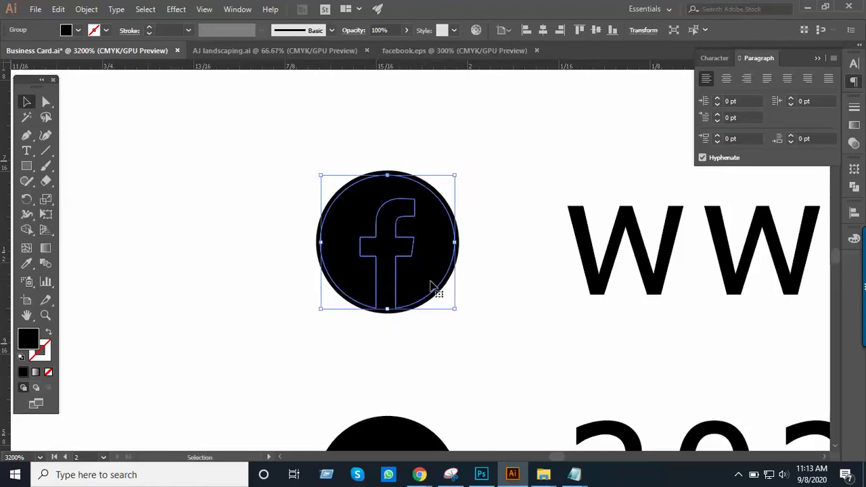
{"action": "left_click", "coordinate": [494, 306]}
Delete the black placeholder circle behind the Facebook icon
{"action": "left_click", "coordinate": [459, 258]}
{"action": "key", "text": "Delete"}
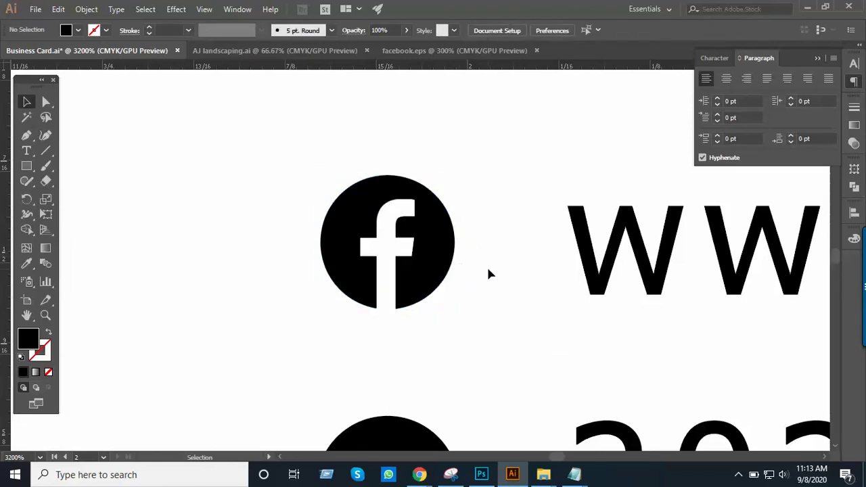
{"action": "scroll", "coordinate": [462, 255], "scroll_direction": "down", "scroll_amount": 4}
{"action": "scroll", "coordinate": [388, 323], "scroll_direction": "down", "scroll_amount": 3}
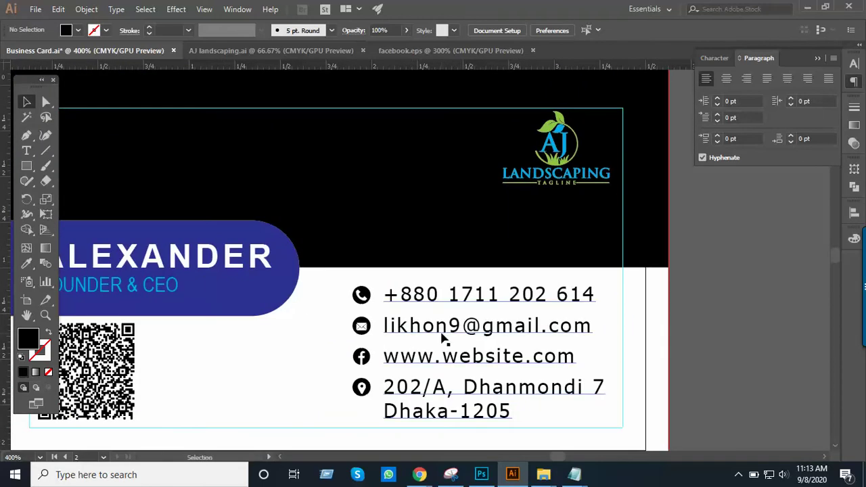
{"action": "key", "text": "alt+Tab"}
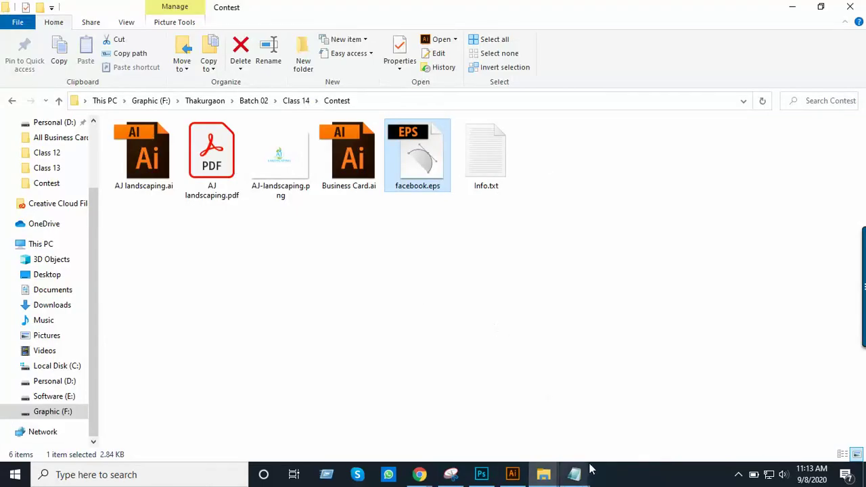
Select 'AJ Landscaping LTD' on the Facebook line of Info.txt, then return to Illustrator
{"action": "mouse_move", "coordinate": [574, 474]}
{"action": "left_click", "coordinate": [605, 394]}
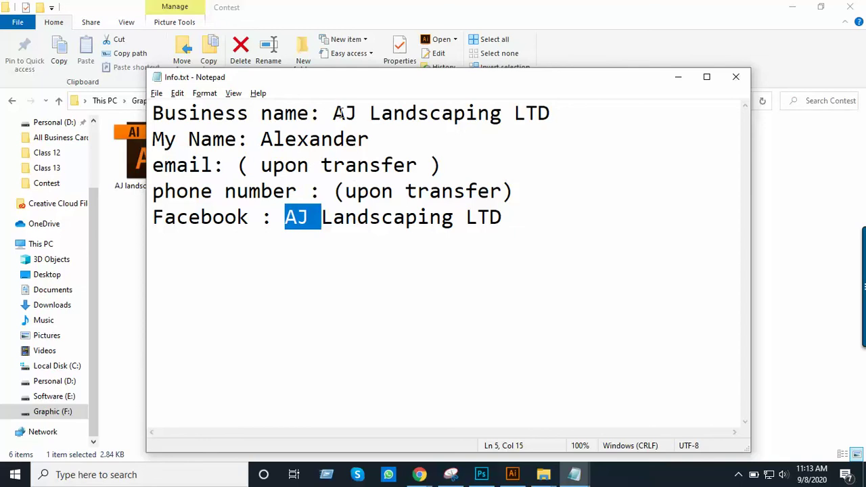
{"action": "left_click_drag", "start_coordinate": [337, 113], "coordinate": [554, 101]}
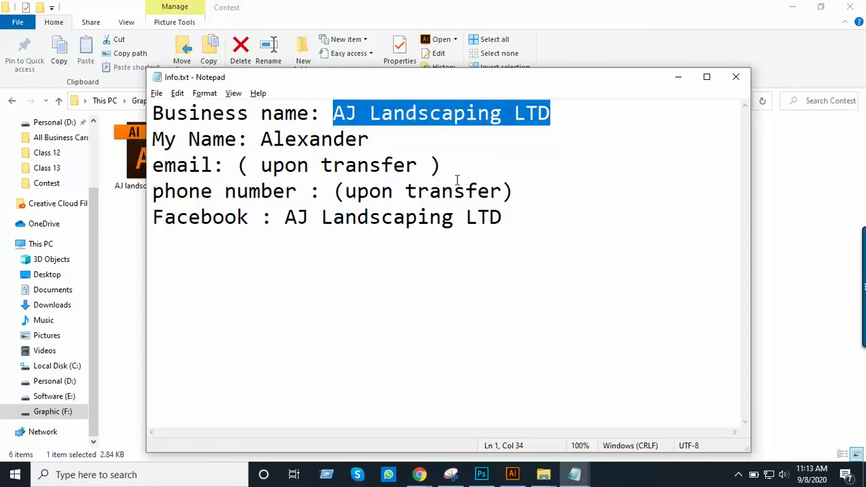
{"action": "left_click", "coordinate": [477, 162]}
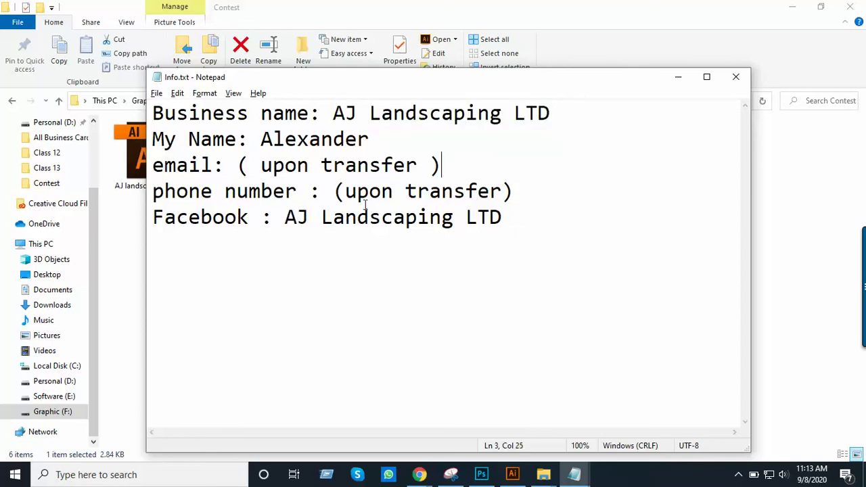
{"action": "left_click_drag", "start_coordinate": [287, 218], "coordinate": [509, 219]}
{"action": "key", "text": "ctrl+c"}
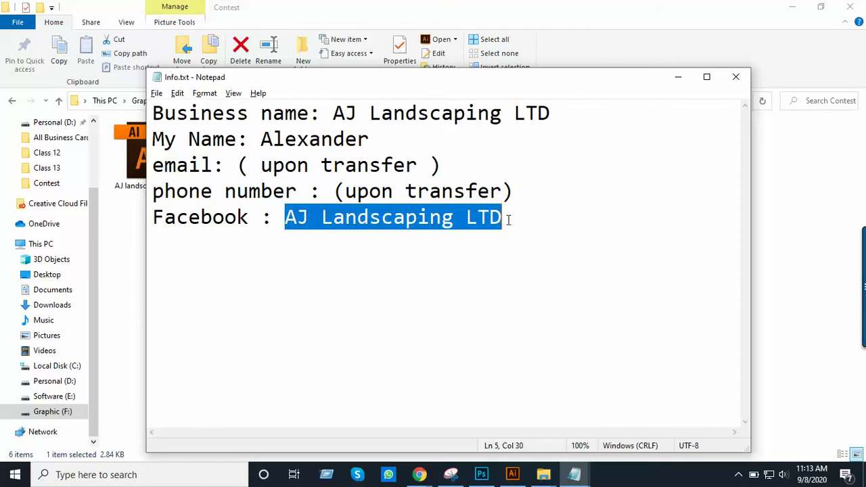
{"action": "key", "text": "alt+Tab"}
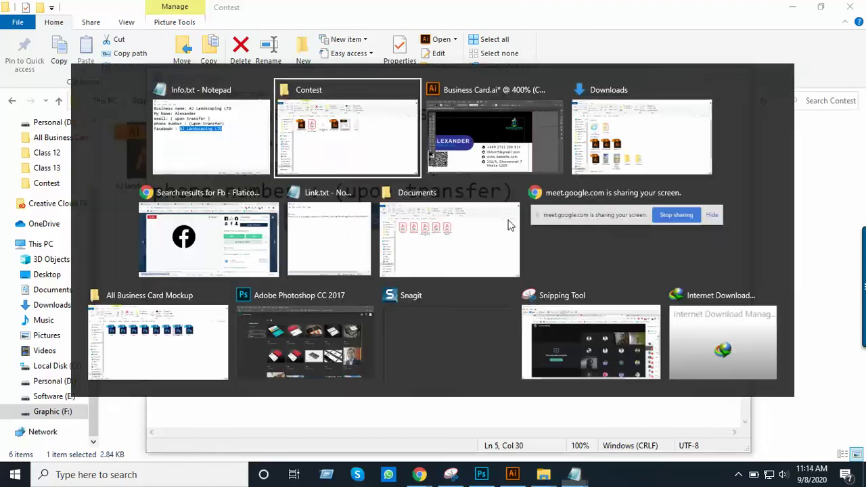
{"action": "key", "text": "Tab"}
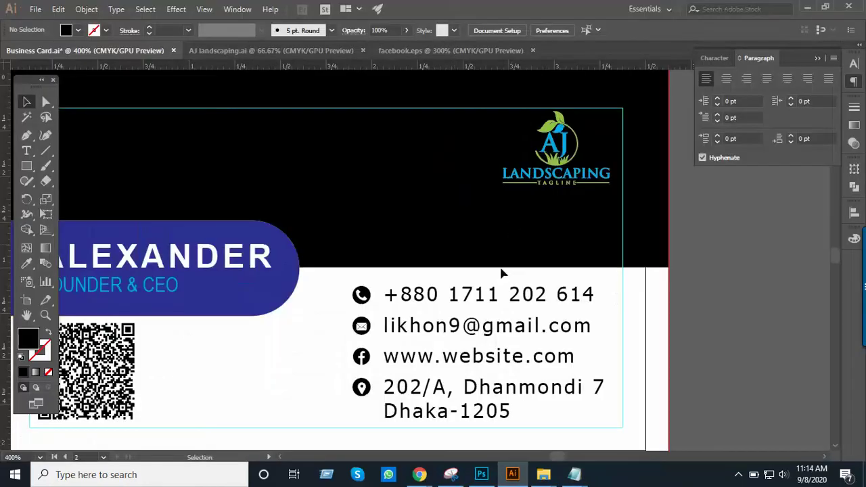
{"action": "scroll", "coordinate": [488, 290], "scroll_direction": "down", "scroll_amount": 1}
{"action": "scroll", "coordinate": [476, 299], "scroll_direction": "up", "scroll_amount": 1}
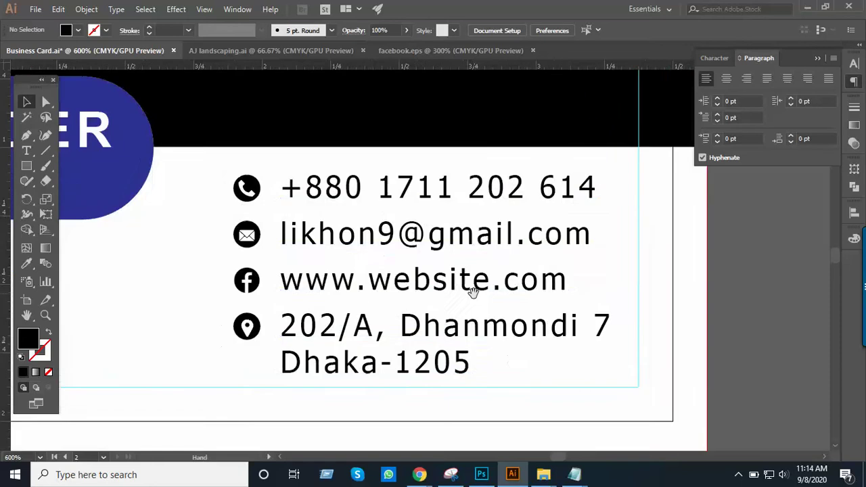
{"action": "left_click", "coordinate": [475, 318]}
{"action": "triple_click", "coordinate": [438, 280]}
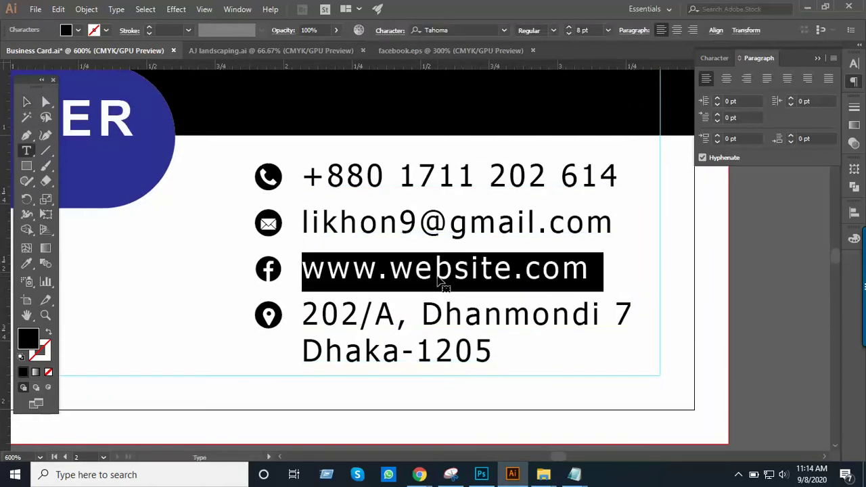
{"action": "key", "text": "ctrl+v"}
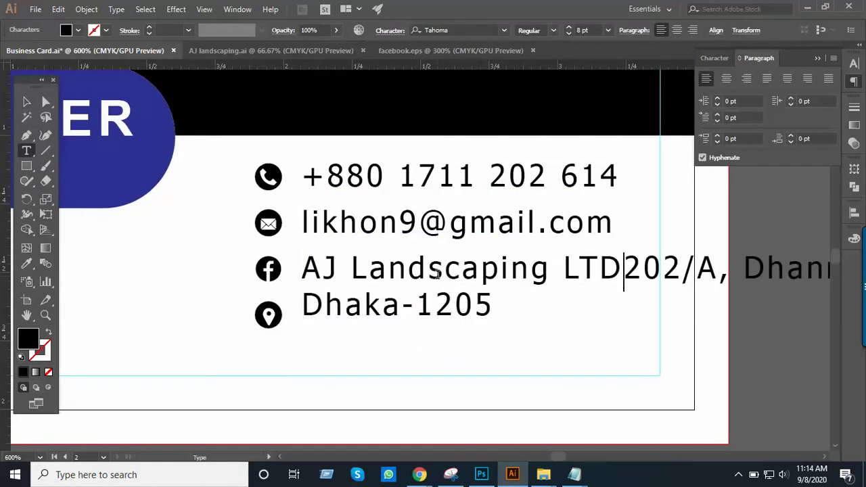
{"action": "key", "text": "Return"}
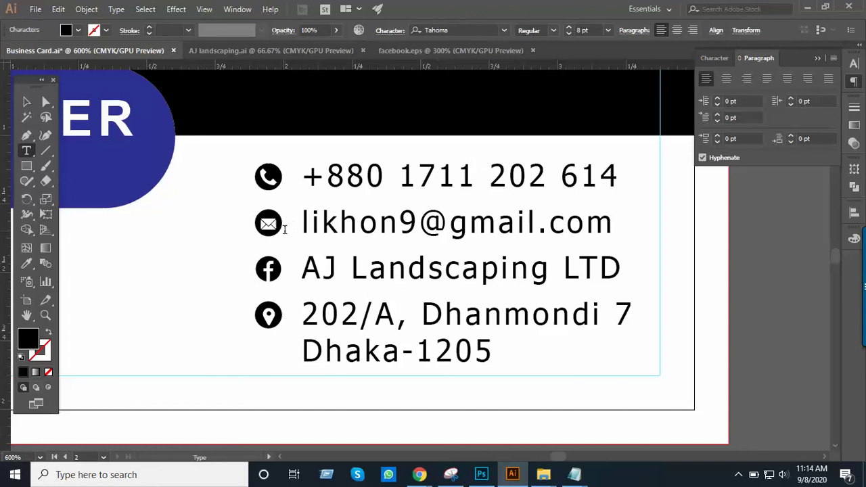
{"action": "left_click", "coordinate": [27, 101]}
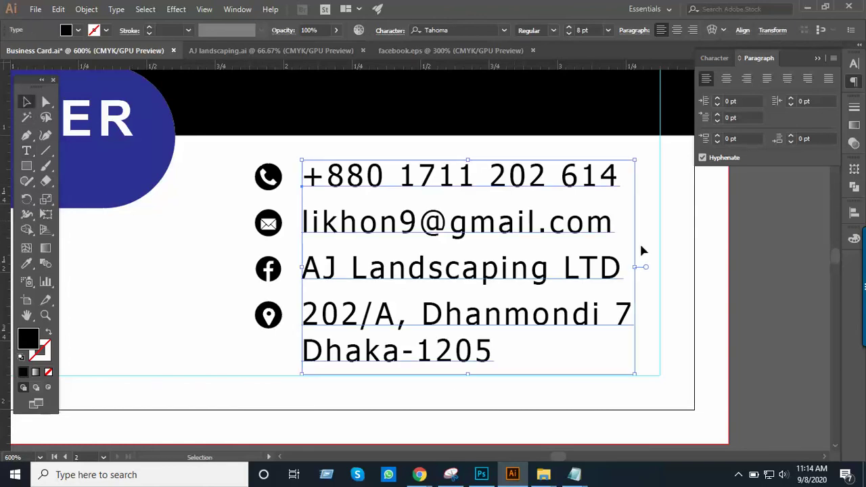
{"action": "left_click", "coordinate": [763, 286]}
Zoom out and center the whole business card in the view
{"action": "key", "text": "ctrl+minus"}
{"action": "left_click_drag", "start_coordinate": [475, 231], "coordinate": [602, 281]}
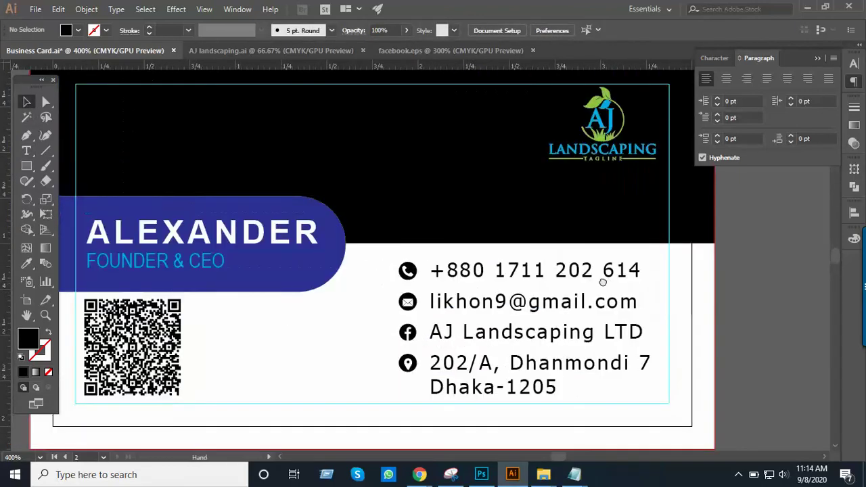
{"action": "key", "text": "ctrl+plus"}
{"action": "left_click_drag", "start_coordinate": [480, 264], "coordinate": [466, 216]}
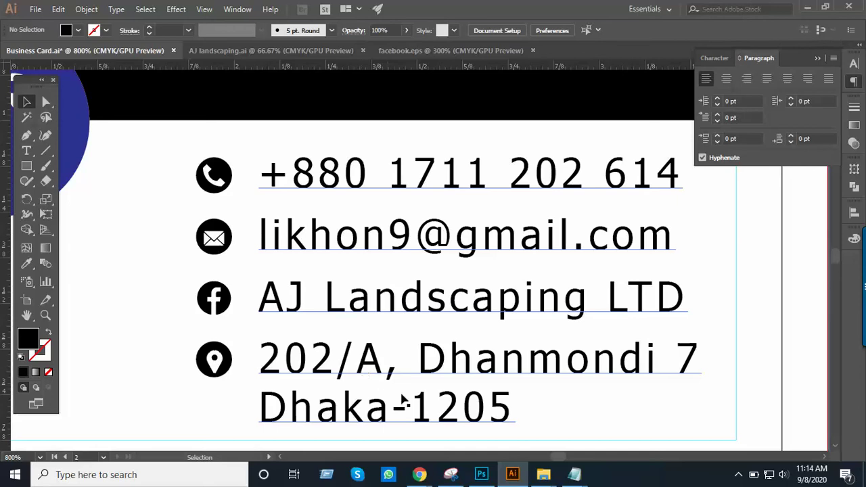
{"action": "scroll", "coordinate": [437, 392], "scroll_direction": "down", "scroll_amount": 2}
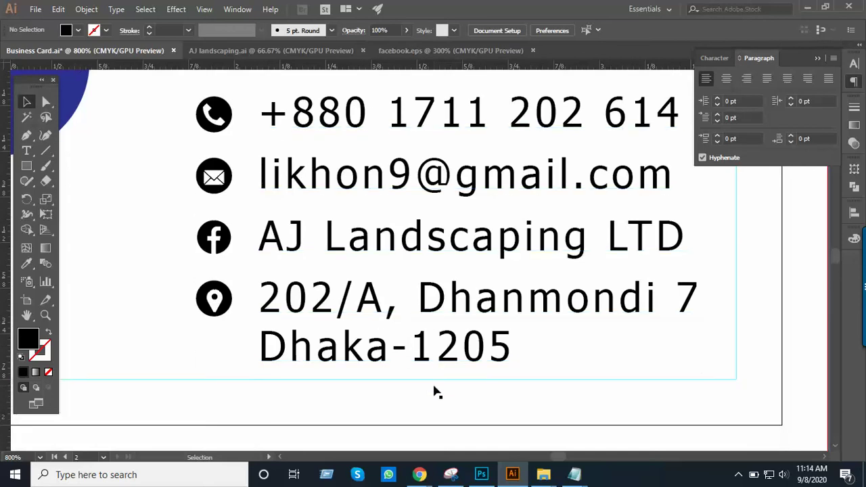
{"action": "scroll", "coordinate": [436, 393], "scroll_direction": "down", "scroll_amount": 2}
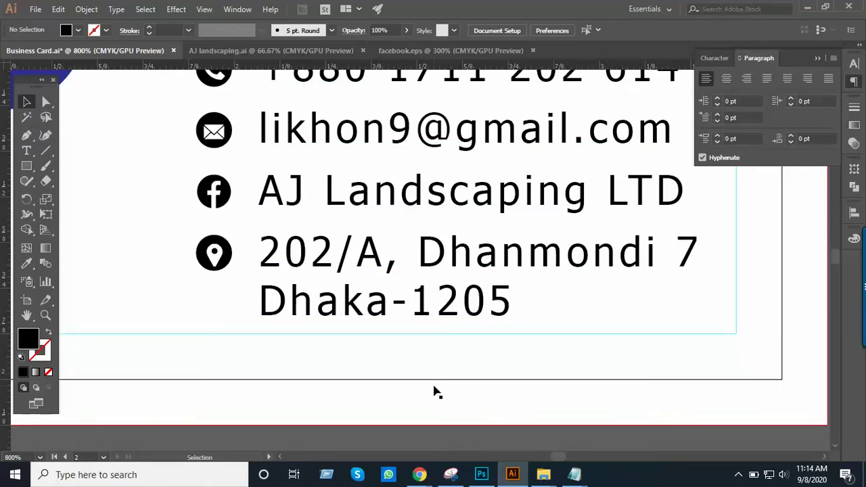
{"action": "scroll", "coordinate": [437, 393], "scroll_direction": "up", "scroll_amount": 1}
{"action": "key", "text": "space"}
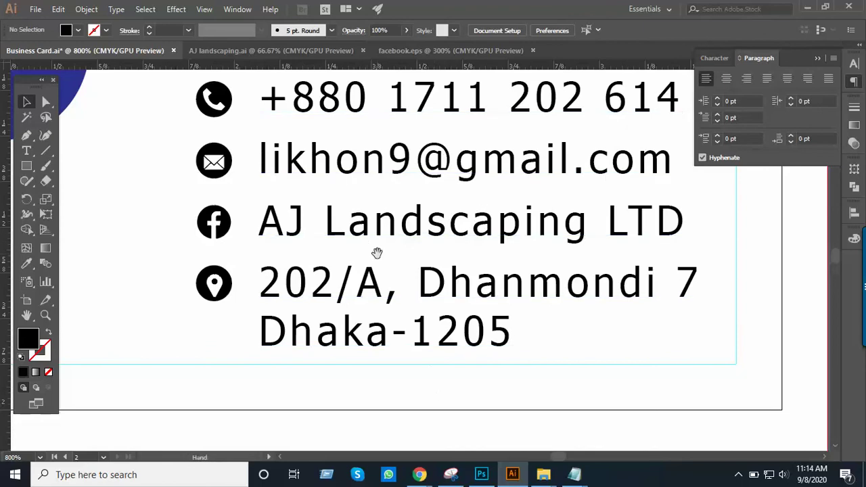
{"action": "left_click", "coordinate": [305, 215], "text": "ctrl+alt"}
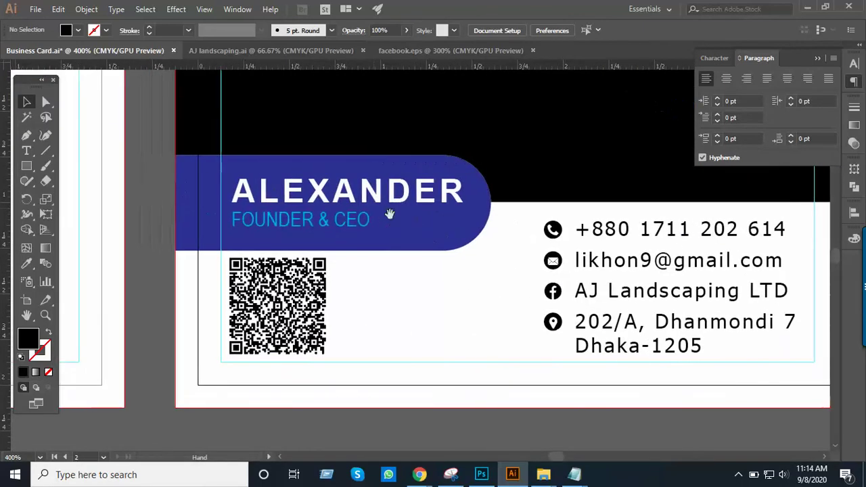
{"action": "key", "text": "ctrl+minus"}
{"action": "left_click_drag", "start_coordinate": [380, 217], "coordinate": [276, 269]}
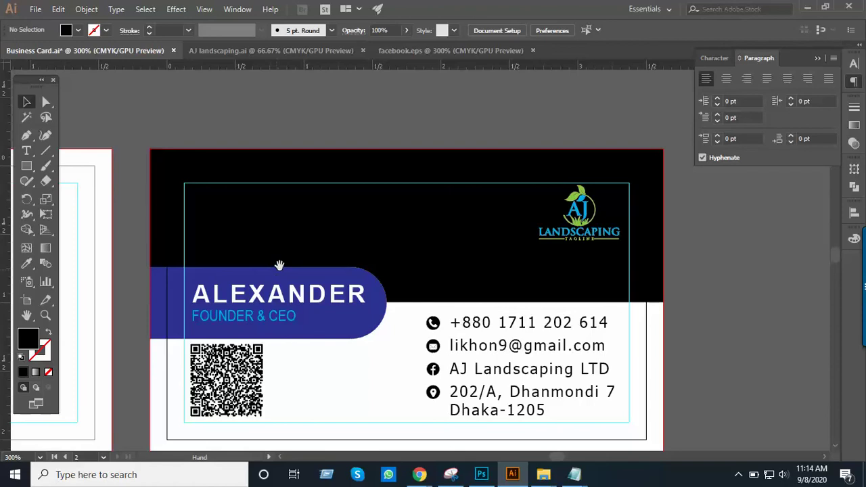
Bring up the Freelancer Business card contest brief in the browser
{"action": "mouse_move", "coordinate": [420, 476]}
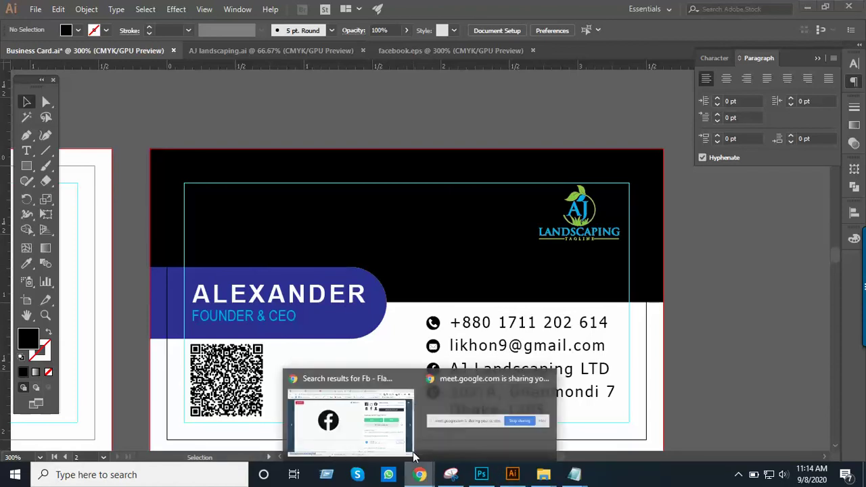
{"action": "left_click", "coordinate": [397, 445]}
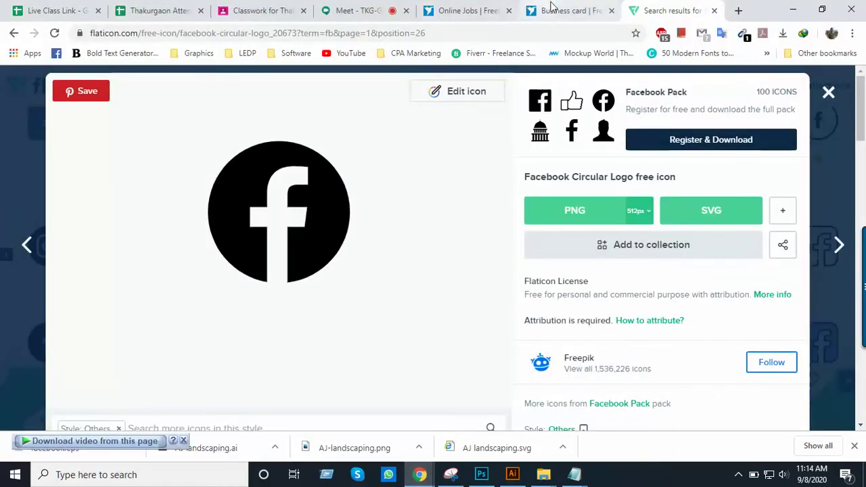
{"action": "left_click", "coordinate": [565, 10]}
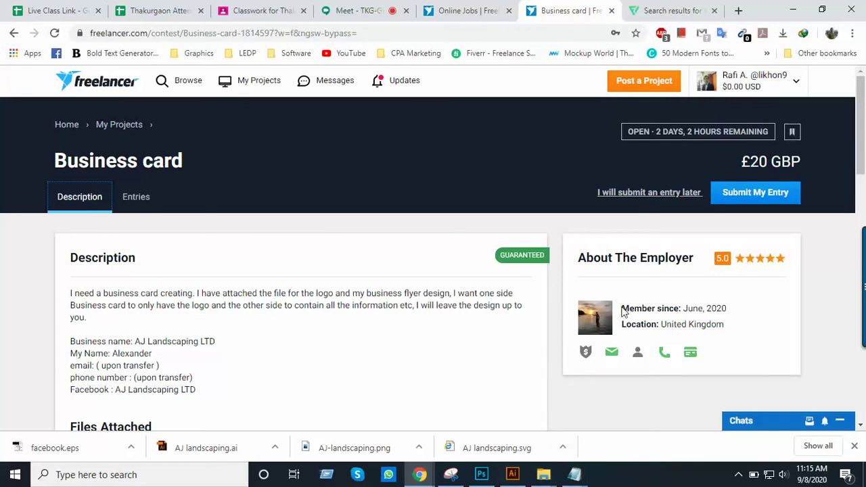
Highlight the employer's Member since and Location details, then open a new browser tab
{"action": "left_click_drag", "start_coordinate": [621, 308], "coordinate": [728, 328]}
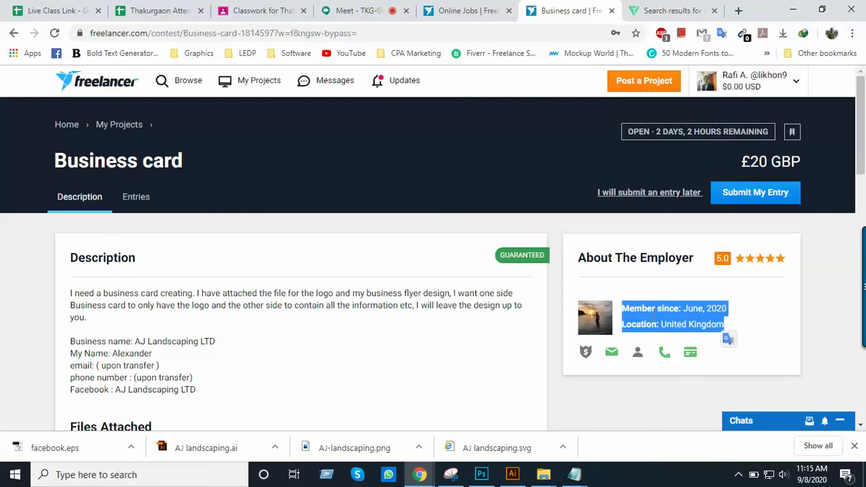
{"action": "left_click", "coordinate": [624, 308]}
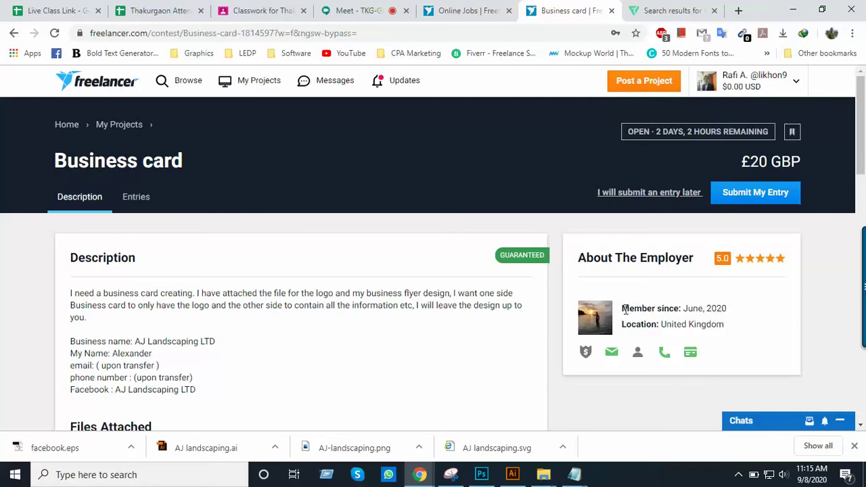
{"action": "left_click_drag", "start_coordinate": [623, 308], "coordinate": [729, 326]}
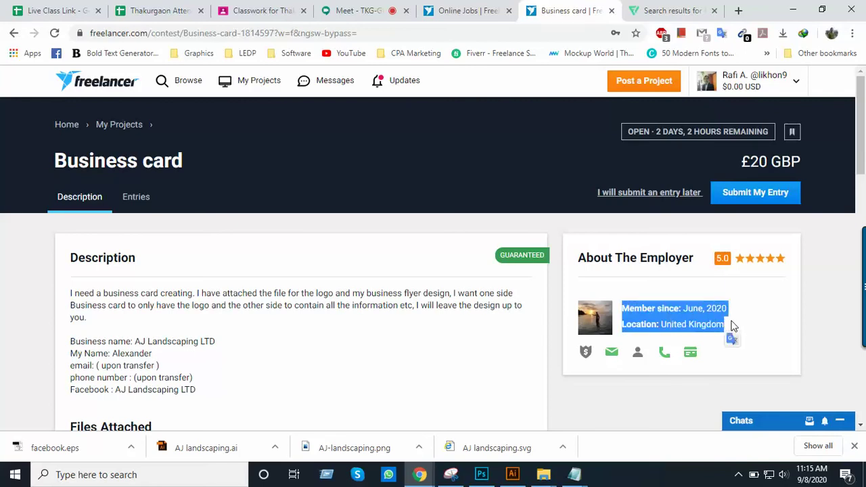
{"action": "left_click", "coordinate": [729, 326]}
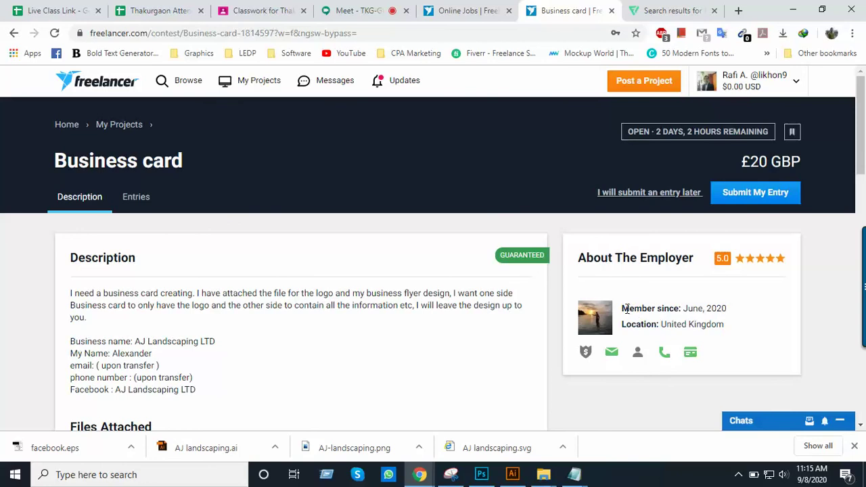
{"action": "left_click_drag", "start_coordinate": [624, 308], "coordinate": [734, 326]}
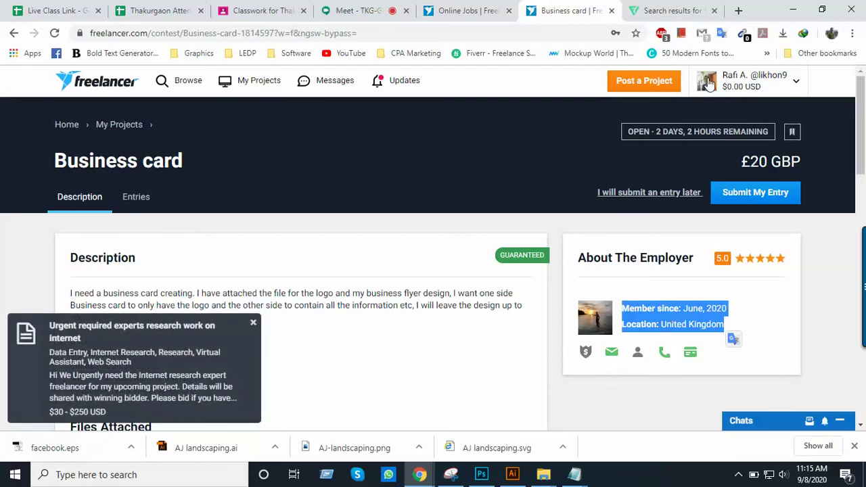
{"action": "left_click", "coordinate": [677, 12]}
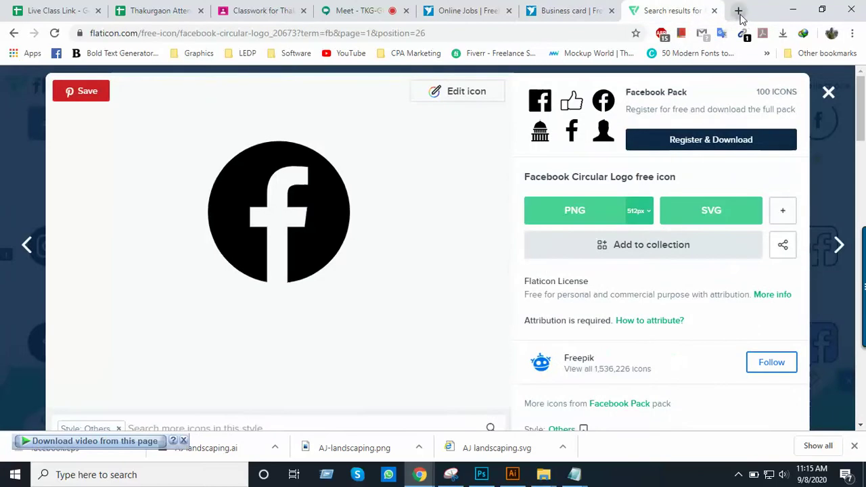
{"action": "left_click", "coordinate": [740, 14]}
Search 'fake name generator', open fakenamegenerator.com and select its address, then bring Link.txt forward
{"action": "type", "text": "fa"}
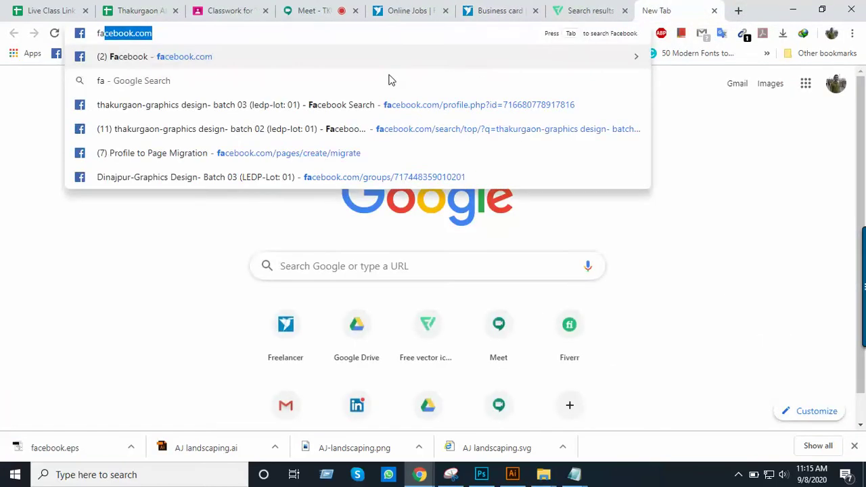
{"action": "type", "text": "k"}
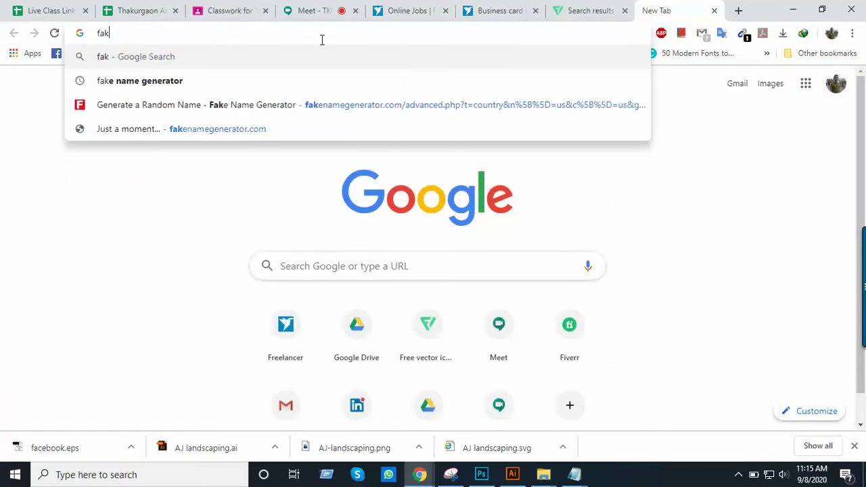
{"action": "left_click", "coordinate": [242, 90]}
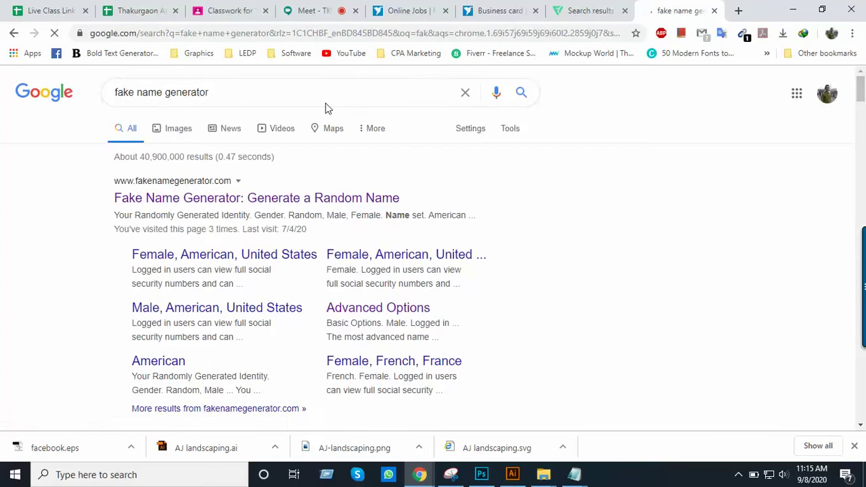
{"action": "left_click", "coordinate": [211, 199]}
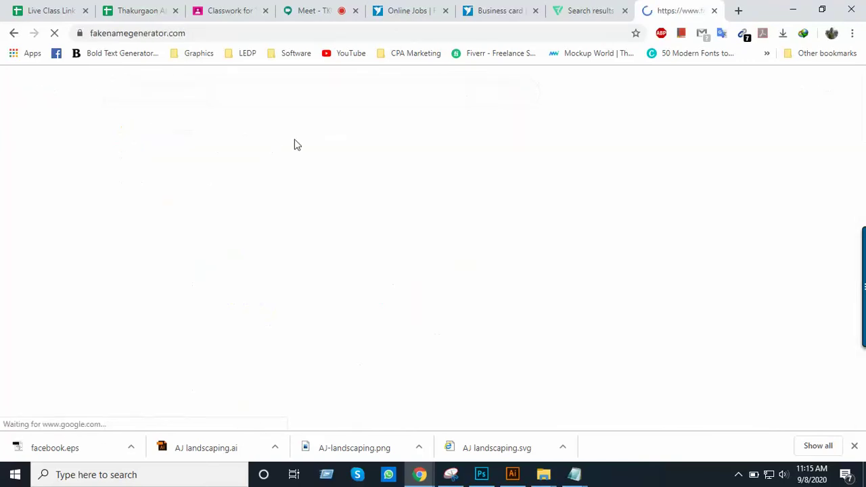
{"action": "left_click", "coordinate": [227, 35]}
{"action": "key", "text": "ctrl+c"}
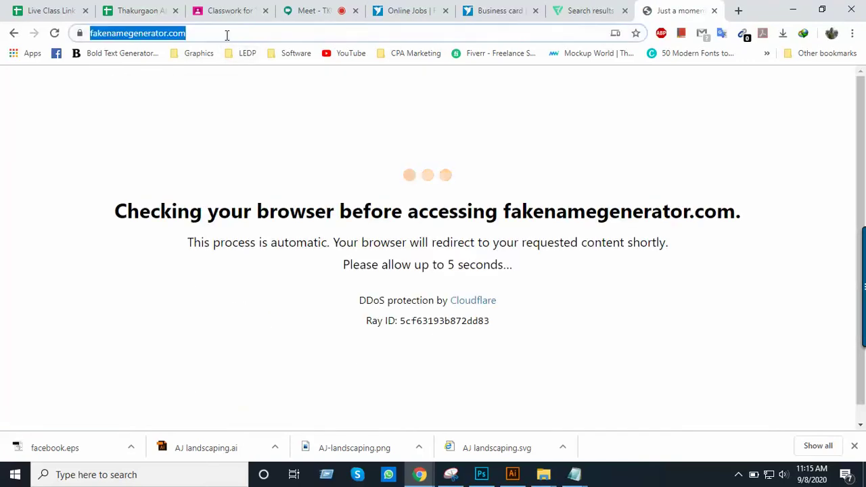
{"action": "mouse_move", "coordinate": [581, 478]}
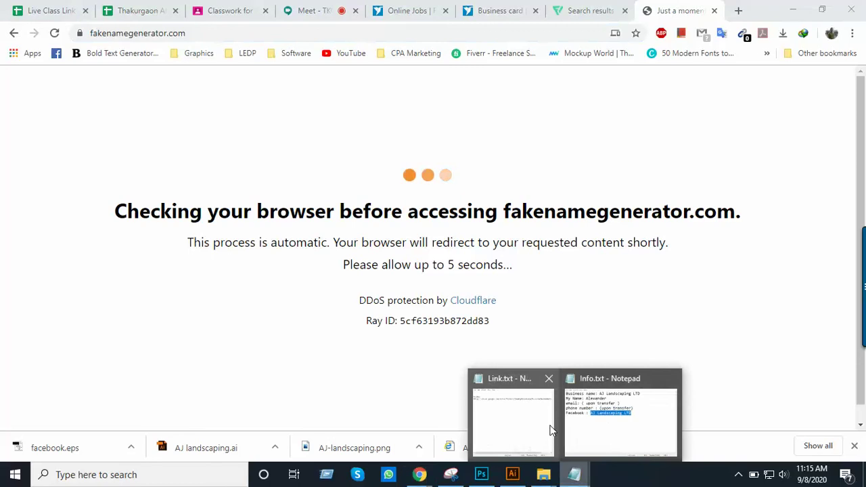
{"action": "left_click", "coordinate": [528, 435]}
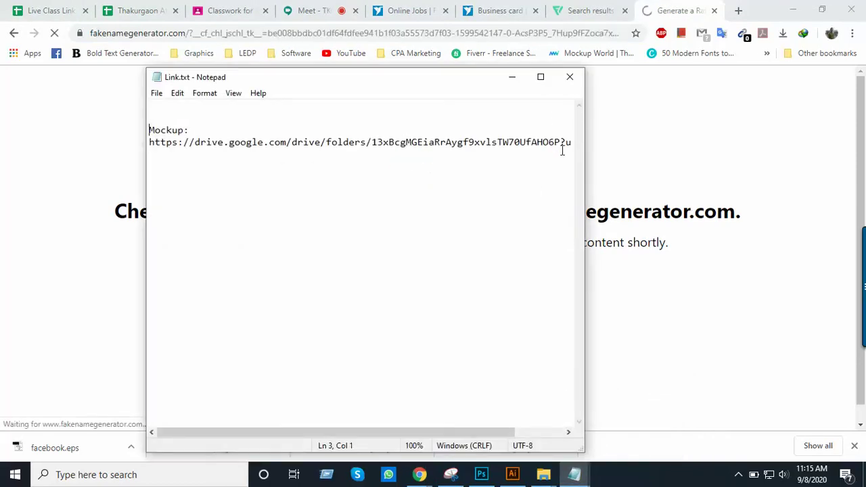
Add an 'Others:' line with the fakenamegenerator.com URL below the Mockup link, and save Link.txt
{"action": "left_click", "coordinate": [541, 77]}
{"action": "left_click", "coordinate": [515, 74]}
{"action": "key", "text": "Return"}
{"action": "type", "text": "Others"}
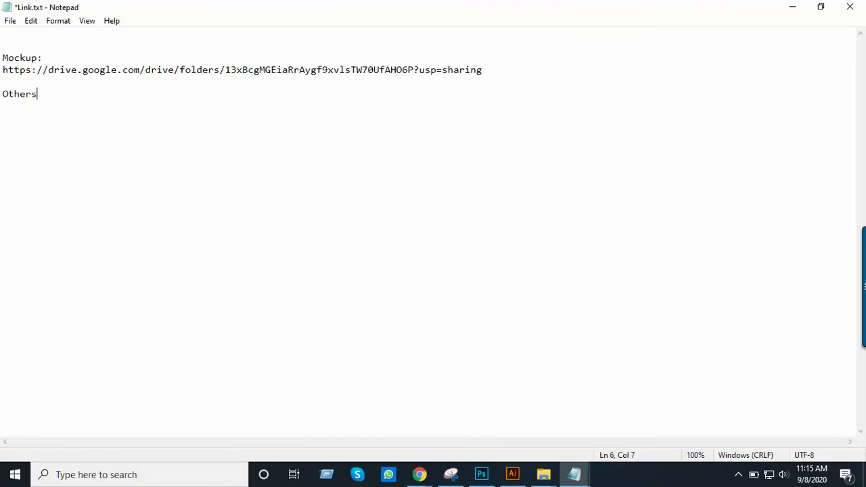
{"action": "type", "text": ":"}
{"action": "key", "text": "Return"}
{"action": "key", "text": "ctrl+v"}
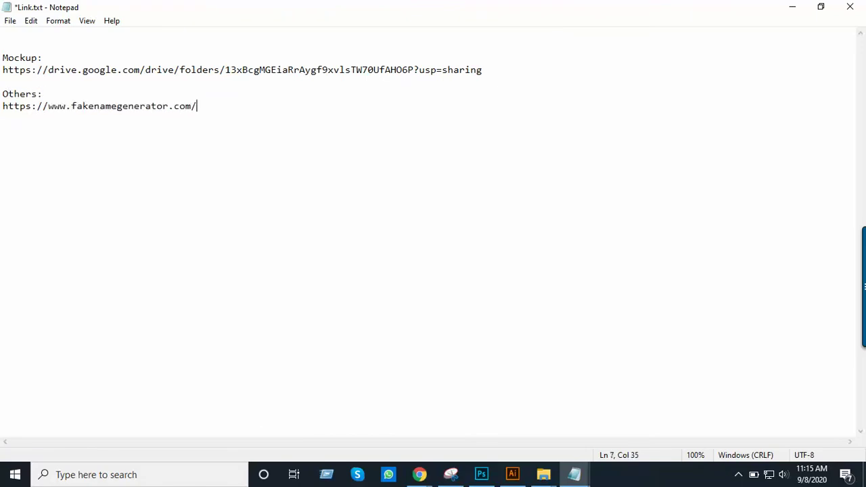
{"action": "key", "text": "ctrl+s"}
Set Gender to Male and the name set to England/Wales in Fake Name Generator
{"action": "left_click", "coordinate": [792, 7]}
{"action": "scroll", "coordinate": [429, 207], "scroll_direction": "down", "scroll_amount": 1}
{"action": "scroll", "coordinate": [430, 209], "scroll_direction": "up", "scroll_amount": 1}
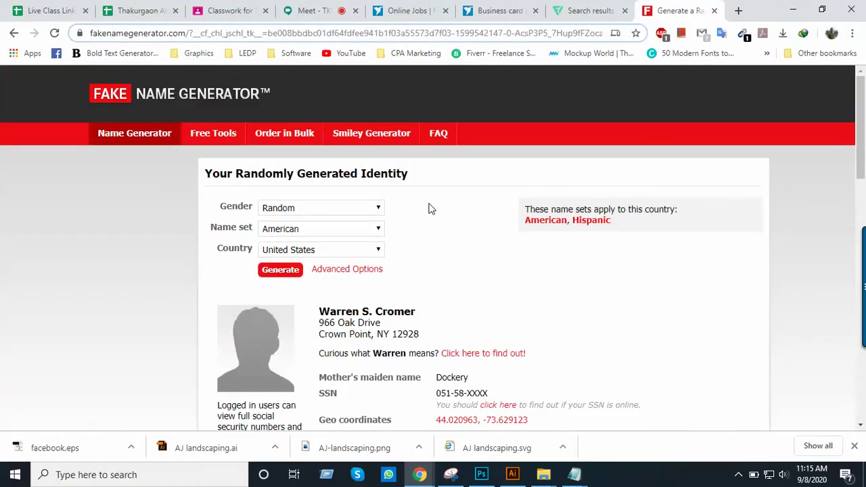
{"action": "left_click", "coordinate": [319, 210]}
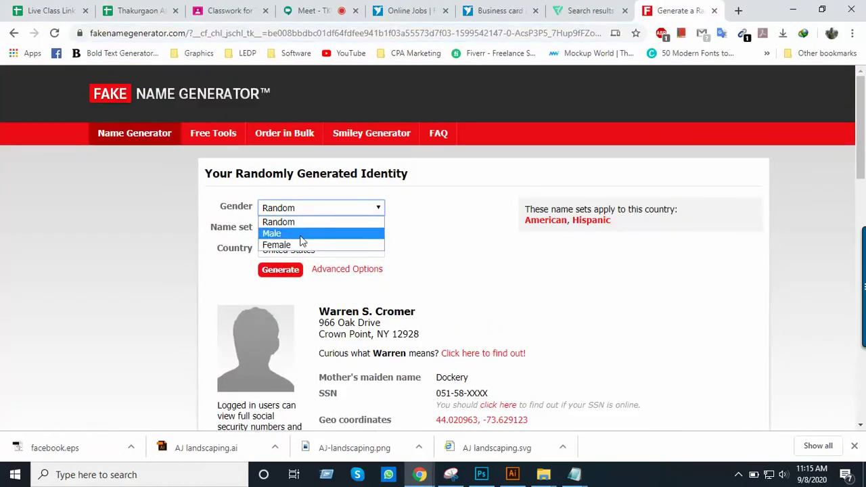
{"action": "left_click", "coordinate": [302, 235]}
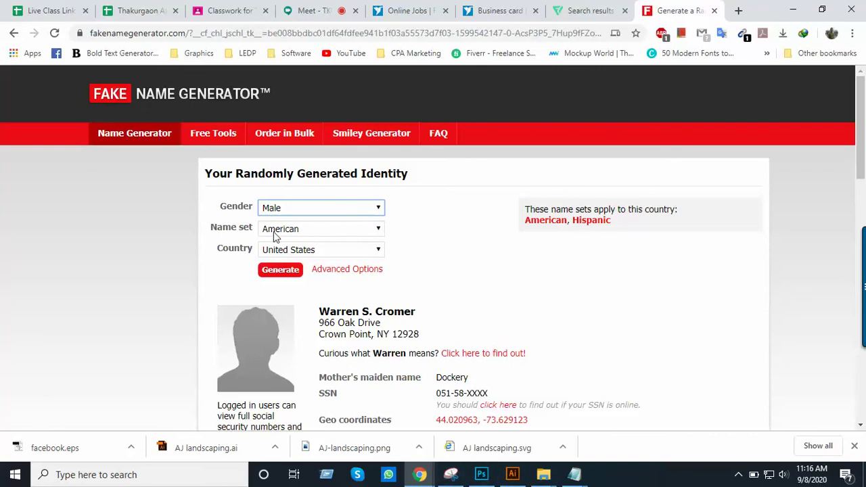
{"action": "left_click", "coordinate": [310, 234]}
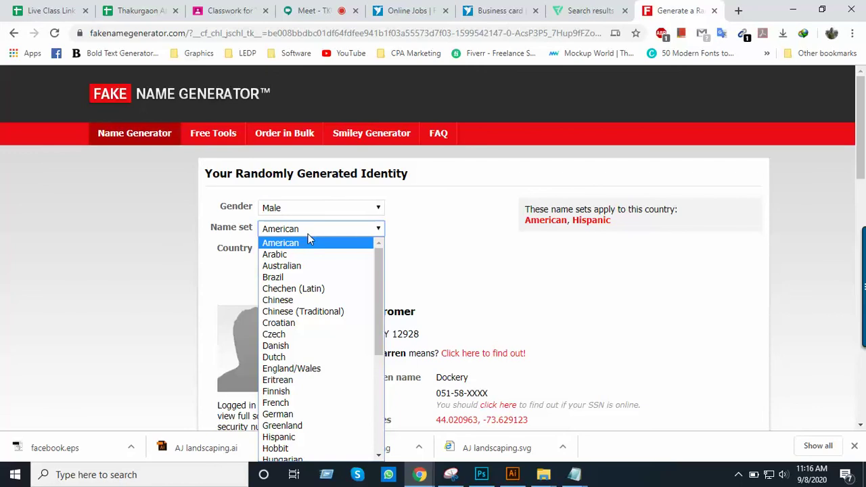
{"action": "key", "text": "b"}
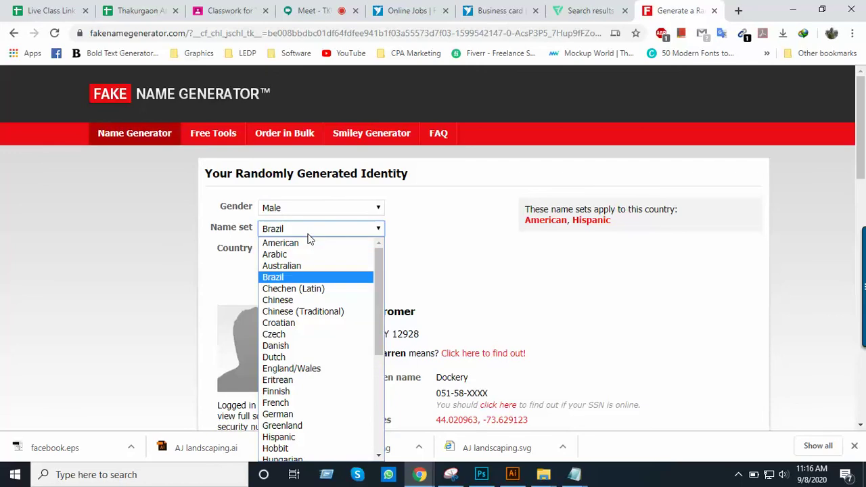
{"action": "key", "text": "e"}
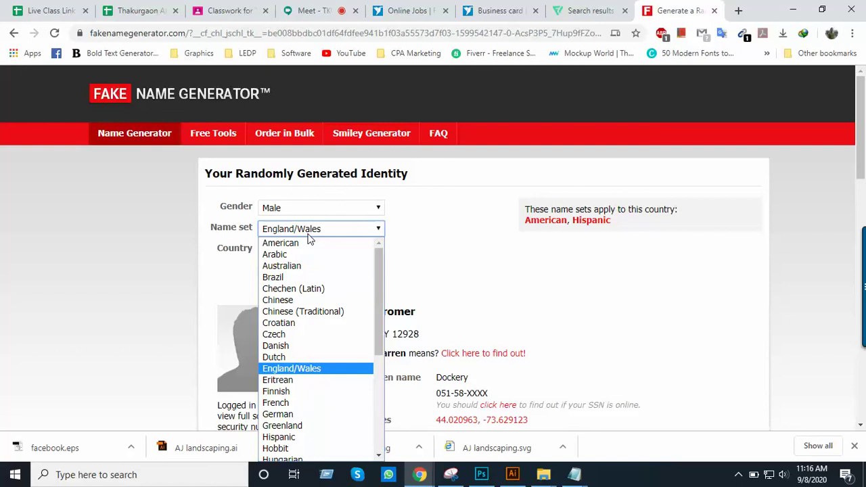
{"action": "left_click", "coordinate": [313, 369]}
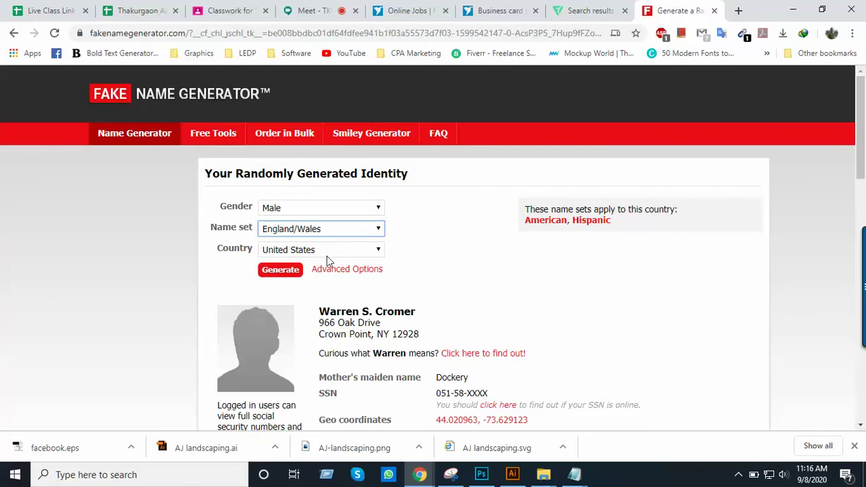
Choose United Kingdom as the country and generate the new identity
{"action": "left_click", "coordinate": [318, 251]}
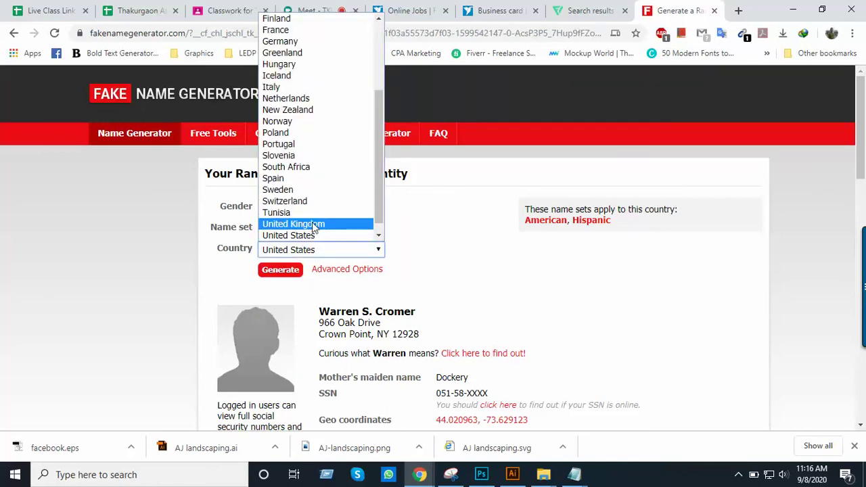
{"action": "left_click", "coordinate": [312, 224]}
{"action": "scroll", "coordinate": [365, 228], "scroll_direction": "down", "scroll_amount": 2}
{"action": "left_click", "coordinate": [286, 151]}
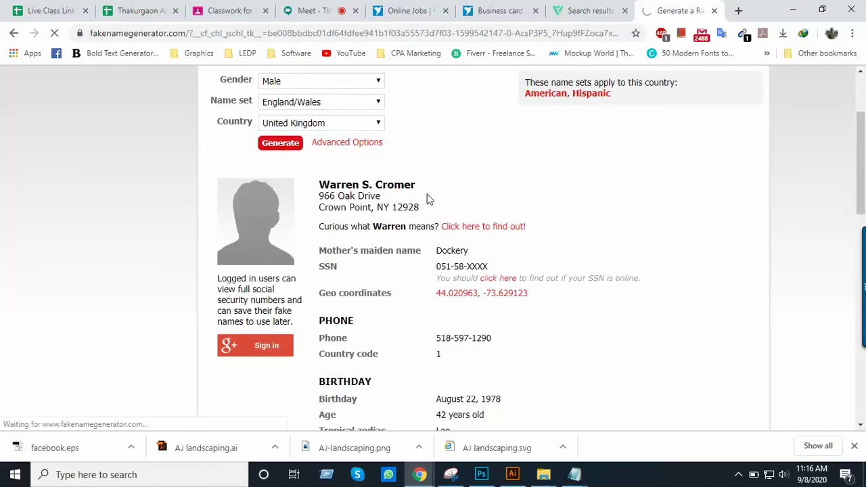
Scroll through the generated profile and highlight its street address
{"action": "scroll", "coordinate": [433, 203], "scroll_direction": "down", "scroll_amount": 2}
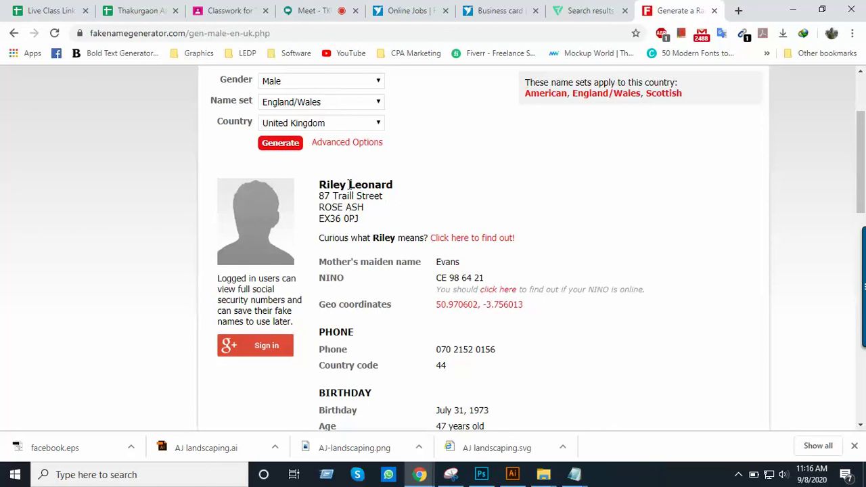
{"action": "scroll", "coordinate": [358, 201], "scroll_direction": "down", "scroll_amount": 1}
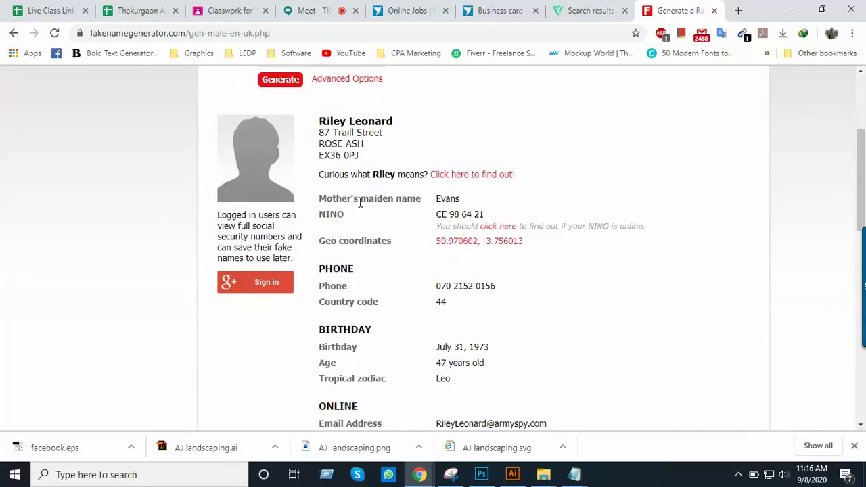
{"action": "scroll", "coordinate": [361, 204], "scroll_direction": "up", "scroll_amount": 1}
{"action": "scroll", "coordinate": [361, 202], "scroll_direction": "up", "scroll_amount": 1}
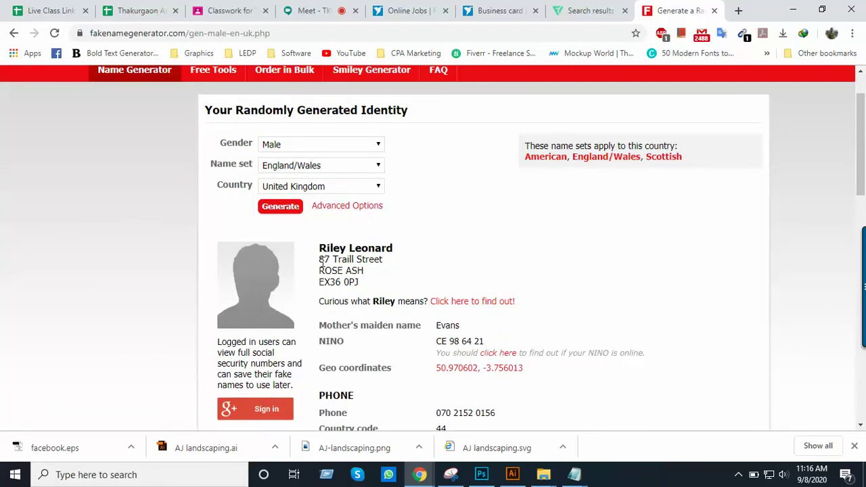
{"action": "left_click_drag", "start_coordinate": [322, 263], "coordinate": [359, 284]}
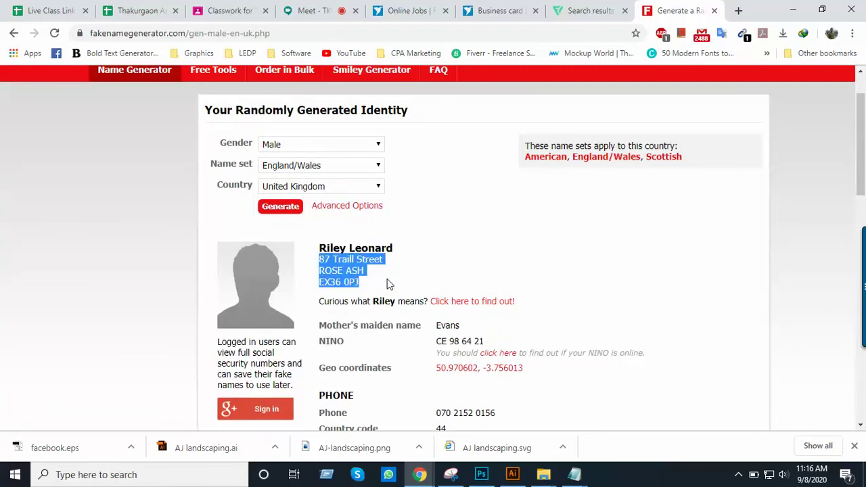
Select the generated phone number, then return to the Illustrator business card
{"action": "scroll", "coordinate": [386, 284], "scroll_direction": "down", "scroll_amount": 1}
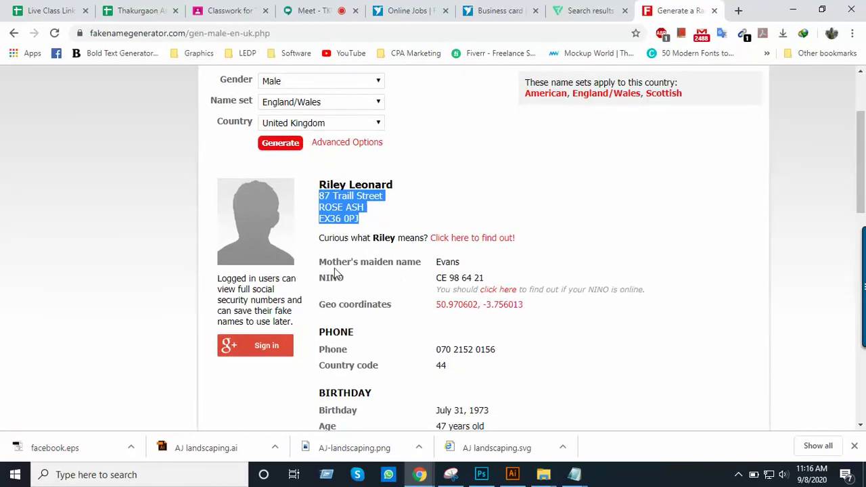
{"action": "scroll", "coordinate": [418, 281], "scroll_direction": "down", "scroll_amount": 1}
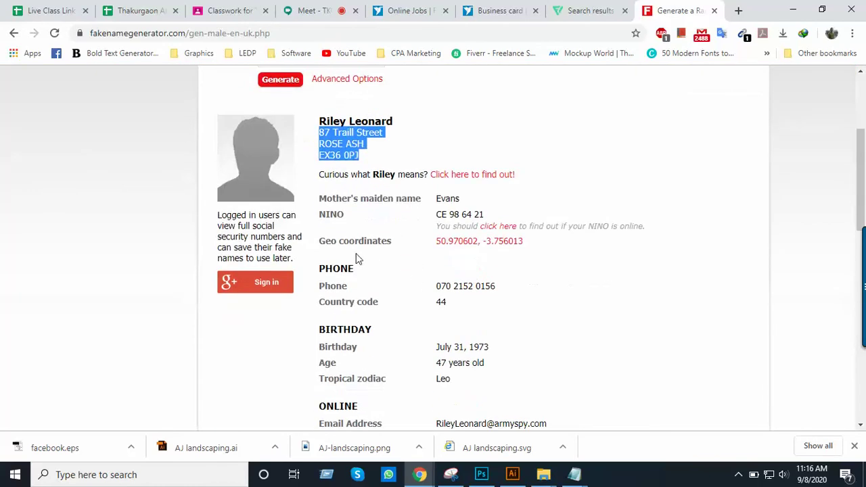
{"action": "scroll", "coordinate": [331, 232], "scroll_direction": "up", "scroll_amount": 2}
{"action": "scroll", "coordinate": [389, 308], "scroll_direction": "down", "scroll_amount": 1}
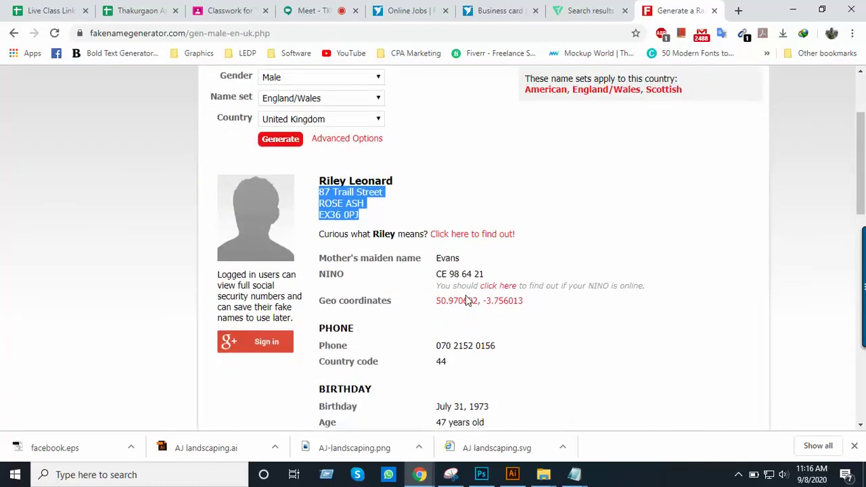
{"action": "scroll", "coordinate": [465, 297], "scroll_direction": "down", "scroll_amount": 1}
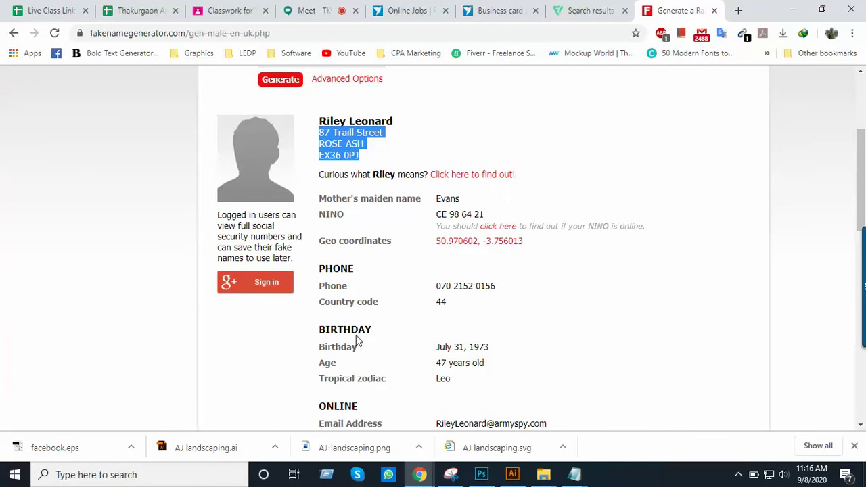
{"action": "scroll", "coordinate": [354, 342], "scroll_direction": "down", "scroll_amount": 1}
{"action": "scroll", "coordinate": [414, 257], "scroll_direction": "down", "scroll_amount": 2}
{"action": "scroll", "coordinate": [414, 257], "scroll_direction": "up", "scroll_amount": 1}
{"action": "scroll", "coordinate": [413, 255], "scroll_direction": "up", "scroll_amount": 2}
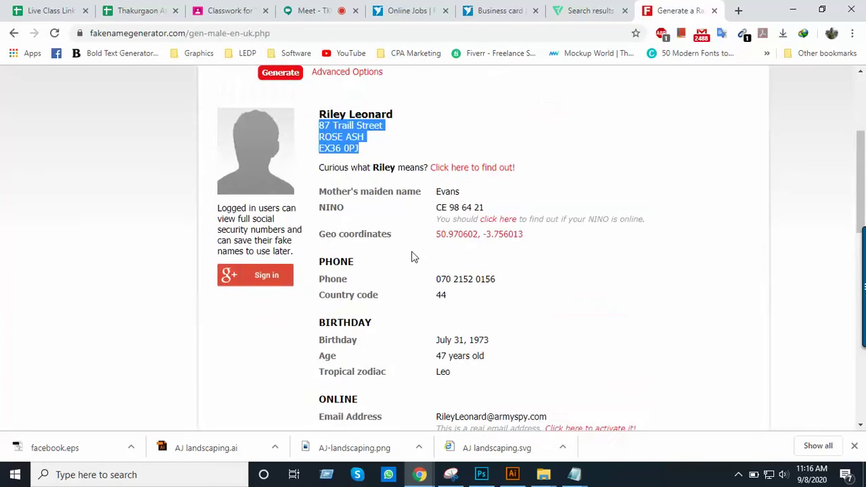
{"action": "scroll", "coordinate": [454, 331], "scroll_direction": "down", "scroll_amount": 1}
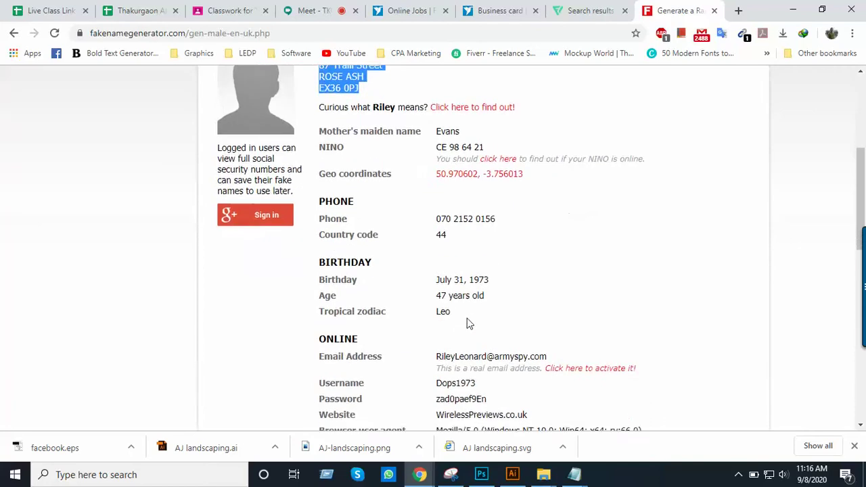
{"action": "scroll", "coordinate": [480, 301], "scroll_direction": "down", "scroll_amount": 2}
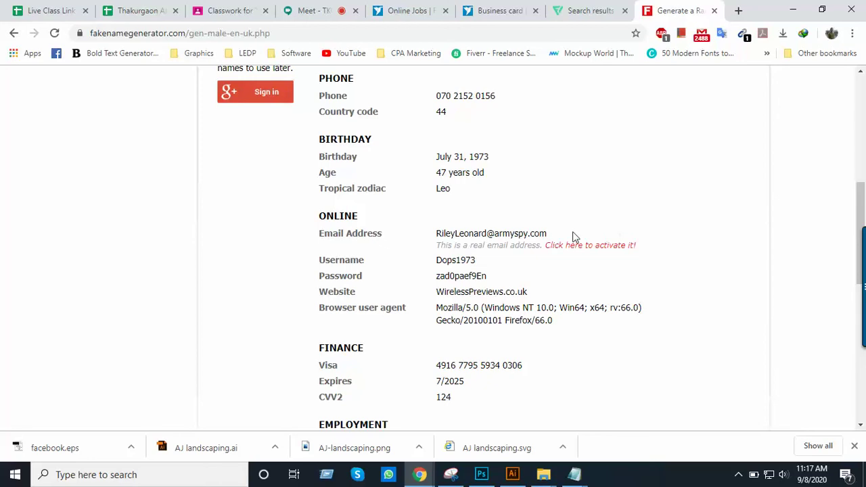
{"action": "scroll", "coordinate": [572, 236], "scroll_direction": "down", "scroll_amount": 1}
{"action": "scroll", "coordinate": [573, 237], "scroll_direction": "down", "scroll_amount": 1}
{"action": "scroll", "coordinate": [574, 237], "scroll_direction": "down", "scroll_amount": 1}
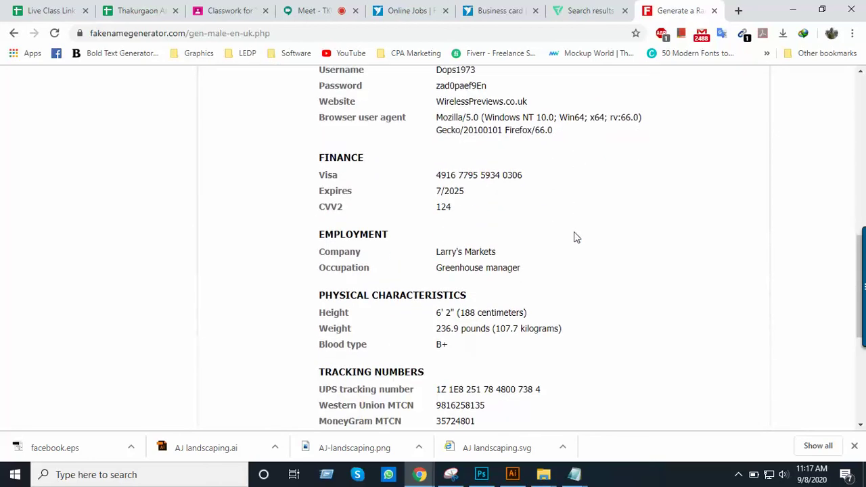
{"action": "scroll", "coordinate": [440, 275], "scroll_direction": "down", "scroll_amount": 1}
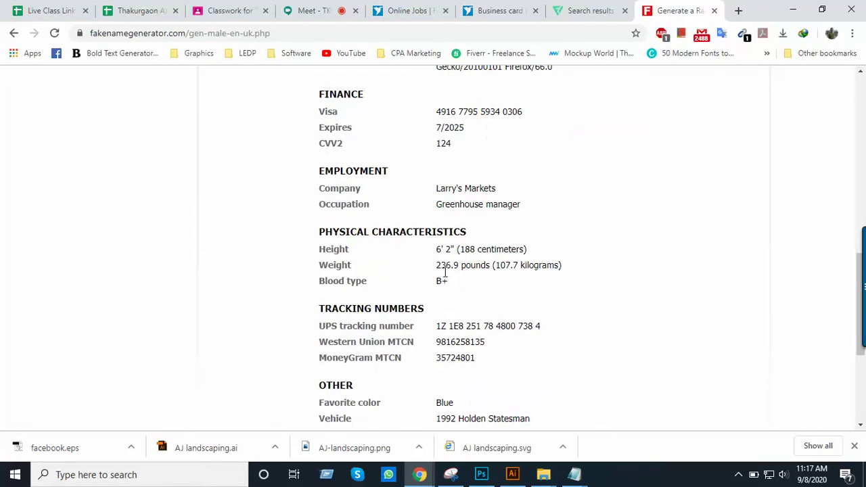
{"action": "scroll", "coordinate": [467, 300], "scroll_direction": "down", "scroll_amount": 2}
{"action": "scroll", "coordinate": [471, 304], "scroll_direction": "up", "scroll_amount": 4}
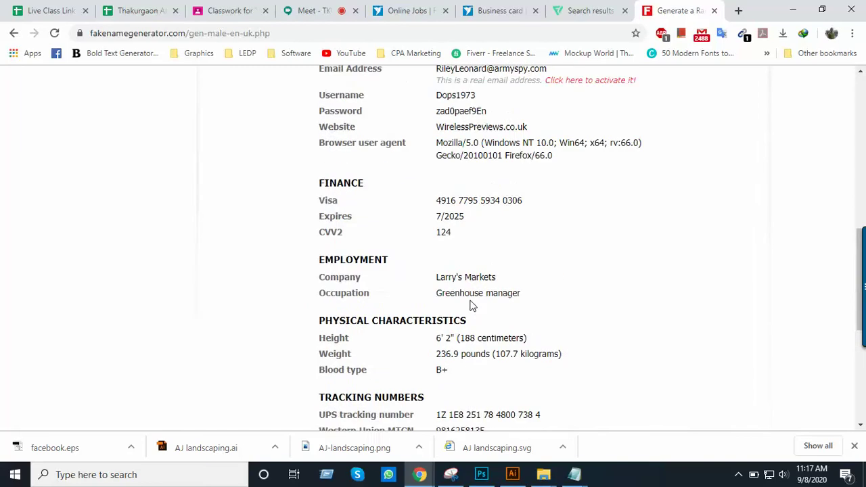
{"action": "scroll", "coordinate": [471, 305], "scroll_direction": "up", "scroll_amount": 3}
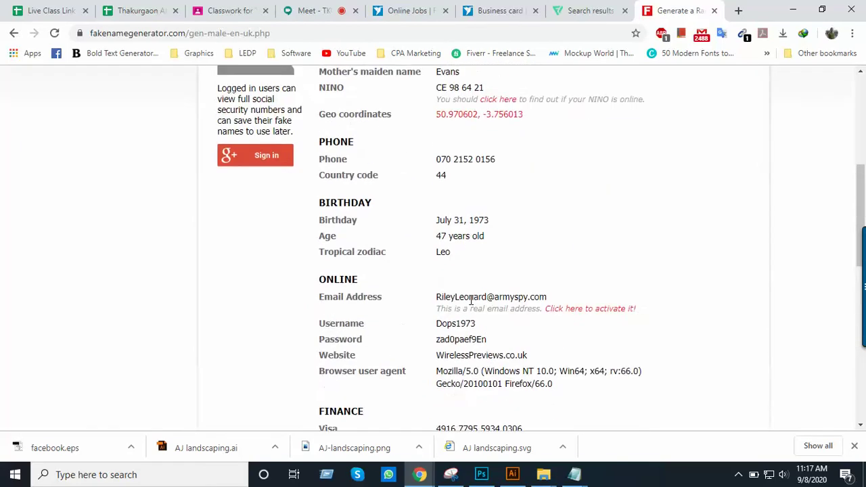
{"action": "scroll", "coordinate": [471, 300], "scroll_direction": "up", "scroll_amount": 1}
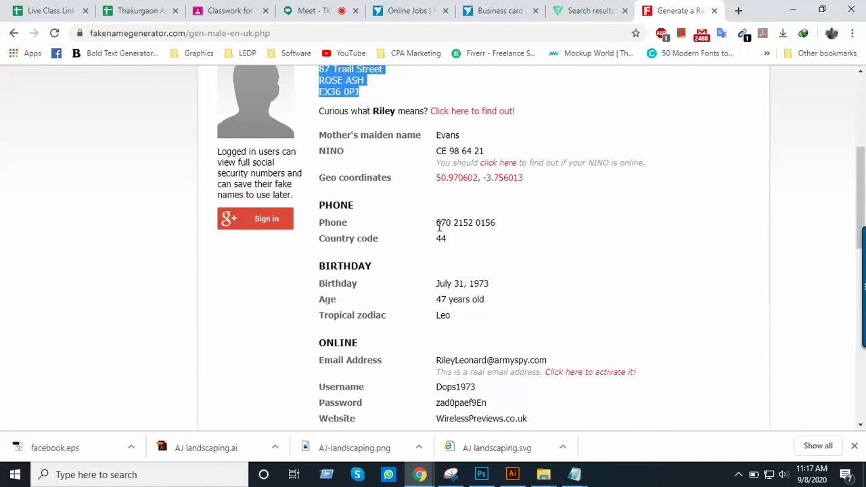
{"action": "left_click", "coordinate": [438, 227]}
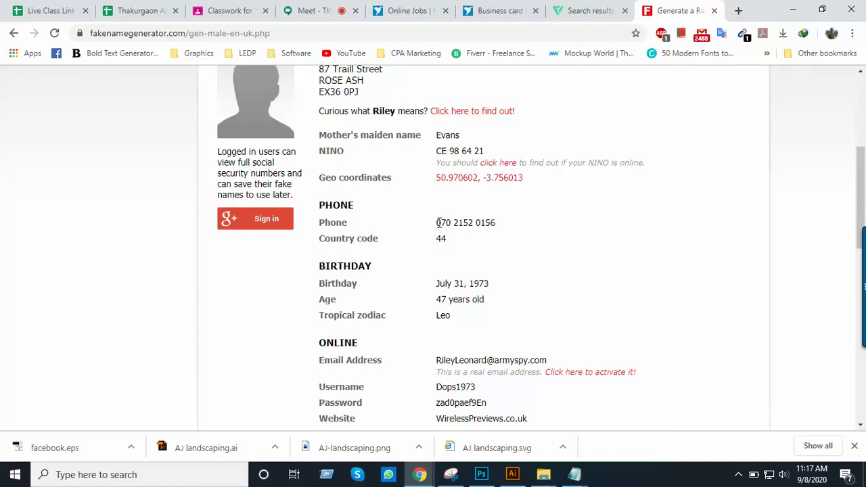
{"action": "left_click_drag", "start_coordinate": [436, 223], "coordinate": [512, 231]}
{"action": "key", "text": "ctrl+c"}
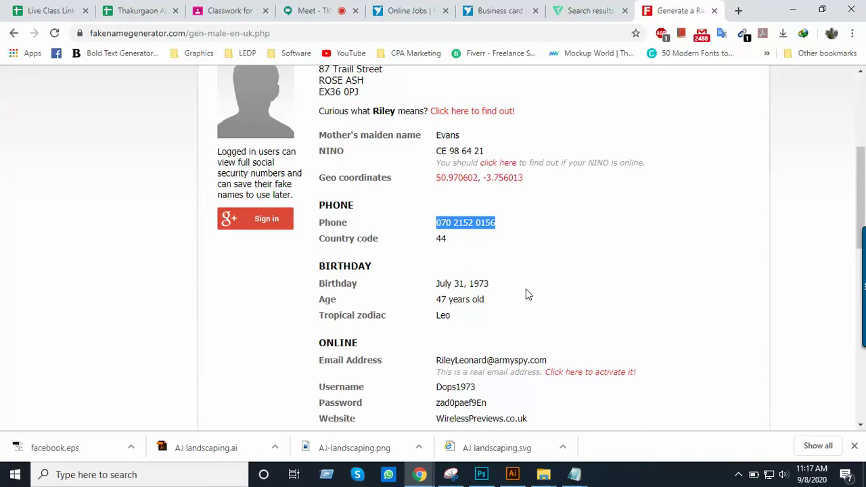
{"action": "left_click", "coordinate": [575, 473]}
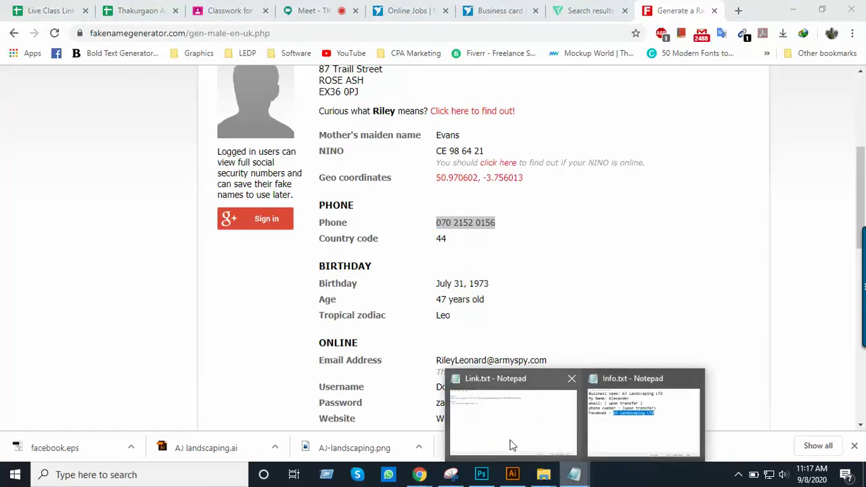
{"action": "left_click", "coordinate": [514, 473]}
Paste the generated UK number over the card's old phone digits
{"action": "key", "text": "ctrl+plus"}
{"action": "key", "text": "ctrl+plus"}
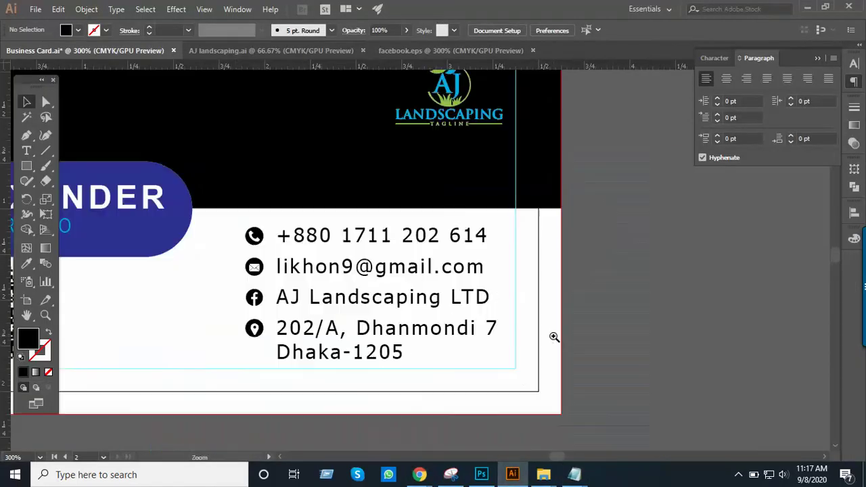
{"action": "left_click_drag", "start_coordinate": [546, 349], "coordinate": [783, 455]}
{"action": "triple_click", "coordinate": [376, 244]}
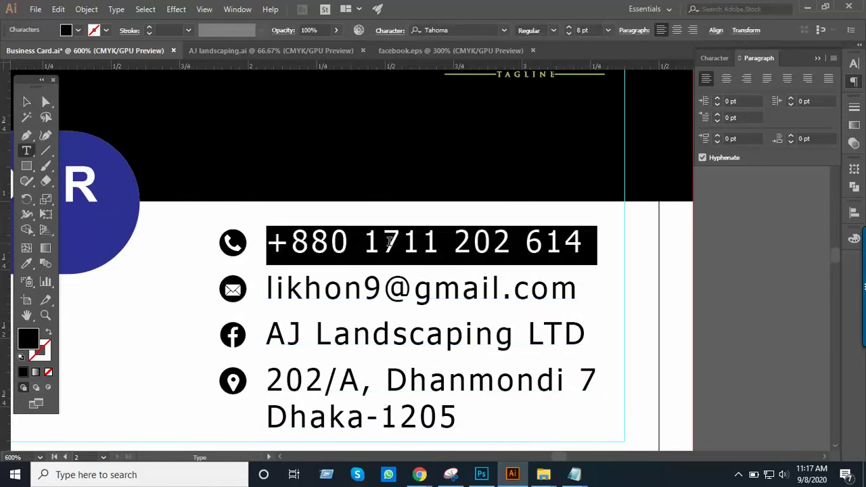
{"action": "left_click_drag", "start_coordinate": [367, 246], "coordinate": [605, 251]}
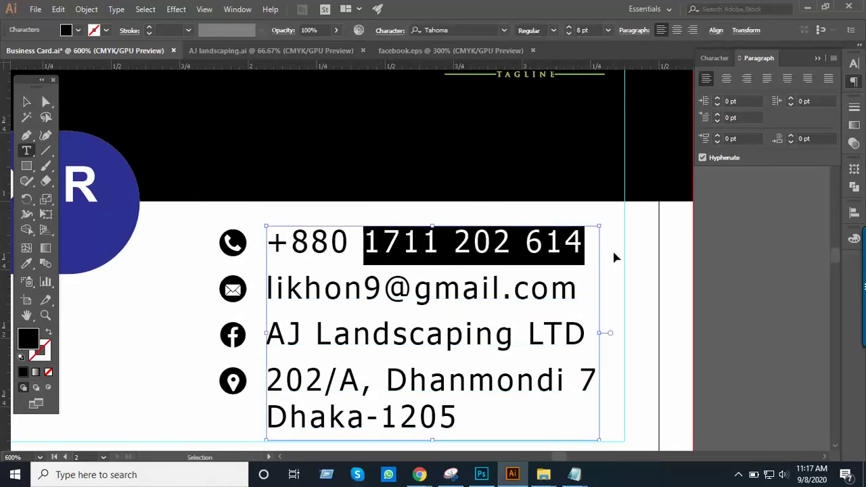
{"action": "key", "text": "ctrl+v"}
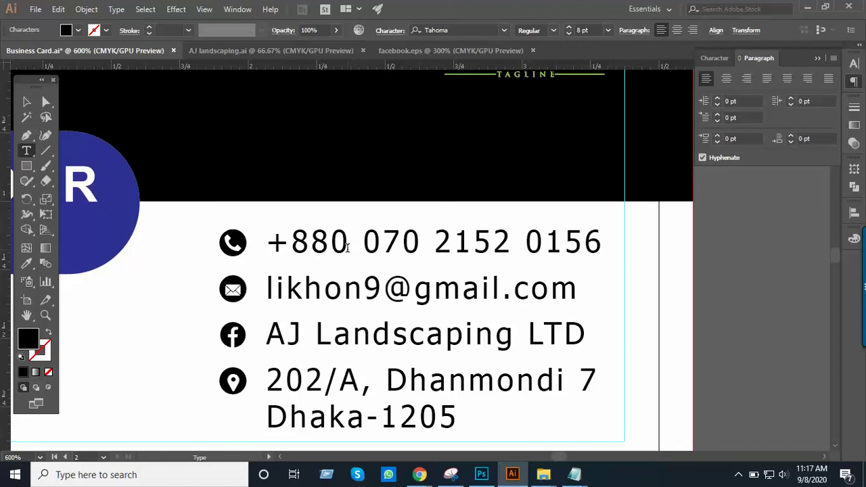
Change the country code from +880 to +44 and delete the number's leading 0
{"action": "left_click", "coordinate": [330, 247]}
{"action": "key", "text": "alt+Tab"}
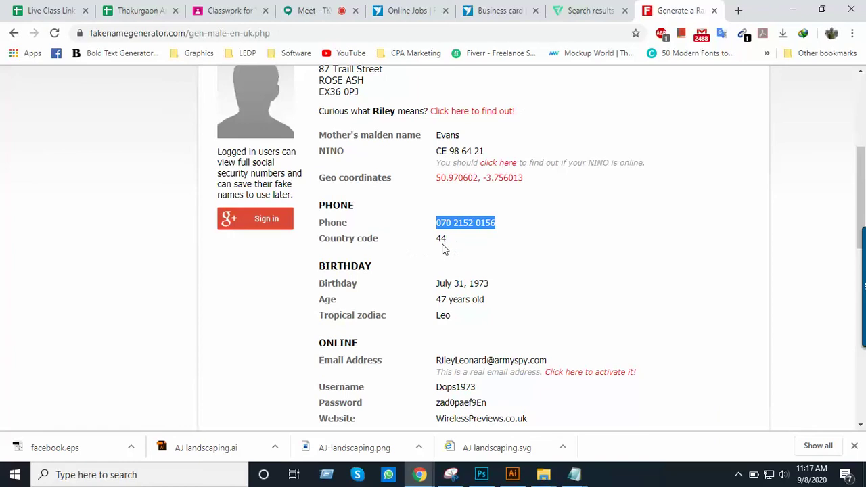
{"action": "key", "text": "alt+Tab"}
{"action": "key", "text": "BackSpace"}
{"action": "key", "text": "BackSpace"}
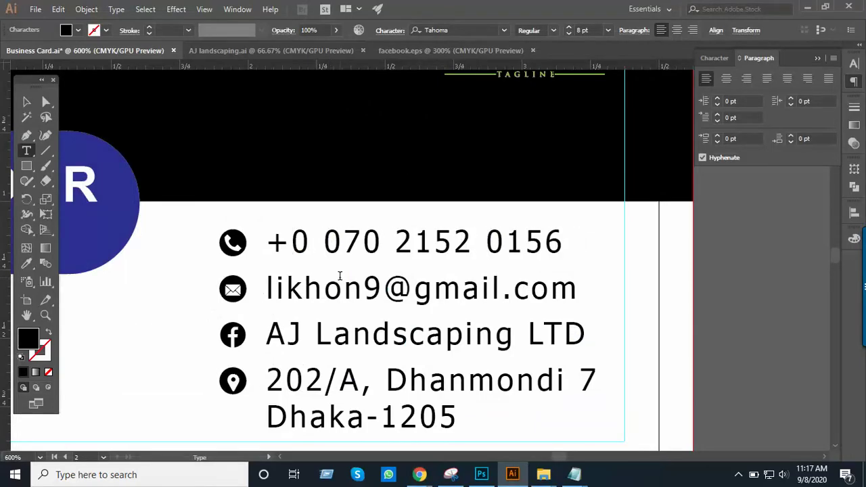
{"action": "type", "text": "44"}
{"action": "key", "text": "Right"}
{"action": "key", "text": "Right"}
{"action": "key", "text": "Right"}
{"action": "key", "text": "BackSpace"}
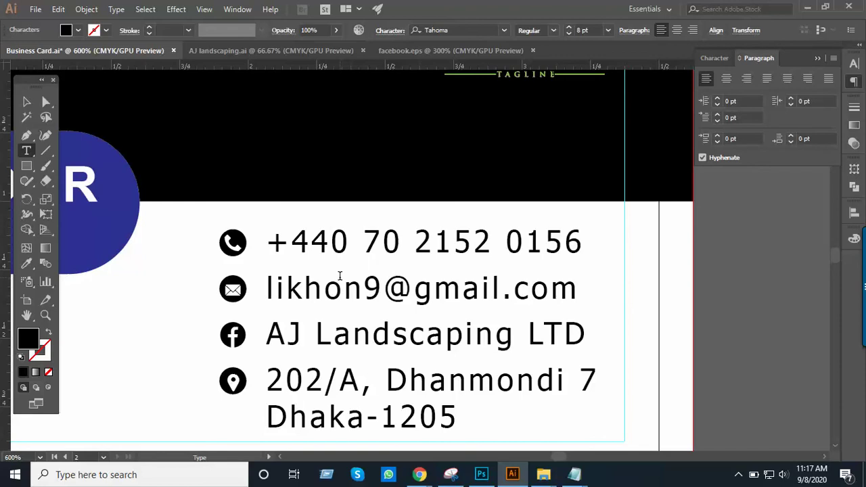
Zoom out to both card sides, then zoom back in on the logo and contact lines
{"action": "left_click", "coordinate": [310, 226]}
{"action": "key", "text": "ctrl+minus"}
{"action": "key", "text": "ctrl+minus"}
{"action": "left_click_drag", "start_coordinate": [309, 229], "coordinate": [336, 253]}
{"action": "key", "text": "ctrl+minus"}
{"action": "key", "text": "z"}
{"action": "left_click", "coordinate": [408, 247]}
{"action": "left_click", "coordinate": [373, 259]}
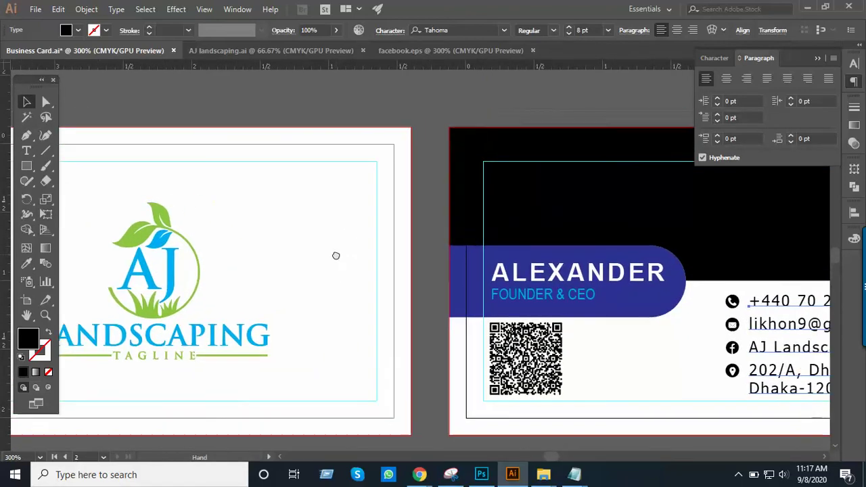
{"action": "left_click_drag", "start_coordinate": [423, 263], "coordinate": [352, 278]}
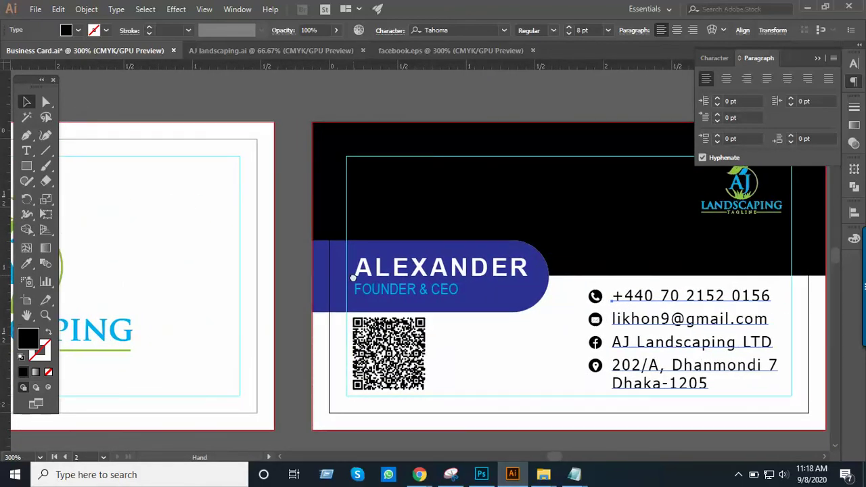
{"action": "left_click_drag", "start_coordinate": [586, 286], "coordinate": [462, 280]}
{"action": "key", "text": "z"}
{"action": "left_click", "coordinate": [590, 255]}
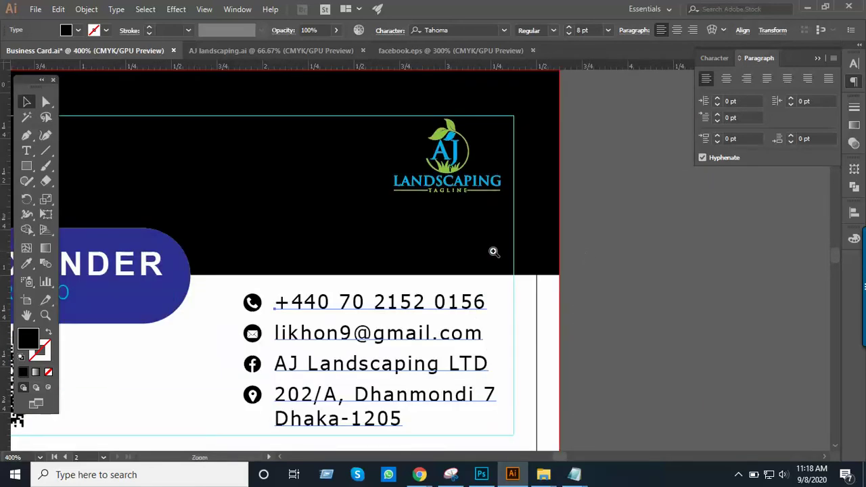
{"action": "left_click", "coordinate": [493, 251]}
{"action": "left_click_drag", "start_coordinate": [452, 257], "coordinate": [542, 261]}
{"action": "key", "text": "v"}
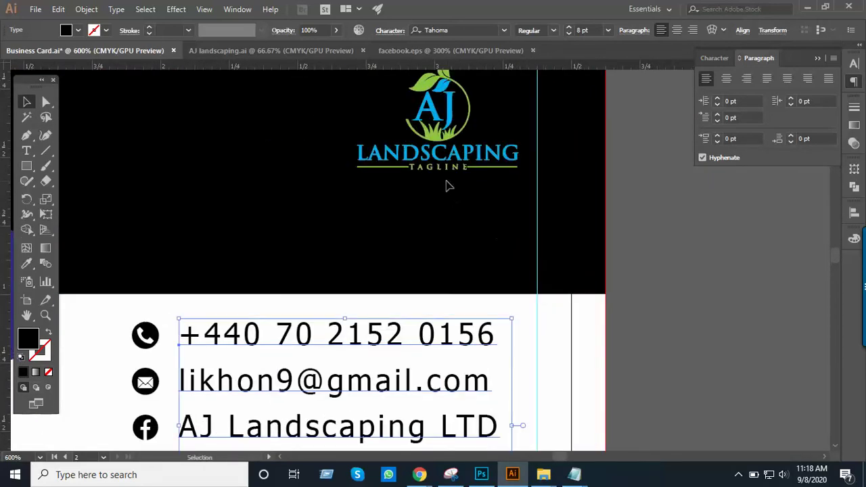
{"action": "key", "text": "h"}
{"action": "left_click_drag", "start_coordinate": [399, 257], "coordinate": [473, 253]}
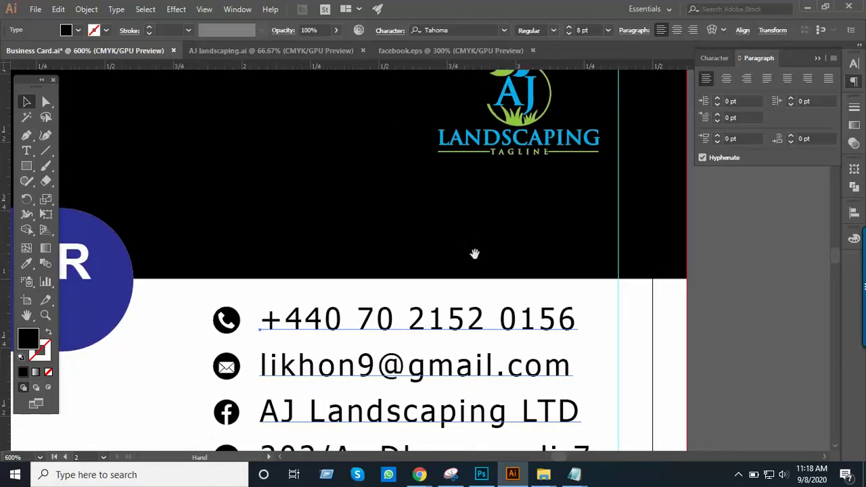
{"action": "left_click_drag", "start_coordinate": [551, 176], "coordinate": [551, 192]}
{"action": "key", "text": "v"}
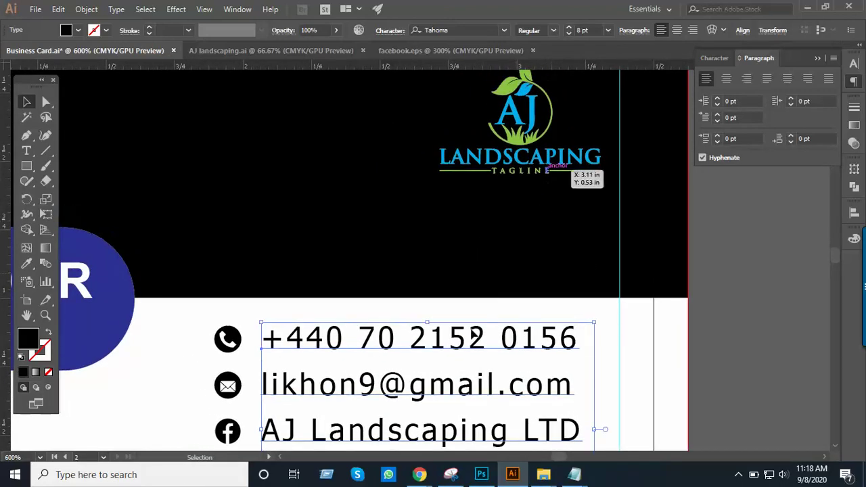
{"action": "triple_click", "coordinate": [356, 389]}
{"action": "left_click", "coordinate": [328, 387]}
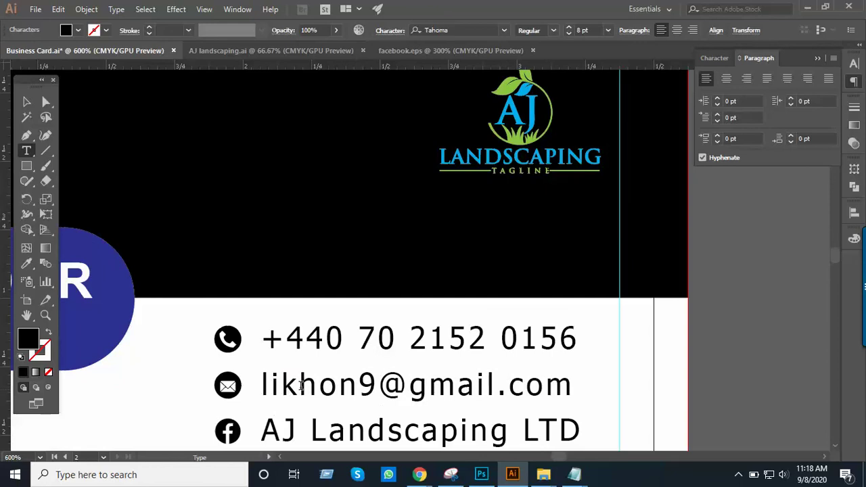
{"action": "left_click_drag", "start_coordinate": [263, 387], "coordinate": [584, 372]}
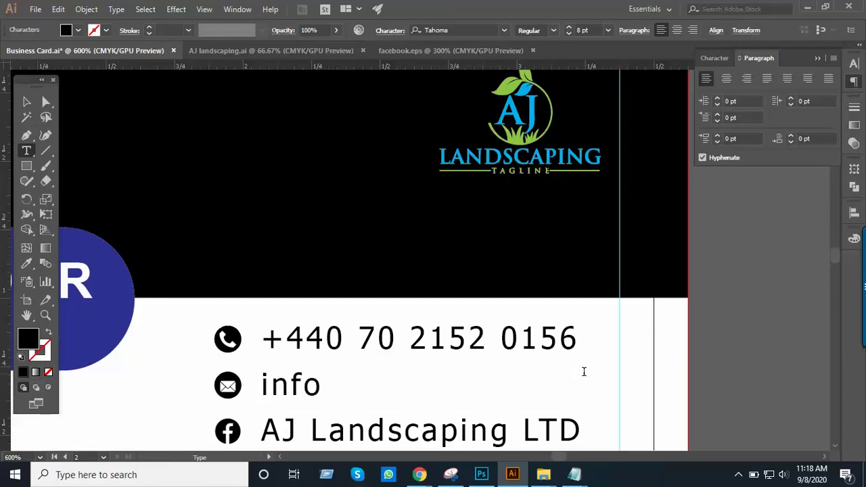
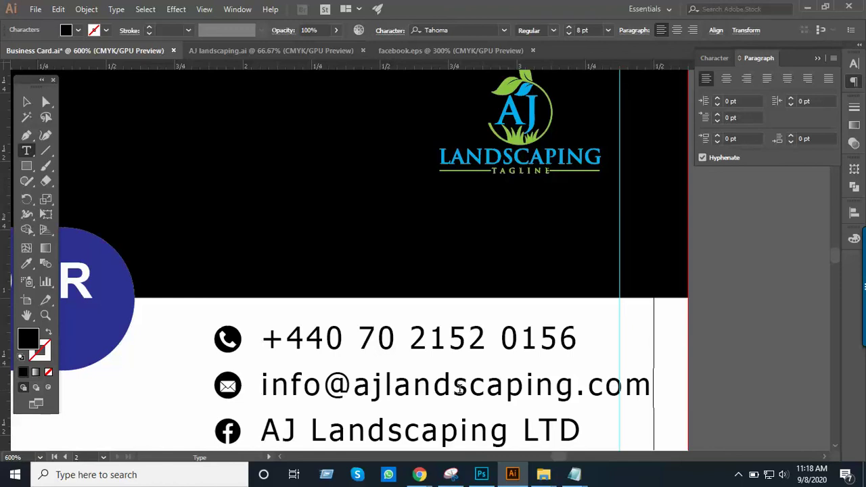
Remove the letters 'and' from the email's landscaping domain, then deselect and zoom out
{"action": "left_click_drag", "start_coordinate": [400, 390], "coordinate": [449, 392]}
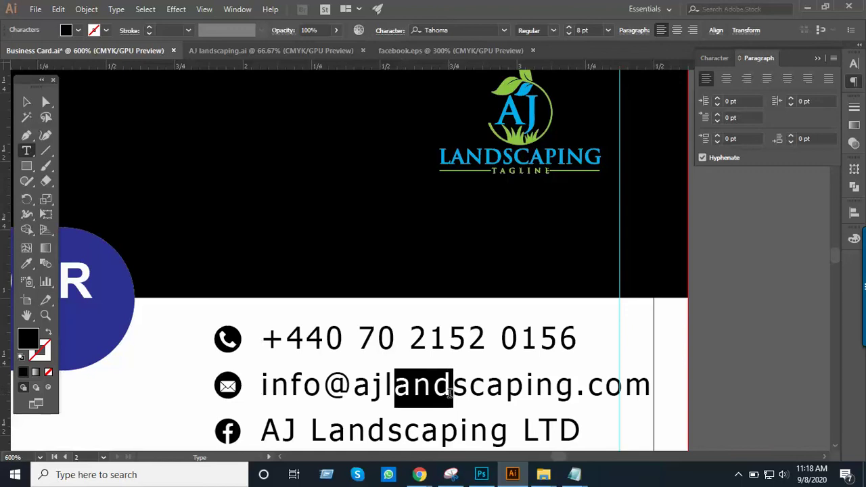
{"action": "key", "text": "BackSpace"}
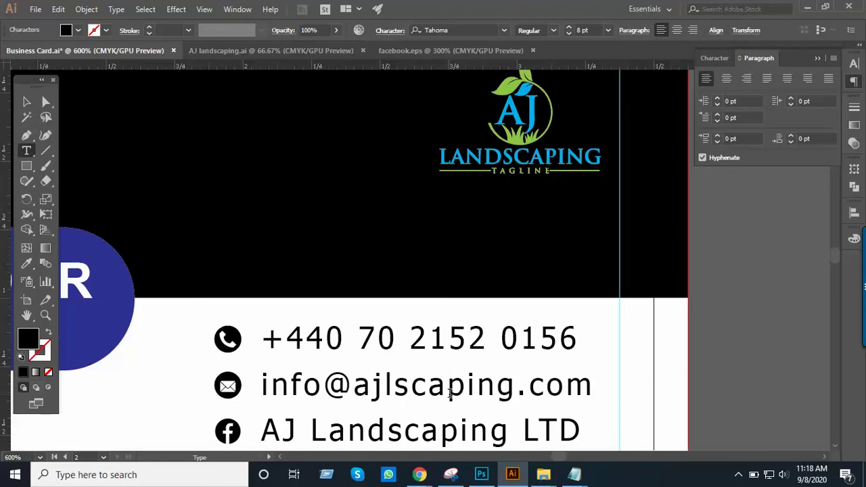
{"action": "scroll", "coordinate": [348, 358], "scroll_direction": "down", "scroll_amount": 5}
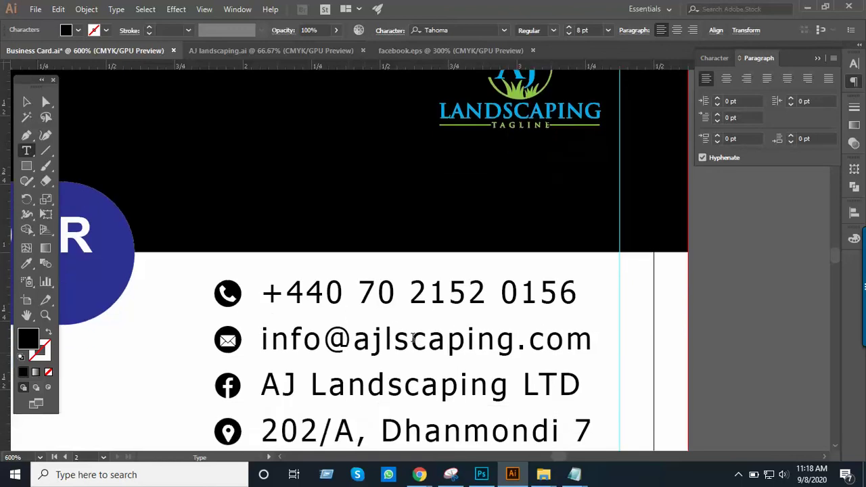
{"action": "scroll", "coordinate": [464, 325], "scroll_direction": "down", "scroll_amount": 3}
{"action": "left_click", "coordinate": [27, 102]}
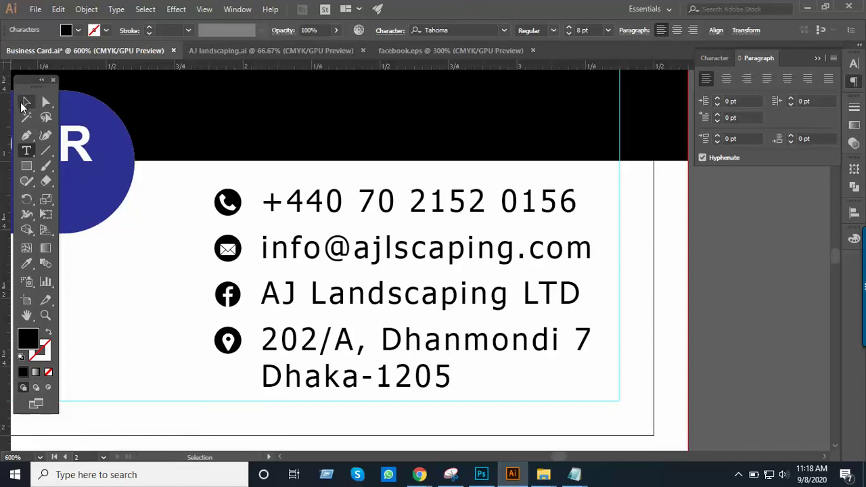
{"action": "left_click", "coordinate": [713, 332]}
{"action": "key", "text": "ctrl+minus"}
{"action": "left_click_drag", "start_coordinate": [415, 285], "coordinate": [483, 357]}
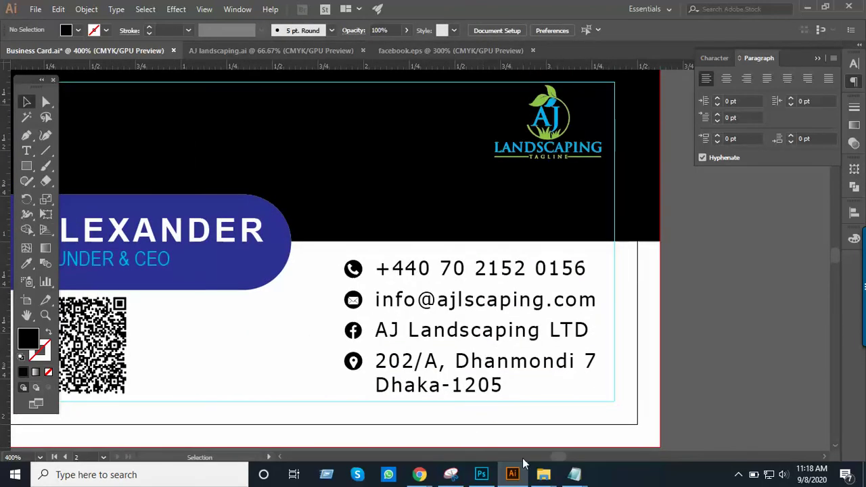
Scroll down the Fake Name Generator profile in Chrome, then switch to the Google Meet tab
{"action": "mouse_move", "coordinate": [420, 474]}
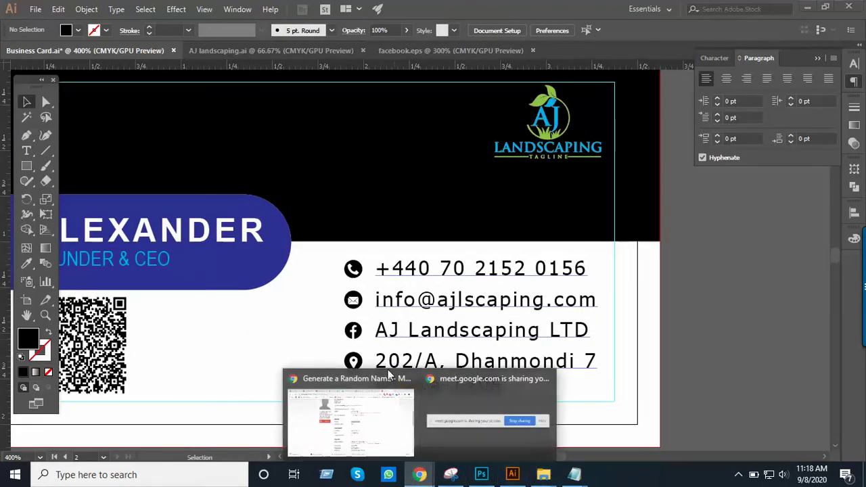
{"action": "left_click", "coordinate": [346, 416]}
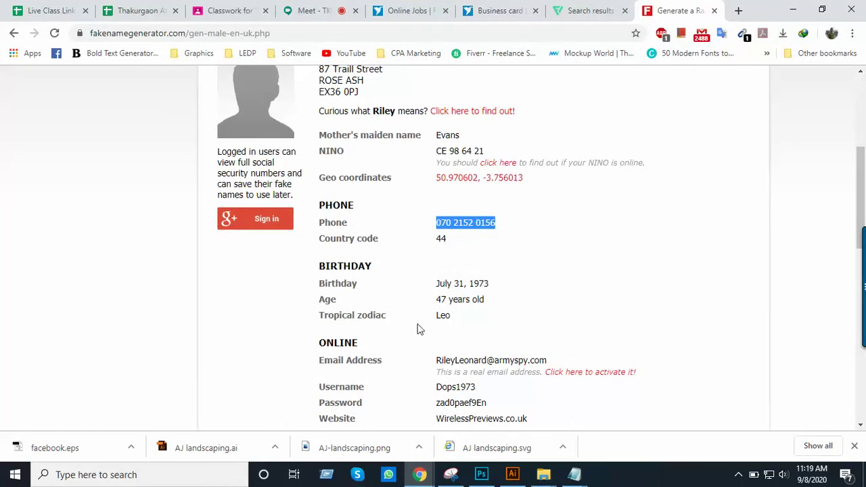
{"action": "scroll", "coordinate": [418, 330], "scroll_direction": "down", "scroll_amount": 2}
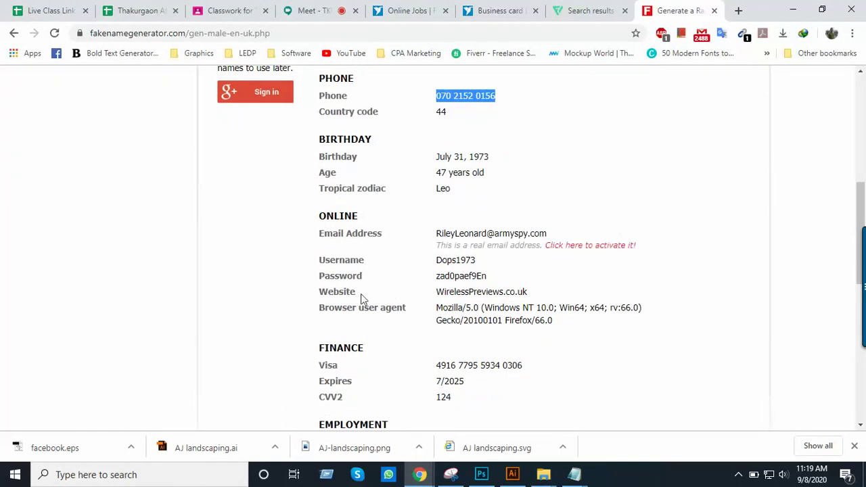
{"action": "scroll", "coordinate": [463, 319], "scroll_direction": "down", "scroll_amount": 1}
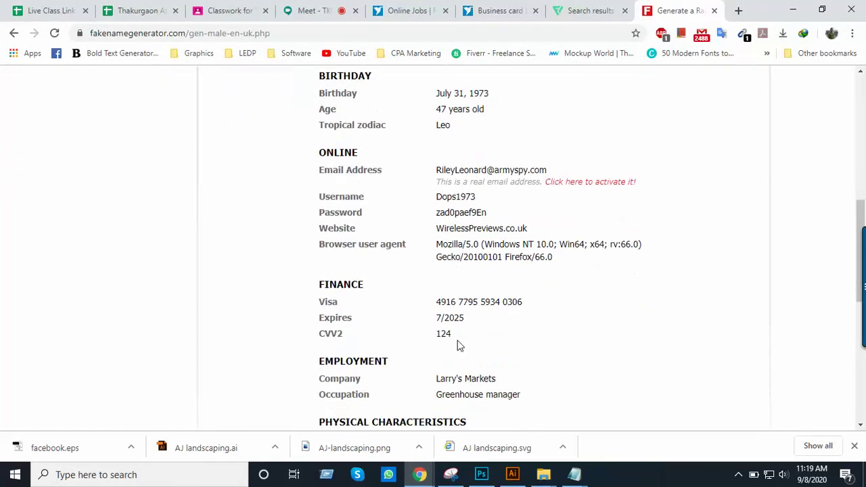
{"action": "scroll", "coordinate": [458, 345], "scroll_direction": "down", "scroll_amount": 1}
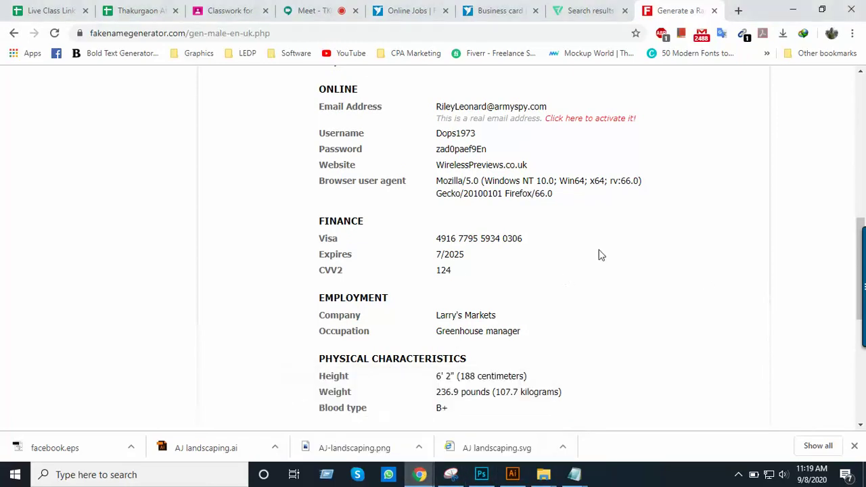
{"action": "left_click", "coordinate": [310, 11]}
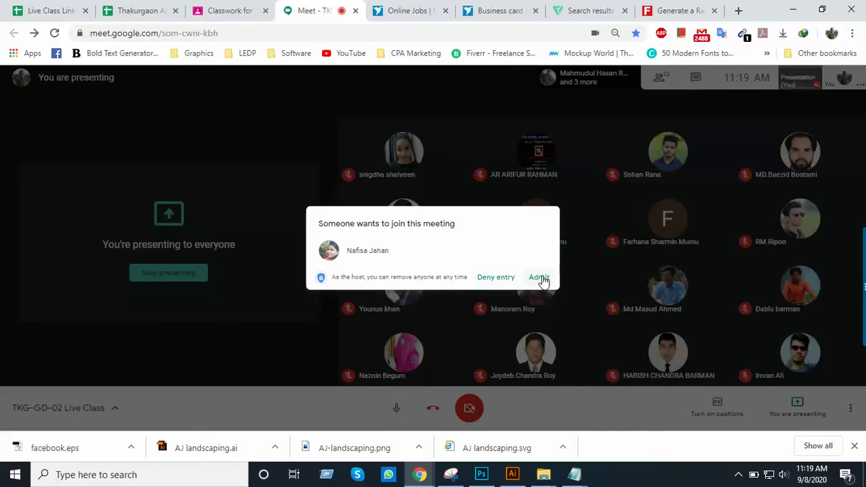
Admit the waiting participants to the Meet class and return to the Fake Name Generator profile
{"action": "left_click", "coordinate": [540, 279]}
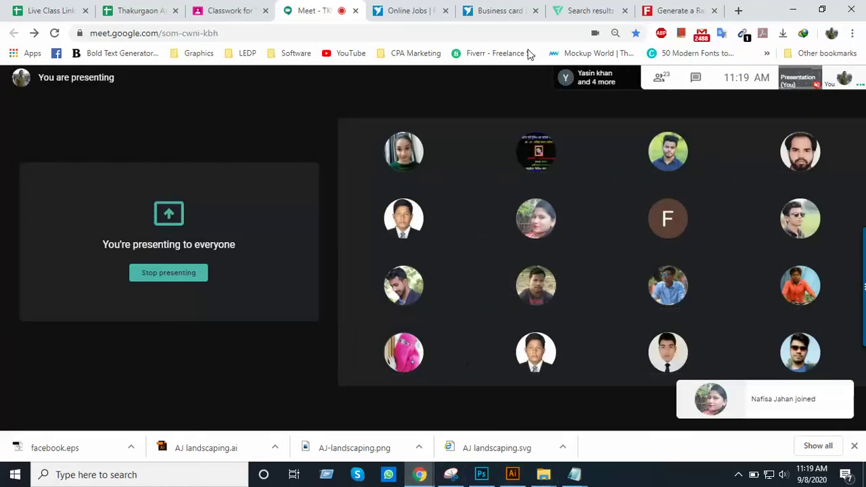
{"action": "left_click", "coordinate": [663, 9]}
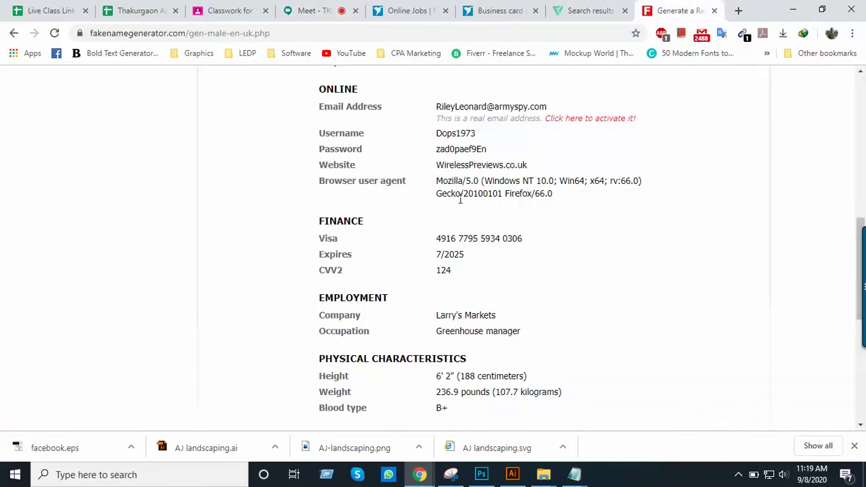
{"action": "scroll", "coordinate": [459, 200], "scroll_direction": "up", "scroll_amount": 5}
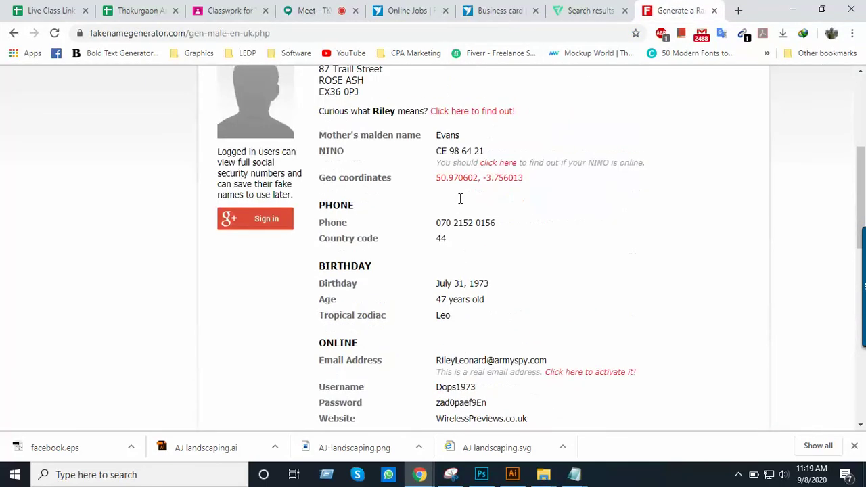
{"action": "left_click", "coordinate": [306, 8]}
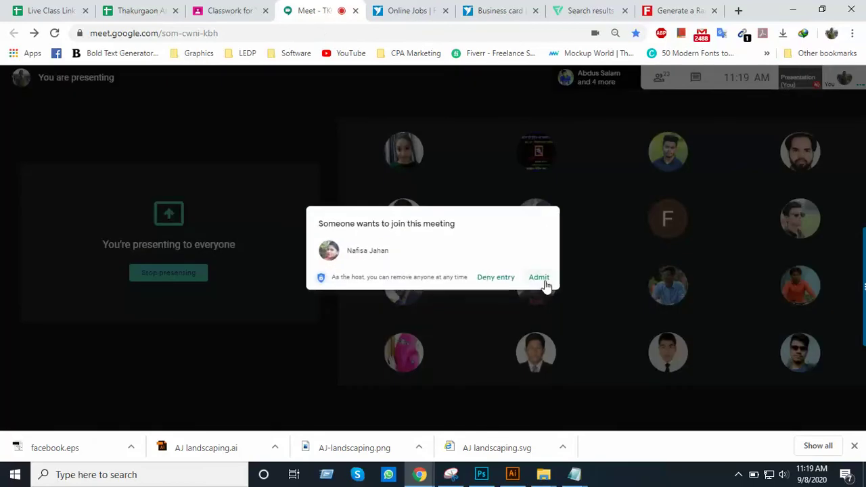
{"action": "left_click", "coordinate": [546, 284]}
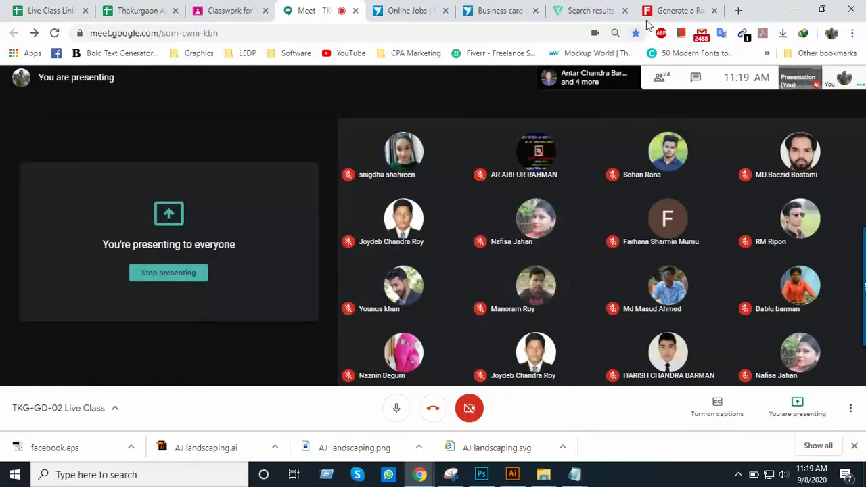
{"action": "left_click", "coordinate": [676, 10]}
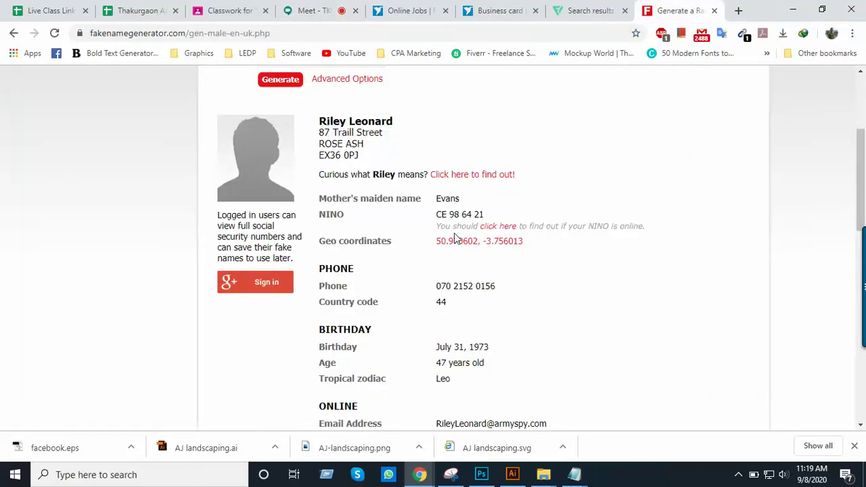
Copy the generated profile's three-line UK postal address and switch back to Illustrator
{"action": "scroll", "coordinate": [454, 236], "scroll_direction": "up", "scroll_amount": 2}
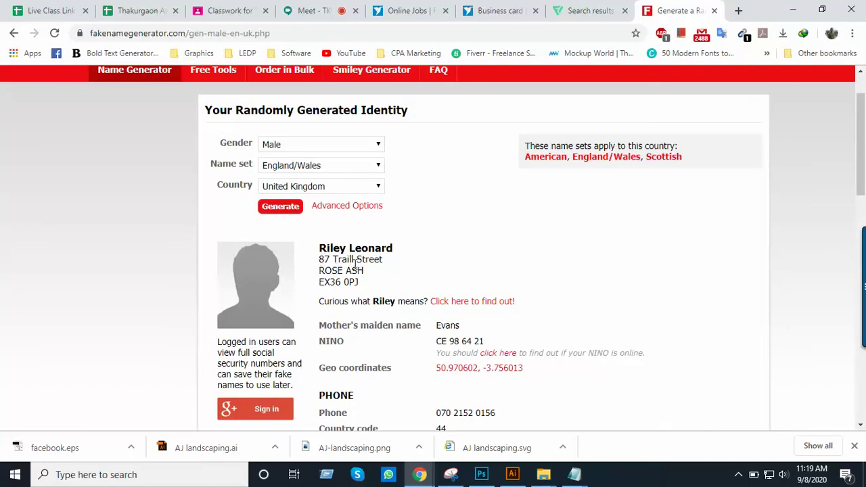
{"action": "left_click_drag", "start_coordinate": [320, 264], "coordinate": [370, 291]}
{"action": "key", "text": "ctrl+c"}
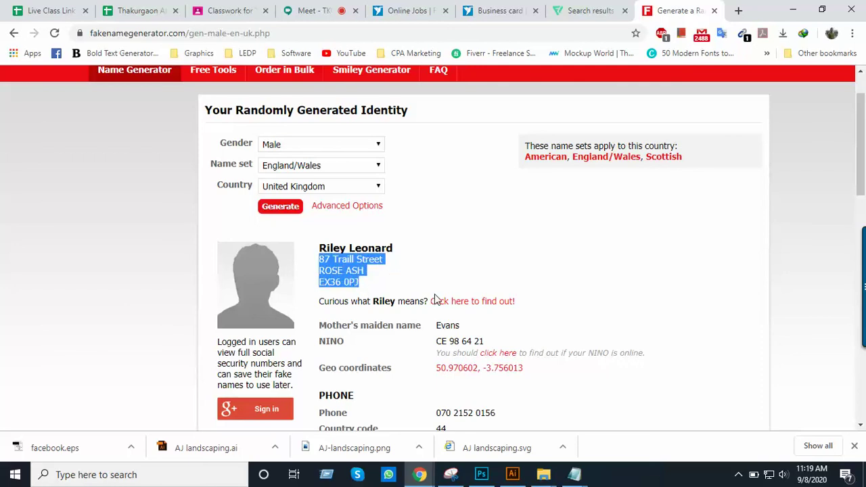
{"action": "key", "text": "alt+Tab"}
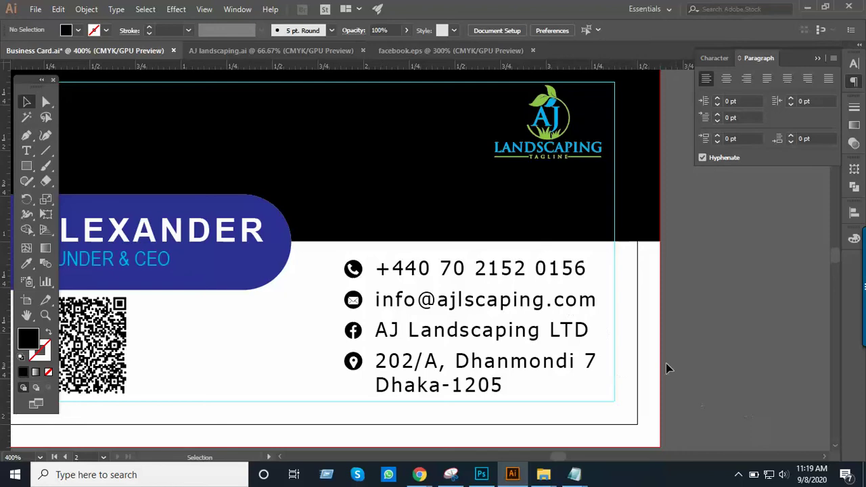
Replace the card's old two-line address with the copied generated address
{"action": "scroll", "coordinate": [538, 342], "scroll_direction": "up", "scroll_amount": 1, "text": "alt"}
{"action": "left_click_drag", "start_coordinate": [548, 331], "coordinate": [632, 351]}
{"action": "left_click", "coordinate": [406, 316]}
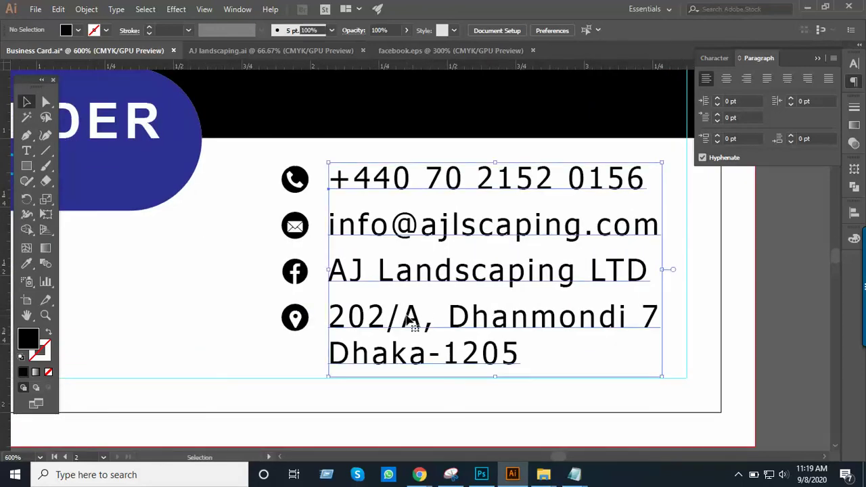
{"action": "triple_click", "coordinate": [406, 316]}
{"action": "left_click_drag", "start_coordinate": [329, 316], "coordinate": [524, 370]}
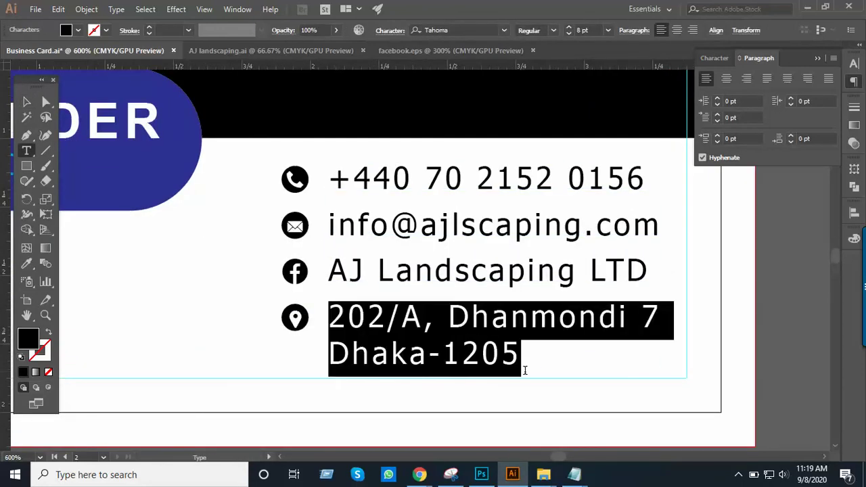
{"action": "key", "text": "ctrl+v"}
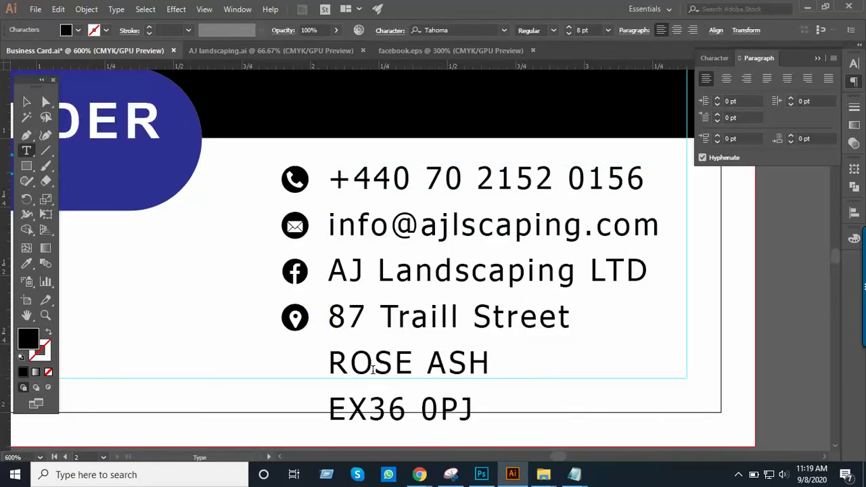
Join the postcode onto the town line after a comma and drop the street-line comma
{"action": "key", "text": "BackSpace"}
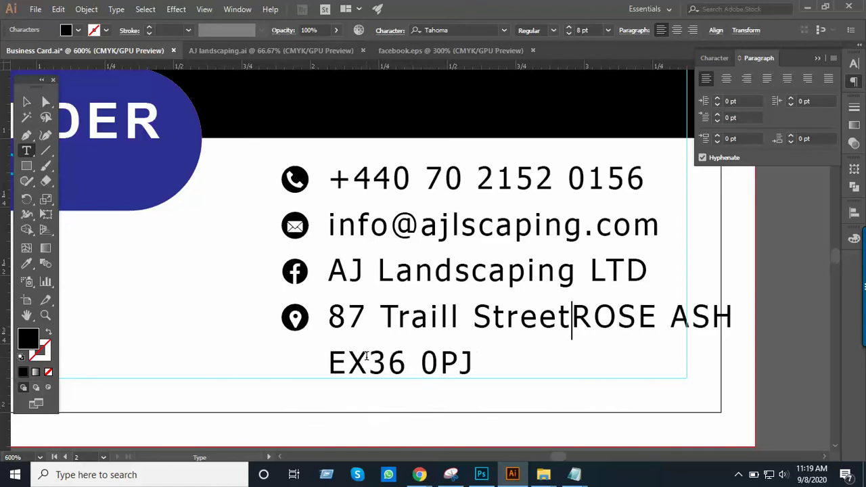
{"action": "type", "text": ","}
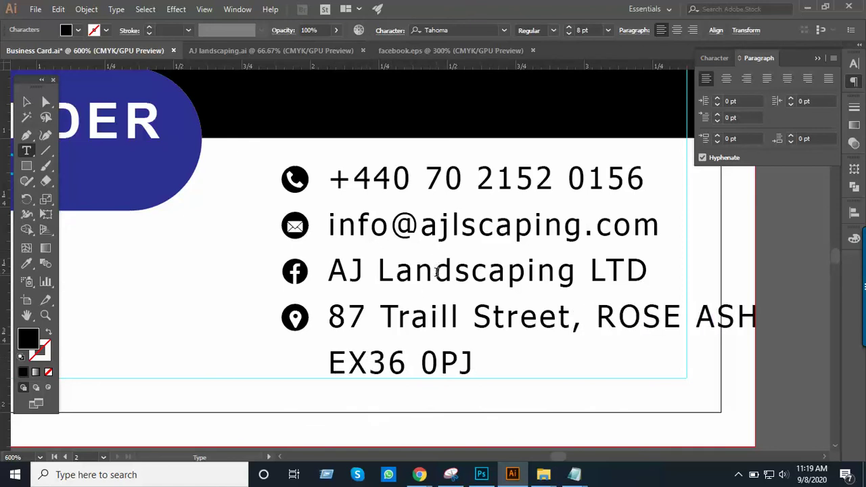
{"action": "left_click", "coordinate": [720, 61]}
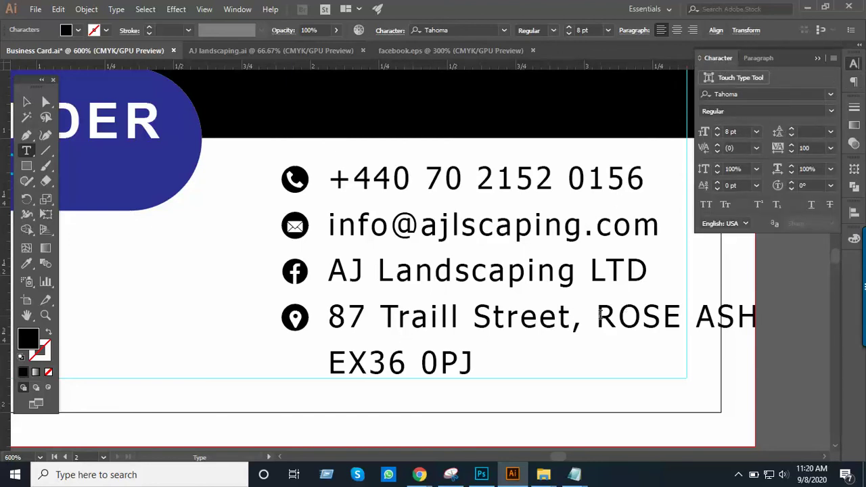
{"action": "key", "text": "Return"}
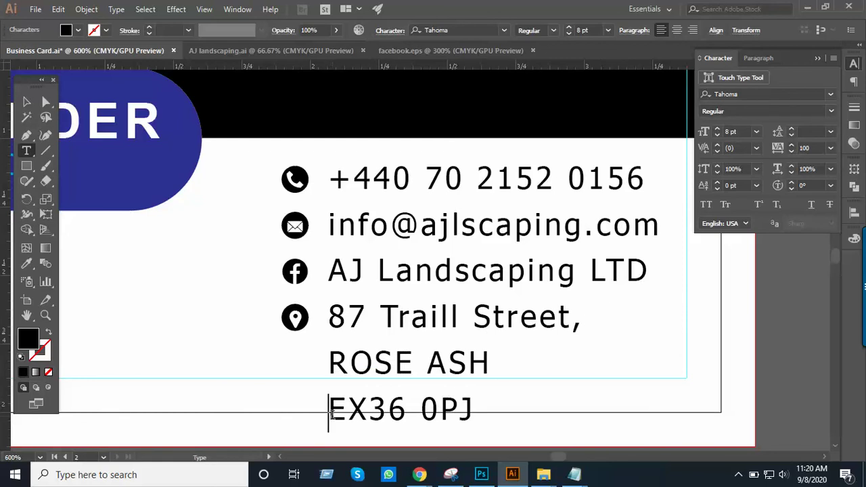
{"action": "key", "text": "BackSpace"}
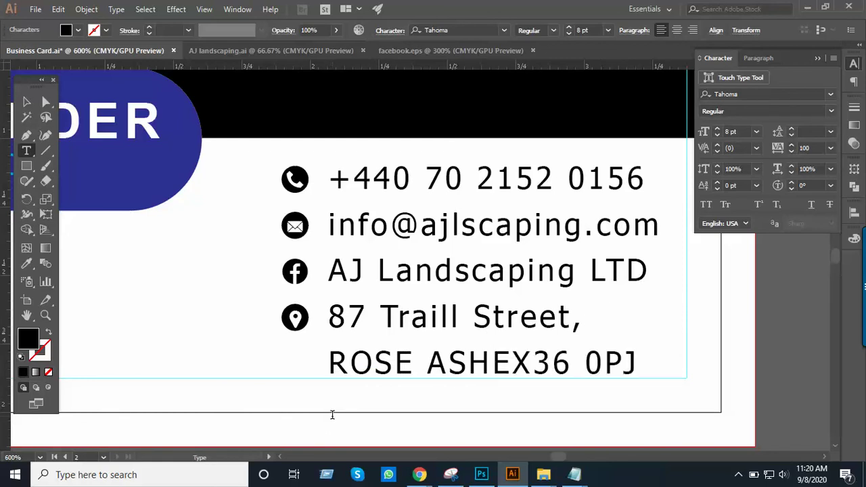
{"action": "type", "text": ","}
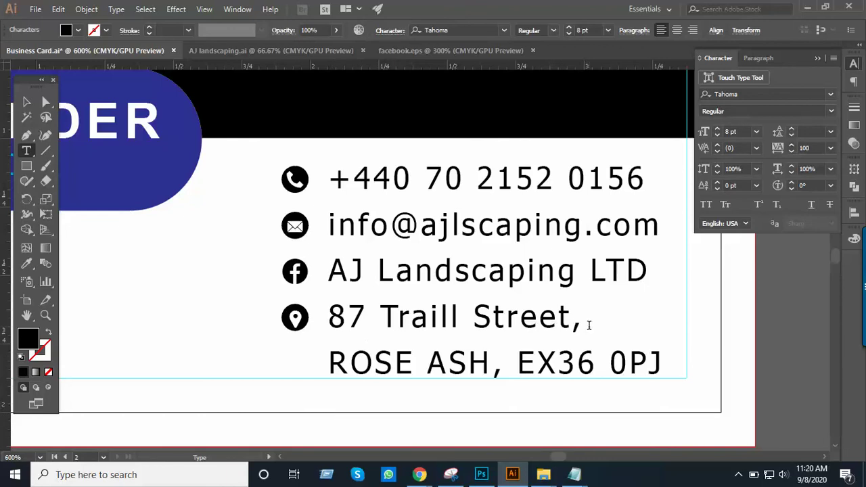
{"action": "key", "text": "Escape"}
{"action": "left_click", "coordinate": [824, 377]}
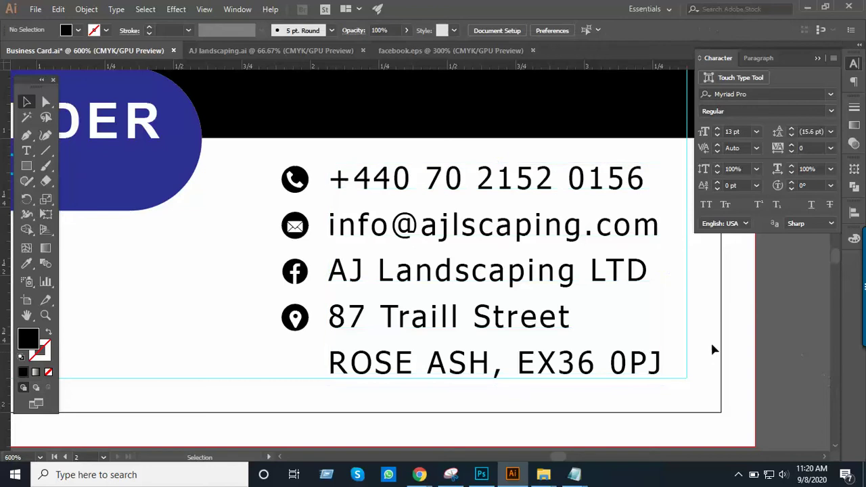
Frame both card sides at 200% and collapse the character settings panel
{"action": "key", "text": "ctrl+minus"}
{"action": "key", "text": "ctrl+minus"}
{"action": "key", "text": "ctrl+minus"}
{"action": "key", "text": "ctrl+minus"}
{"action": "left_click_drag", "start_coordinate": [435, 214], "coordinate": [668, 332]}
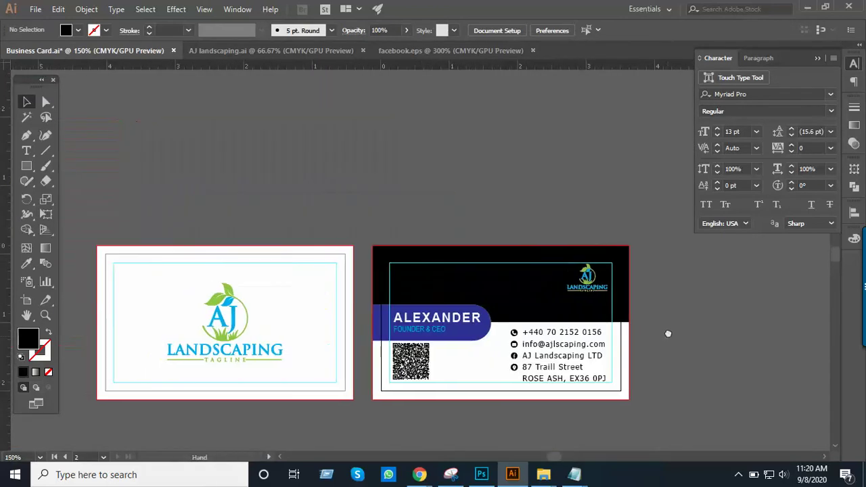
{"action": "key", "text": "ctrl+plus"}
{"action": "left_click_drag", "start_coordinate": [507, 277], "coordinate": [503, 191]}
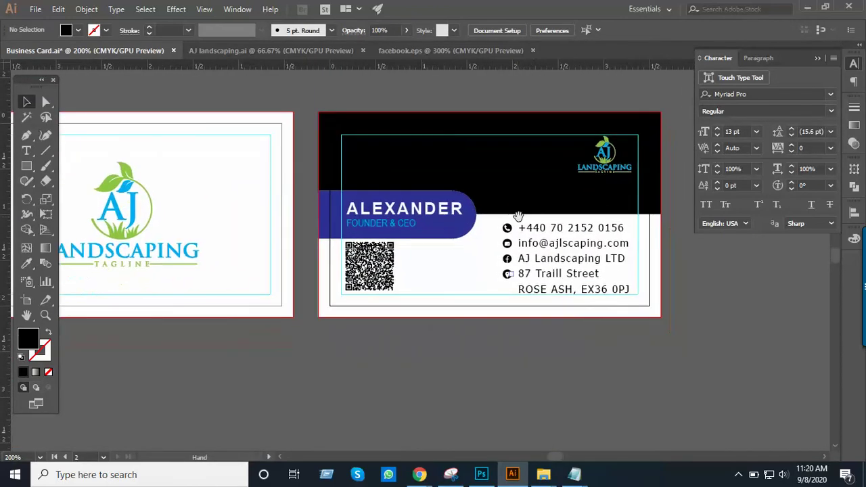
{"action": "left_click", "coordinate": [817, 60]}
{"action": "left_click_drag", "start_coordinate": [461, 233], "coordinate": [602, 270]}
Export the card via Export As as an interlaced PNG, Business Card.png, into Contest
{"action": "left_click", "coordinate": [34, 10]}
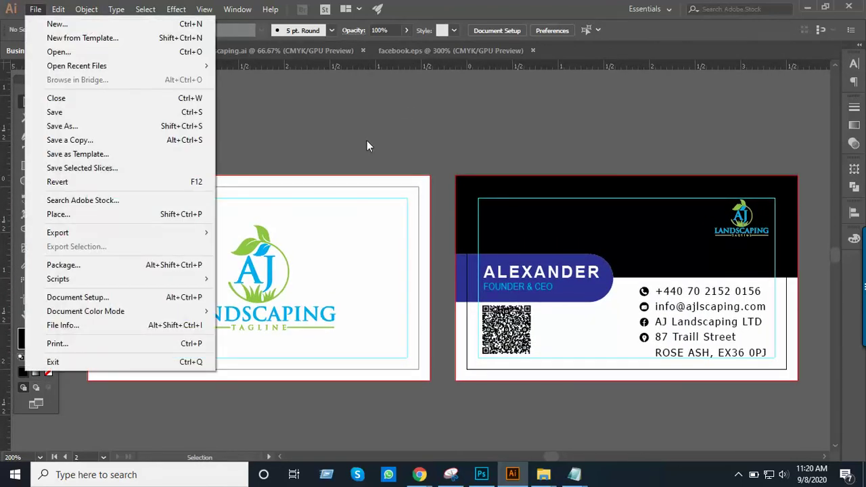
{"action": "left_click", "coordinate": [366, 140]}
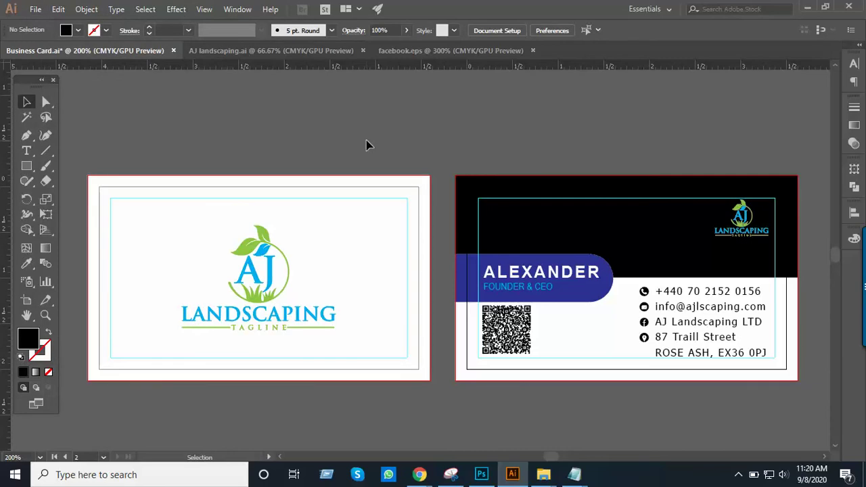
{"action": "left_click", "coordinate": [36, 10]}
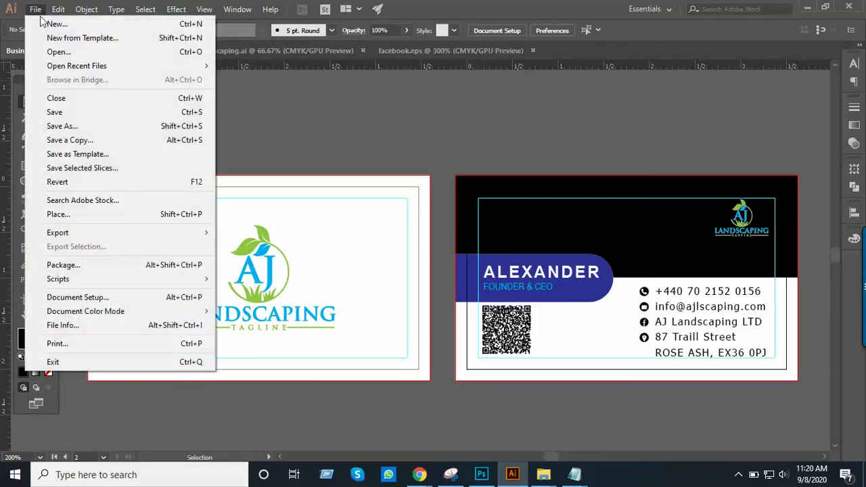
{"action": "mouse_move", "coordinate": [113, 241]}
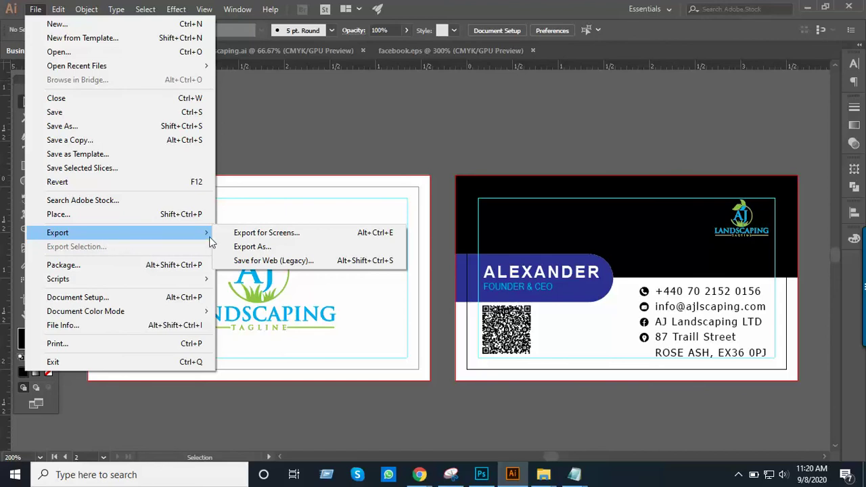
{"action": "left_click", "coordinate": [252, 247]}
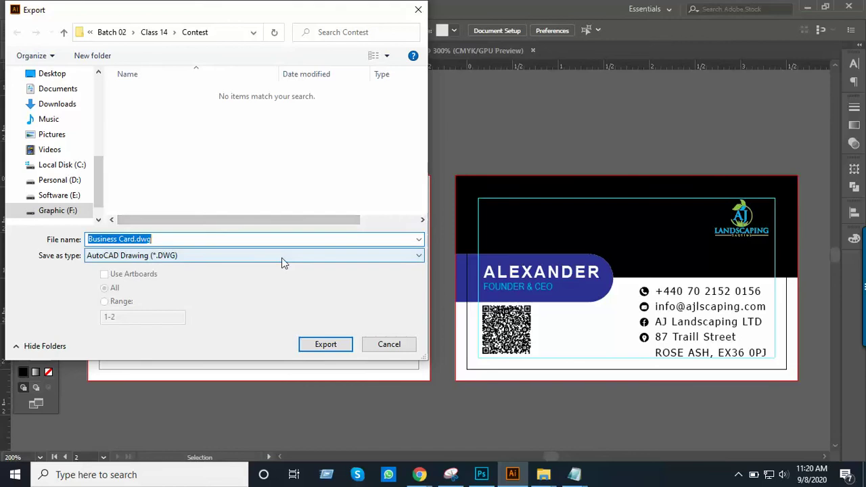
{"action": "left_click", "coordinate": [283, 257]}
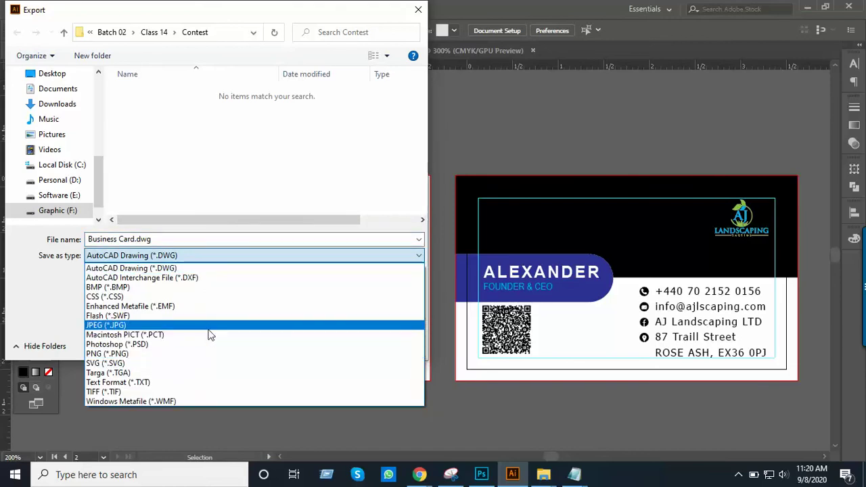
{"action": "left_click", "coordinate": [113, 353]}
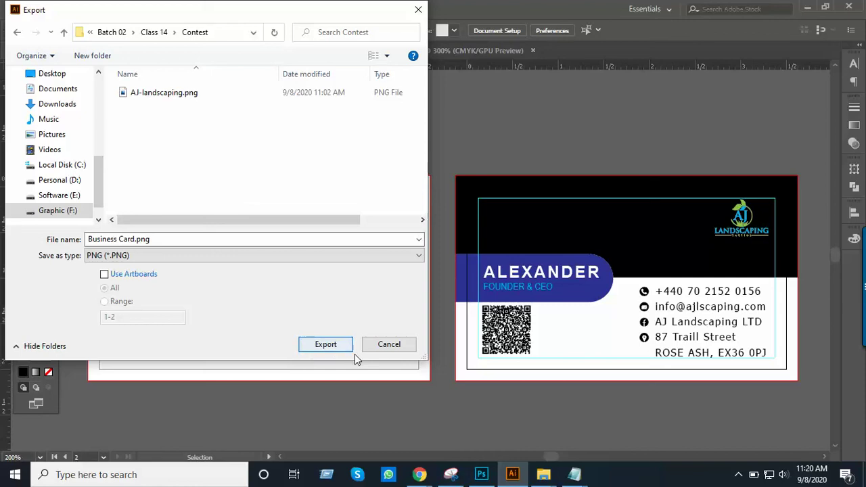
{"action": "left_click", "coordinate": [325, 345]}
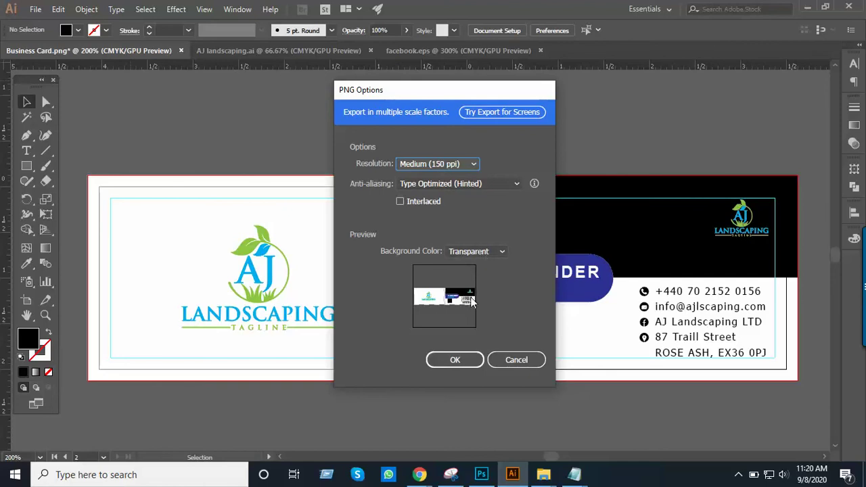
{"action": "left_click", "coordinate": [400, 202]}
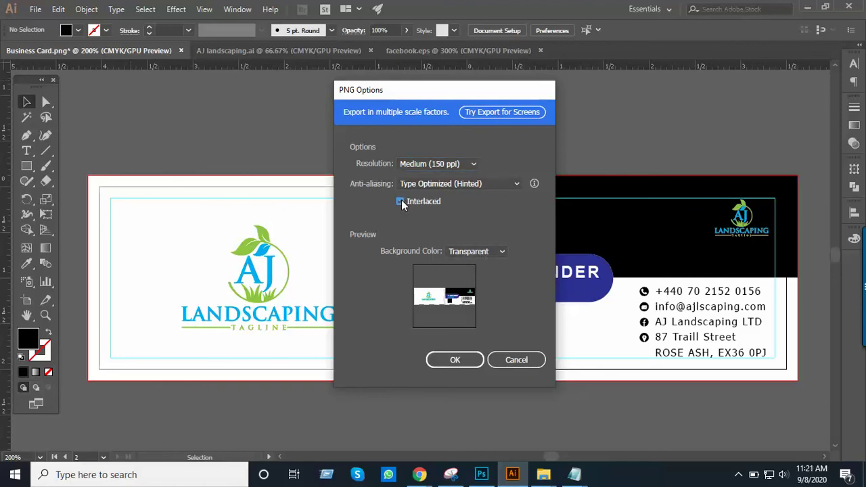
{"action": "left_click", "coordinate": [457, 359]}
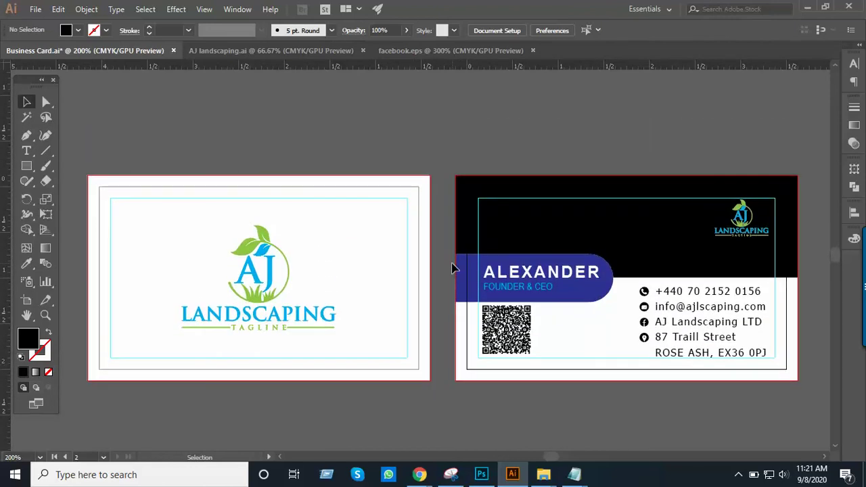
Delete Business Card.png from the Contest folder in the Export As dialog, then cancel it
{"action": "left_click", "coordinate": [31, 11]}
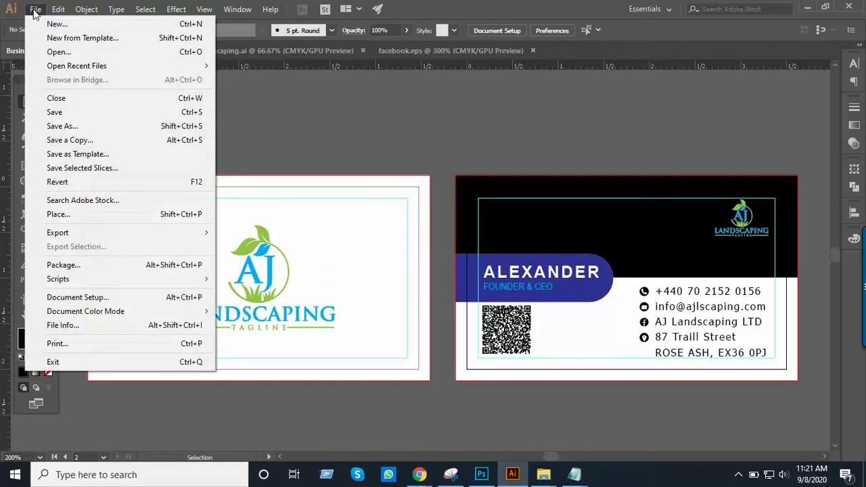
{"action": "mouse_move", "coordinate": [138, 235]}
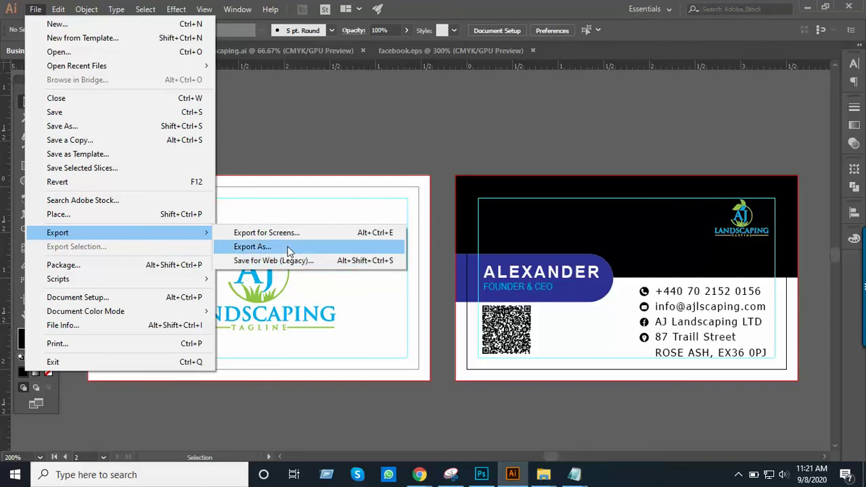
{"action": "left_click", "coordinate": [289, 248]}
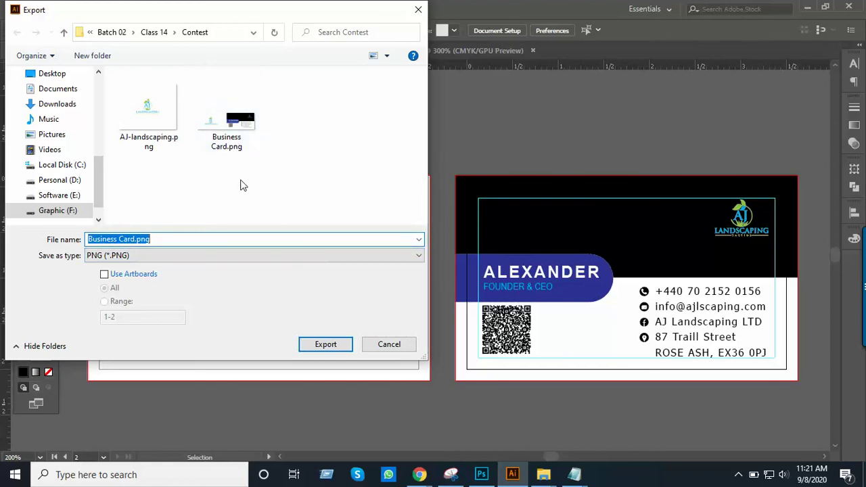
{"action": "left_click", "coordinate": [228, 148]}
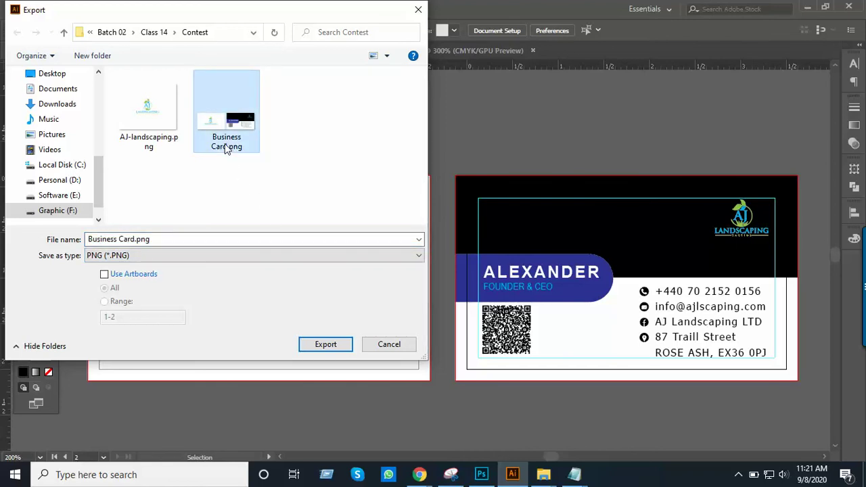
{"action": "key", "text": "Delete"}
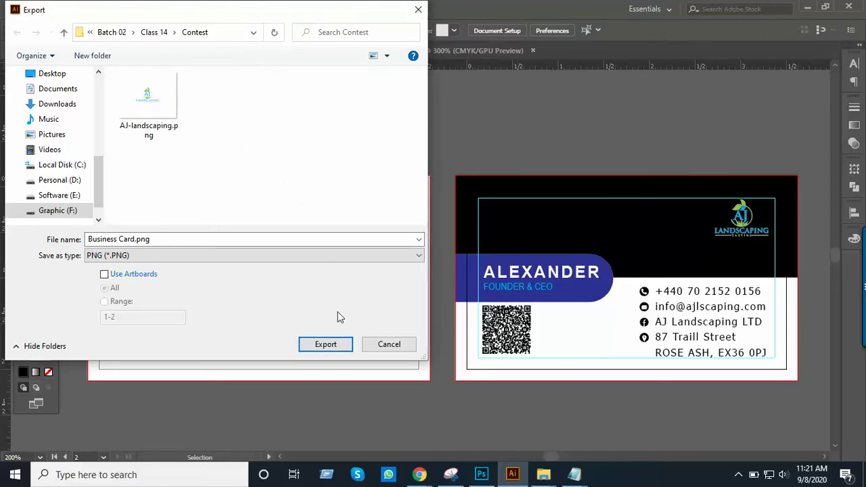
{"action": "left_click", "coordinate": [386, 346]}
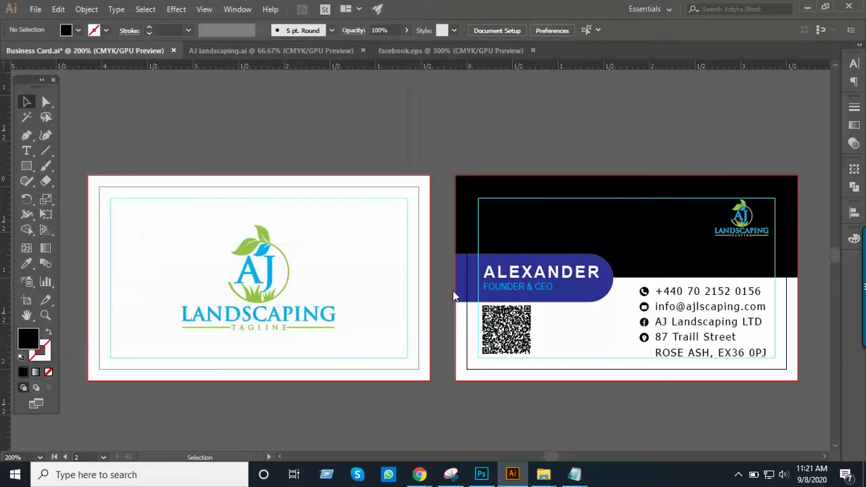
Set Save for Web (Legacy) to PNG-24 with a 2-Up comparison, then close it
{"action": "mouse_move", "coordinate": [464, 181]}
{"action": "left_mouse_down"}
{"action": "mouse_move", "coordinate": [464, 217]}
{"action": "mouse_move", "coordinate": [456, 187]}
{"action": "left_mouse_up"}
{"action": "left_click_drag", "start_coordinate": [459, 239], "coordinate": [477, 217]}
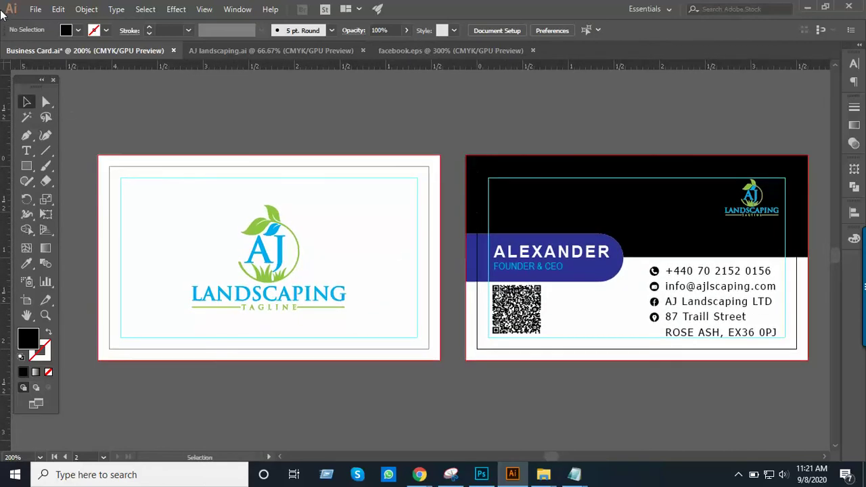
{"action": "left_click", "coordinate": [36, 11]}
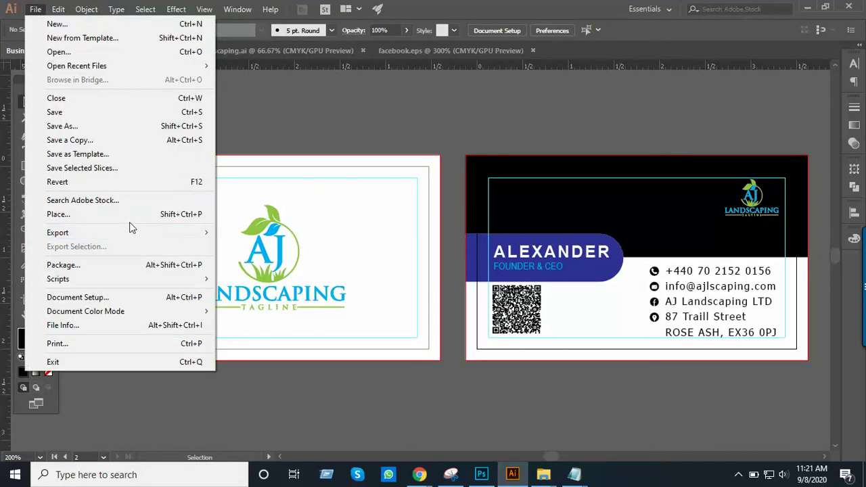
{"action": "mouse_move", "coordinate": [131, 233]}
{"action": "left_click", "coordinate": [271, 261]}
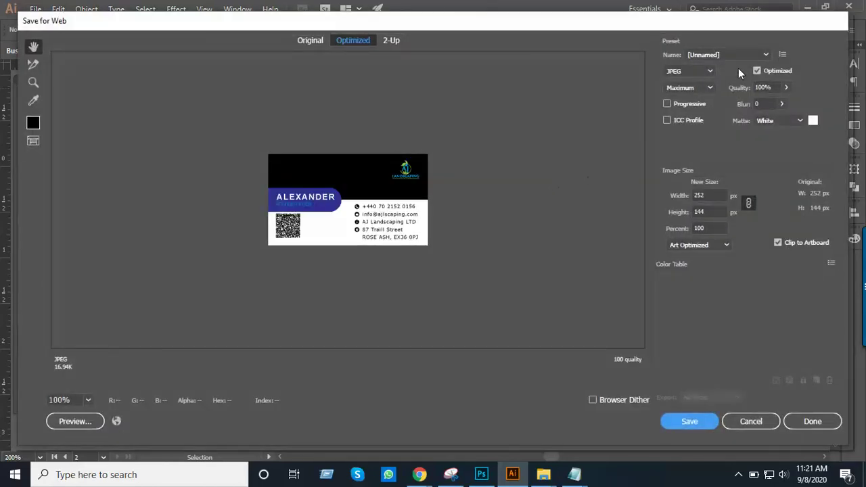
{"action": "left_click", "coordinate": [709, 68]}
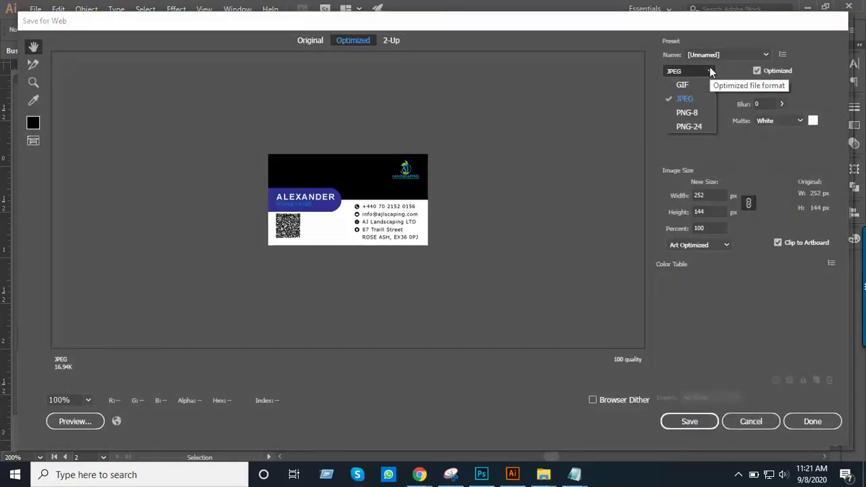
{"action": "left_click", "coordinate": [699, 127]}
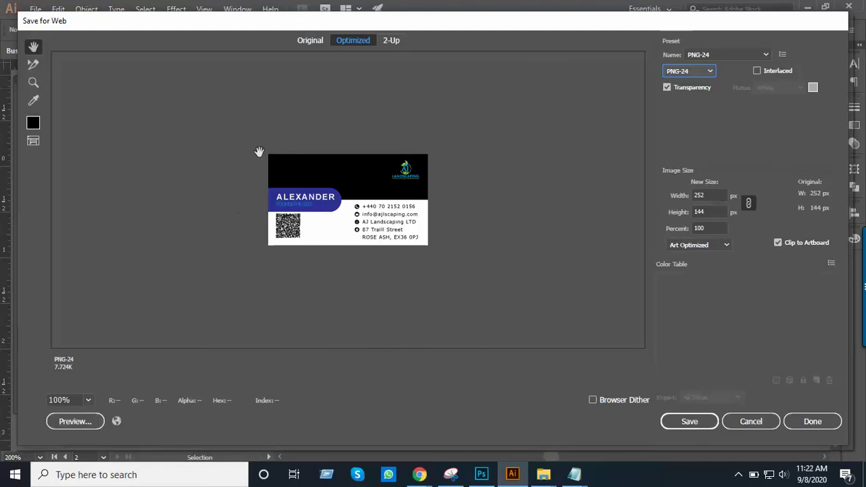
{"action": "left_click", "coordinate": [390, 41]}
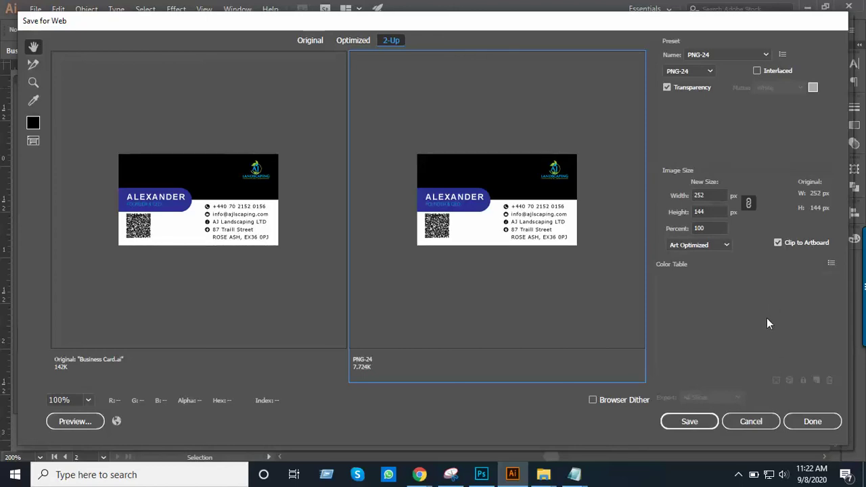
{"action": "left_click", "coordinate": [805, 422]}
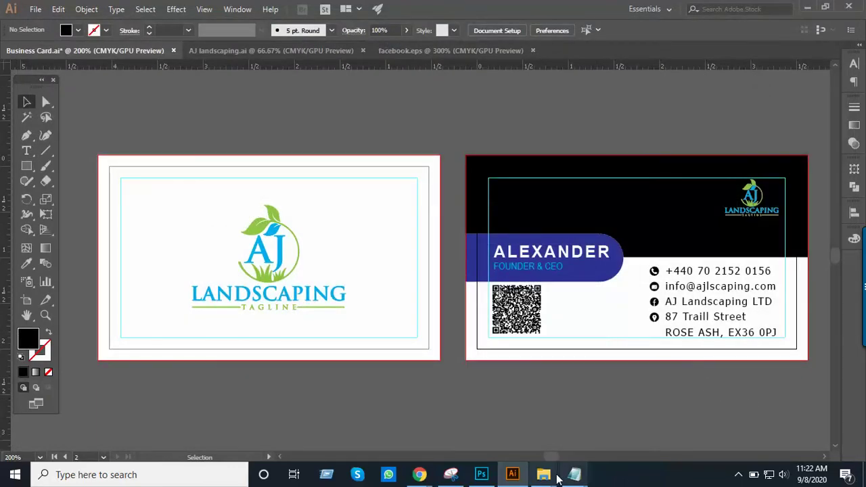
Bring the Contest folder window forward, then switch back to Business Card.ai
{"action": "mouse_move", "coordinate": [545, 473]}
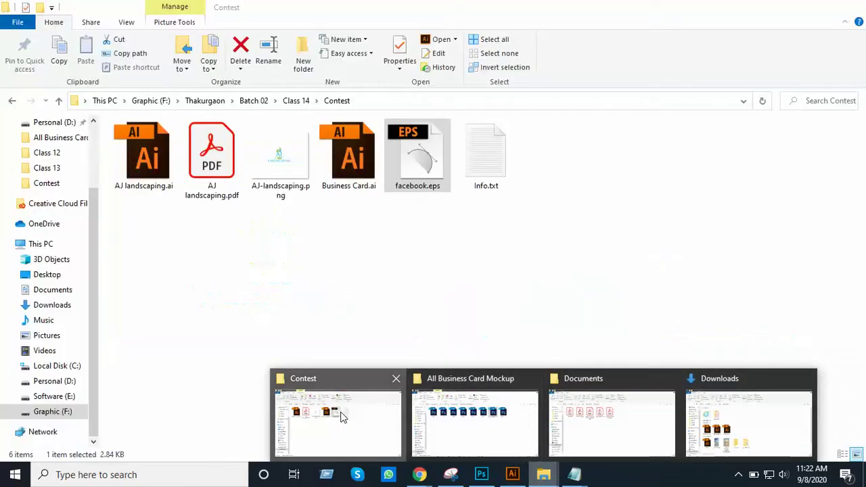
{"action": "left_click", "coordinate": [338, 421]}
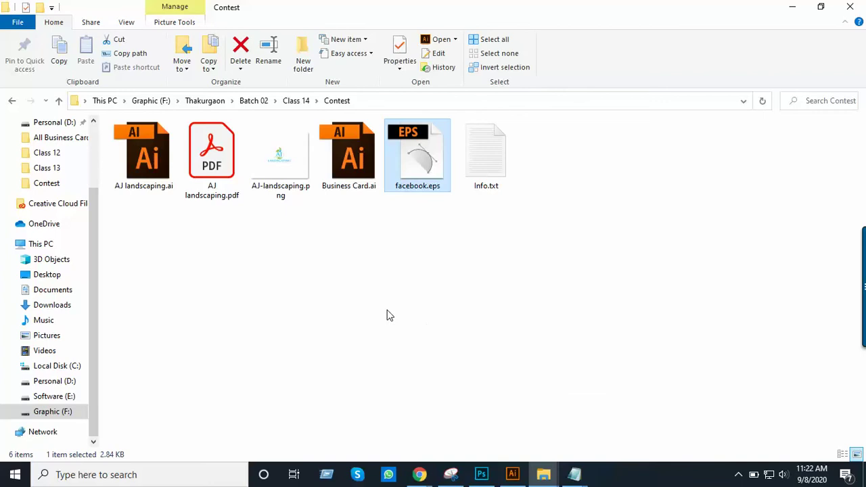
{"action": "key", "text": "alt+Tab"}
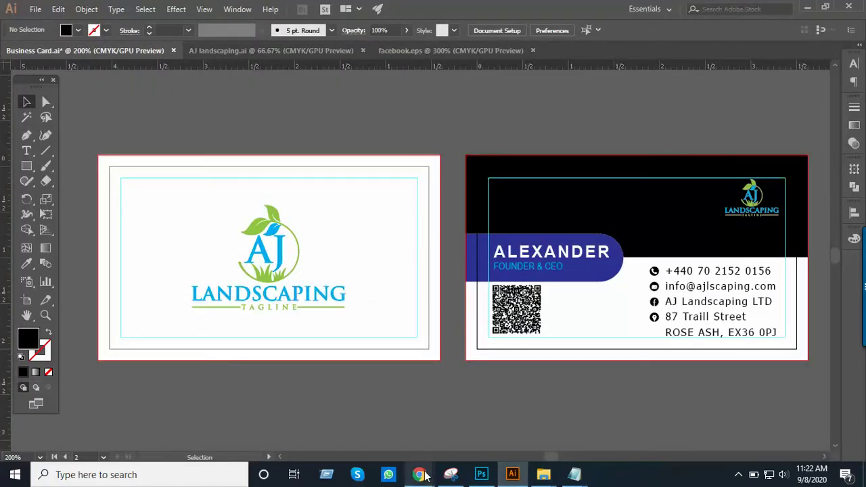
Mute one participant for everyone in the Google Meet class, then return to Illustrator
{"action": "mouse_move", "coordinate": [419, 474]}
{"action": "left_click", "coordinate": [379, 419]}
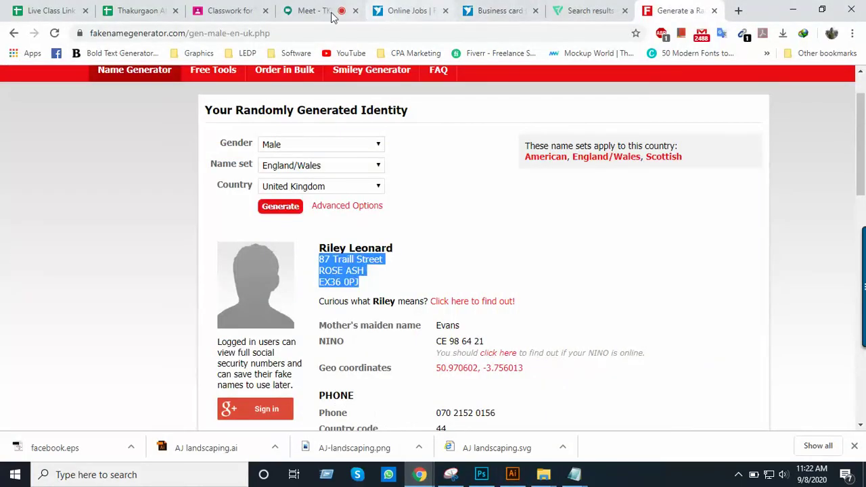
{"action": "left_click", "coordinate": [333, 15]}
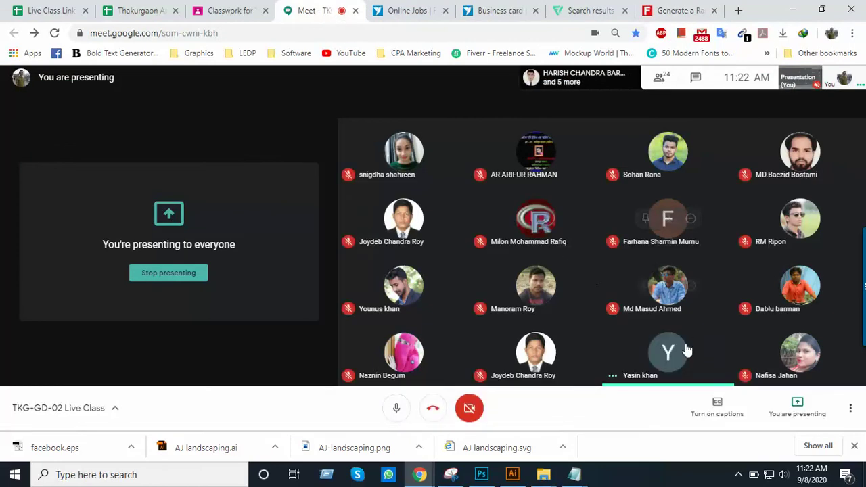
{"action": "left_click", "coordinate": [670, 354]}
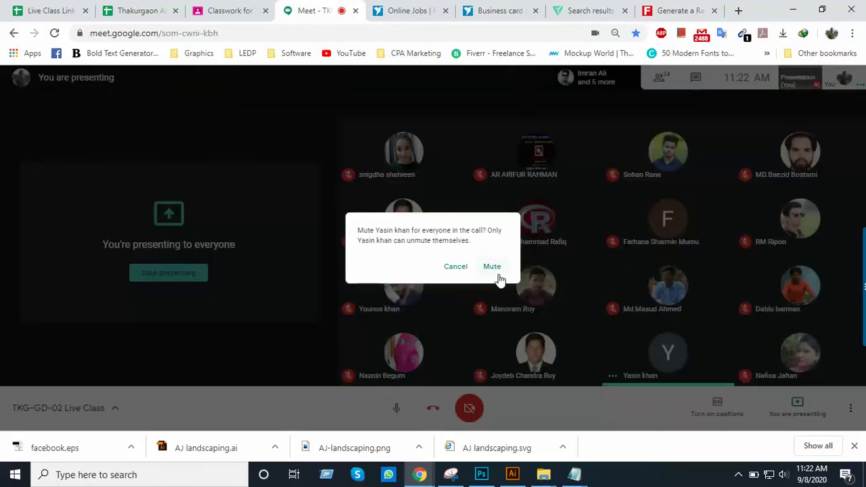
{"action": "left_click", "coordinate": [498, 271]}
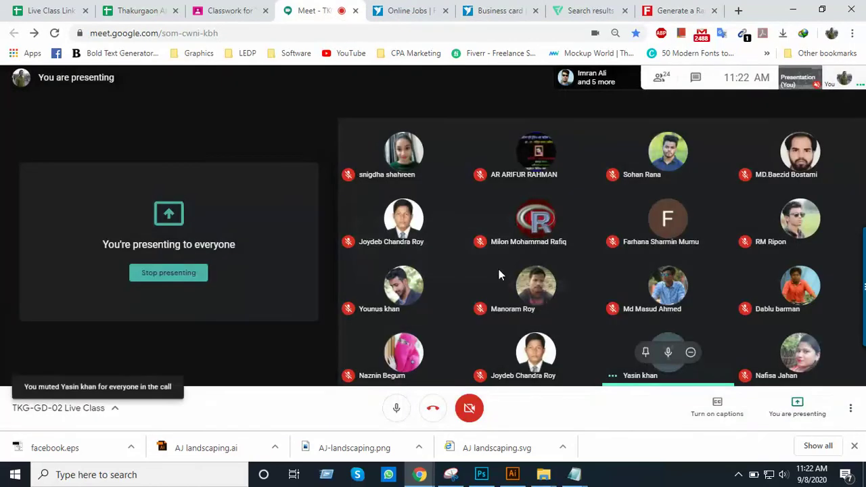
{"action": "left_click", "coordinate": [512, 475]}
{"action": "left_click", "coordinate": [34, 10]}
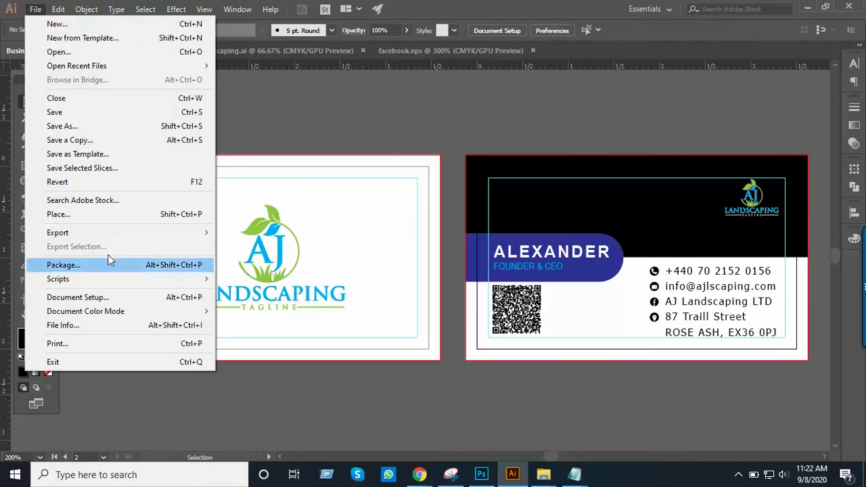
Save the card from Save for Web as PNG-24 Business-Card.png into F:\Thakurgaon\Batch 02\Class 14
{"action": "mouse_move", "coordinate": [119, 233]}
{"action": "left_click", "coordinate": [260, 261]}
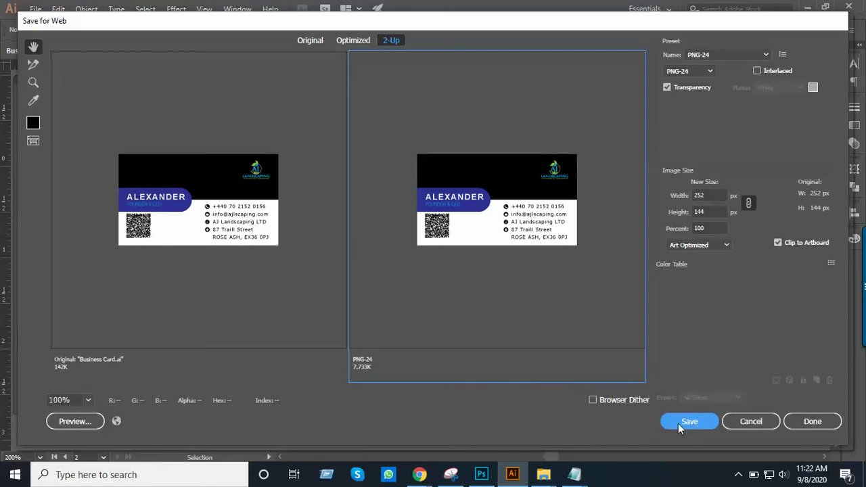
{"action": "left_click", "coordinate": [678, 422]}
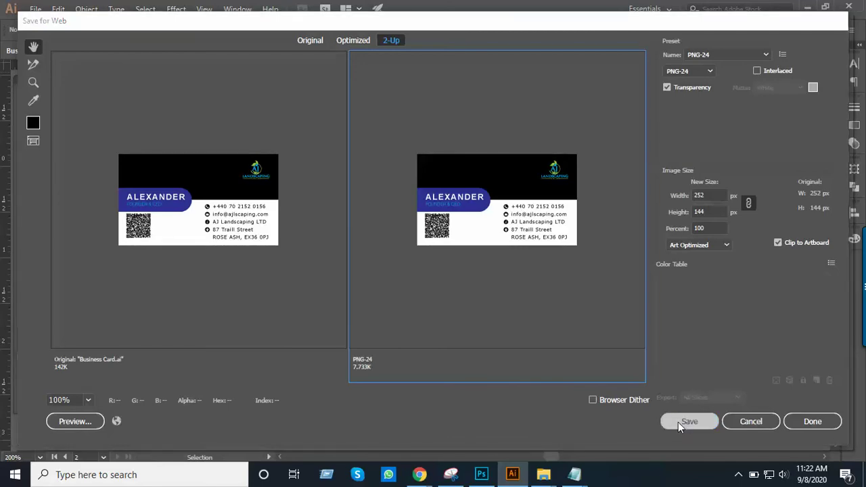
{"action": "scroll", "coordinate": [87, 196], "scroll_direction": "down", "scroll_amount": 5}
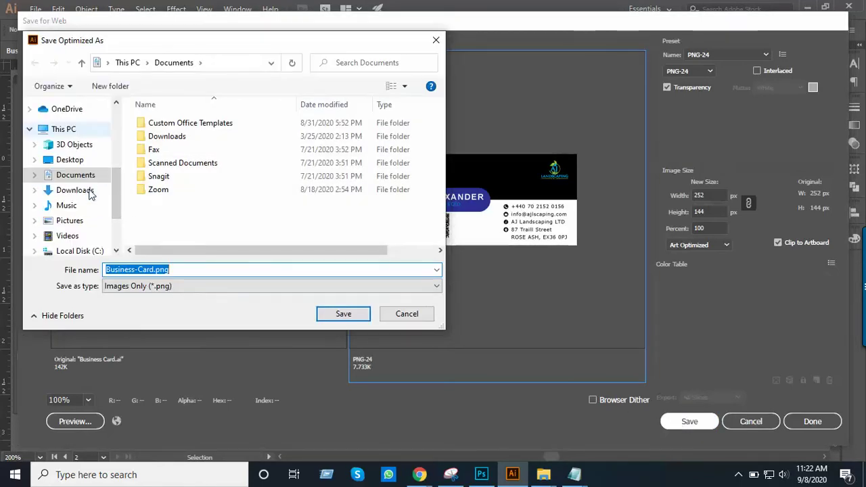
{"action": "left_click", "coordinate": [85, 214]}
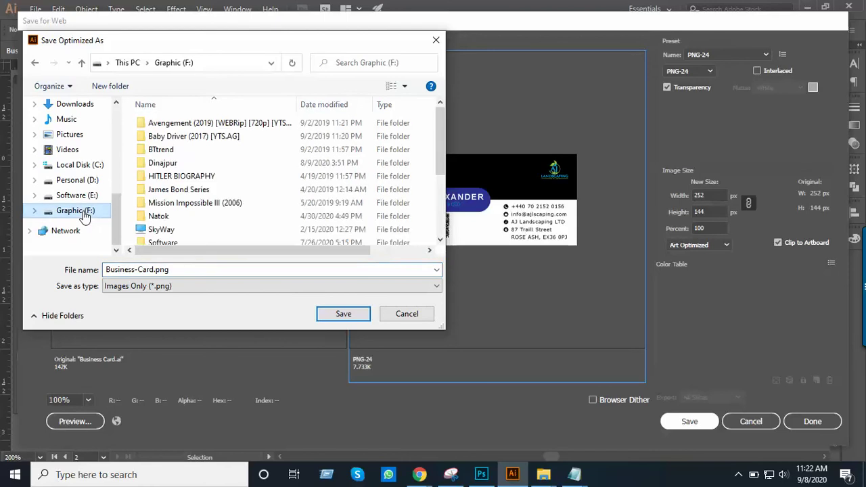
{"action": "scroll", "coordinate": [225, 184], "scroll_direction": "down", "scroll_amount": 3}
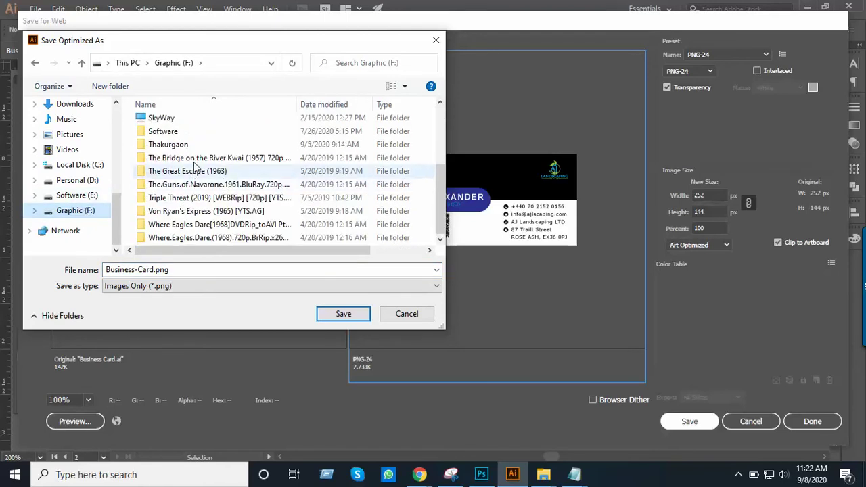
{"action": "double_click", "coordinate": [195, 147]}
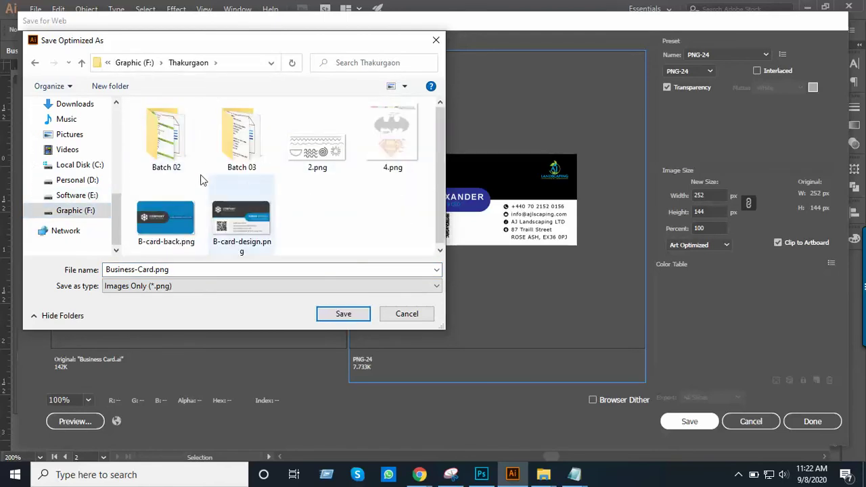
{"action": "double_click", "coordinate": [165, 138]}
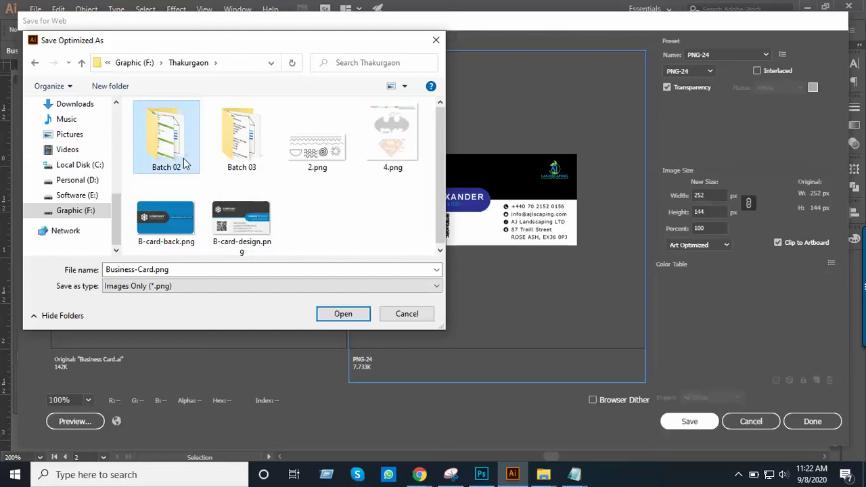
{"action": "scroll", "coordinate": [209, 147], "scroll_direction": "down", "scroll_amount": 2}
{"action": "double_click", "coordinate": [212, 238]}
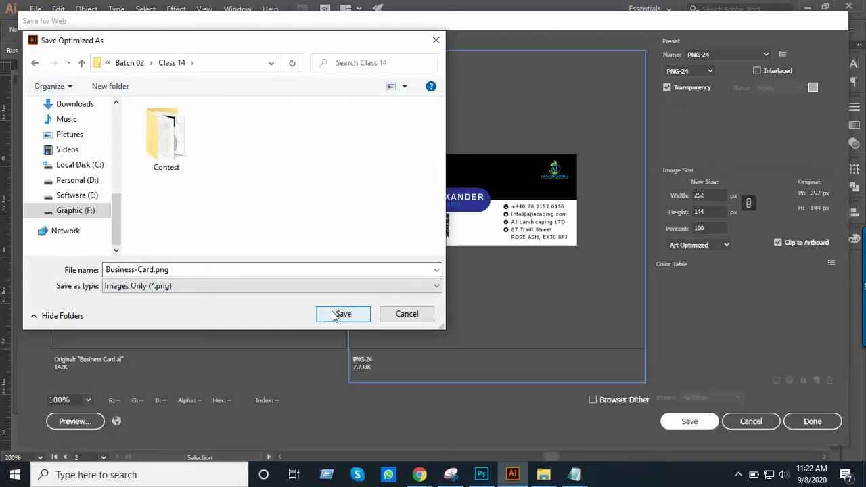
{"action": "left_click", "coordinate": [336, 313]}
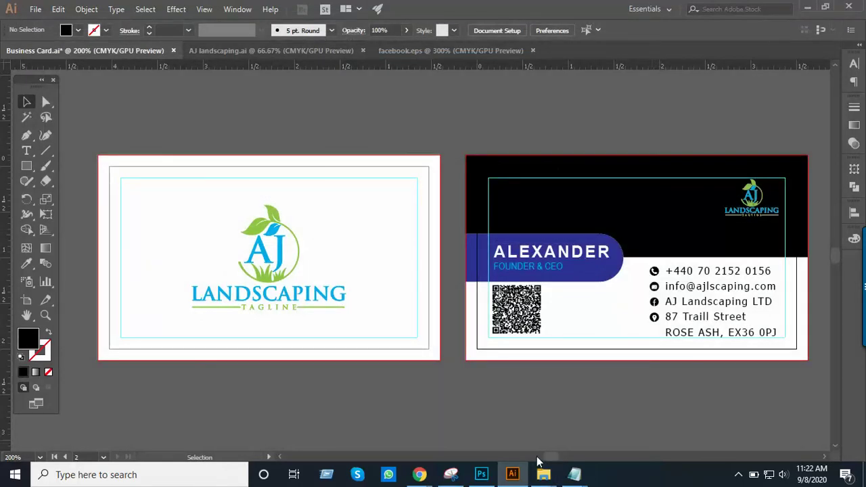
Open Class 14 in File Explorer, check Business-Card.png (7.72 KB), then return to Illustrator
{"action": "mouse_move", "coordinate": [543, 474]}
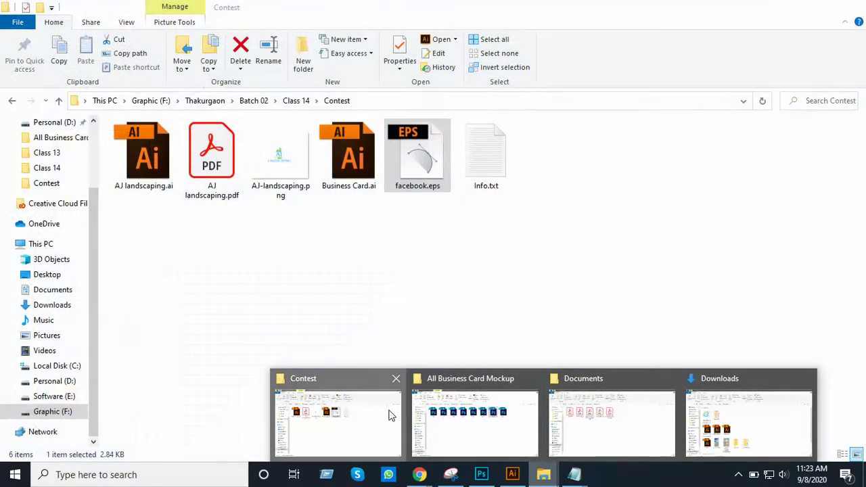
{"action": "left_click", "coordinate": [388, 412]}
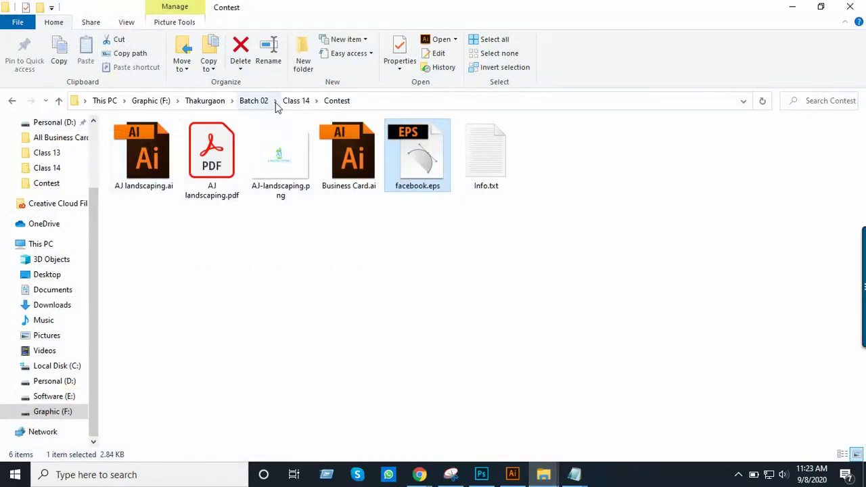
{"action": "left_click", "coordinate": [292, 103]}
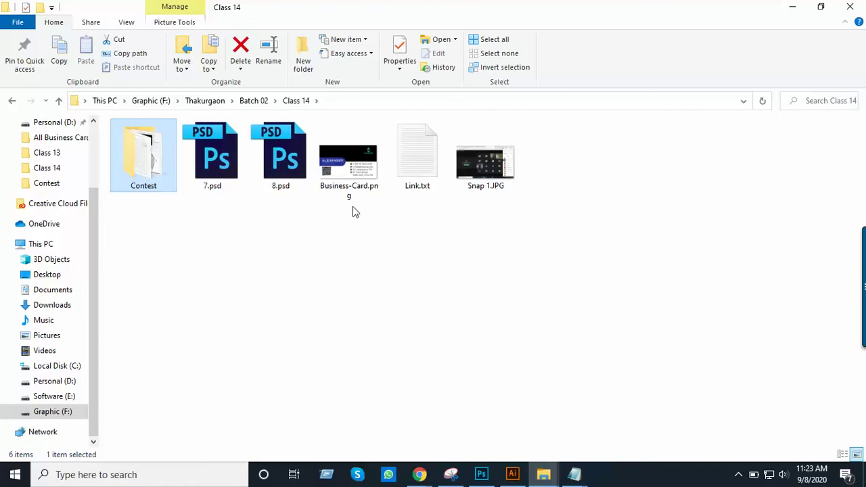
{"action": "left_click", "coordinate": [350, 160]}
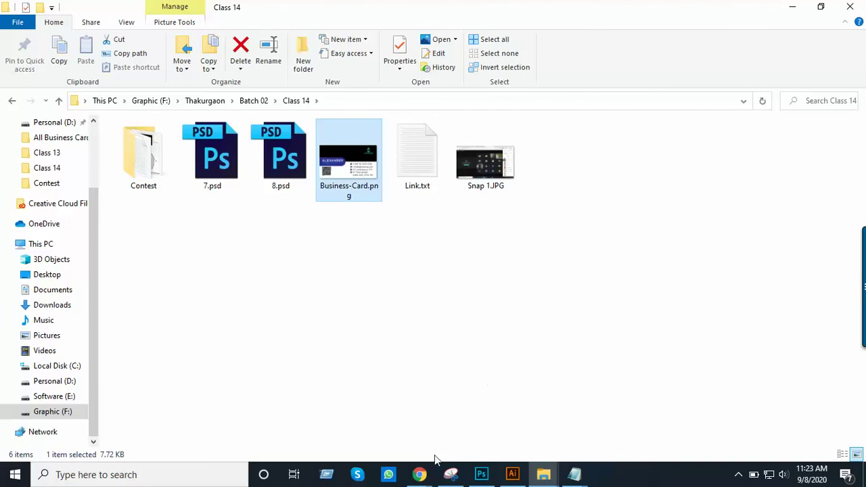
{"action": "left_click", "coordinate": [423, 477]}
{"action": "left_click", "coordinate": [628, 437]}
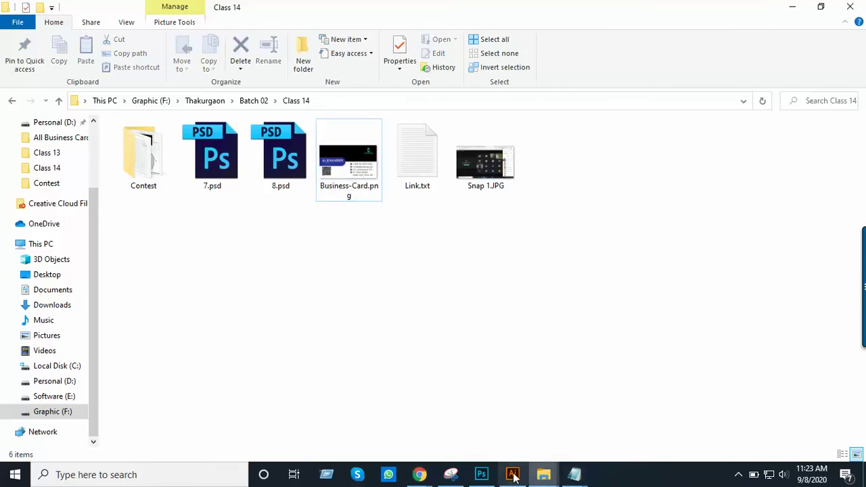
{"action": "left_click", "coordinate": [512, 474]}
{"action": "left_click_drag", "start_coordinate": [325, 135], "coordinate": [349, 370]}
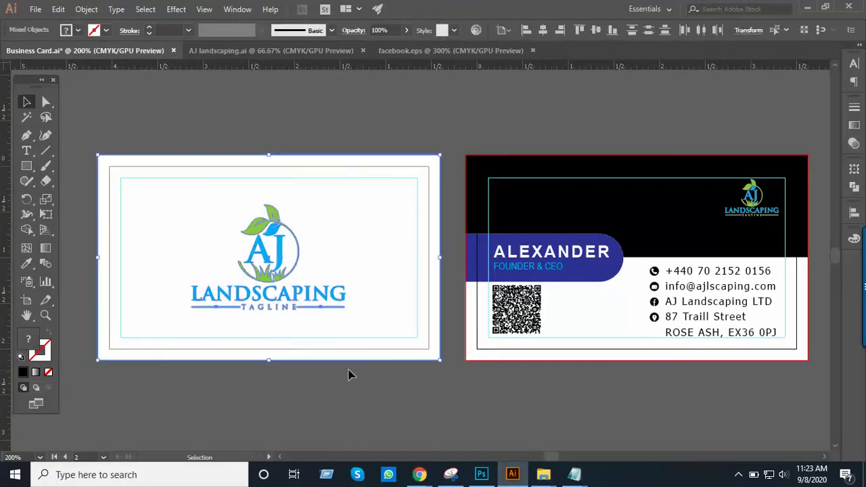
{"action": "left_click", "coordinate": [35, 9]}
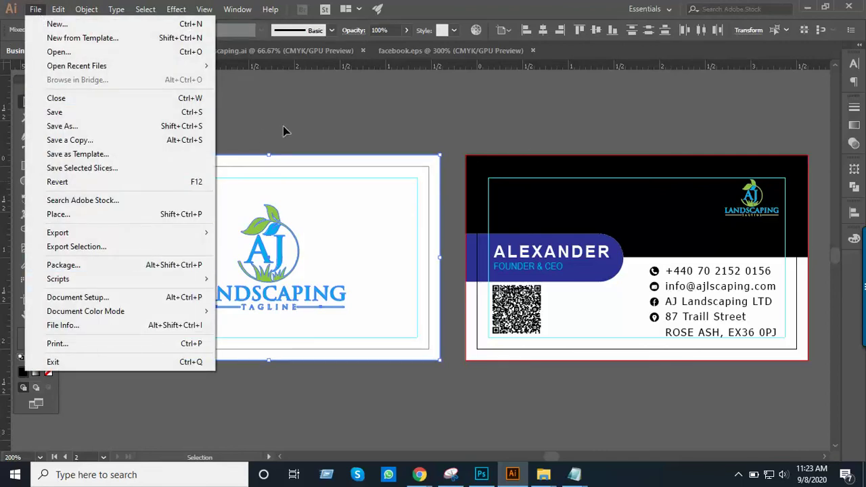
{"action": "key", "text": "ctrl+alt+shift+s"}
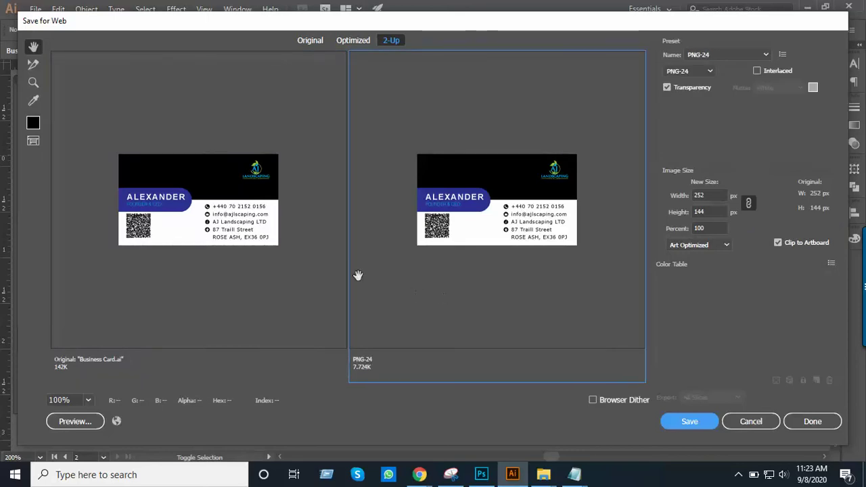
{"action": "left_click", "coordinate": [304, 276]}
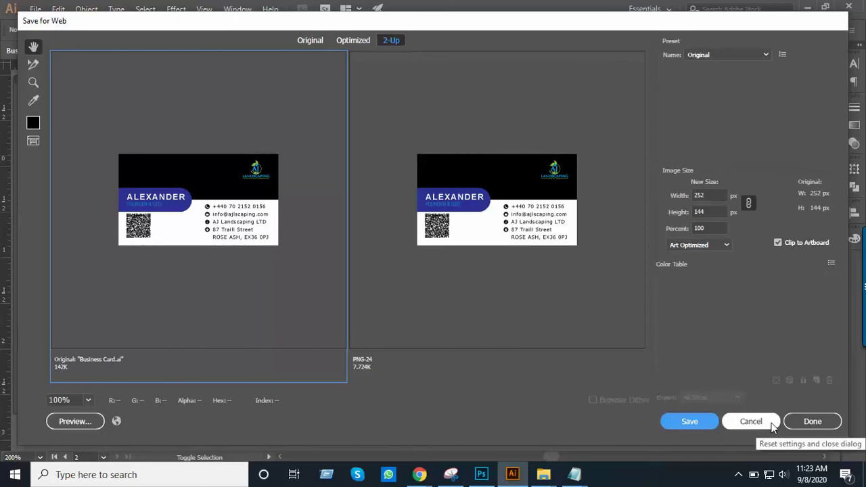
{"action": "left_click", "coordinate": [787, 242]}
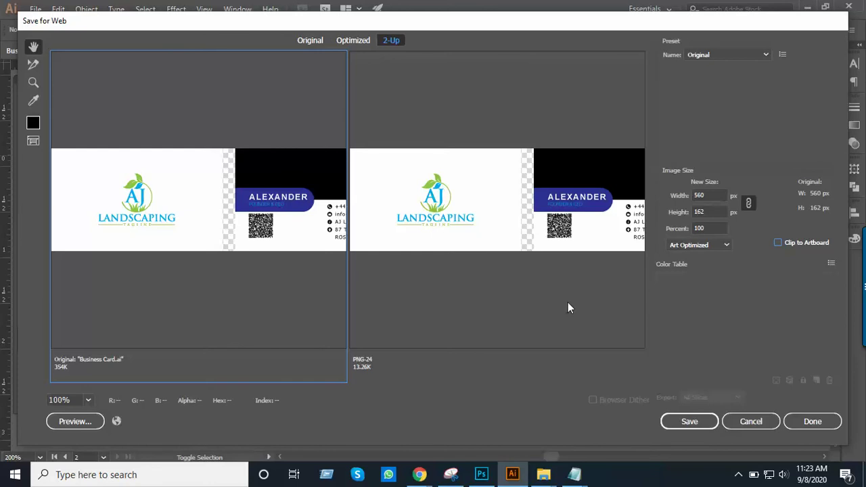
{"action": "left_click", "coordinate": [777, 243]}
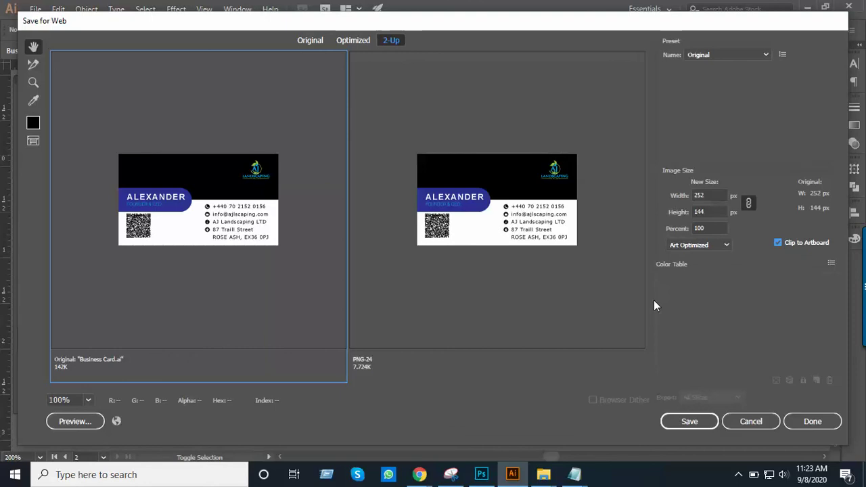
{"action": "left_click", "coordinate": [765, 420]}
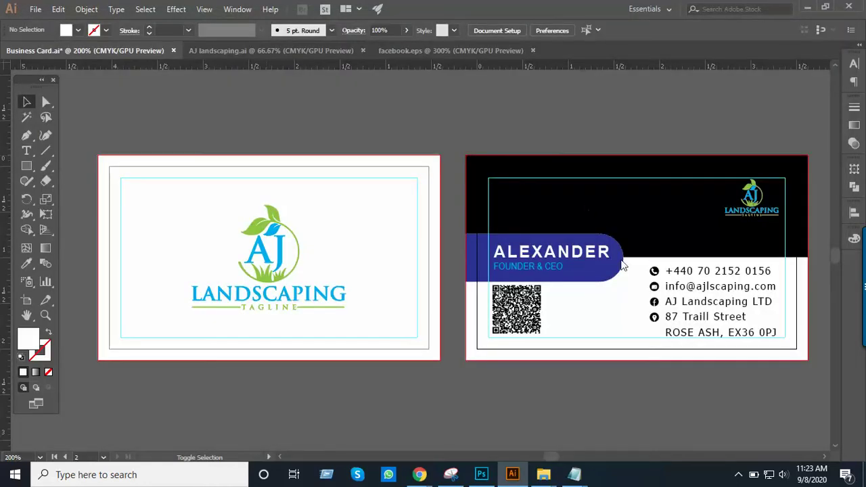
{"action": "scroll", "coordinate": [609, 270], "scroll_direction": "up", "scroll_amount": 3}
{"action": "scroll", "coordinate": [599, 271], "scroll_direction": "down", "scroll_amount": 2}
{"action": "key", "text": "ctrl+space"}
{"action": "left_click", "coordinate": [443, 265], "text": "ctrl+alt"}
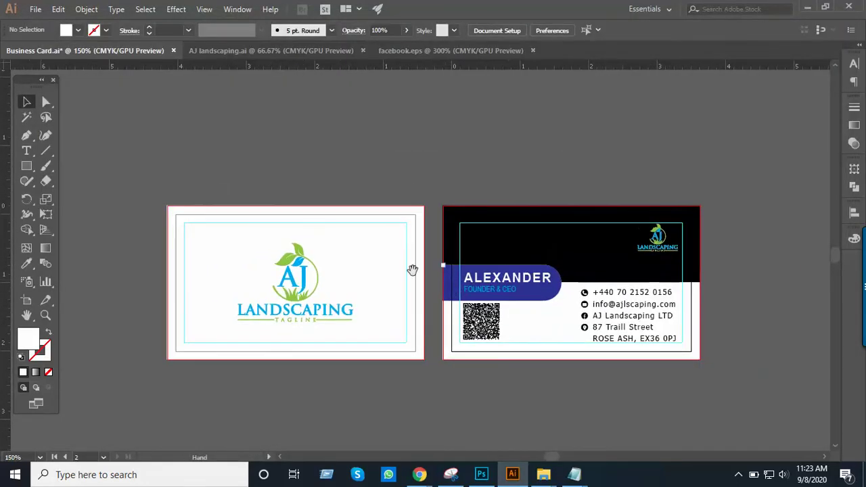
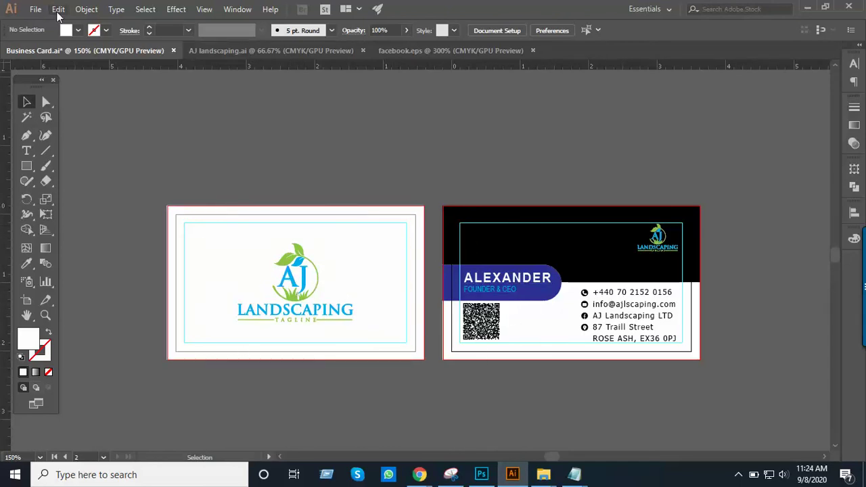
Compare the card's Original, Optimized and 2-Up previews in Save for Web (Legacy), then cancel without saving
{"action": "left_click", "coordinate": [37, 9]}
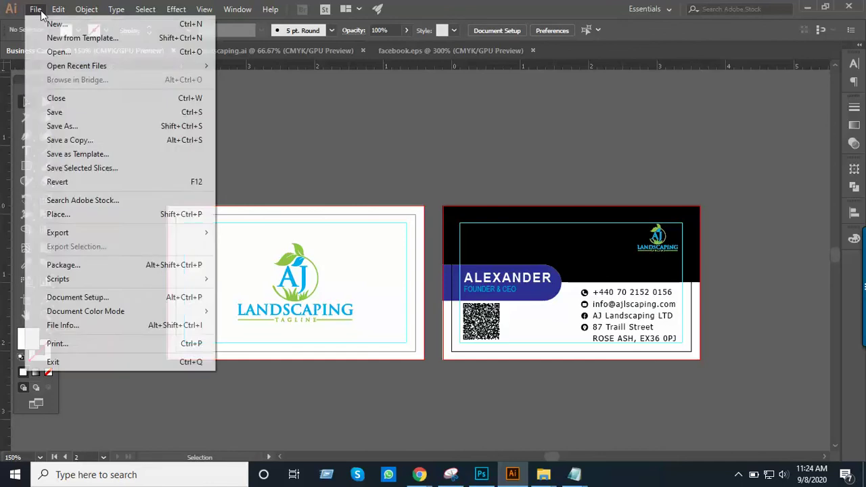
{"action": "mouse_move", "coordinate": [98, 232]}
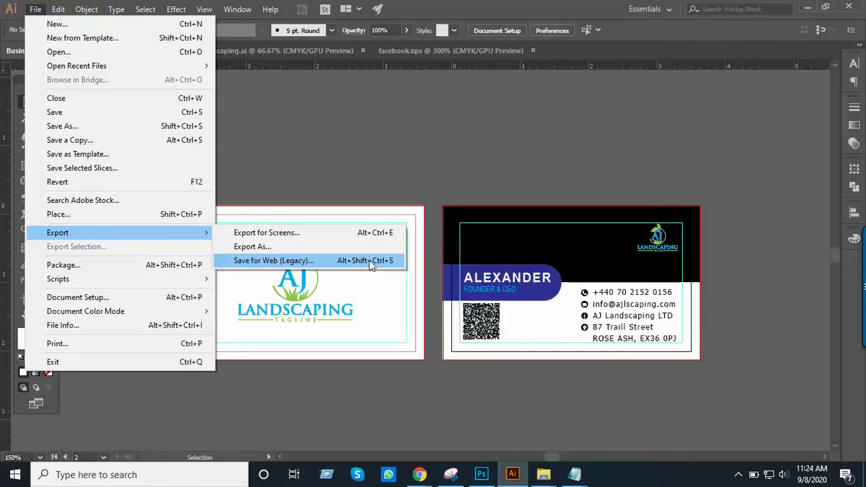
{"action": "left_click", "coordinate": [369, 262]}
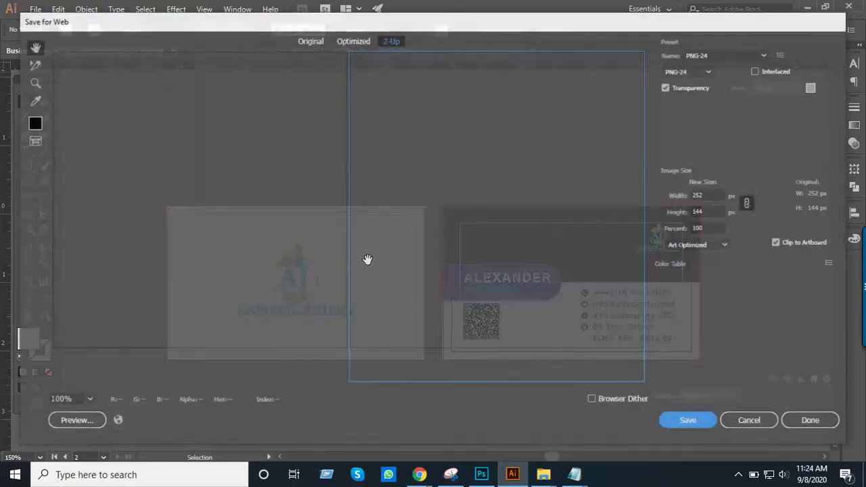
{"action": "left_click", "coordinate": [313, 42]}
{"action": "left_click", "coordinate": [351, 42]}
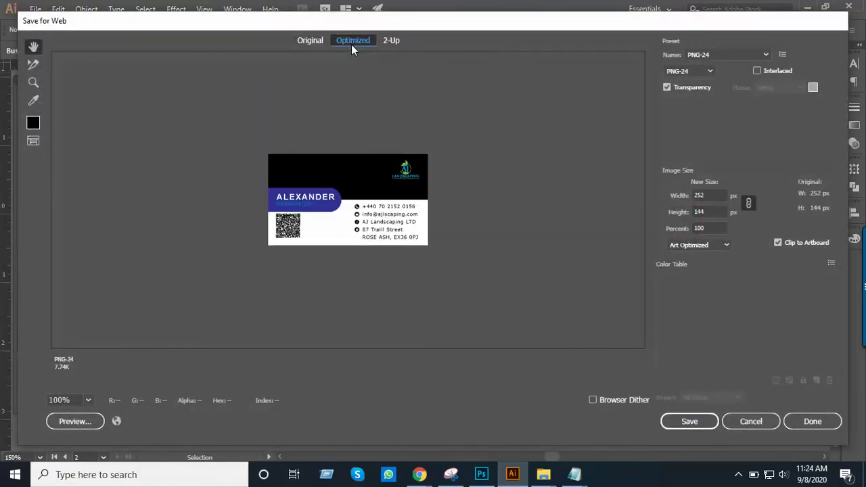
{"action": "left_click", "coordinate": [390, 44]}
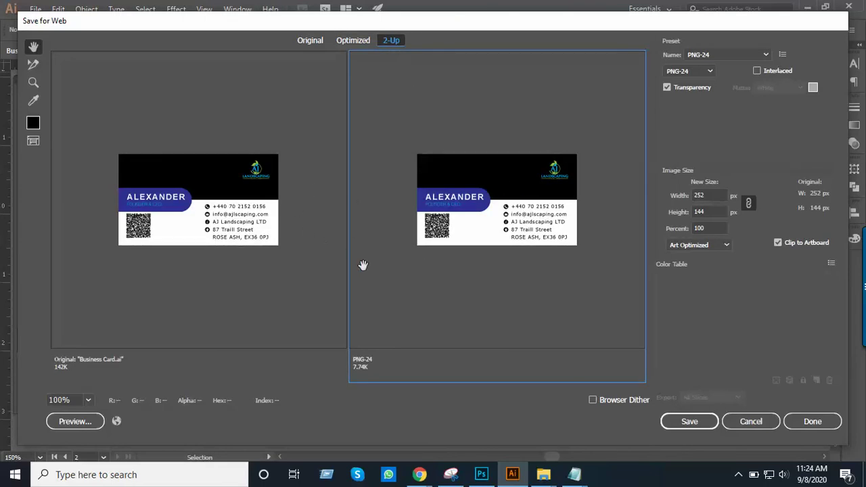
{"action": "left_click", "coordinate": [256, 238]}
{"action": "left_click", "coordinate": [352, 42]}
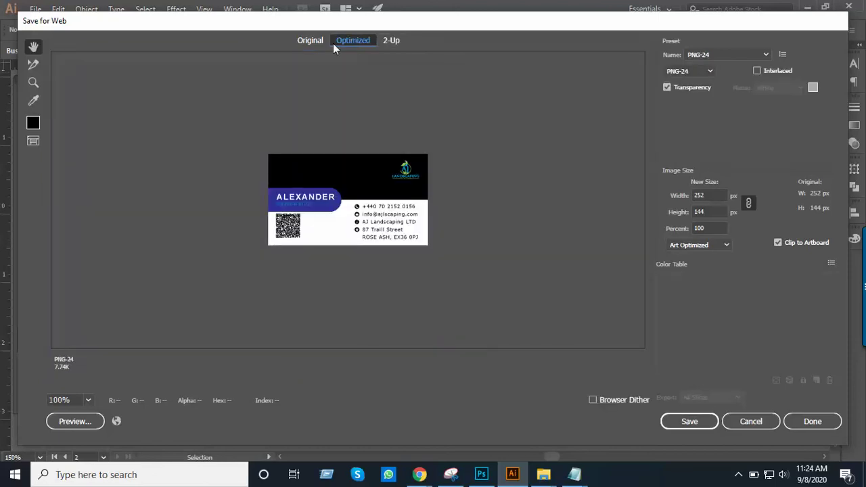
{"action": "left_click", "coordinate": [313, 41]}
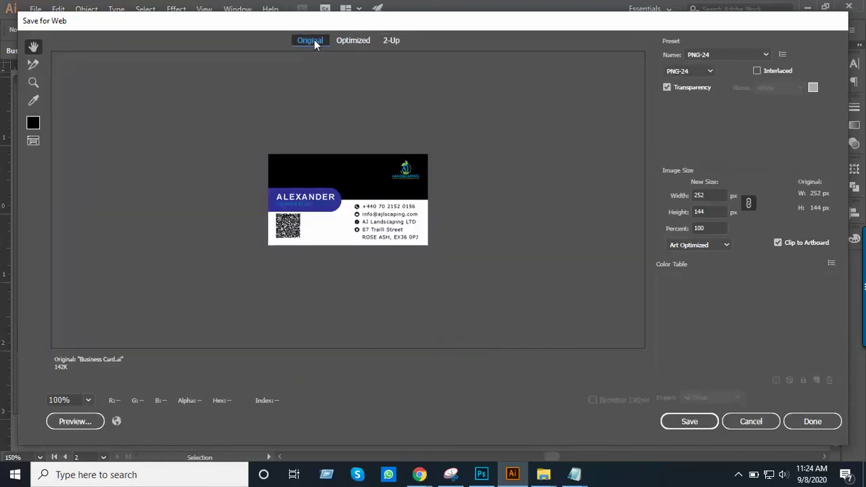
{"action": "left_click", "coordinate": [749, 427]}
Select the AJ Landscaping logo group and preview it 2-Up in Save for Web, then cancel
{"action": "left_click", "coordinate": [355, 313]}
{"action": "key", "text": "ctrl"}
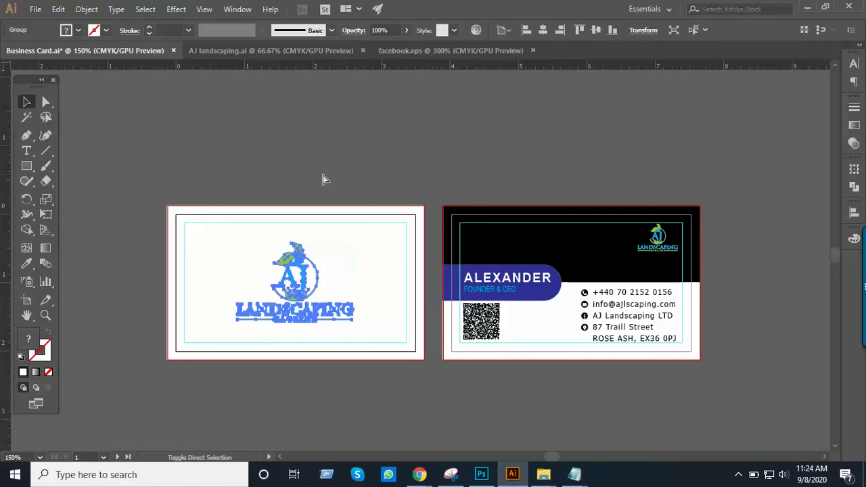
{"action": "key", "text": "ctrl+alt+shift+s"}
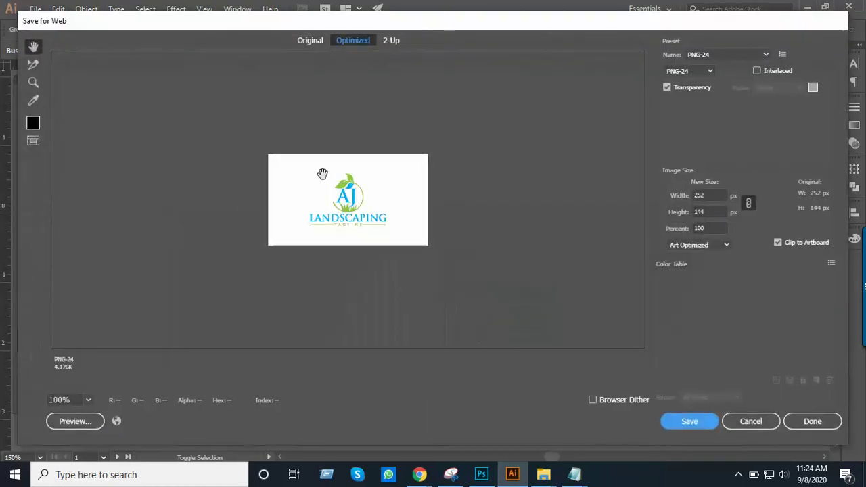
{"action": "left_click", "coordinate": [391, 40]}
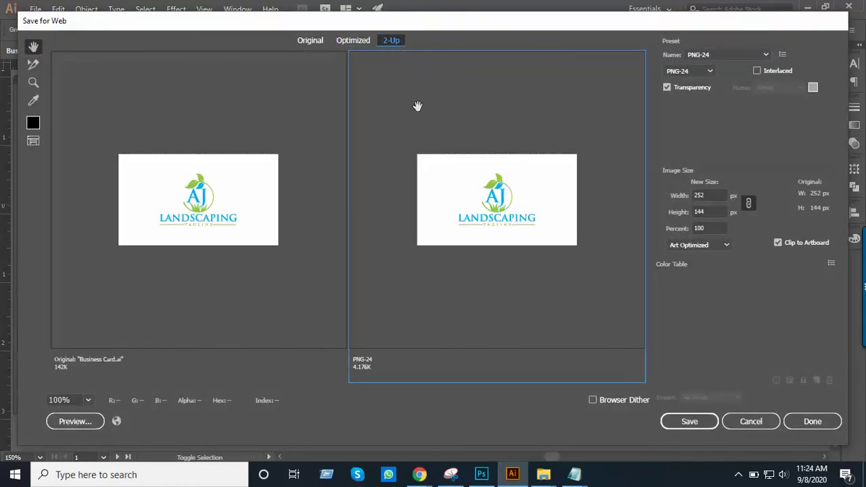
{"action": "left_click", "coordinate": [762, 421]}
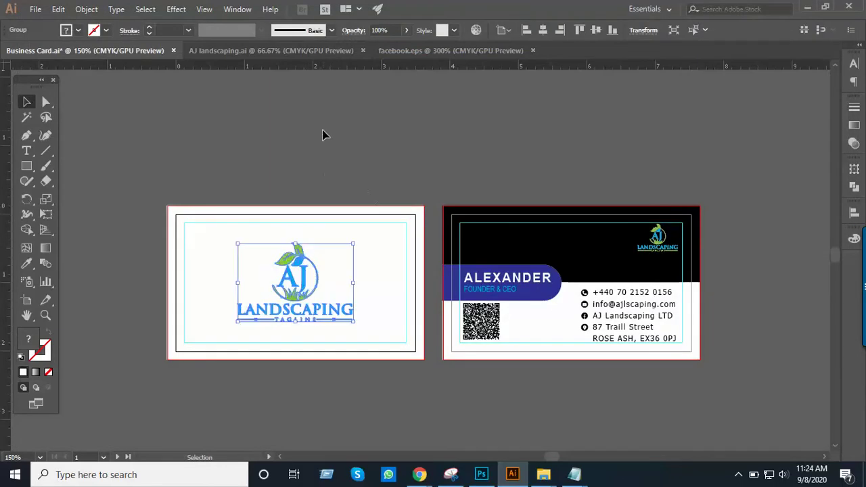
Zoom in on both card sides and view the exported Business-Card.png from Class 14
{"action": "left_click", "coordinate": [406, 203]}
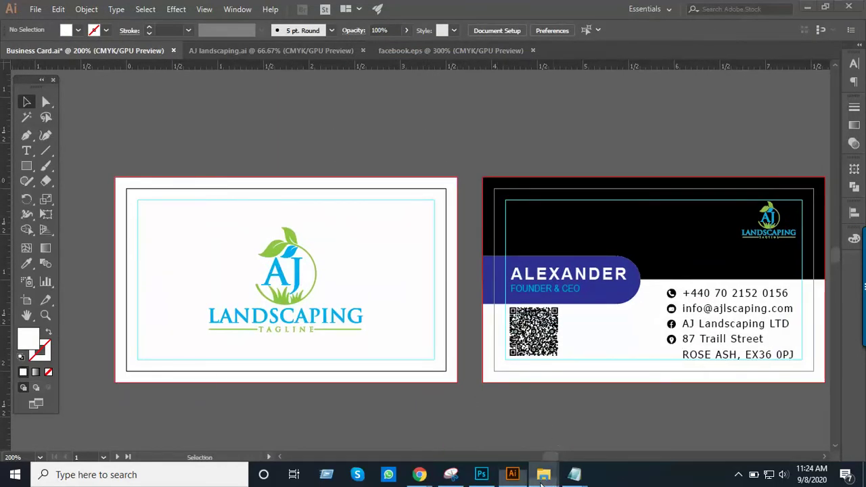
{"action": "mouse_move", "coordinate": [543, 474]}
{"action": "left_click", "coordinate": [396, 430]}
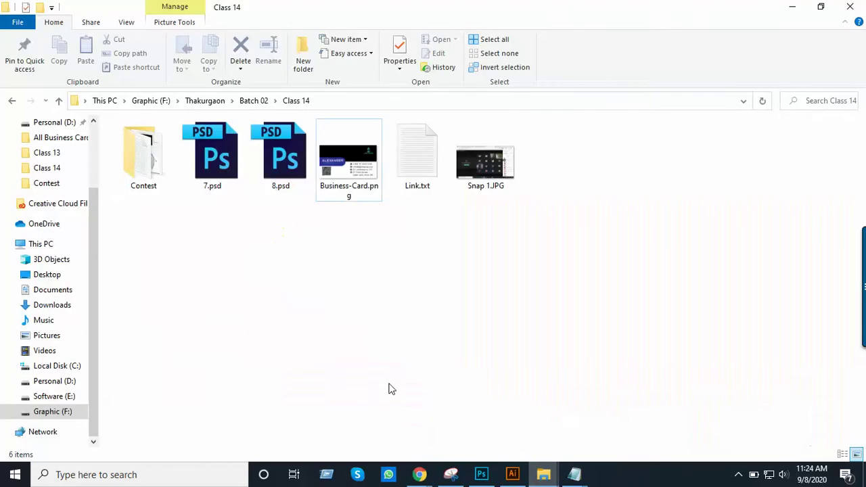
{"action": "left_click", "coordinate": [353, 173]}
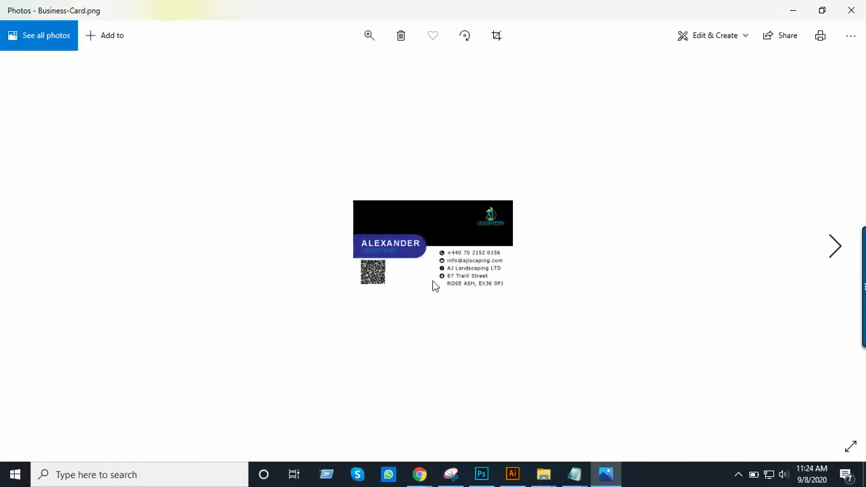
{"action": "left_click", "coordinate": [854, 8]}
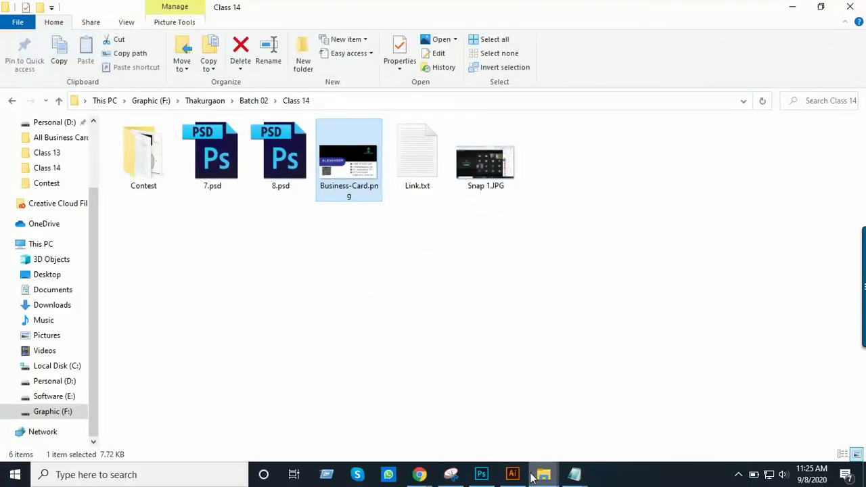
{"action": "left_click", "coordinate": [513, 473]}
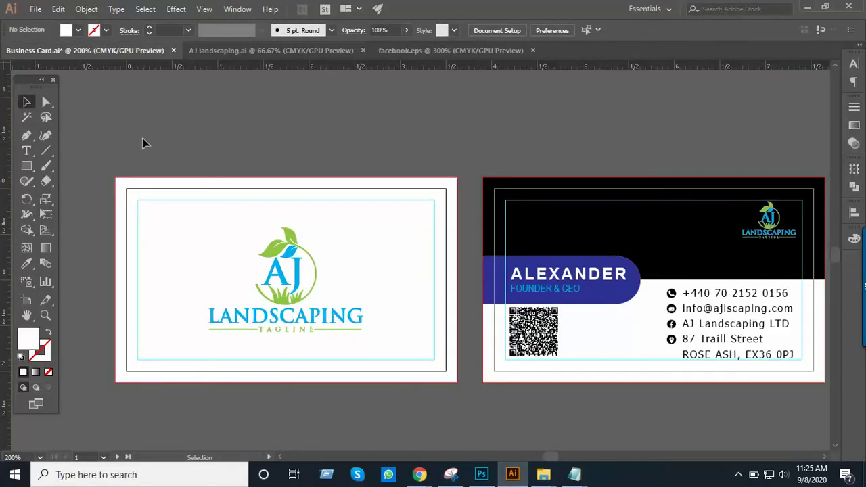
Export the selected front card from Save for Web as PNG-24 Business-Card 1.png
{"action": "left_click", "coordinate": [174, 294]}
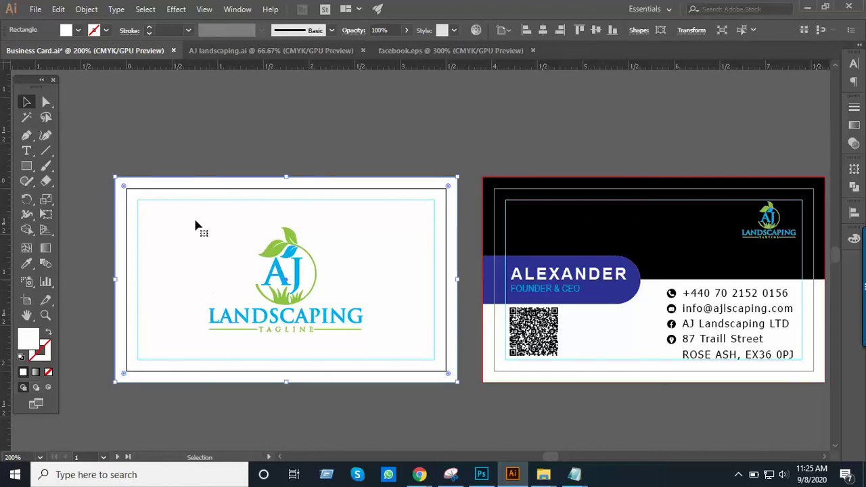
{"action": "key", "text": "ctrl+1"}
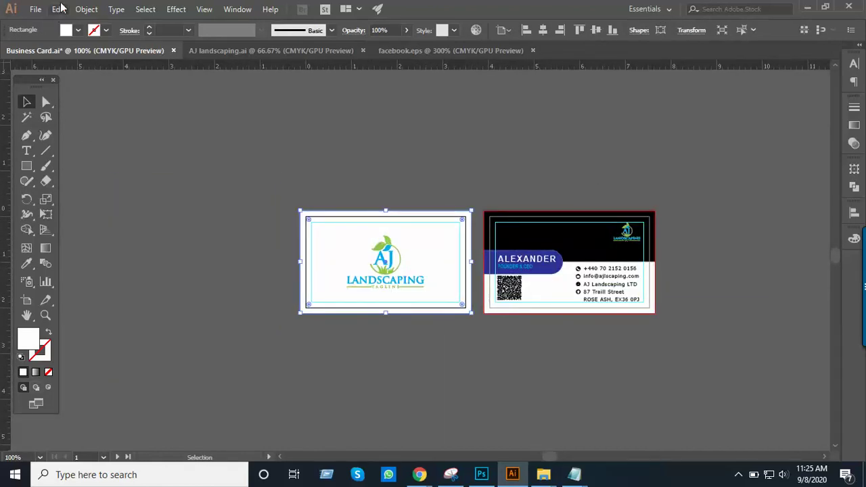
{"action": "left_click", "coordinate": [35, 9]}
{"action": "mouse_move", "coordinate": [126, 234]}
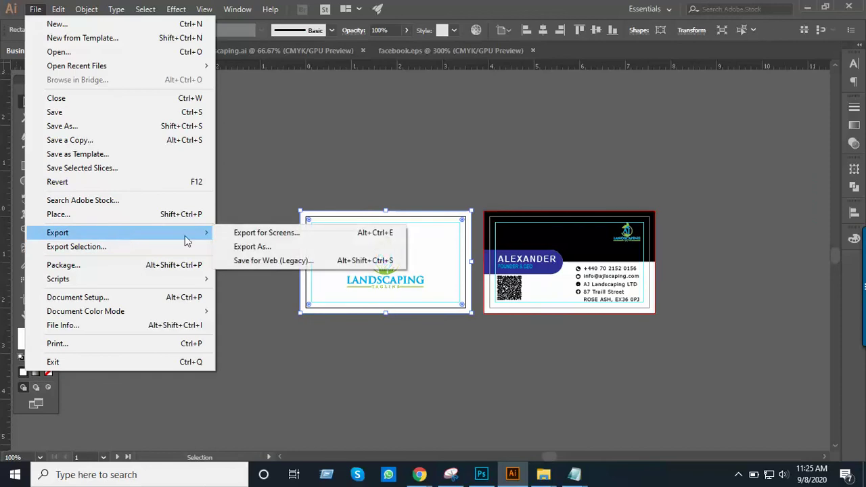
{"action": "left_click", "coordinate": [255, 261]}
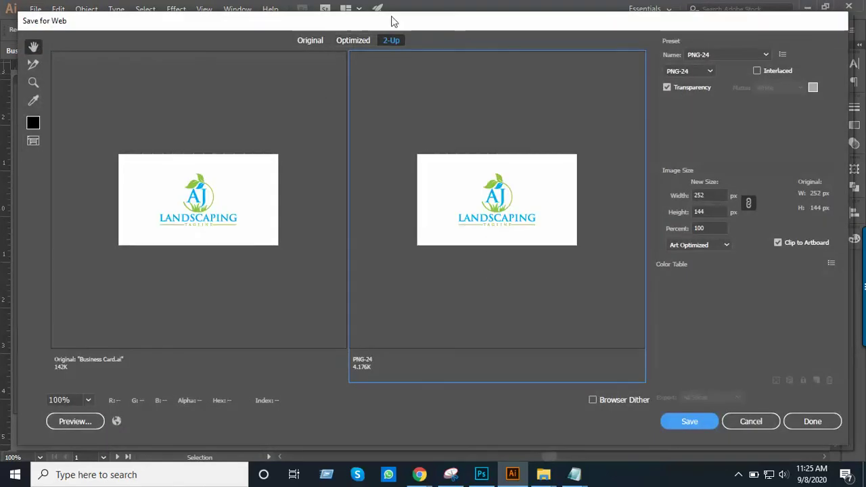
{"action": "left_click", "coordinate": [309, 45]}
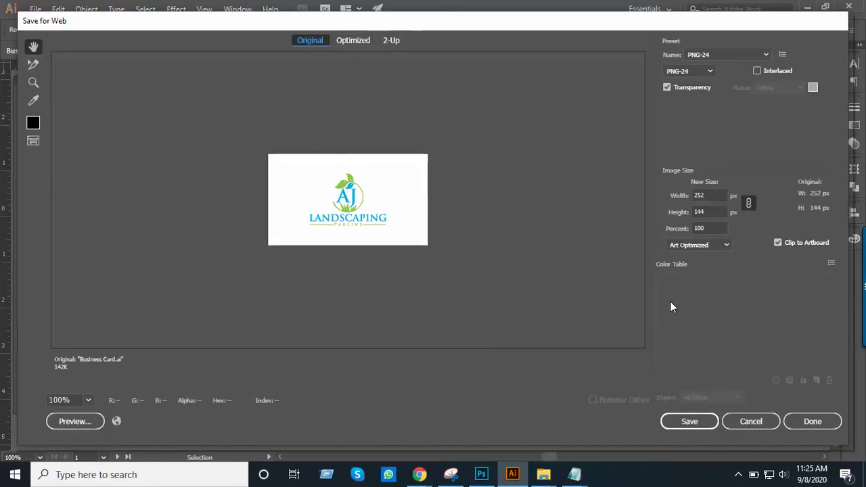
{"action": "left_click", "coordinate": [707, 73]}
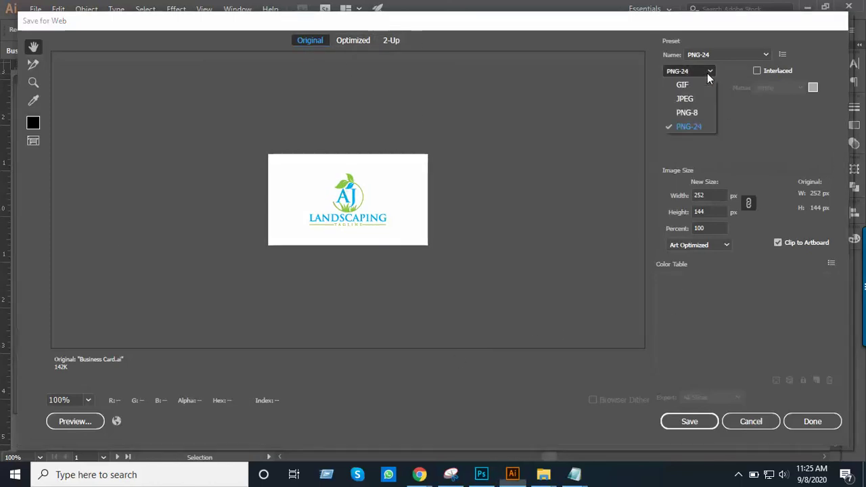
{"action": "left_click", "coordinate": [705, 71]}
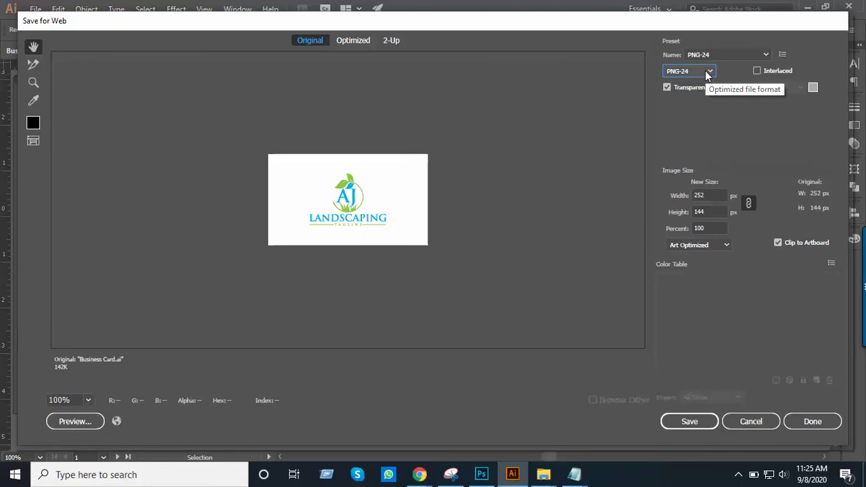
{"action": "left_click", "coordinate": [690, 422]}
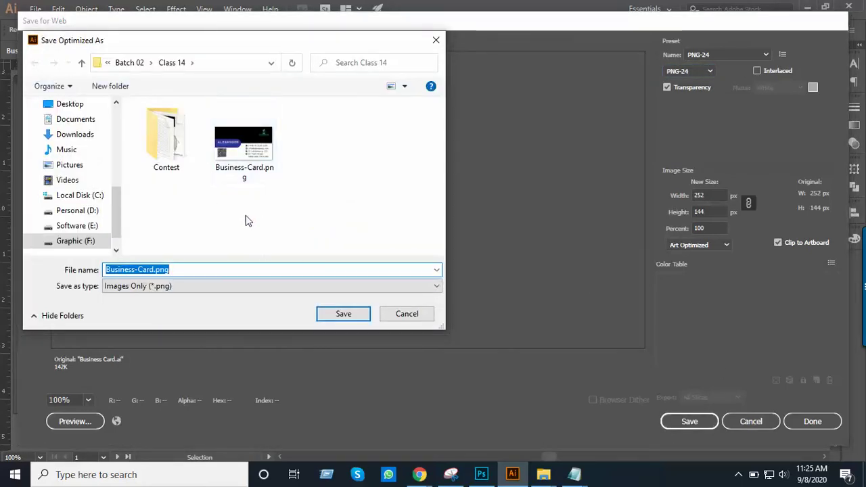
{"action": "left_click", "coordinate": [155, 269]}
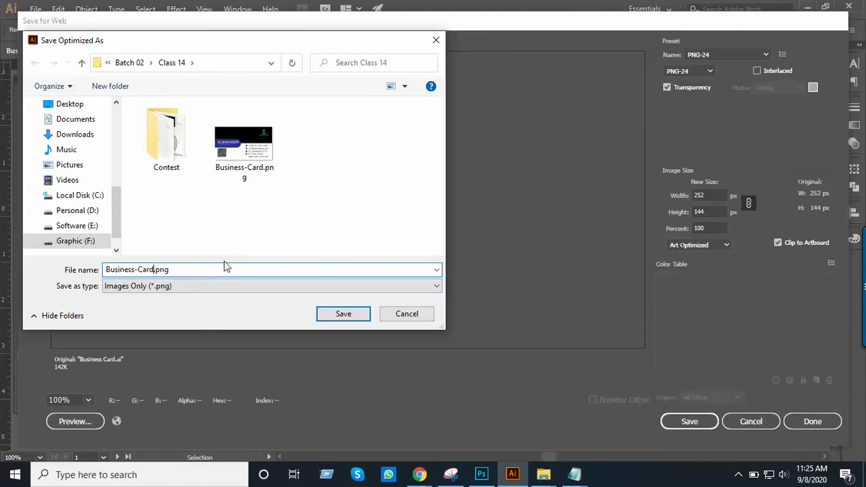
{"action": "type", "text": "1"}
{"action": "left_click", "coordinate": [335, 316]}
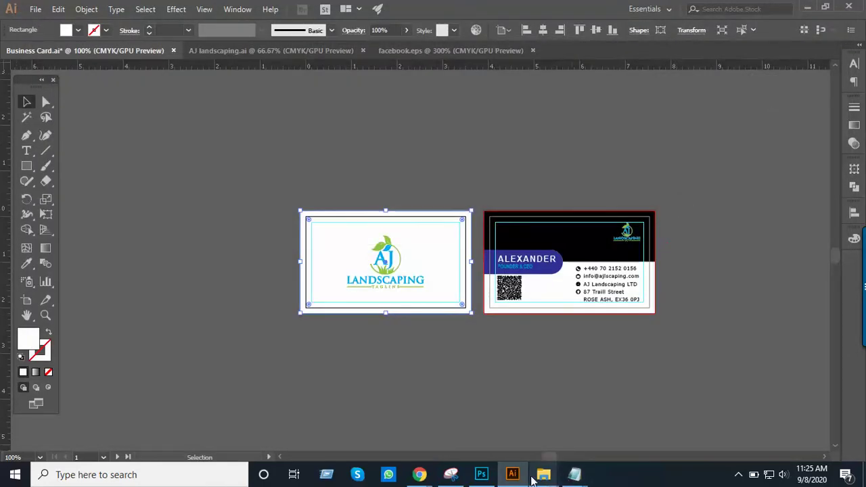
Check Business-Card-1.png in the Class 14 folder, then zoom in on the business cards
{"action": "mouse_move", "coordinate": [543, 474]}
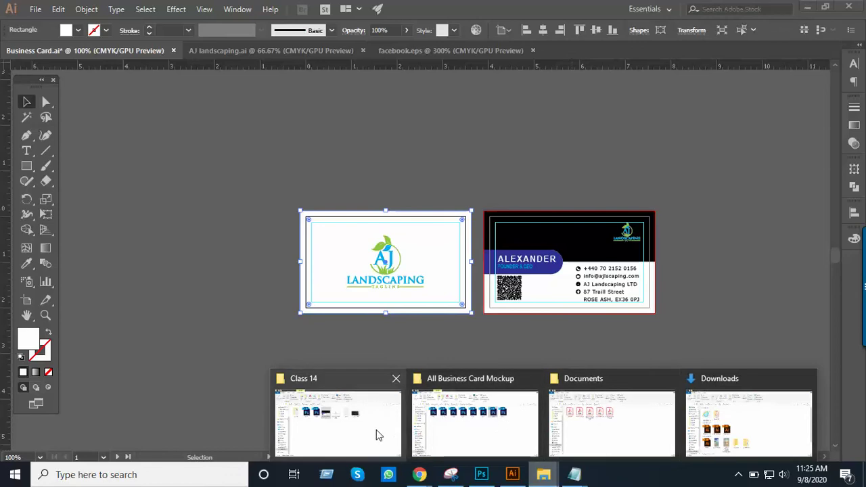
{"action": "left_click", "coordinate": [379, 433]}
{"action": "left_click", "coordinate": [414, 186]}
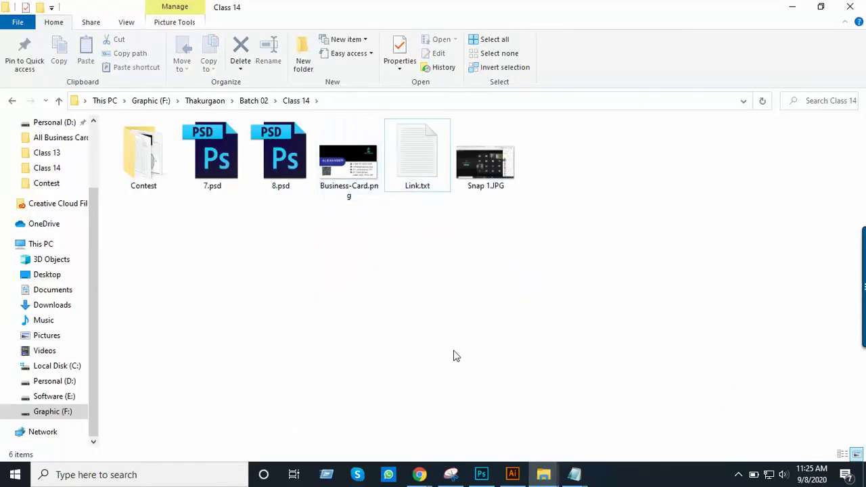
{"action": "left_click", "coordinate": [512, 474]}
{"action": "key", "text": "z"}
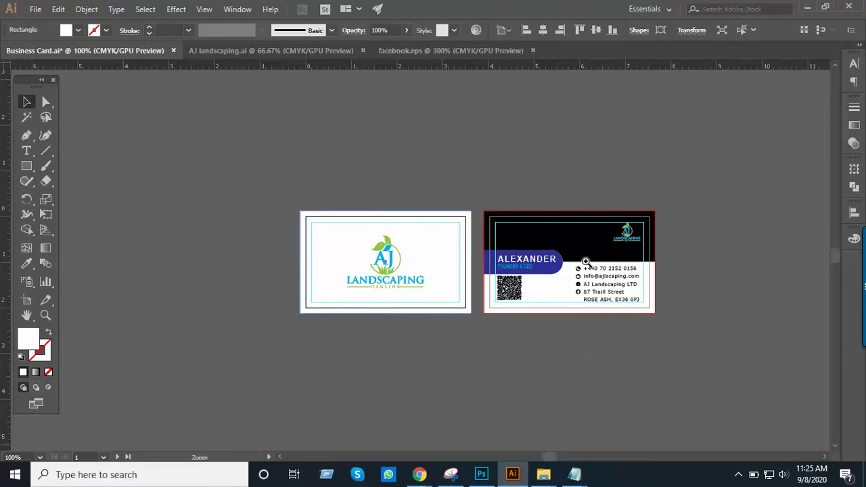
{"action": "left_click", "coordinate": [483, 264]}
{"action": "key", "text": "v"}
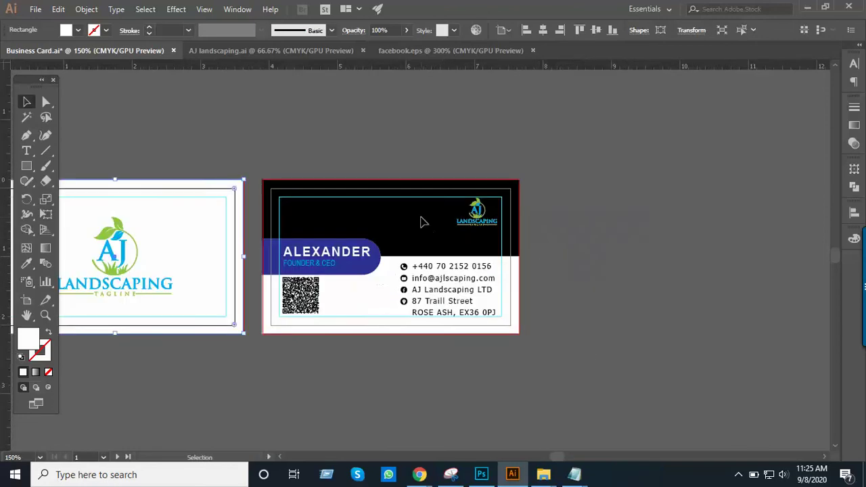
Save the black contact side from Save for Web as PNG-24 Business-Card 2.png
{"action": "left_click", "coordinate": [36, 9]}
{"action": "mouse_move", "coordinate": [85, 238]}
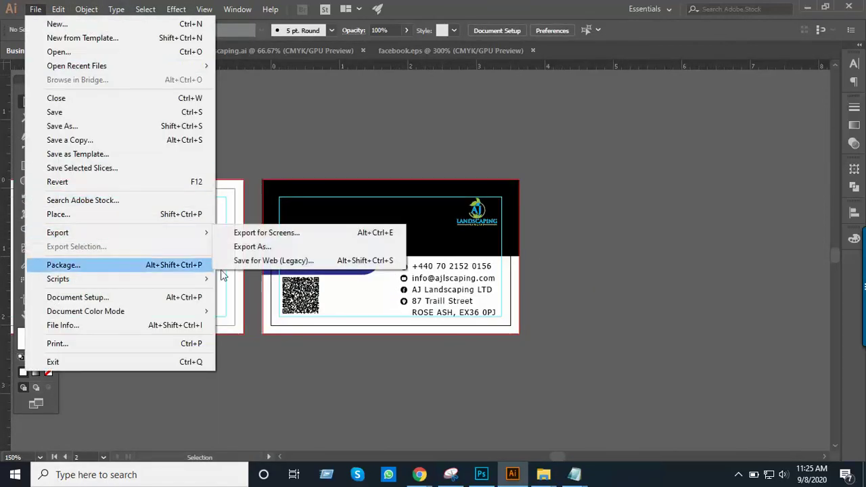
{"action": "mouse_move", "coordinate": [180, 237]}
{"action": "left_click", "coordinate": [270, 265]}
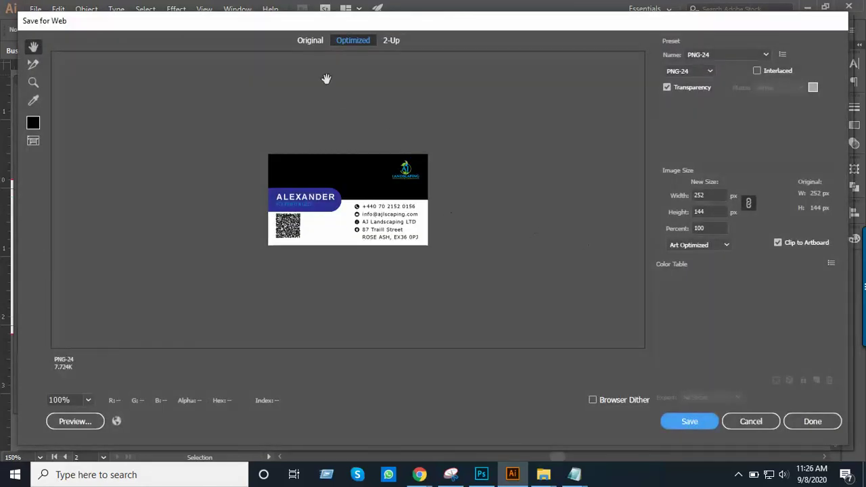
{"action": "left_click", "coordinate": [313, 42]}
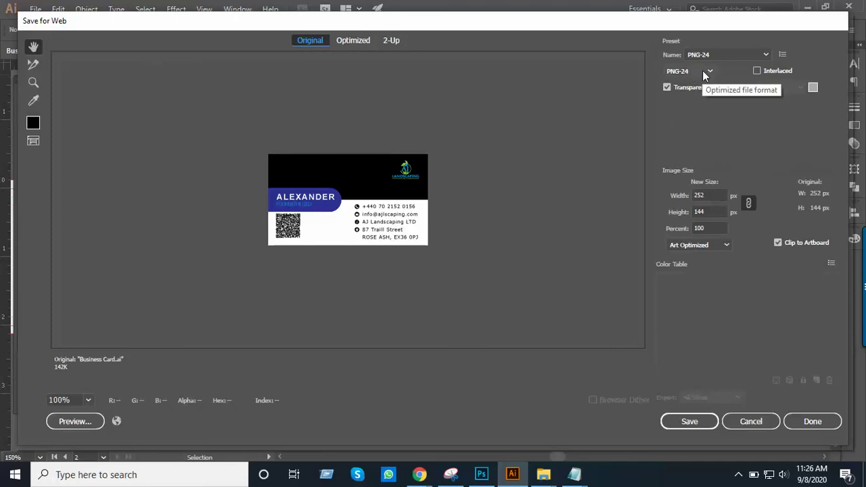
{"action": "left_click", "coordinate": [696, 421]}
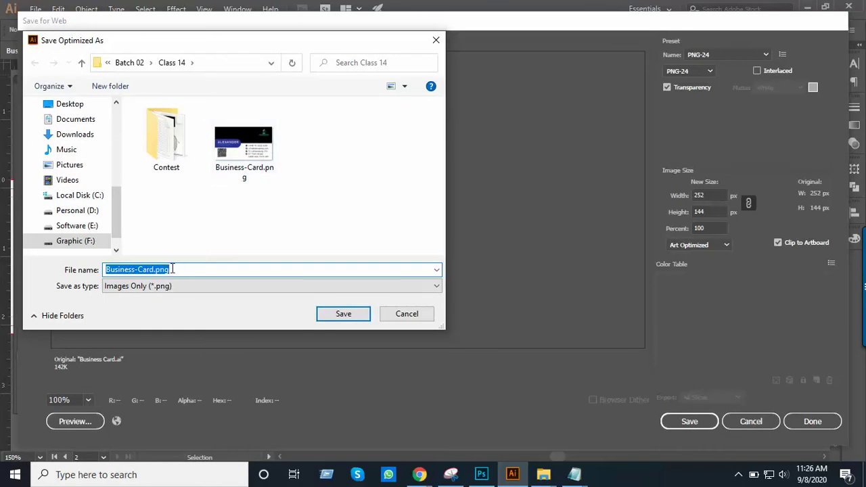
{"action": "left_click", "coordinate": [151, 269]}
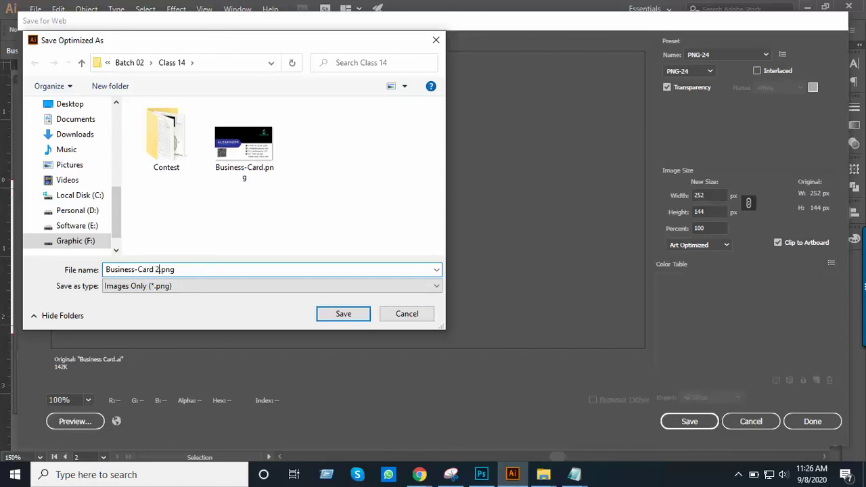
{"action": "key", "text": "Return"}
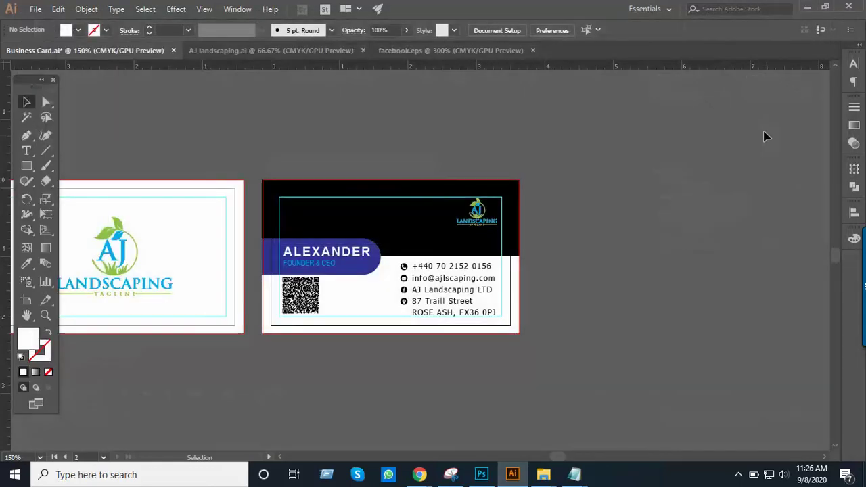
Minimize Illustrator, delete both Business-Card PNG files from Class 14, and return to Illustrator
{"action": "left_click", "coordinate": [807, 8]}
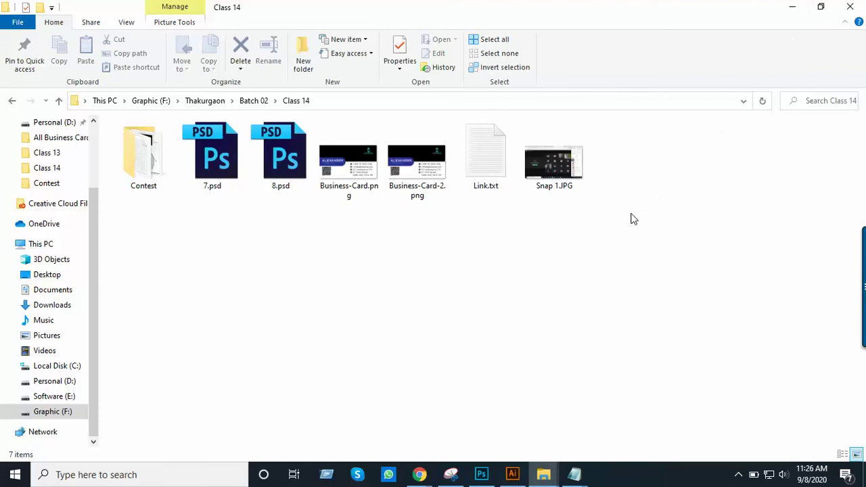
{"action": "left_click_drag", "start_coordinate": [349, 228], "coordinate": [385, 212]}
{"action": "left_click_drag", "start_coordinate": [344, 232], "coordinate": [449, 133]}
{"action": "key", "text": "Delete"}
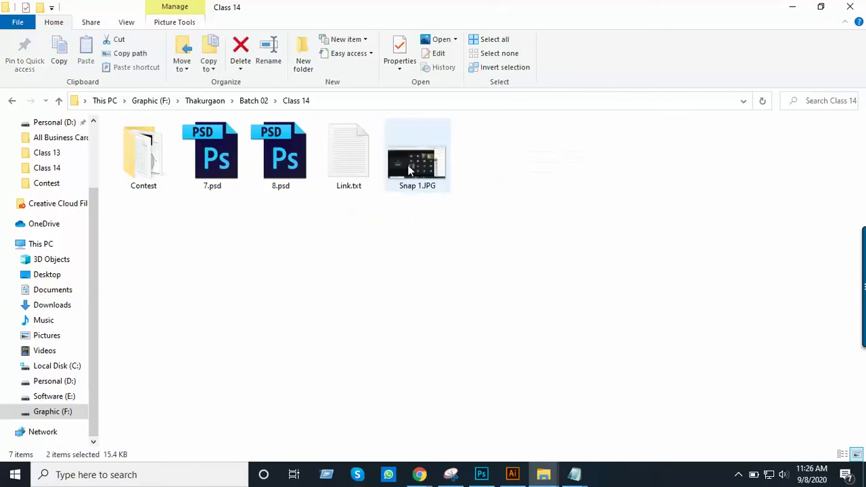
{"action": "left_click", "coordinate": [512, 473]}
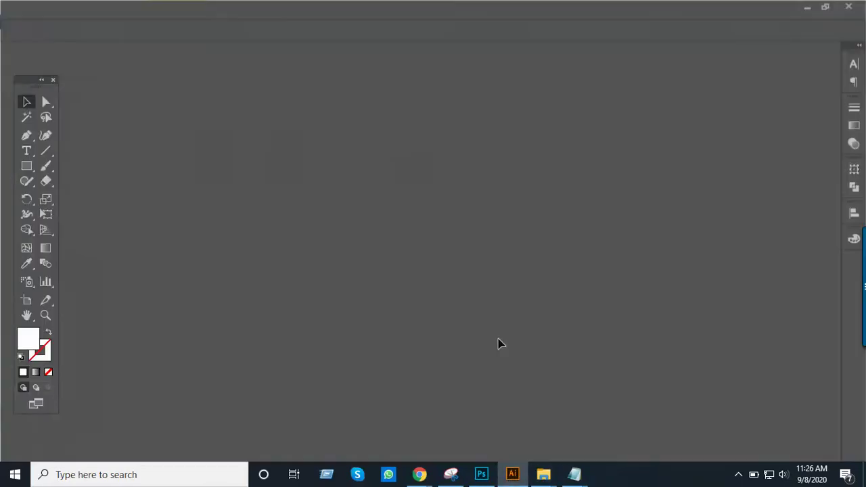
Export the selected front logo card as PNG-24 Business-Card.png and check it in Class 14
{"action": "left_click", "coordinate": [268, 186], "text": "alt"}
{"action": "key", "text": "v"}
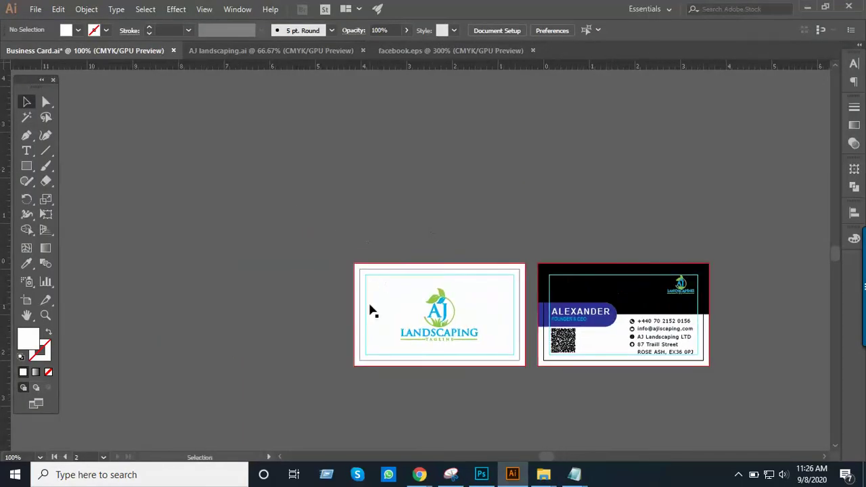
{"action": "left_click", "coordinate": [379, 309]}
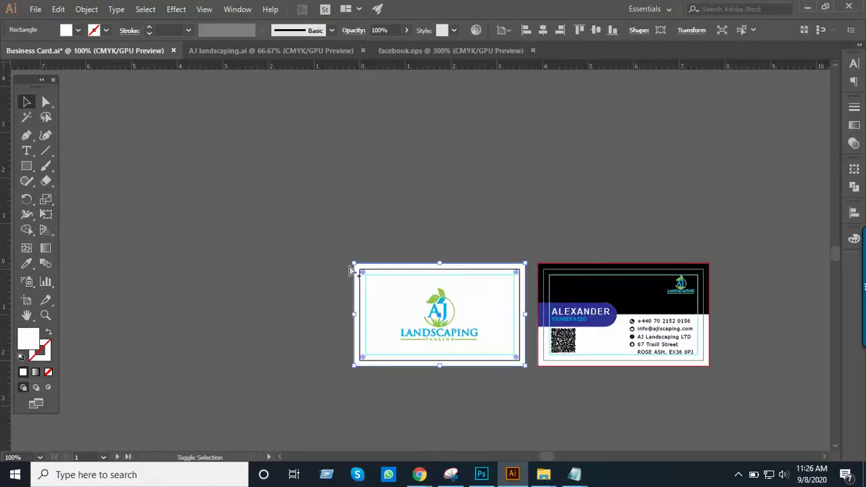
{"action": "key", "text": "ctrl+alt+shift+s"}
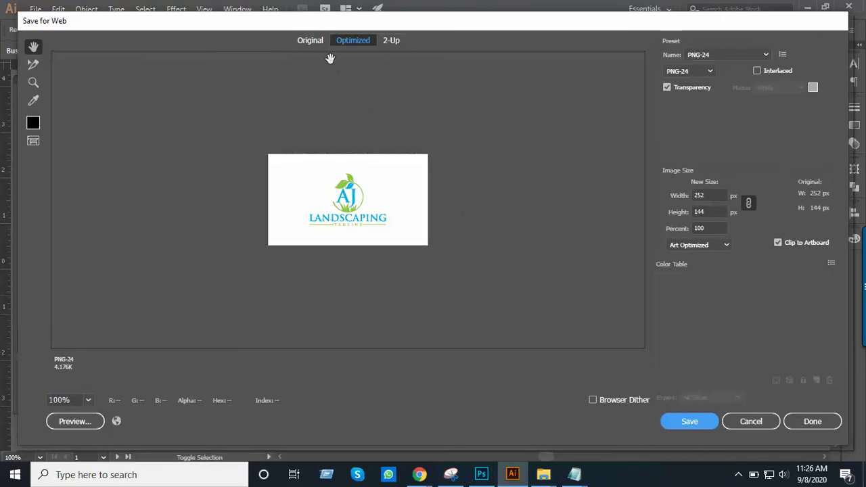
{"action": "left_click", "coordinate": [310, 40]}
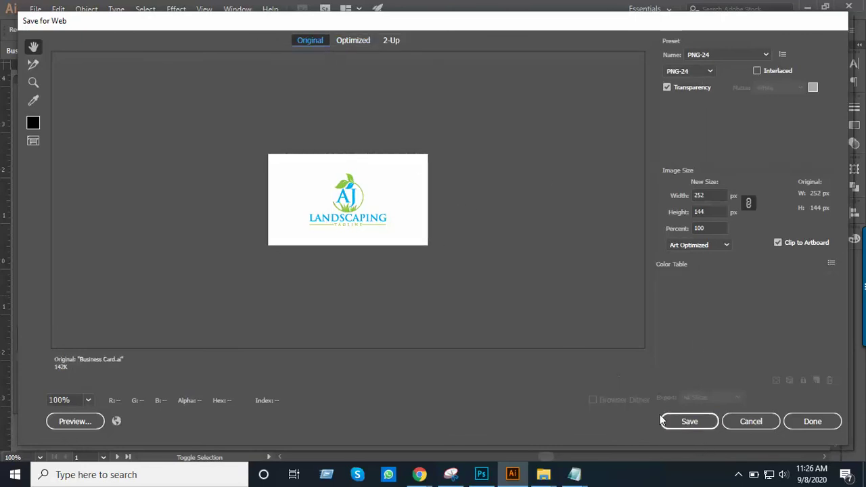
{"action": "left_click", "coordinate": [685, 422]}
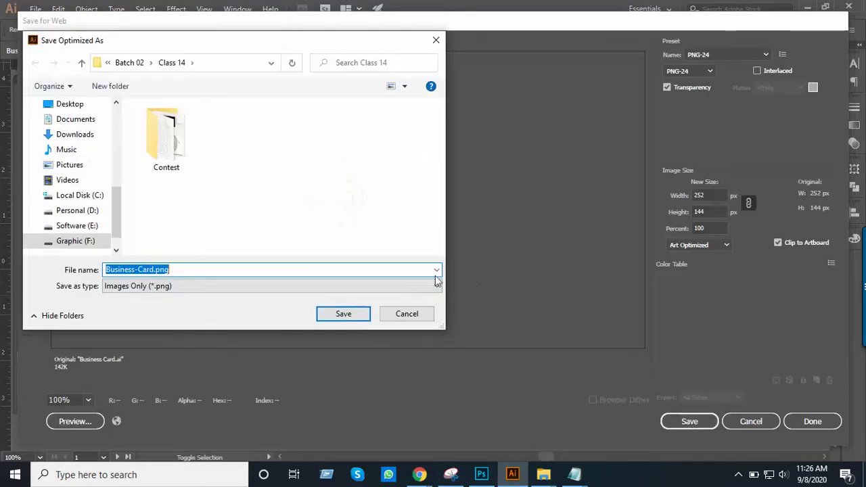
{"action": "left_click", "coordinate": [330, 314]}
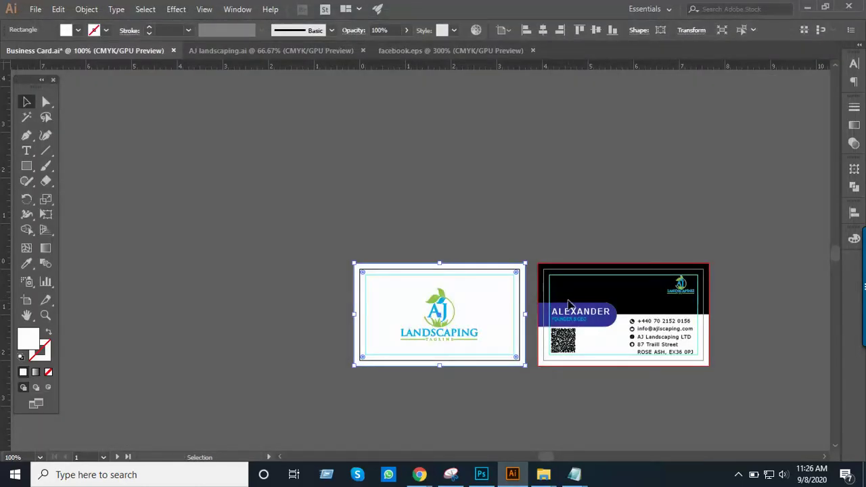
{"action": "key", "text": "alt+Tab"}
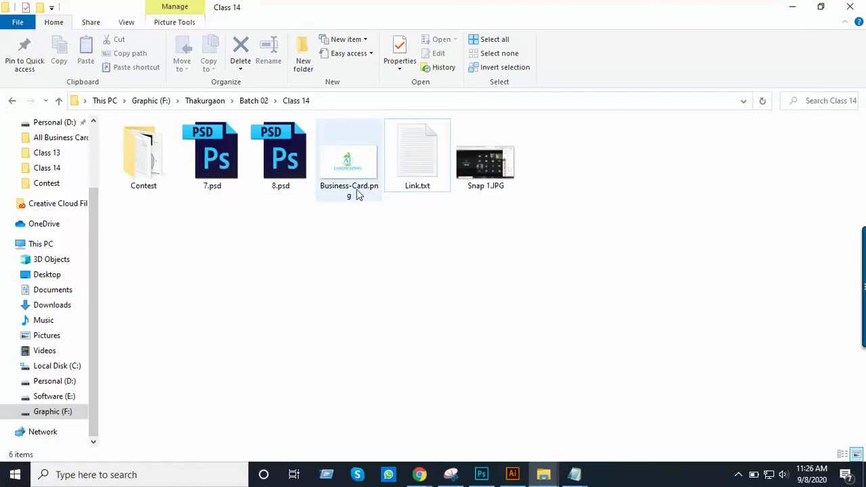
{"action": "key", "text": "alt+Tab"}
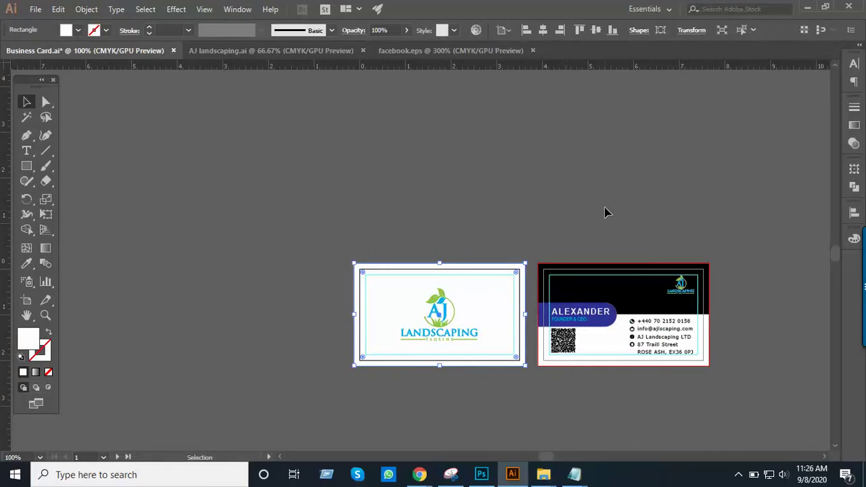
Select card objects and export them as Business-Card-2.png, then verify Class 14 lists both files
{"action": "left_click_drag", "start_coordinate": [651, 394], "coordinate": [579, 351]}
{"action": "left_click", "coordinate": [549, 320], "text": "shift"}
{"action": "key", "text": "ctrl+alt+shift+s"}
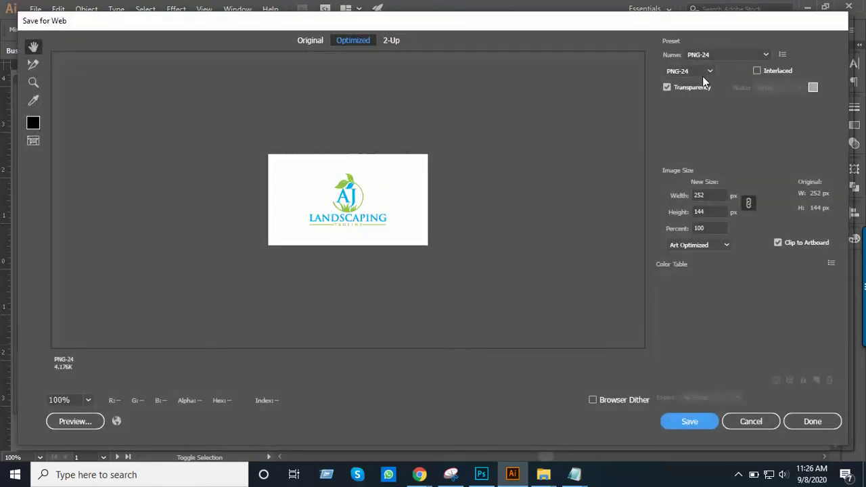
{"action": "left_click", "coordinate": [311, 40]}
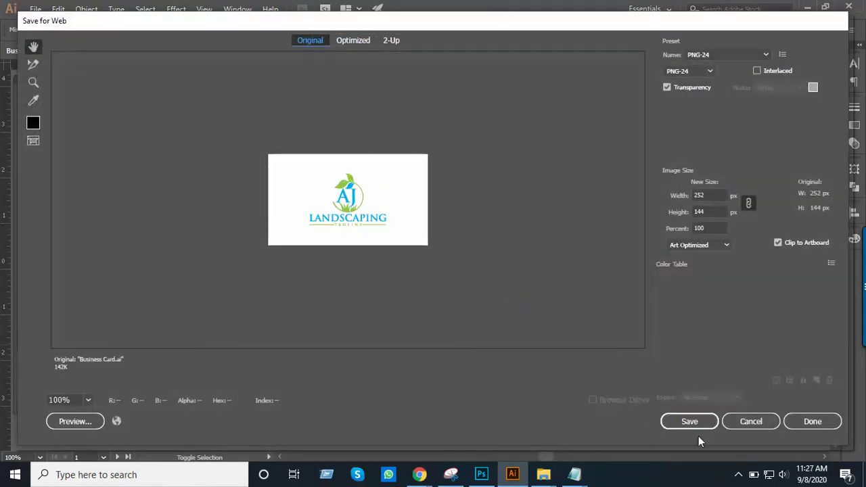
{"action": "left_click", "coordinate": [688, 421]}
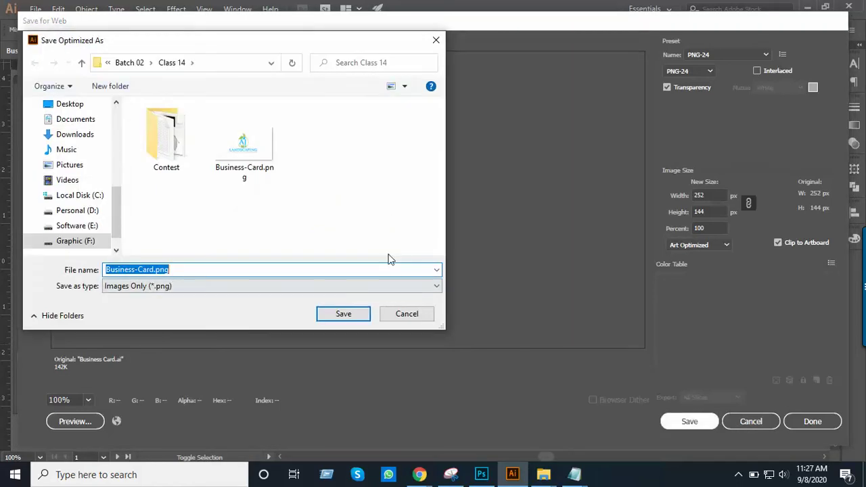
{"action": "left_click", "coordinate": [155, 270]}
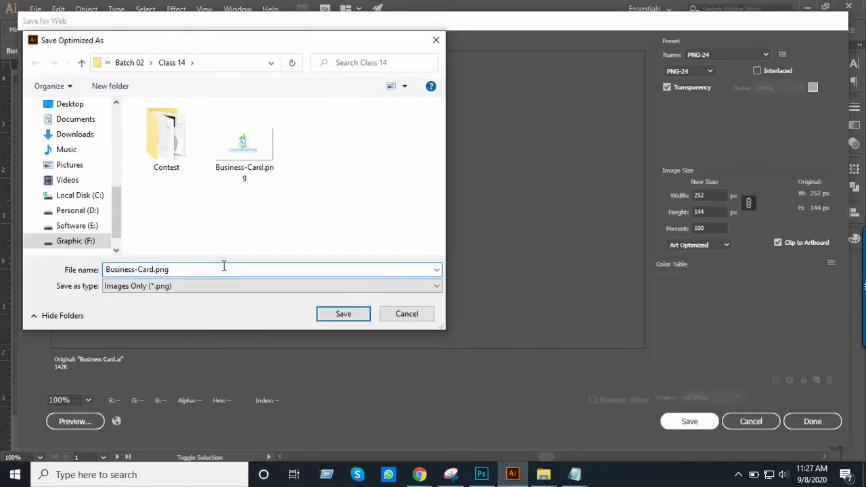
{"action": "key", "text": "Return"}
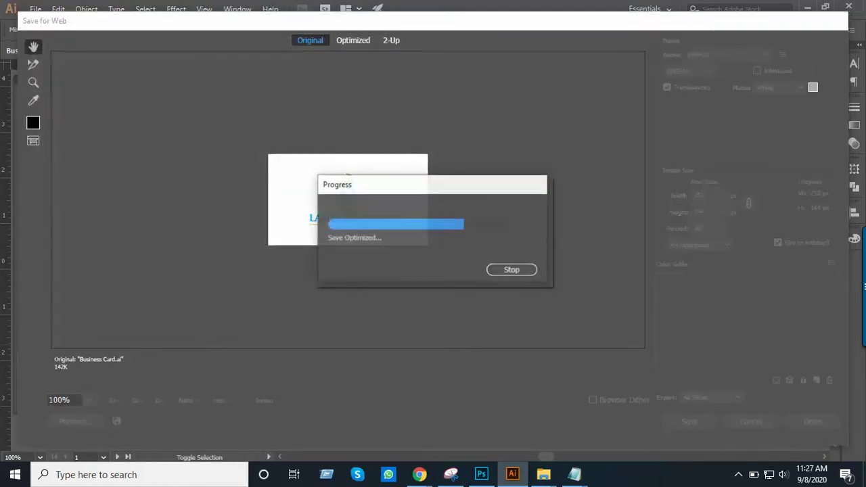
{"action": "key", "text": "alt+Tab"}
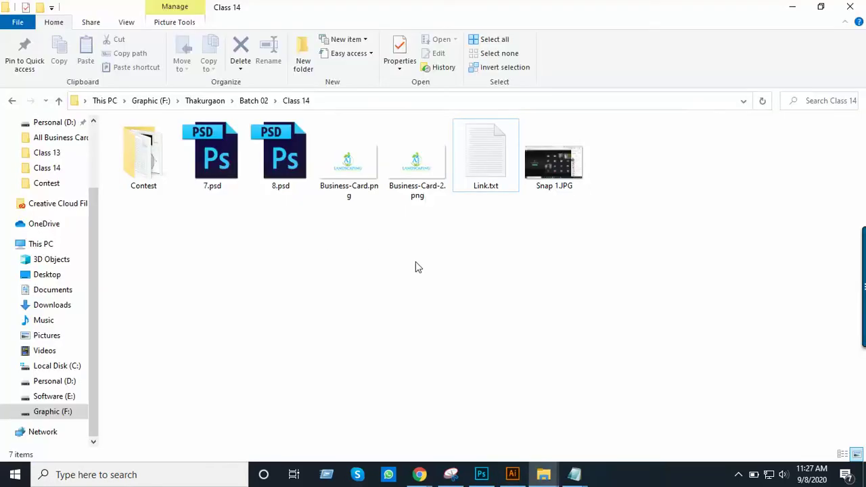
{"action": "key", "text": "alt+Tab"}
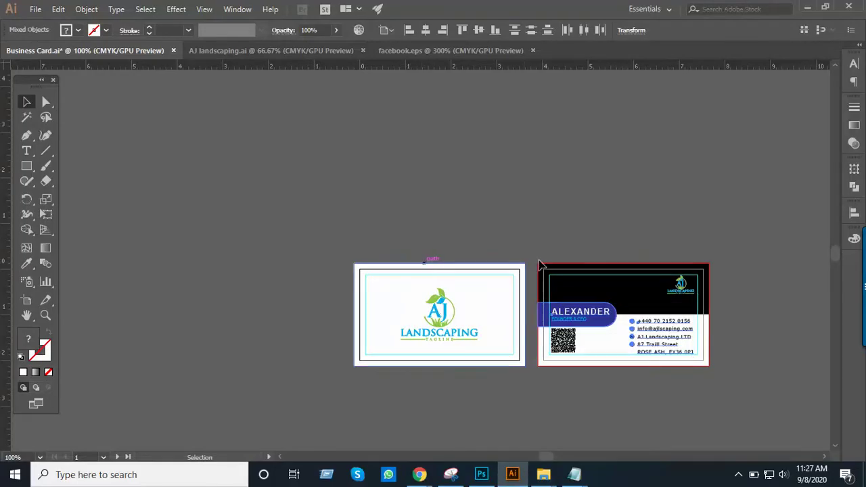
Pan and zoom to frame both card sides, then bring up the File > Export submenu
{"action": "left_click_drag", "start_coordinate": [567, 238], "coordinate": [439, 232]}
{"action": "left_click", "coordinate": [447, 236]}
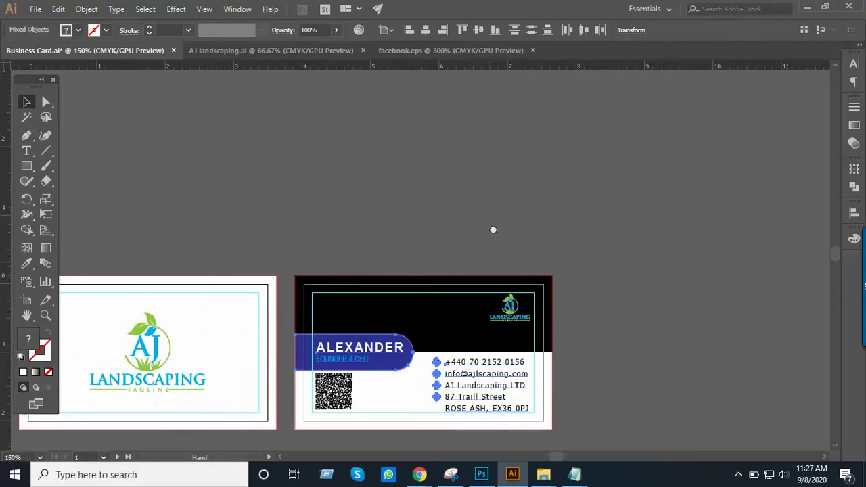
{"action": "key", "text": "ctrl+shift+a"}
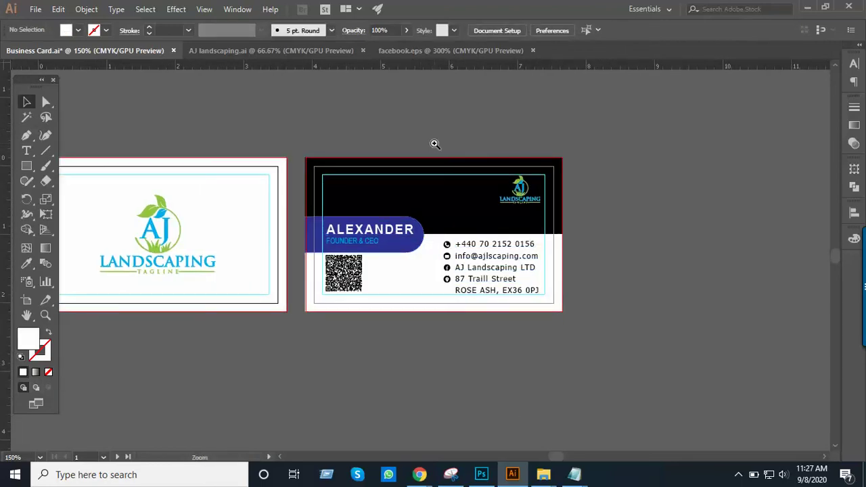
{"action": "left_click", "coordinate": [433, 141]}
{"action": "left_click_drag", "start_coordinate": [475, 228], "coordinate": [464, 139]}
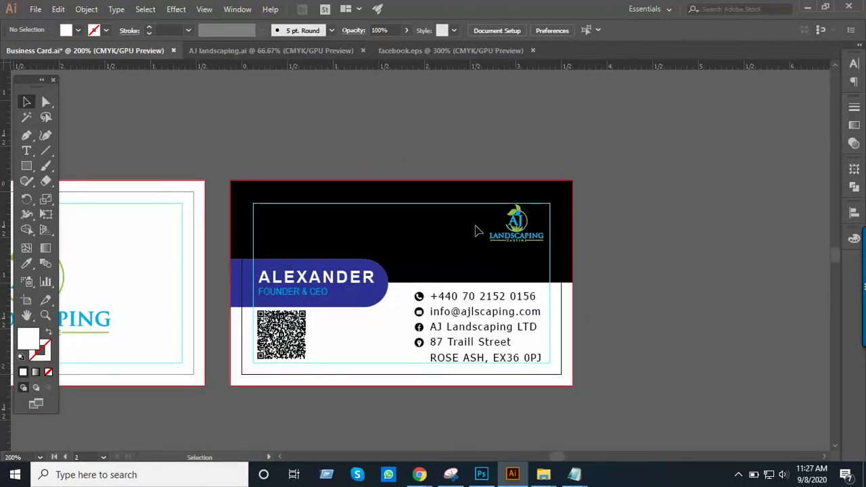
{"action": "left_click_drag", "start_coordinate": [362, 228], "coordinate": [450, 232]}
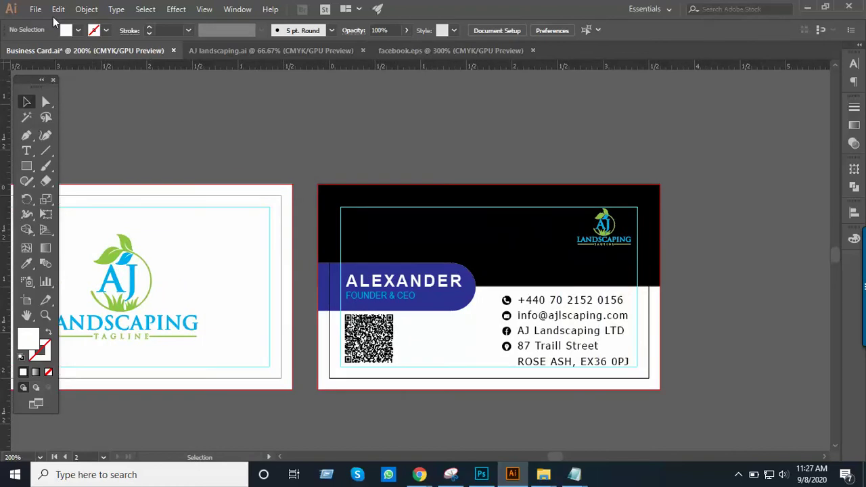
{"action": "left_click", "coordinate": [32, 11]}
{"action": "mouse_move", "coordinate": [118, 234]}
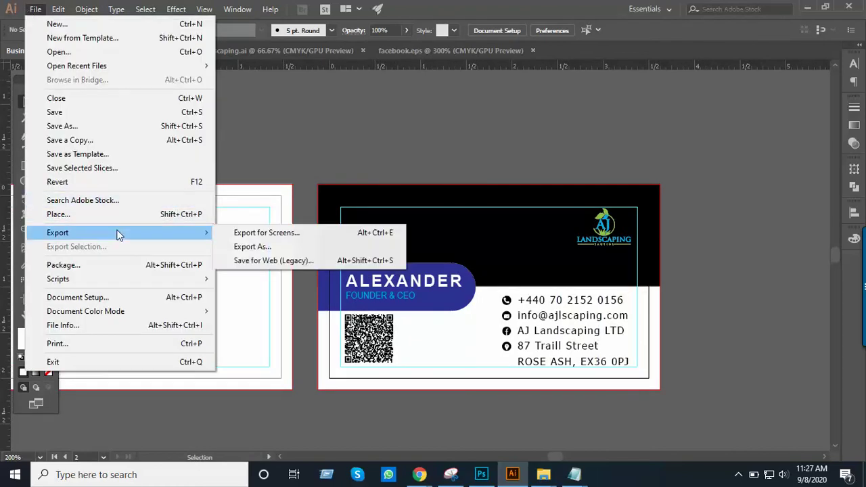
In Export for Screens, set the artboard export format to PNG 8
{"action": "left_click", "coordinate": [280, 234]}
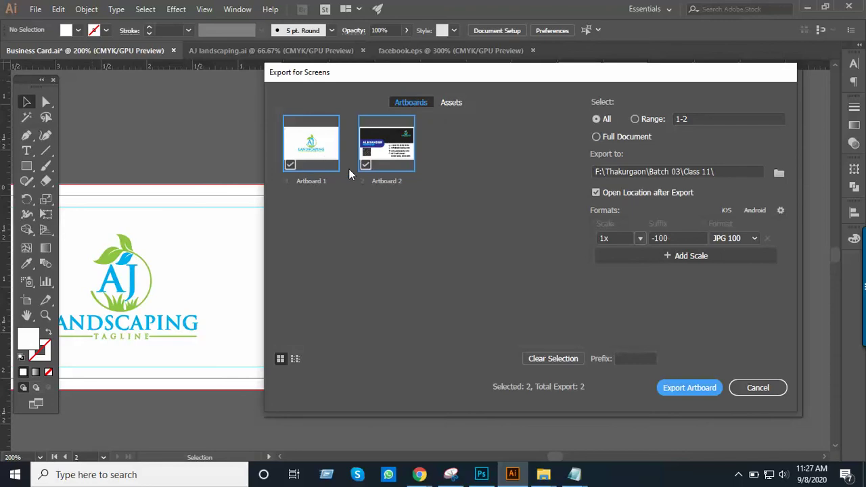
{"action": "left_click", "coordinate": [755, 237]}
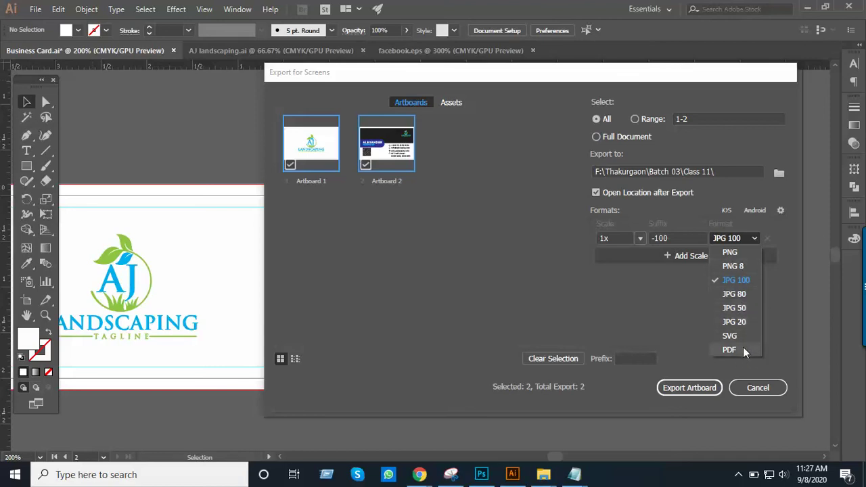
{"action": "left_click", "coordinate": [737, 266]}
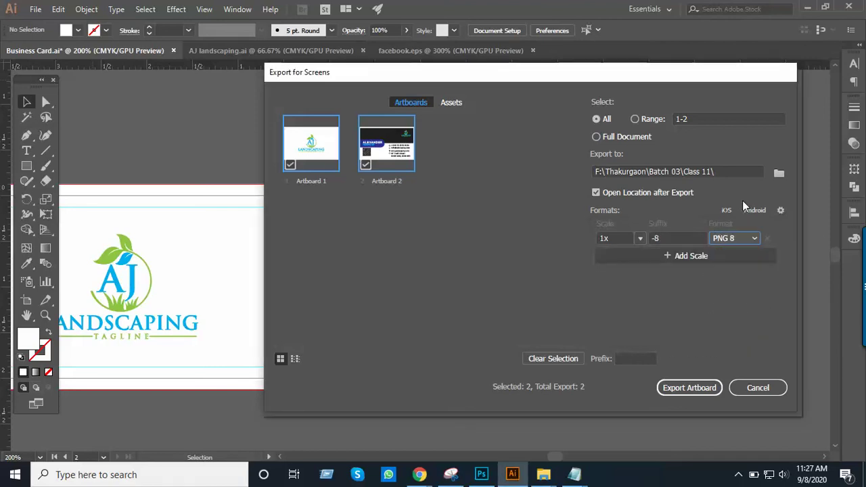
Set the destination to F:\Thakurgaon\Batch 02\Class 14 and export both artboards
{"action": "left_click", "coordinate": [778, 174]}
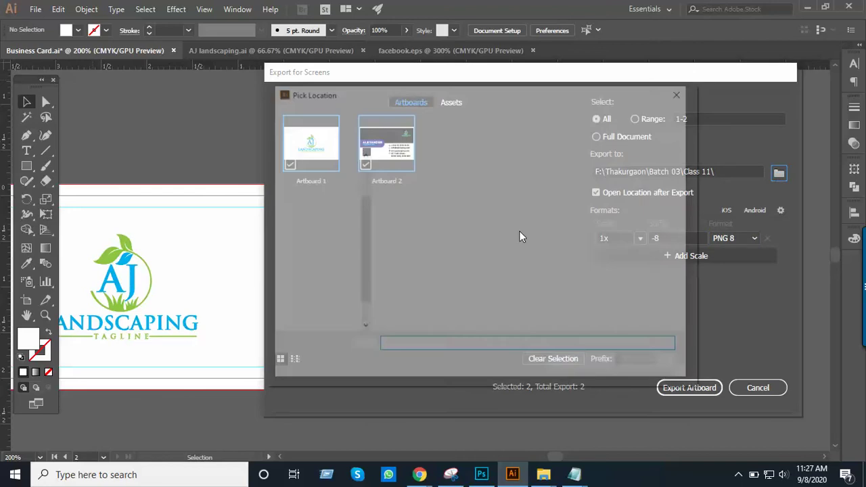
{"action": "left_click", "coordinate": [354, 115]}
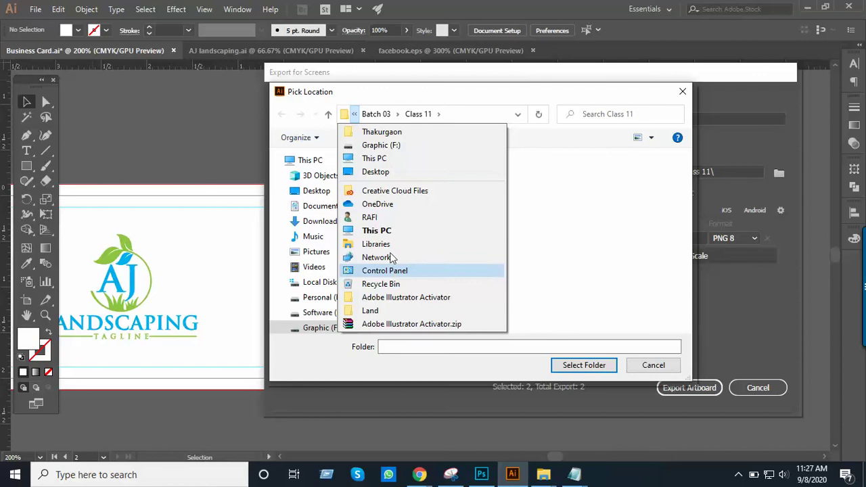
{"action": "left_click", "coordinate": [384, 131]}
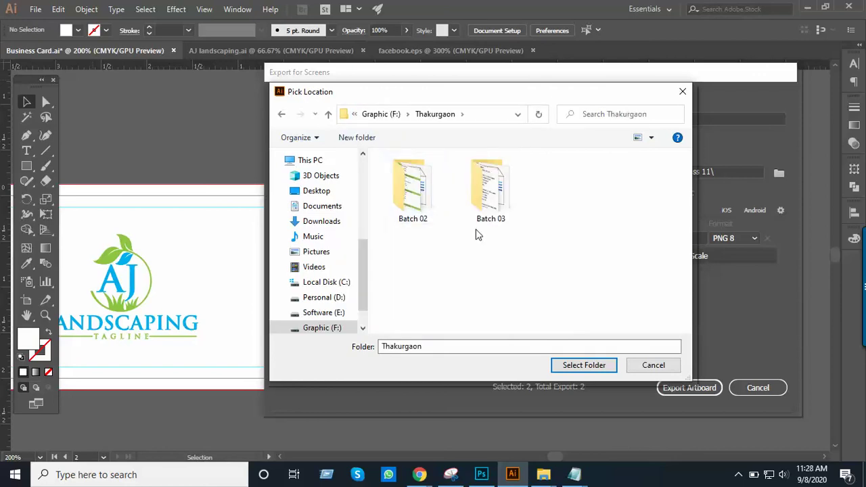
{"action": "left_click", "coordinate": [414, 202]}
{"action": "double_click", "coordinate": [415, 203]}
{"action": "scroll", "coordinate": [423, 214], "scroll_direction": "down", "scroll_amount": 1}
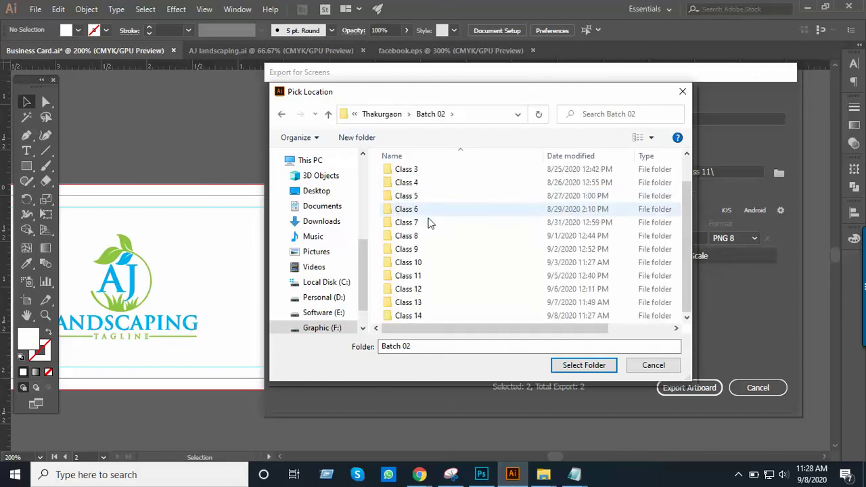
{"action": "double_click", "coordinate": [423, 315]}
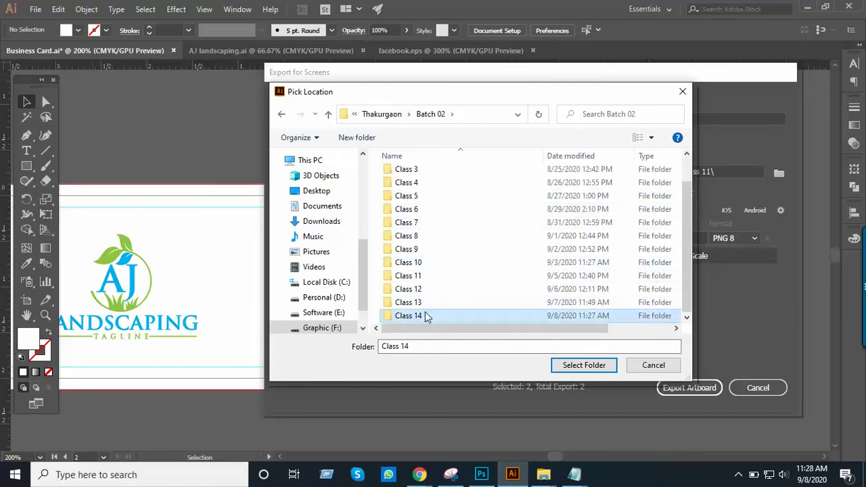
{"action": "left_click", "coordinate": [586, 365]}
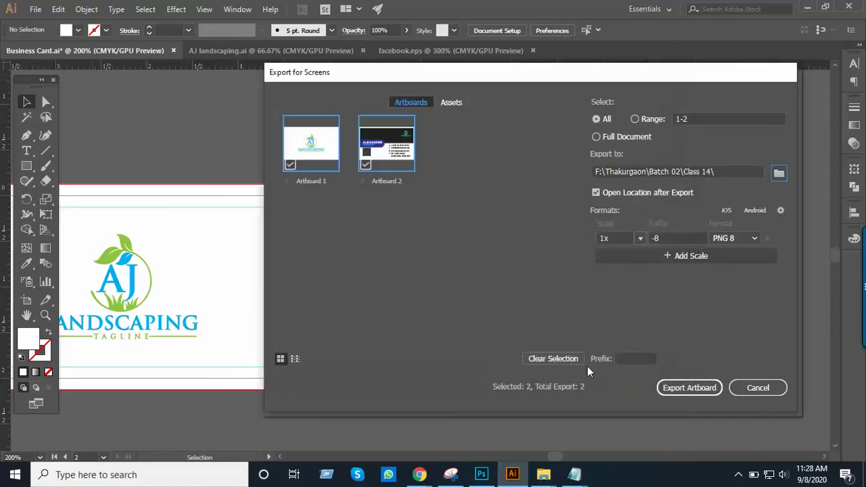
{"action": "left_click", "coordinate": [684, 387]}
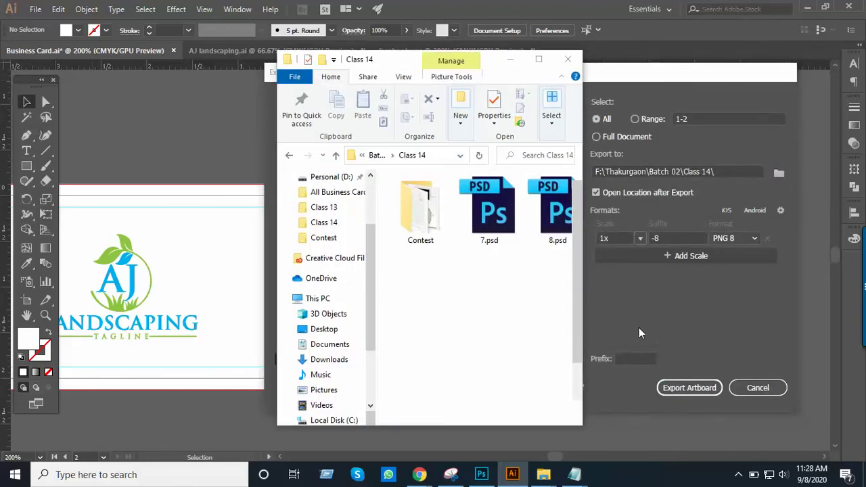
Maximize Class 14, delete Business-Card.png and Business-Card-2.png, and open Artboard 1-8.png
{"action": "left_click", "coordinate": [539, 59]}
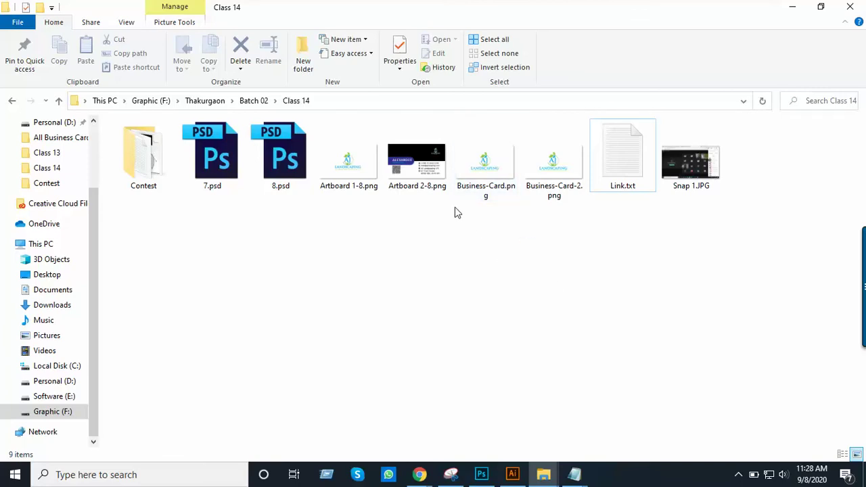
{"action": "left_click_drag", "start_coordinate": [476, 218], "coordinate": [568, 154]}
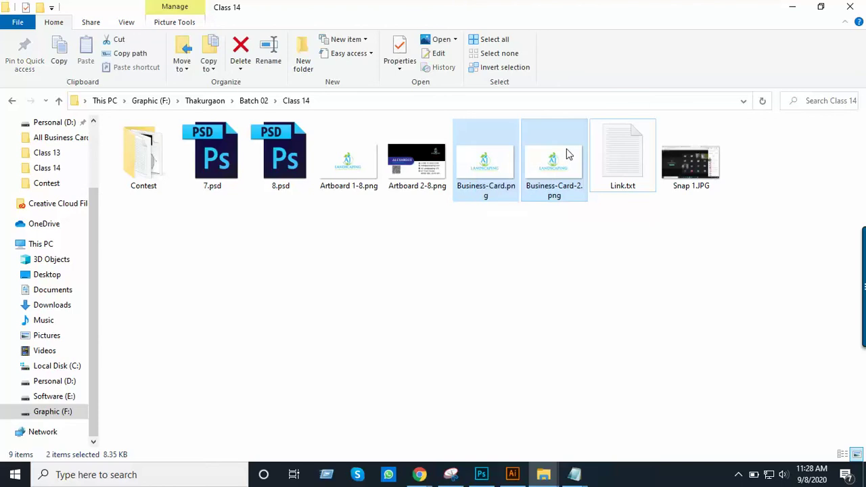
{"action": "key", "text": "Delete"}
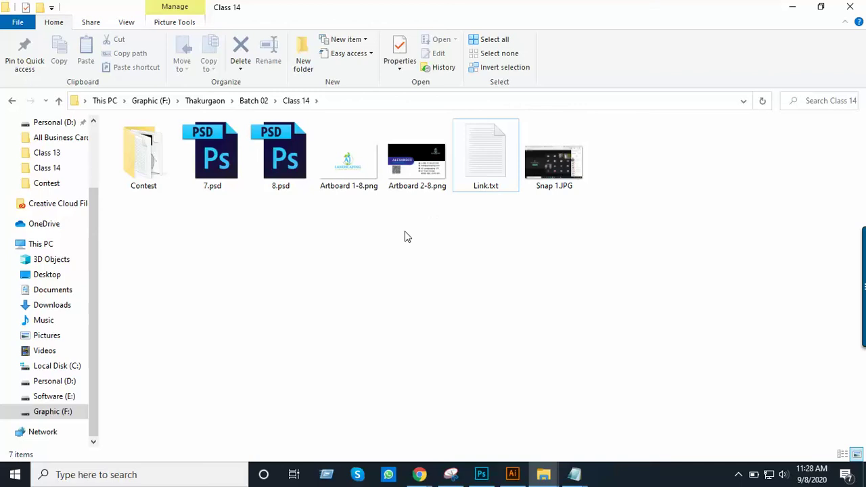
{"action": "left_click", "coordinate": [357, 183]}
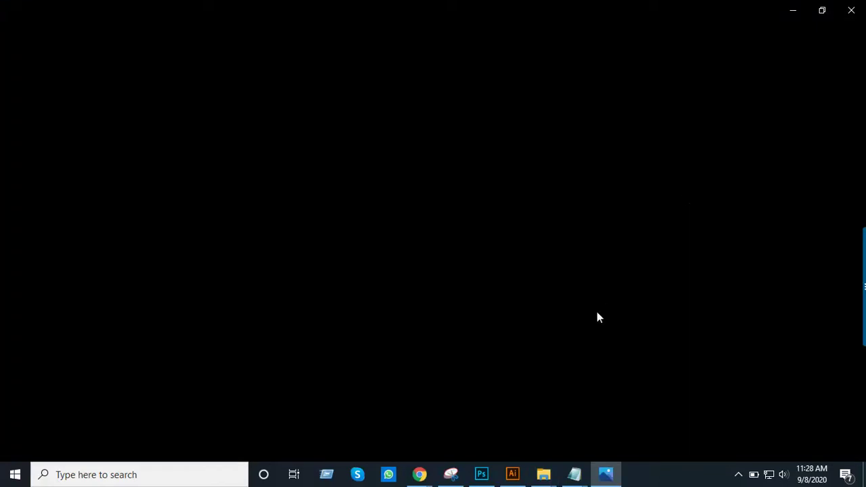
Open the Freelancer Business card contest tab and view its Entries and Description
{"action": "mouse_move", "coordinate": [421, 475]}
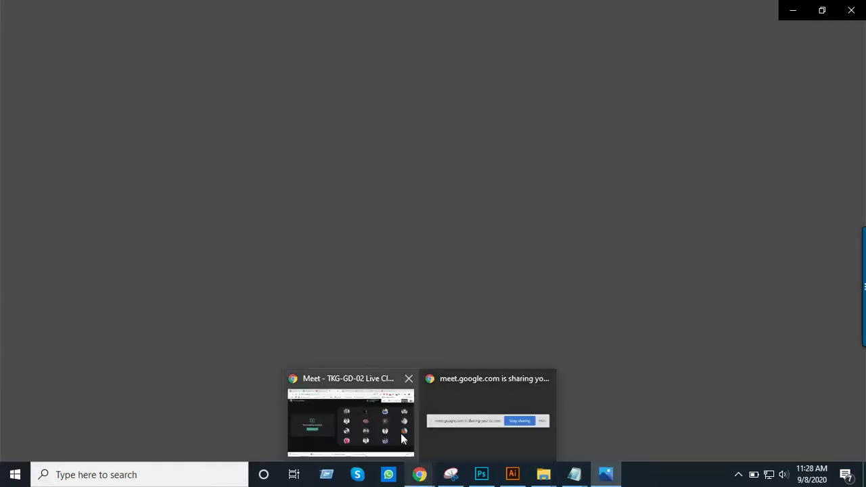
{"action": "left_click", "coordinate": [390, 429]}
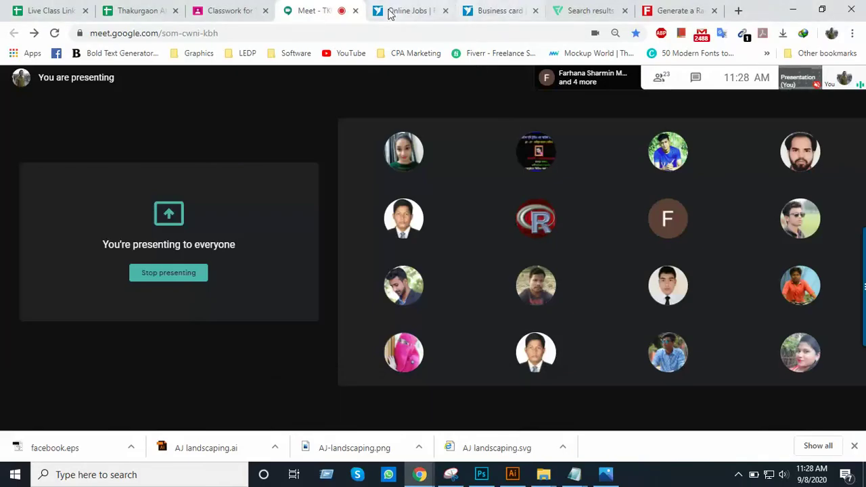
{"action": "left_click", "coordinate": [499, 10]}
{"action": "left_click", "coordinate": [132, 203]}
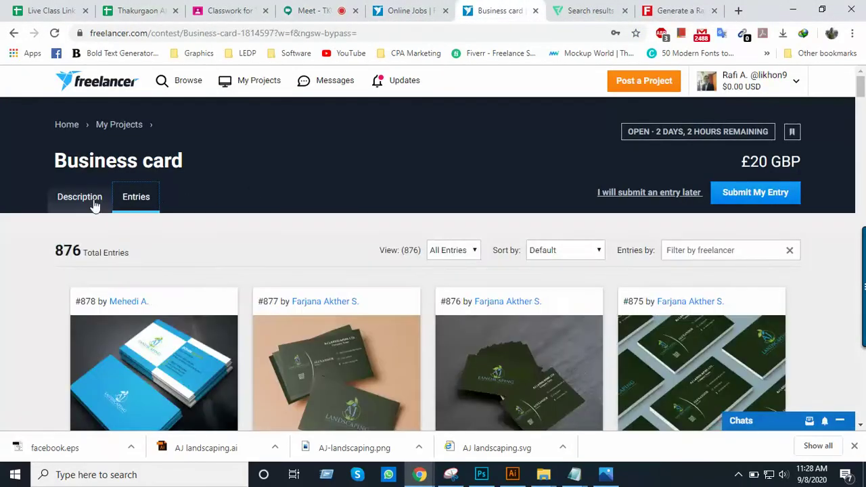
{"action": "left_click", "coordinate": [93, 201]}
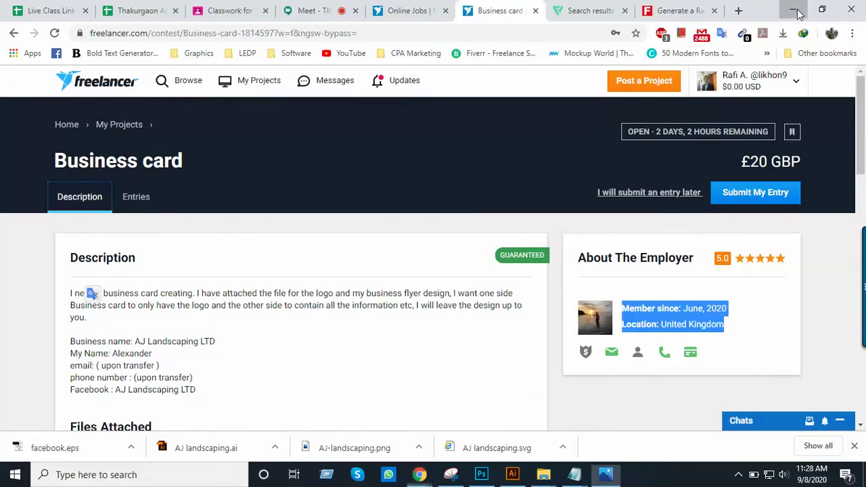
Minimize Chrome, step through the folder's images in the photo viewer, then minimize it
{"action": "left_click", "coordinate": [793, 10]}
{"action": "key", "text": "Right"}
{"action": "key", "text": "Right"}
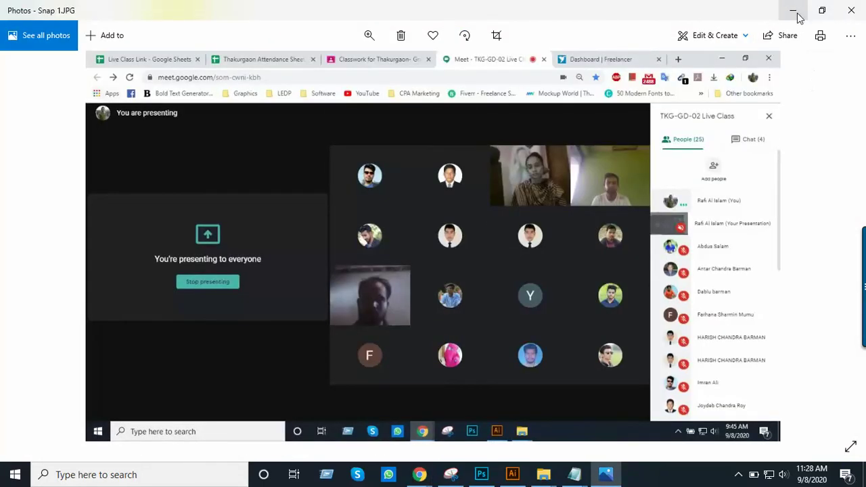
{"action": "left_click", "coordinate": [793, 10]}
{"action": "left_click", "coordinate": [485, 221]}
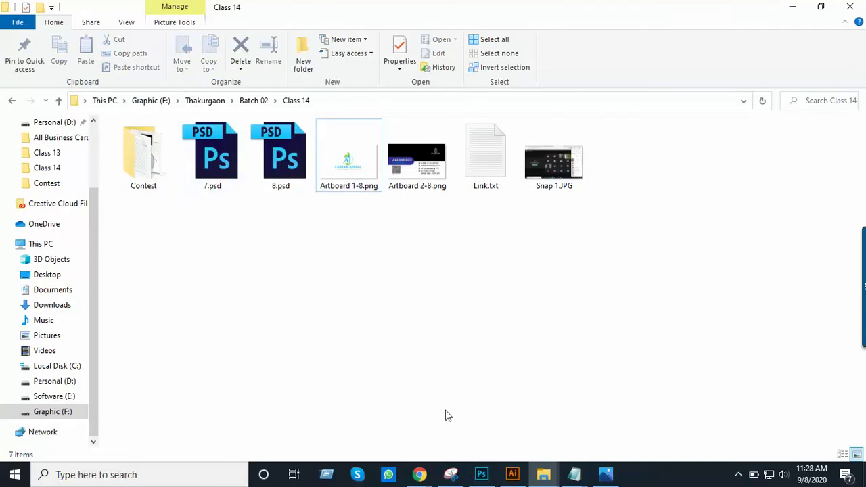
{"action": "left_click", "coordinate": [479, 475]}
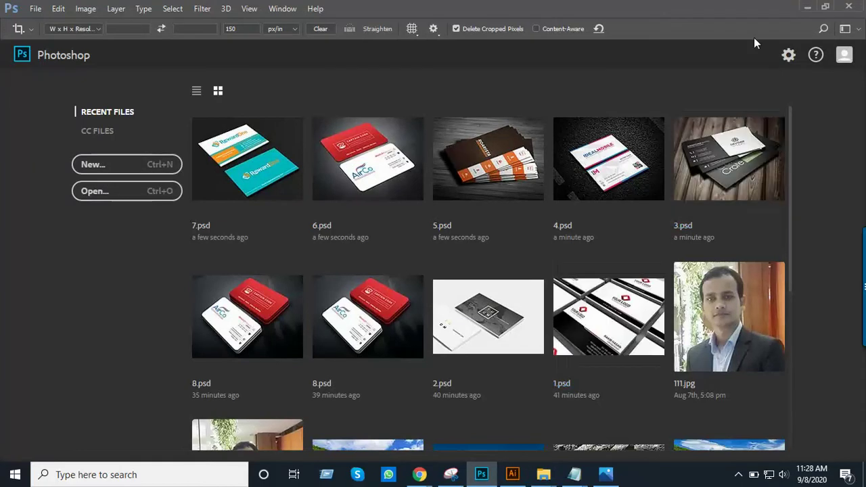
{"action": "left_click", "coordinate": [806, 7]}
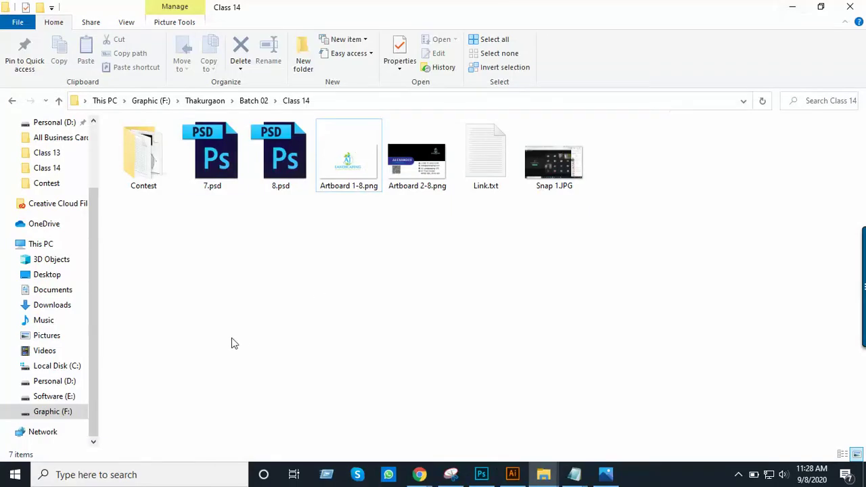
{"action": "left_click", "coordinate": [204, 165]}
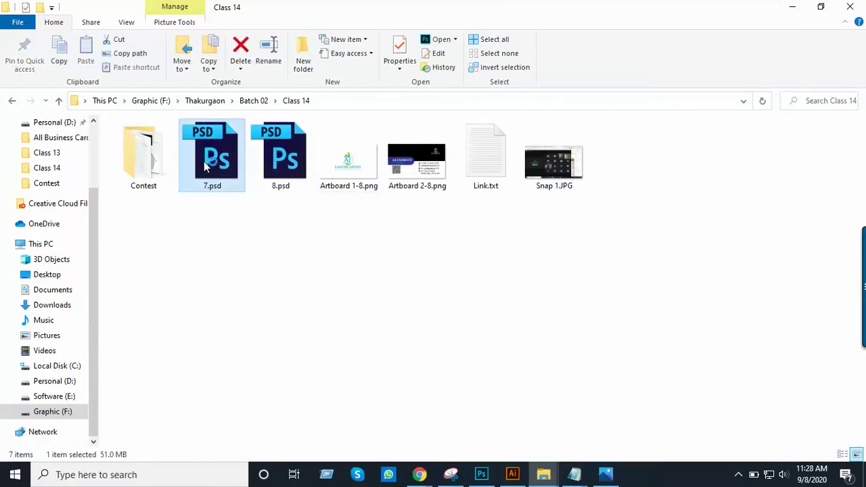
Open 7.psd and toggle visibility of the CARD FRONT (ADD) layer and BUSINESS CARD group
{"action": "double_click", "coordinate": [203, 168]}
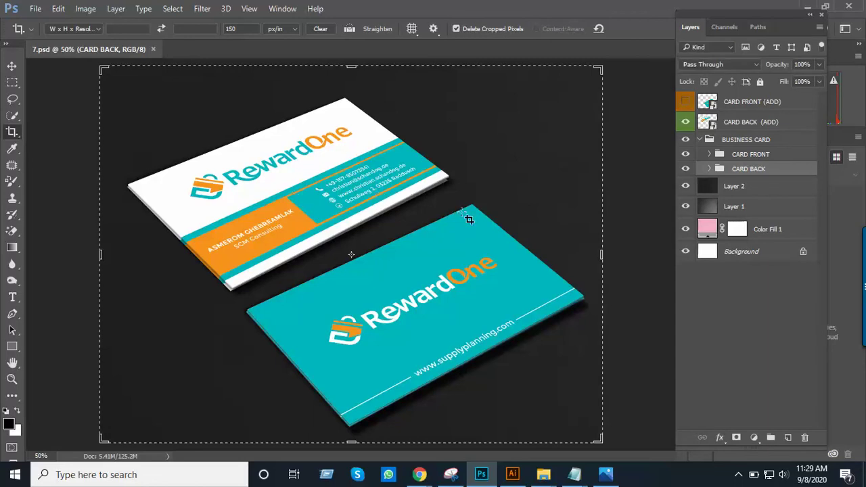
{"action": "left_click", "coordinate": [745, 100]}
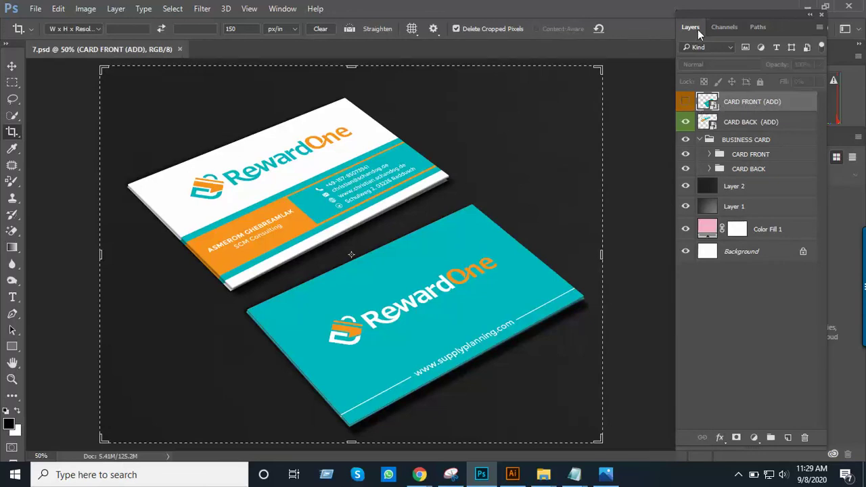
{"action": "left_click", "coordinate": [686, 104]}
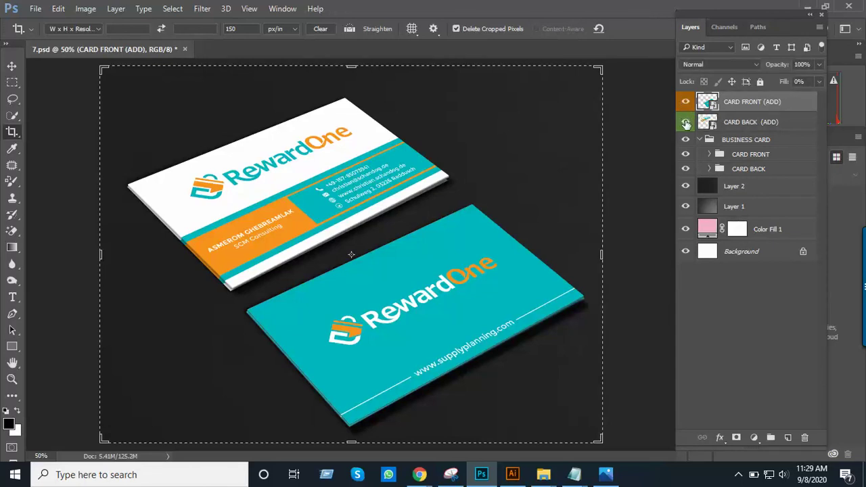
{"action": "left_click", "coordinate": [686, 123]}
{"action": "left_click", "coordinate": [686, 140]}
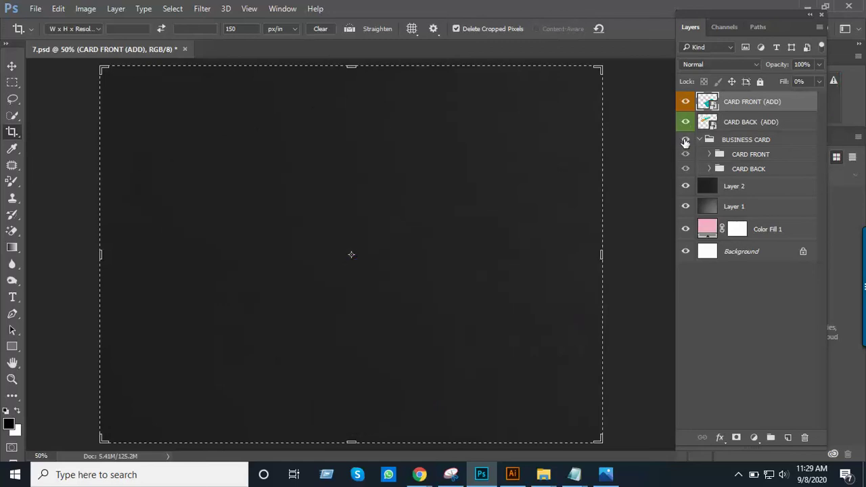
{"action": "left_click", "coordinate": [685, 141]}
Expand the nested card front groups, toggle the card front layer, then open the CARD FRONT (ADD) smart object
{"action": "left_click", "coordinate": [701, 139]}
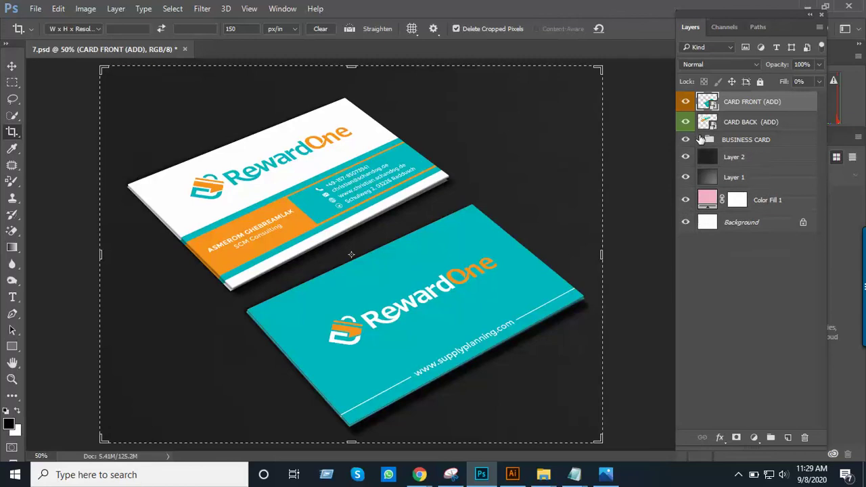
{"action": "left_click", "coordinate": [701, 139]}
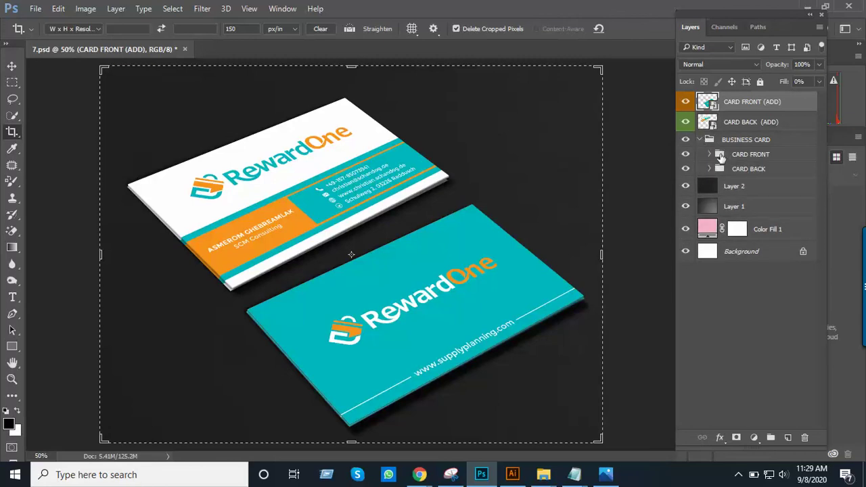
{"action": "left_click", "coordinate": [709, 154]}
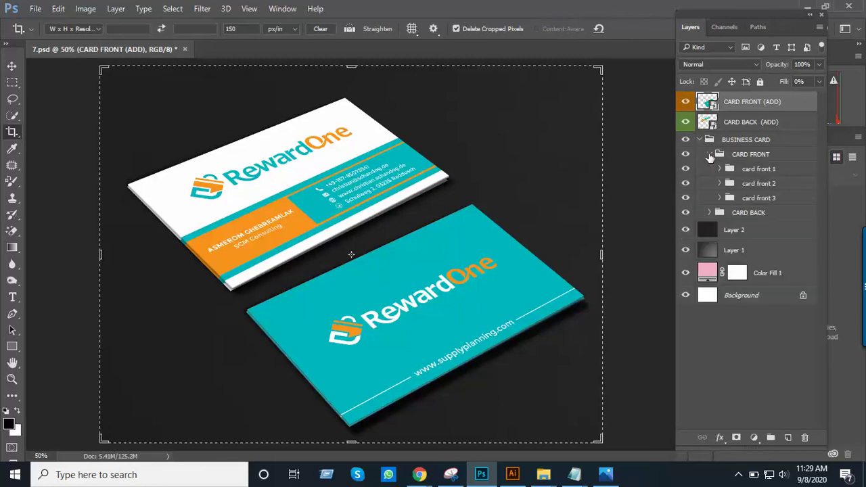
{"action": "left_click", "coordinate": [719, 169]}
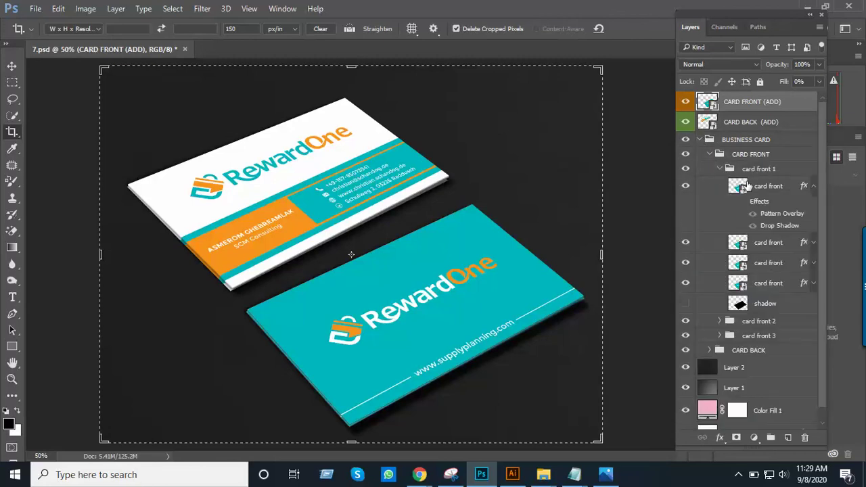
{"action": "left_click", "coordinate": [687, 186]}
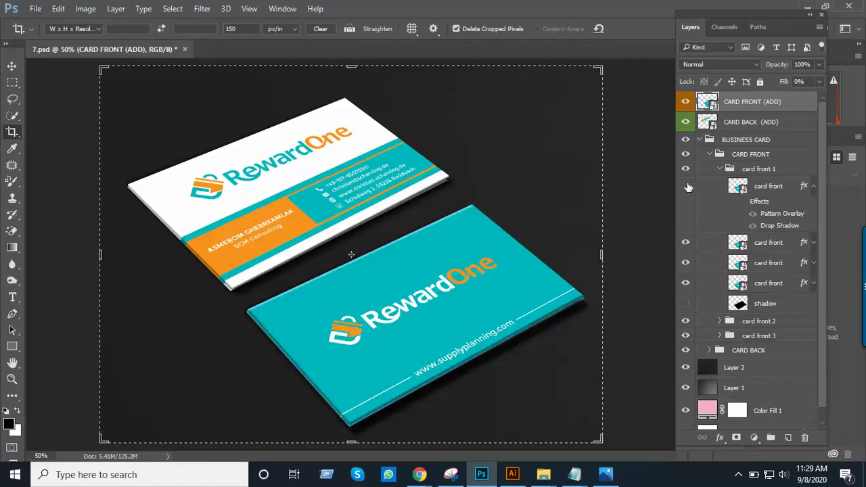
{"action": "left_click", "coordinate": [686, 186]}
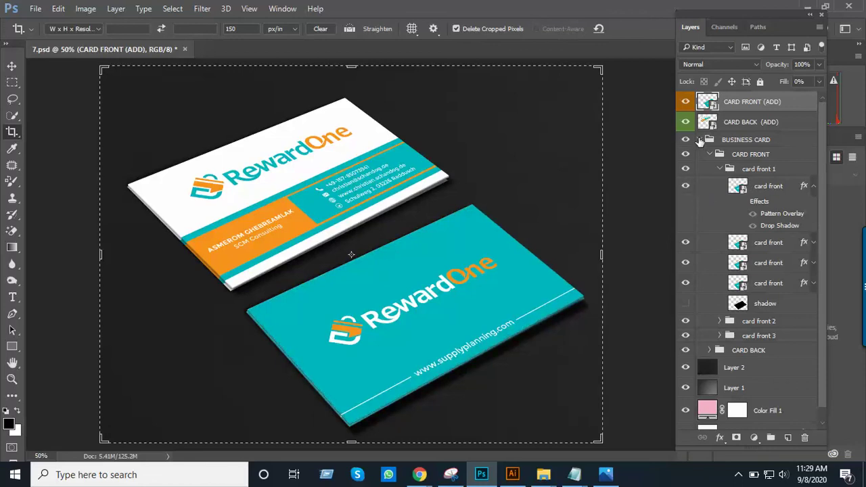
{"action": "left_click", "coordinate": [700, 139]}
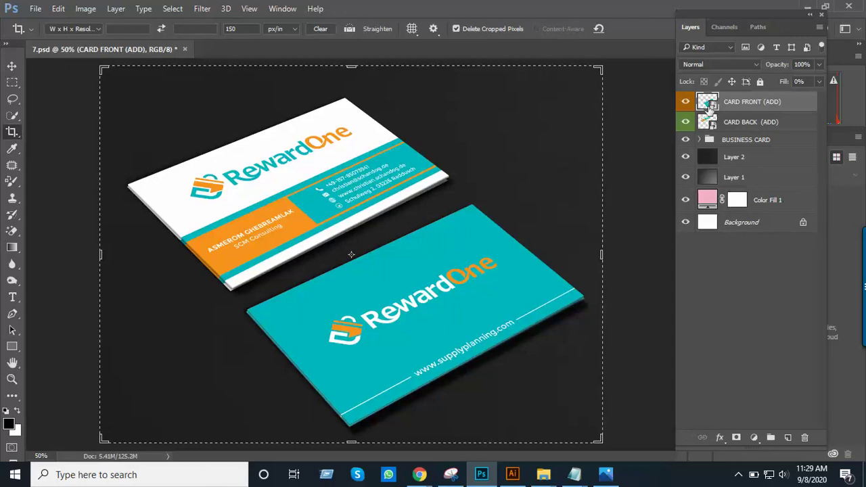
{"action": "double_click", "coordinate": [708, 102]}
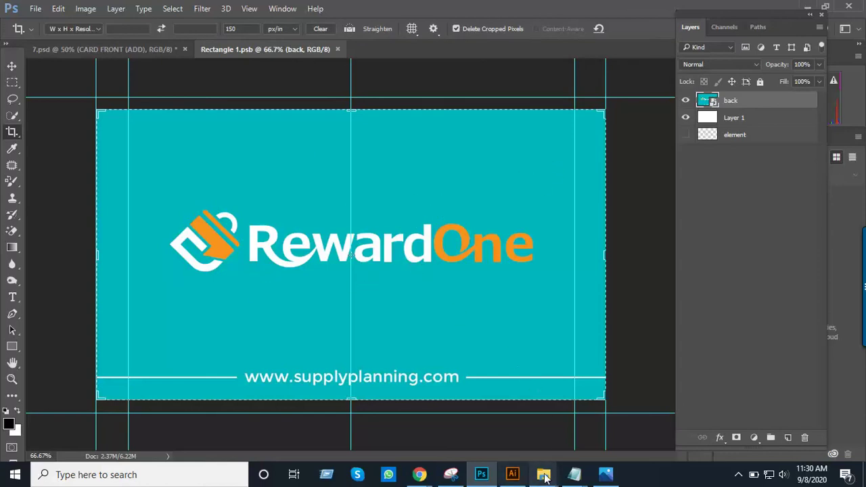
Drag Artboard 1-8.png from the Class 14 folder into Rectangle 1.psb
{"action": "mouse_move", "coordinate": [544, 477]}
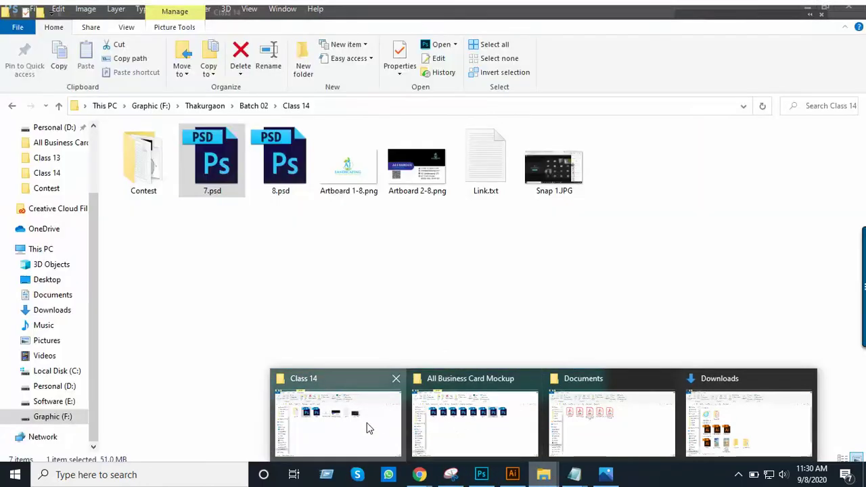
{"action": "left_click", "coordinate": [368, 428]}
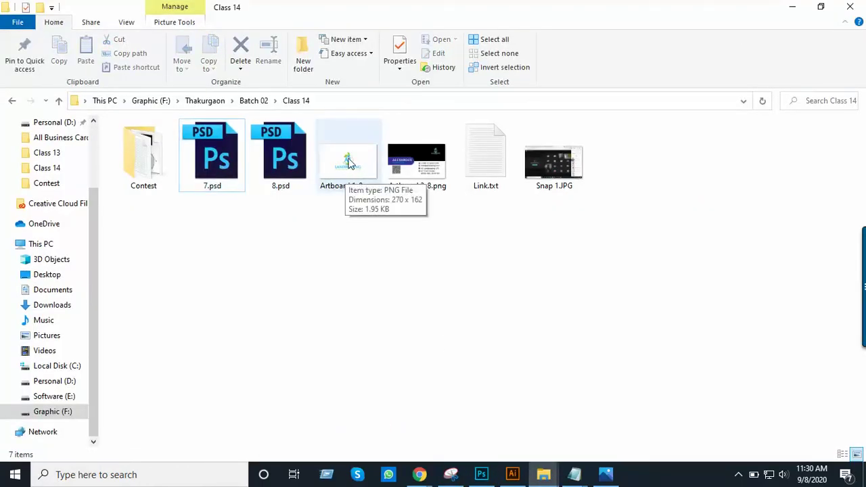
{"action": "left_click", "coordinate": [356, 181]}
{"action": "left_click_drag", "start_coordinate": [358, 191], "coordinate": [408, 265]}
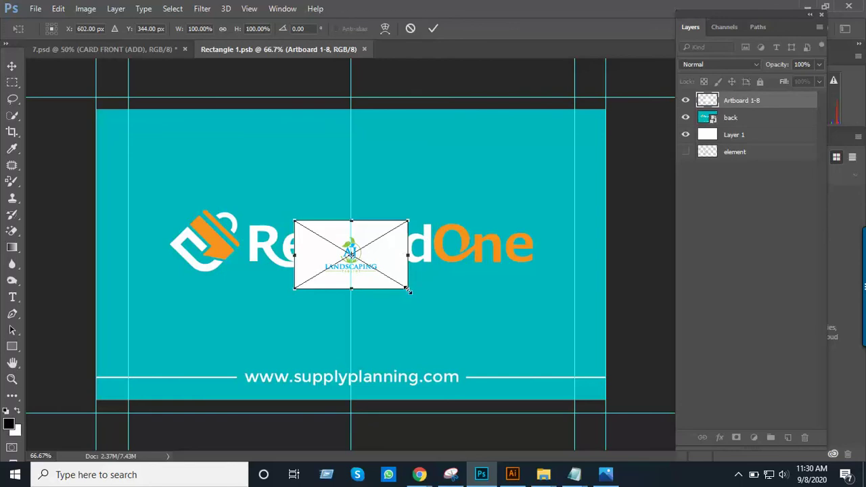
Scale the placed AJ Landscaping image to 446.30% to fill the card and commit it
{"action": "left_click_drag", "start_coordinate": [418, 298], "coordinate": [580, 391]}
{"action": "left_click_drag", "start_coordinate": [309, 258], "coordinate": [280, 247]}
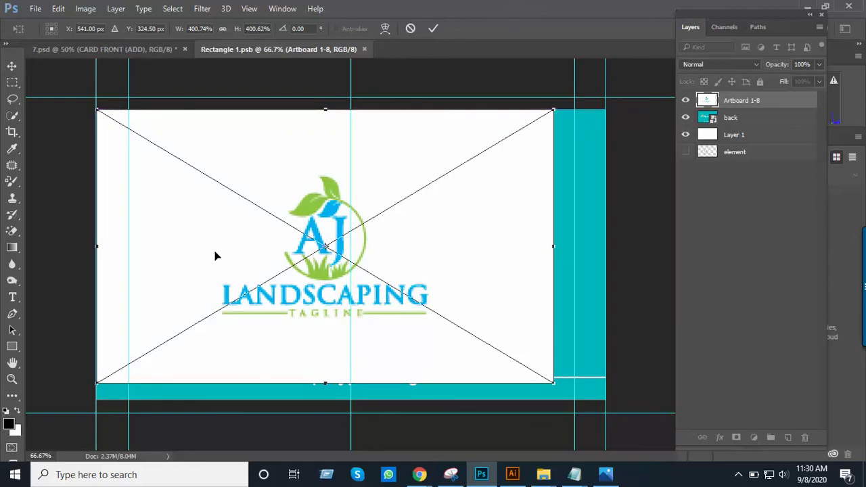
{"action": "left_click_drag", "start_coordinate": [552, 384], "coordinate": [607, 412]}
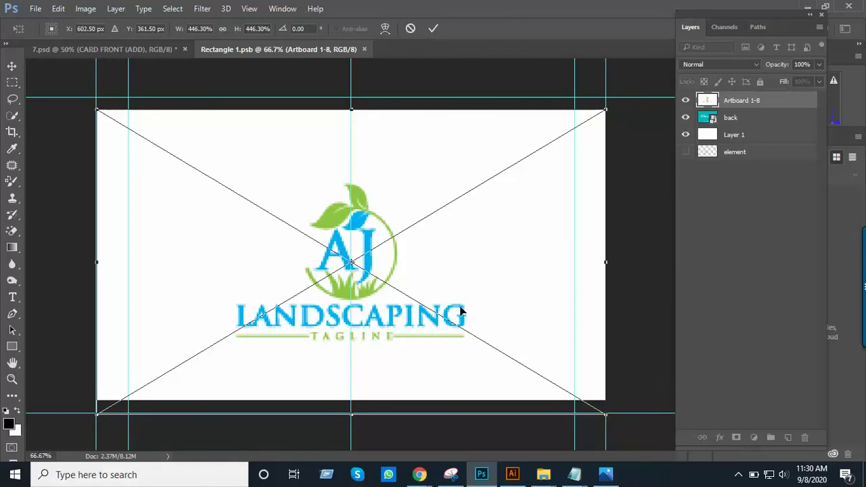
{"action": "left_click_drag", "start_coordinate": [459, 302], "coordinate": [460, 297]}
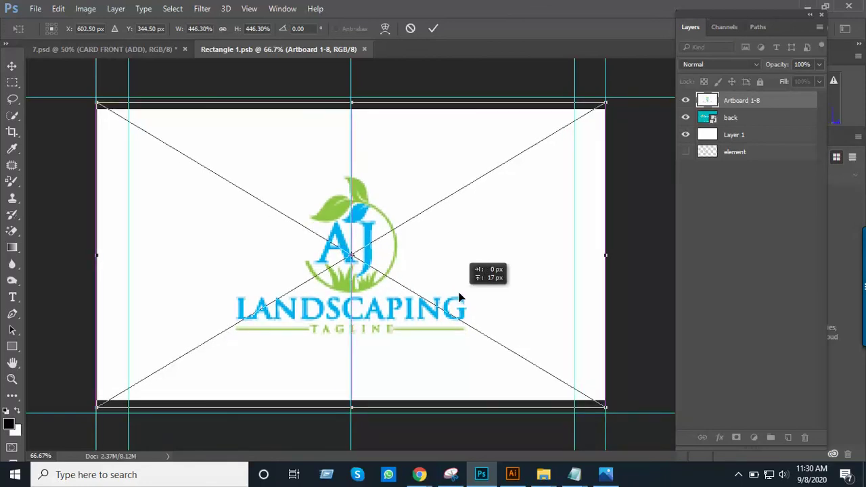
{"action": "left_click_drag", "start_coordinate": [458, 293], "coordinate": [458, 293]}
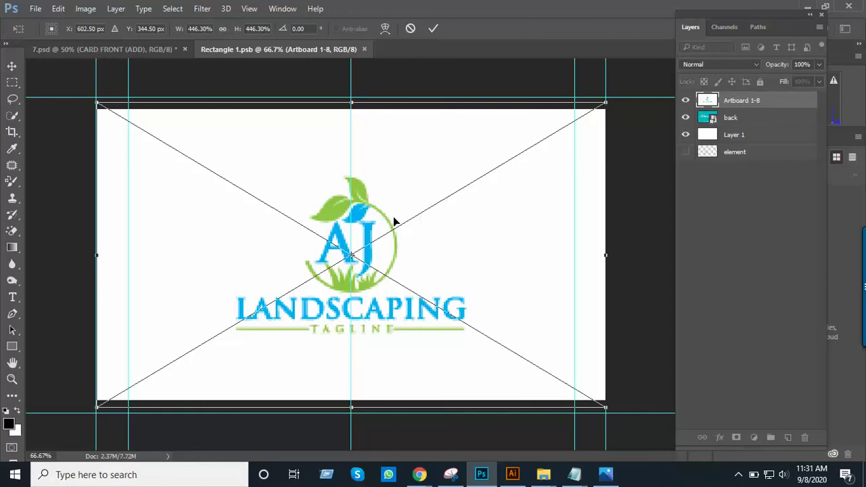
{"action": "key", "text": "c"}
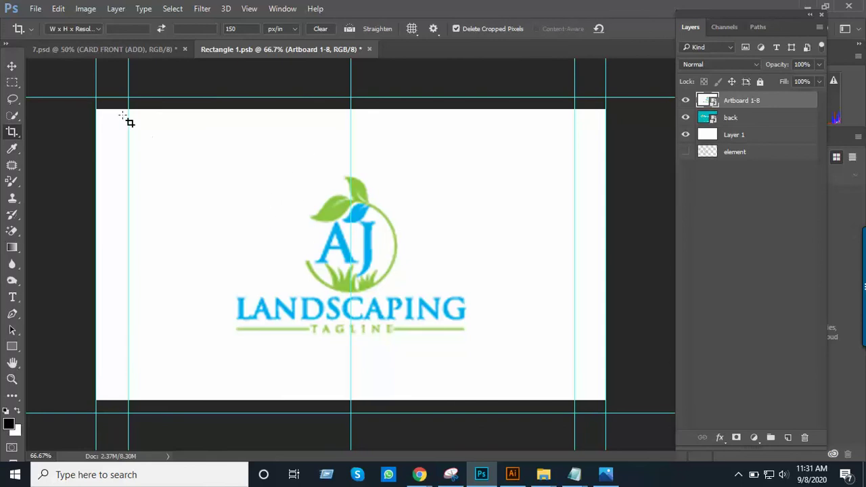
Save the Rectangle 1.psb card, close it, and select the CARD BACK (ADD) layer in 7.psd
{"action": "left_click", "coordinate": [36, 10]}
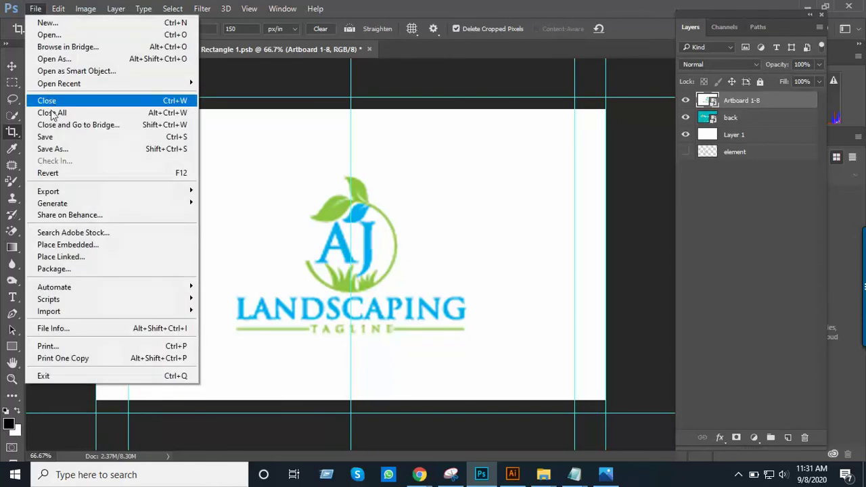
{"action": "left_click", "coordinate": [72, 145]}
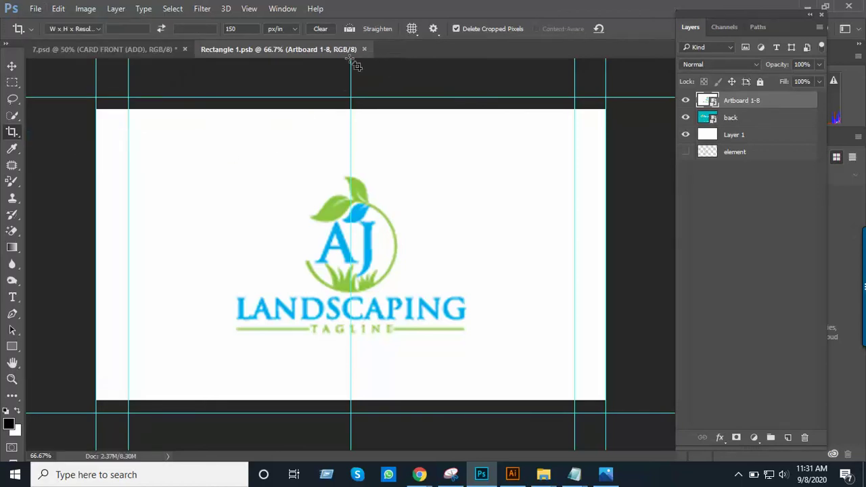
{"action": "left_click", "coordinate": [141, 49]}
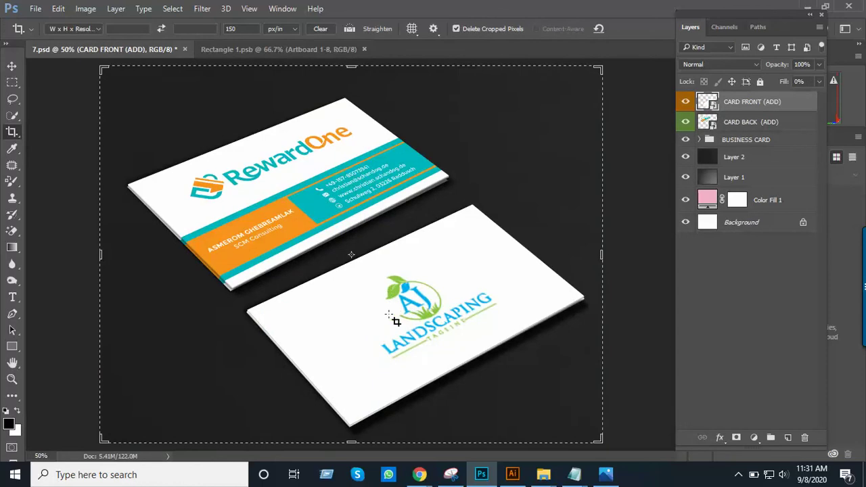
{"action": "left_click", "coordinate": [307, 52]}
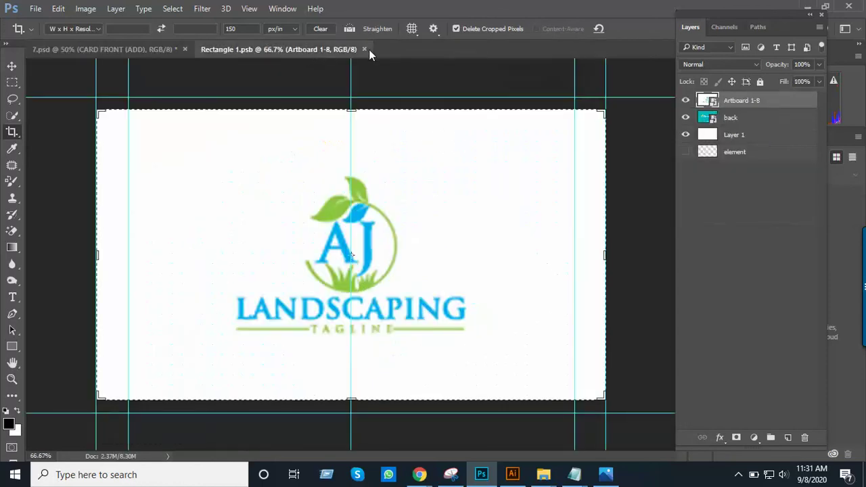
{"action": "left_click", "coordinate": [365, 49]}
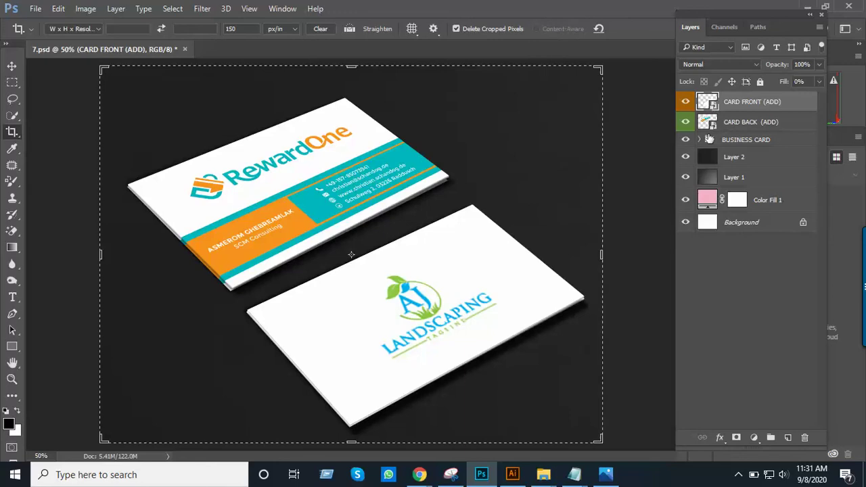
{"action": "left_click", "coordinate": [734, 123]}
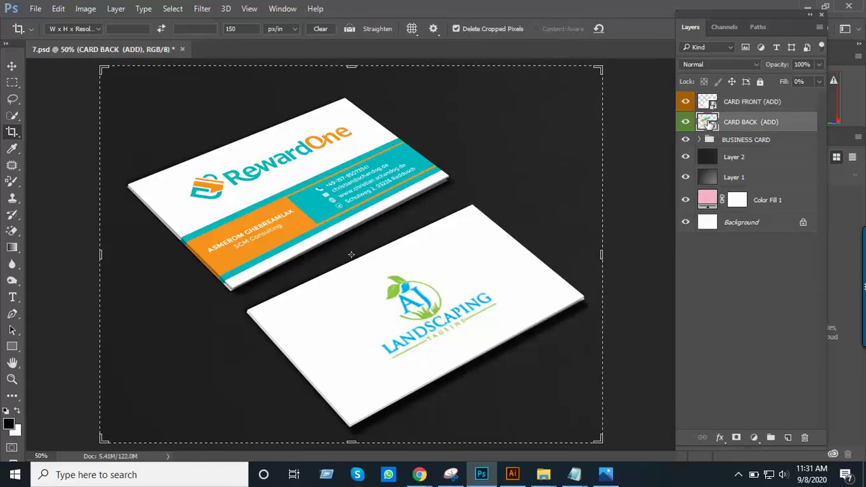
Open the CARD BACK smart object and place Artboard 2-8.png from the Class 14 folder onto it
{"action": "double_click", "coordinate": [709, 122]}
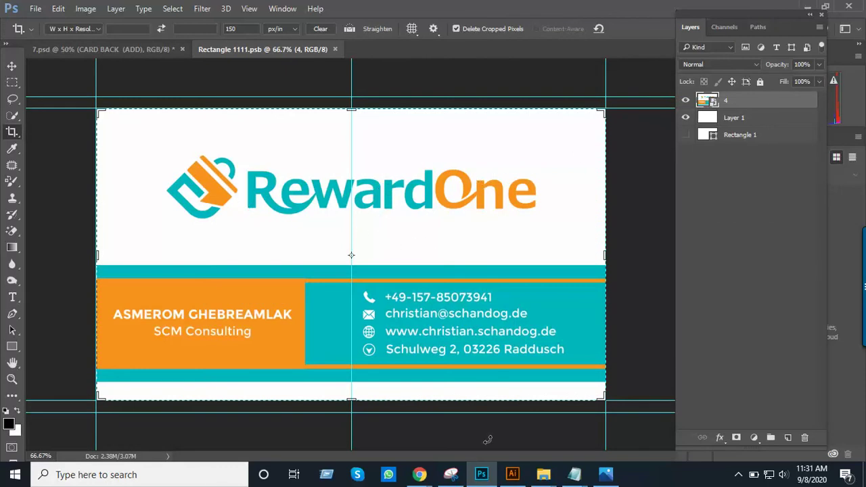
{"action": "mouse_move", "coordinate": [544, 474]}
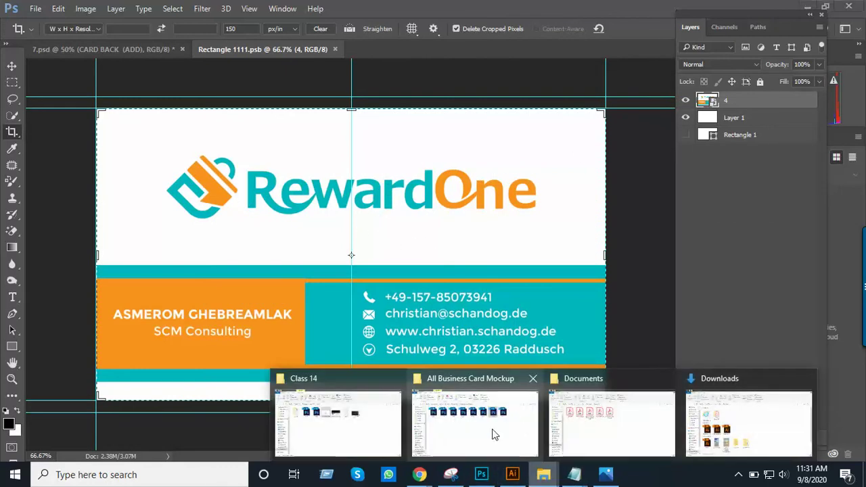
{"action": "left_click", "coordinate": [383, 431]}
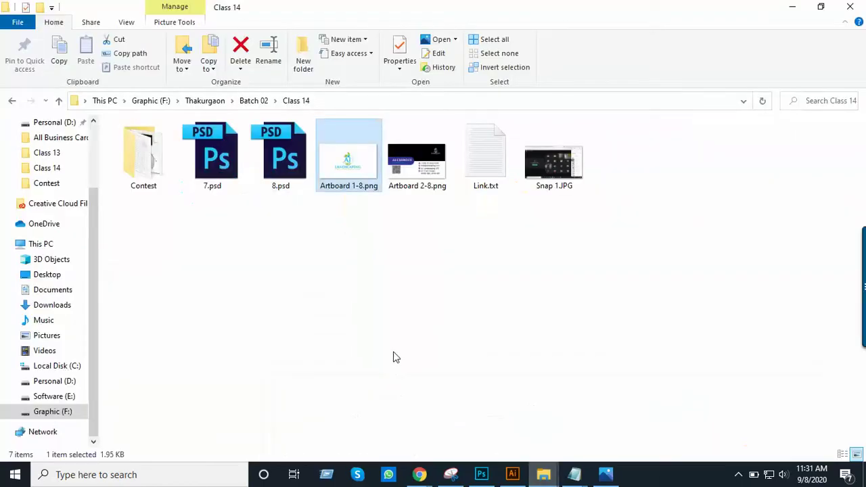
{"action": "left_click", "coordinate": [416, 170]}
{"action": "left_click_drag", "start_coordinate": [416, 169], "coordinate": [453, 409]}
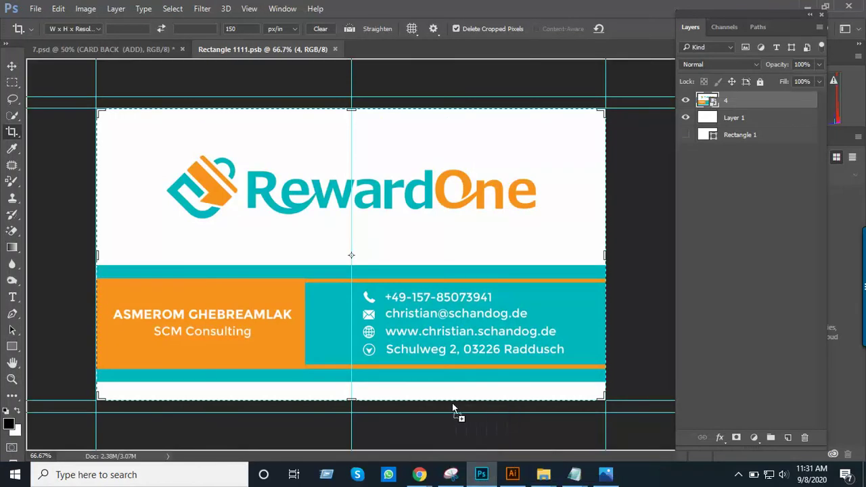
{"action": "left_click_drag", "start_coordinate": [333, 287], "coordinate": [328, 279]}
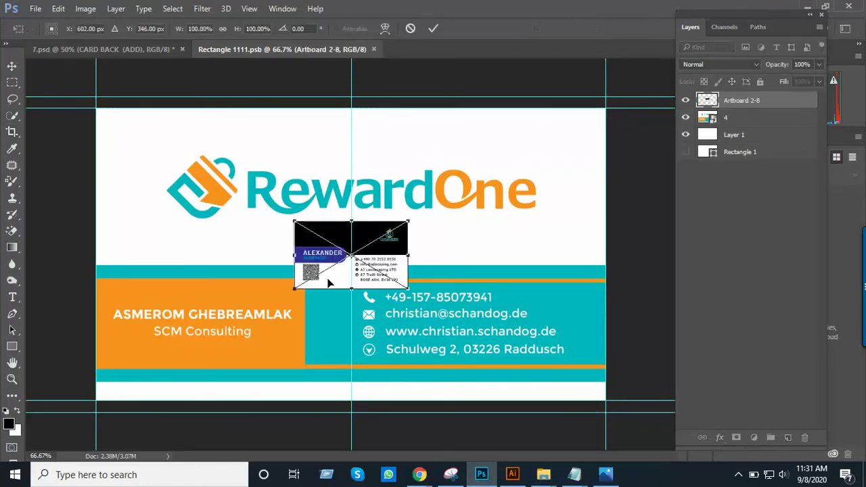
Scale and nudge the placed Artboard 2-8 design to fill the artboard, then commit it
{"action": "key", "text": "ctrl+minus"}
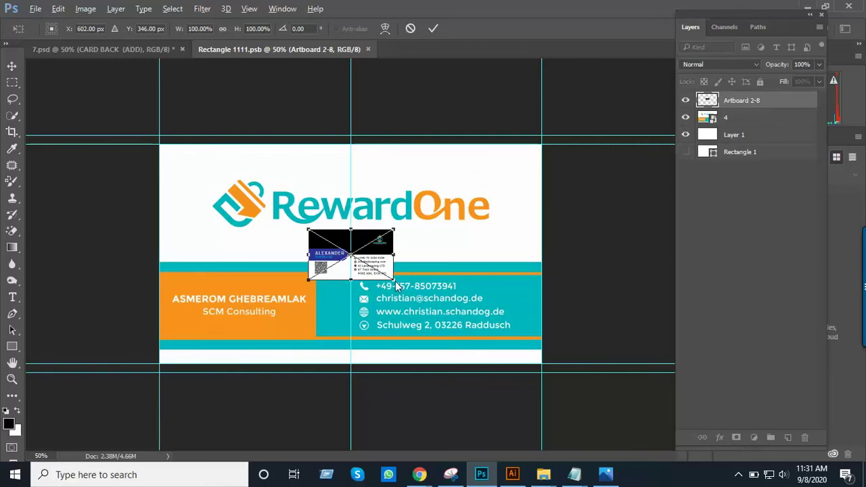
{"action": "left_click_drag", "start_coordinate": [394, 280], "coordinate": [526, 379]}
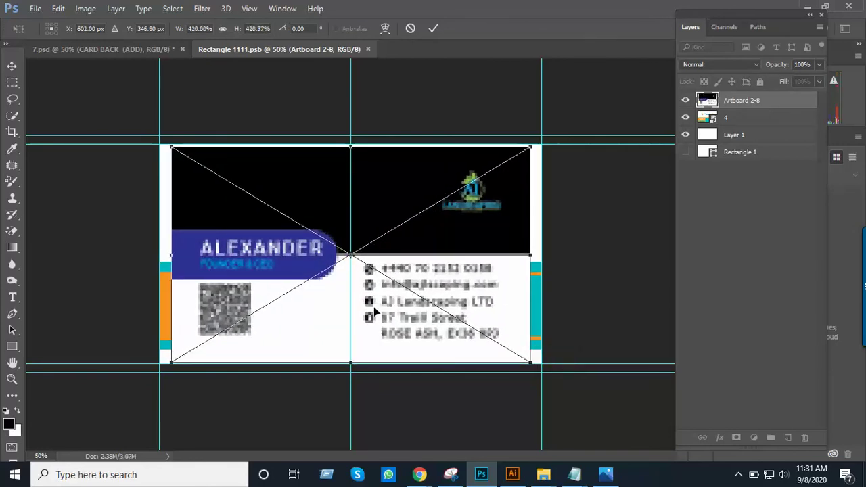
{"action": "left_click_drag", "start_coordinate": [267, 256], "coordinate": [255, 254]}
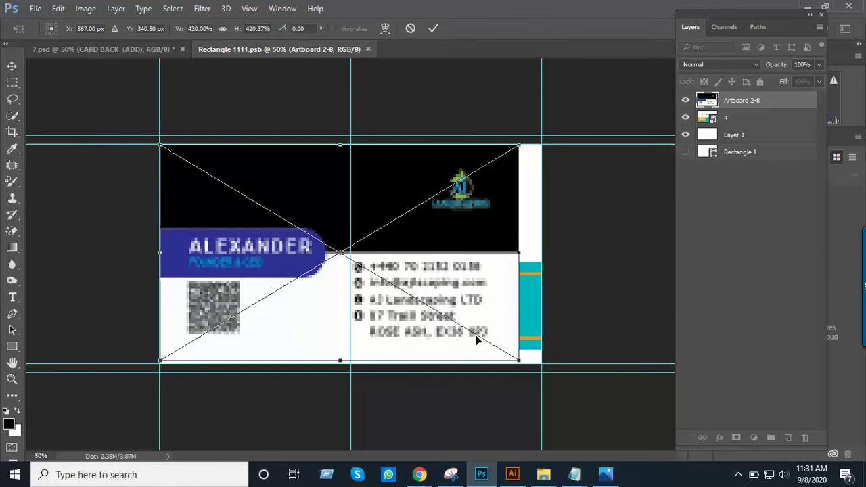
{"action": "left_click_drag", "start_coordinate": [521, 361], "coordinate": [543, 380]}
{"action": "key", "text": "Up"}
{"action": "key", "text": "Up"}
{"action": "key", "text": "Up"}
{"action": "key", "text": "Up"}
{"action": "key", "text": "Up"}
{"action": "key", "text": "Up"}
{"action": "key", "text": "Up"}
{"action": "key", "text": "Up"}
{"action": "key", "text": "Up"}
{"action": "key", "text": "Up"}
{"action": "key", "text": "Up"}
{"action": "key", "text": "Up"}
{"action": "key", "text": "Up"}
{"action": "key", "text": "Up"}
{"action": "key", "text": "Up"}
{"action": "key", "text": "Up"}
{"action": "key", "text": "Up"}
{"action": "key", "text": "Up"}
{"action": "key", "text": "Up"}
{"action": "key", "text": "Up"}
{"action": "key", "text": "Up"}
{"action": "key", "text": "Up"}
{"action": "key", "text": "Down"}
{"action": "key", "text": "Down"}
{"action": "key", "text": "c"}
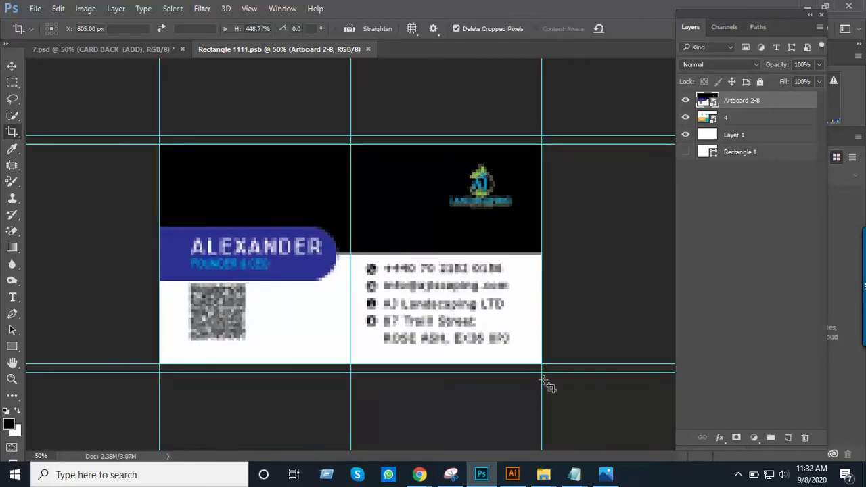
{"action": "key", "text": "ctrl+minus"}
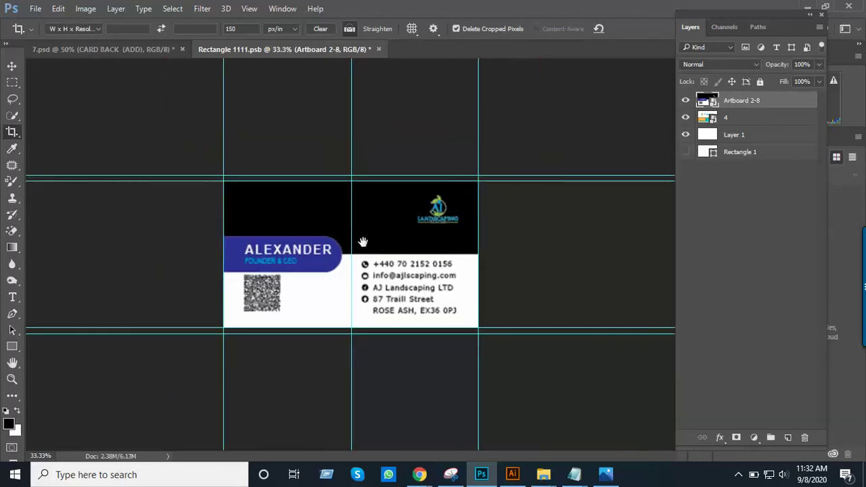
{"action": "key", "text": "ctrl+plus"}
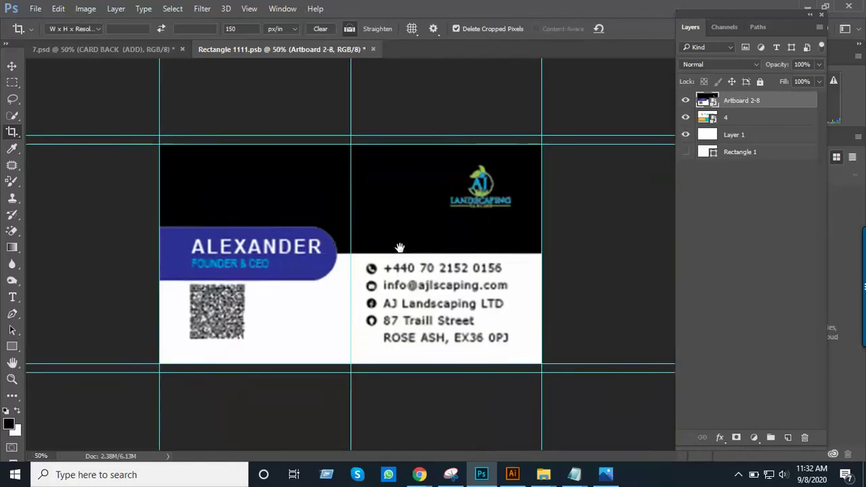
Save Rectangle 1111.psb and close it to return to the mockup
{"action": "left_click", "coordinate": [35, 9]}
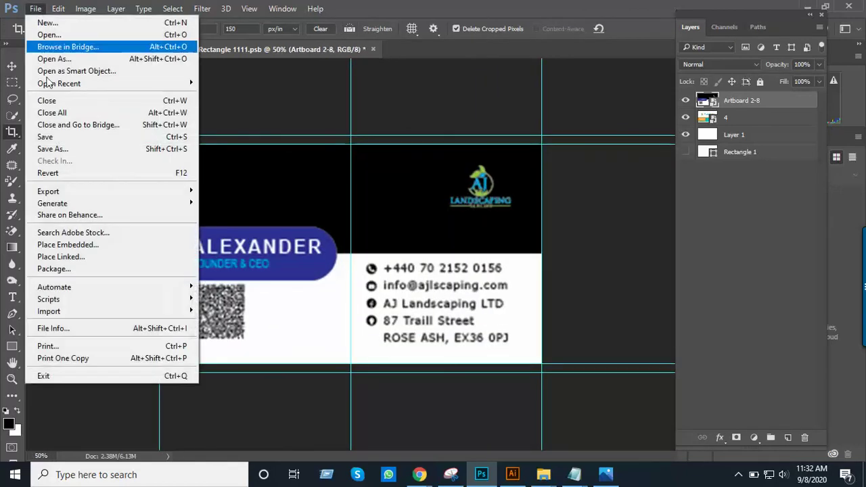
{"action": "left_click", "coordinate": [74, 141]}
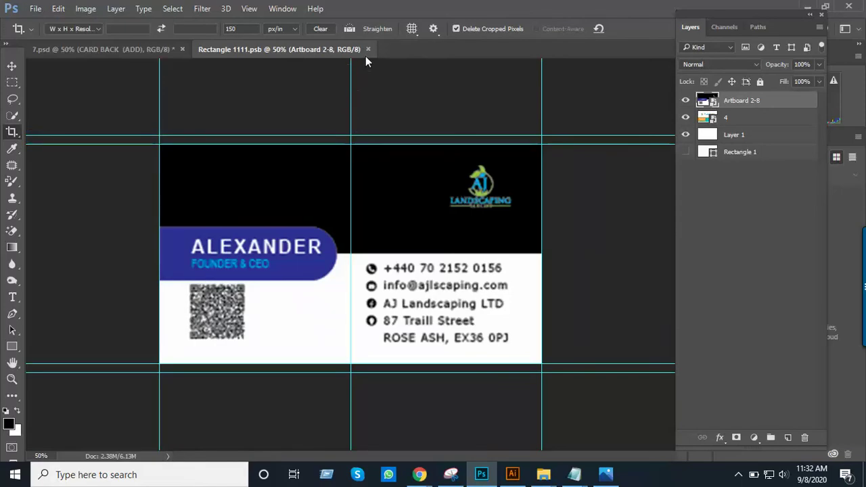
{"action": "left_click", "coordinate": [368, 49]}
{"action": "key", "text": "shift+0"}
{"action": "key", "text": "shift+0"}
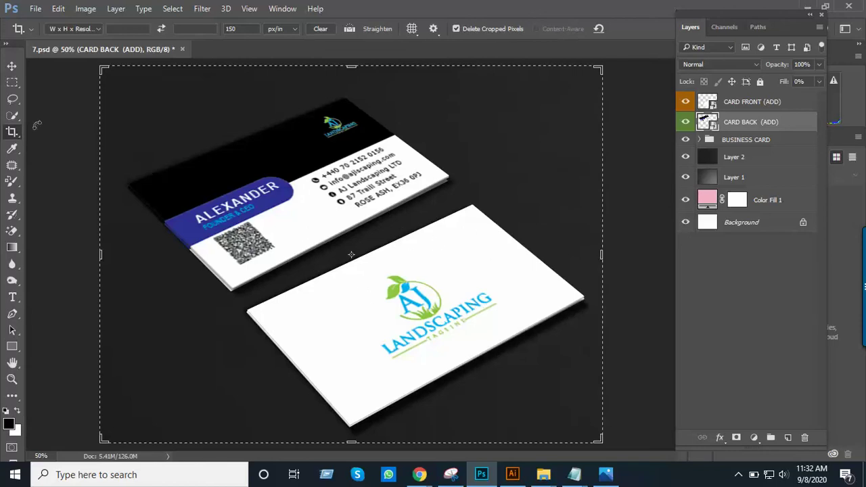
Save the mockup as the JPEG Business Card.jpg with the default JPEG options
{"action": "left_click", "coordinate": [35, 9]}
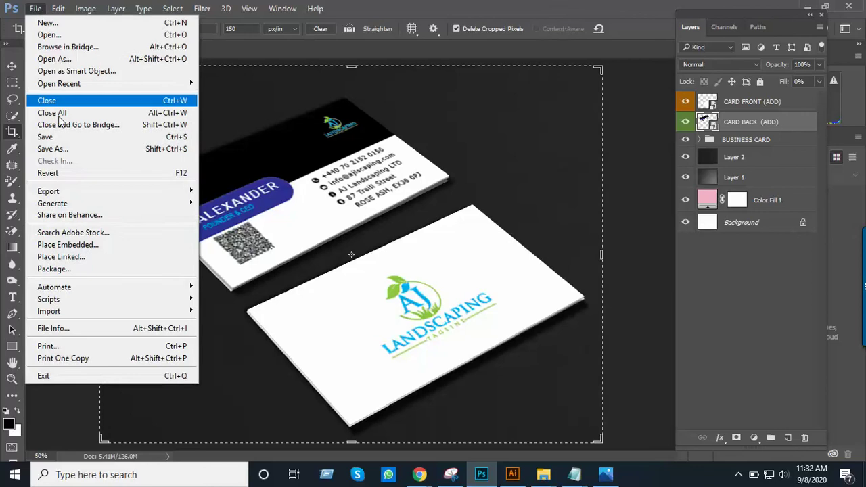
{"action": "left_click", "coordinate": [76, 153]}
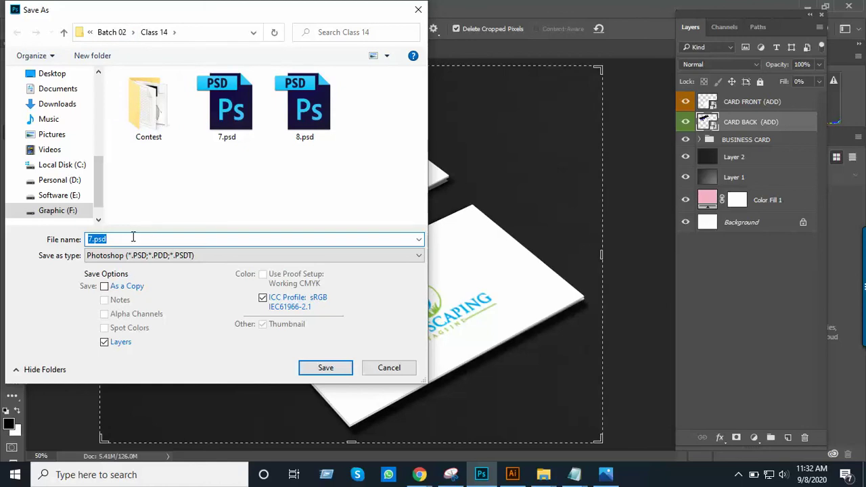
{"action": "type", "text": "Business Card"}
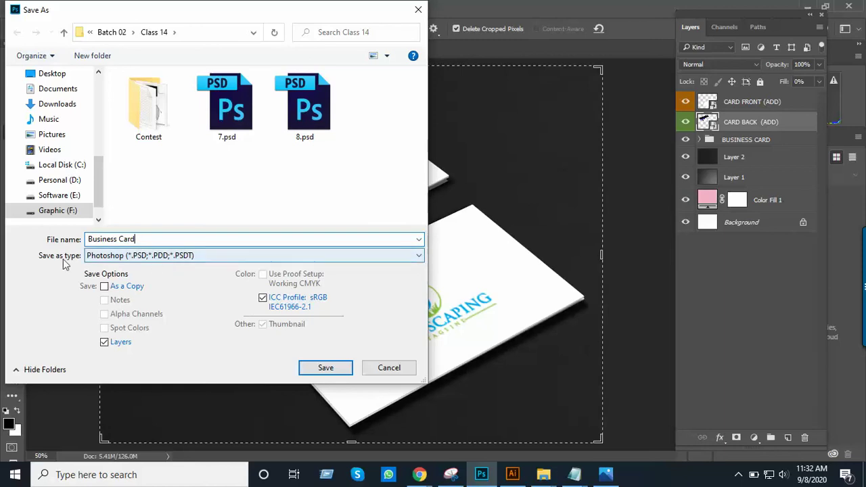
{"action": "left_click", "coordinate": [167, 261]}
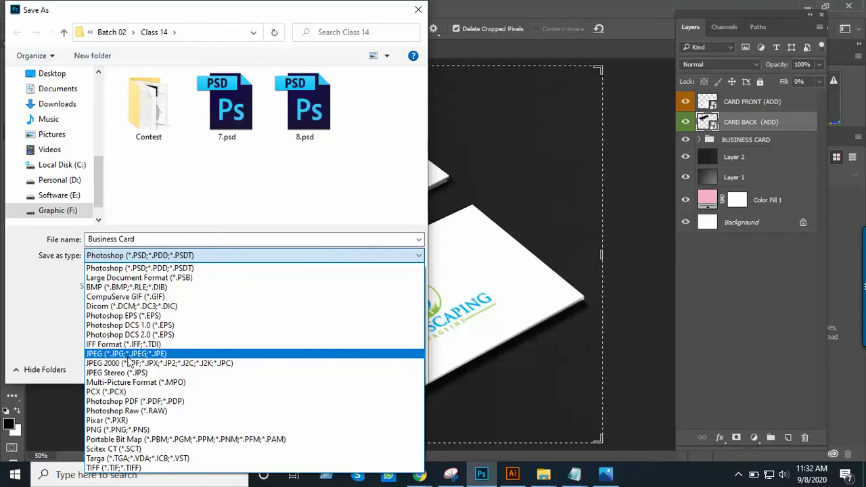
{"action": "left_click", "coordinate": [128, 354]}
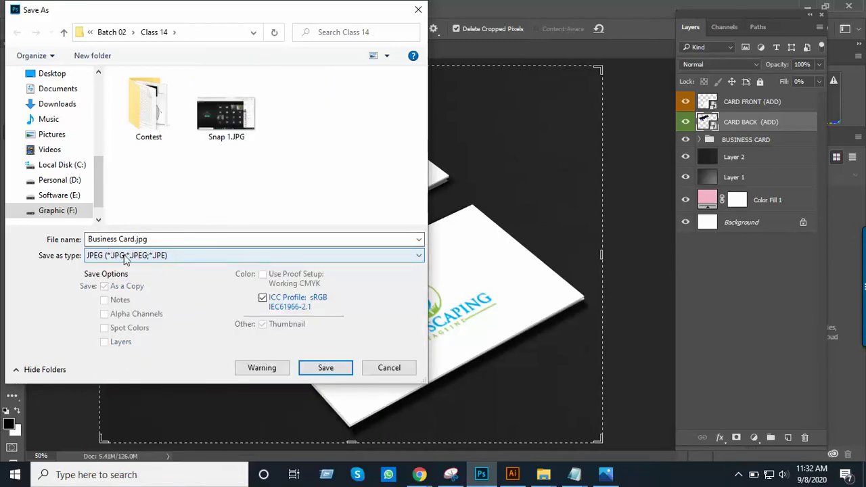
{"action": "left_click", "coordinate": [324, 368]}
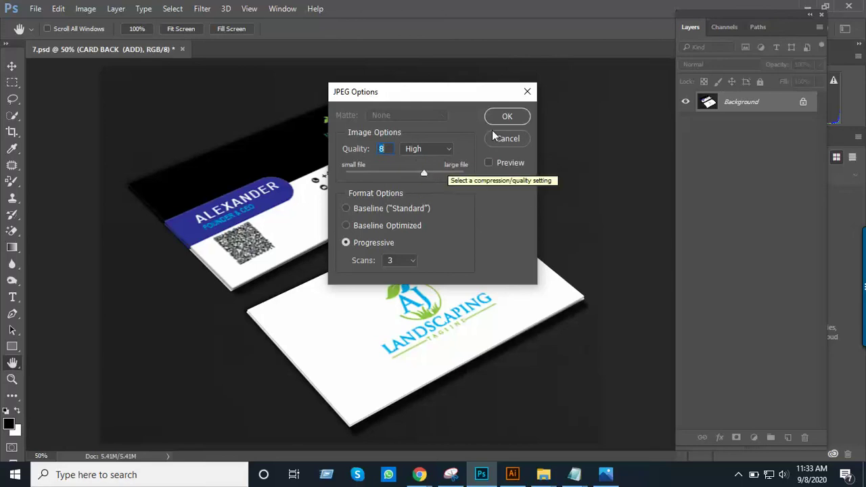
{"action": "left_click", "coordinate": [504, 118]}
{"action": "key", "text": "c"}
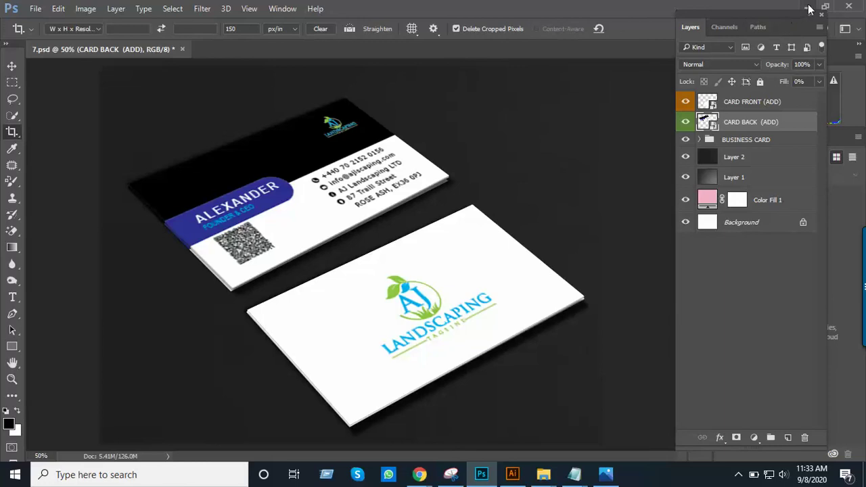
Find Business Card.jpg in the Class 14 folder and open it in Photos
{"action": "left_click", "coordinate": [809, 8]}
{"action": "left_click", "coordinate": [499, 245]}
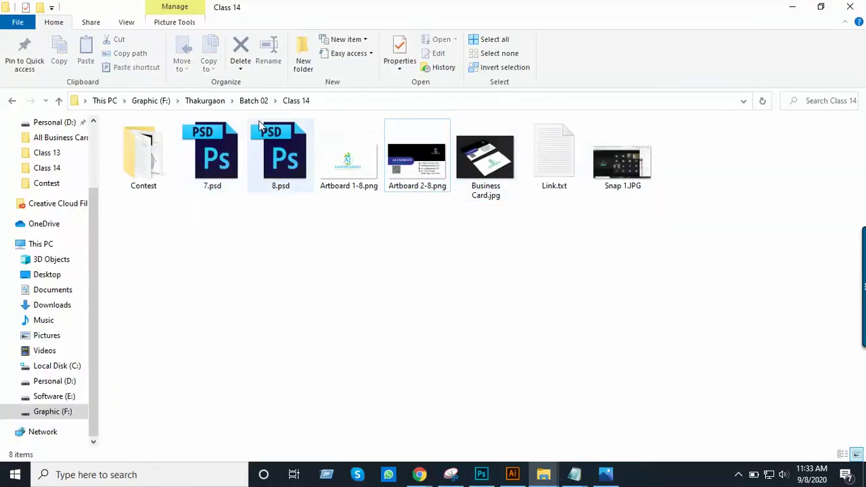
{"action": "left_click", "coordinate": [488, 168]}
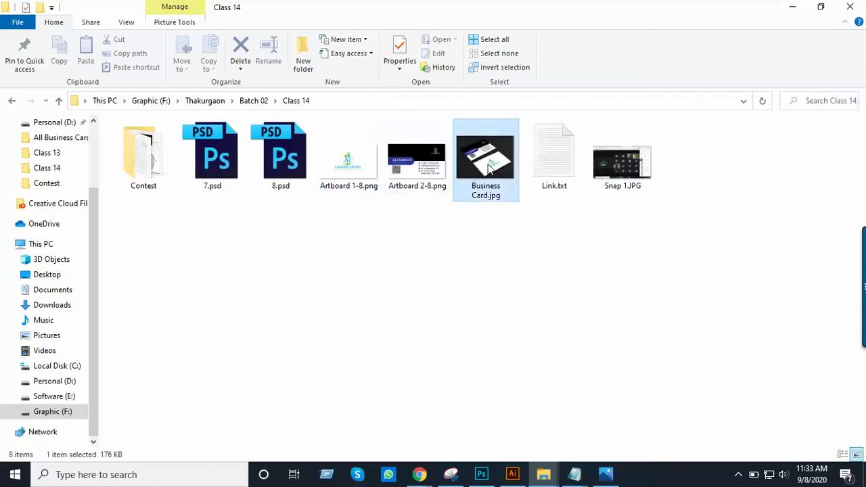
{"action": "double_click", "coordinate": [488, 168]}
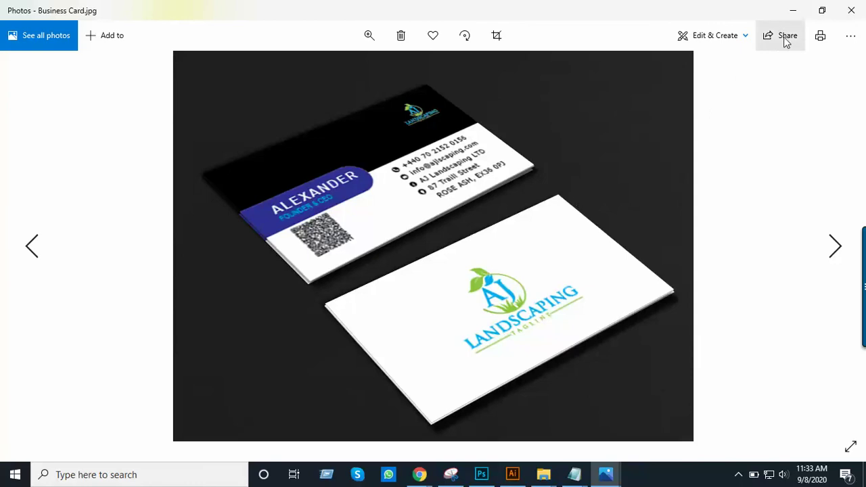
Close the Business Card.jpg preview and bring the Freelancer contest page forward
{"action": "left_click", "coordinate": [851, 12]}
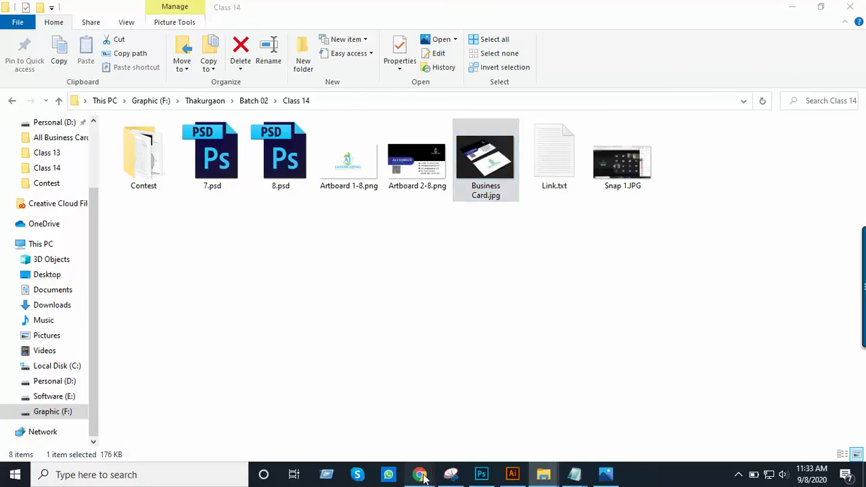
{"action": "mouse_move", "coordinate": [420, 474]}
{"action": "left_click", "coordinate": [405, 415]}
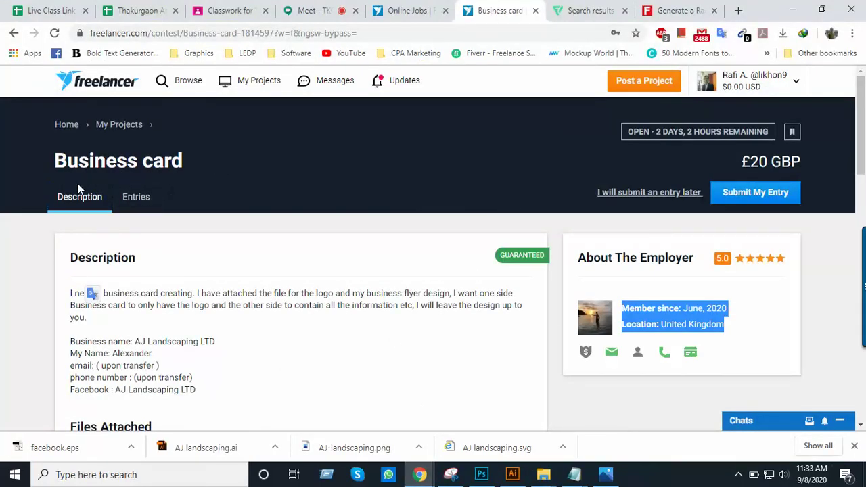
Browse the Business card contest's existing entries
{"action": "left_click", "coordinate": [141, 199]}
{"action": "scroll", "coordinate": [389, 240], "scroll_direction": "down", "scroll_amount": 2}
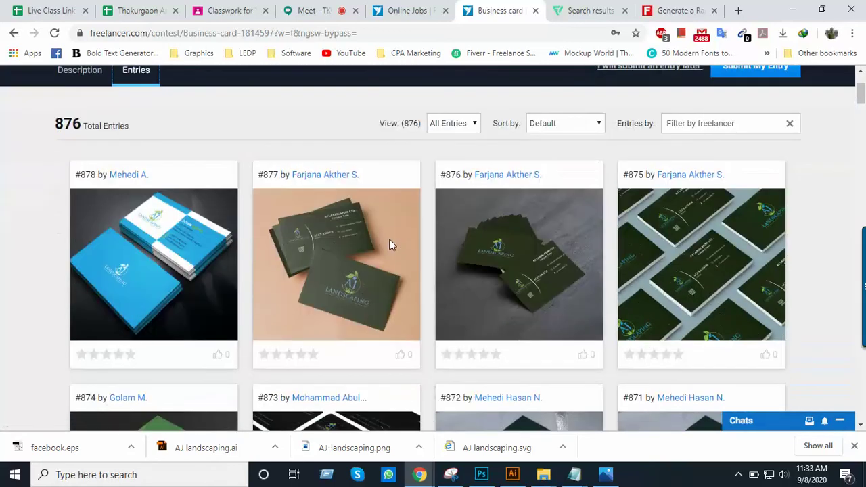
{"action": "scroll", "coordinate": [389, 240], "scroll_direction": "up", "scroll_amount": 2}
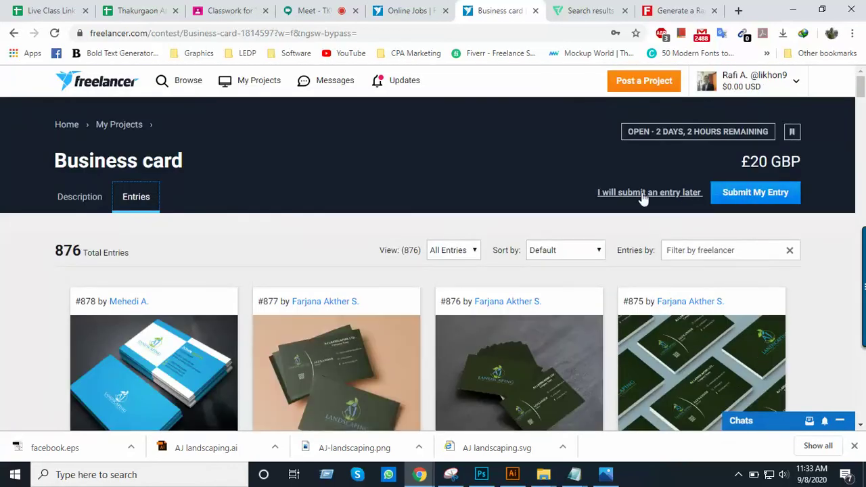
Open the Submit My Entry form and scroll through its fields
{"action": "left_click", "coordinate": [766, 194]}
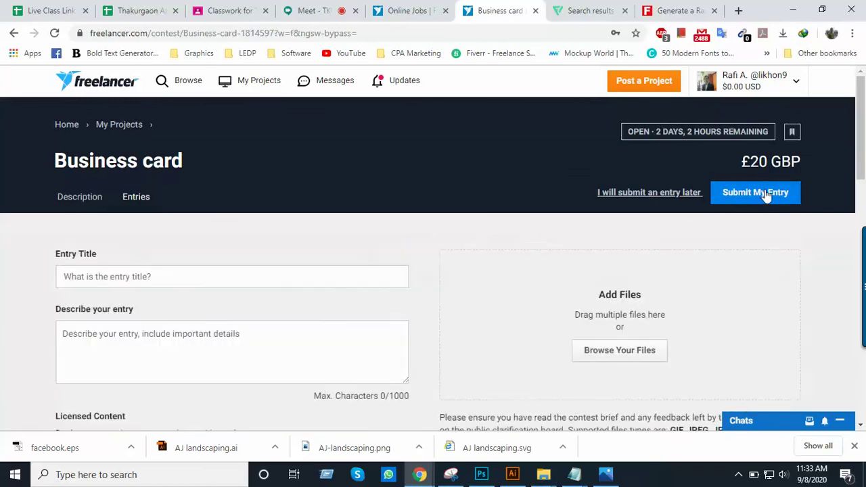
{"action": "scroll", "coordinate": [387, 280], "scroll_direction": "down", "scroll_amount": 1}
{"action": "scroll", "coordinate": [387, 280], "scroll_direction": "down", "scroll_amount": 1}
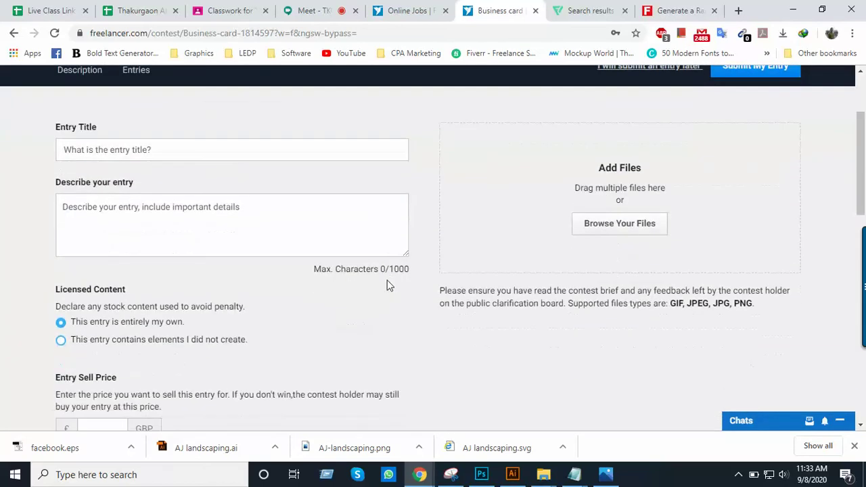
{"action": "scroll", "coordinate": [389, 280], "scroll_direction": "up", "scroll_amount": 2}
{"action": "scroll", "coordinate": [388, 280], "scroll_direction": "down", "scroll_amount": 1}
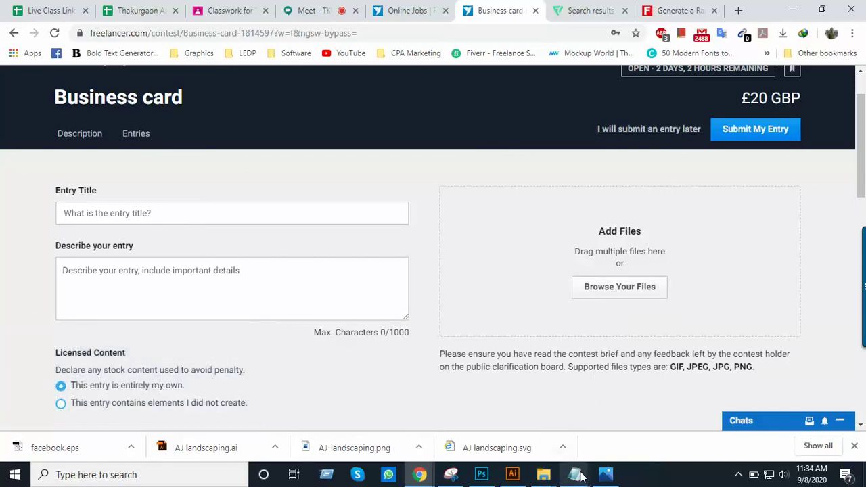
Drag Business Card.jpg from the Class 14 folder into the entry form's upload area
{"action": "left_click", "coordinate": [543, 474]}
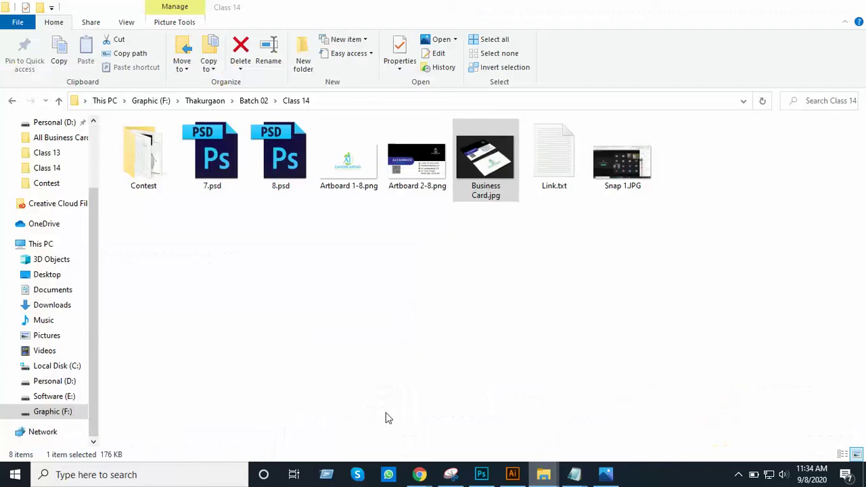
{"action": "left_click", "coordinate": [338, 419]}
{"action": "left_click_drag", "start_coordinate": [482, 164], "coordinate": [622, 285]}
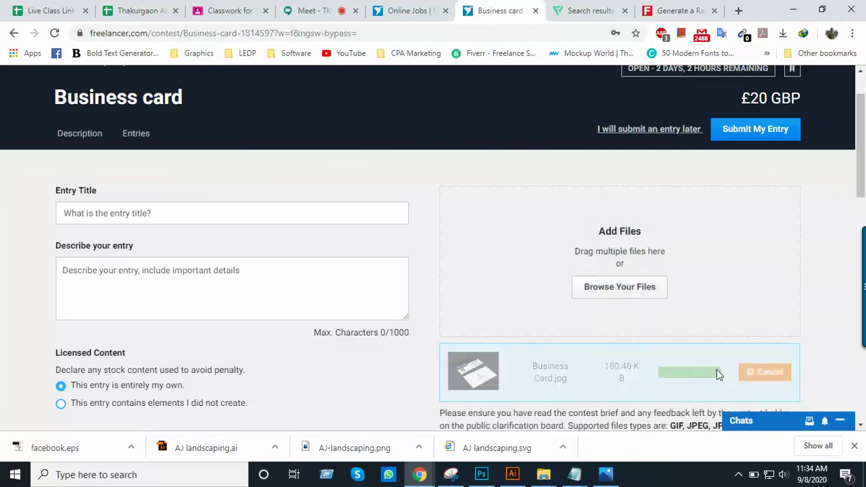
Scroll the entry form back up to the Entry Title field
{"action": "scroll", "coordinate": [605, 324], "scroll_direction": "down", "scroll_amount": 1}
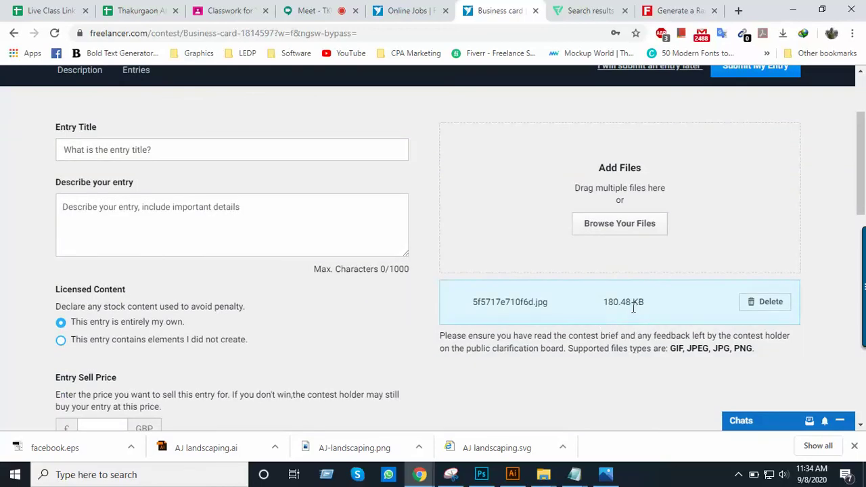
{"action": "scroll", "coordinate": [523, 316], "scroll_direction": "up", "scroll_amount": 1}
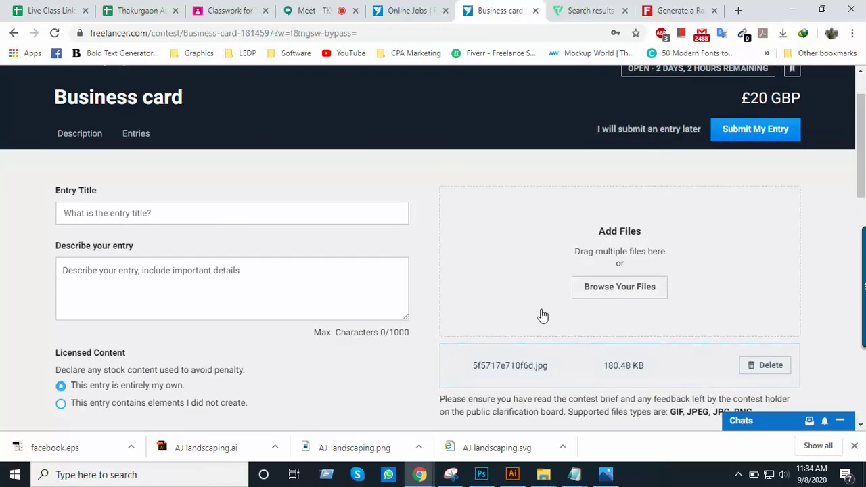
{"action": "scroll", "coordinate": [433, 318], "scroll_direction": "down", "scroll_amount": 1}
{"action": "scroll", "coordinate": [365, 291], "scroll_direction": "up", "scroll_amount": 1}
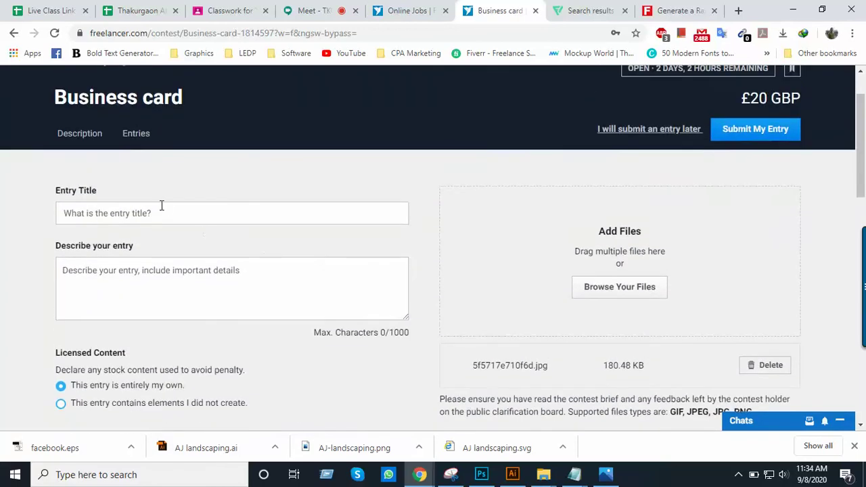
{"action": "left_click", "coordinate": [144, 212]}
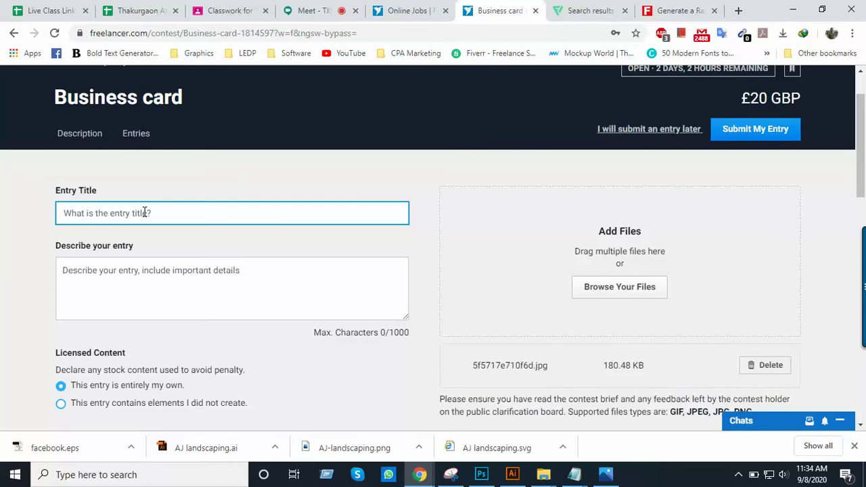
{"action": "scroll", "coordinate": [144, 212], "scroll_direction": "up", "scroll_amount": 1}
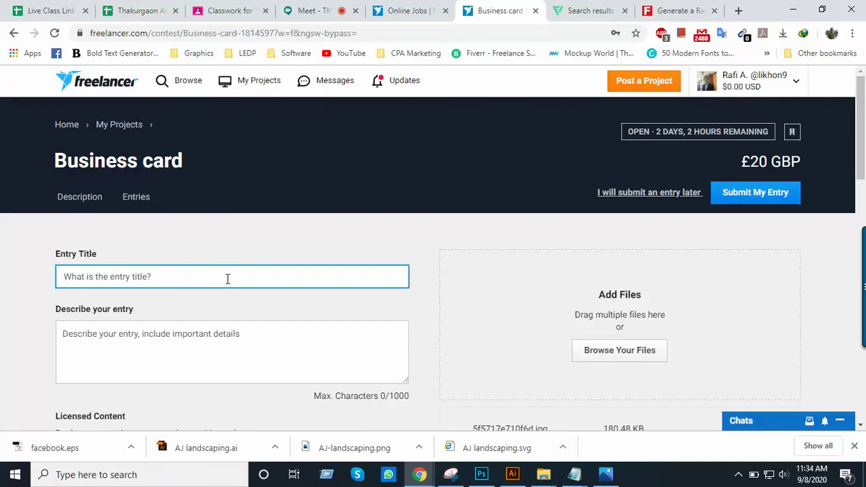
Clear a stray letter from the Entry Title and scroll down to the agreements
{"action": "type", "text": "B"}
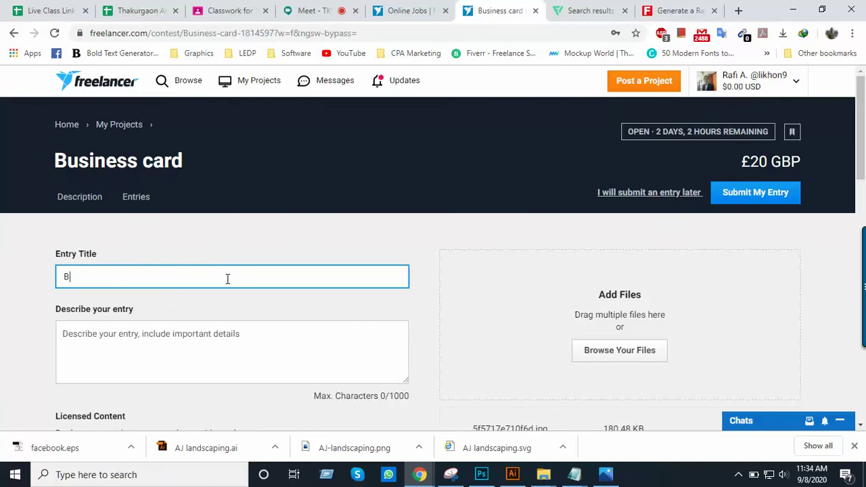
{"action": "key", "text": "BackSpace"}
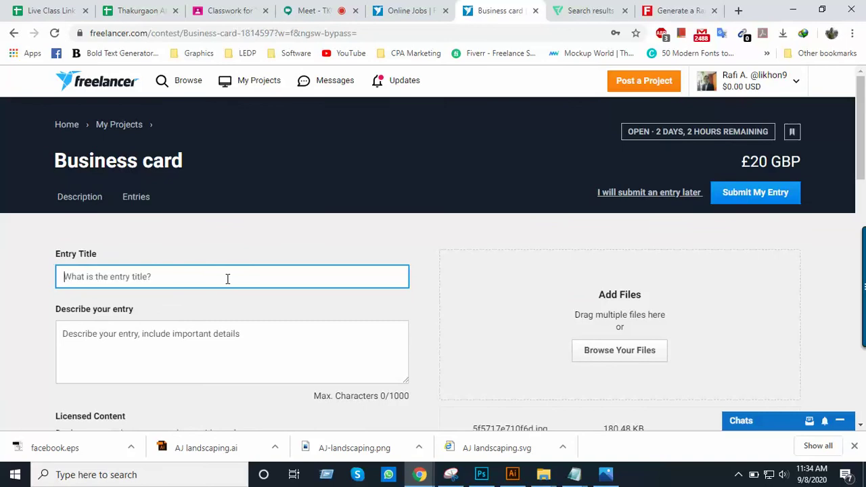
{"action": "scroll", "coordinate": [207, 305], "scroll_direction": "down", "scroll_amount": 1}
{"action": "scroll", "coordinate": [206, 305], "scroll_direction": "down", "scroll_amount": 1}
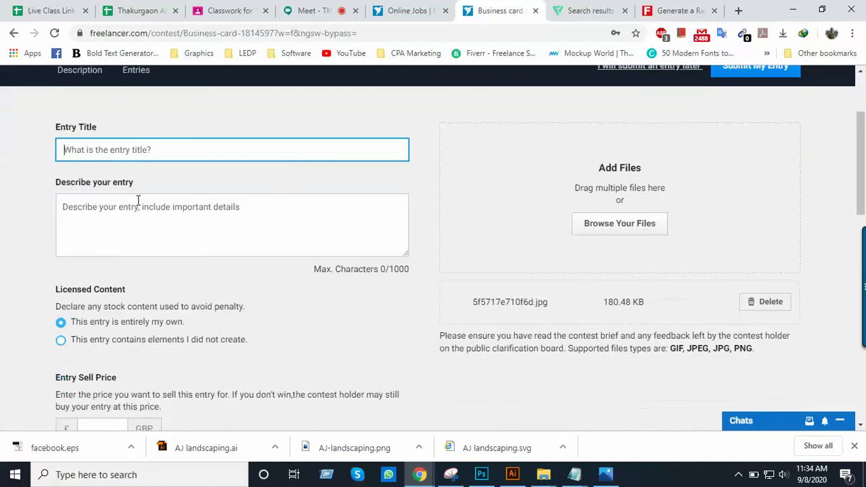
{"action": "scroll", "coordinate": [189, 234], "scroll_direction": "down", "scroll_amount": 1}
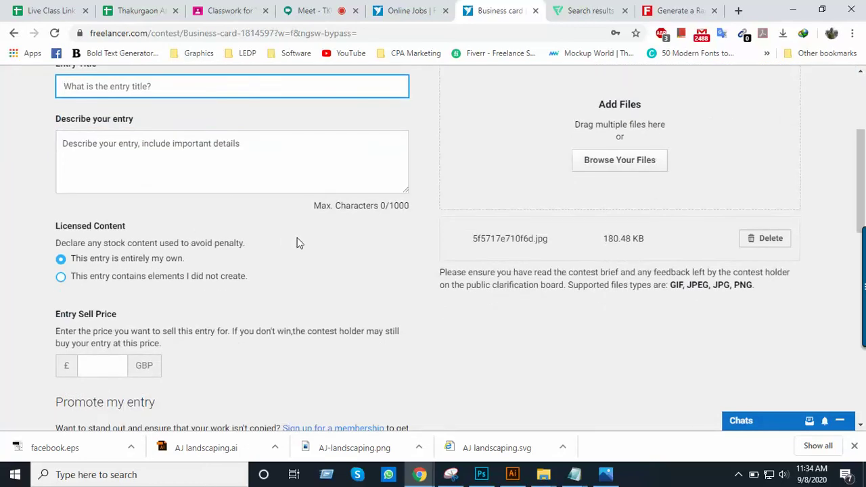
{"action": "scroll", "coordinate": [344, 244], "scroll_direction": "down", "scroll_amount": 3}
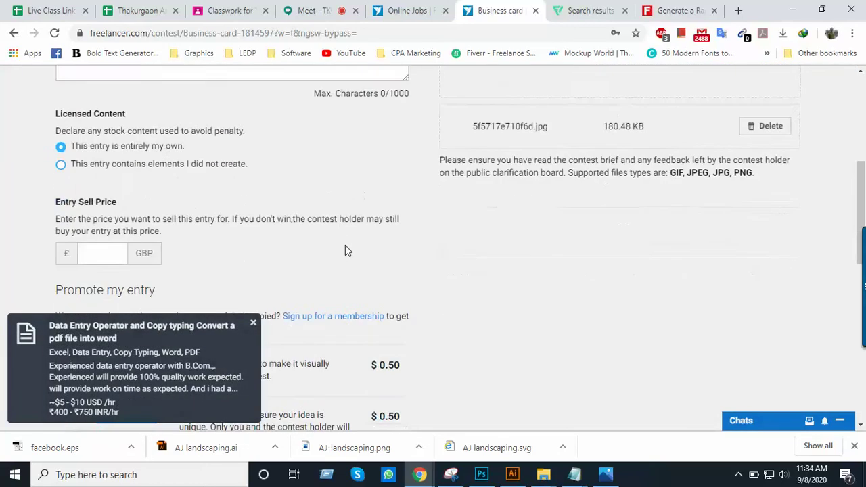
{"action": "scroll", "coordinate": [345, 249], "scroll_direction": "down", "scroll_amount": 1}
{"action": "scroll", "coordinate": [191, 237], "scroll_direction": "down", "scroll_amount": 1}
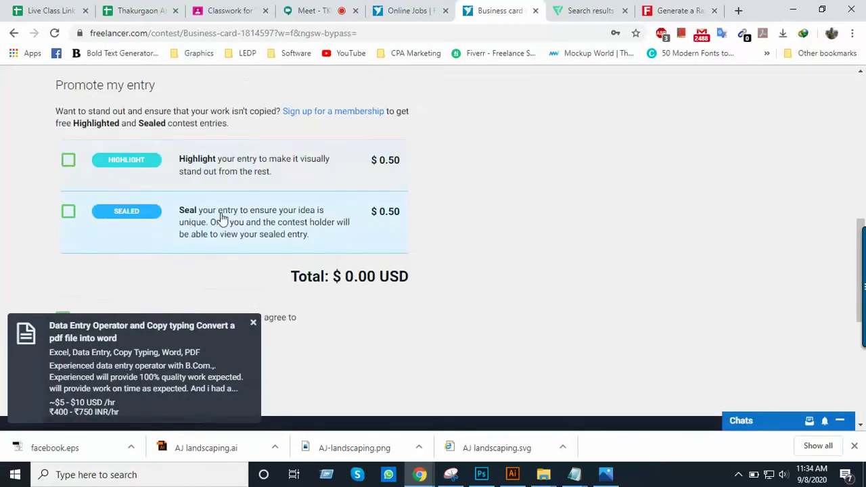
{"action": "scroll", "coordinate": [240, 218], "scroll_direction": "down", "scroll_amount": 1}
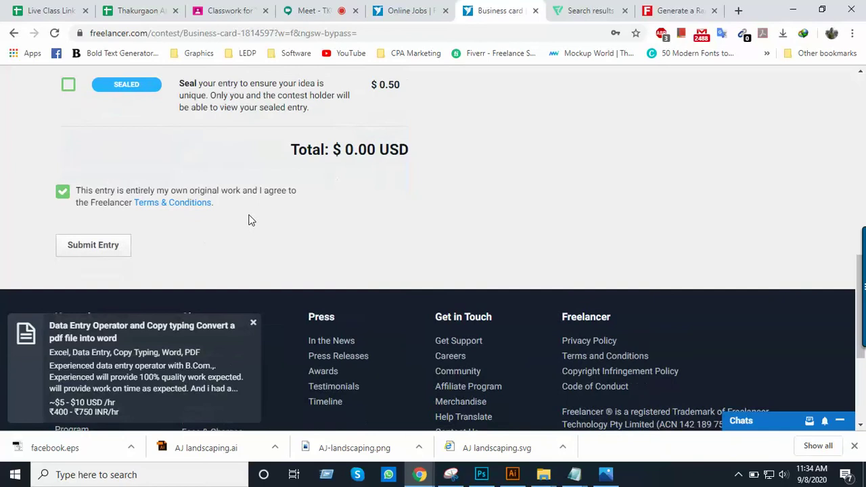
Tick the original-work and Terms & Conditions agreements and submit the entry
{"action": "left_click", "coordinate": [65, 194]}
{"action": "left_click", "coordinate": [59, 195]}
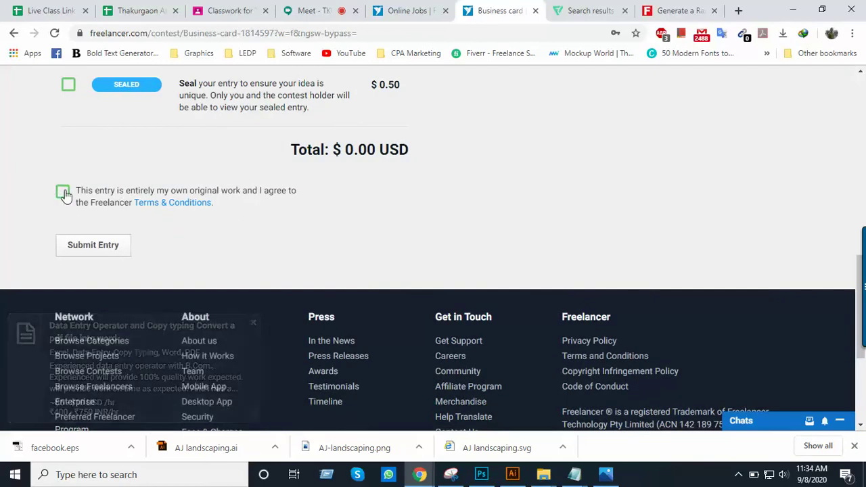
{"action": "left_click", "coordinate": [111, 247]}
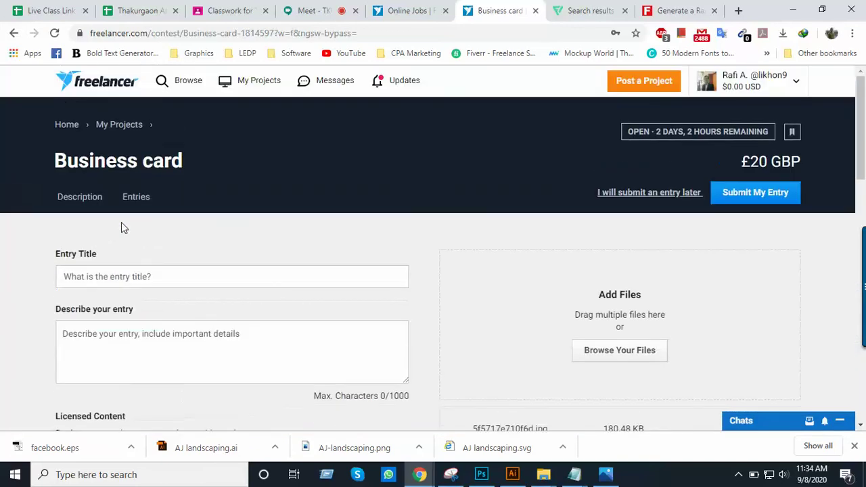
{"action": "scroll", "coordinate": [125, 308], "scroll_direction": "down", "scroll_amount": 6}
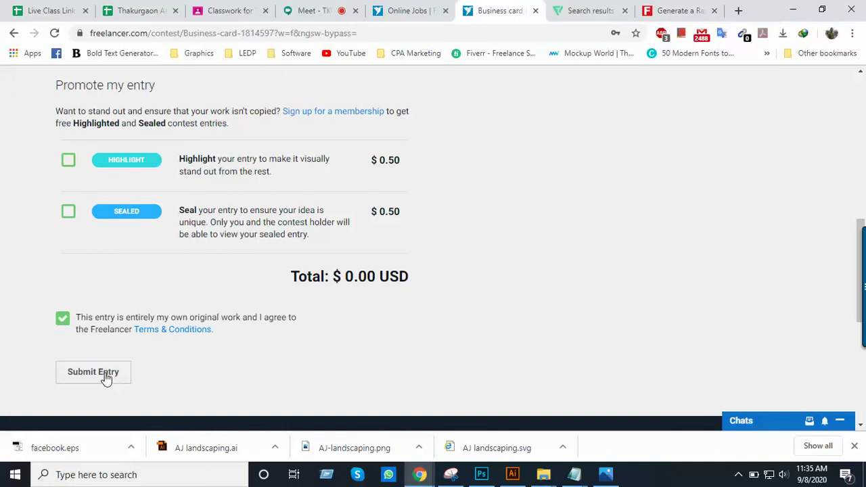
{"action": "left_click", "coordinate": [105, 374]}
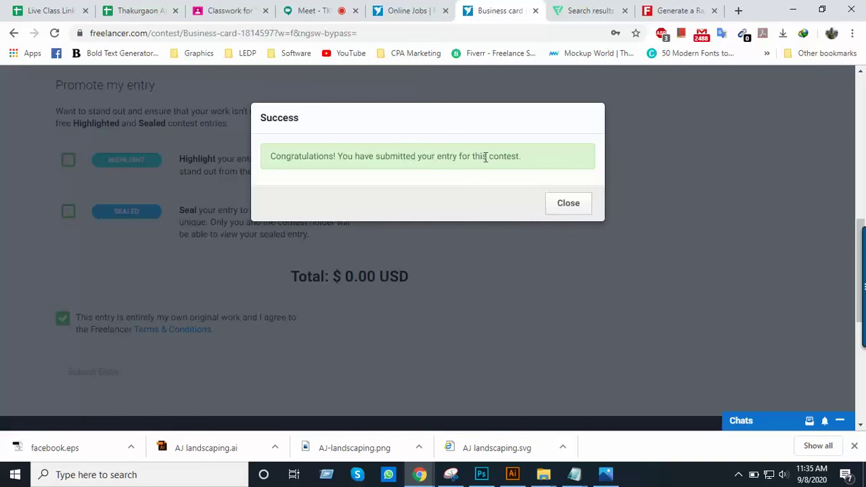
Dismiss the Success dialog and show the Entries grid with mockup #885 first
{"action": "left_click", "coordinate": [573, 204]}
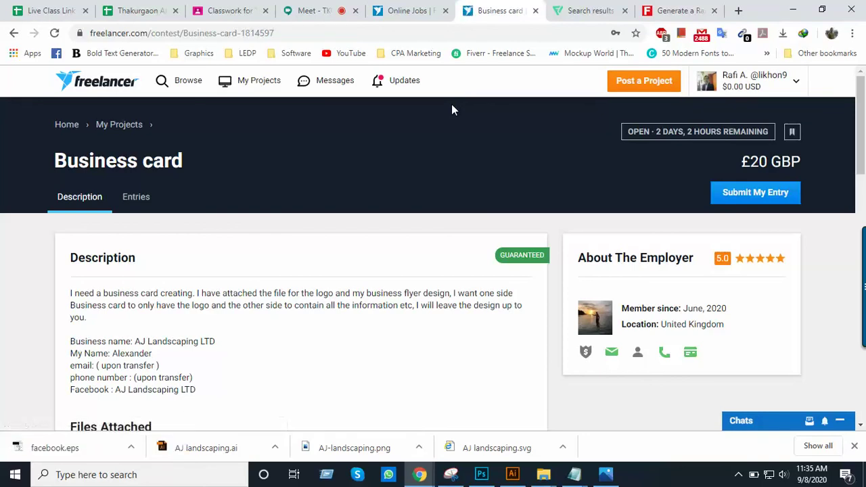
{"action": "left_click", "coordinate": [148, 202]}
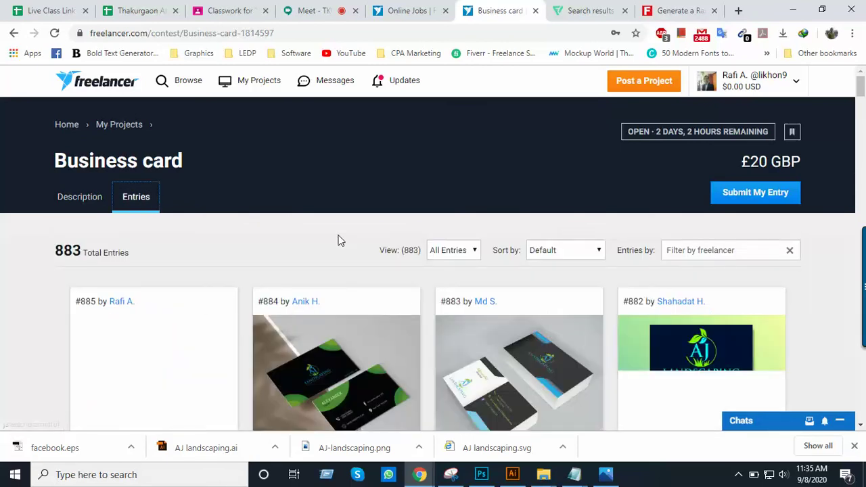
{"action": "scroll", "coordinate": [340, 240], "scroll_direction": "down", "scroll_amount": 2}
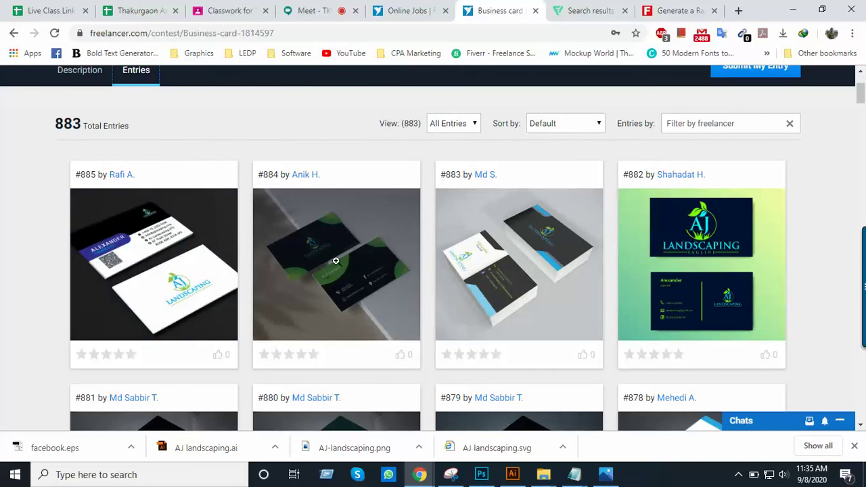
{"action": "mouse_move", "coordinate": [187, 293]}
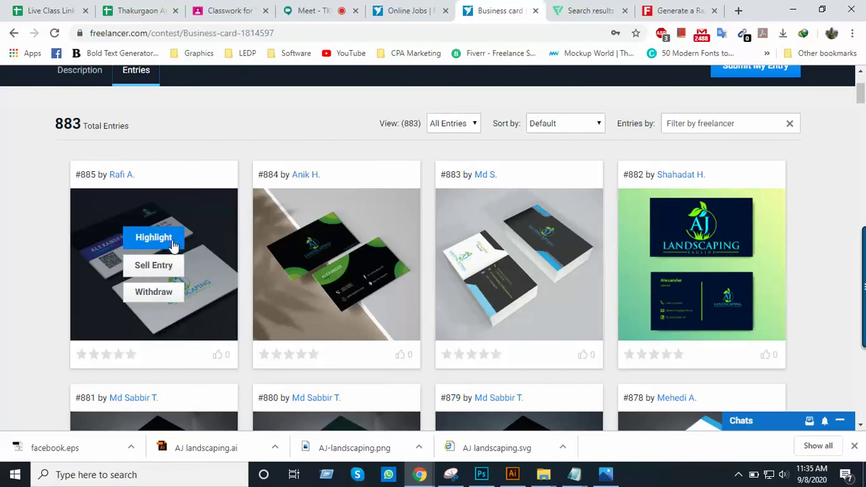
Withdraw entry #885 from the contest and then resubmit it
{"action": "scroll", "coordinate": [115, 159], "scroll_direction": "up", "scroll_amount": 2}
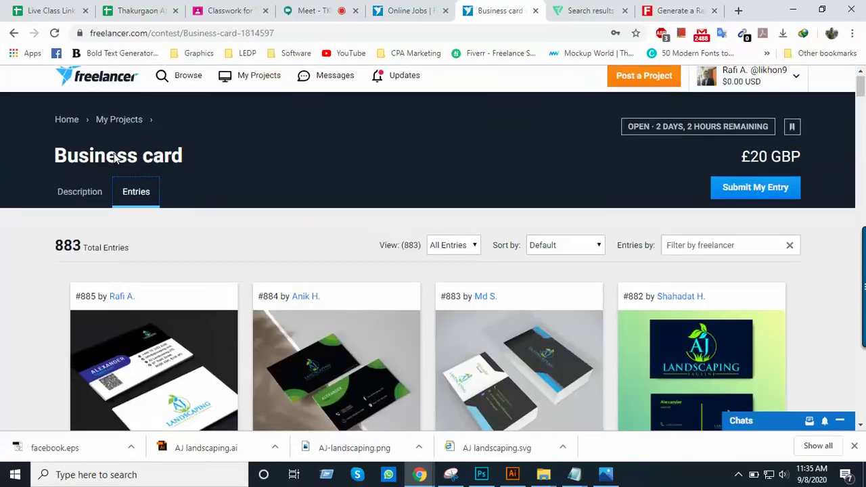
{"action": "scroll", "coordinate": [129, 174], "scroll_direction": "down", "scroll_amount": 2}
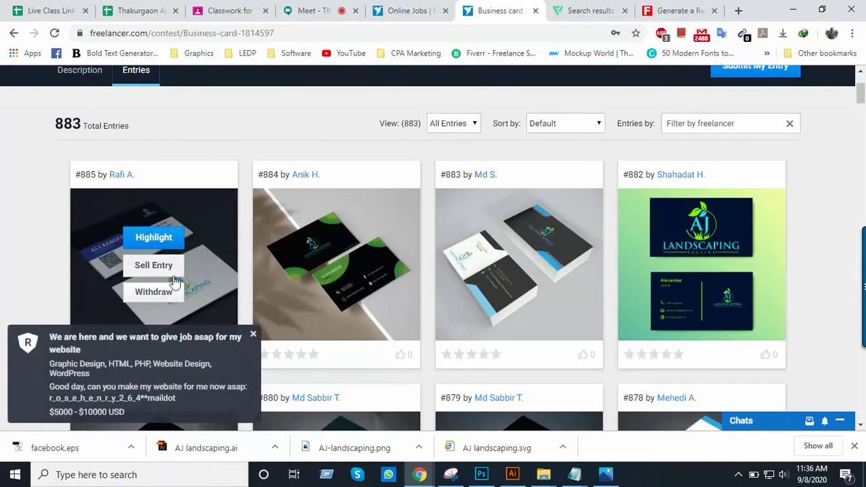
{"action": "scroll", "coordinate": [152, 223], "scroll_direction": "down", "scroll_amount": 1}
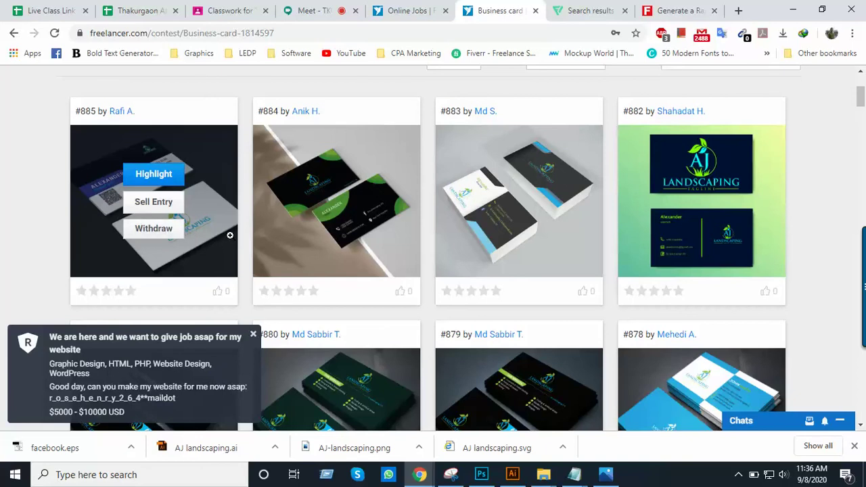
{"action": "scroll", "coordinate": [230, 235], "scroll_direction": "up", "scroll_amount": 1}
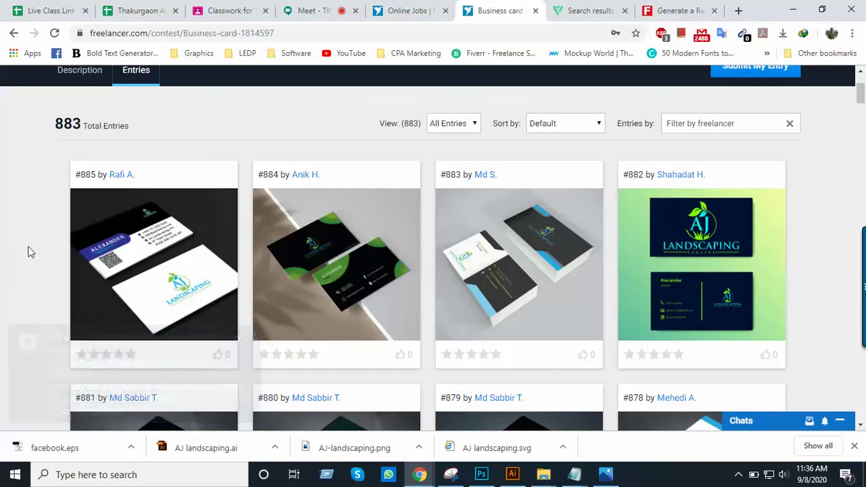
{"action": "mouse_move", "coordinate": [207, 281]}
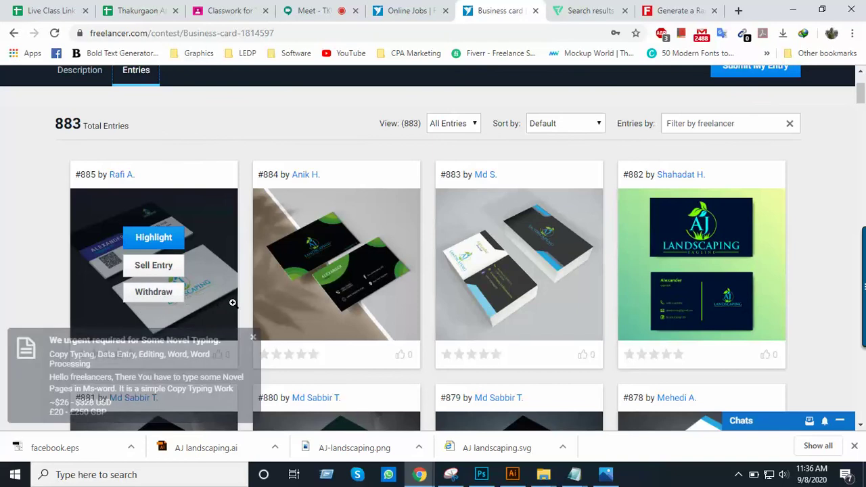
{"action": "left_click", "coordinate": [160, 294]}
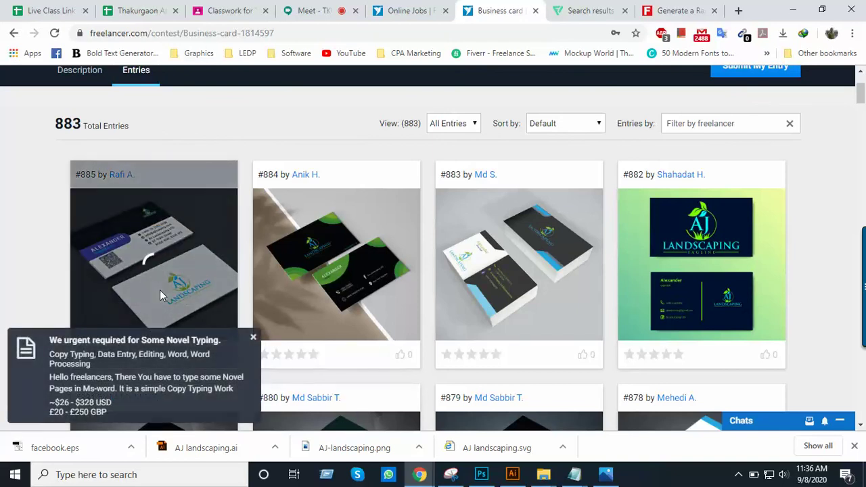
{"action": "scroll", "coordinate": [197, 275], "scroll_direction": "down", "scroll_amount": 1}
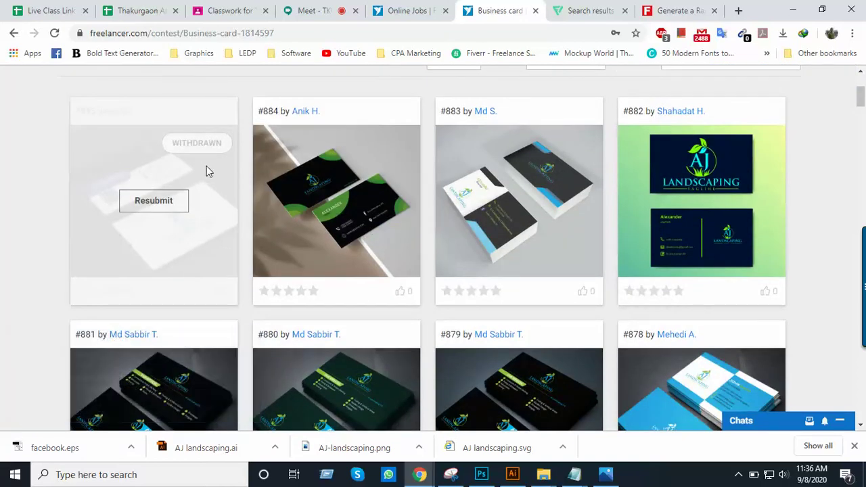
{"action": "left_click", "coordinate": [158, 203]}
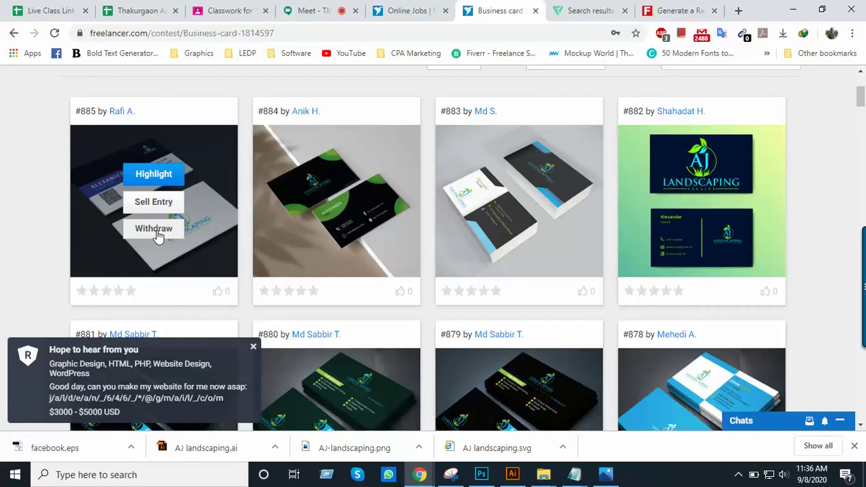
Scroll through the 883 entries to confirm #885 is listed first
{"action": "scroll", "coordinate": [156, 230], "scroll_direction": "up", "scroll_amount": 1}
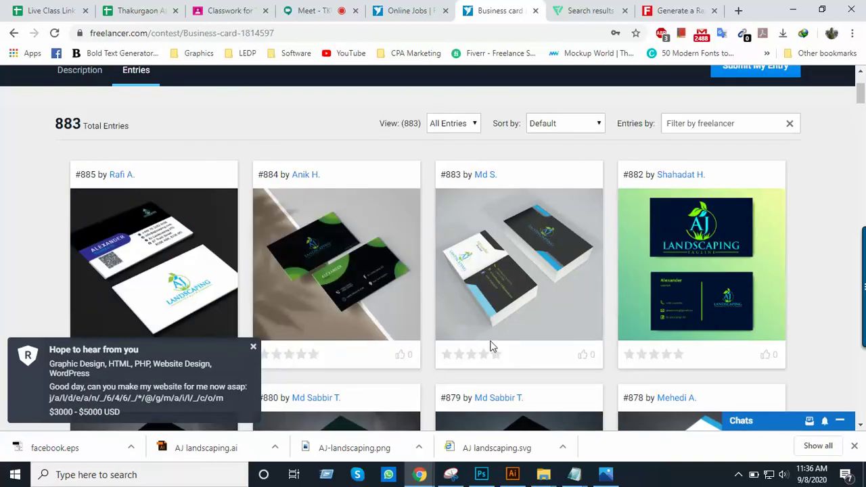
{"action": "scroll", "coordinate": [541, 310], "scroll_direction": "down", "scroll_amount": 2}
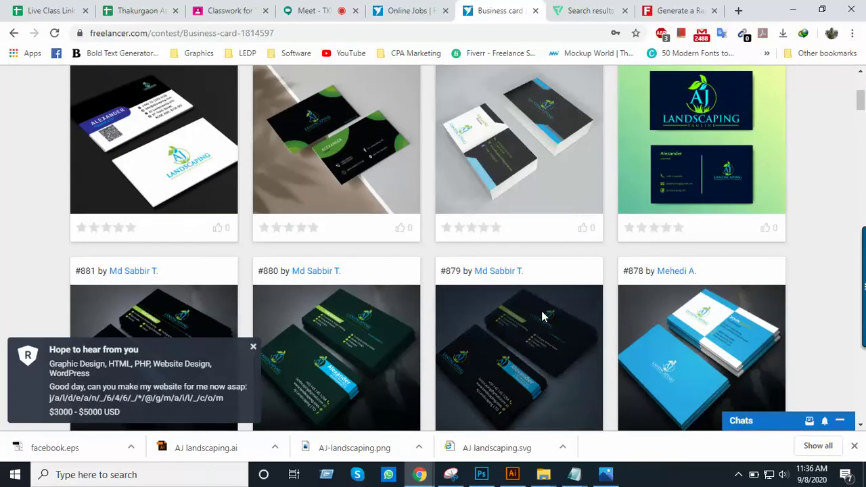
{"action": "scroll", "coordinate": [542, 315], "scroll_direction": "down", "scroll_amount": 1}
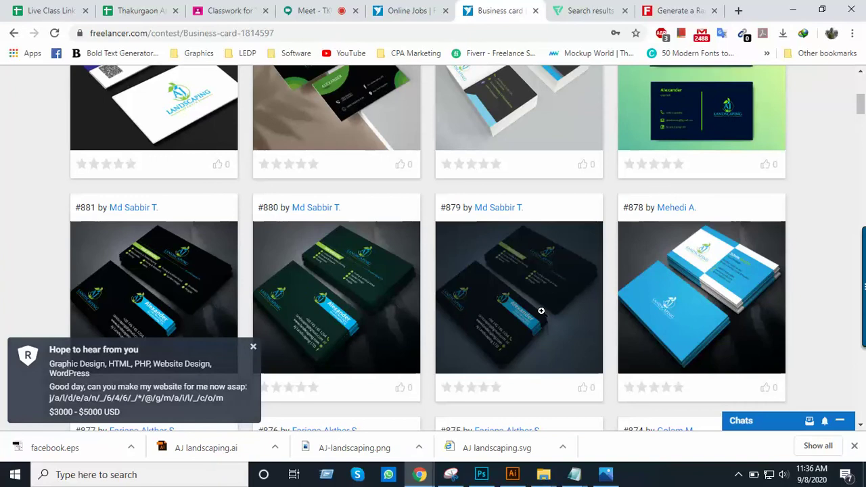
{"action": "scroll", "coordinate": [539, 309], "scroll_direction": "up", "scroll_amount": 1}
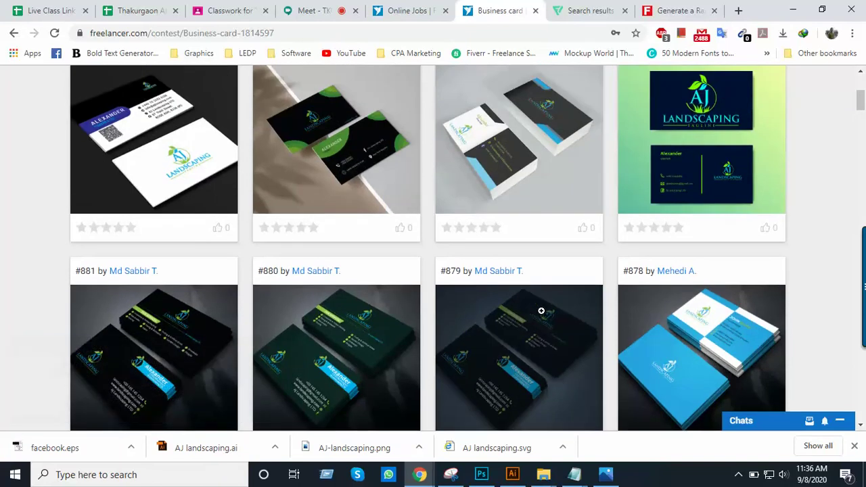
{"action": "scroll", "coordinate": [541, 311], "scroll_direction": "up", "scroll_amount": 1}
{"action": "scroll", "coordinate": [541, 310], "scroll_direction": "down", "scroll_amount": 1}
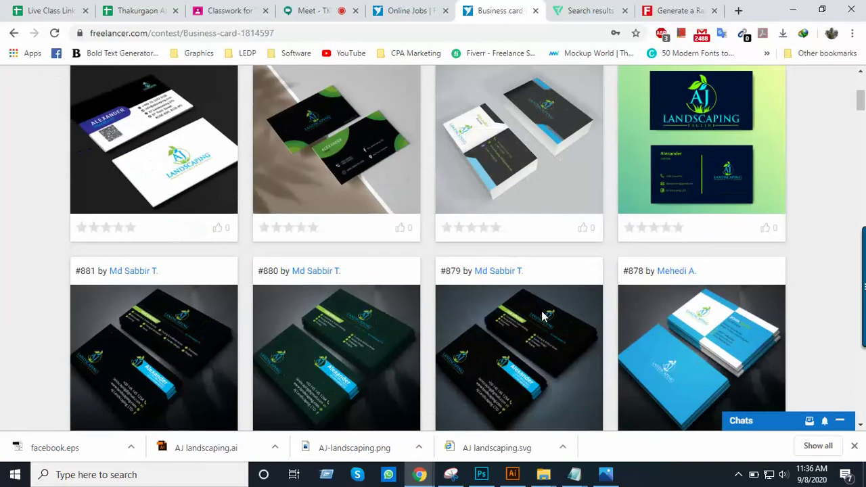
{"action": "scroll", "coordinate": [541, 310], "scroll_direction": "down", "scroll_amount": 2}
{"action": "scroll", "coordinate": [542, 310], "scroll_direction": "up", "scroll_amount": 4}
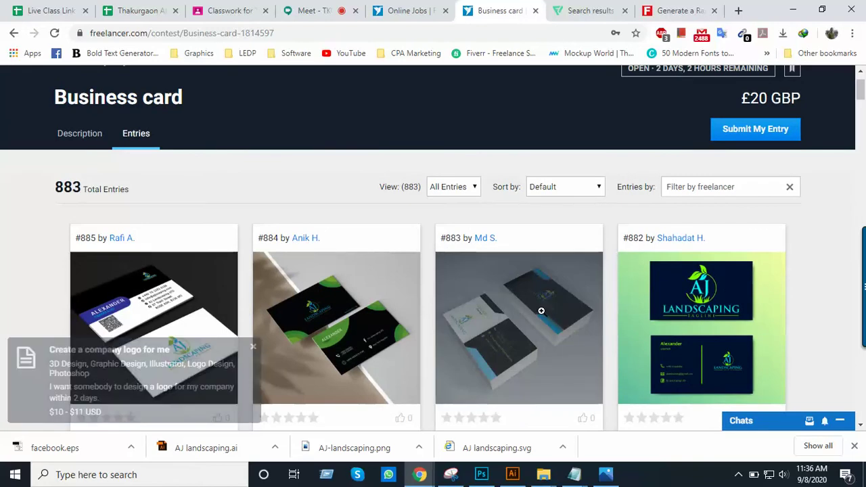
{"action": "scroll", "coordinate": [258, 257], "scroll_direction": "down", "scroll_amount": 4}
{"action": "scroll", "coordinate": [359, 269], "scroll_direction": "up", "scroll_amount": 5}
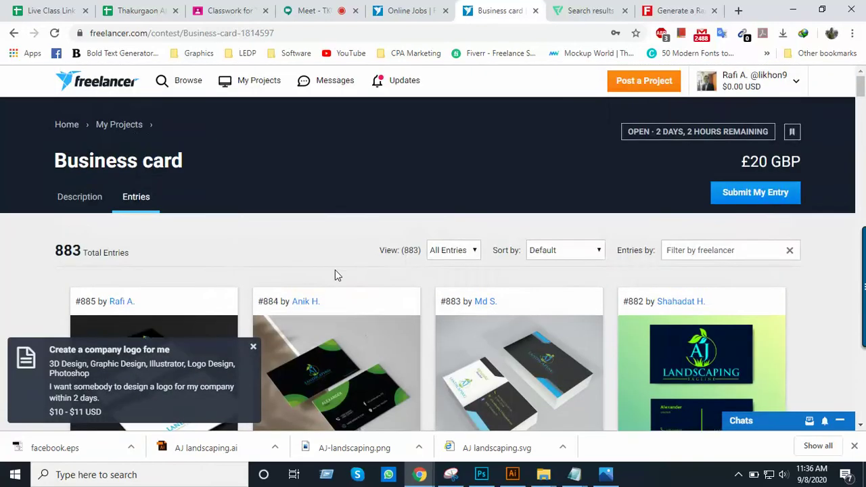
{"action": "scroll", "coordinate": [460, 278], "scroll_direction": "down", "scroll_amount": 2}
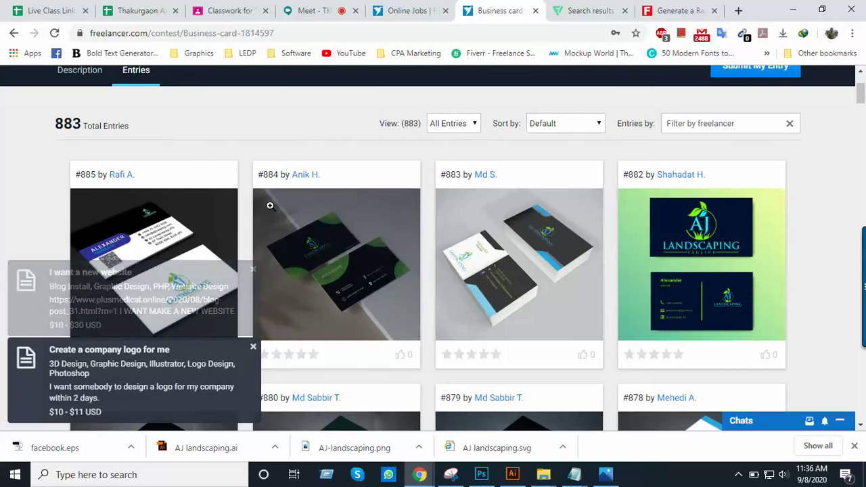
{"action": "scroll", "coordinate": [282, 215], "scroll_direction": "up", "scroll_amount": 1}
{"action": "scroll", "coordinate": [282, 215], "scroll_direction": "down", "scroll_amount": 1}
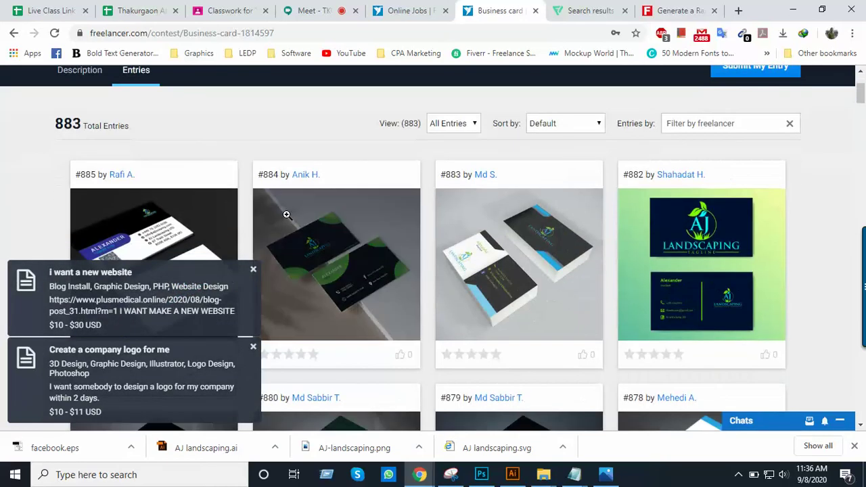
{"action": "scroll", "coordinate": [286, 215], "scroll_direction": "down", "scroll_amount": 1}
{"action": "scroll", "coordinate": [532, 197], "scroll_direction": "up", "scroll_amount": 3}
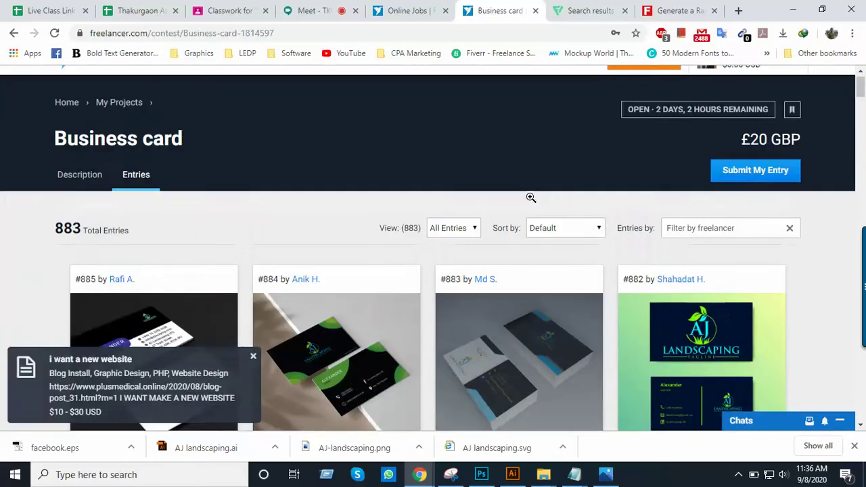
{"action": "scroll", "coordinate": [437, 259], "scroll_direction": "down", "scroll_amount": 3}
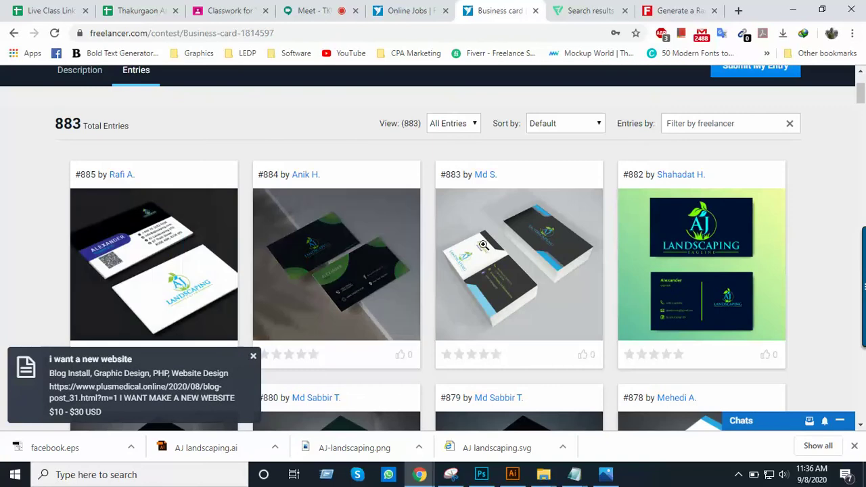
{"action": "scroll", "coordinate": [728, 139], "scroll_direction": "up", "scroll_amount": 3}
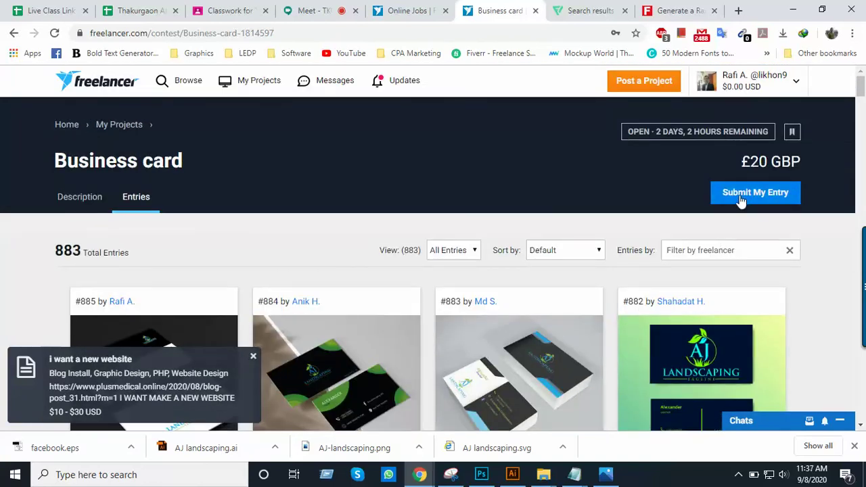
Open the Submit My Entry form again and look over its fields
{"action": "left_click", "coordinate": [753, 192]}
{"action": "scroll", "coordinate": [475, 280], "scroll_direction": "down", "scroll_amount": 7}
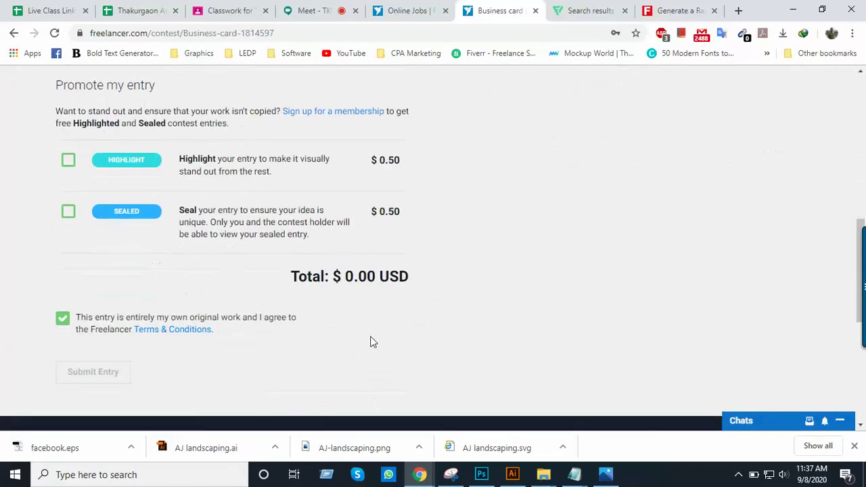
{"action": "scroll", "coordinate": [483, 234], "scroll_direction": "up", "scroll_amount": 4}
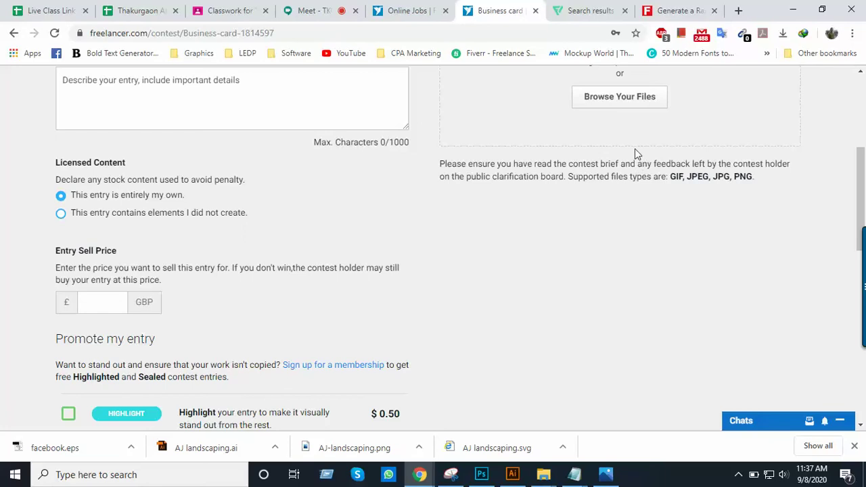
{"action": "scroll", "coordinate": [452, 248], "scroll_direction": "down", "scroll_amount": 6}
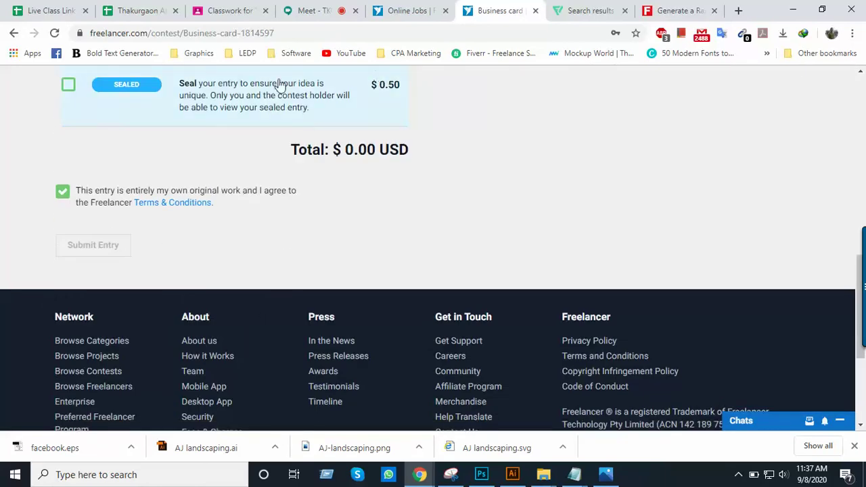
{"action": "scroll", "coordinate": [253, 188], "scroll_direction": "up", "scroll_amount": 4}
{"action": "scroll", "coordinate": [253, 188], "scroll_direction": "up", "scroll_amount": 7}
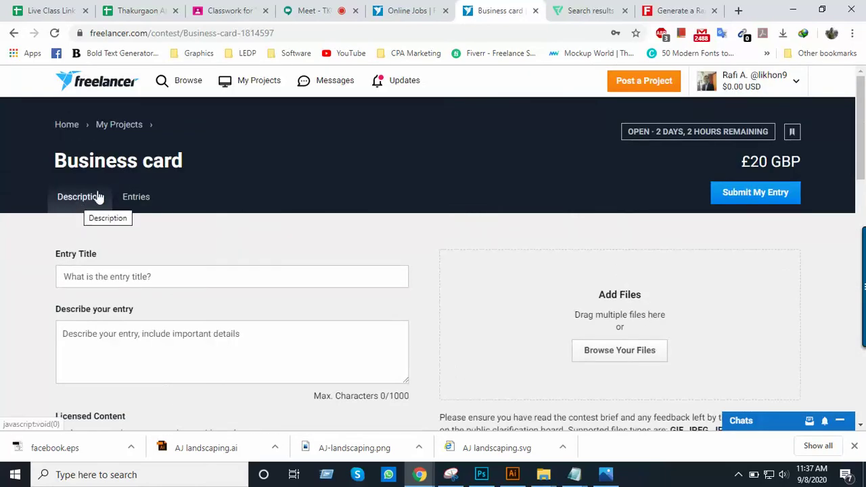
Switch to Entries, then the Description, and select the contest page URL
{"action": "left_click", "coordinate": [119, 199]}
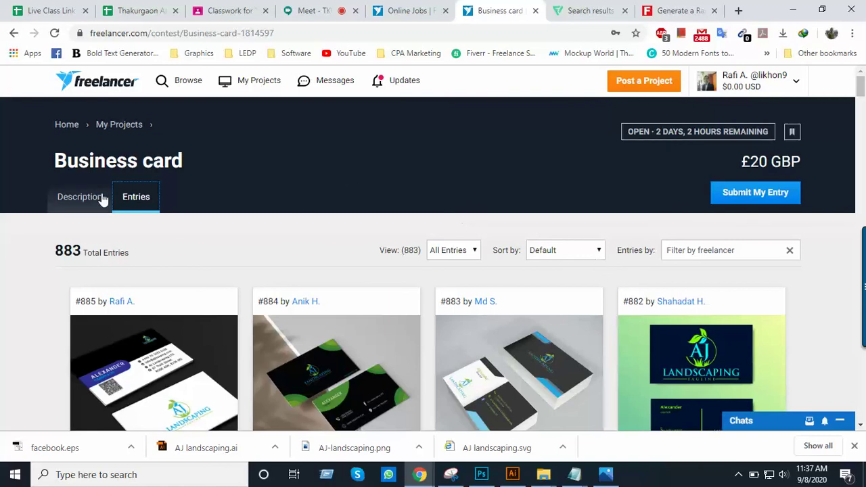
{"action": "left_click", "coordinate": [78, 199]}
{"action": "left_click", "coordinate": [308, 38]}
{"action": "key", "text": "ctrl+c"}
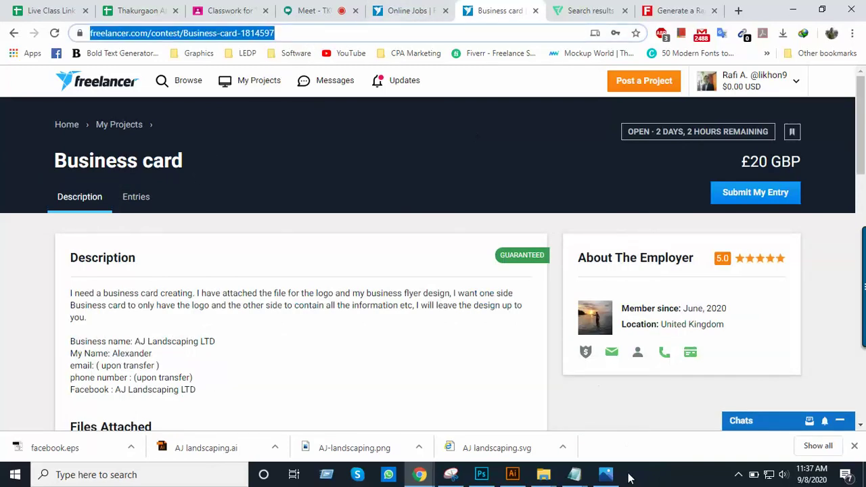
Add a 'Contest Link:' heading with the pasted Business-card-1814597 URL to Link.txt and save it
{"action": "left_click", "coordinate": [573, 474]}
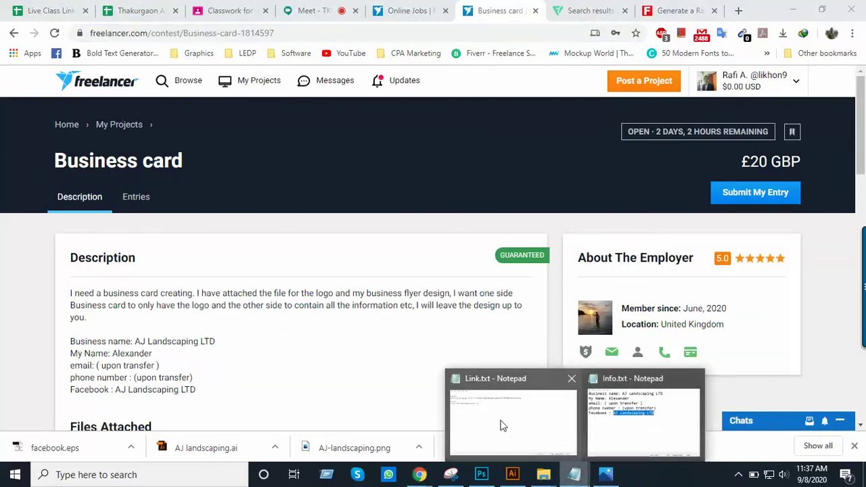
{"action": "left_click", "coordinate": [496, 434]}
{"action": "key", "text": "Return"}
{"action": "key", "text": "Return"}
{"action": "type", "text": "Contest Lin"}
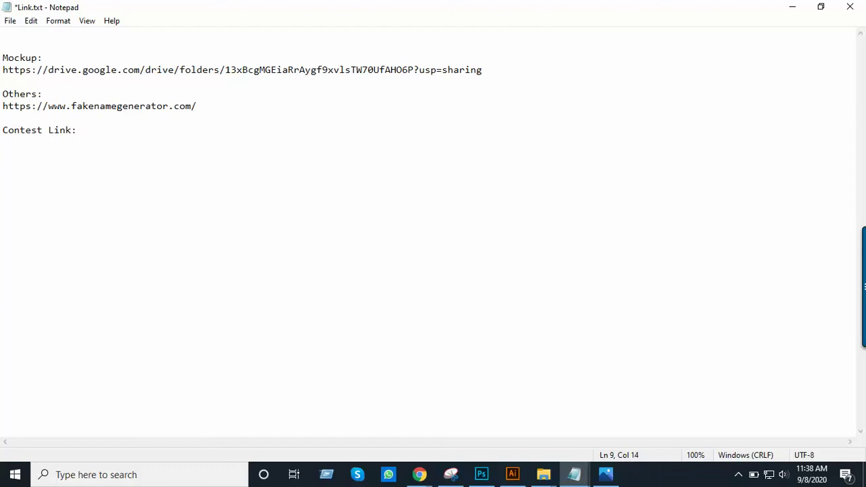
{"action": "type", "text": "k:"}
{"action": "key", "text": "Return"}
{"action": "key", "text": "ctrl+v"}
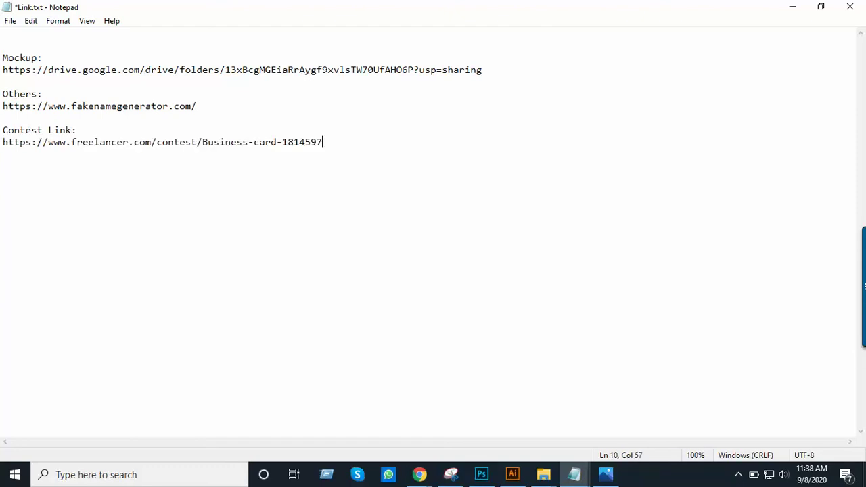
{"action": "key", "text": "ctrl+s"}
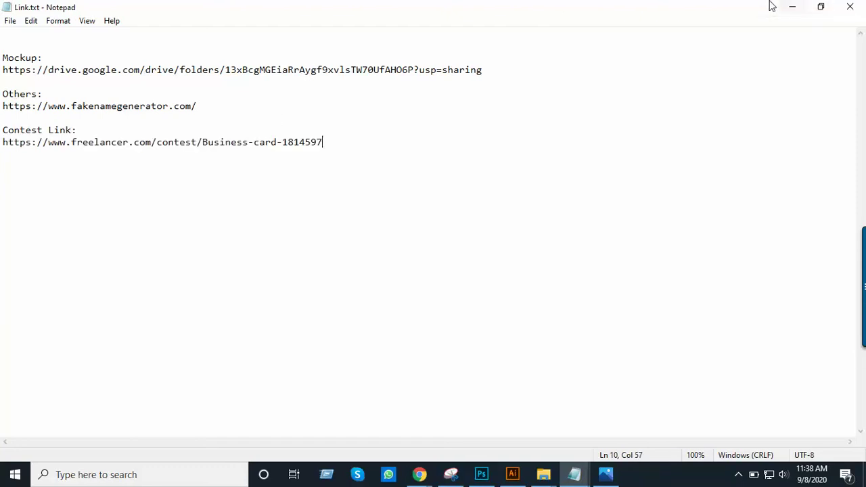
{"action": "left_click", "coordinate": [788, 8]}
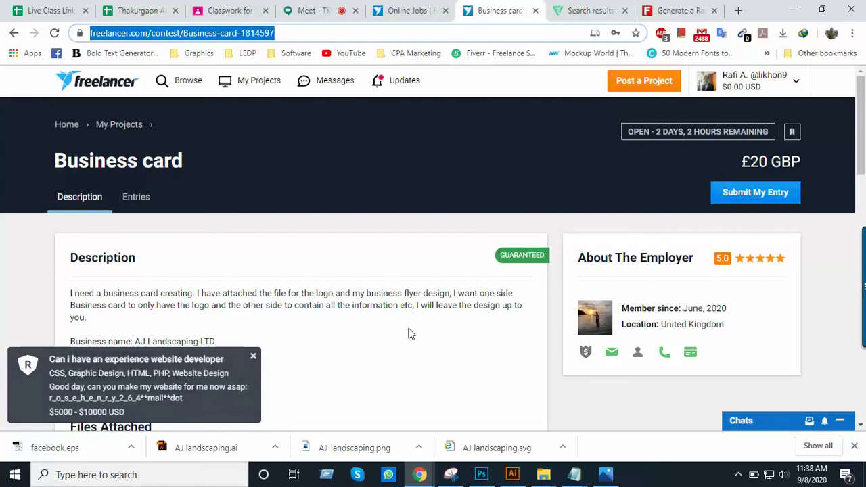
Review the contest page, then close the Flaticon and Fake Name Generator tabs
{"action": "left_click", "coordinate": [424, 220]}
{"action": "scroll", "coordinate": [428, 241], "scroll_direction": "down", "scroll_amount": 4}
{"action": "scroll", "coordinate": [428, 240], "scroll_direction": "up", "scroll_amount": 3}
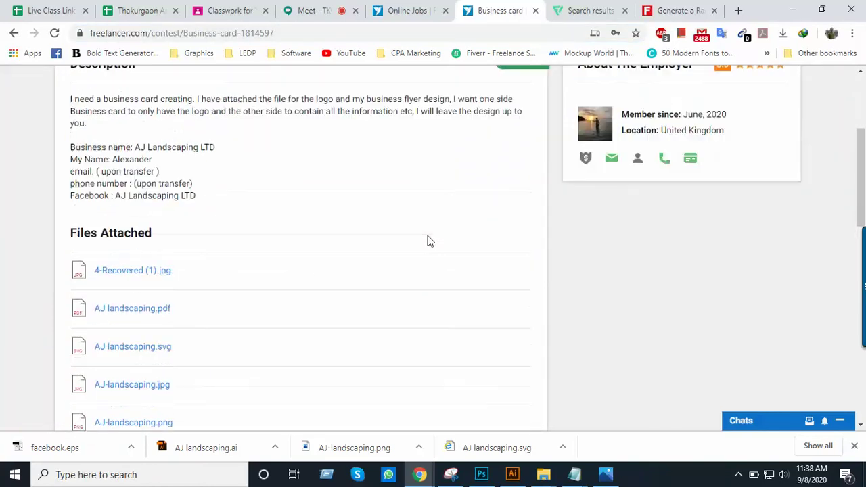
{"action": "scroll", "coordinate": [429, 241], "scroll_direction": "down", "scroll_amount": 6}
{"action": "scroll", "coordinate": [431, 244], "scroll_direction": "down", "scroll_amount": 3}
{"action": "scroll", "coordinate": [431, 244], "scroll_direction": "up", "scroll_amount": 10}
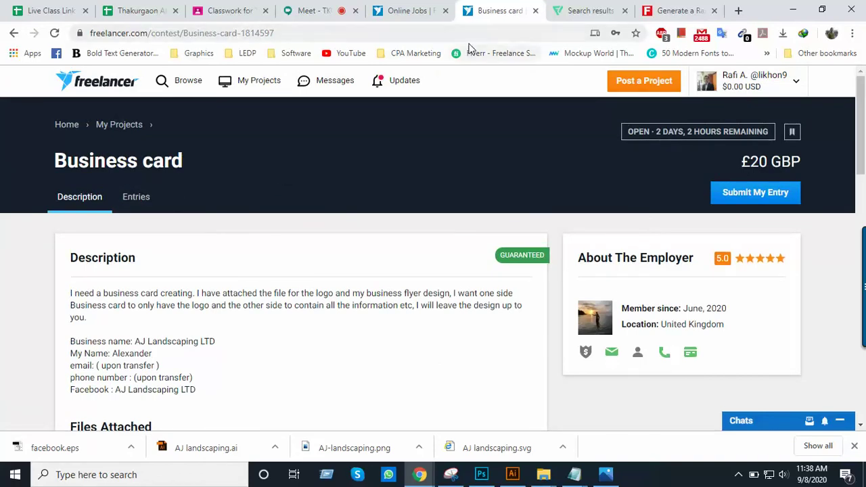
{"action": "scroll", "coordinate": [344, 244], "scroll_direction": "down", "scroll_amount": 3}
{"action": "scroll", "coordinate": [344, 244], "scroll_direction": "up", "scroll_amount": 3}
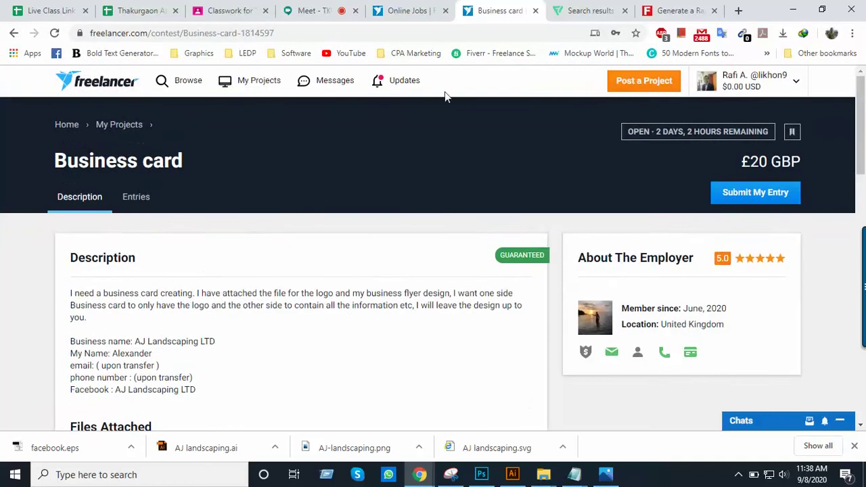
{"action": "left_click", "coordinate": [584, 7]}
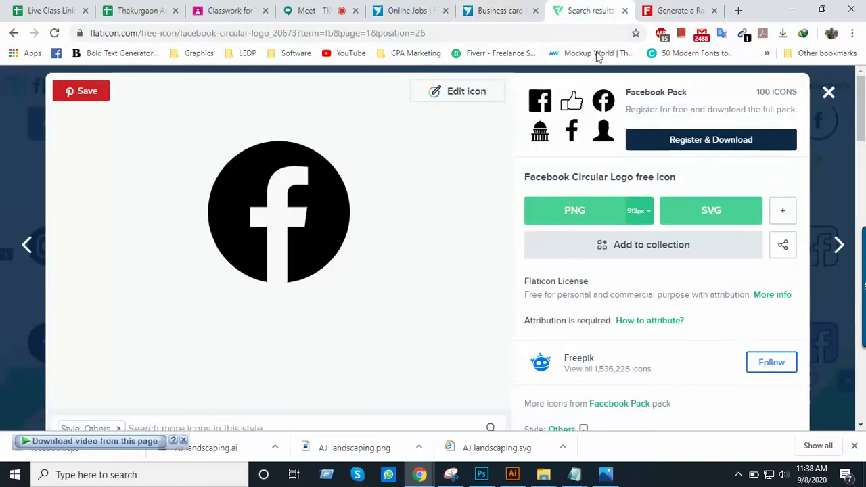
{"action": "left_click", "coordinate": [623, 11]}
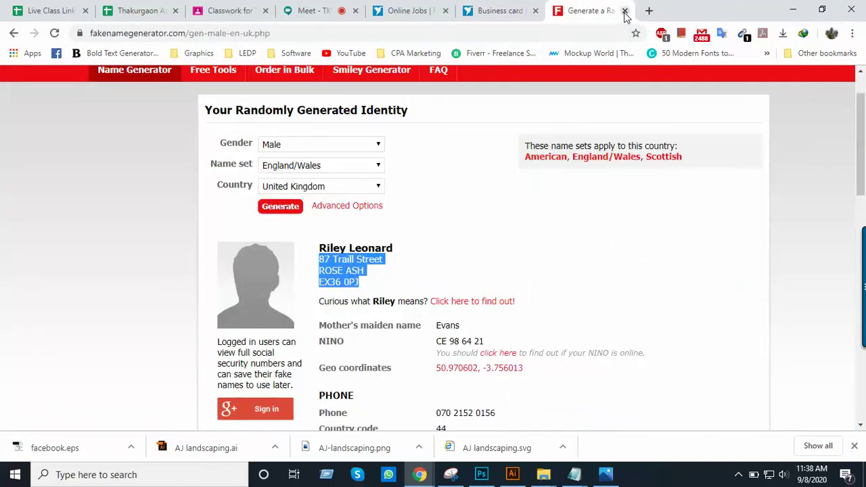
{"action": "left_click", "coordinate": [622, 11]}
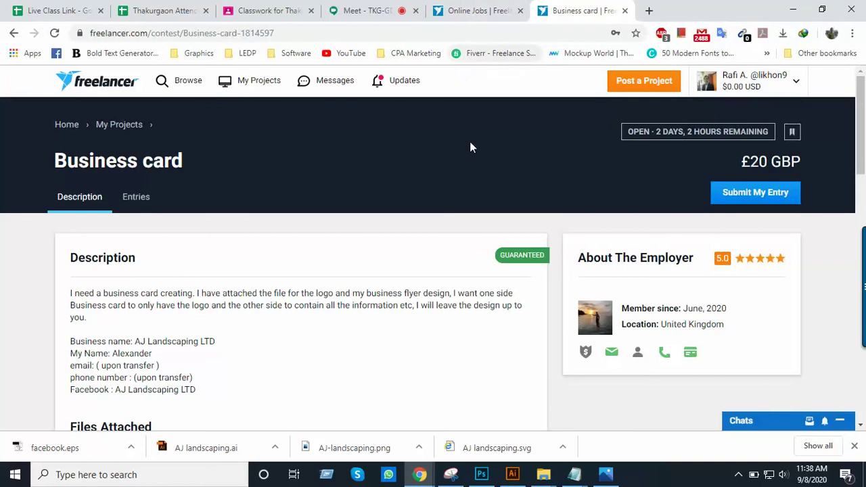
Check the contest's Entries and Description, then switch to the 35 business card search results
{"action": "scroll", "coordinate": [394, 227], "scroll_direction": "down", "scroll_amount": 1}
{"action": "left_click", "coordinate": [136, 134]}
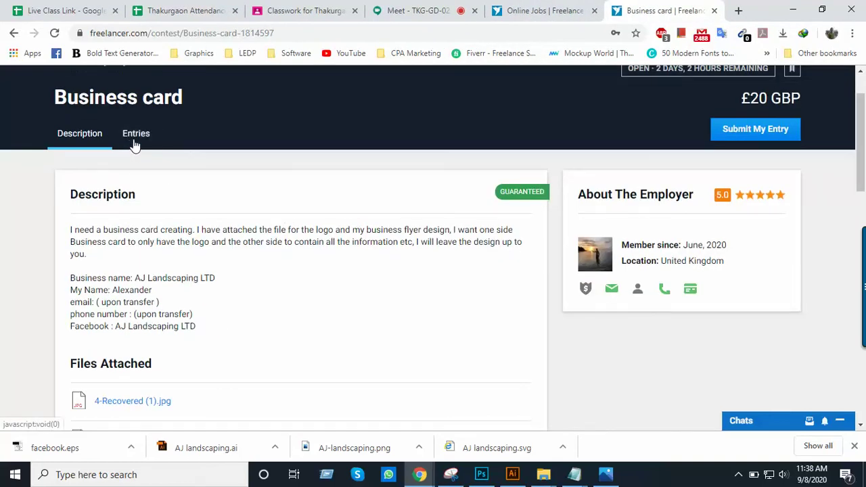
{"action": "scroll", "coordinate": [341, 221], "scroll_direction": "down", "scroll_amount": 2}
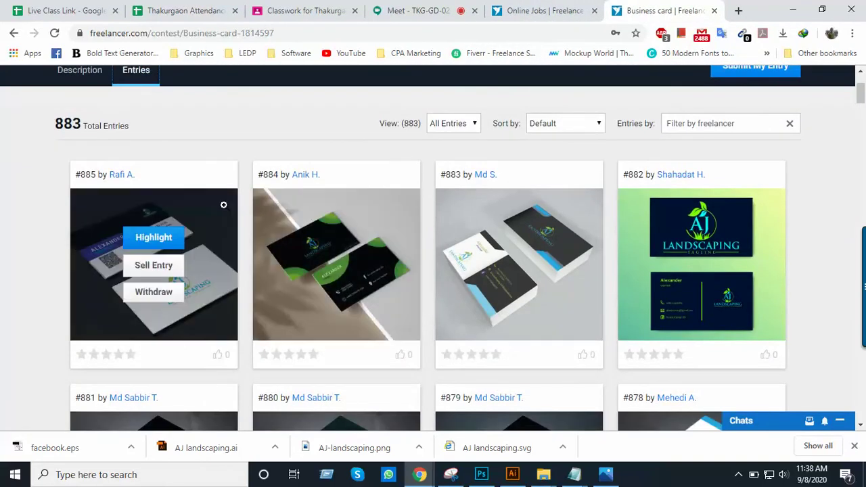
{"action": "scroll", "coordinate": [135, 223], "scroll_direction": "up", "scroll_amount": 2}
{"action": "left_click", "coordinate": [84, 205]}
{"action": "scroll", "coordinate": [425, 240], "scroll_direction": "down", "scroll_amount": 5}
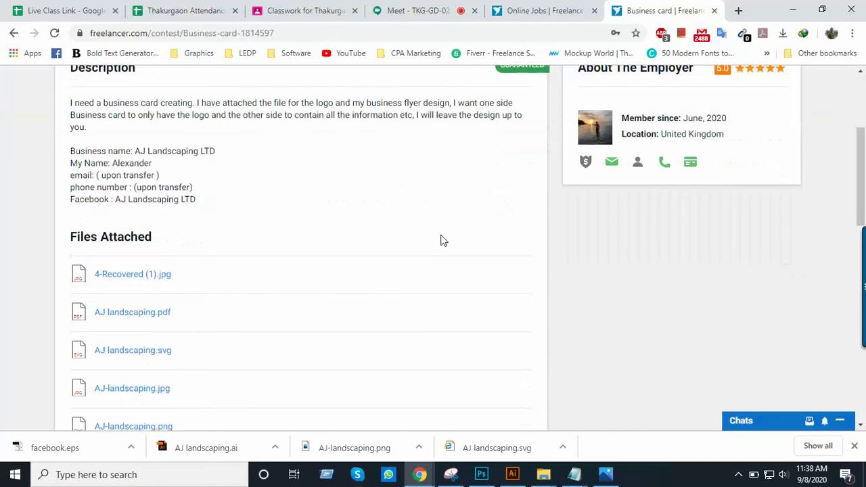
{"action": "left_click", "coordinate": [551, 9]}
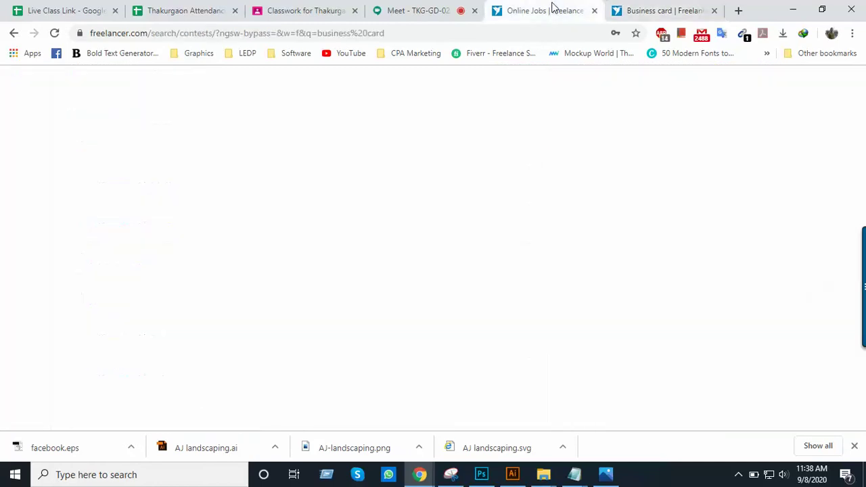
{"action": "scroll", "coordinate": [545, 208], "scroll_direction": "up", "scroll_amount": 12}
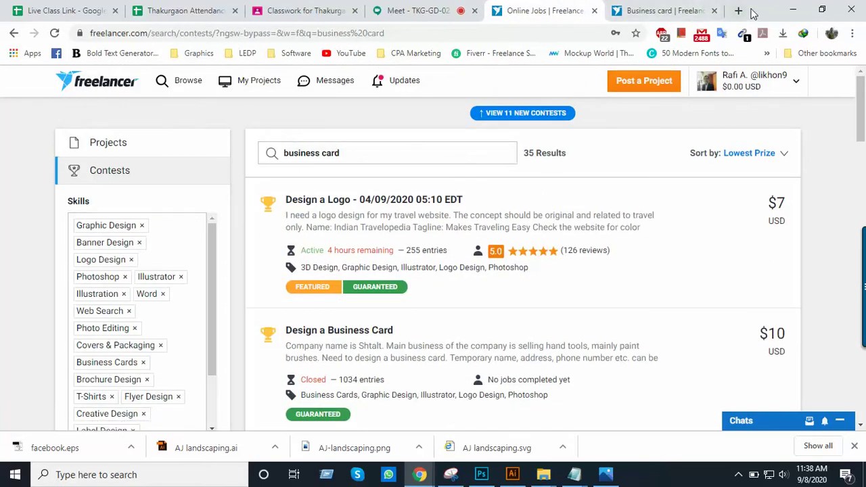
Open a new Chrome tab on google.com
{"action": "left_click", "coordinate": [739, 10]}
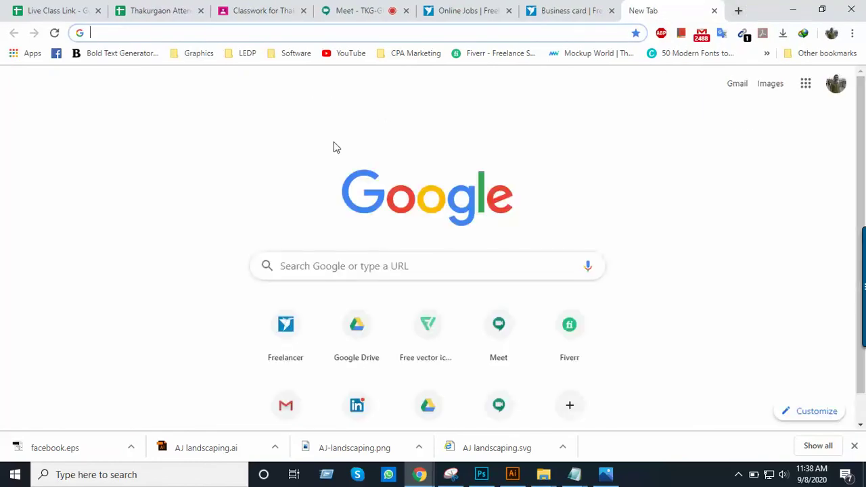
{"action": "type", "text": "google.com"}
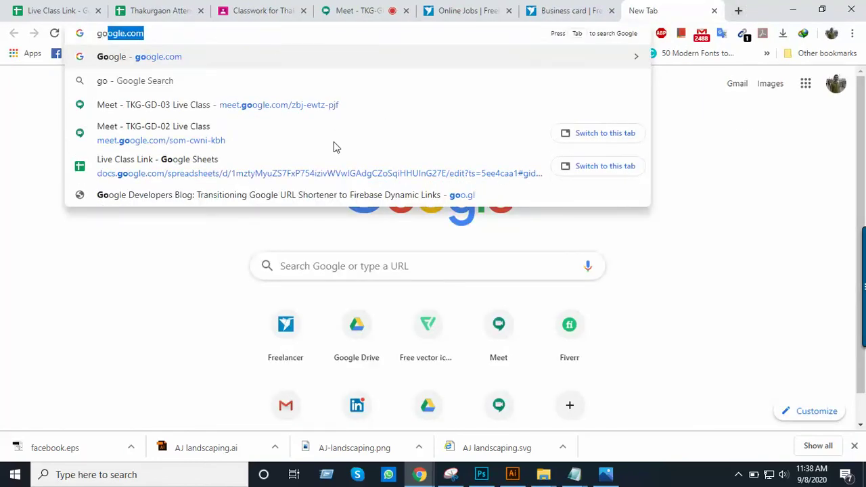
{"action": "key", "text": "Return"}
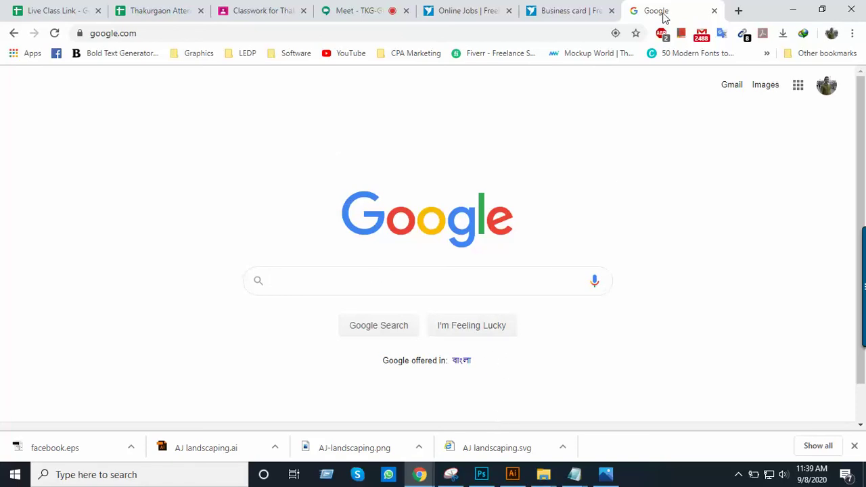
{"action": "left_click", "coordinate": [561, 14]}
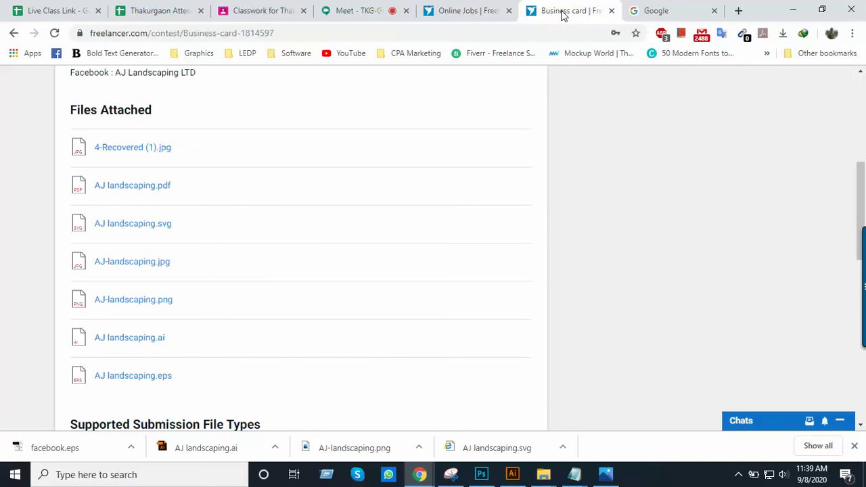
{"action": "scroll", "coordinate": [650, 175], "scroll_direction": "up", "scroll_amount": 5}
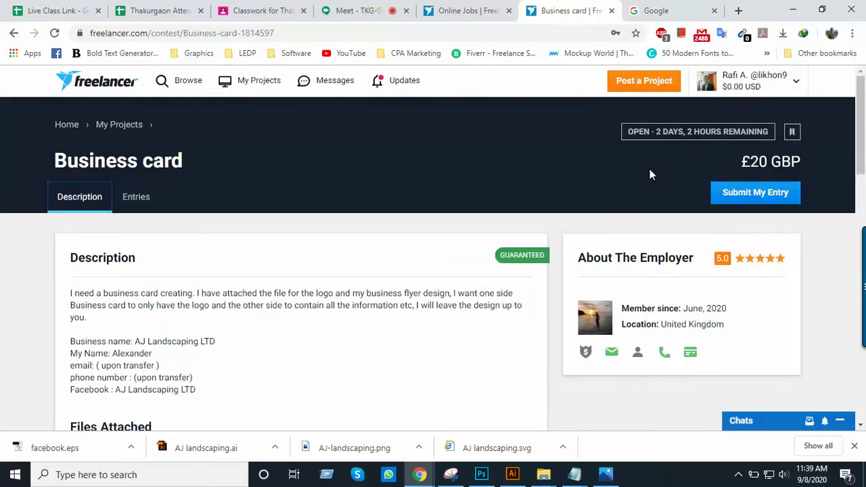
{"action": "left_click", "coordinate": [660, 8]}
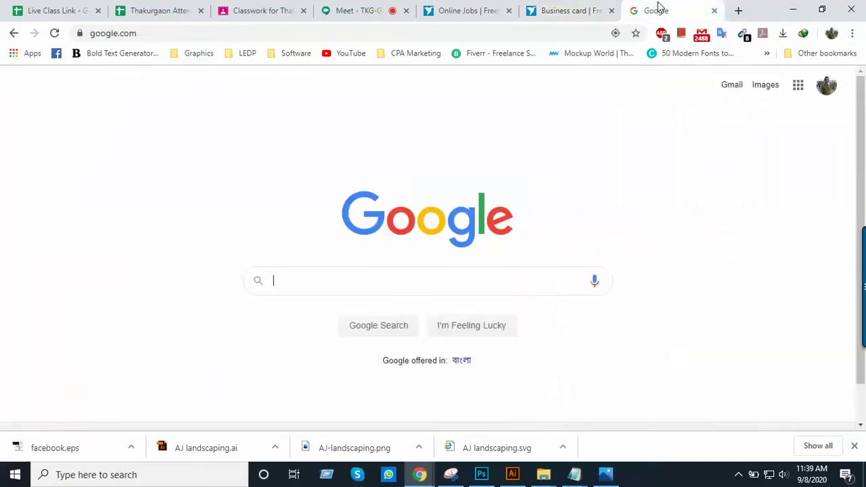
Load graphicriver.net in that tab, select its address, and bring Info.txt forward
{"action": "left_click", "coordinate": [246, 32]}
{"action": "type", "text": "gra"}
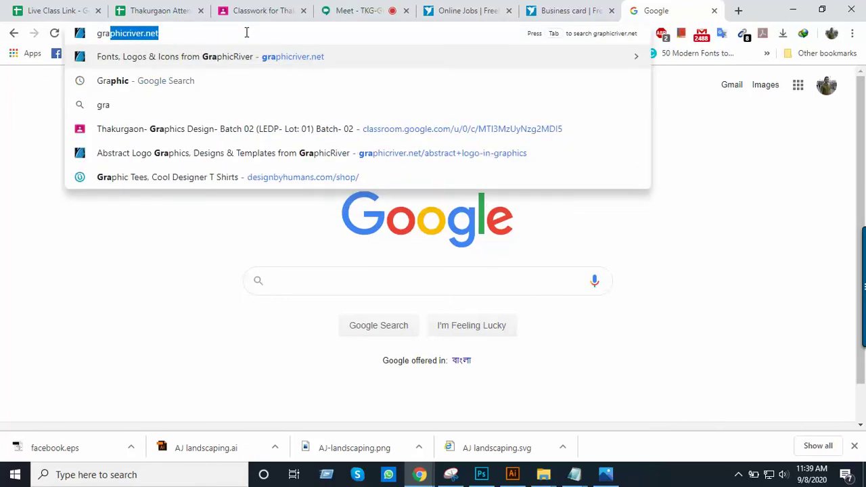
{"action": "key", "text": "Right"}
{"action": "key", "text": "Return"}
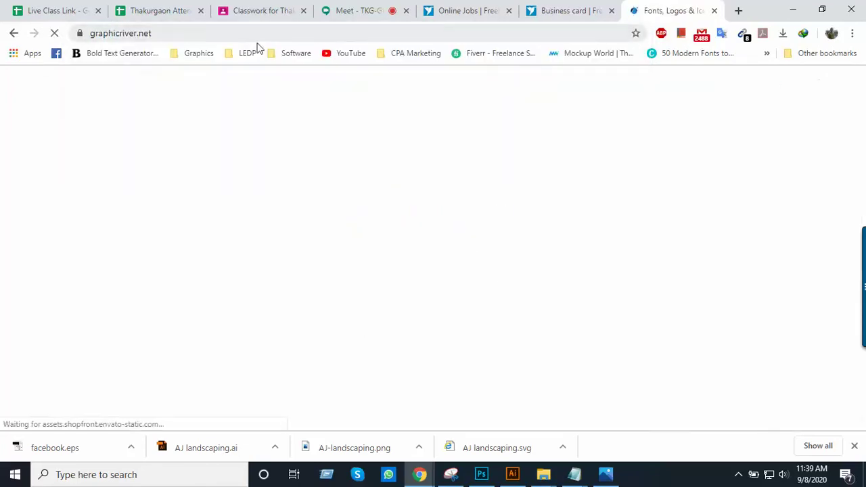
{"action": "left_click", "coordinate": [257, 39]}
{"action": "key", "text": "ctrl+c"}
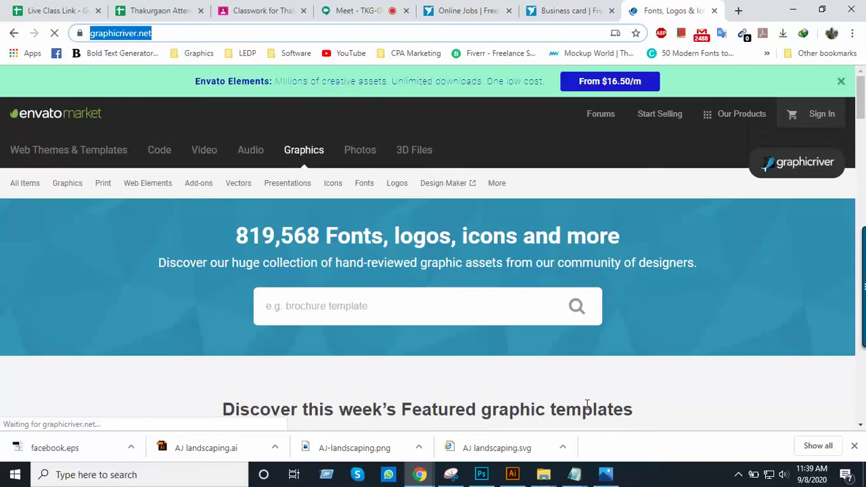
{"action": "mouse_move", "coordinate": [575, 473]}
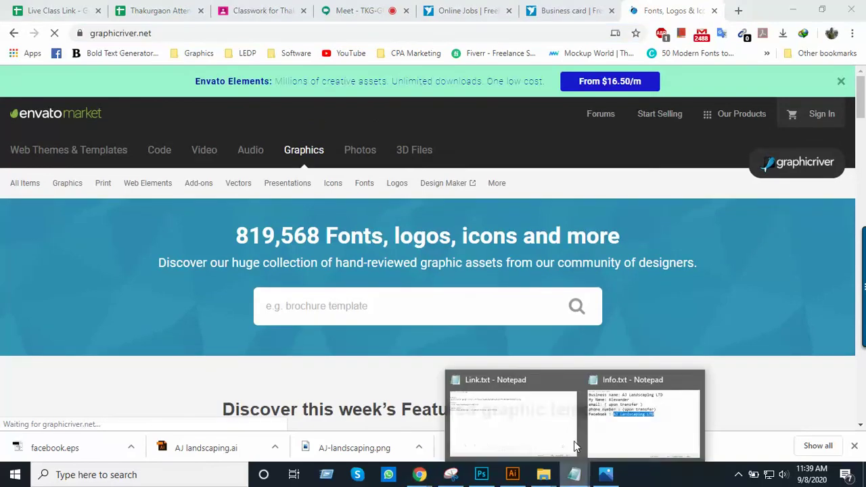
{"action": "left_click", "coordinate": [665, 423]}
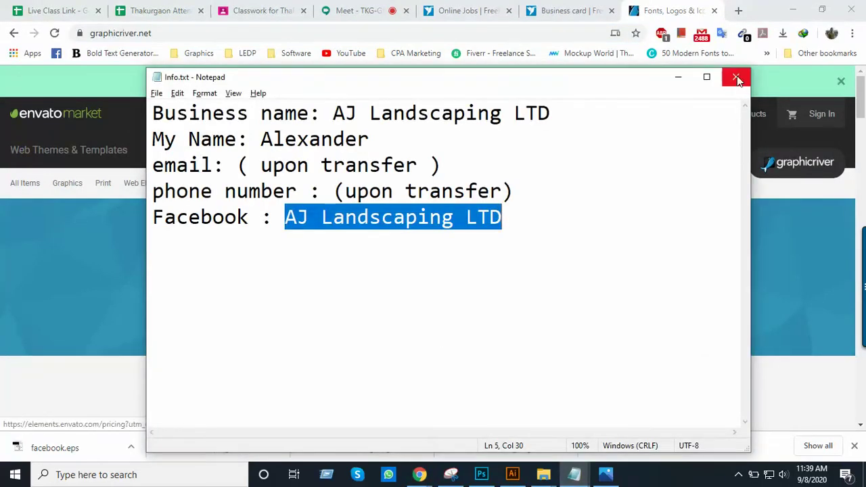
{"action": "left_click", "coordinate": [737, 77]}
{"action": "left_click", "coordinate": [575, 474]}
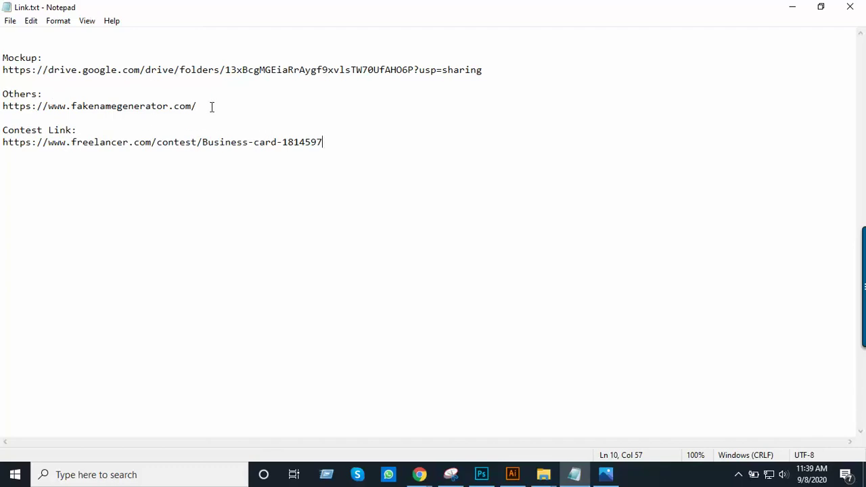
{"action": "left_click", "coordinate": [74, 84]}
{"action": "left_click", "coordinate": [74, 89]}
{"action": "key", "text": "Return"}
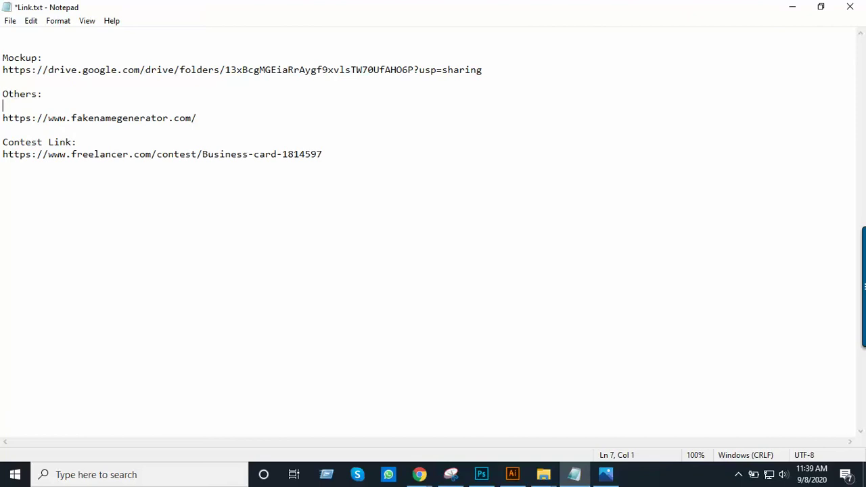
{"action": "key", "text": "ctrl+v"}
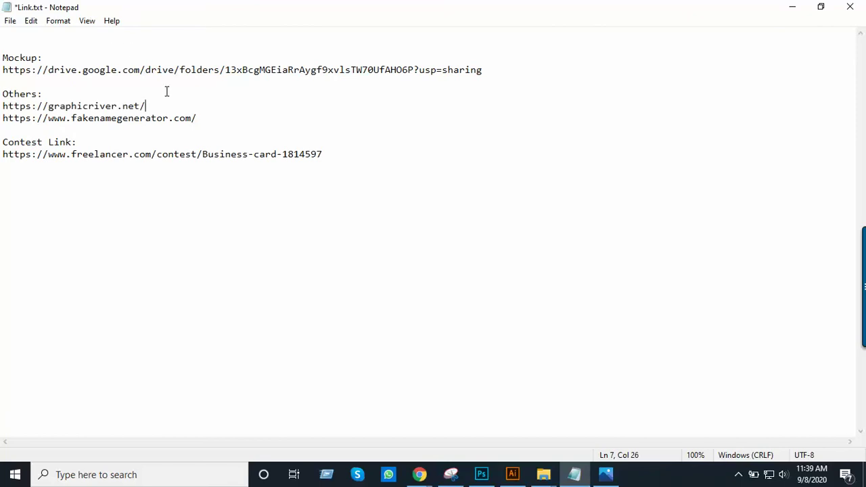
{"action": "key", "text": "Return"}
{"action": "key", "text": "alt+Tab"}
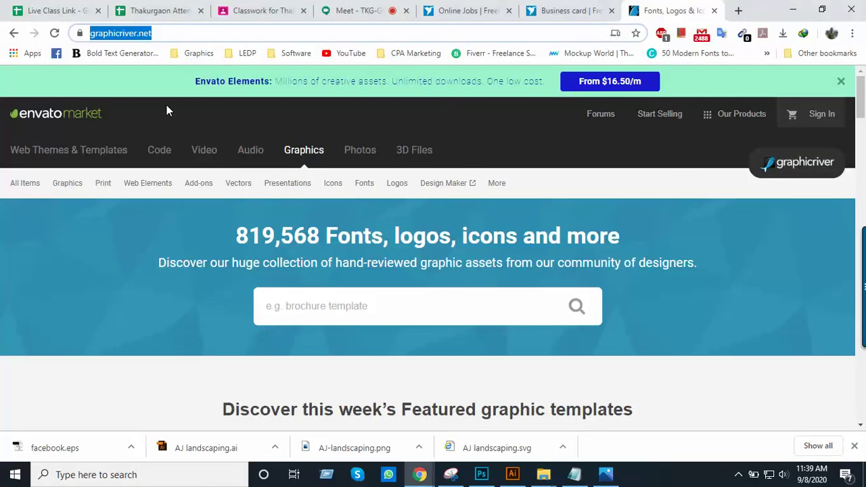
Load shutterstock.com in a new tab and copy its address
{"action": "left_click", "coordinate": [738, 10]}
{"action": "type", "text": "shutt"}
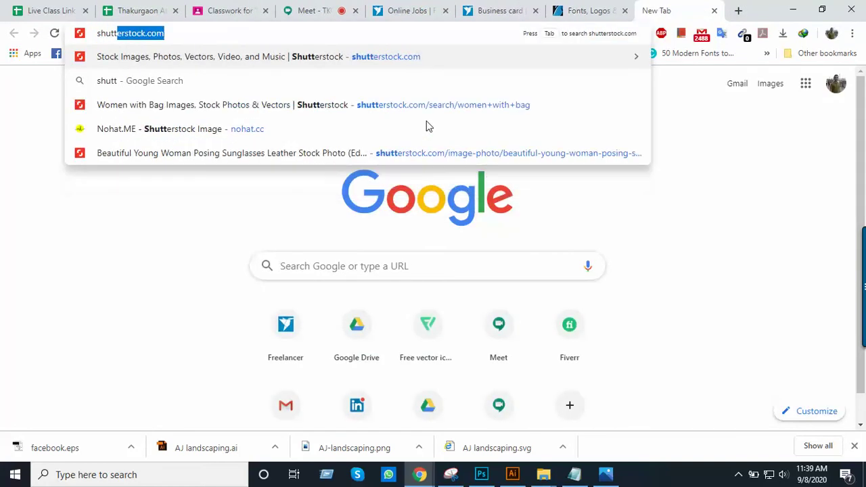
{"action": "key", "text": "Return"}
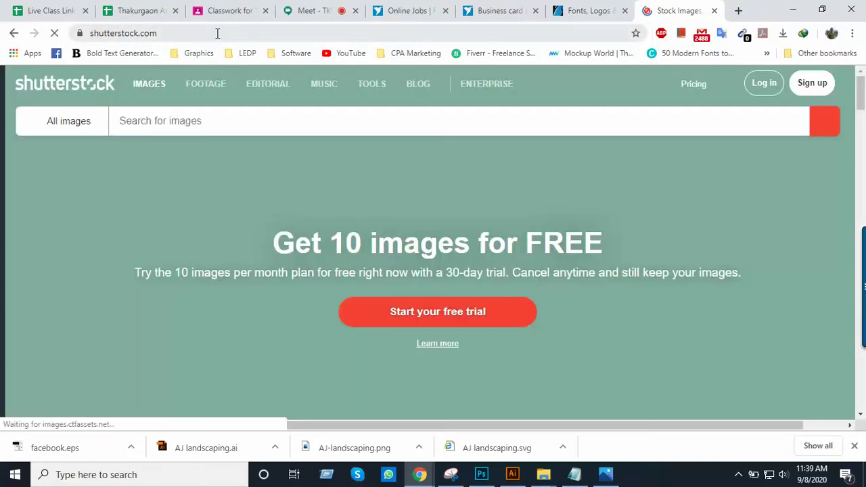
{"action": "left_click", "coordinate": [217, 34]}
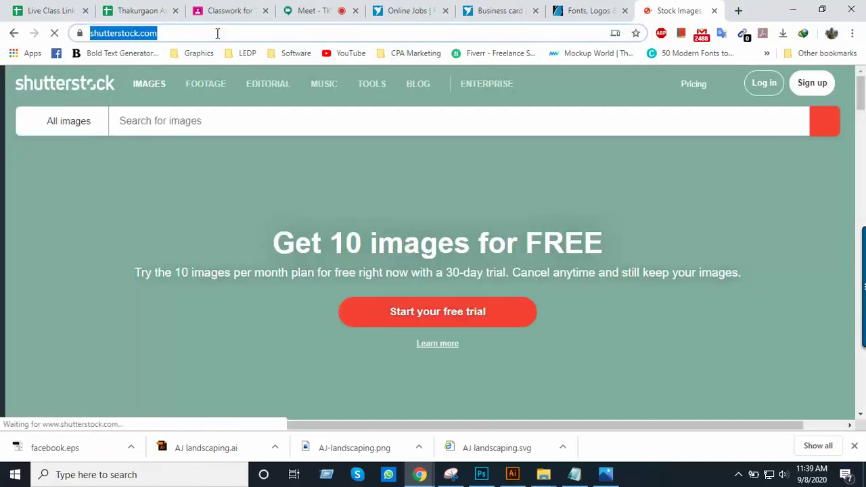
{"action": "key", "text": "ctrl+c"}
{"action": "key", "text": "alt+Tab"}
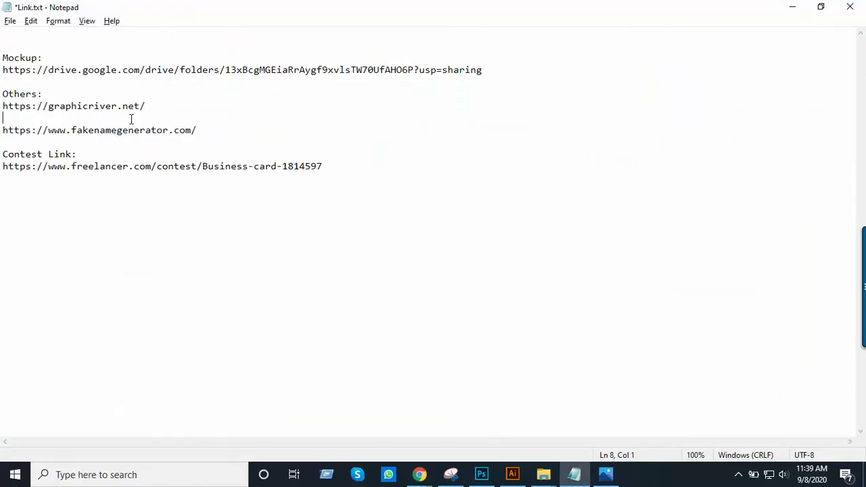
{"action": "key", "text": "ctrl+v"}
{"action": "key", "text": "alt+Tab"}
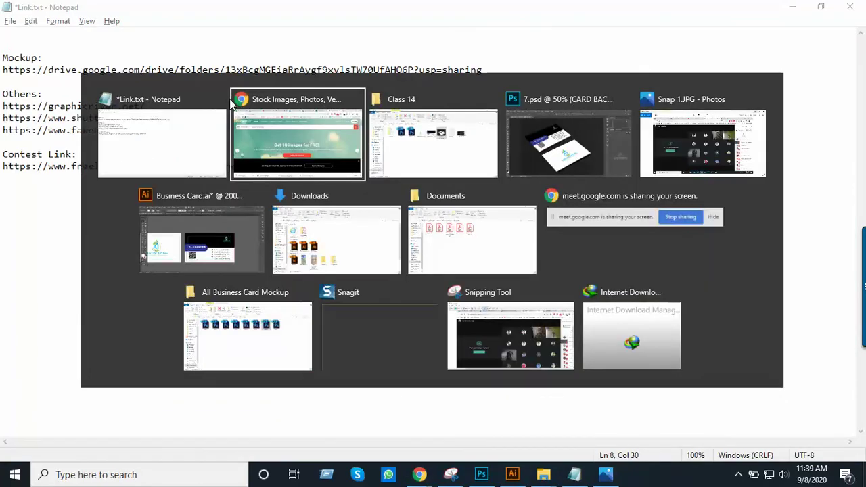
{"action": "key", "text": "alt+Tab"}
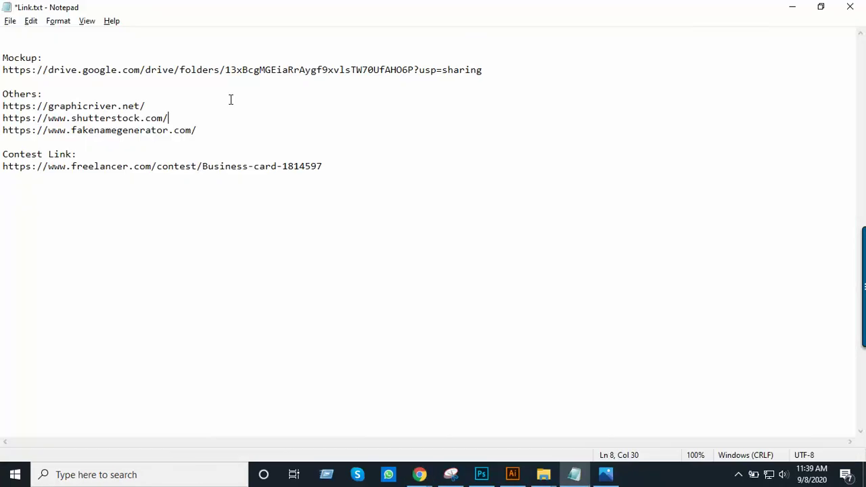
{"action": "key", "text": "ctrl+s"}
{"action": "key", "text": "alt+Tab"}
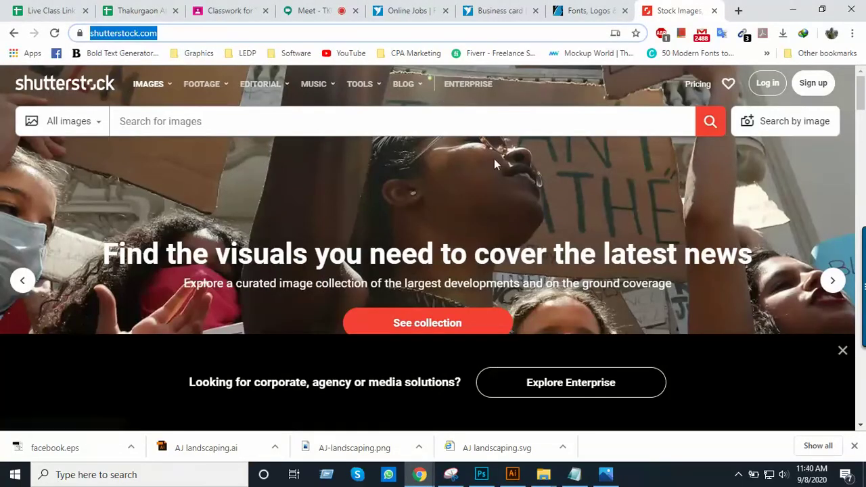
Switch to the GraphicRiver tab and close the Envato Elements banner
{"action": "left_click", "coordinate": [590, 11]}
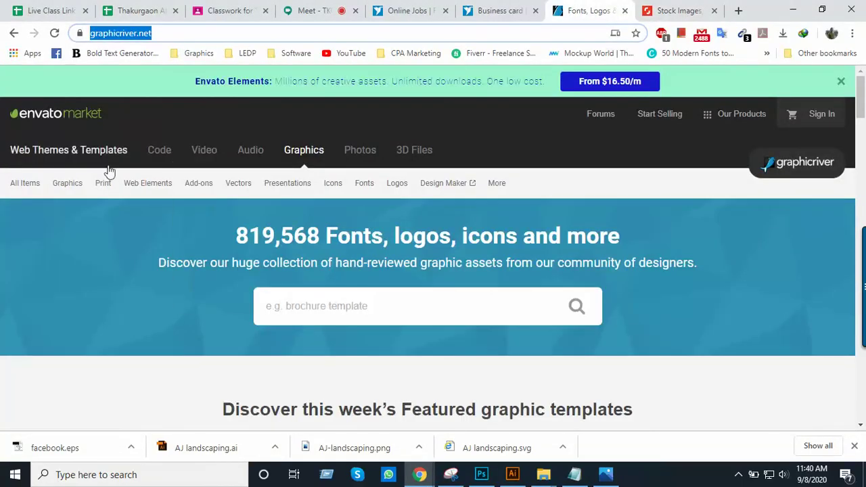
{"action": "left_click", "coordinate": [841, 81]}
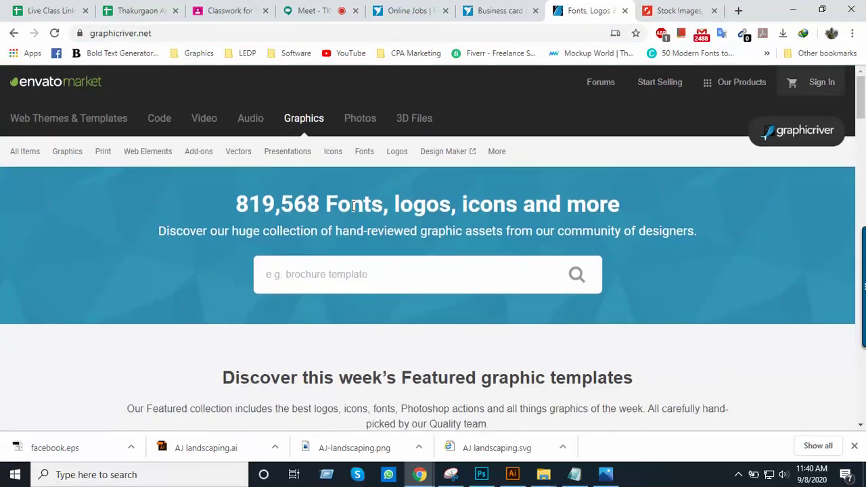
{"action": "scroll", "coordinate": [391, 223], "scroll_direction": "down", "scroll_amount": 1}
{"action": "scroll", "coordinate": [393, 226], "scroll_direction": "up", "scroll_amount": 1}
{"action": "scroll", "coordinate": [374, 262], "scroll_direction": "down", "scroll_amount": 1}
{"action": "scroll", "coordinate": [377, 269], "scroll_direction": "up", "scroll_amount": 1}
Try the homepage search box's suggestions and browse the GraphicRiver homepage
{"action": "left_click", "coordinate": [413, 276]}
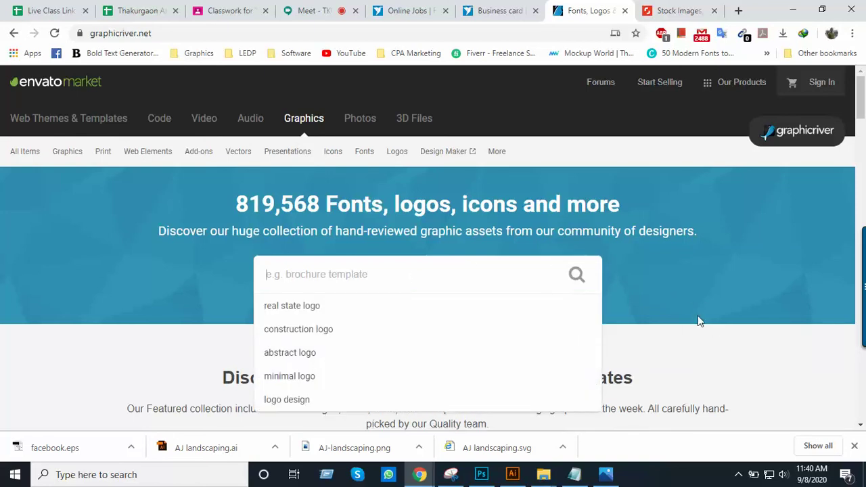
{"action": "left_click", "coordinate": [682, 307]}
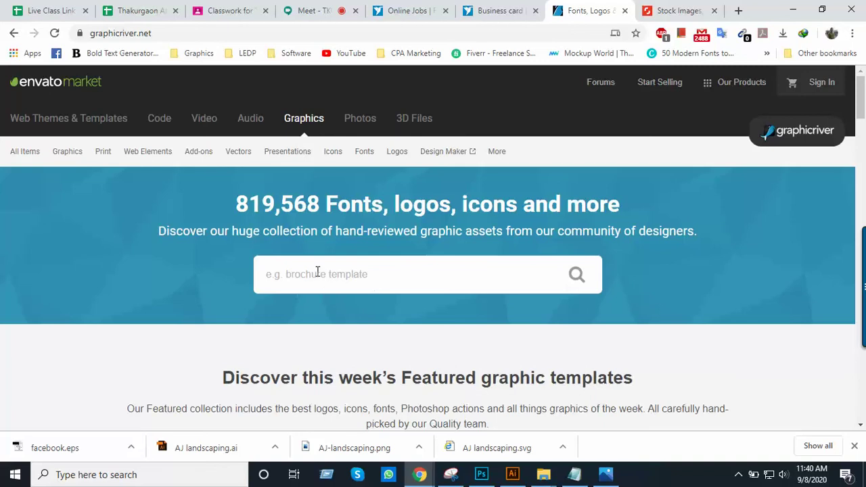
{"action": "left_click", "coordinate": [317, 272]}
{"action": "left_click", "coordinate": [710, 268]}
{"action": "left_click", "coordinate": [411, 282]}
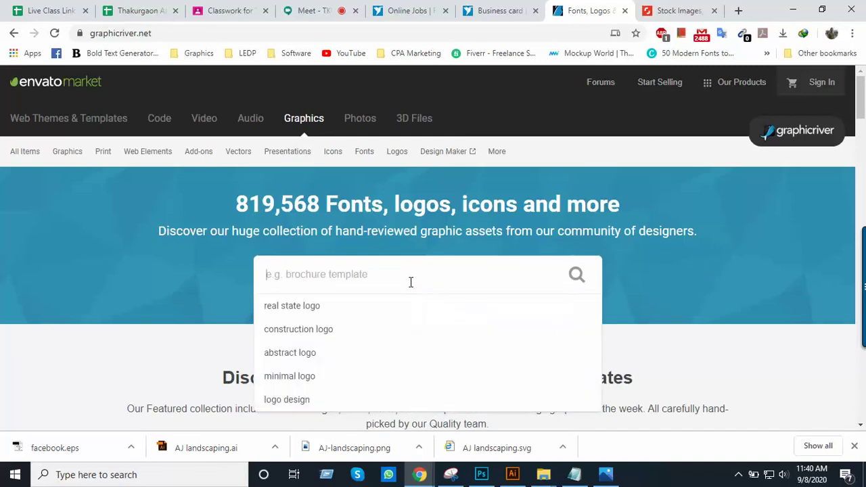
{"action": "left_click", "coordinate": [651, 282]}
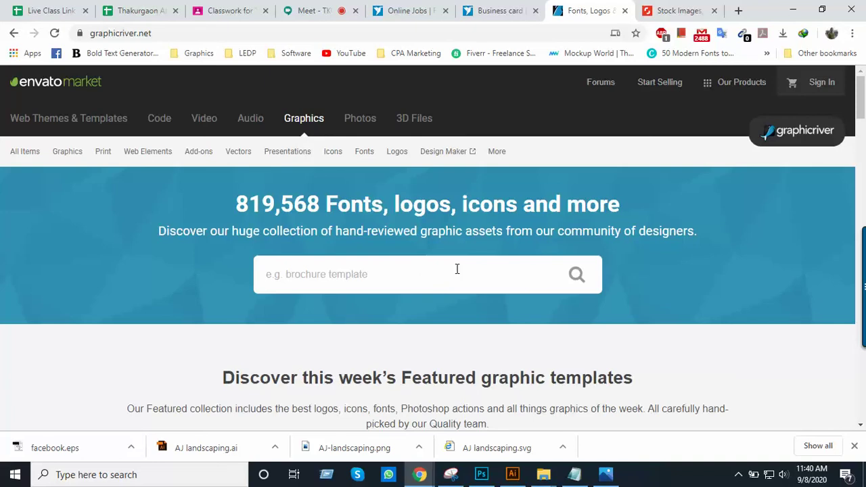
{"action": "scroll", "coordinate": [444, 352], "scroll_direction": "down", "scroll_amount": 2}
{"action": "scroll", "coordinate": [309, 332], "scroll_direction": "up", "scroll_amount": 2}
{"action": "scroll", "coordinate": [481, 368], "scroll_direction": "down", "scroll_amount": 2}
{"action": "scroll", "coordinate": [490, 369], "scroll_direction": "up", "scroll_amount": 2}
{"action": "scroll", "coordinate": [345, 275], "scroll_direction": "down", "scroll_amount": 2}
{"action": "scroll", "coordinate": [345, 276], "scroll_direction": "up", "scroll_amount": 2}
Search GraphicRiver for 'business card' and scroll through the 42,774 template results
{"action": "left_click", "coordinate": [342, 275]}
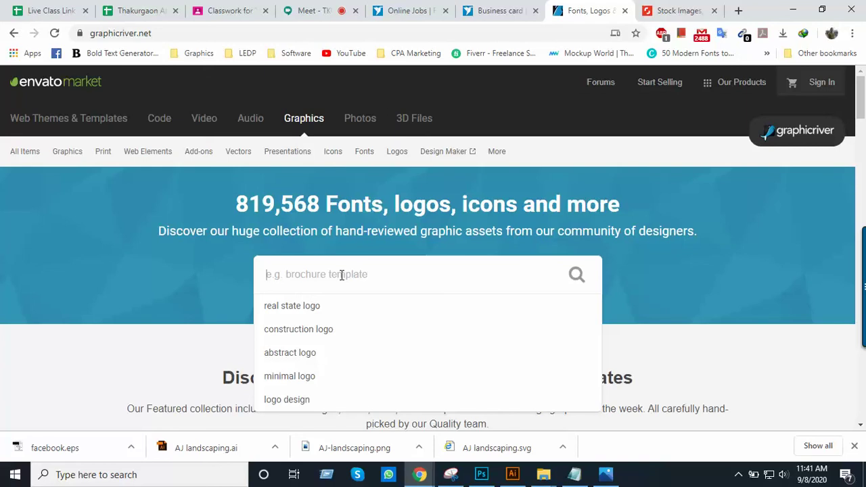
{"action": "type", "text": "busi"}
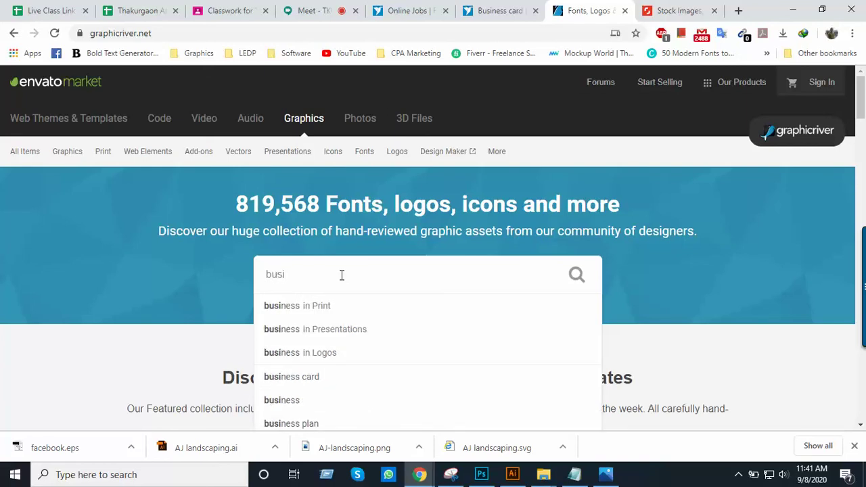
{"action": "type", "text": "ness card"}
{"action": "key", "text": "Return"}
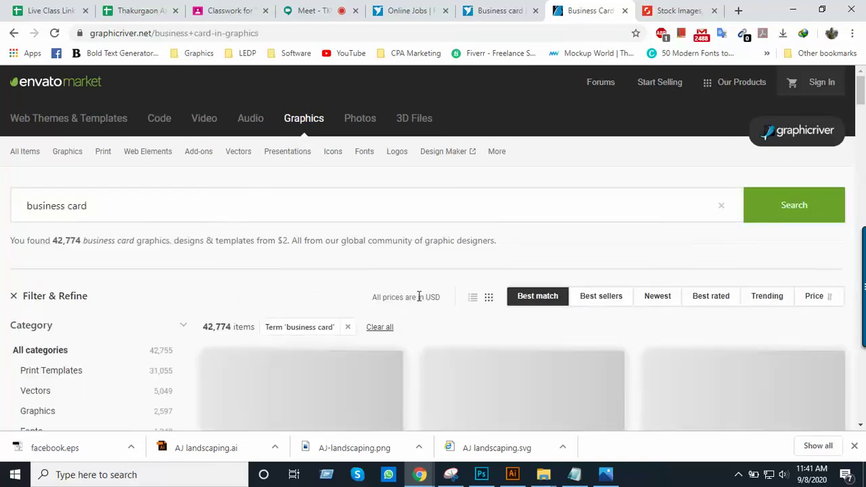
{"action": "scroll", "coordinate": [427, 281], "scroll_direction": "down", "scroll_amount": 2}
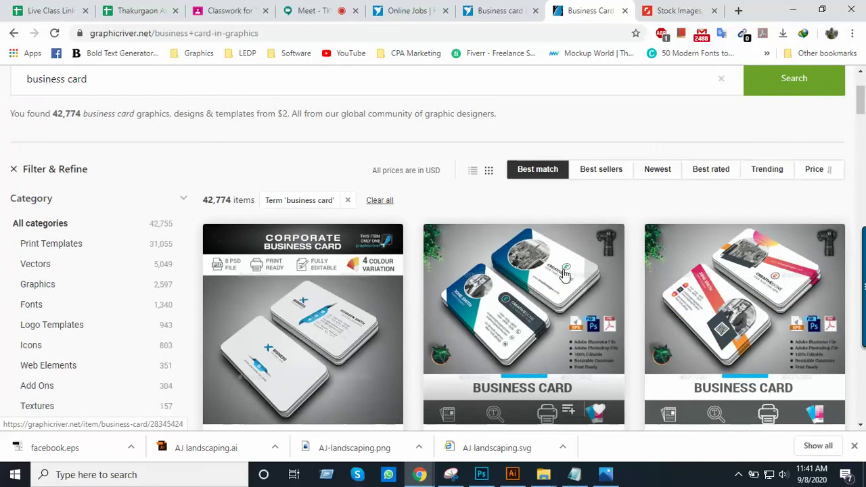
{"action": "scroll", "coordinate": [565, 275], "scroll_direction": "down", "scroll_amount": 2}
{"action": "scroll", "coordinate": [565, 275], "scroll_direction": "down", "scroll_amount": 8}
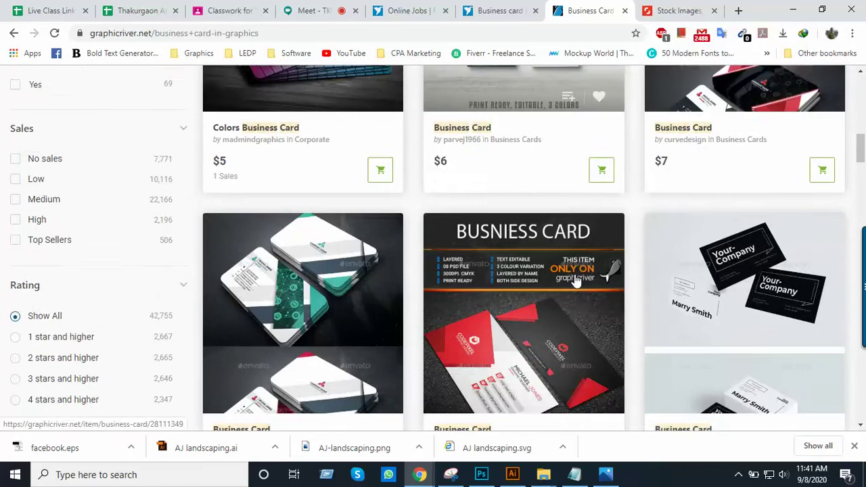
{"action": "scroll", "coordinate": [584, 281], "scroll_direction": "up", "scroll_amount": 4}
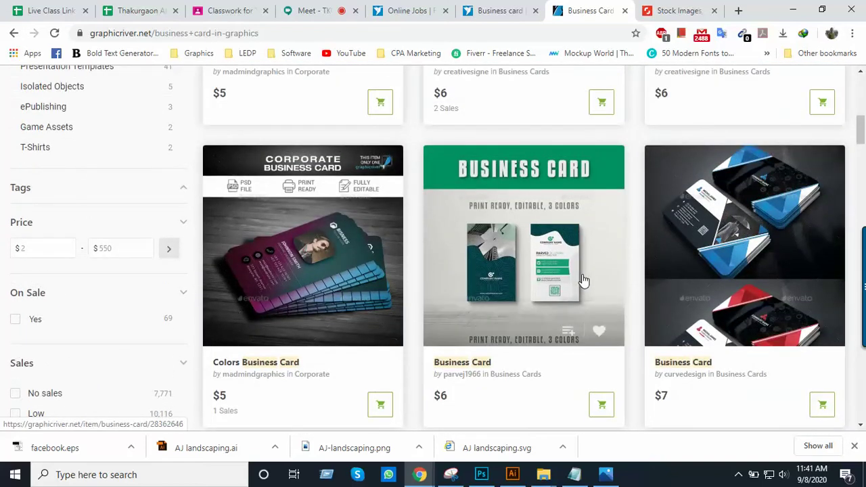
{"action": "scroll", "coordinate": [584, 281], "scroll_direction": "up", "scroll_amount": 4}
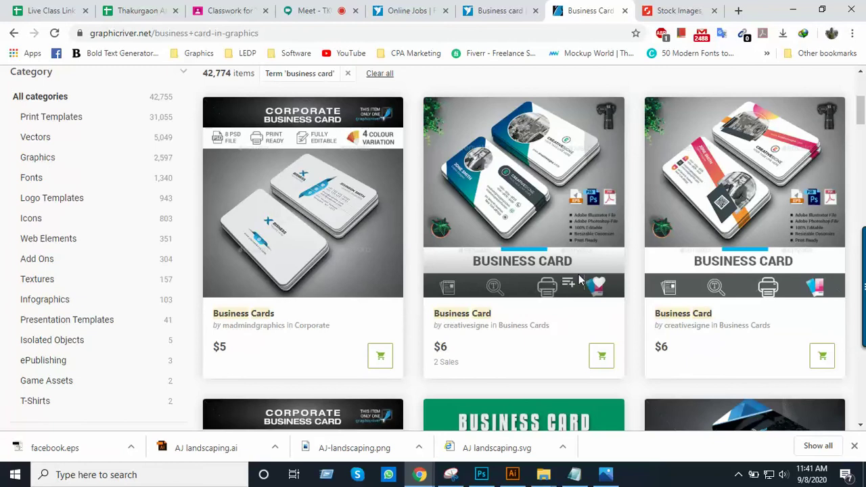
{"action": "scroll", "coordinate": [578, 279], "scroll_direction": "up", "scroll_amount": 2}
{"action": "scroll", "coordinate": [579, 281], "scroll_direction": "down", "scroll_amount": 2}
{"action": "scroll", "coordinate": [578, 279], "scroll_direction": "down", "scroll_amount": 3}
{"action": "scroll", "coordinate": [579, 280], "scroll_direction": "up", "scroll_amount": 2}
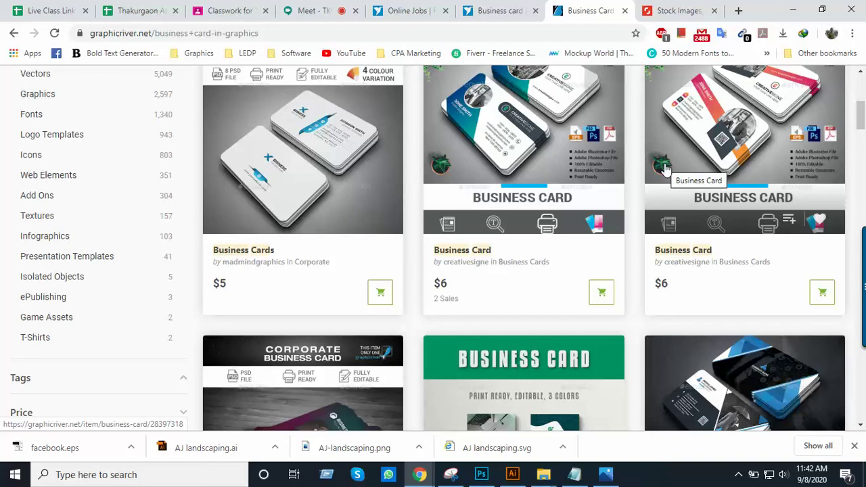
{"action": "scroll", "coordinate": [501, 199], "scroll_direction": "down", "scroll_amount": 1}
{"action": "scroll", "coordinate": [458, 247], "scroll_direction": "up", "scroll_amount": 2}
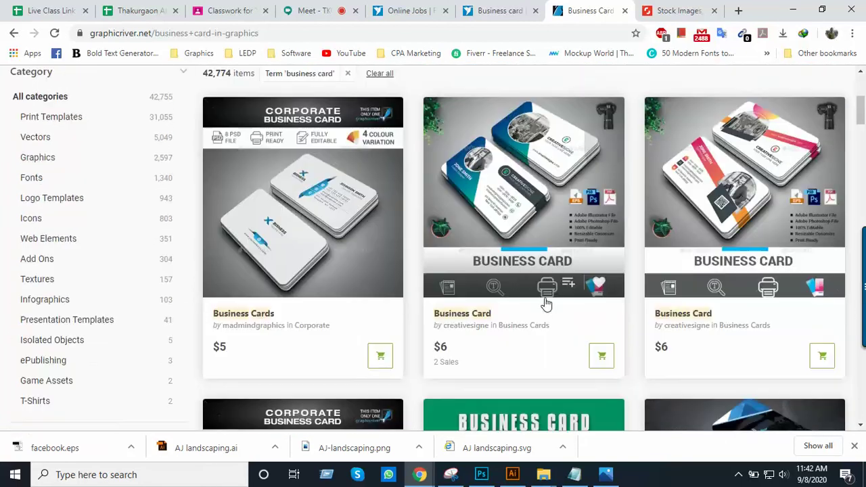
{"action": "scroll", "coordinate": [439, 277], "scroll_direction": "down", "scroll_amount": 1}
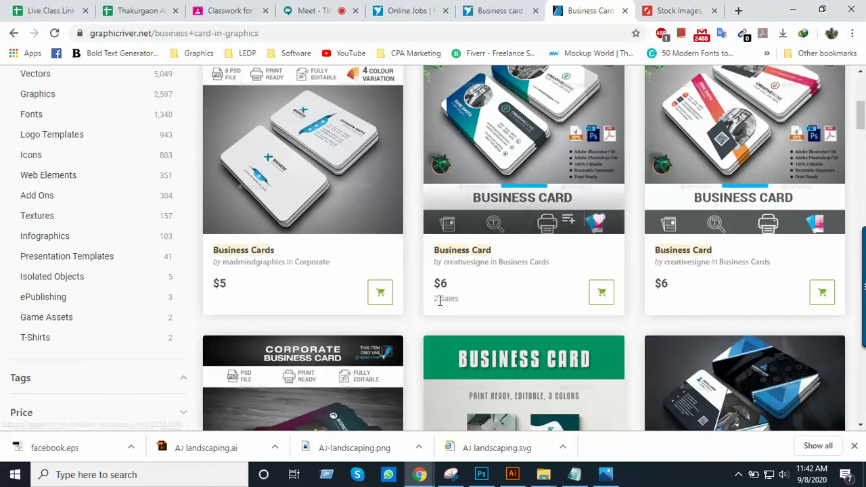
{"action": "scroll", "coordinate": [638, 281], "scroll_direction": "down", "scroll_amount": 4}
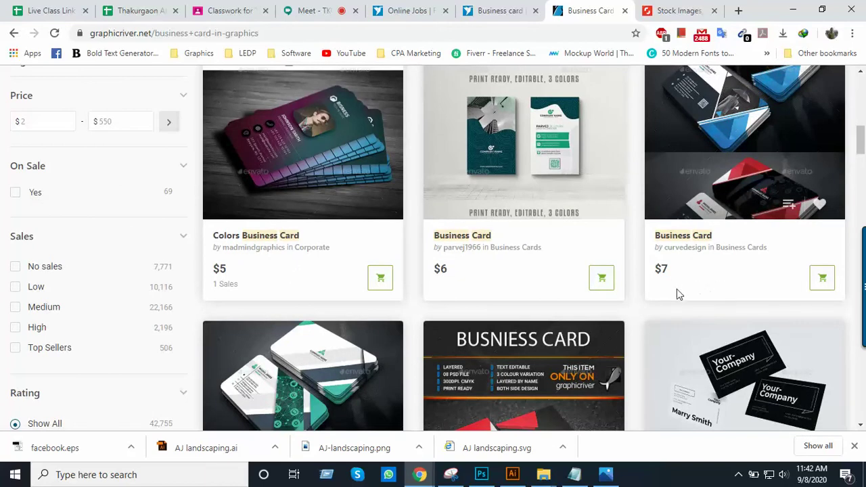
{"action": "scroll", "coordinate": [681, 291], "scroll_direction": "down", "scroll_amount": 5}
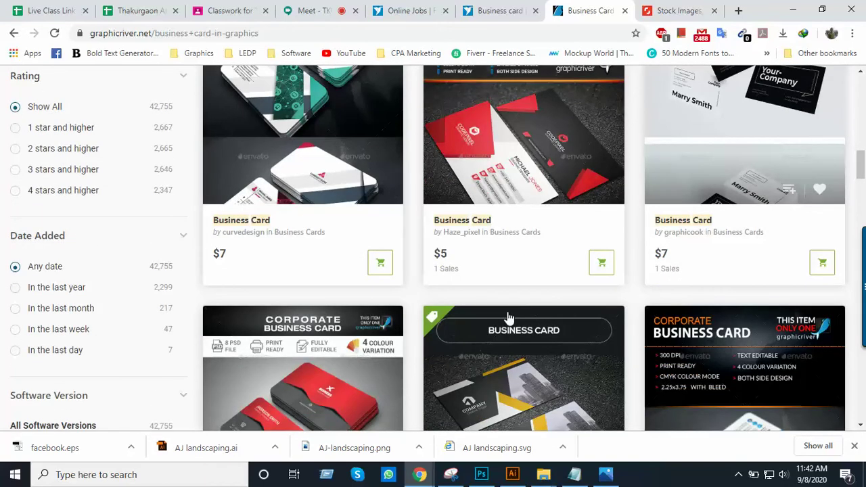
{"action": "scroll", "coordinate": [521, 315], "scroll_direction": "down", "scroll_amount": 3}
{"action": "scroll", "coordinate": [575, 324], "scroll_direction": "down", "scroll_amount": 3}
{"action": "scroll", "coordinate": [604, 336], "scroll_direction": "down", "scroll_amount": 3}
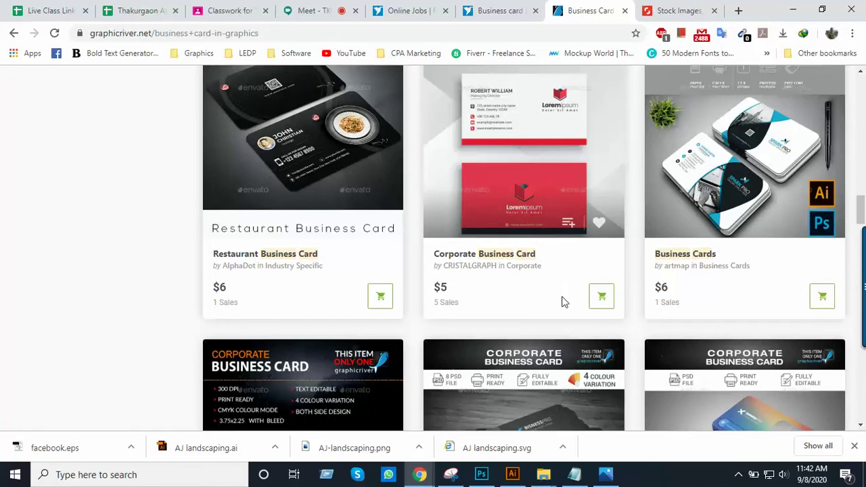
{"action": "scroll", "coordinate": [566, 304], "scroll_direction": "up", "scroll_amount": 3}
{"action": "scroll", "coordinate": [565, 305], "scroll_direction": "down", "scroll_amount": 4}
{"action": "scroll", "coordinate": [563, 306], "scroll_direction": "down", "scroll_amount": 4}
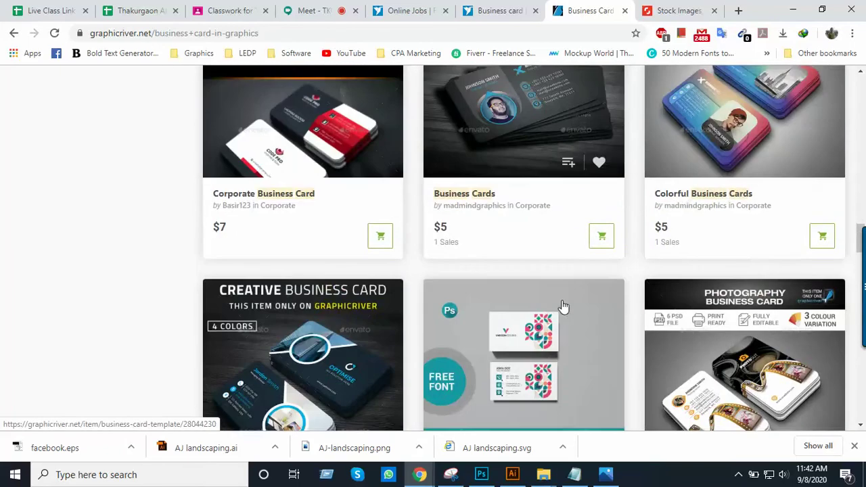
{"action": "scroll", "coordinate": [467, 264], "scroll_direction": "down", "scroll_amount": 8}
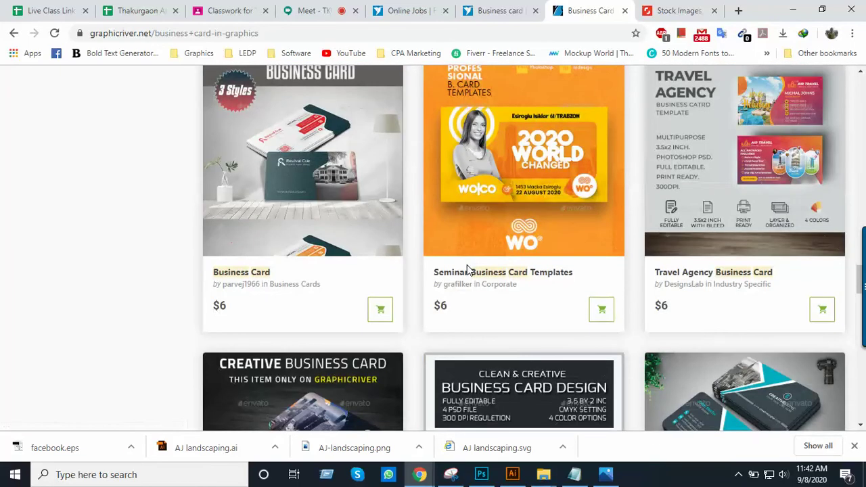
{"action": "scroll", "coordinate": [466, 269], "scroll_direction": "up", "scroll_amount": 10}
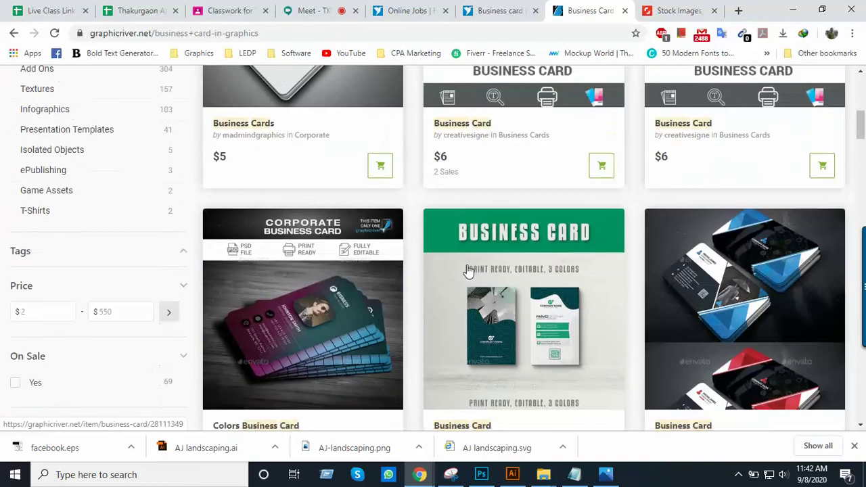
{"action": "scroll", "coordinate": [467, 269], "scroll_direction": "up", "scroll_amount": 3}
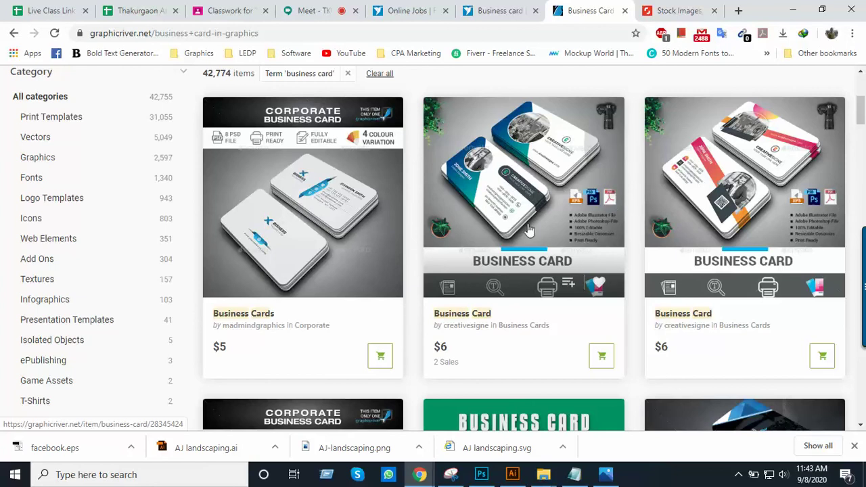
{"action": "scroll", "coordinate": [514, 240], "scroll_direction": "down", "scroll_amount": 3}
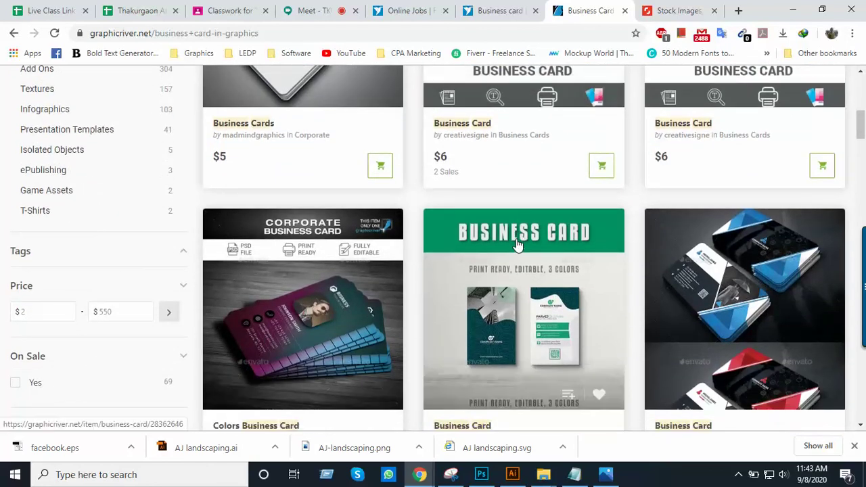
{"action": "scroll", "coordinate": [516, 240], "scroll_direction": "down", "scroll_amount": 2}
{"action": "scroll", "coordinate": [516, 244], "scroll_direction": "down", "scroll_amount": 5}
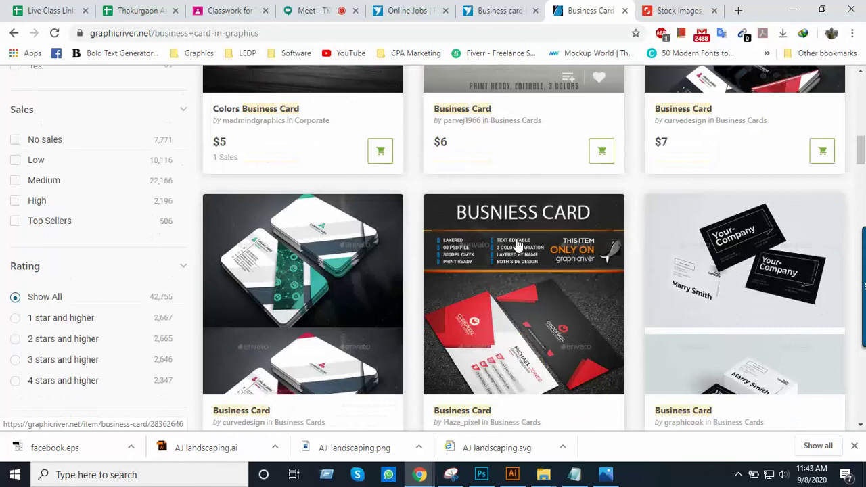
{"action": "scroll", "coordinate": [516, 245], "scroll_direction": "up", "scroll_amount": 1}
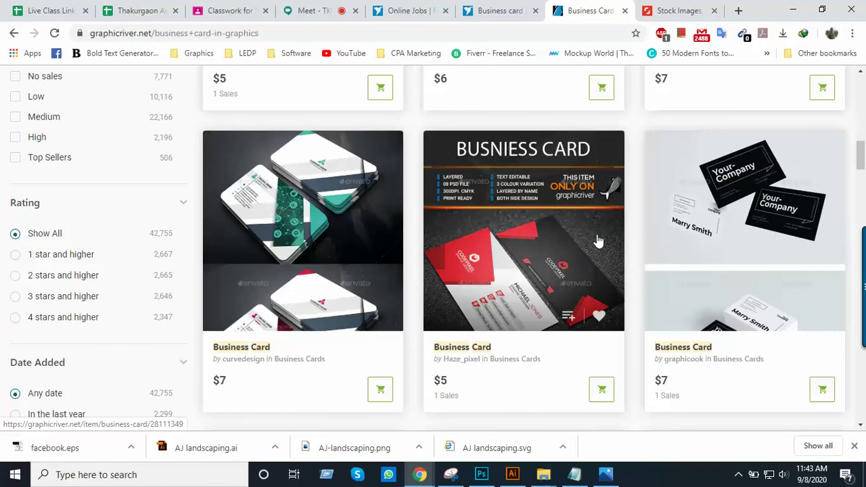
{"action": "scroll", "coordinate": [598, 240], "scroll_direction": "up", "scroll_amount": 3}
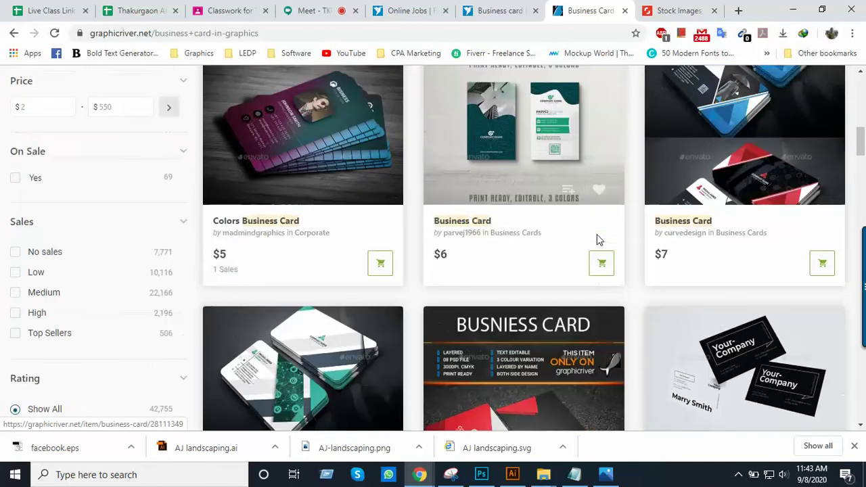
{"action": "scroll", "coordinate": [598, 241], "scroll_direction": "down", "scroll_amount": 8}
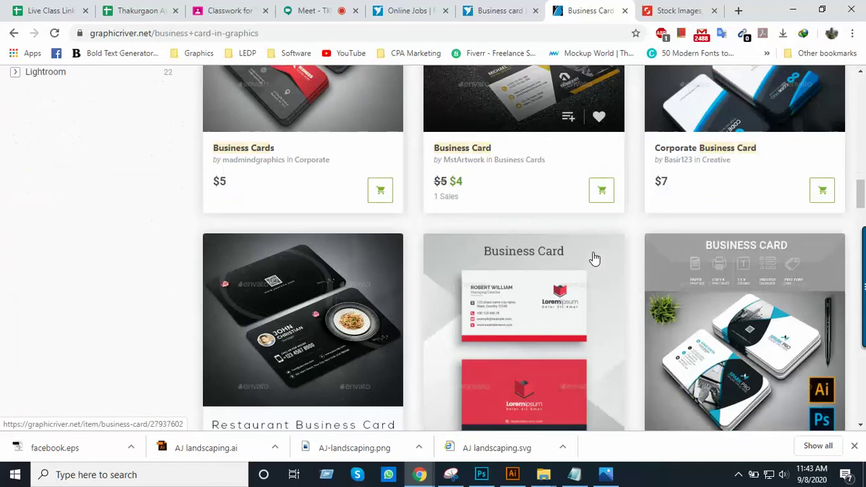
{"action": "scroll", "coordinate": [594, 258], "scroll_direction": "down", "scroll_amount": 4}
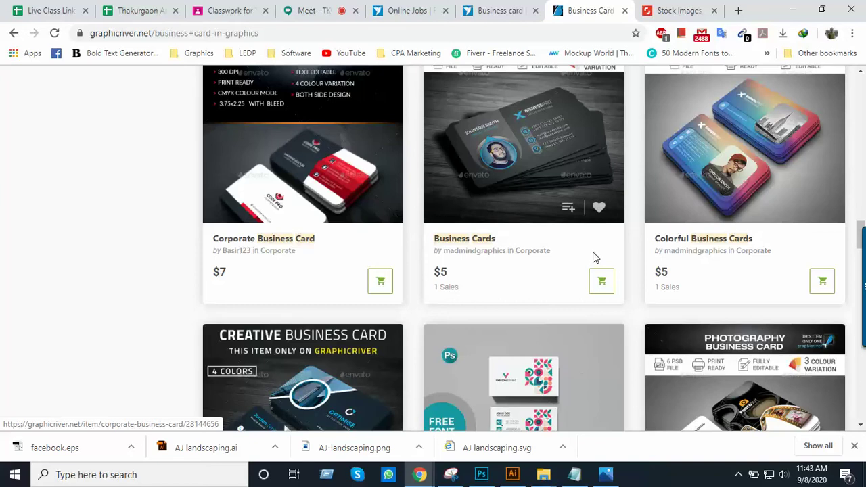
{"action": "scroll", "coordinate": [594, 258], "scroll_direction": "up", "scroll_amount": 4}
{"action": "scroll", "coordinate": [594, 258], "scroll_direction": "up", "scroll_amount": 7}
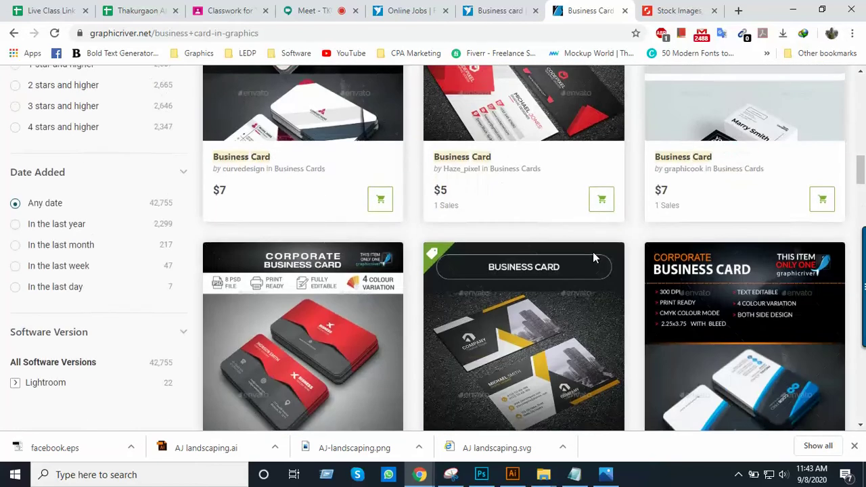
{"action": "scroll", "coordinate": [593, 257], "scroll_direction": "up", "scroll_amount": 5}
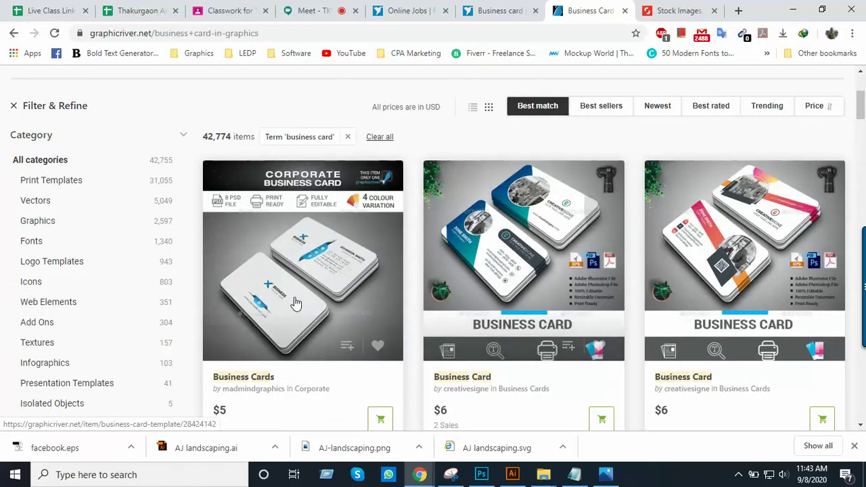
Open the $5 Business Cards template and enlarge its card preview image
{"action": "left_click", "coordinate": [327, 266]}
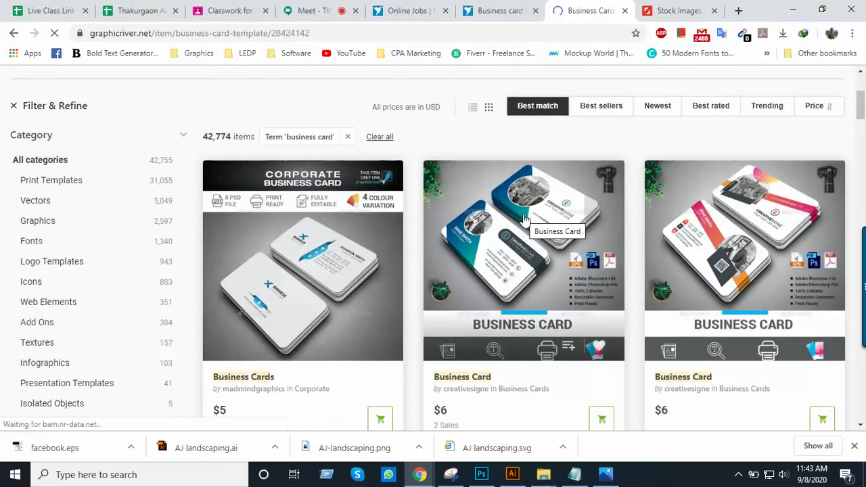
{"action": "scroll", "coordinate": [498, 246], "scroll_direction": "down", "scroll_amount": 3}
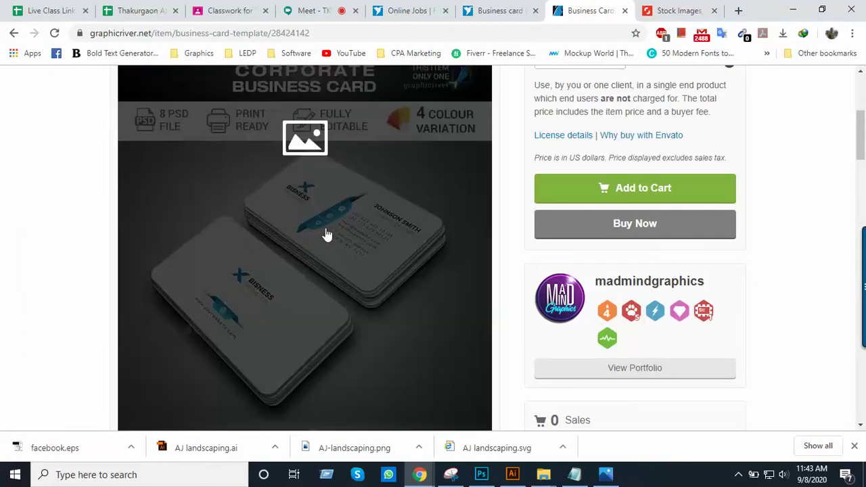
{"action": "left_click", "coordinate": [327, 234]}
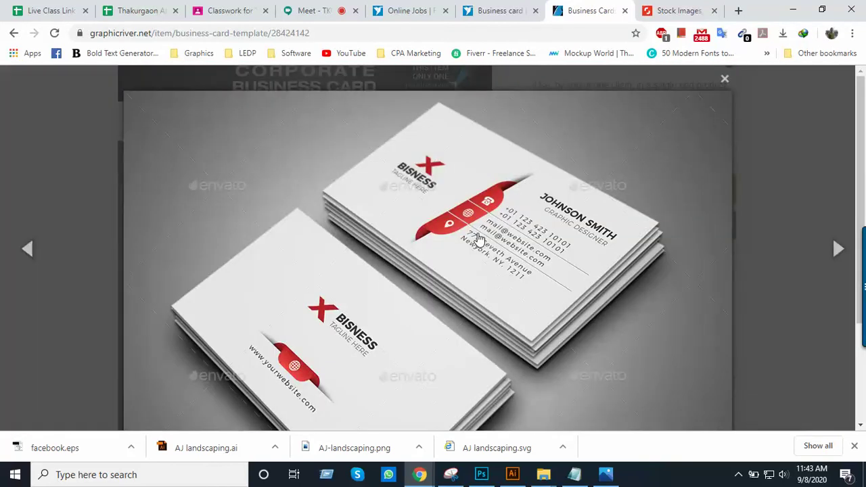
{"action": "scroll", "coordinate": [478, 238], "scroll_direction": "down", "scroll_amount": 2}
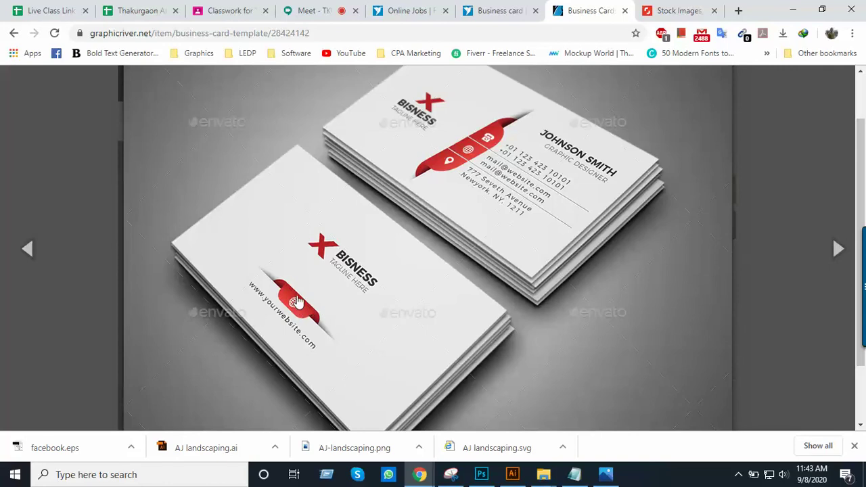
Scroll the enlarged red Bisness card preview, then close it to return to the item page
{"action": "scroll", "coordinate": [317, 299], "scroll_direction": "down", "scroll_amount": 1}
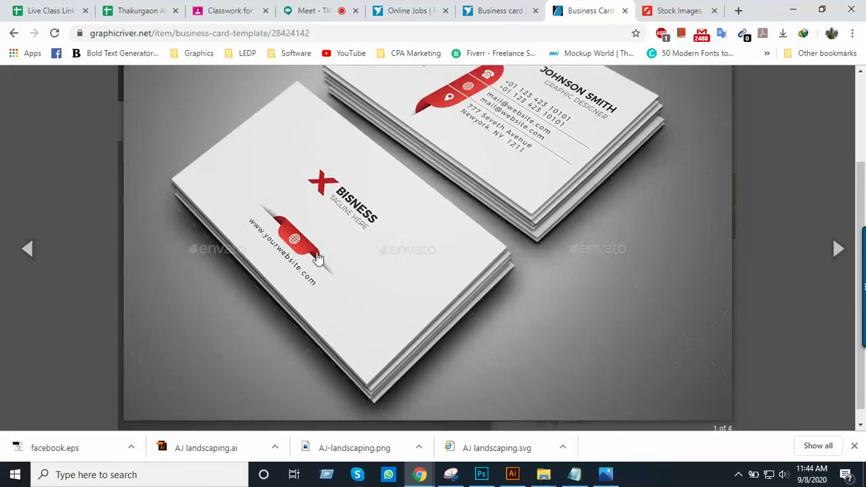
{"action": "scroll", "coordinate": [326, 288], "scroll_direction": "up", "scroll_amount": 2}
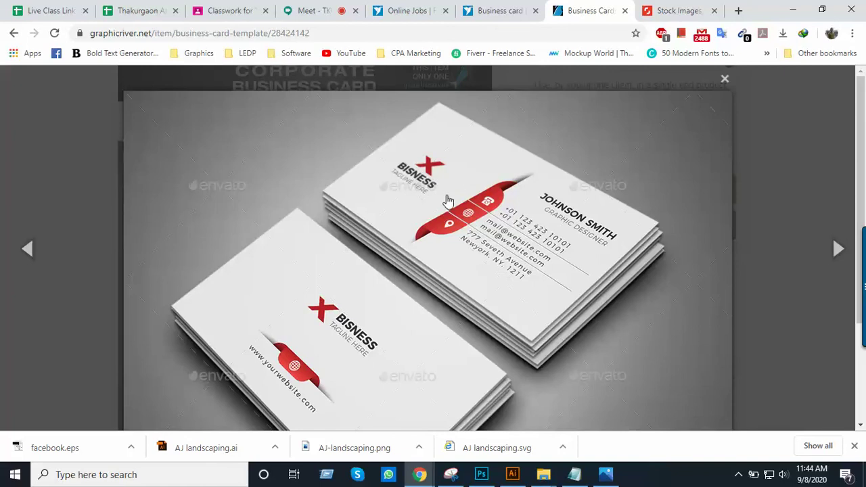
{"action": "left_click", "coordinate": [725, 84]}
{"action": "scroll", "coordinate": [474, 304], "scroll_direction": "down", "scroll_amount": 5}
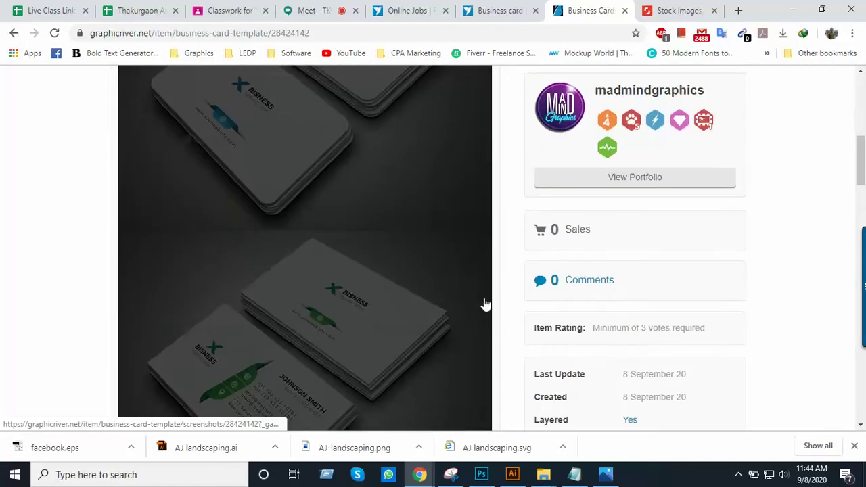
Go back to the business card results and open the $5 red-and-black Business Card template
{"action": "scroll", "coordinate": [460, 299], "scroll_direction": "up", "scroll_amount": 9}
{"action": "left_click", "coordinate": [13, 32]}
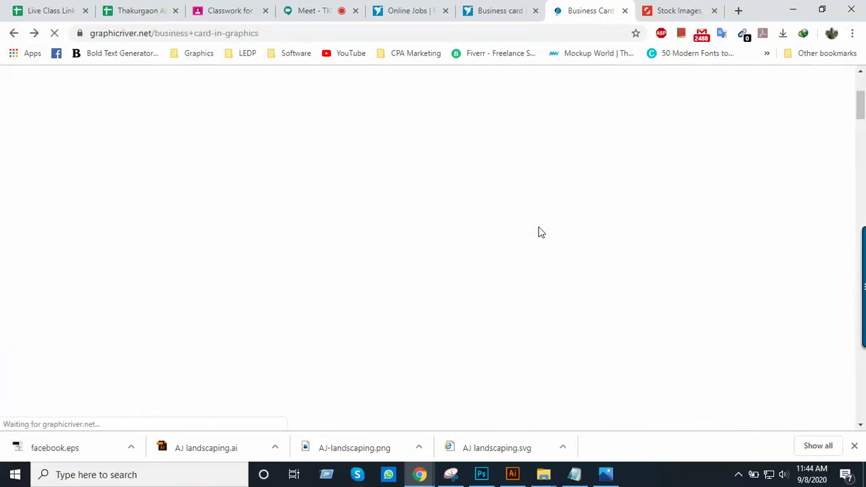
{"action": "scroll", "coordinate": [540, 237], "scroll_direction": "down", "scroll_amount": 8}
{"action": "scroll", "coordinate": [541, 251], "scroll_direction": "down", "scroll_amount": 5}
{"action": "scroll", "coordinate": [579, 311], "scroll_direction": "down", "scroll_amount": 1}
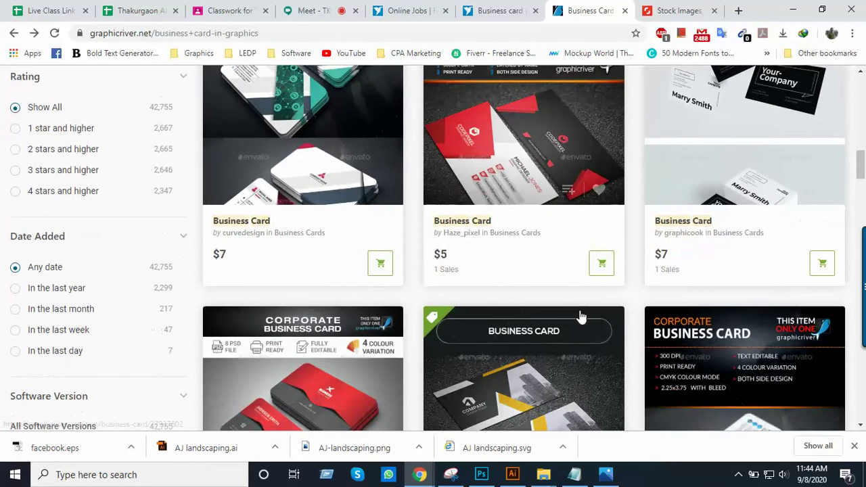
{"action": "left_click", "coordinate": [573, 205]}
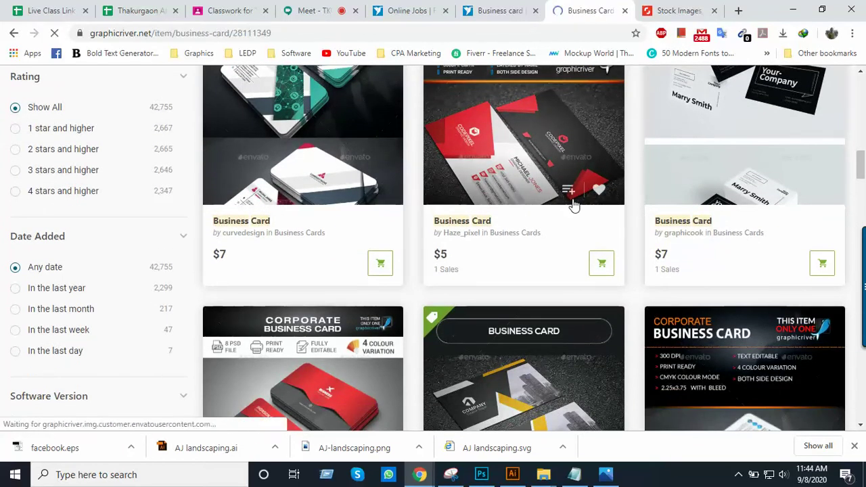
{"action": "scroll", "coordinate": [573, 305], "scroll_direction": "down", "scroll_amount": 5}
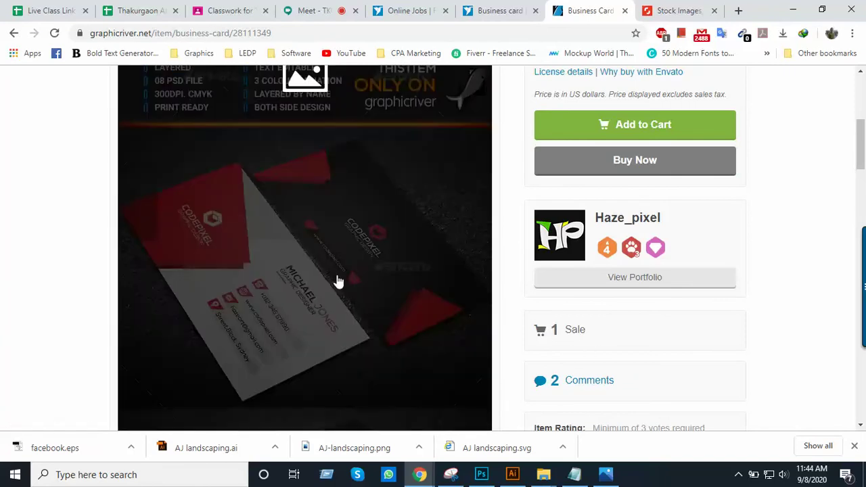
Enlarge the red-and-black CODEPIXEL card preview and study its design
{"action": "left_click", "coordinate": [339, 282]}
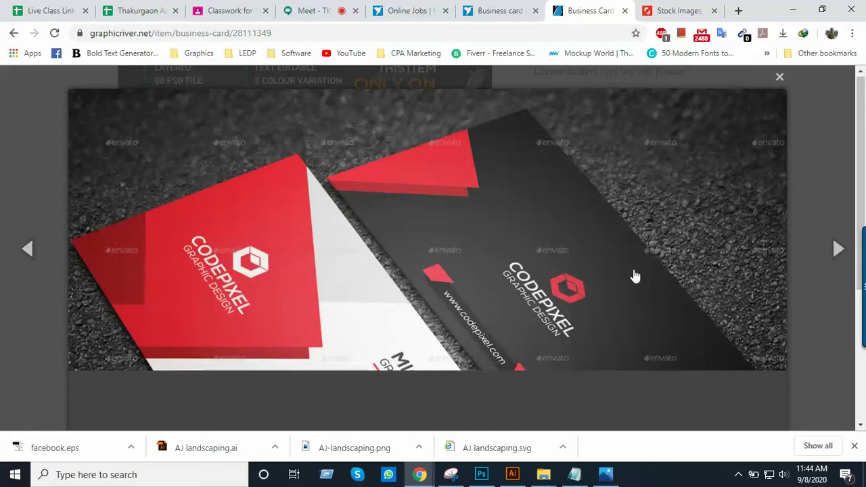
{"action": "scroll", "coordinate": [635, 276], "scroll_direction": "down", "scroll_amount": 2}
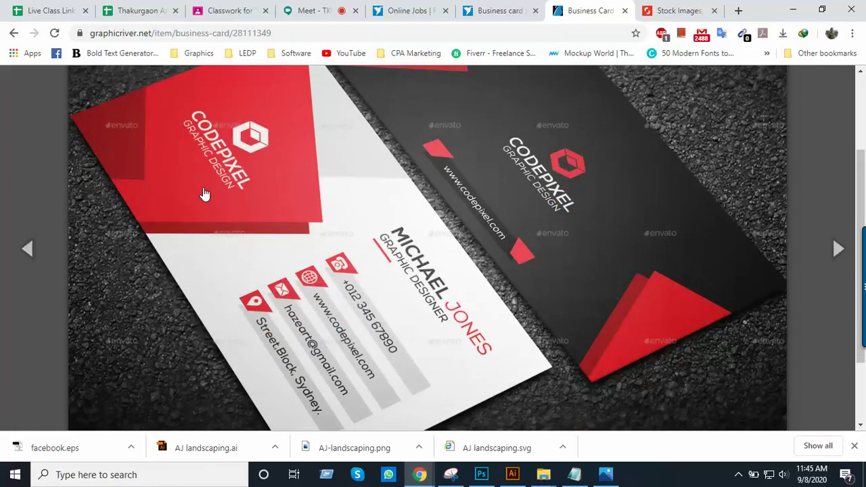
{"action": "scroll", "coordinate": [204, 194], "scroll_direction": "up", "scroll_amount": 1}
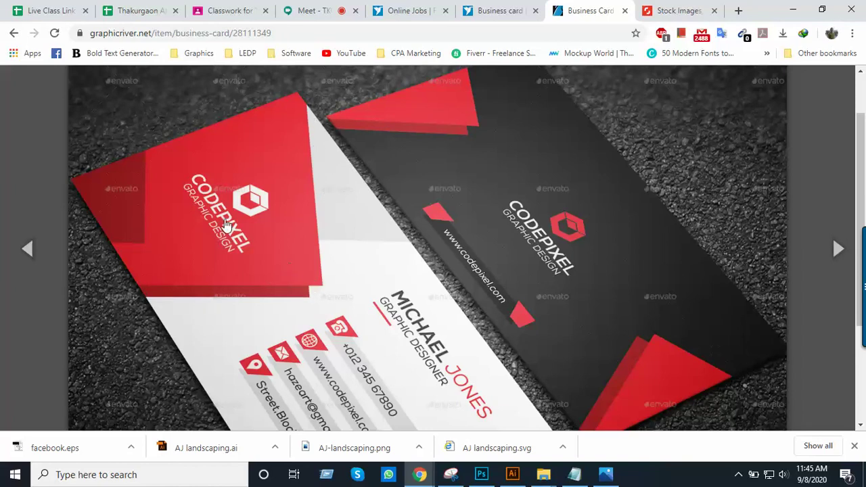
{"action": "scroll", "coordinate": [321, 237], "scroll_direction": "down", "scroll_amount": 2}
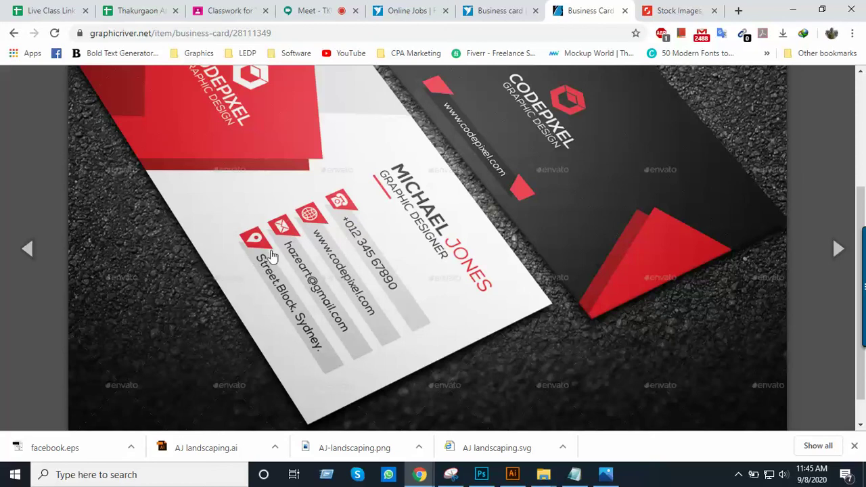
{"action": "scroll", "coordinate": [371, 264], "scroll_direction": "up", "scroll_amount": 2}
{"action": "scroll", "coordinate": [372, 264], "scroll_direction": "down", "scroll_amount": 2}
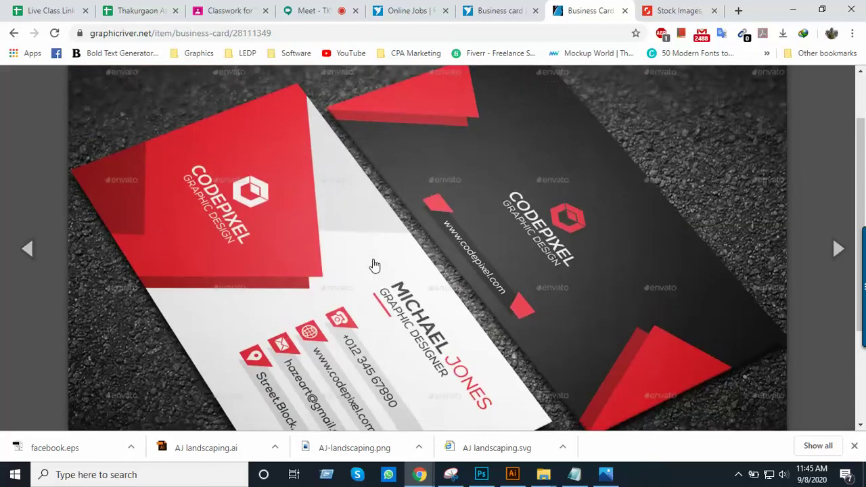
{"action": "scroll", "coordinate": [320, 268], "scroll_direction": "up", "scroll_amount": 3}
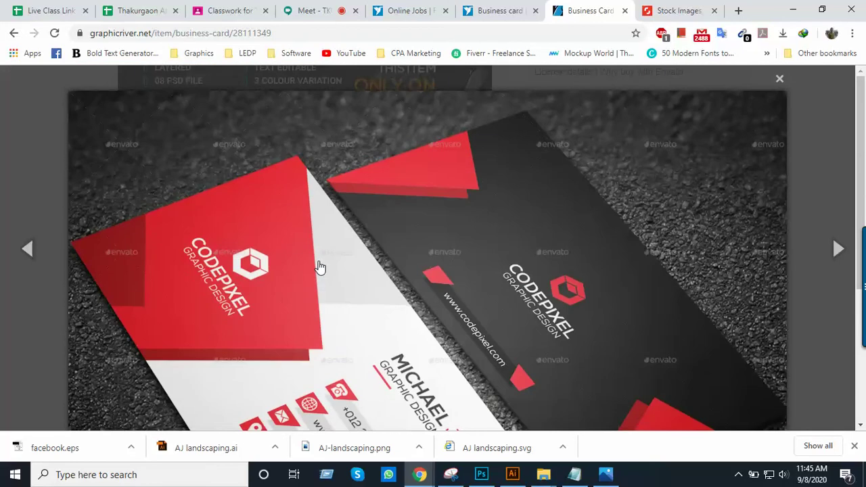
{"action": "scroll", "coordinate": [320, 267], "scroll_direction": "down", "scroll_amount": 2}
{"action": "scroll", "coordinate": [320, 268], "scroll_direction": "up", "scroll_amount": 2}
{"action": "scroll", "coordinate": [320, 267], "scroll_direction": "down", "scroll_amount": 3}
{"action": "scroll", "coordinate": [541, 310], "scroll_direction": "up", "scroll_amount": 3}
Close the enlarged preview and start a new blank browser tab
{"action": "left_click", "coordinate": [781, 81]}
{"action": "scroll", "coordinate": [418, 284], "scroll_direction": "down", "scroll_amount": 3}
{"action": "scroll", "coordinate": [418, 284], "scroll_direction": "up", "scroll_amount": 6}
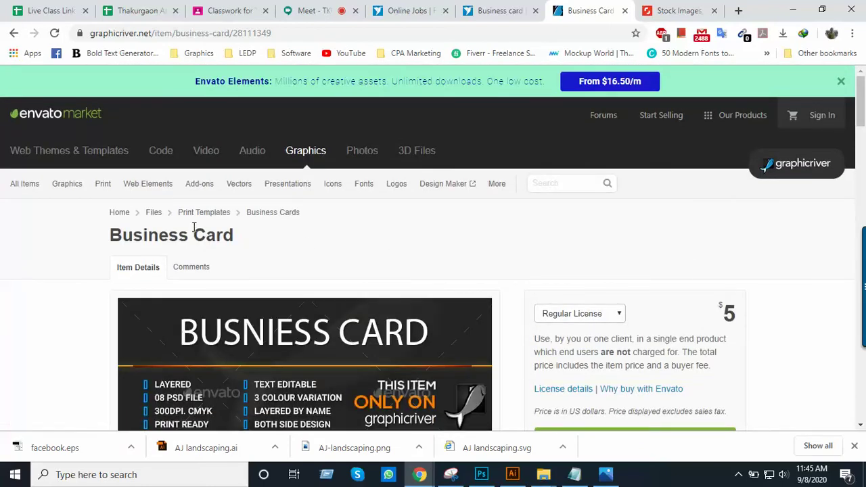
{"action": "left_click", "coordinate": [738, 11]}
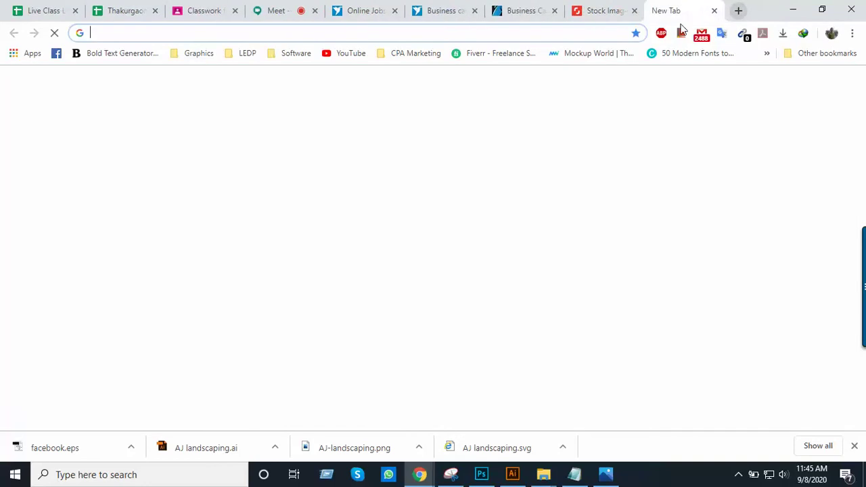
Load google.com, search 'business card', and browse the image results
{"action": "type", "text": "goo"}
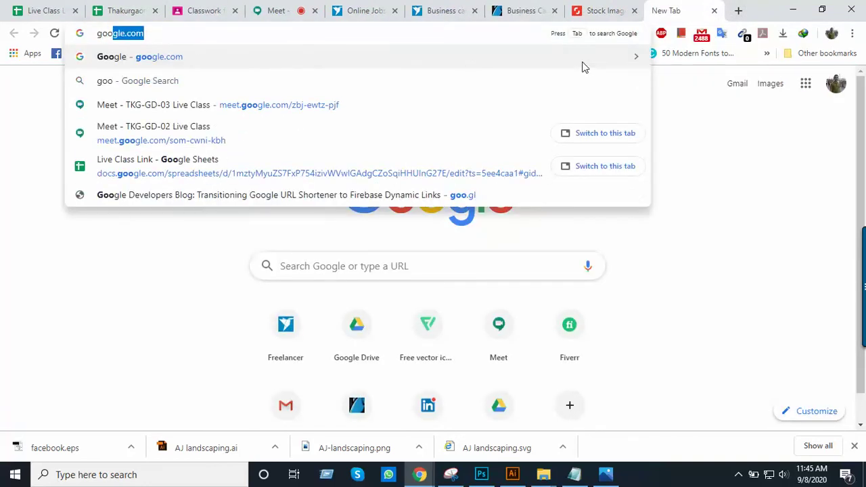
{"action": "key", "text": "Return"}
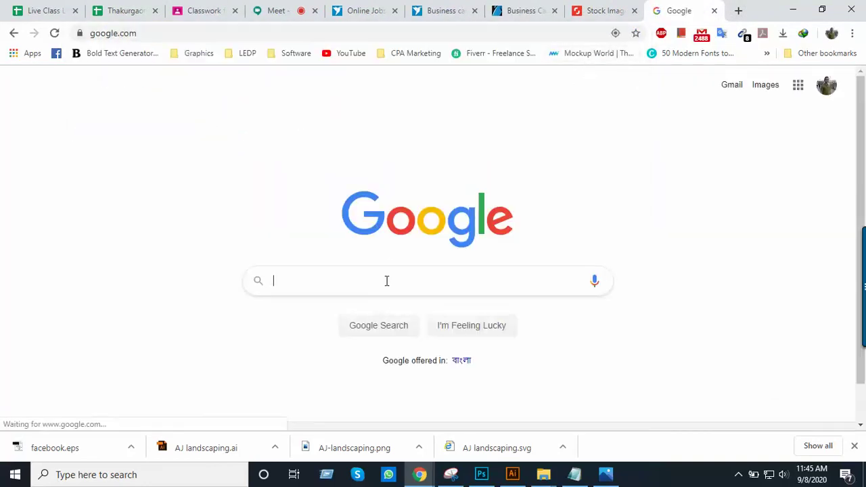
{"action": "type", "text": "business card"}
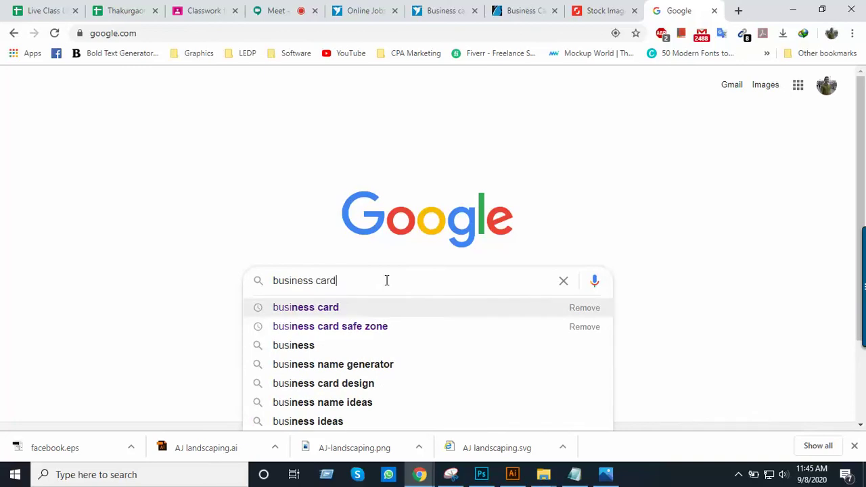
{"action": "key", "text": "Return"}
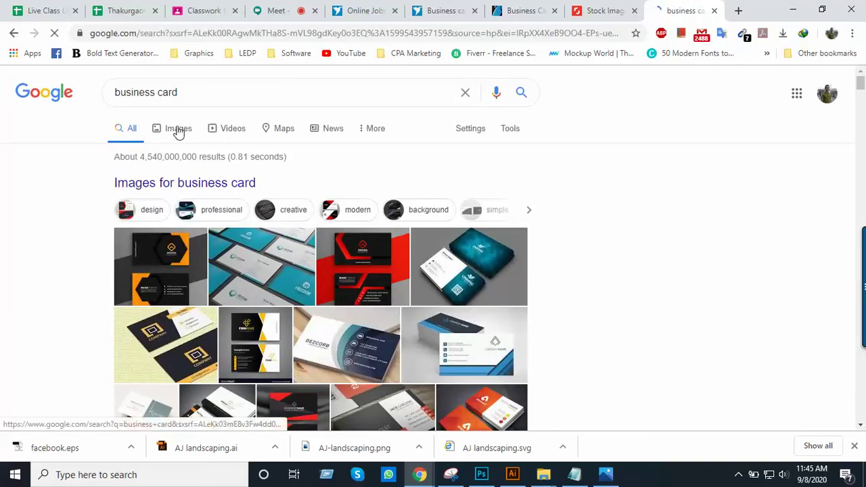
{"action": "scroll", "coordinate": [491, 264], "scroll_direction": "down", "scroll_amount": 6}
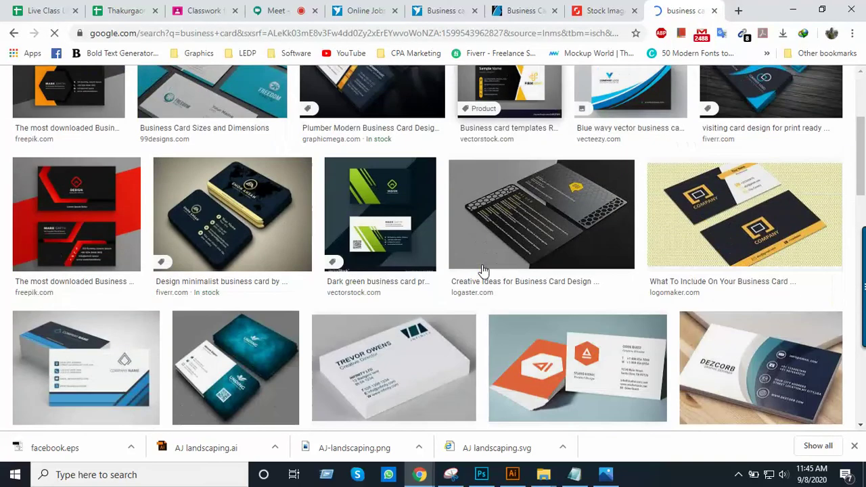
{"action": "scroll", "coordinate": [481, 274], "scroll_direction": "down", "scroll_amount": 3}
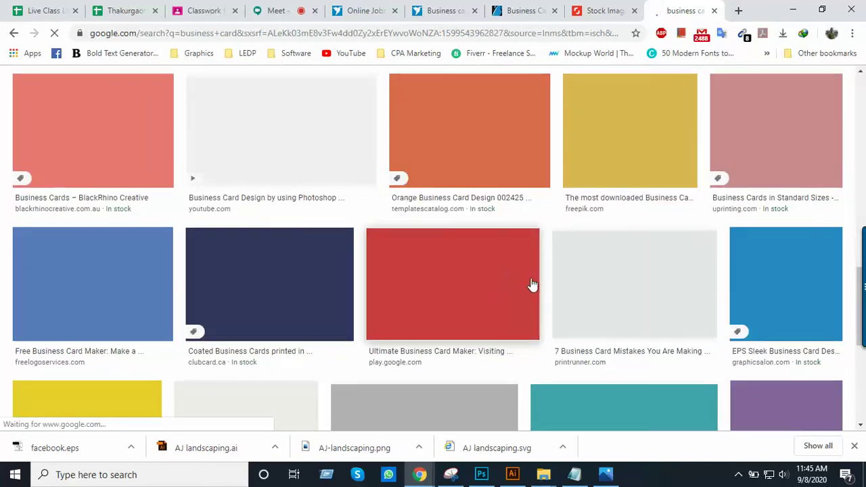
{"action": "scroll", "coordinate": [508, 296], "scroll_direction": "up", "scroll_amount": 3}
{"action": "scroll", "coordinate": [527, 318], "scroll_direction": "down", "scroll_amount": 2}
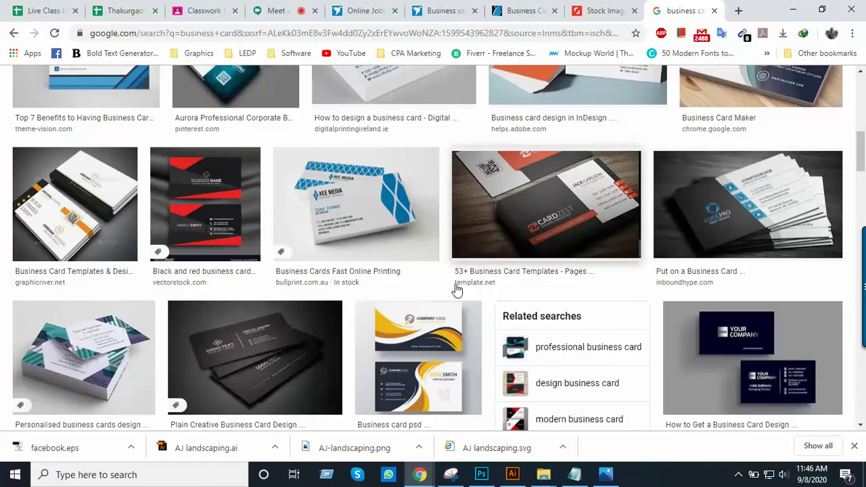
{"action": "scroll", "coordinate": [512, 294], "scroll_direction": "down", "scroll_amount": 5}
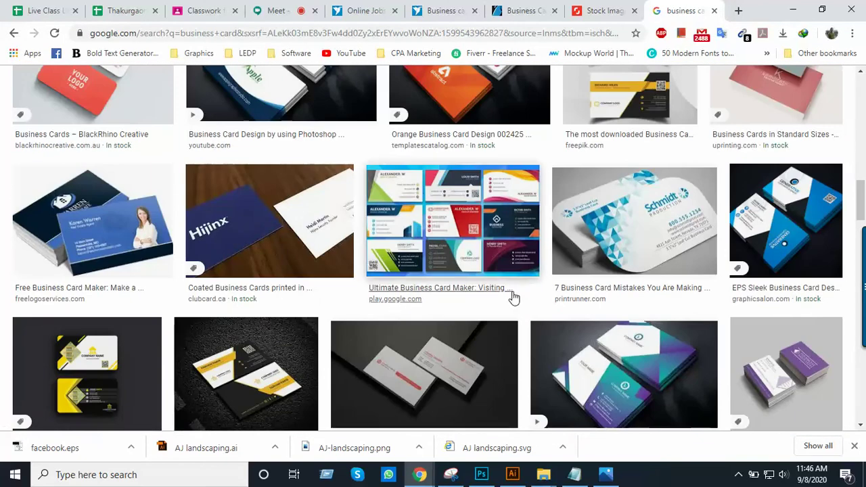
{"action": "scroll", "coordinate": [512, 296], "scroll_direction": "up", "scroll_amount": 8}
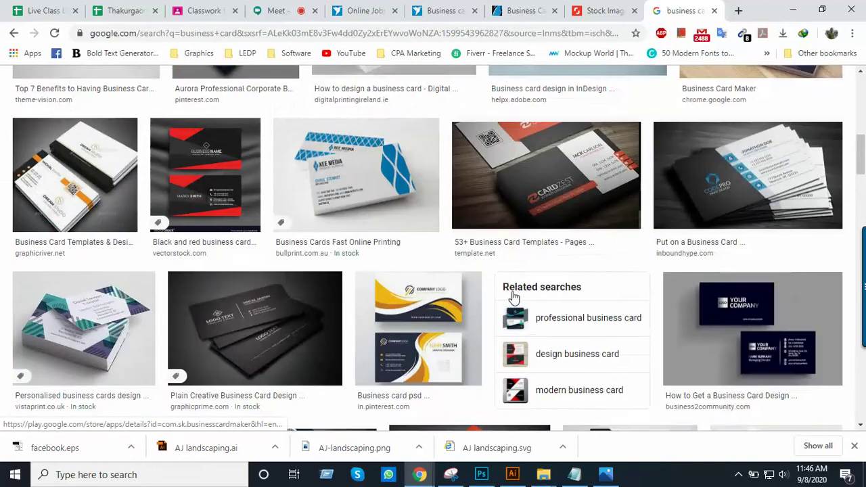
{"action": "scroll", "coordinate": [512, 295], "scroll_direction": "up", "scroll_amount": 4}
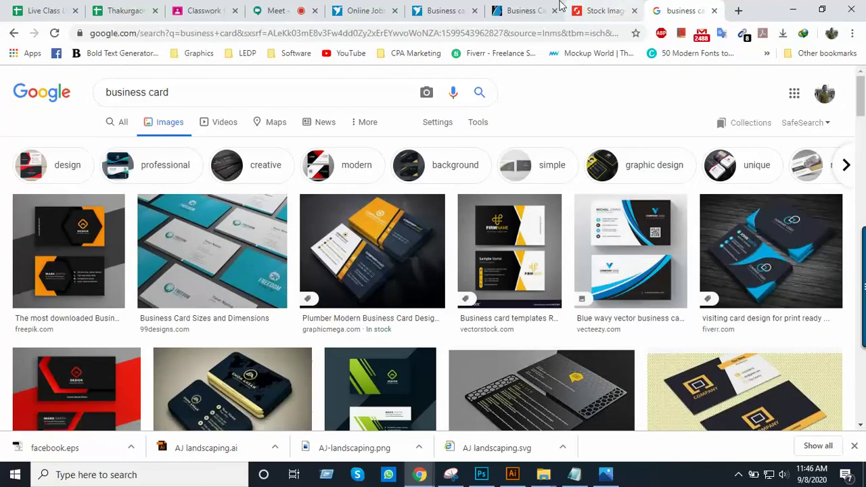
Review the GraphicRiver Business Card item's colour variations, then go back to the card listings
{"action": "left_click", "coordinate": [527, 11]}
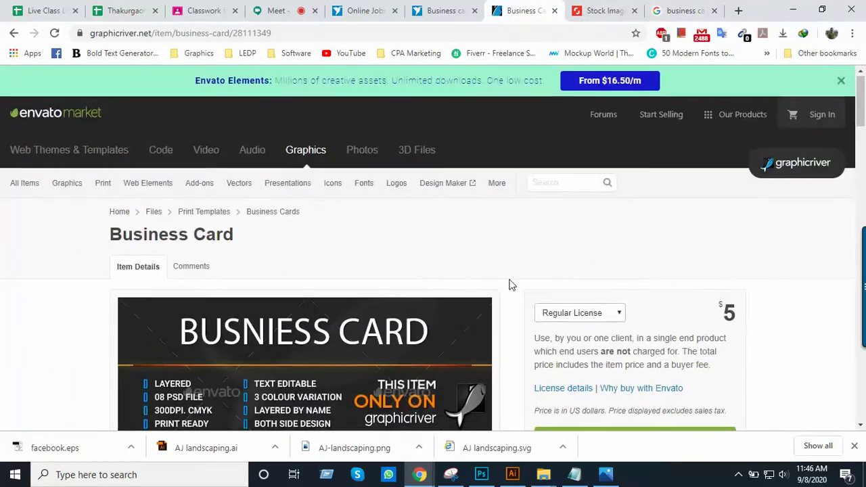
{"action": "scroll", "coordinate": [510, 285], "scroll_direction": "down", "scroll_amount": 2}
{"action": "scroll", "coordinate": [512, 285], "scroll_direction": "down", "scroll_amount": 7}
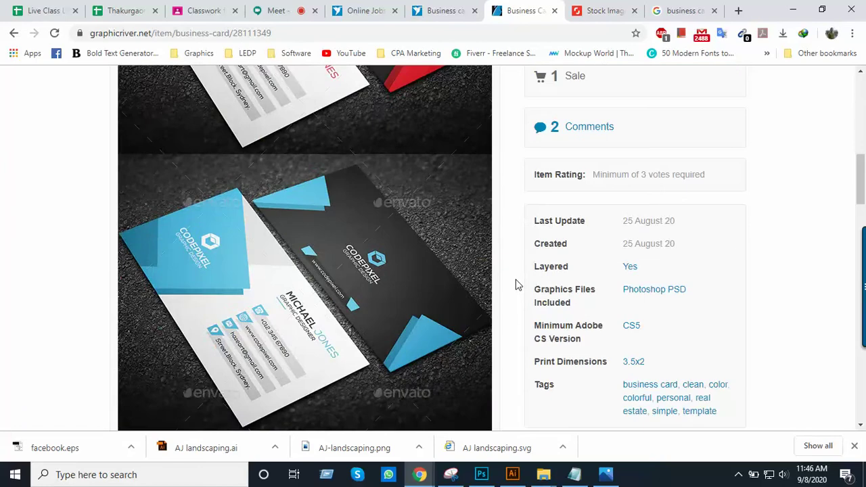
{"action": "scroll", "coordinate": [514, 285], "scroll_direction": "down", "scroll_amount": 6}
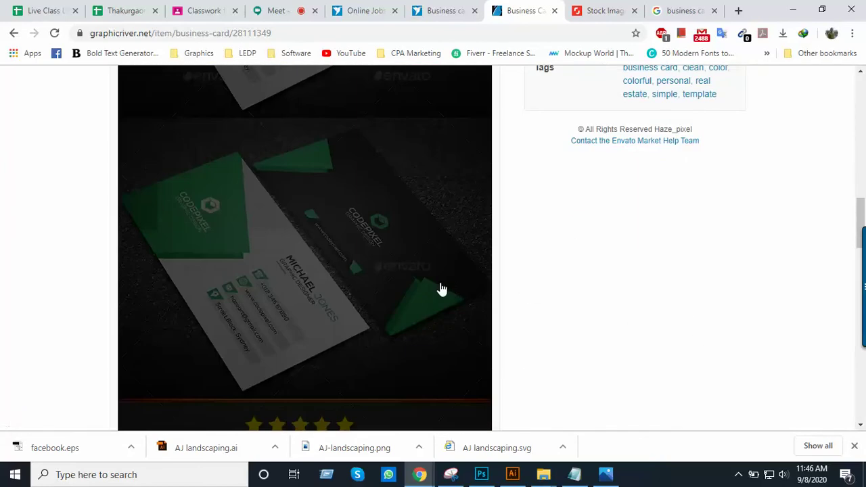
{"action": "scroll", "coordinate": [433, 292], "scroll_direction": "up", "scroll_amount": 12}
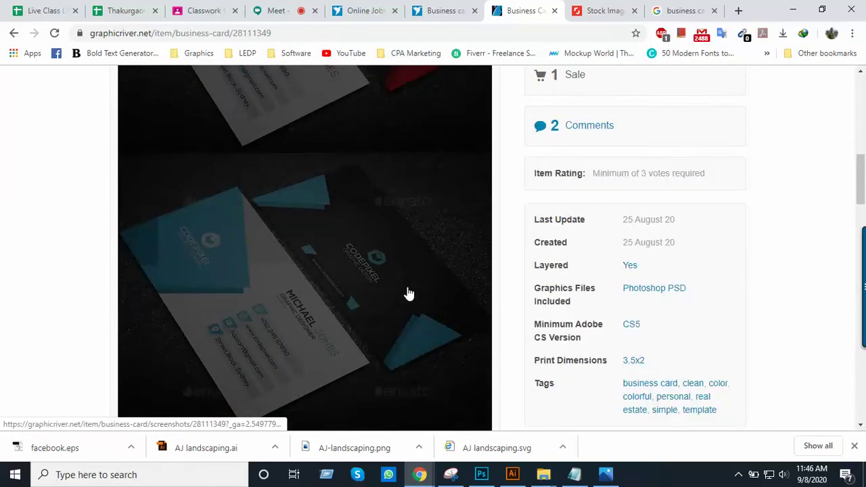
{"action": "scroll", "coordinate": [410, 291], "scroll_direction": "up", "scroll_amount": 4}
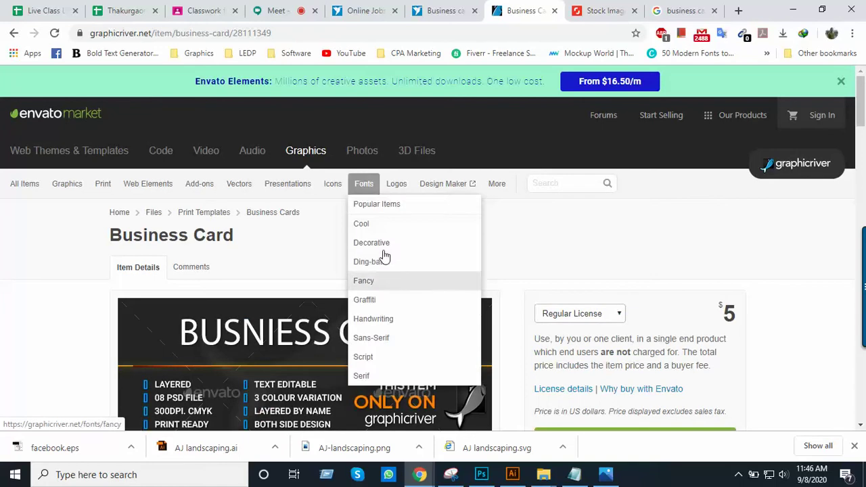
{"action": "left_click", "coordinate": [13, 33]}
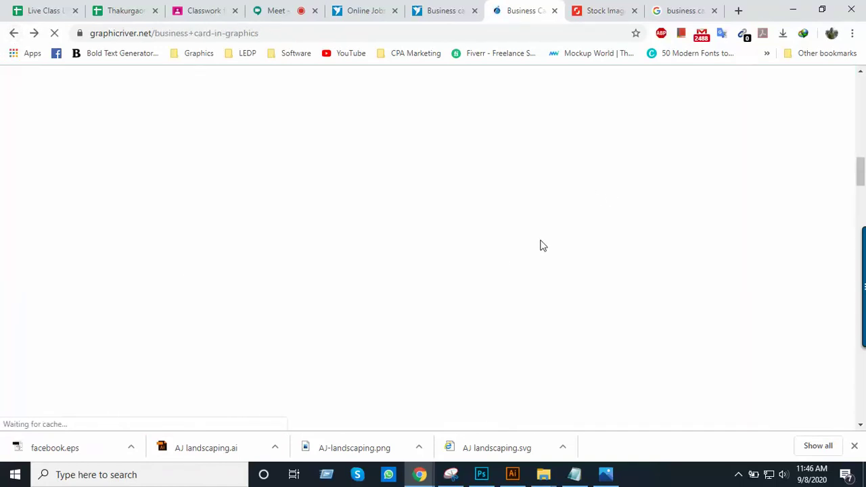
Search Shutterstock for 'business card' and scroll through the image results
{"action": "left_click", "coordinate": [605, 11]}
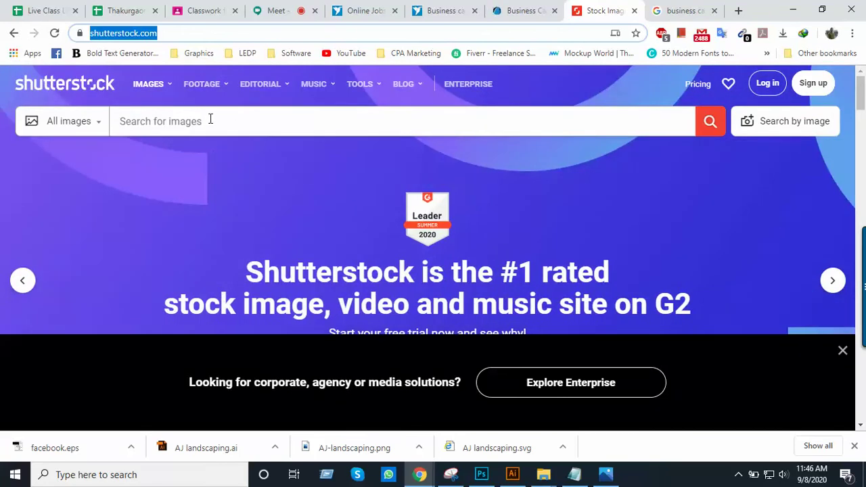
{"action": "left_click", "coordinate": [210, 120]}
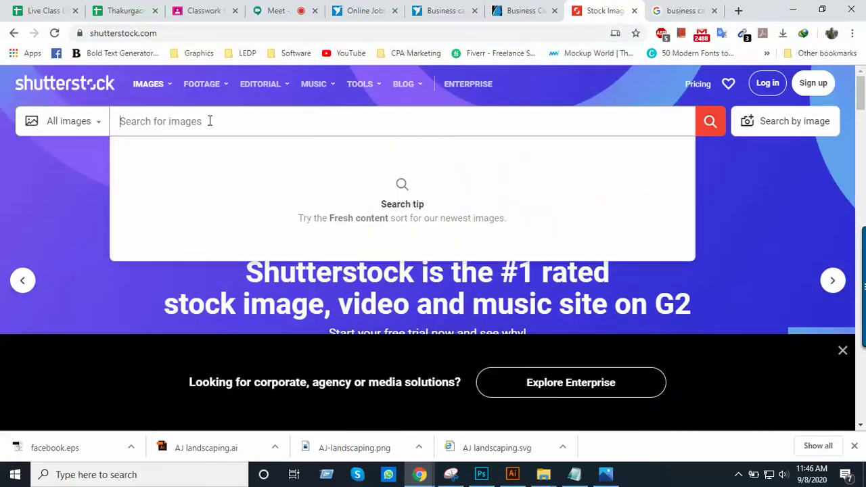
{"action": "type", "text": "busi"}
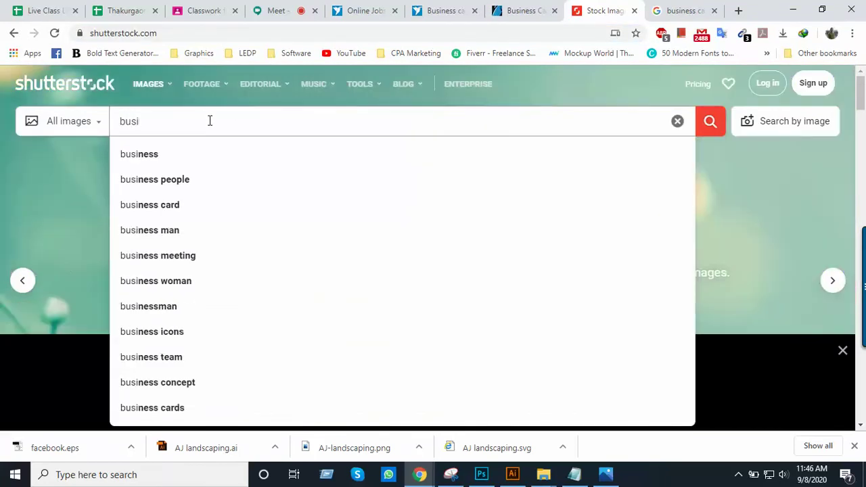
{"action": "type", "text": "ness card"}
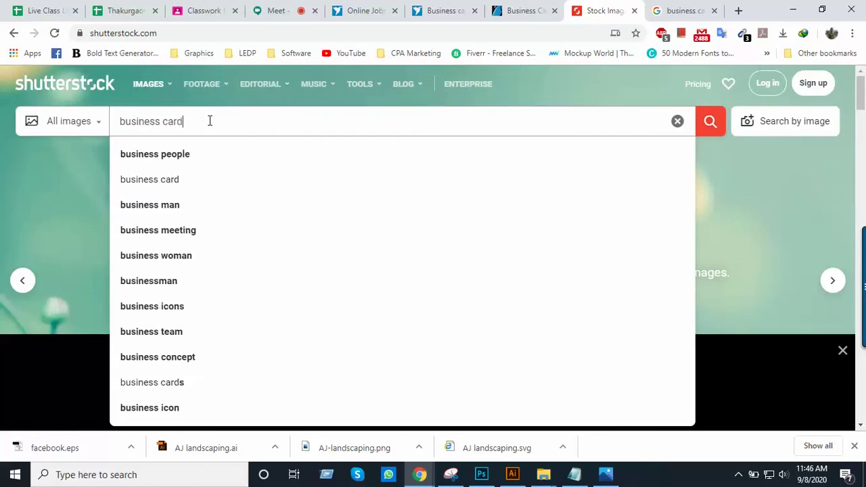
{"action": "key", "text": "Return"}
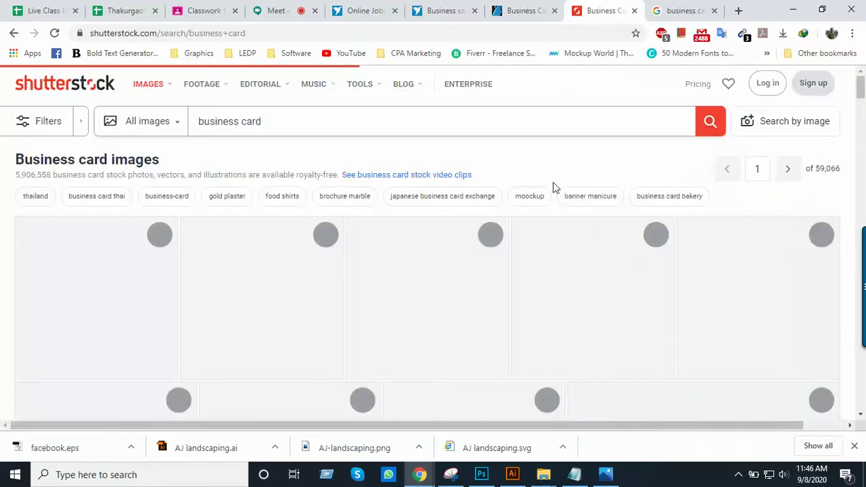
{"action": "scroll", "coordinate": [382, 273], "scroll_direction": "down", "scroll_amount": 1}
{"action": "scroll", "coordinate": [382, 272], "scroll_direction": "down", "scroll_amount": 4}
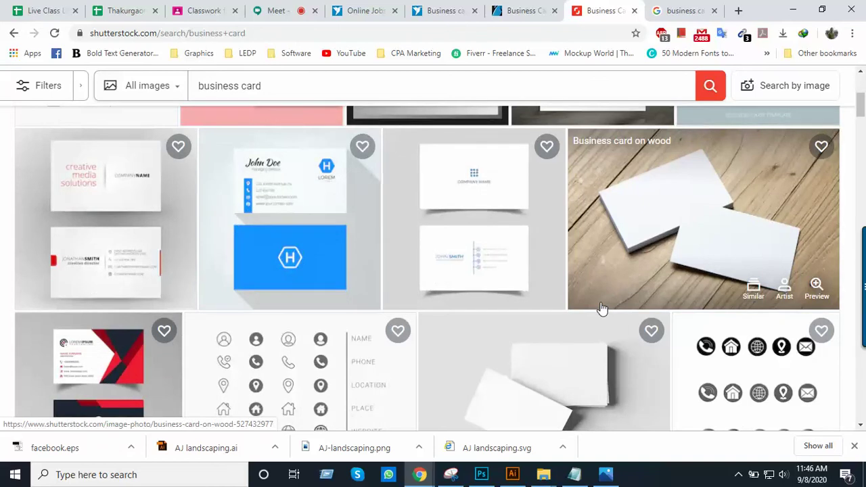
{"action": "scroll", "coordinate": [460, 229], "scroll_direction": "down", "scroll_amount": 3}
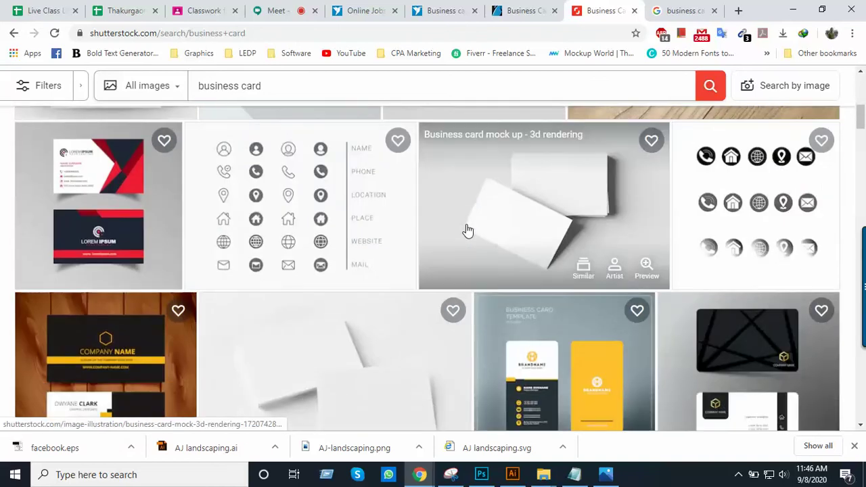
{"action": "scroll", "coordinate": [467, 230], "scroll_direction": "down", "scroll_amount": 6}
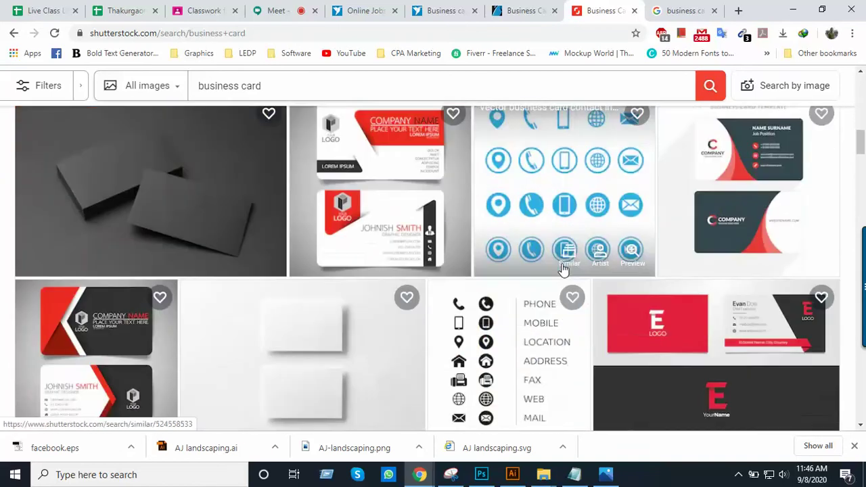
{"action": "scroll", "coordinate": [563, 269], "scroll_direction": "down", "scroll_amount": 10}
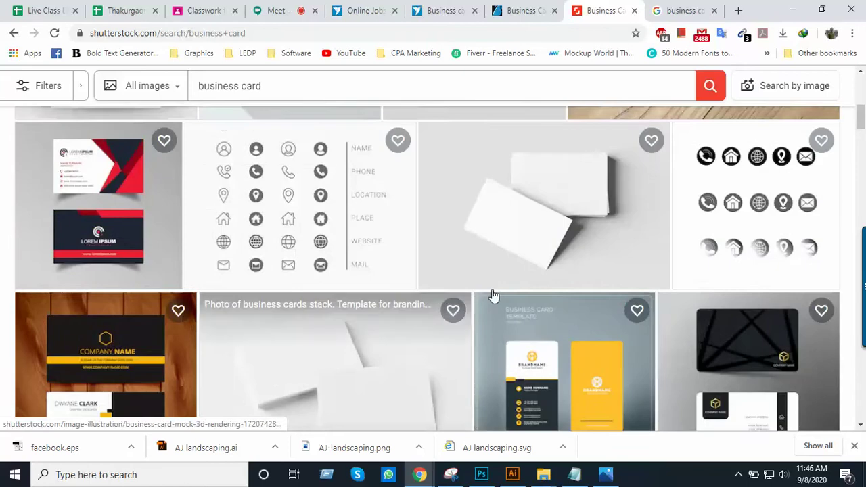
{"action": "scroll", "coordinate": [474, 301], "scroll_direction": "up", "scroll_amount": 15}
{"action": "scroll", "coordinate": [469, 305], "scroll_direction": "down", "scroll_amount": 8}
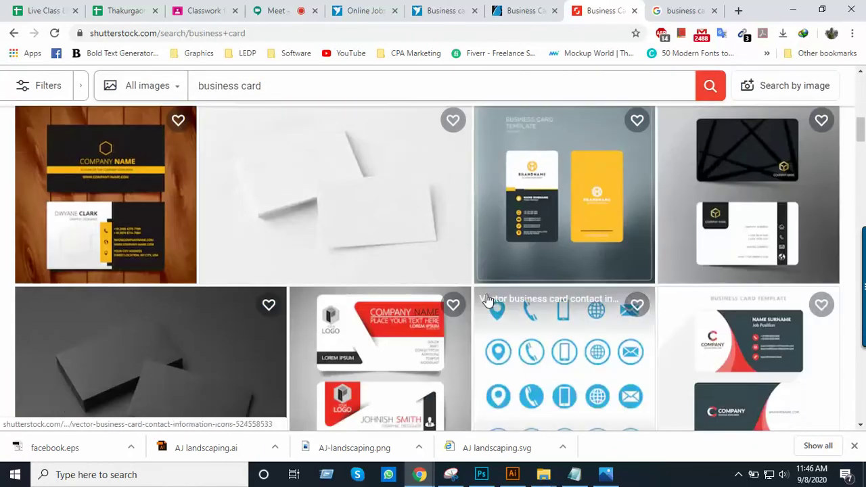
{"action": "scroll", "coordinate": [493, 299], "scroll_direction": "down", "scroll_amount": 10}
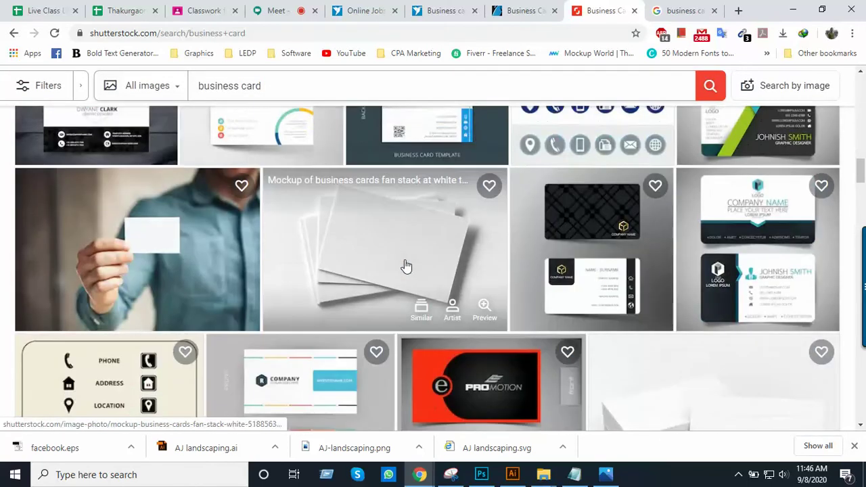
{"action": "scroll", "coordinate": [406, 266], "scroll_direction": "down", "scroll_amount": 7}
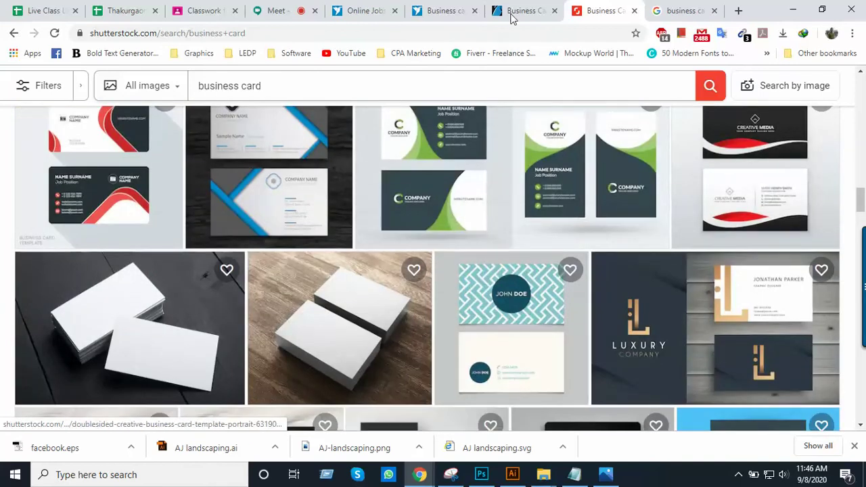
Compare the Shutterstock card designs against the GraphicRiver business card listings
{"action": "left_click", "coordinate": [524, 11]}
{"action": "scroll", "coordinate": [317, 251], "scroll_direction": "up", "scroll_amount": 6}
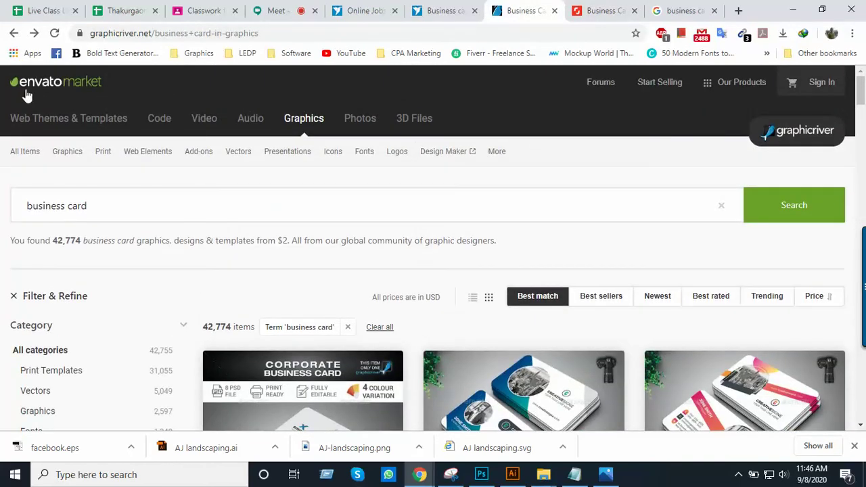
{"action": "scroll", "coordinate": [464, 304], "scroll_direction": "down", "scroll_amount": 5}
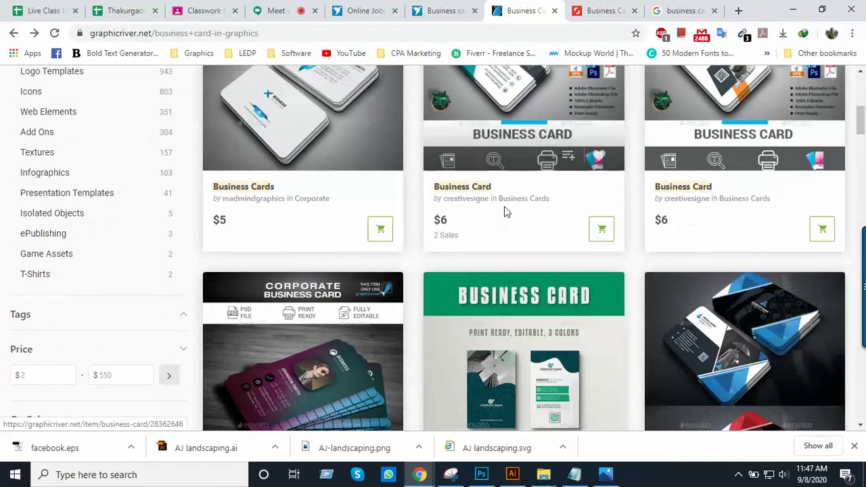
{"action": "left_click", "coordinate": [589, 7]}
{"action": "scroll", "coordinate": [460, 284], "scroll_direction": "down", "scroll_amount": 6}
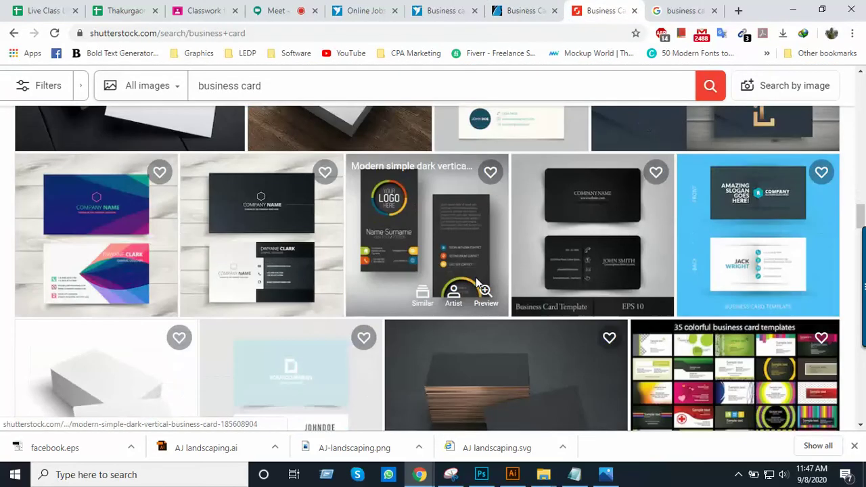
{"action": "scroll", "coordinate": [495, 284], "scroll_direction": "down", "scroll_amount": 6}
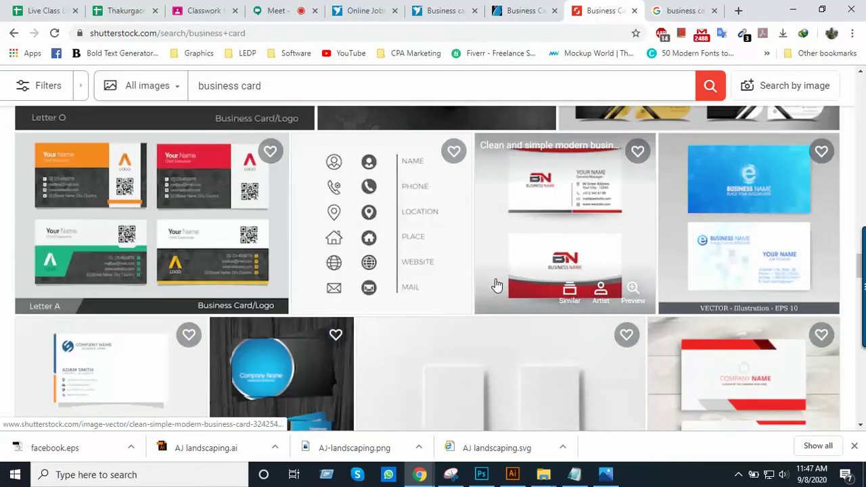
{"action": "scroll", "coordinate": [237, 278], "scroll_direction": "down", "scroll_amount": 2}
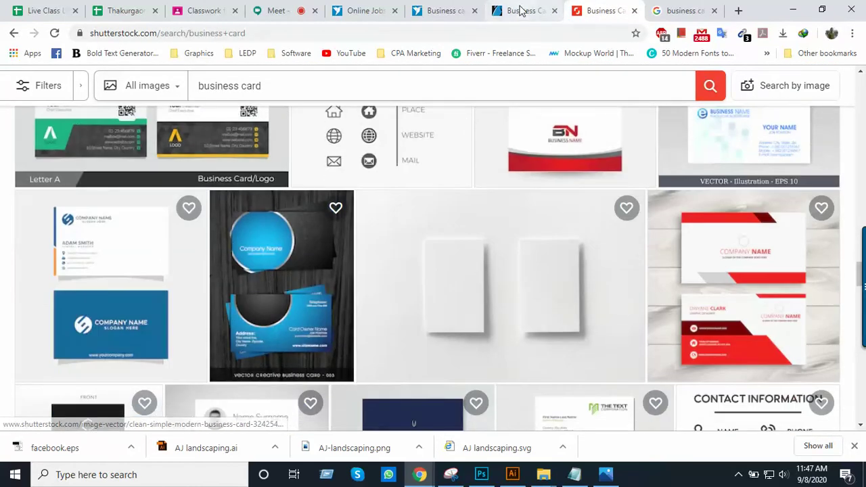
{"action": "left_click", "coordinate": [521, 12]}
{"action": "scroll", "coordinate": [406, 237], "scroll_direction": "up", "scroll_amount": 4}
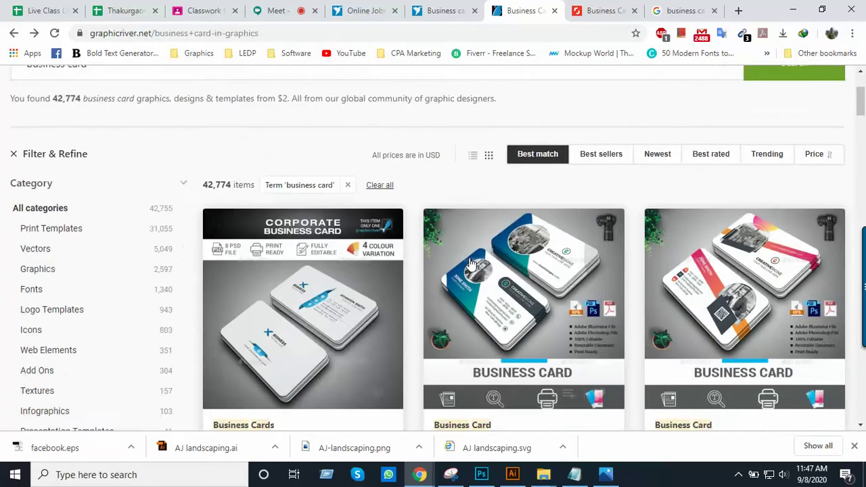
{"action": "scroll", "coordinate": [577, 185], "scroll_direction": "down", "scroll_amount": 2}
{"action": "scroll", "coordinate": [434, 345], "scroll_direction": "down", "scroll_amount": 10}
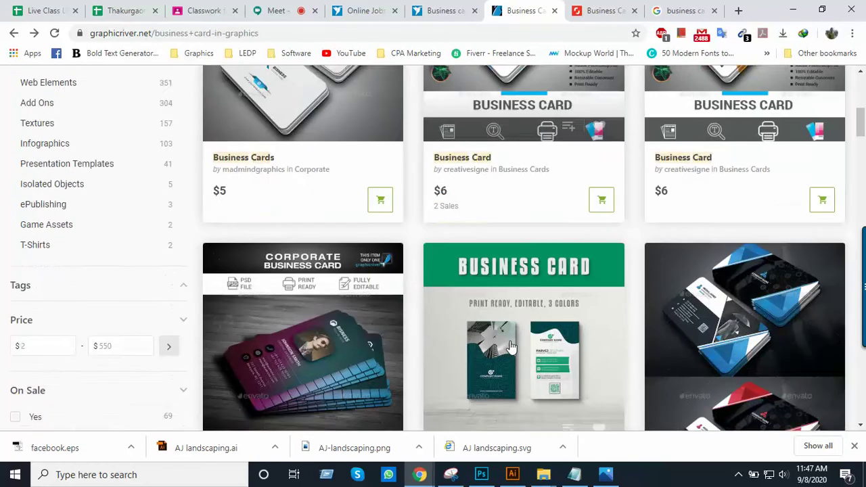
{"action": "scroll", "coordinate": [542, 271], "scroll_direction": "down", "scroll_amount": 15}
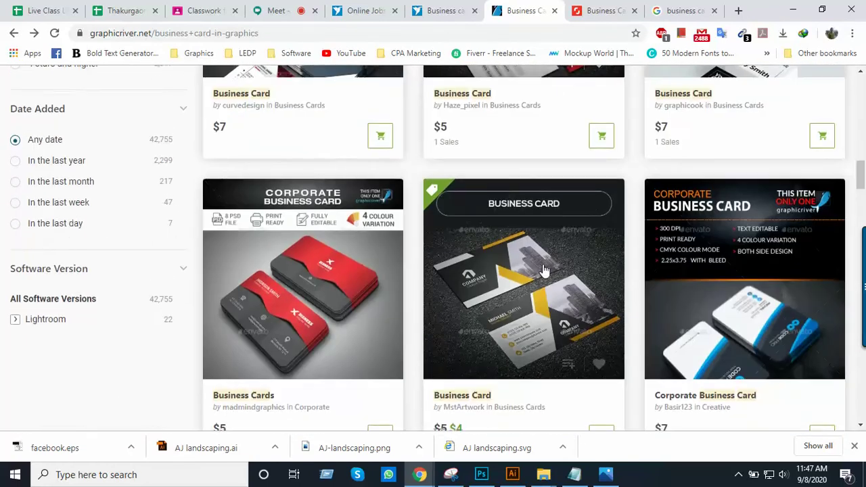
{"action": "scroll", "coordinate": [545, 269], "scroll_direction": "down", "scroll_amount": 20}
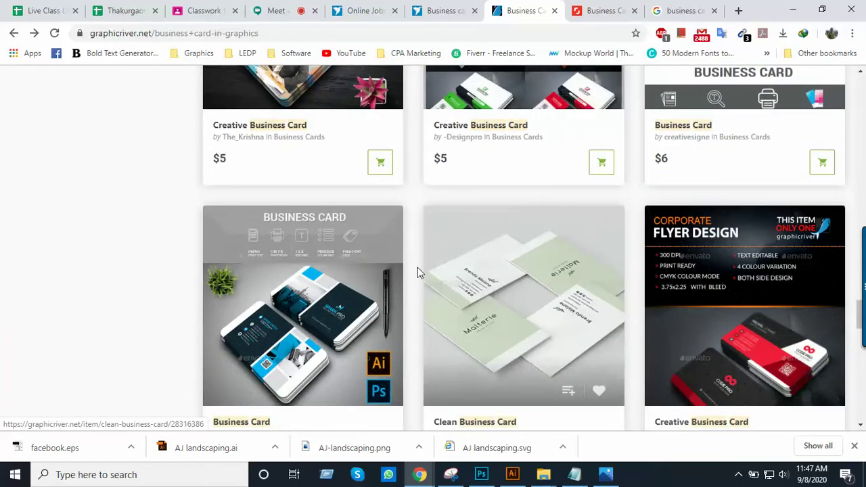
Scroll the rest of the Shutterstock results and move to page 2 of 59,066
{"action": "left_click", "coordinate": [609, 11]}
{"action": "scroll", "coordinate": [608, 245], "scroll_direction": "down", "scroll_amount": 10}
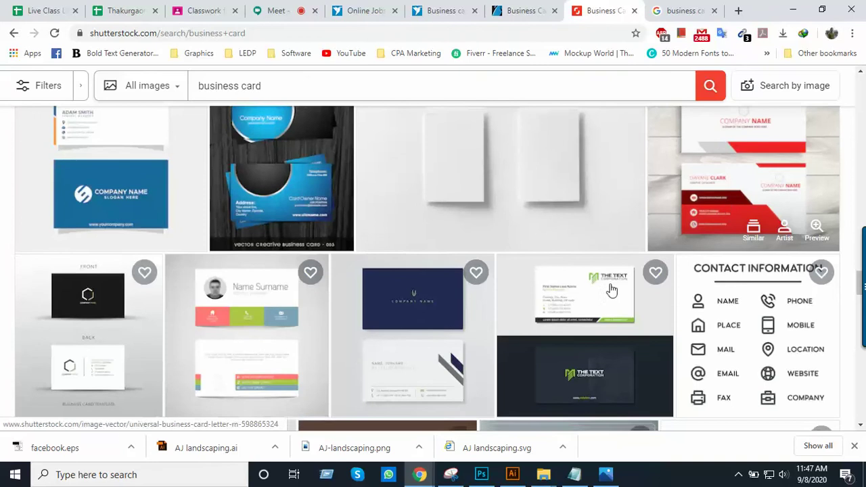
{"action": "scroll", "coordinate": [471, 261], "scroll_direction": "down", "scroll_amount": 10}
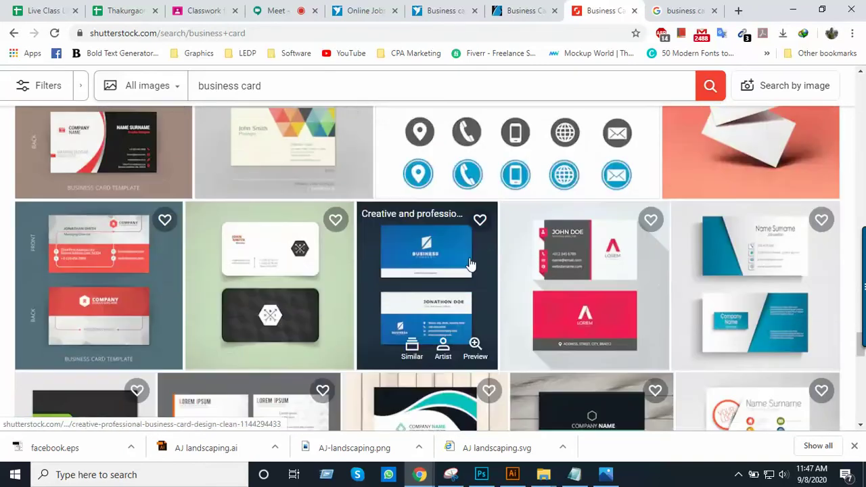
{"action": "scroll", "coordinate": [470, 264], "scroll_direction": "down", "scroll_amount": 7}
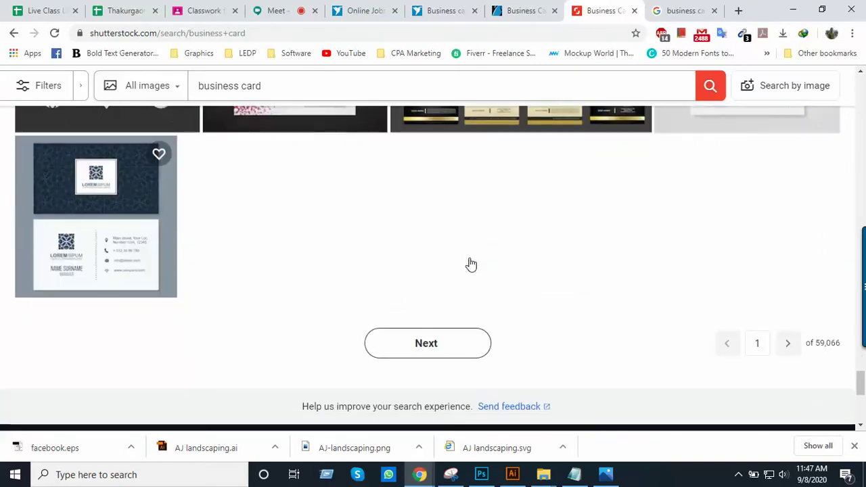
{"action": "left_click", "coordinate": [489, 225]}
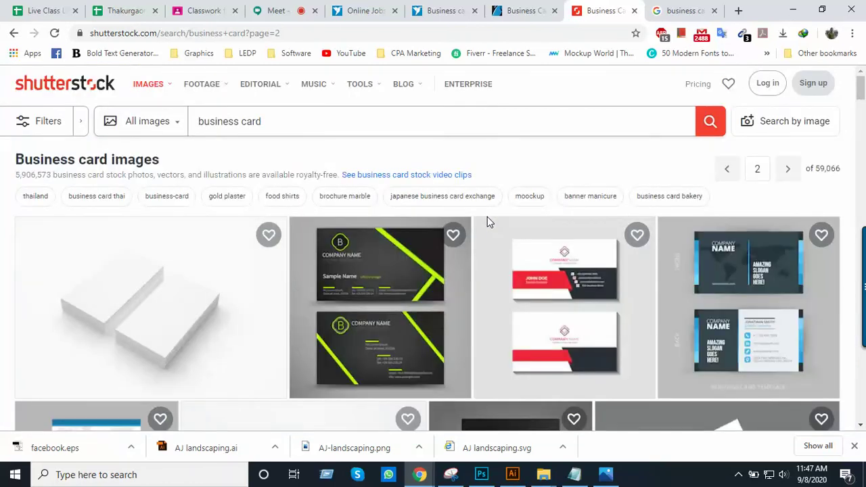
{"action": "scroll", "coordinate": [514, 244], "scroll_direction": "down", "scroll_amount": 1}
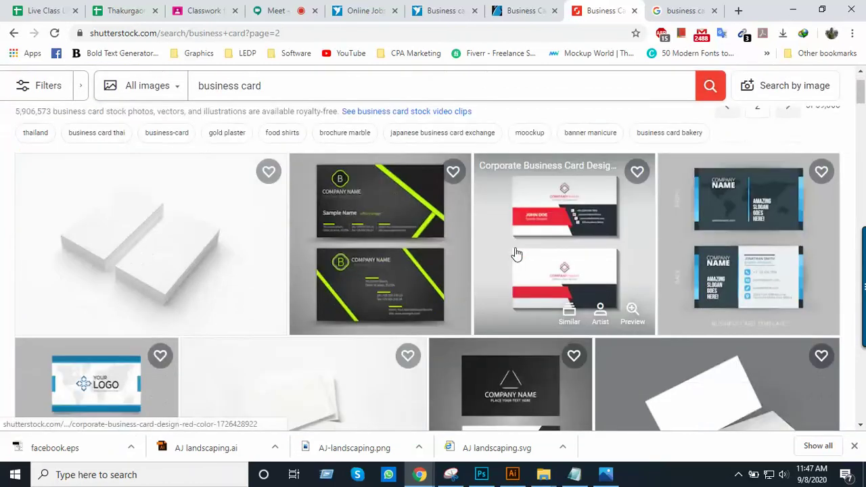
{"action": "scroll", "coordinate": [592, 256], "scroll_direction": "down", "scroll_amount": 3}
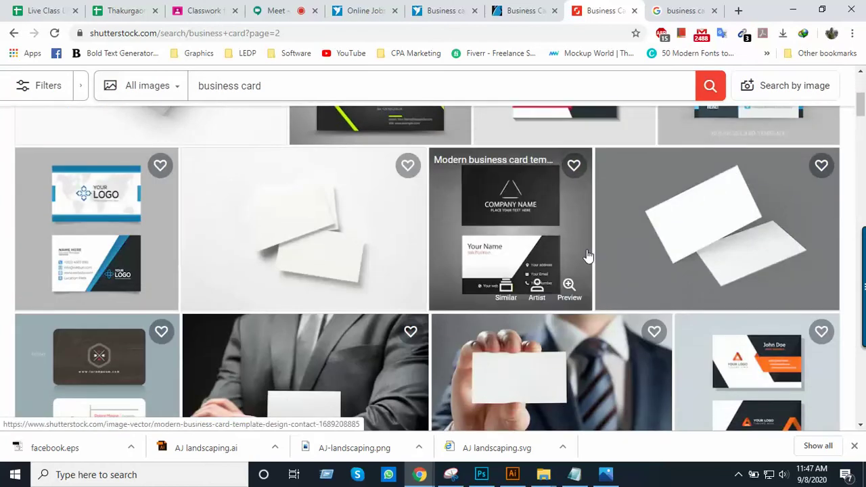
{"action": "scroll", "coordinate": [590, 256], "scroll_direction": "down", "scroll_amount": 2}
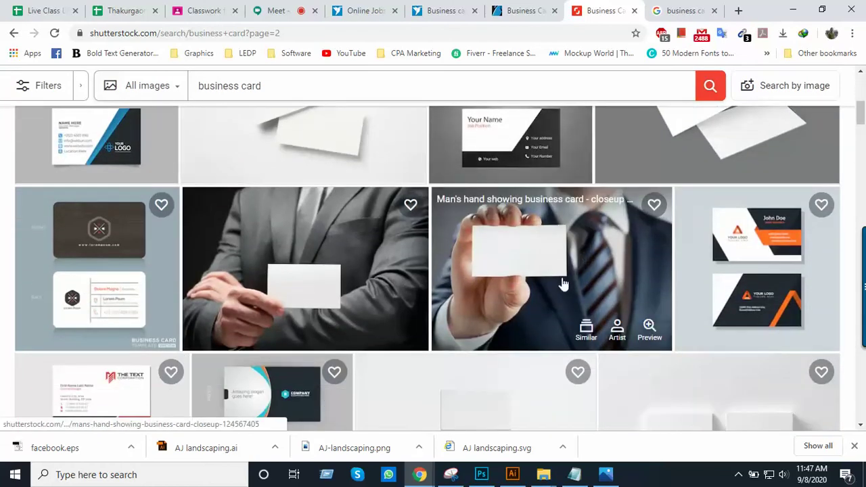
{"action": "scroll", "coordinate": [562, 281], "scroll_direction": "up", "scroll_amount": 3}
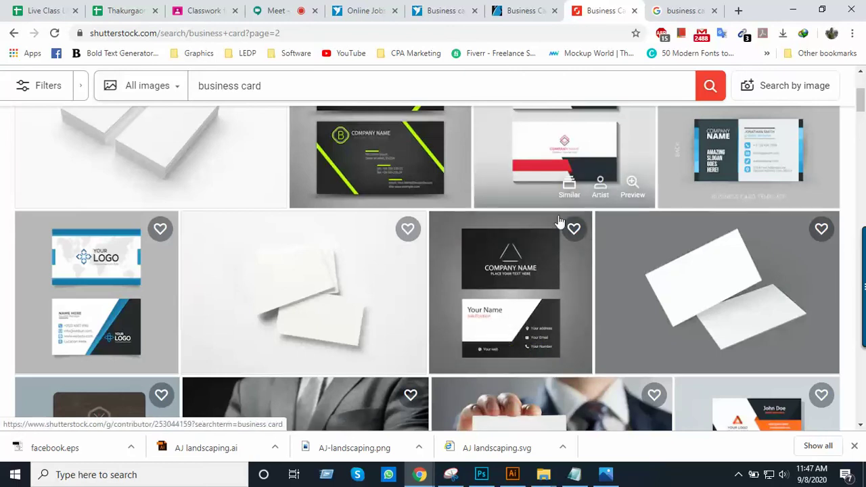
{"action": "scroll", "coordinate": [650, 203], "scroll_direction": "down", "scroll_amount": 1}
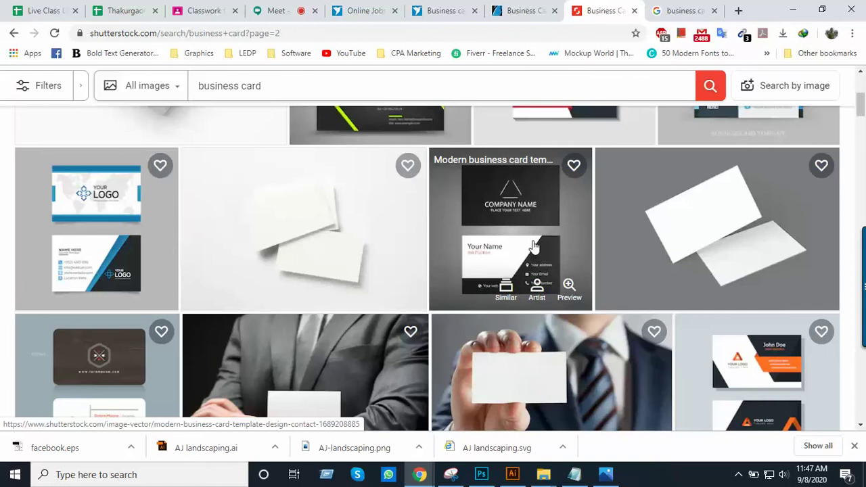
{"action": "scroll", "coordinate": [535, 248], "scroll_direction": "down", "scroll_amount": 1}
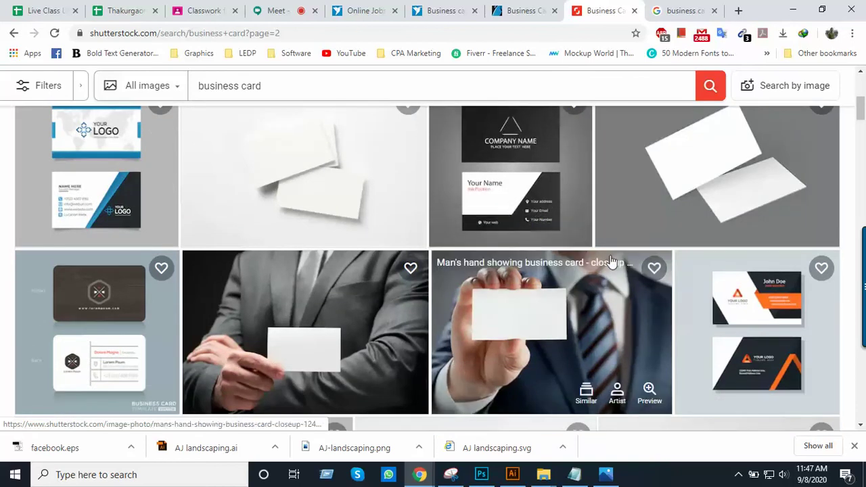
{"action": "scroll", "coordinate": [653, 277], "scroll_direction": "down", "scroll_amount": 4}
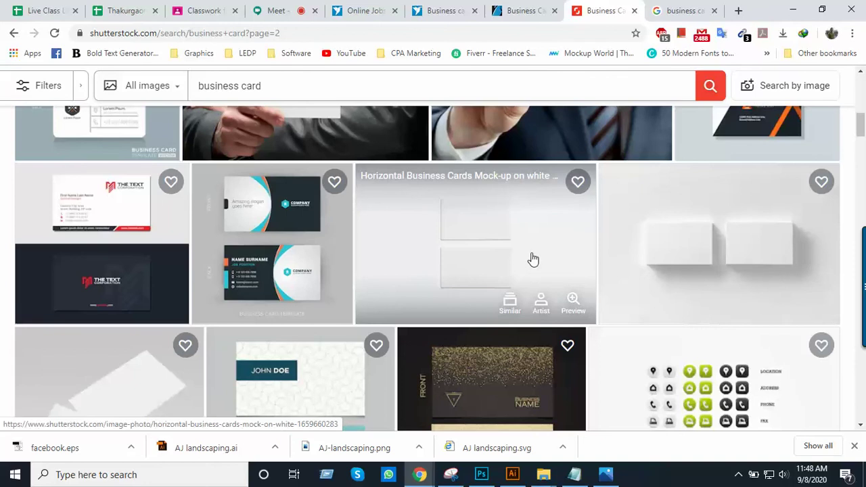
{"action": "scroll", "coordinate": [533, 259], "scroll_direction": "up", "scroll_amount": 2}
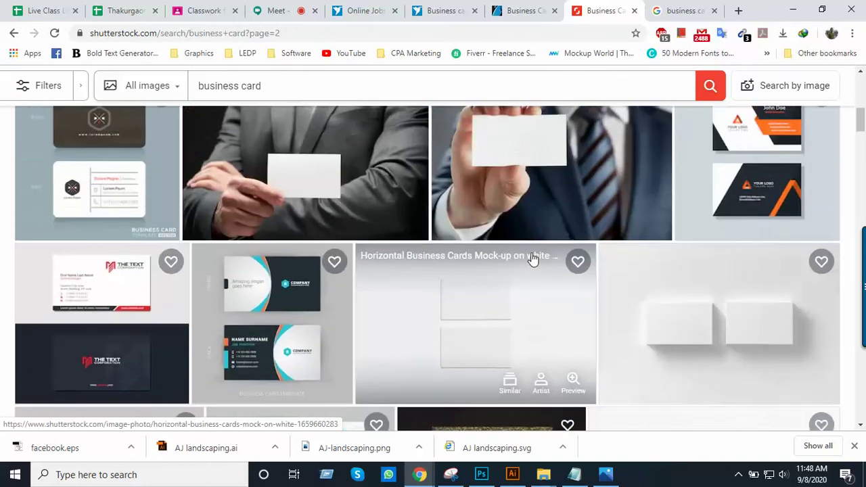
{"action": "scroll", "coordinate": [533, 259], "scroll_direction": "up", "scroll_amount": 7}
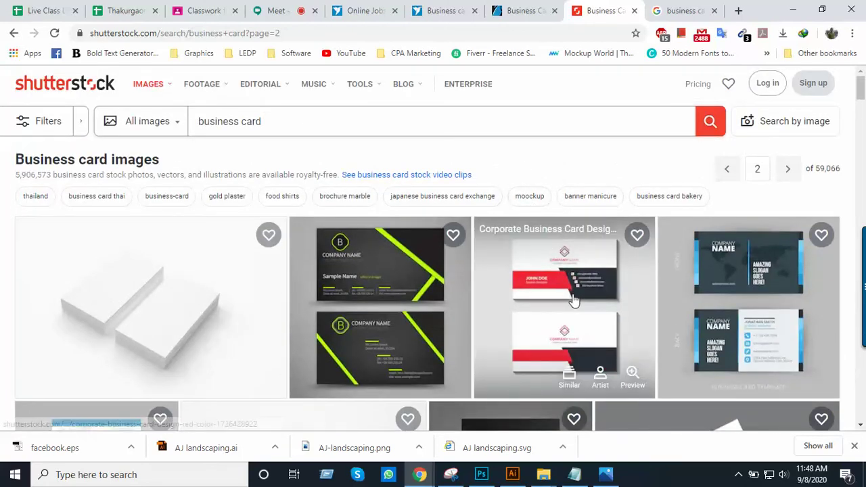
{"action": "scroll", "coordinate": [572, 299], "scroll_direction": "down", "scroll_amount": 3}
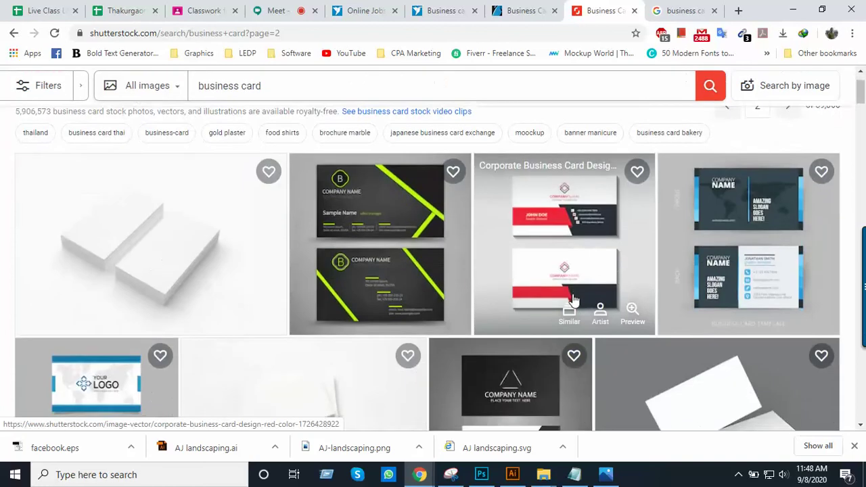
{"action": "scroll", "coordinate": [573, 299], "scroll_direction": "down", "scroll_amount": 4}
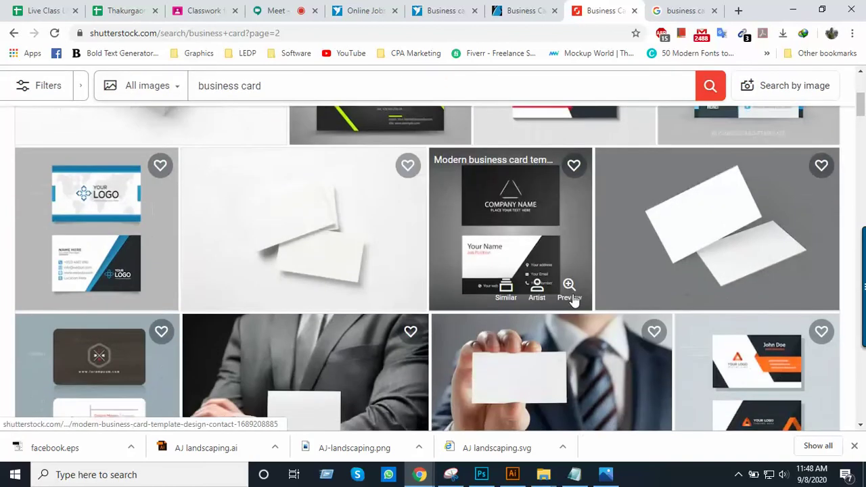
{"action": "scroll", "coordinate": [573, 300], "scroll_direction": "down", "scroll_amount": 4}
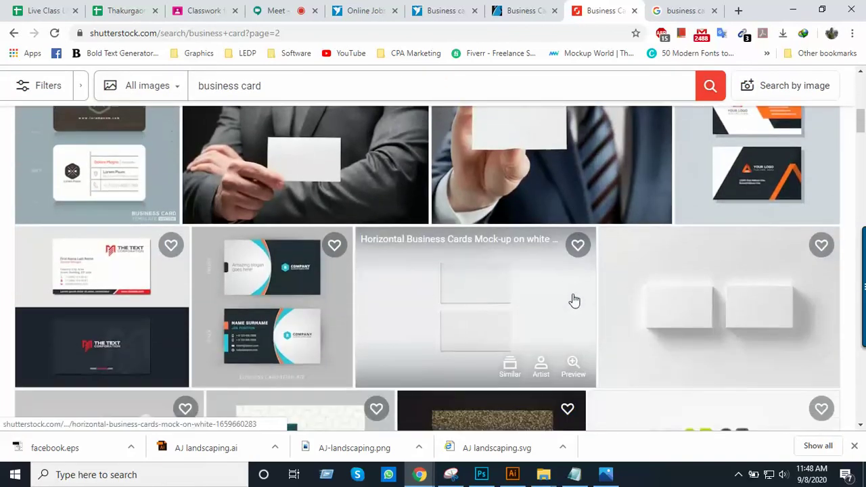
{"action": "scroll", "coordinate": [662, 304], "scroll_direction": "down", "scroll_amount": 3}
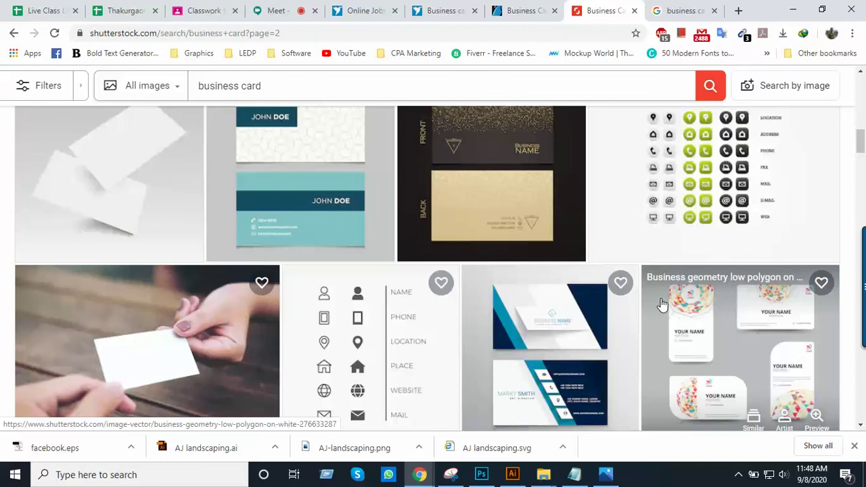
Scroll through the GraphicRiver business card results, then return to Shutterstock's page 2
{"action": "left_click", "coordinate": [514, 12]}
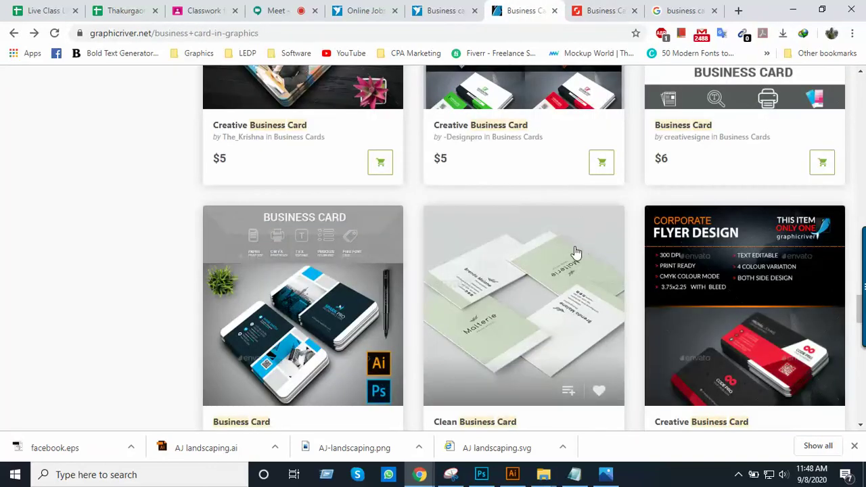
{"action": "scroll", "coordinate": [580, 251], "scroll_direction": "up", "scroll_amount": 8}
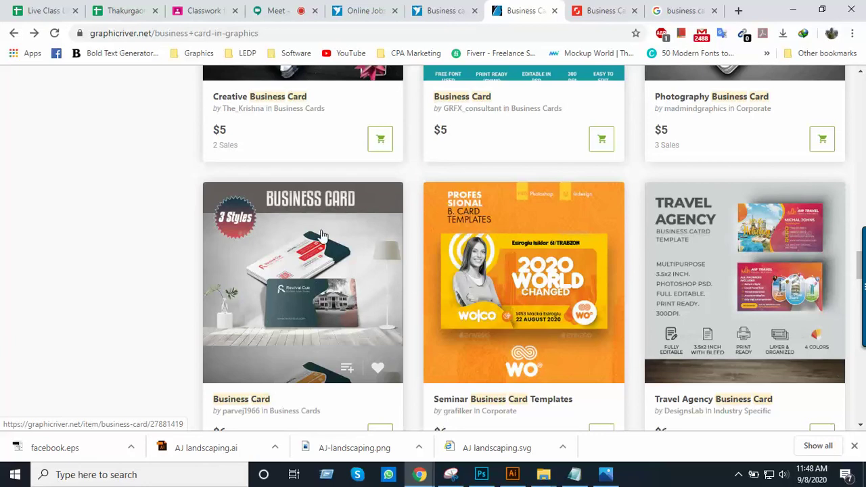
{"action": "scroll", "coordinate": [440, 257], "scroll_direction": "down", "scroll_amount": 3}
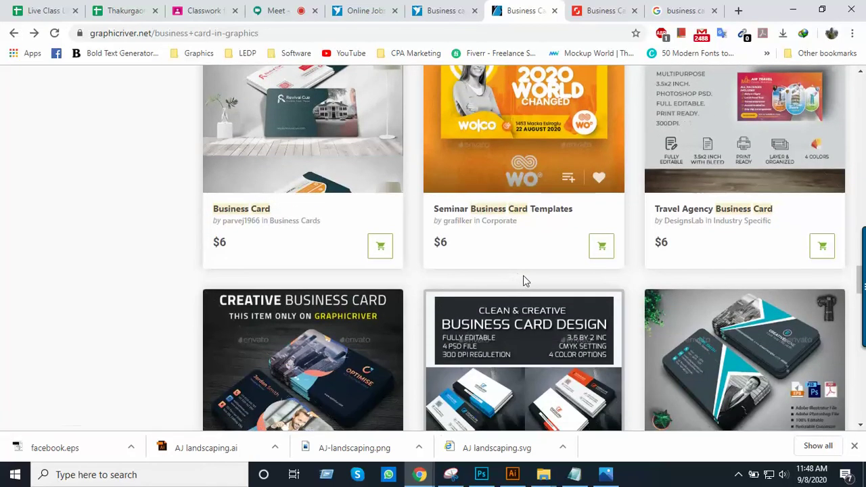
{"action": "scroll", "coordinate": [521, 279], "scroll_direction": "up", "scroll_amount": 2}
{"action": "scroll", "coordinate": [523, 275], "scroll_direction": "up", "scroll_amount": 5}
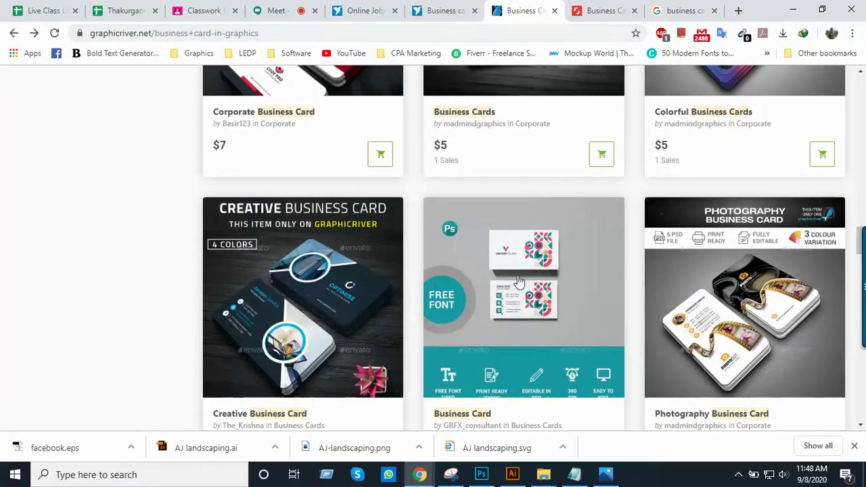
{"action": "scroll", "coordinate": [535, 267], "scroll_direction": "down", "scroll_amount": 2}
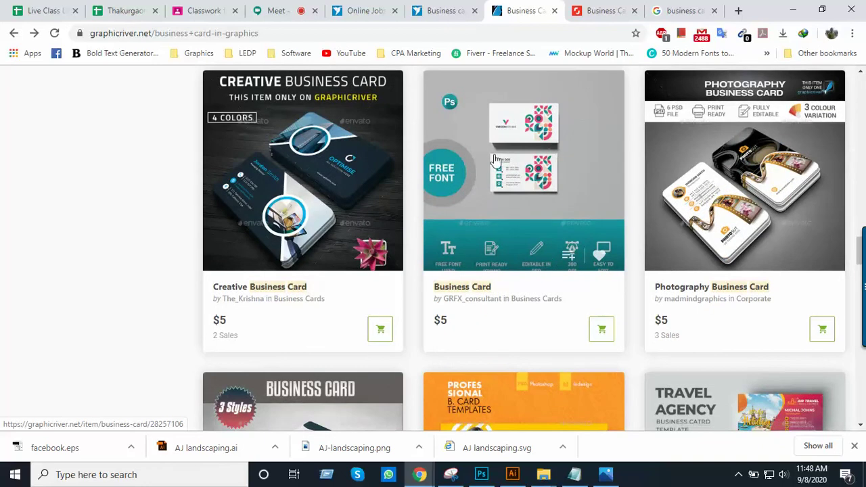
{"action": "scroll", "coordinate": [551, 284], "scroll_direction": "down", "scroll_amount": 2}
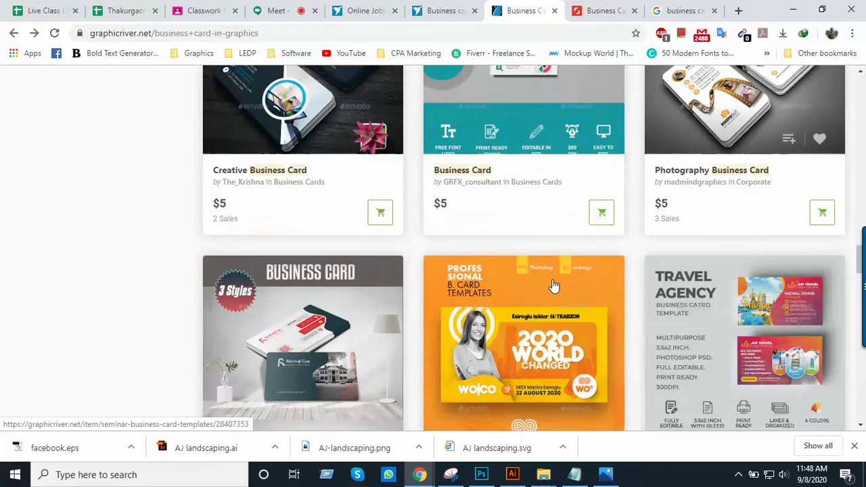
{"action": "scroll", "coordinate": [527, 214], "scroll_direction": "down", "scroll_amount": 11}
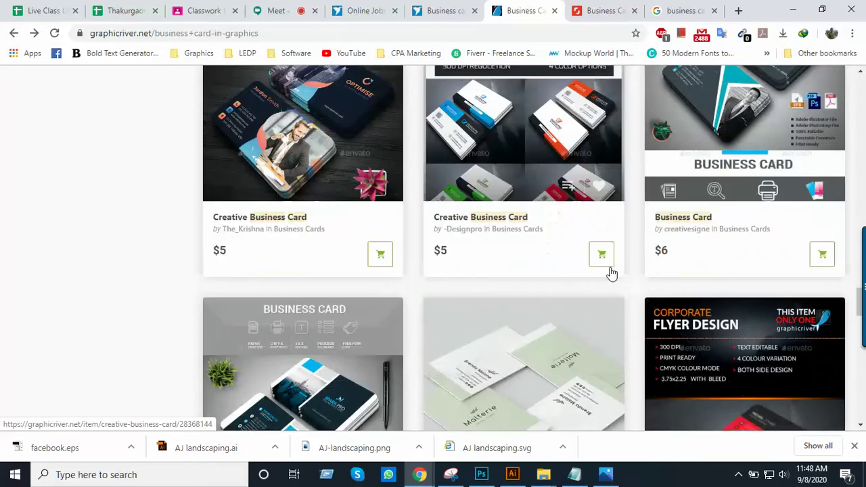
{"action": "scroll", "coordinate": [610, 272], "scroll_direction": "down", "scroll_amount": 4}
{"action": "scroll", "coordinate": [611, 273], "scroll_direction": "up", "scroll_amount": 4}
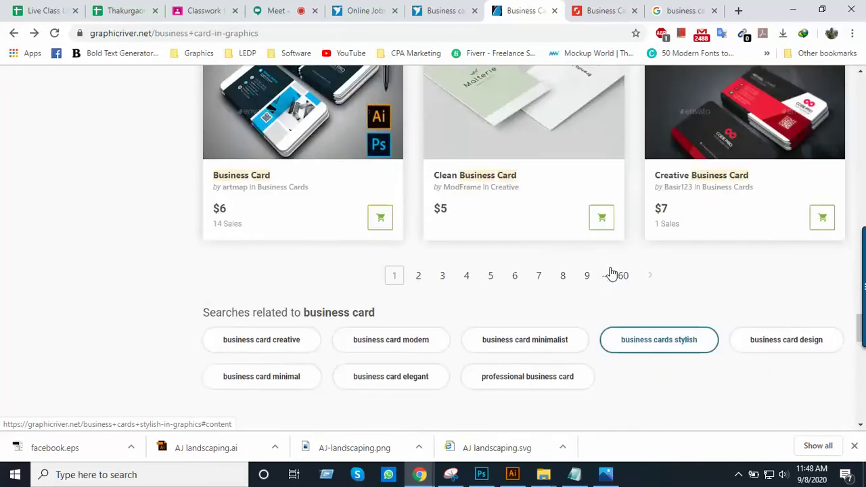
{"action": "scroll", "coordinate": [602, 264], "scroll_direction": "up", "scroll_amount": 15}
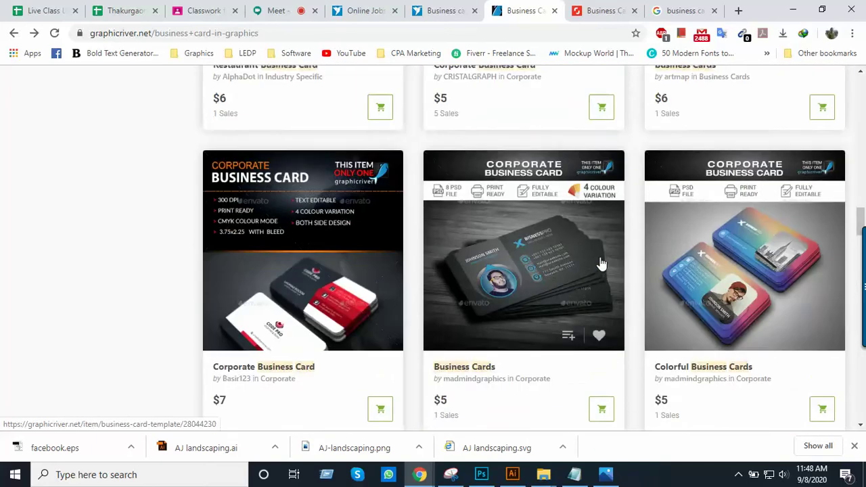
{"action": "scroll", "coordinate": [602, 264], "scroll_direction": "up", "scroll_amount": 5}
{"action": "scroll", "coordinate": [602, 263], "scroll_direction": "up", "scroll_amount": 15}
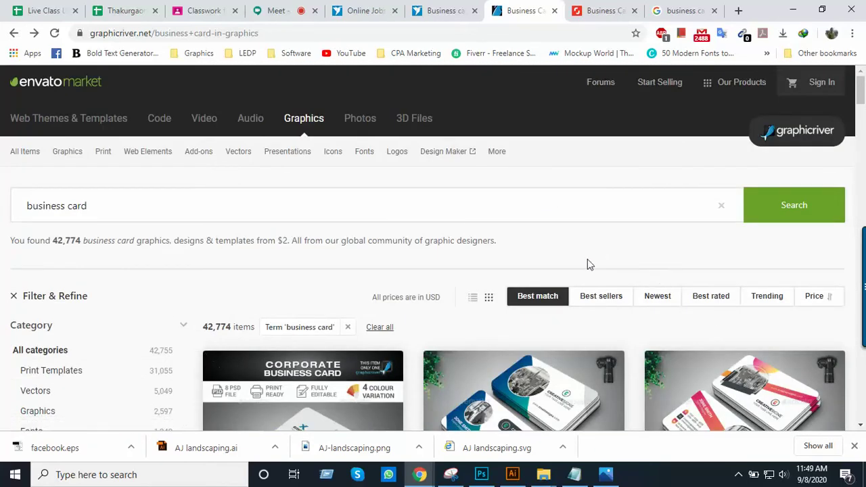
{"action": "scroll", "coordinate": [588, 265], "scroll_direction": "down", "scroll_amount": 3}
{"action": "scroll", "coordinate": [583, 262], "scroll_direction": "up", "scroll_amount": 3}
{"action": "scroll", "coordinate": [639, 210], "scroll_direction": "down", "scroll_amount": 10}
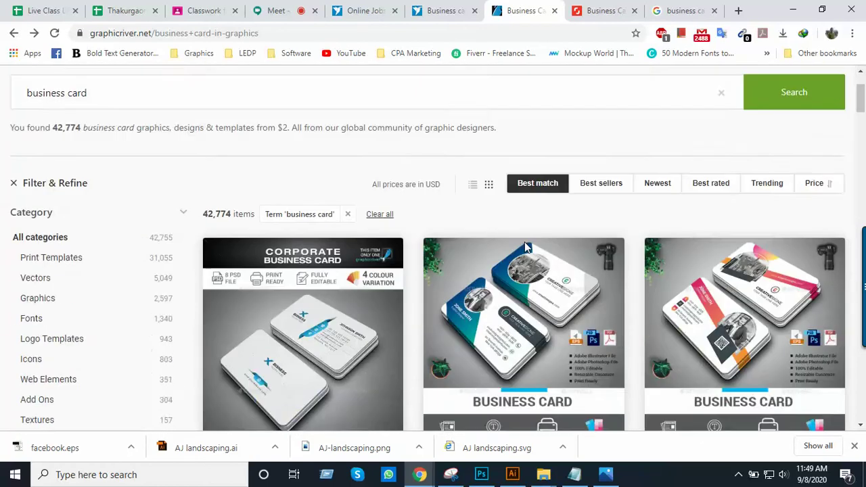
{"action": "scroll", "coordinate": [649, 271], "scroll_direction": "down", "scroll_amount": 7}
{"action": "scroll", "coordinate": [582, 203], "scroll_direction": "down", "scroll_amount": 5}
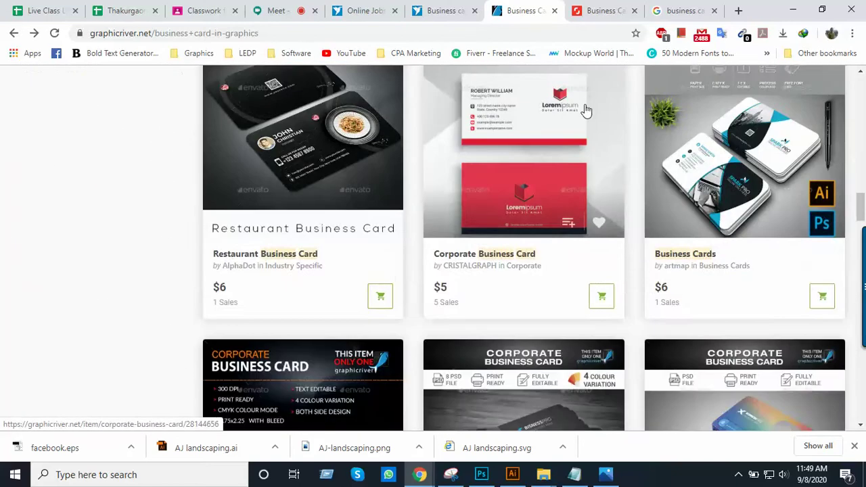
{"action": "left_click", "coordinate": [604, 10]}
{"action": "scroll", "coordinate": [571, 245], "scroll_direction": "down", "scroll_amount": 1}
{"action": "scroll", "coordinate": [574, 243], "scroll_direction": "down", "scroll_amount": 15}
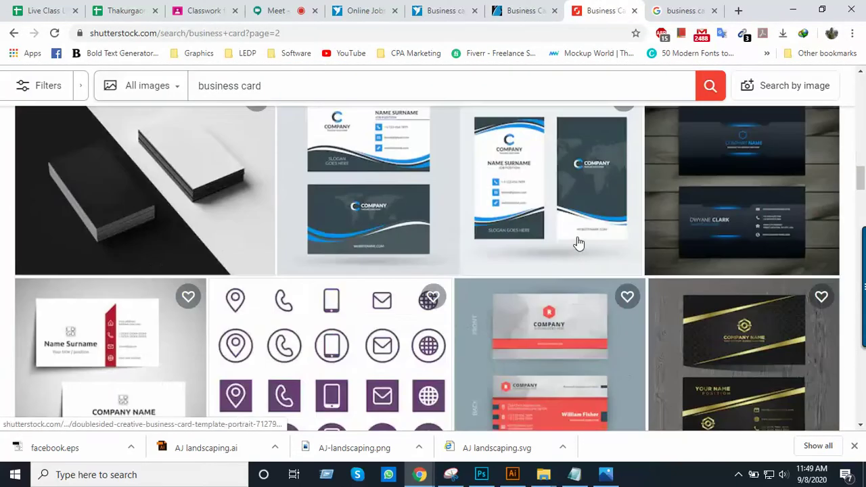
{"action": "scroll", "coordinate": [579, 244], "scroll_direction": "down", "scroll_amount": 15}
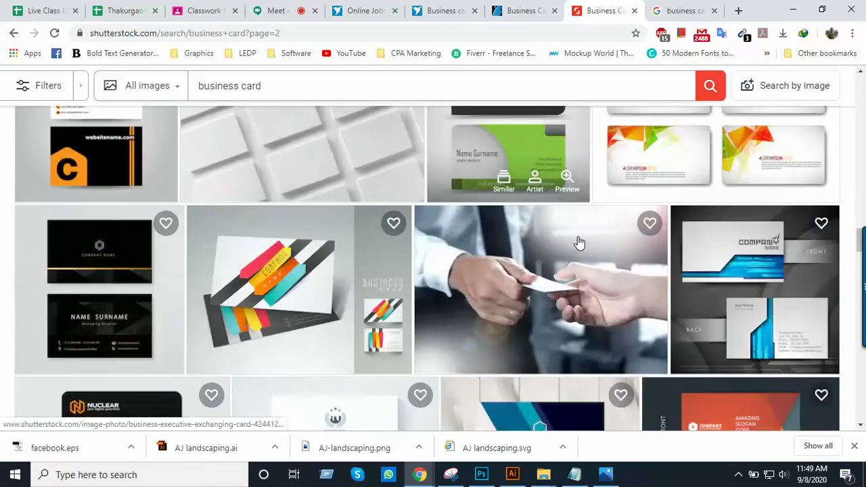
{"action": "scroll", "coordinate": [577, 258], "scroll_direction": "down", "scroll_amount": 8}
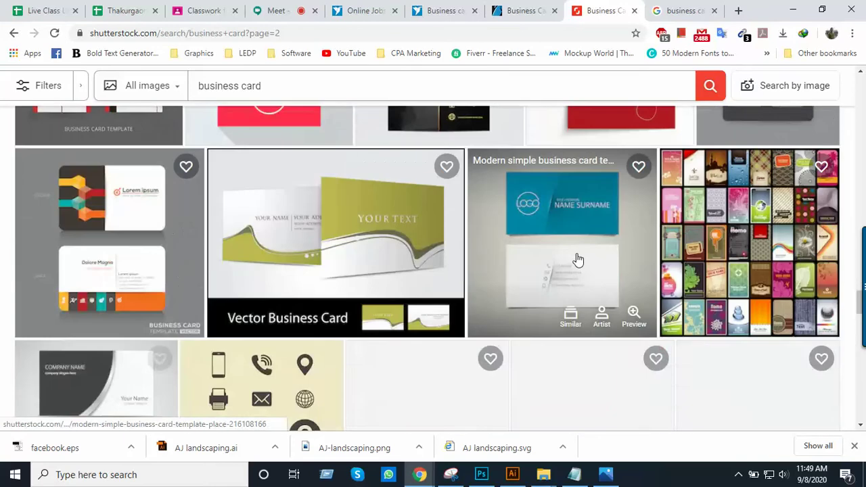
{"action": "scroll", "coordinate": [577, 259], "scroll_direction": "up", "scroll_amount": 4}
{"action": "scroll", "coordinate": [576, 259], "scroll_direction": "down", "scroll_amount": 3}
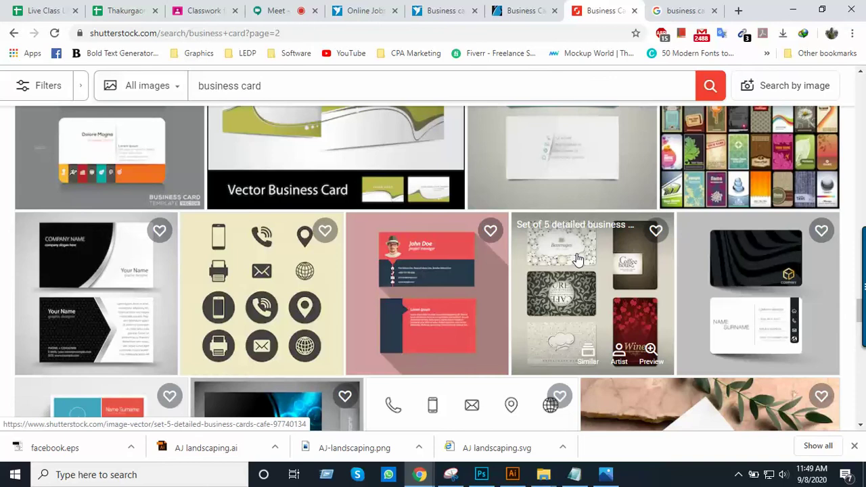
Copy the Freelancer business card contest URL and send it in the Google Meet chat
{"action": "left_click", "coordinate": [443, 11]}
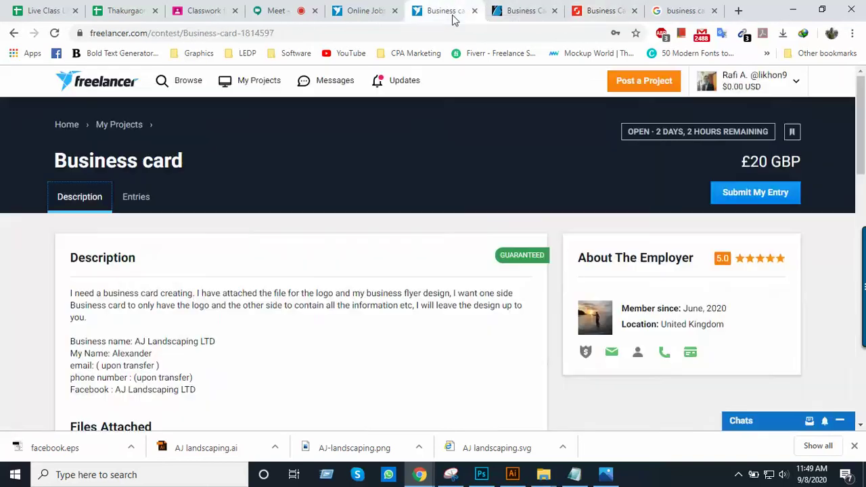
{"action": "left_click", "coordinate": [367, 35]}
{"action": "key", "text": "ctrl+c"}
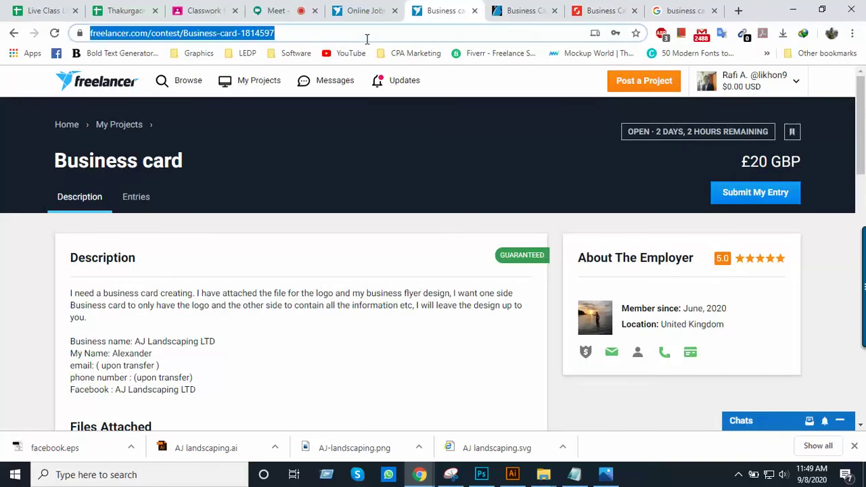
{"action": "left_click", "coordinate": [276, 12]}
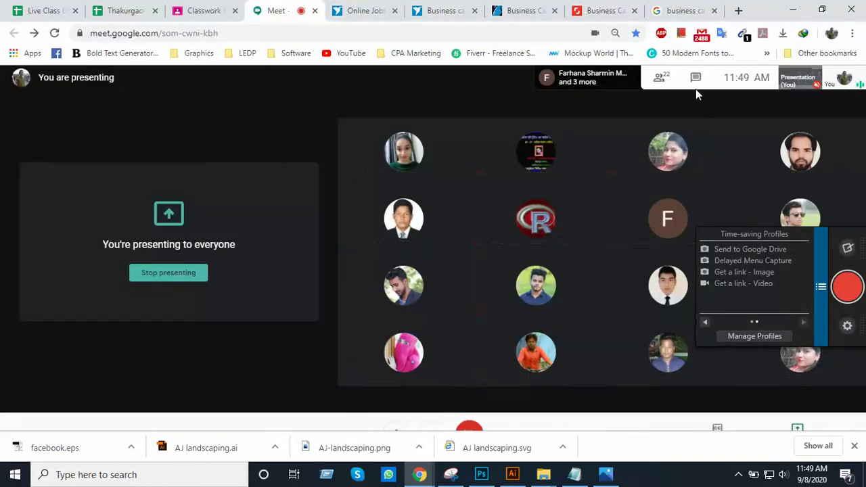
{"action": "left_click", "coordinate": [697, 80]}
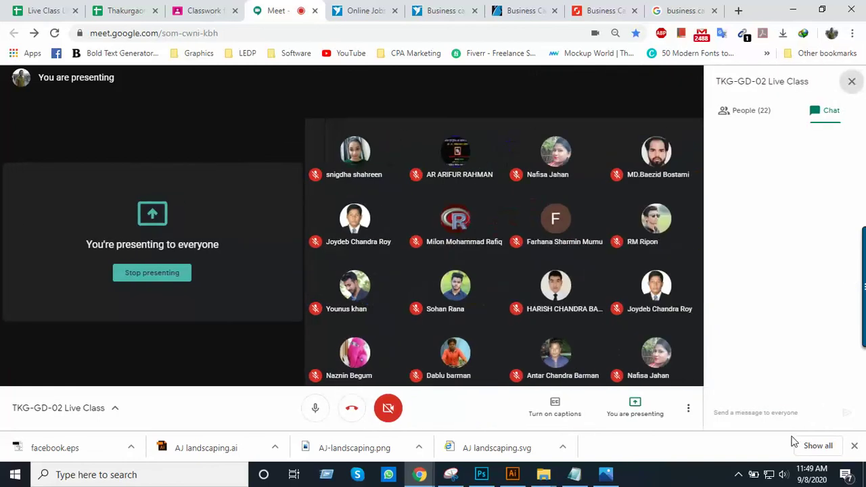
{"action": "key", "text": "ctrl+v"}
{"action": "key", "text": "Return"}
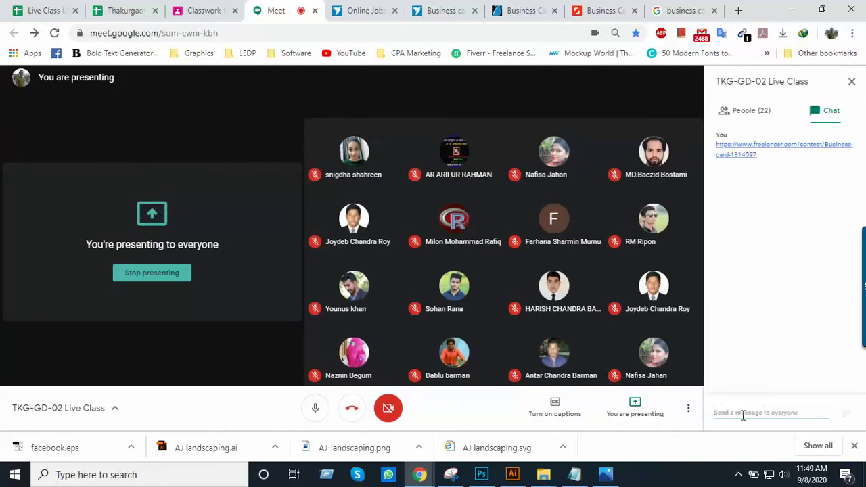
{"action": "left_click", "coordinate": [450, 474]}
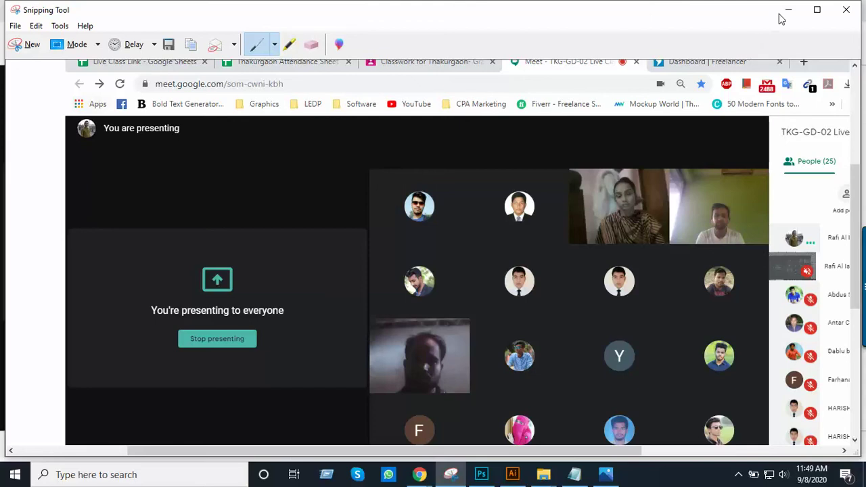
Take a full-screen Snipping Tool capture of the Meet class
{"action": "left_click", "coordinate": [786, 10]}
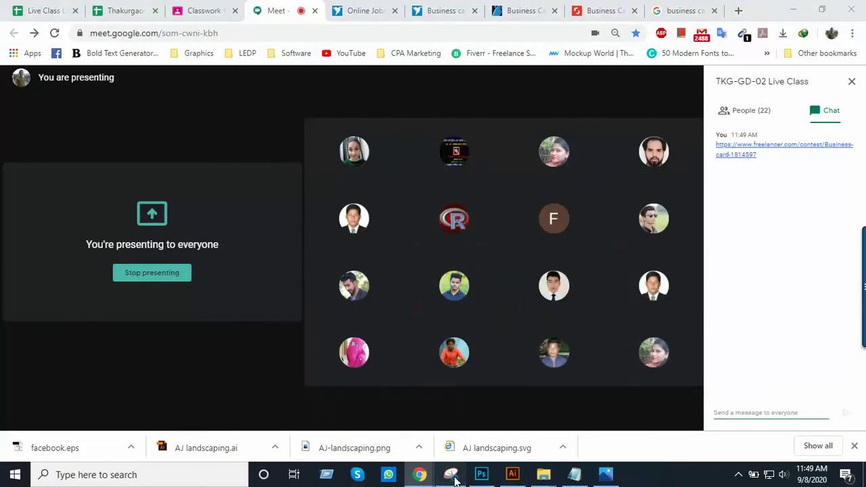
{"action": "left_click", "coordinate": [453, 476]}
{"action": "left_click", "coordinate": [15, 44]}
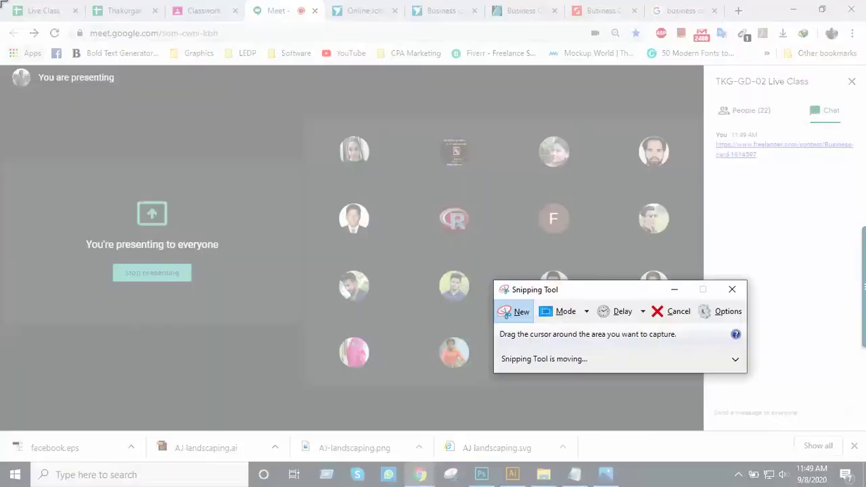
{"action": "left_click_drag", "start_coordinate": [1, 1], "coordinate": [864, 486]}
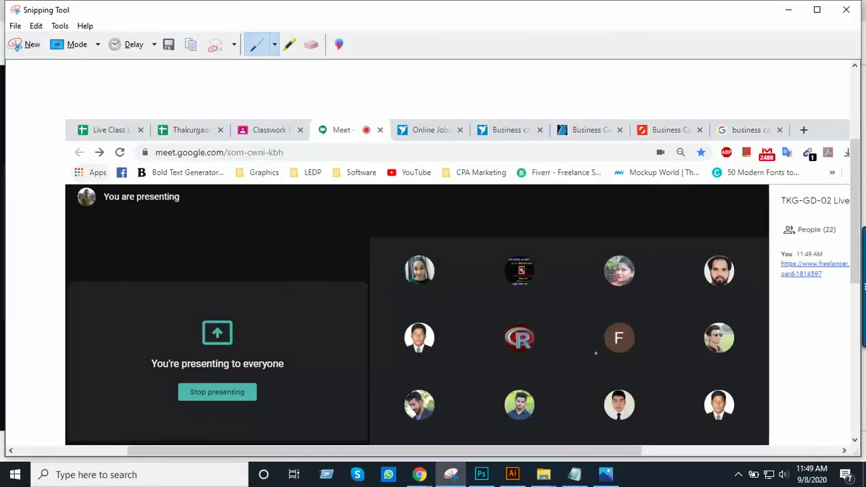
Save the capture as 'Snap 2' in Class 14 and close Snipping Tool
{"action": "left_click", "coordinate": [16, 27]}
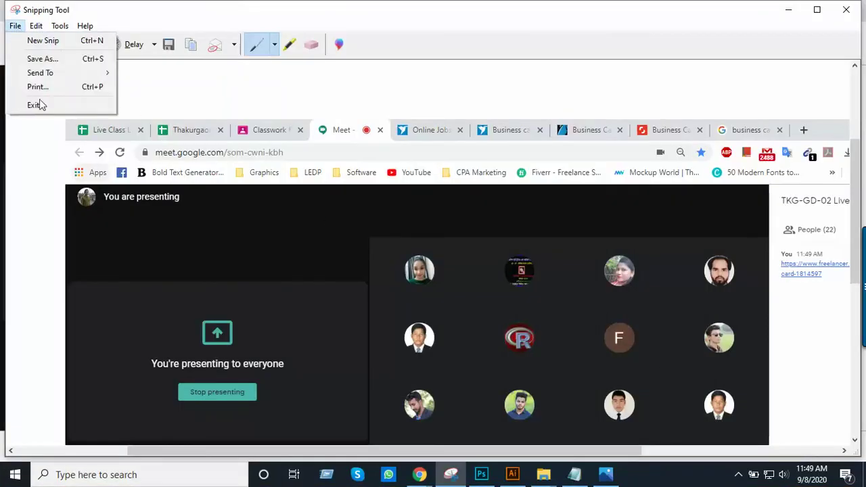
{"action": "left_click", "coordinate": [43, 60]}
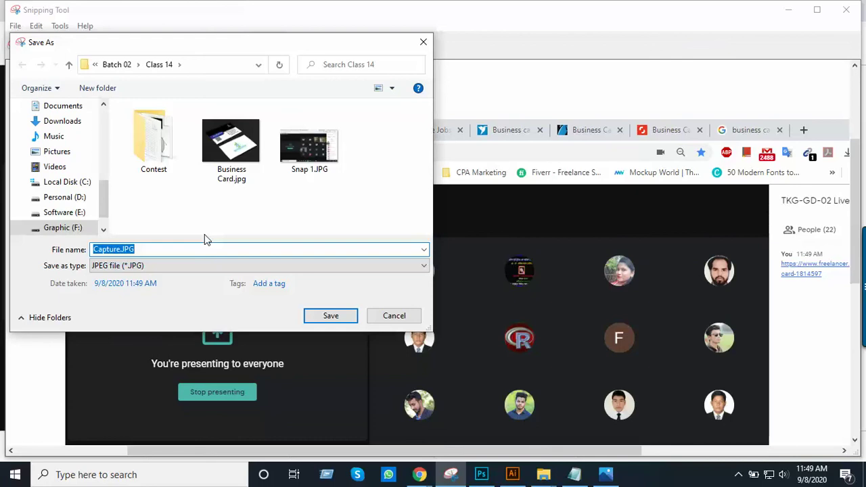
{"action": "type", "text": "Snap 2"}
{"action": "key", "text": "Return"}
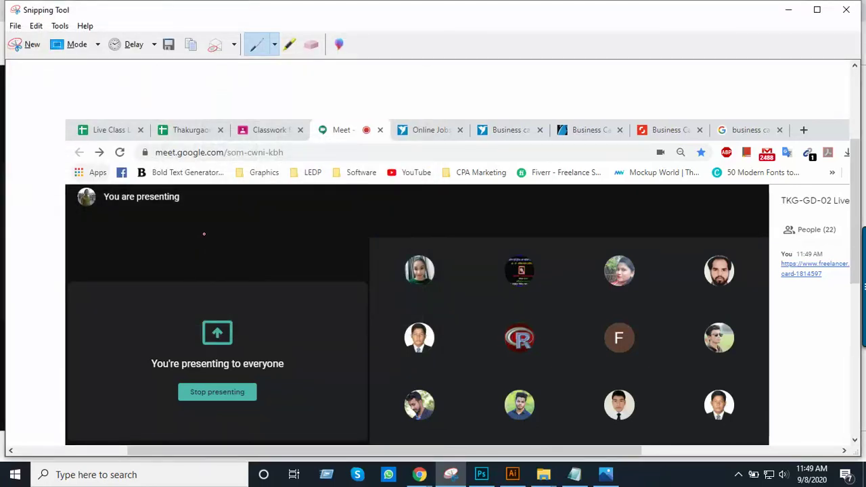
{"action": "left_click", "coordinate": [846, 10]}
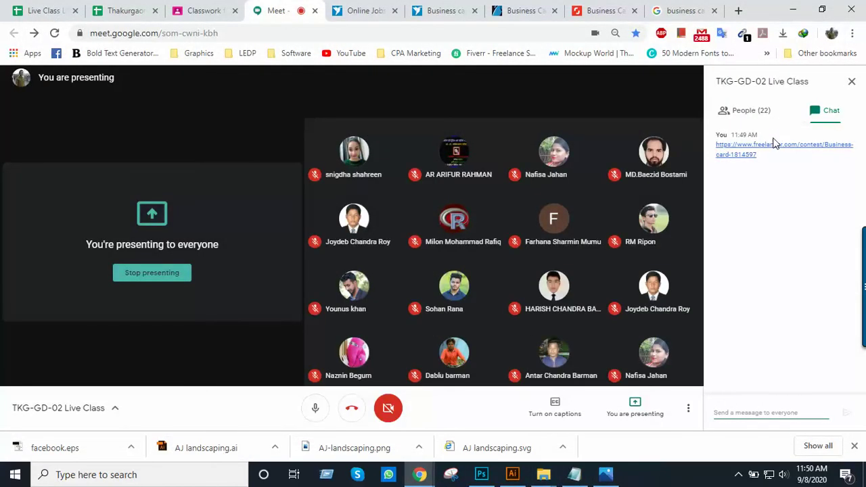
{"action": "left_click", "coordinate": [576, 477]}
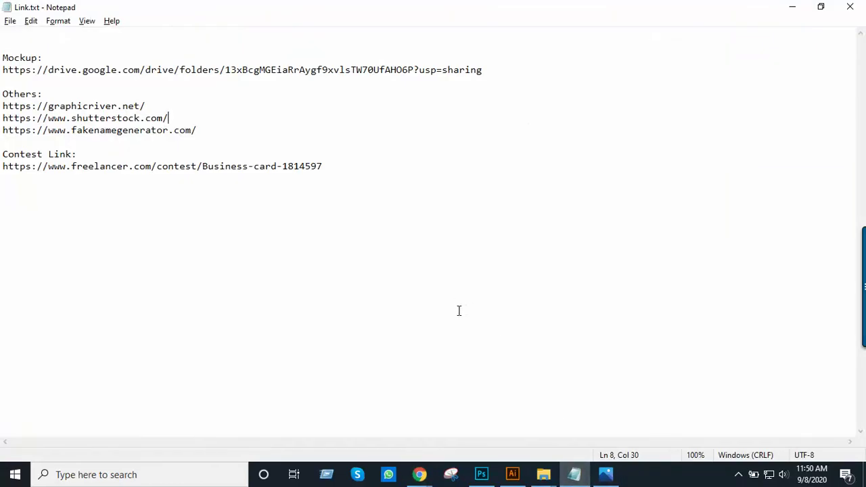
{"action": "left_click", "coordinate": [793, 7]}
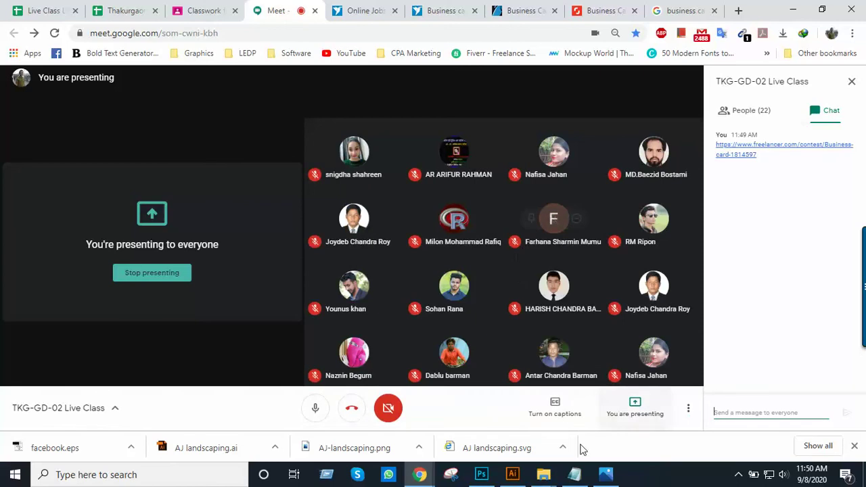
{"action": "mouse_move", "coordinate": [527, 468]}
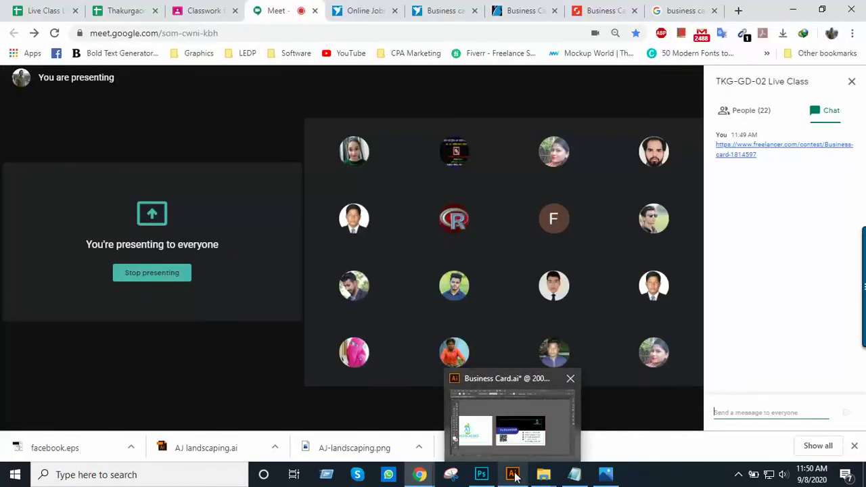
{"action": "left_click", "coordinate": [572, 475]}
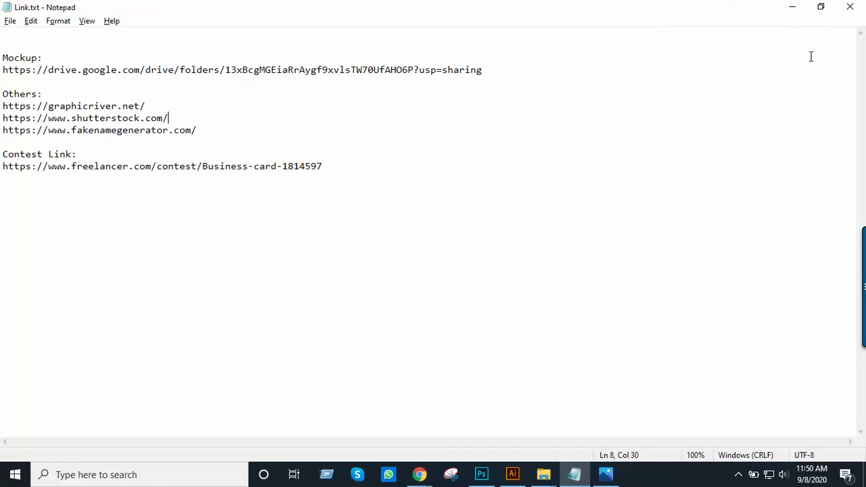
{"action": "left_click", "coordinate": [792, 6]}
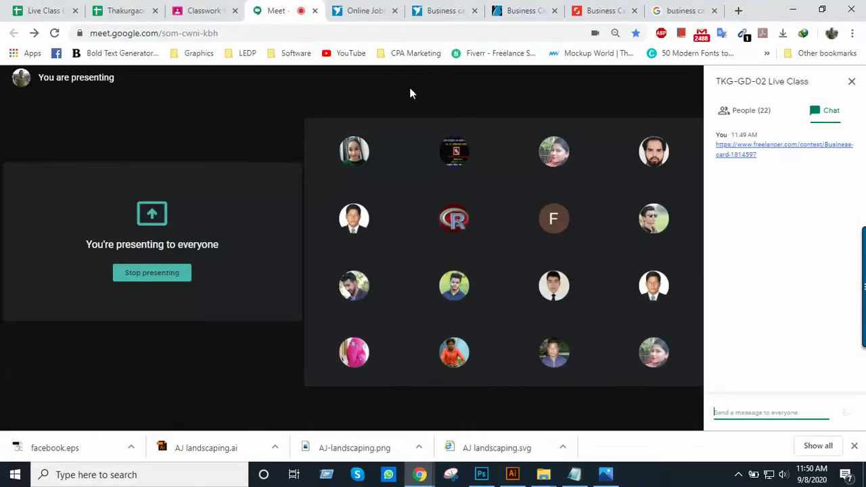
Withdraw entry #885 from the Freelancer Business card contest entries, then go back to Meet
{"action": "left_click", "coordinate": [445, 10]}
{"action": "scroll", "coordinate": [447, 289], "scroll_direction": "down", "scroll_amount": 2}
{"action": "scroll", "coordinate": [446, 290], "scroll_direction": "up", "scroll_amount": 1}
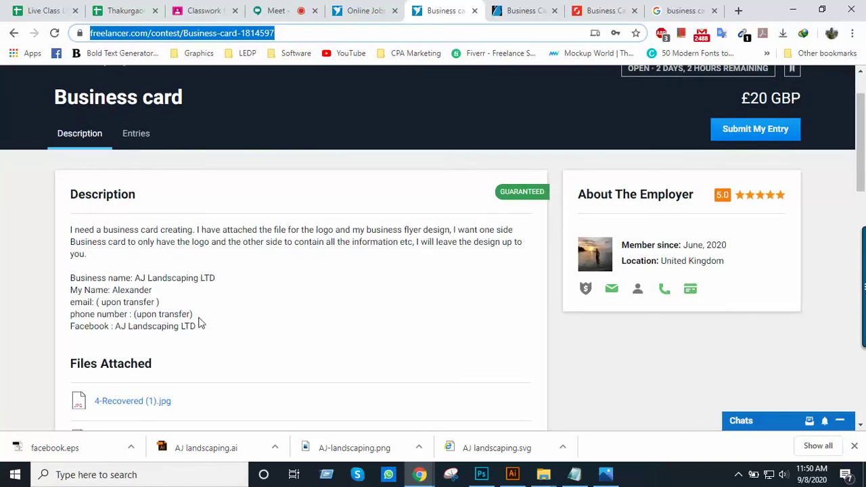
{"action": "scroll", "coordinate": [153, 264], "scroll_direction": "down", "scroll_amount": 1}
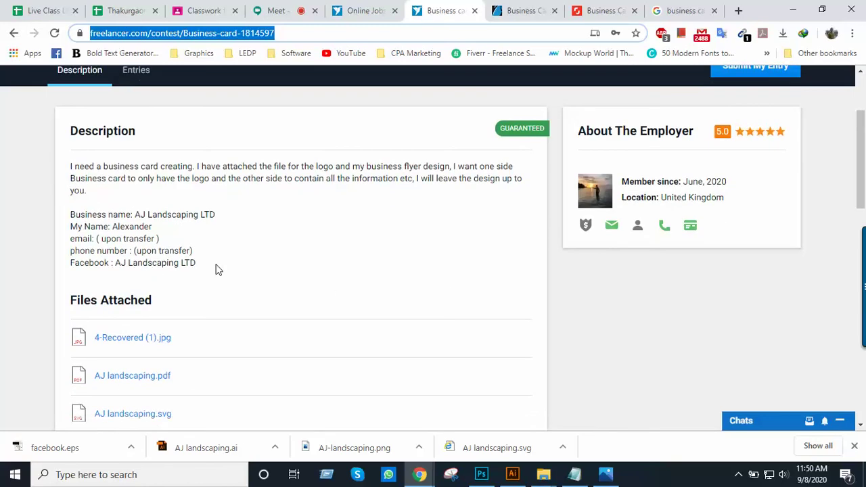
{"action": "scroll", "coordinate": [155, 263], "scroll_direction": "up", "scroll_amount": 2}
{"action": "left_click", "coordinate": [142, 202]}
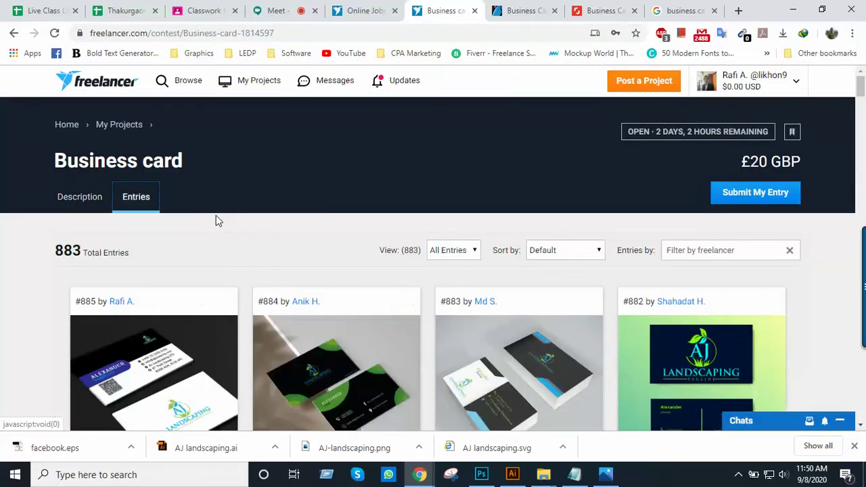
{"action": "scroll", "coordinate": [171, 291], "scroll_direction": "down", "scroll_amount": 2}
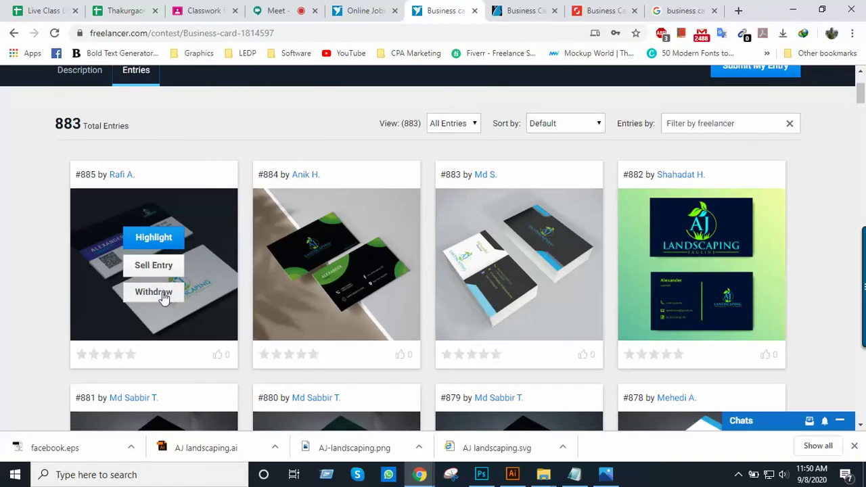
{"action": "left_click", "coordinate": [163, 292]}
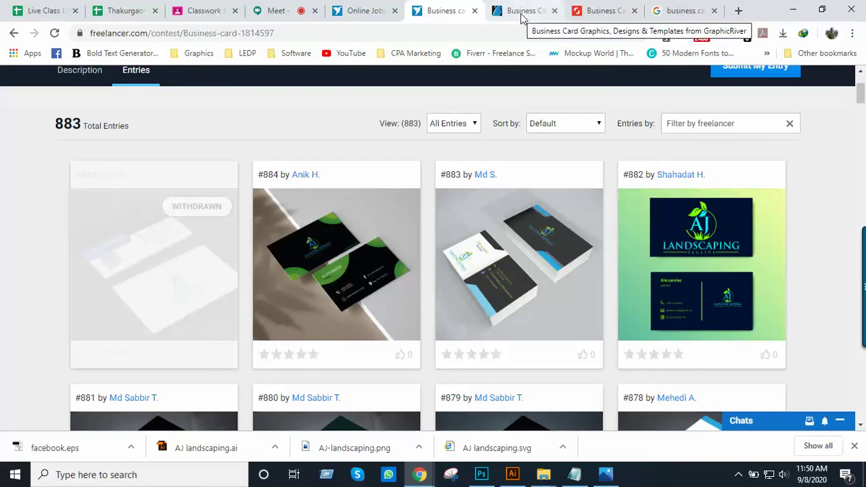
{"action": "left_click", "coordinate": [278, 10]}
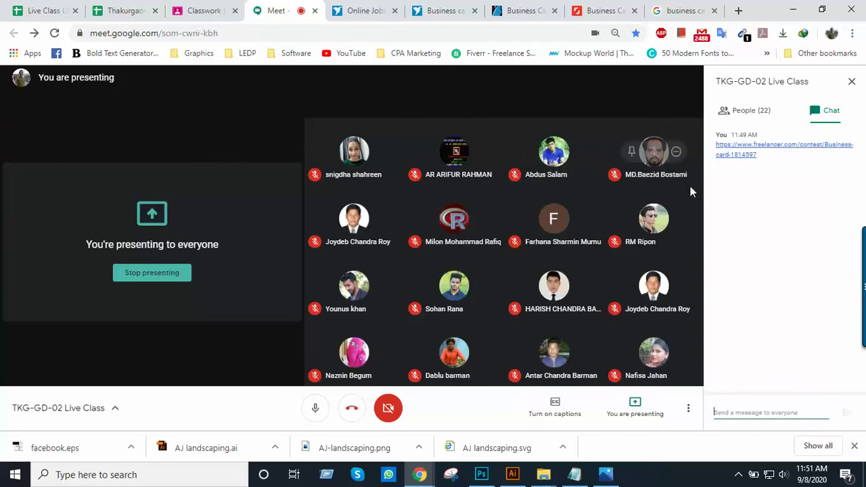
{"action": "left_click", "coordinate": [512, 474]}
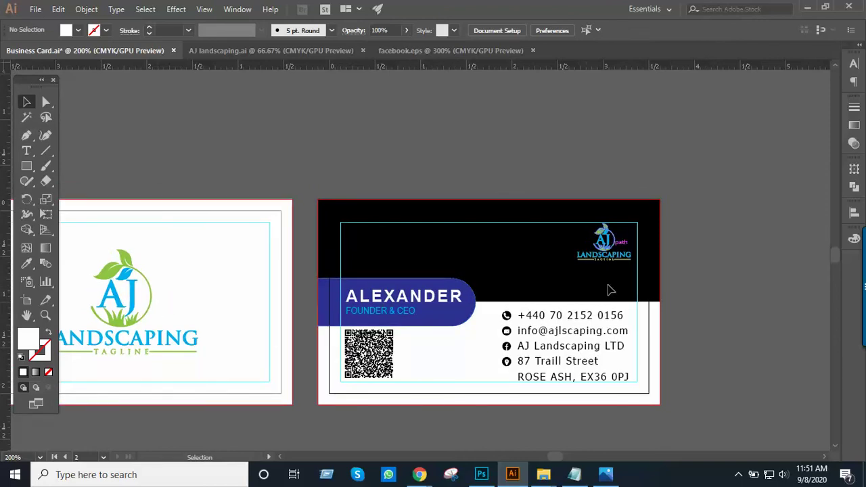
{"action": "left_click", "coordinate": [809, 9]}
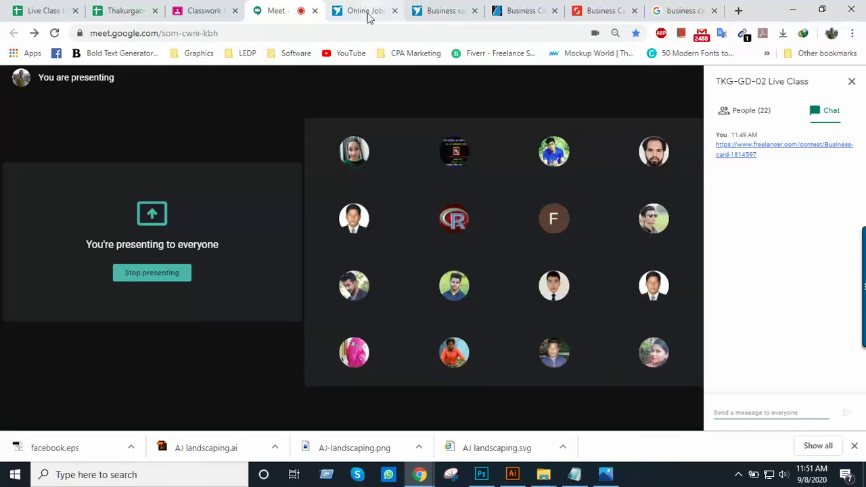
Look over the Business card contest entries page and its search results tab
{"action": "left_click", "coordinate": [454, 11]}
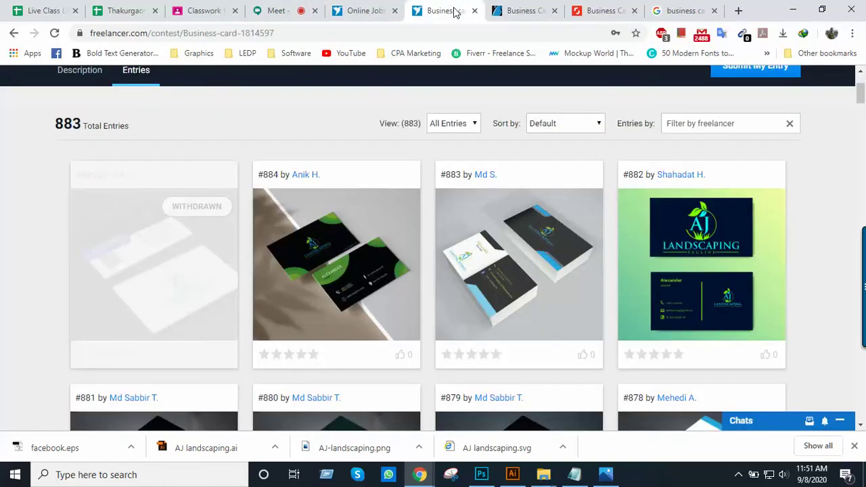
{"action": "scroll", "coordinate": [365, 231], "scroll_direction": "up", "scroll_amount": 1}
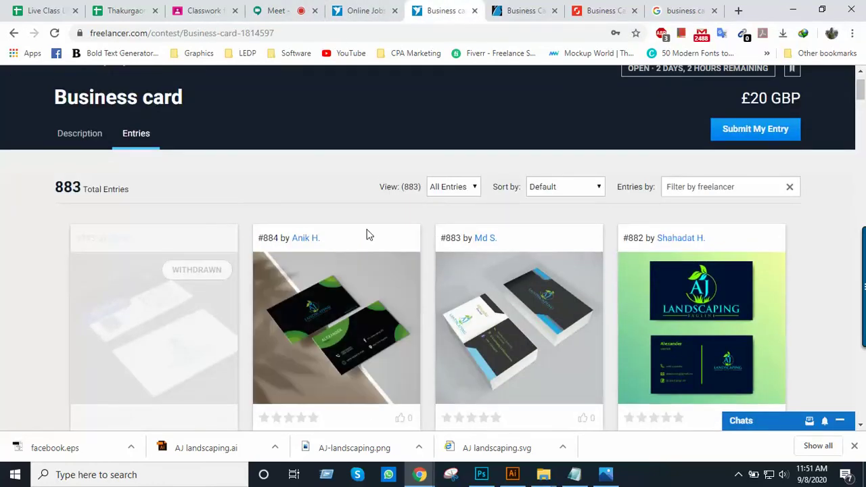
{"action": "scroll", "coordinate": [366, 234], "scroll_direction": "up", "scroll_amount": 1}
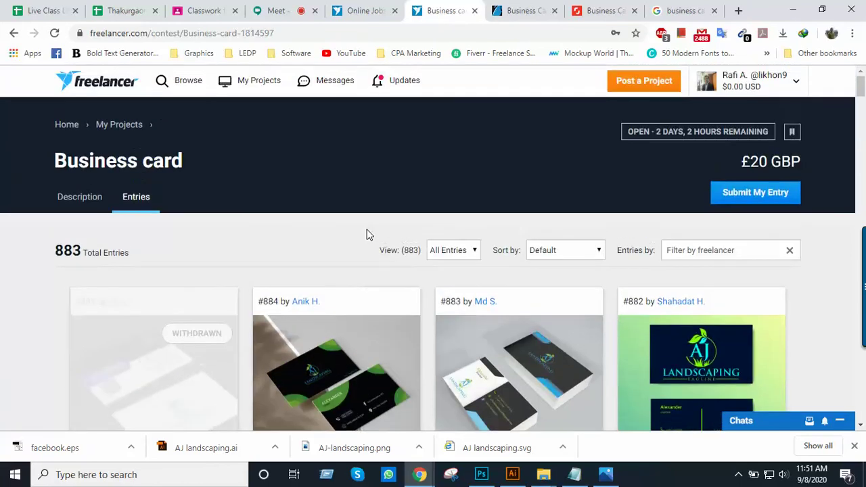
{"action": "scroll", "coordinate": [367, 234], "scroll_direction": "down", "scroll_amount": 3}
{"action": "left_click", "coordinate": [371, 11]}
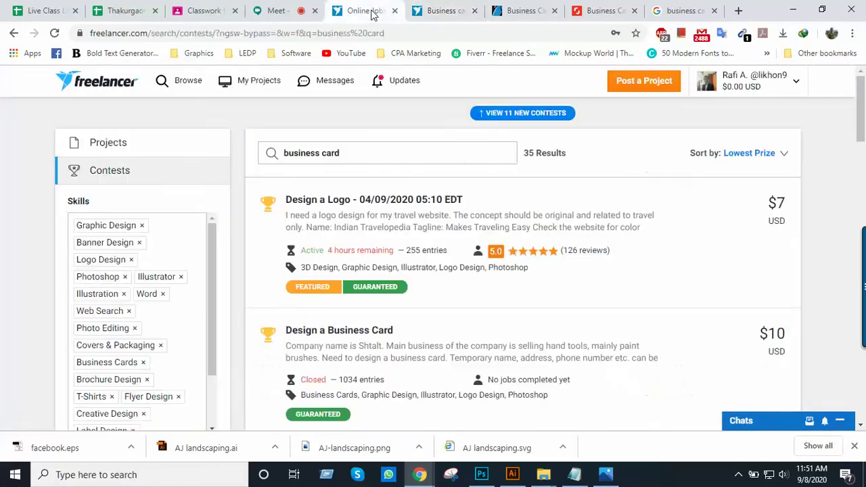
{"action": "left_click", "coordinate": [427, 9]}
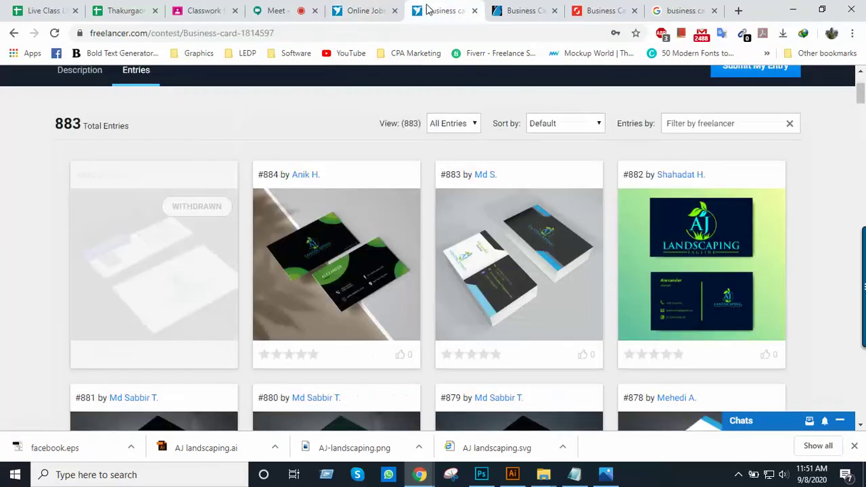
{"action": "scroll", "coordinate": [480, 94], "scroll_direction": "up", "scroll_amount": 2}
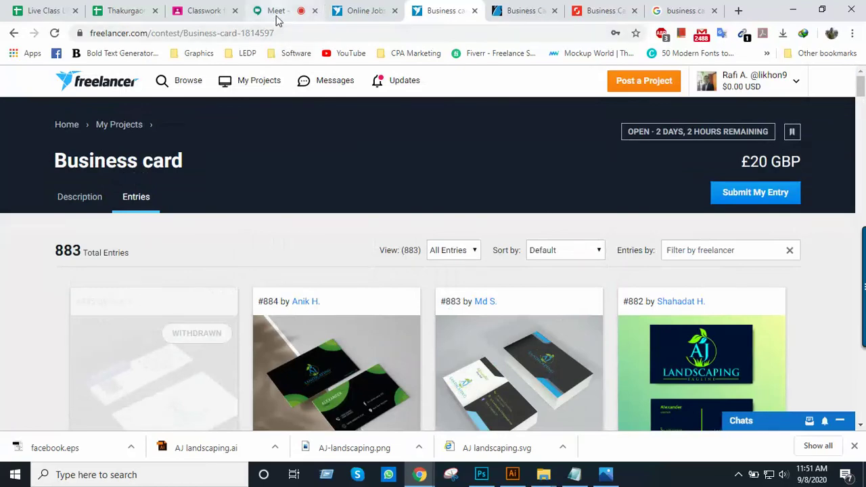
Close the chat panel in the Google Meet call and return to the contest tab
{"action": "left_click", "coordinate": [277, 12]}
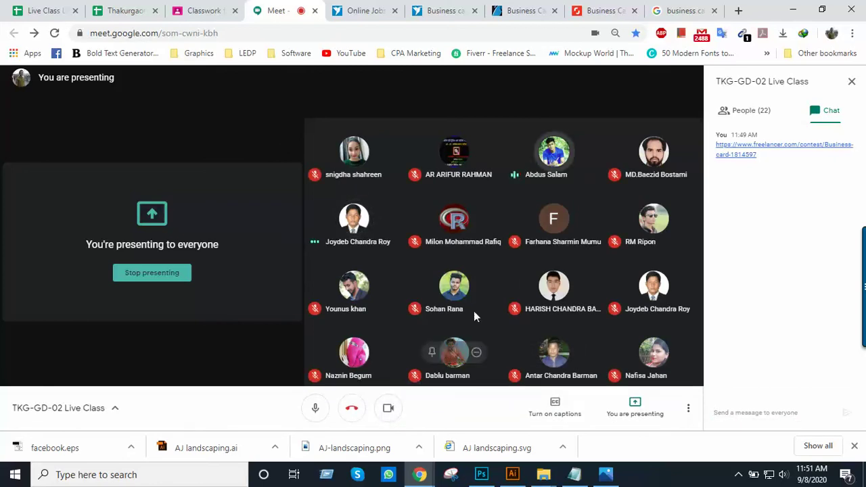
{"action": "left_click", "coordinate": [853, 82]}
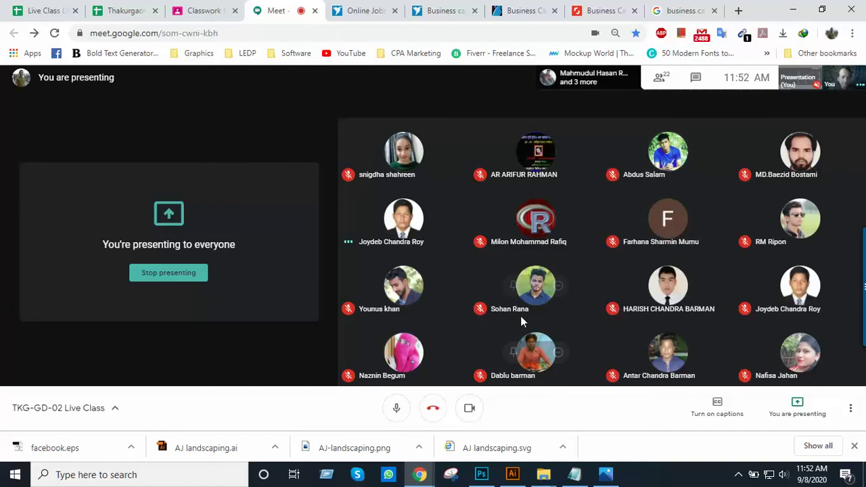
{"action": "left_click", "coordinate": [441, 11]}
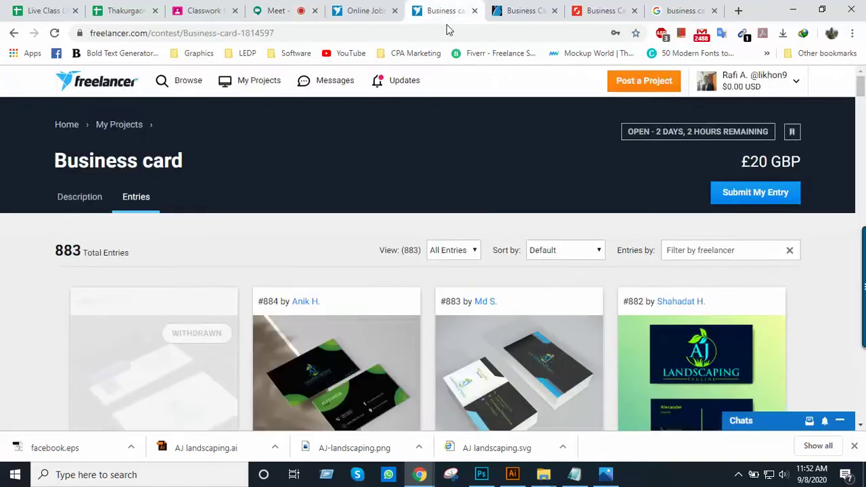
Scroll through the contest's 883 entries, then reveal the hidden system tray icons
{"action": "scroll", "coordinate": [315, 288], "scroll_direction": "down", "scroll_amount": 3}
{"action": "scroll", "coordinate": [368, 251], "scroll_direction": "up", "scroll_amount": 3}
{"action": "scroll", "coordinate": [247, 271], "scroll_direction": "down", "scroll_amount": 1}
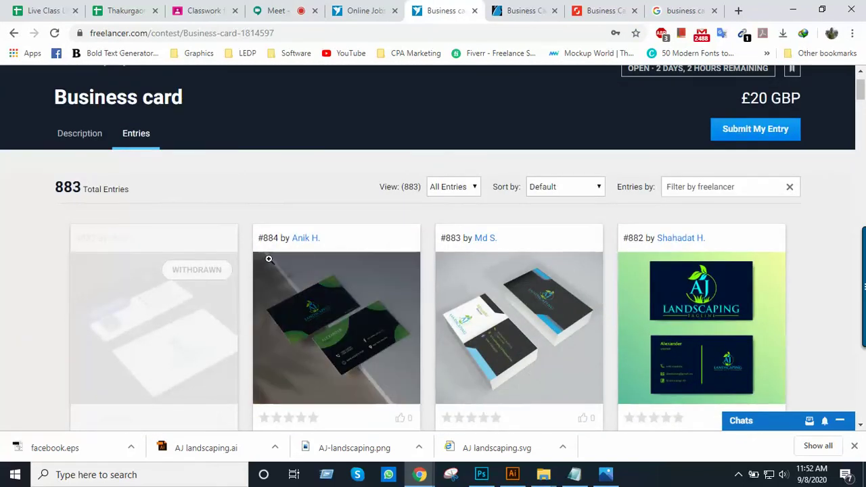
{"action": "scroll", "coordinate": [480, 220], "scroll_direction": "down", "scroll_amount": 4}
{"action": "scroll", "coordinate": [481, 220], "scroll_direction": "up", "scroll_amount": 2}
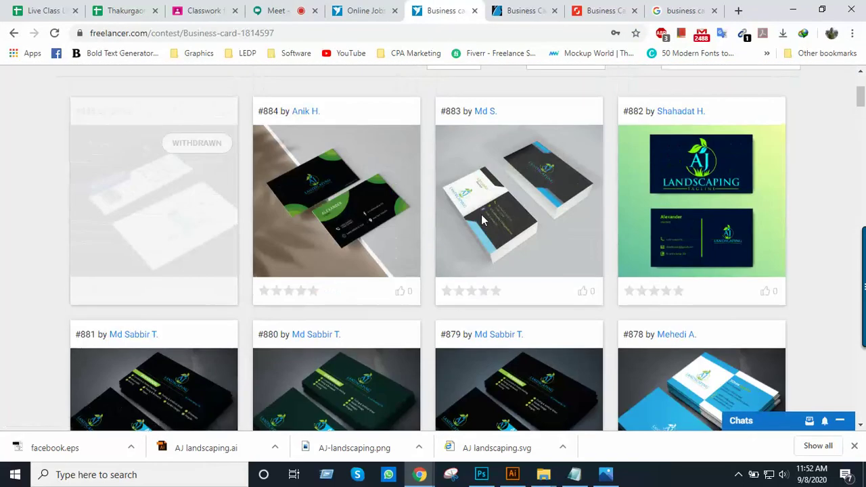
{"action": "scroll", "coordinate": [541, 205], "scroll_direction": "down", "scroll_amount": 1}
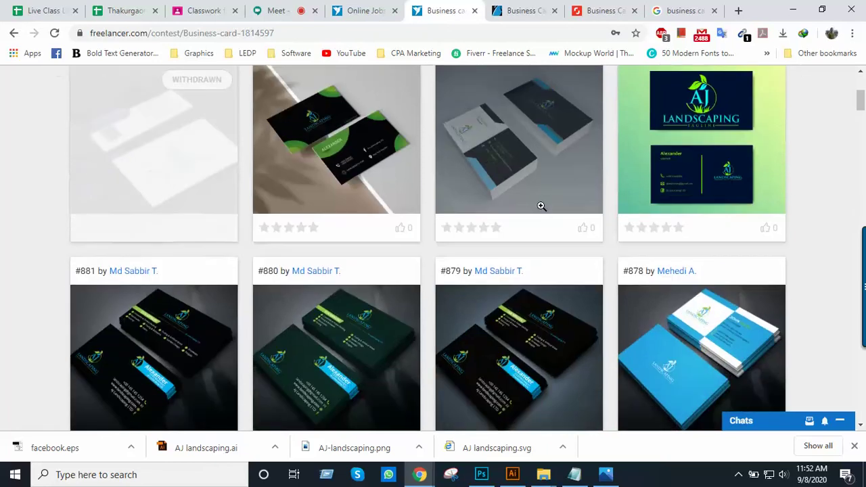
{"action": "scroll", "coordinate": [542, 205], "scroll_direction": "up", "scroll_amount": 1}
{"action": "scroll", "coordinate": [541, 206], "scroll_direction": "down", "scroll_amount": 2}
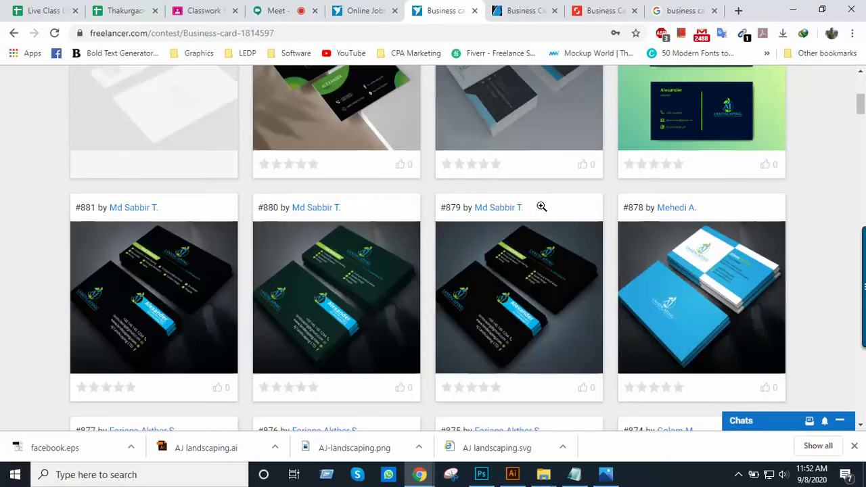
{"action": "scroll", "coordinate": [541, 206], "scroll_direction": "down", "scroll_amount": 5}
{"action": "scroll", "coordinate": [541, 206], "scroll_direction": "up", "scroll_amount": 2}
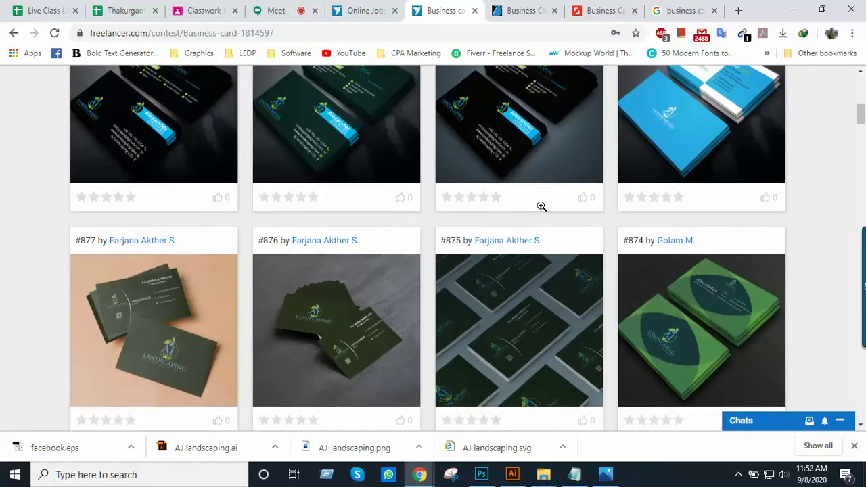
{"action": "scroll", "coordinate": [542, 205], "scroll_direction": "up", "scroll_amount": 8}
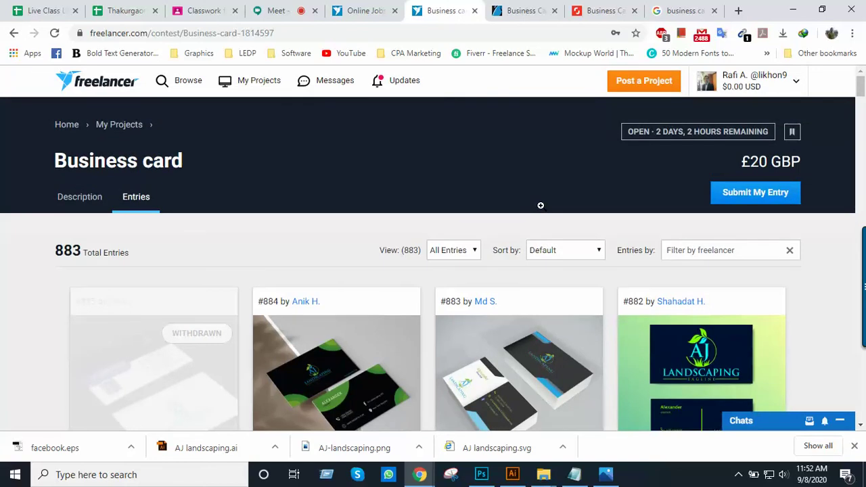
{"action": "left_click", "coordinate": [738, 475]}
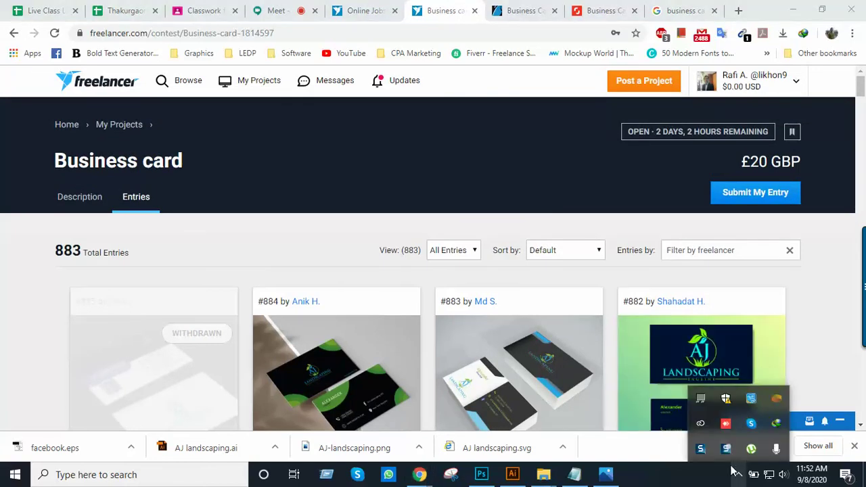